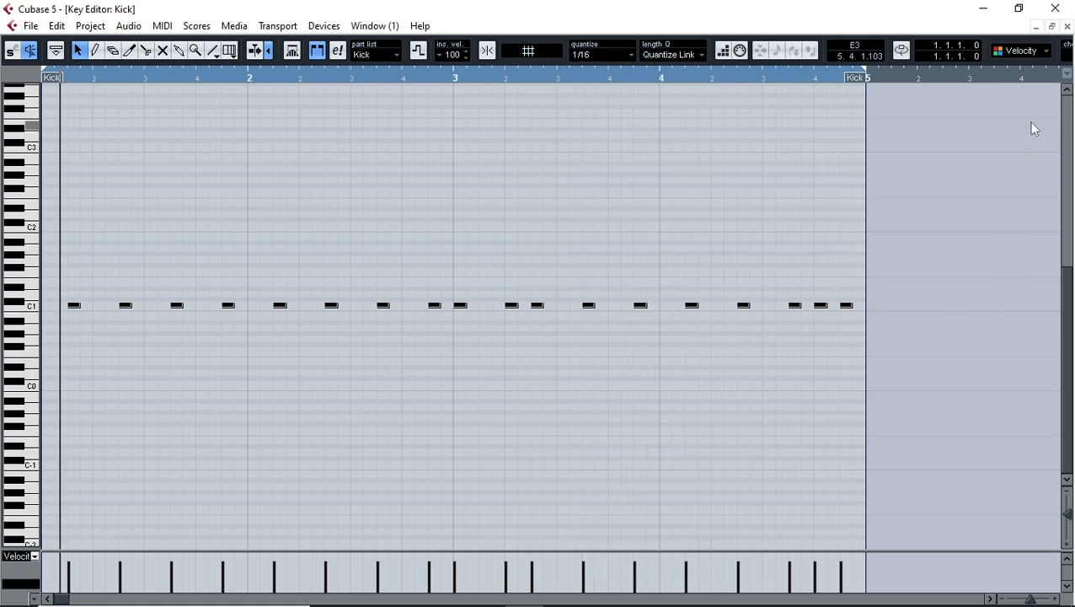
Close the Kick editor, create a four-bar part at bar 1 on the Piano track and open it in the Key Editor.
click(1066, 26)
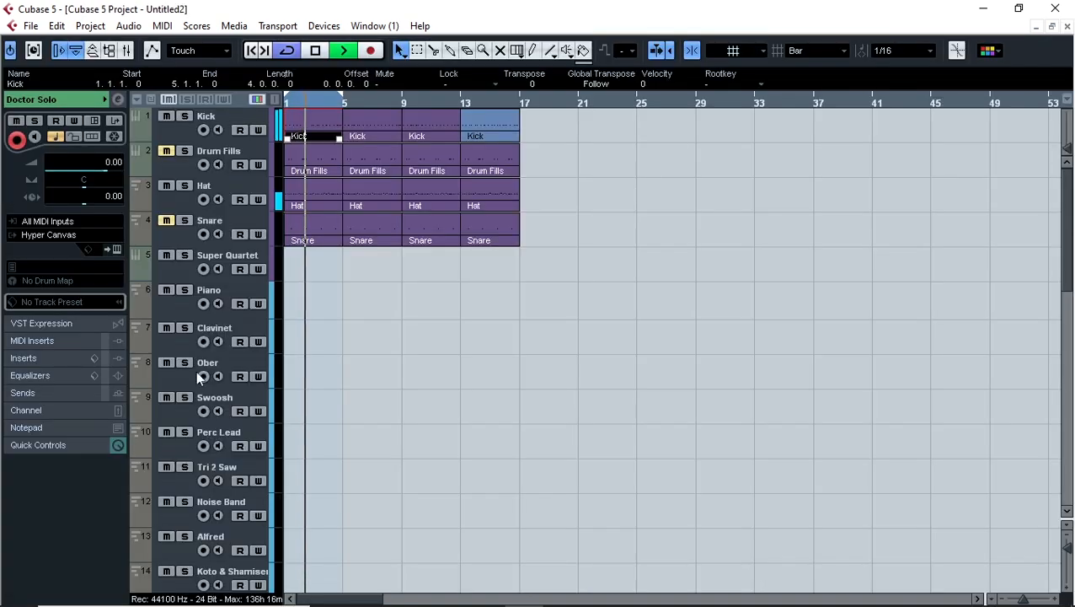
click(228, 296)
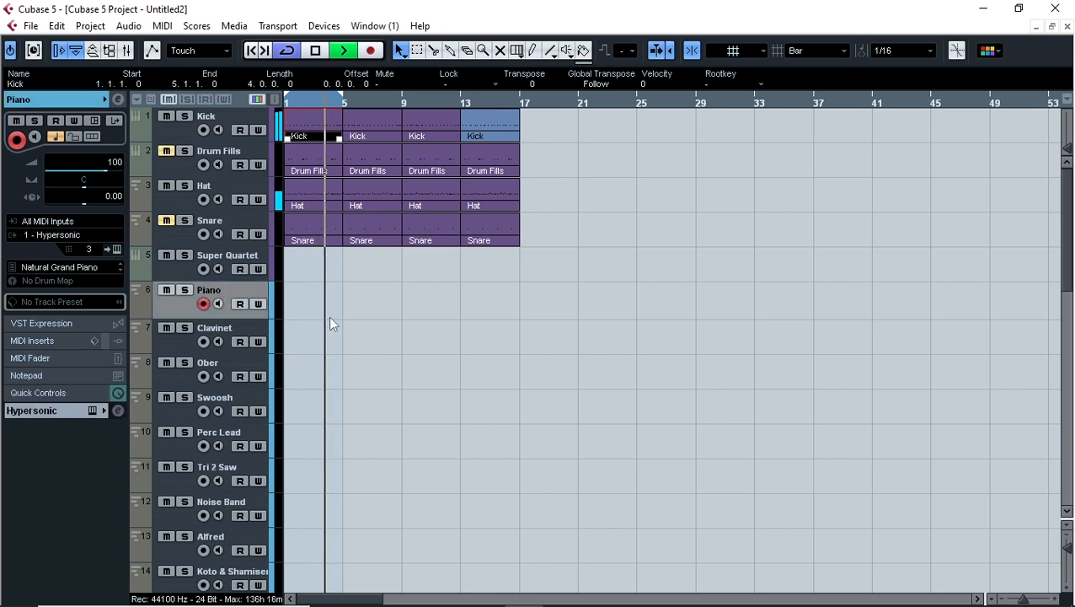
double_click(293, 299)
double_click(314, 300)
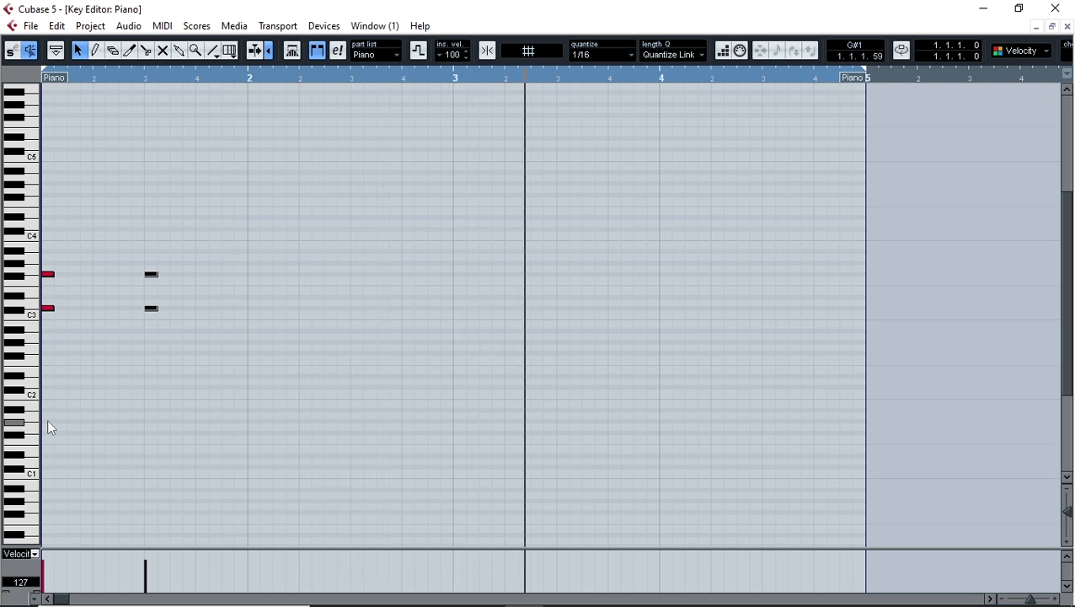
Duplicate the two-note chord on beat 3 of bar 1 to the start of bar 2.
key(ctrl+shift+s)
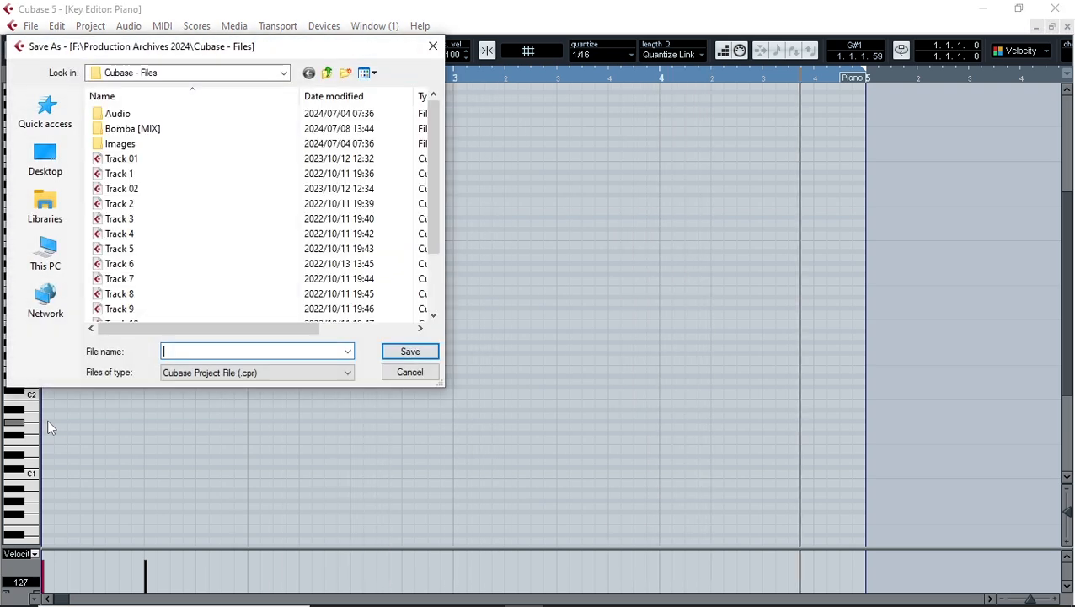
click(413, 377)
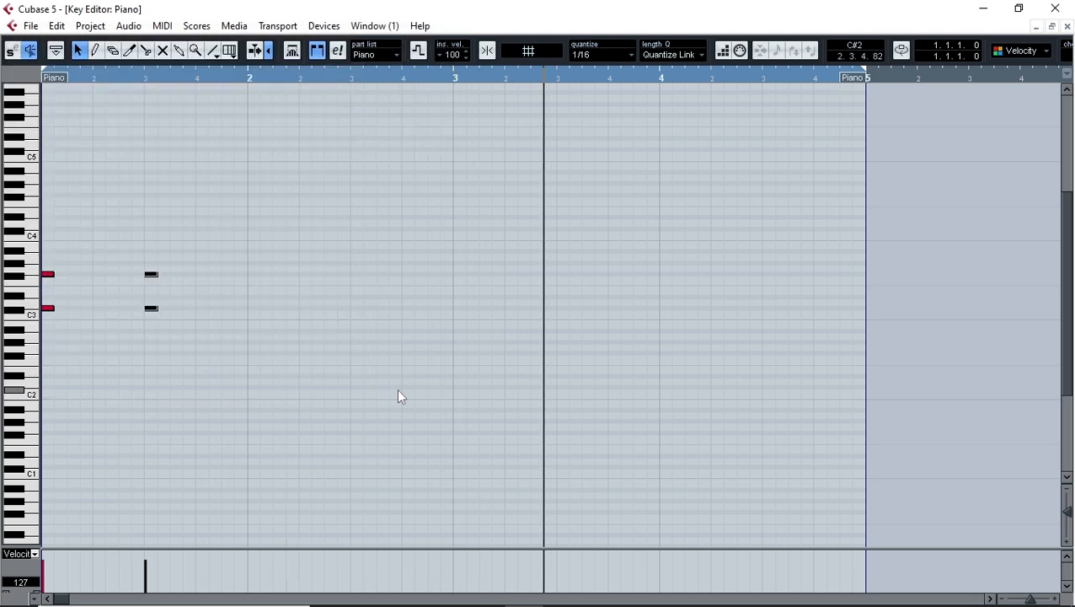
key(ctrl+Left)
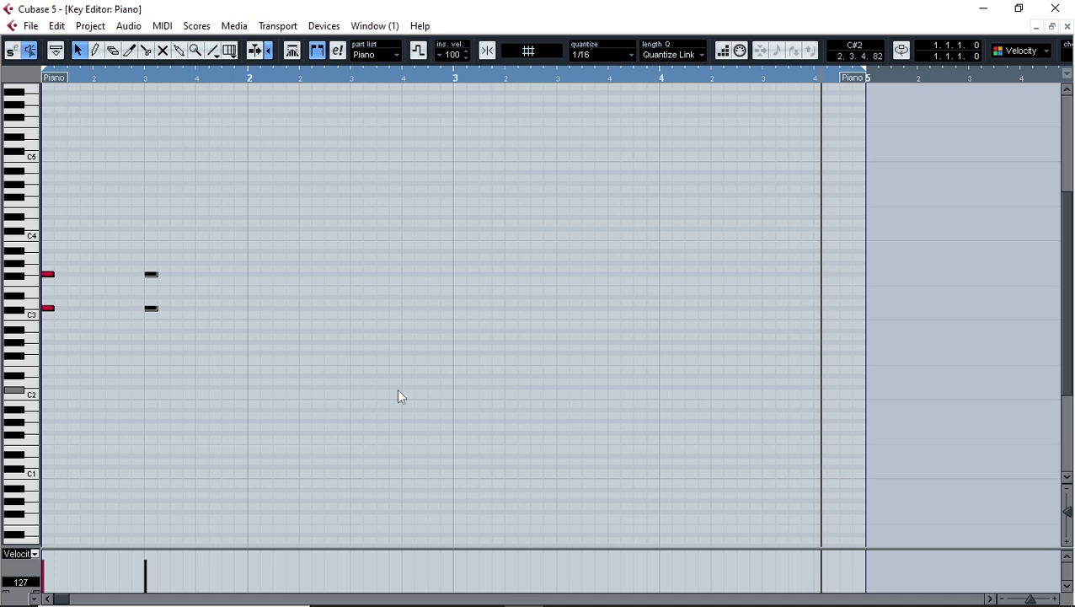
key(ctrl+d)
key(ctrl+Right)
key(ctrl+Right)
key(ctrl+Right)
key(ctrl+Right)
key(ctrl+Right)
key(ctrl+Right)
key(ctrl+Right)
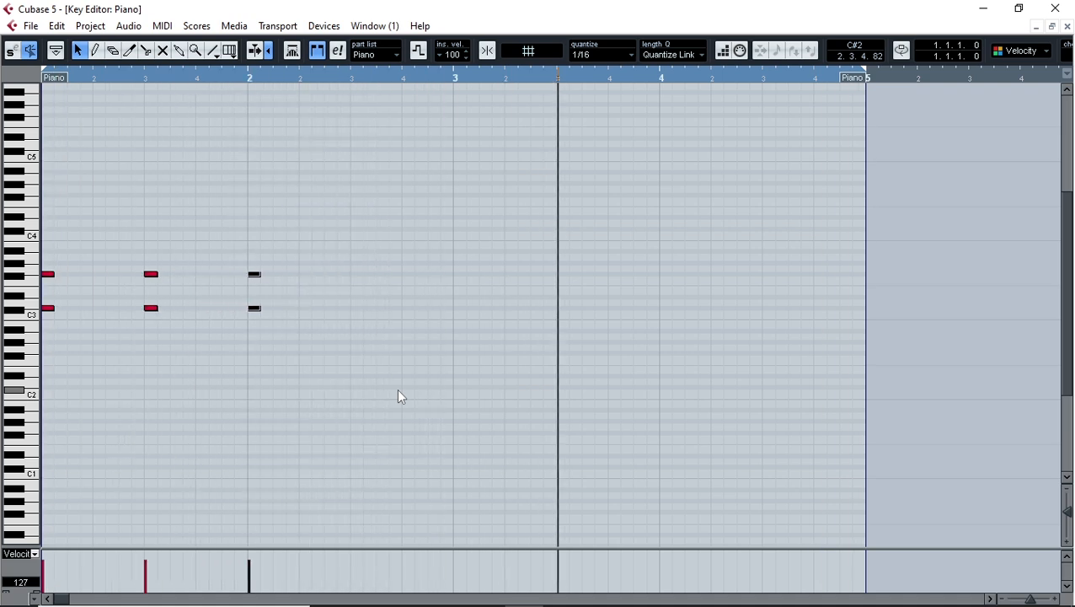
Duplicate the chord at the start of bar 2 to beat 3 of the same bar.
key(ctrl+d)
key(ctrl+Right)
key(ctrl+Right)
key(ctrl+Right)
key(ctrl+Right)
key(ctrl+Right)
key(ctrl+Right)
key(ctrl+Right)
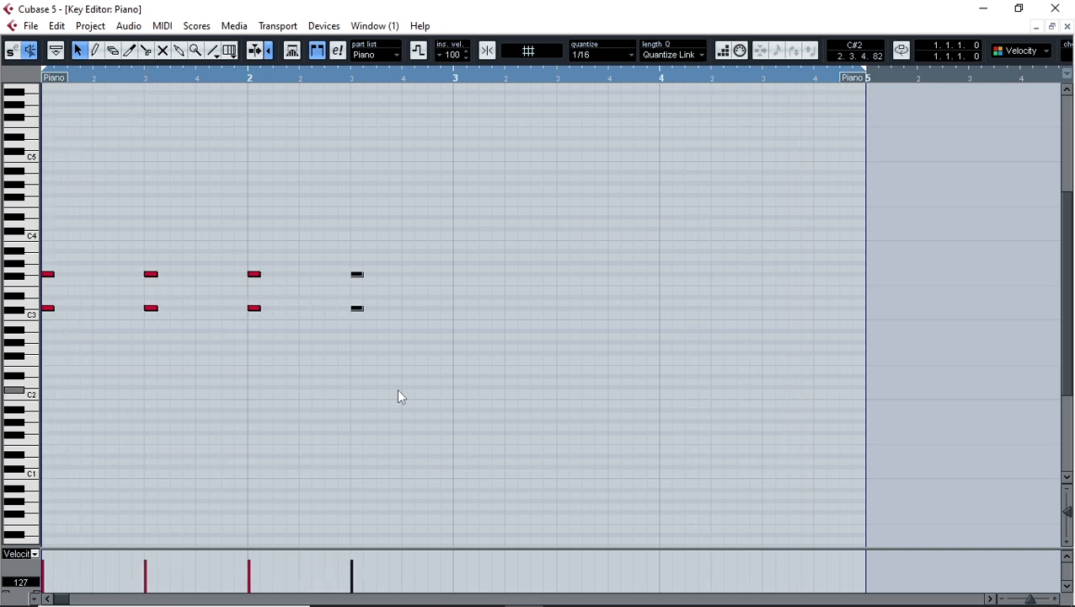
Select all the chords in bars 1 and 2 and duplicate them to the matching positions in bars 3 and 4.
drag(406, 207, 48, 358)
key(alt+d)
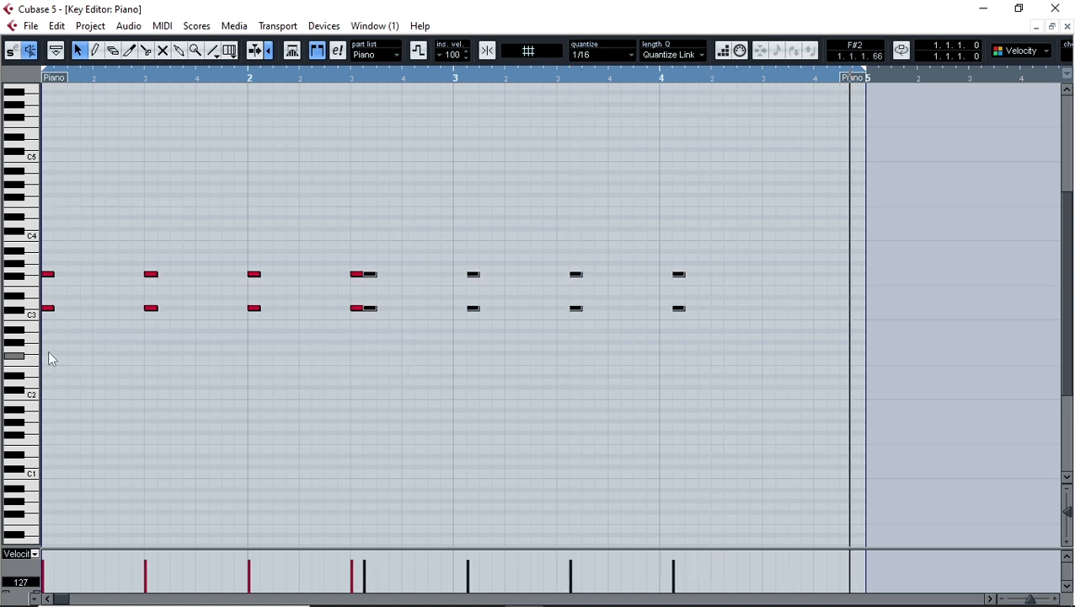
key(ctrl+Right)
key(ctrl+Right)
key(ctrl+Right)
key(ctrl+Right)
key(ctrl+Right)
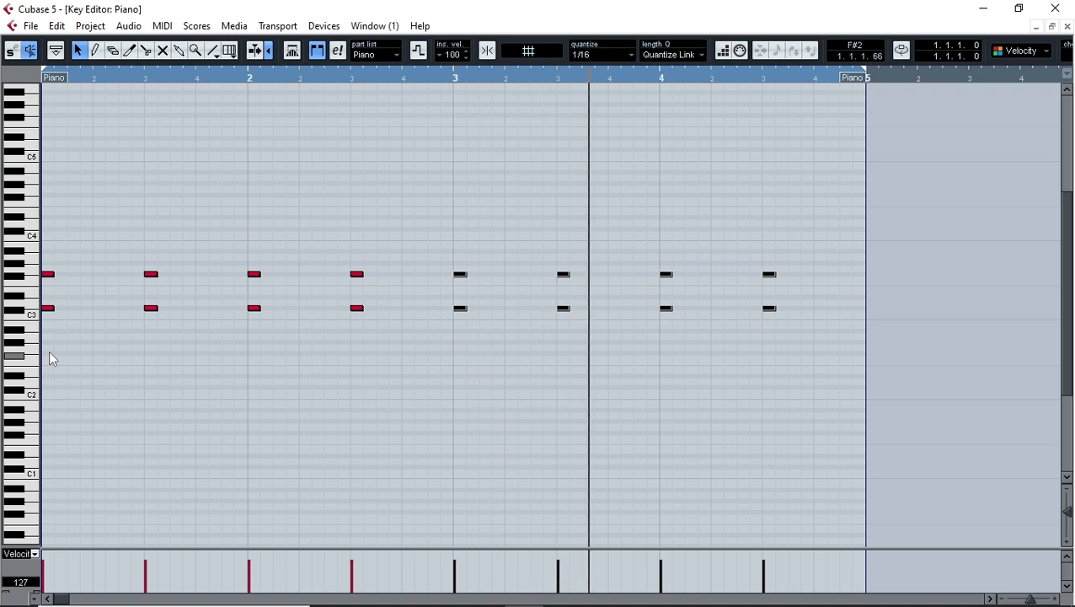
Raise the upper chord notes in bar 1 by two semitones and lower the upper notes in bar 2 by one semitone.
key(space)
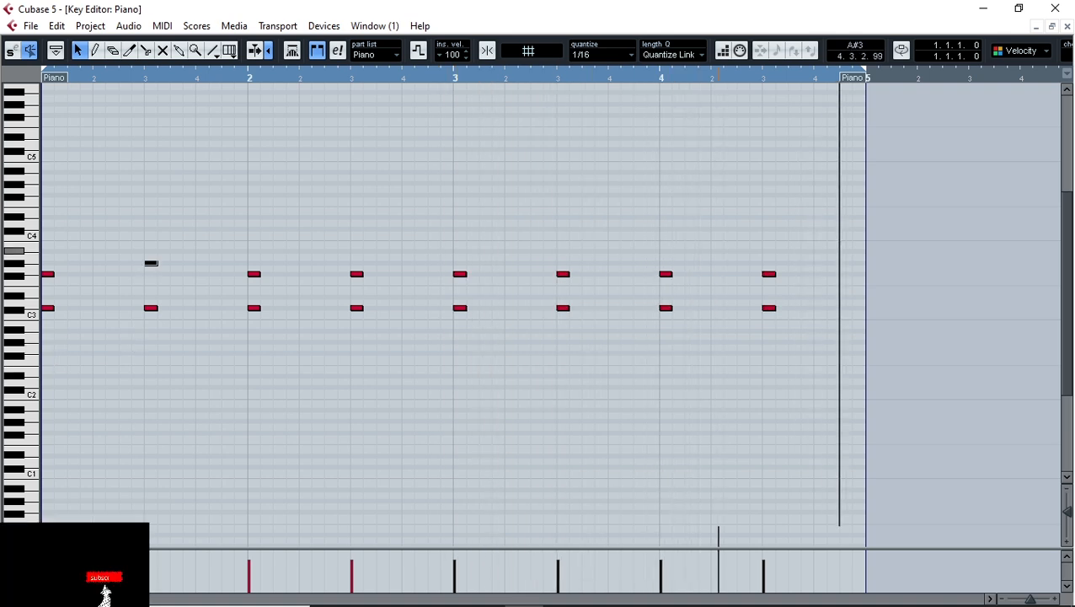
drag(405, 262, 248, 283)
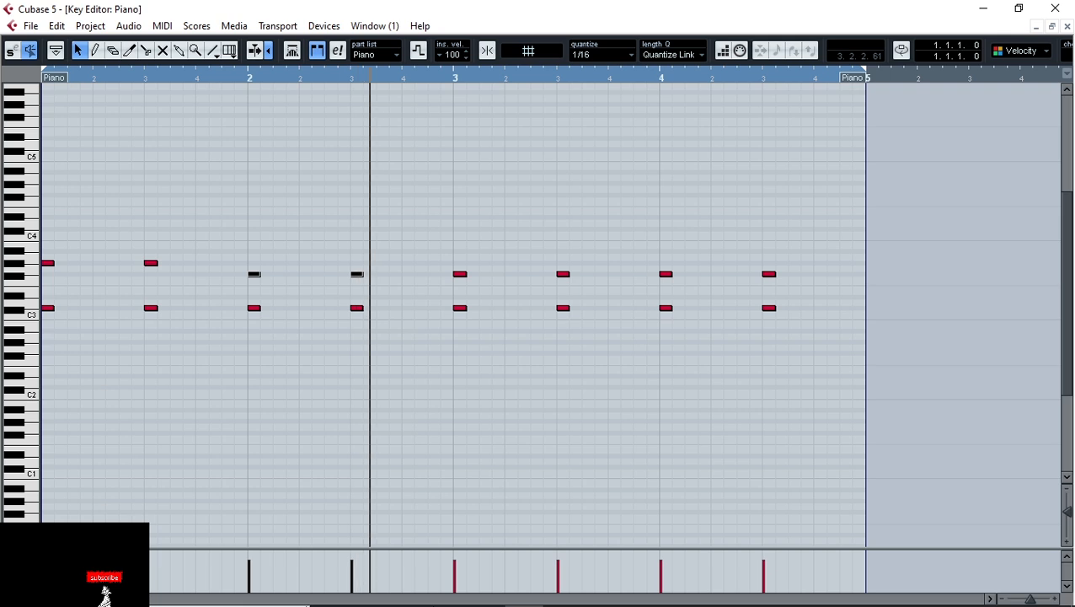
key(Down)
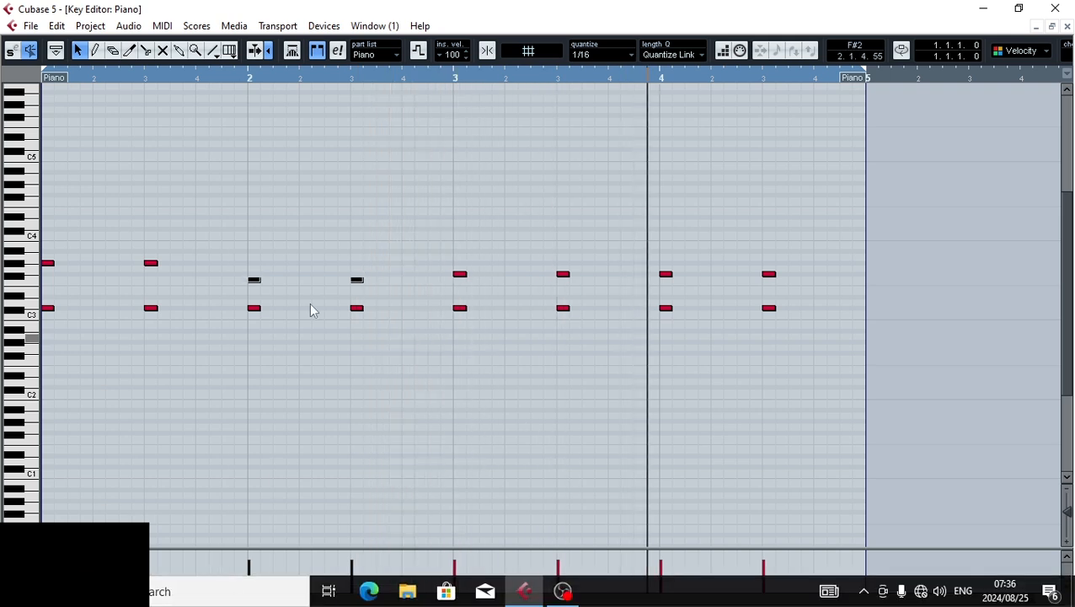
Lower both chords in bar 4 by three semitones and raise only their lower notes by one semitone.
drag(590, 264, 439, 385)
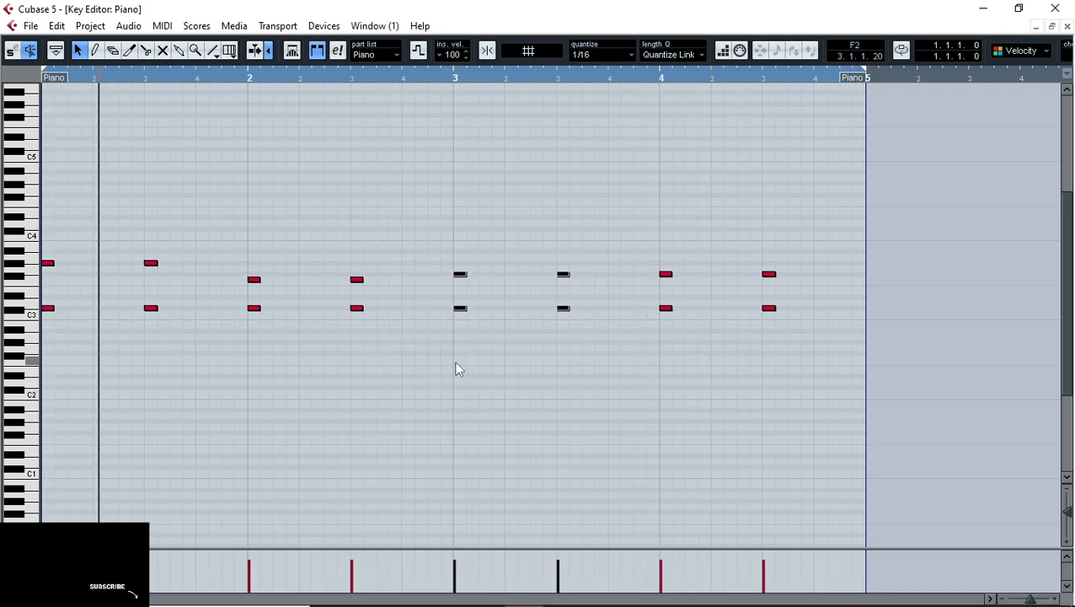
drag(879, 211, 821, 257)
drag(657, 394, 655, 390)
key(Down)
key(Down)
key(Down)
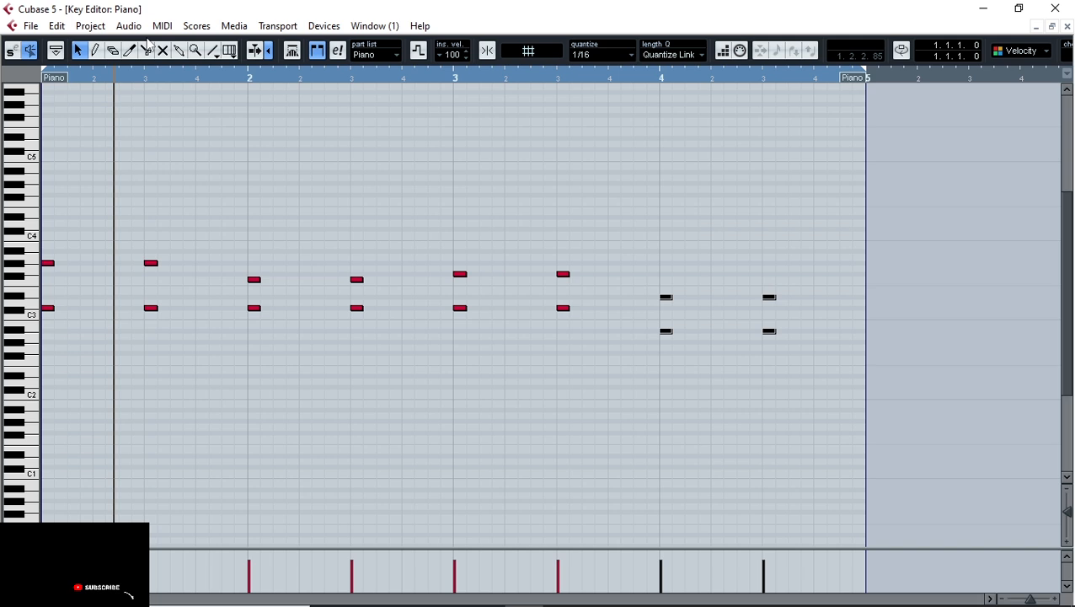
drag(809, 335, 602, 336)
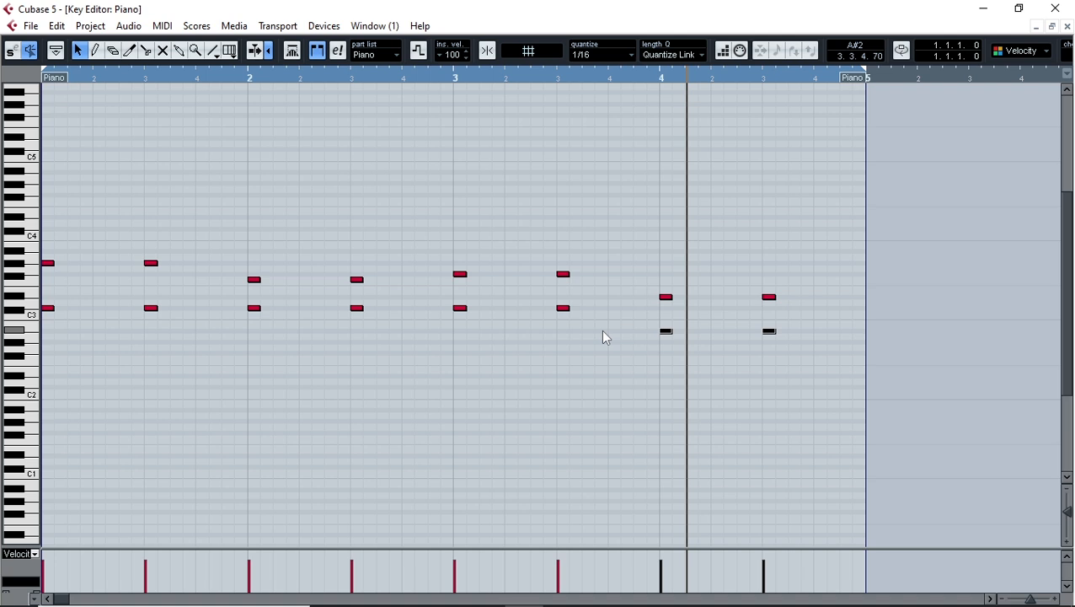
key(Up)
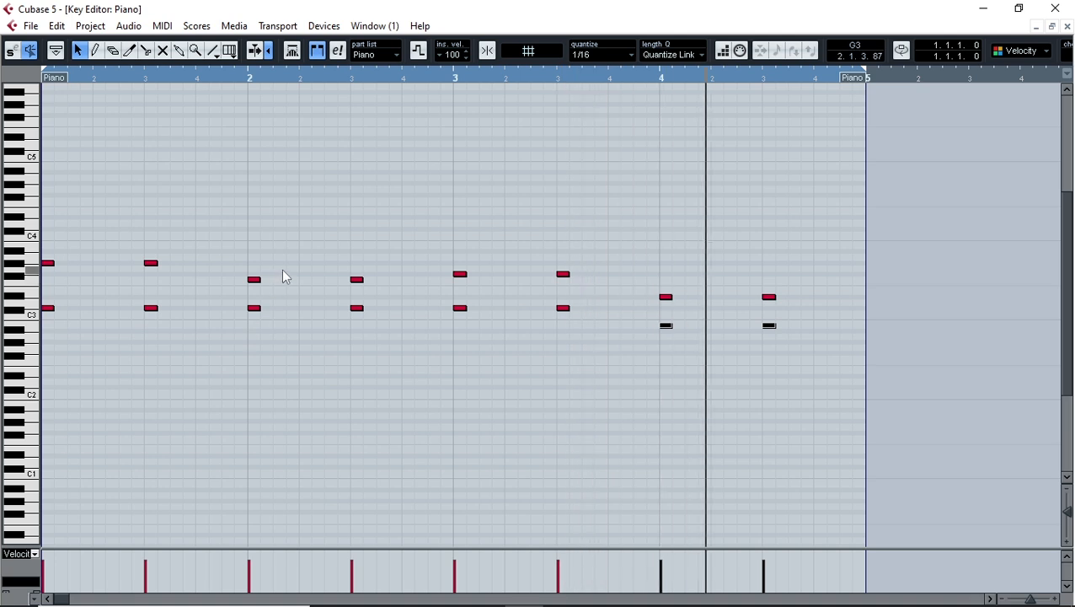
Return to the project, duplicate the Piano part onto the Clavinet track at bar 1 and open the copy for editing.
click(1068, 28)
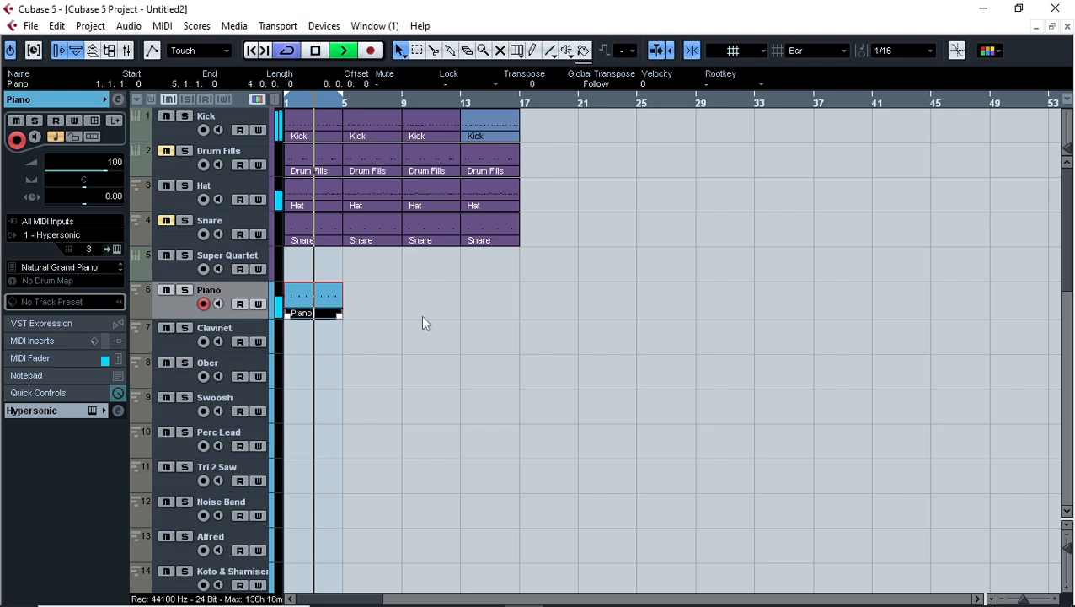
key(ctrl+d)
drag(379, 305, 316, 342)
double_click(316, 342)
scroll(358, 265, down, 2)
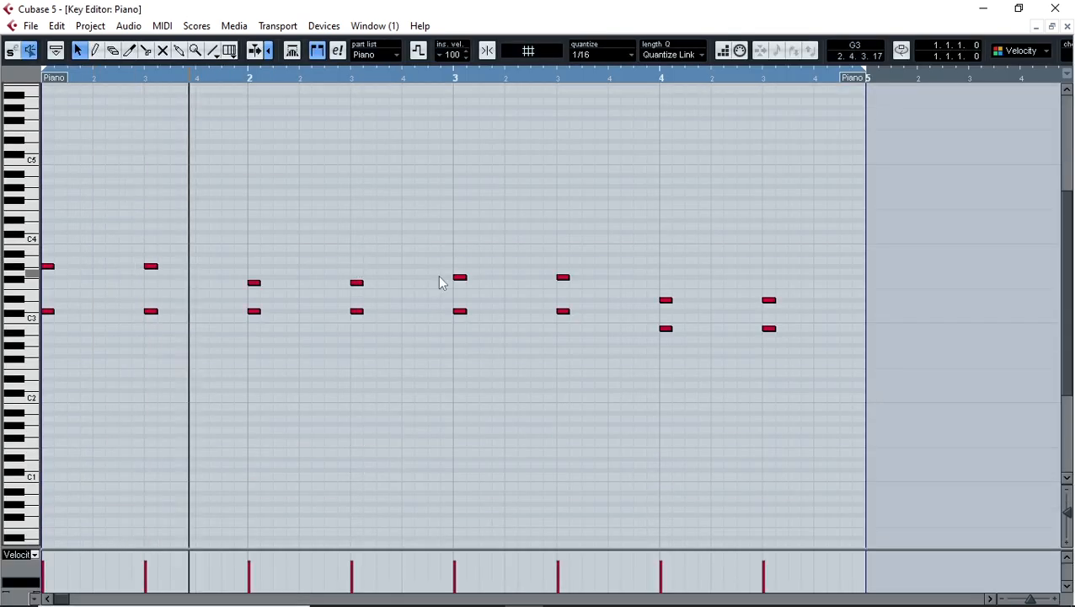
Select all notes in the Clavinet track's part and move them five sixteenth notes later.
key(ctrl+a)
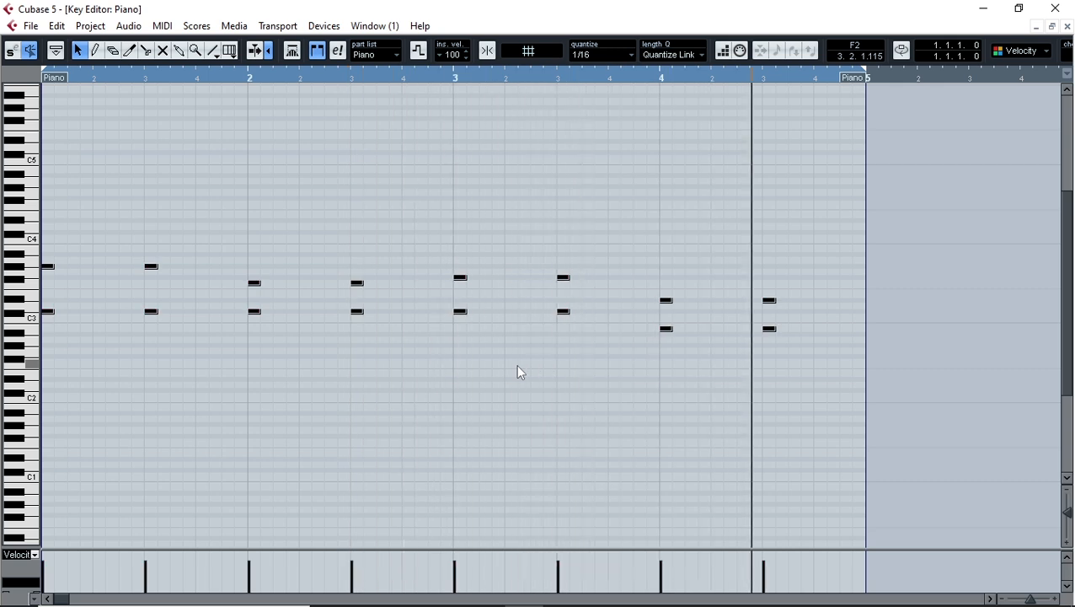
key(ctrl+Right)
key(ctrl+Right)
key(ctrl+Right)
key(ctrl+Right)
key(ctrl+Right)
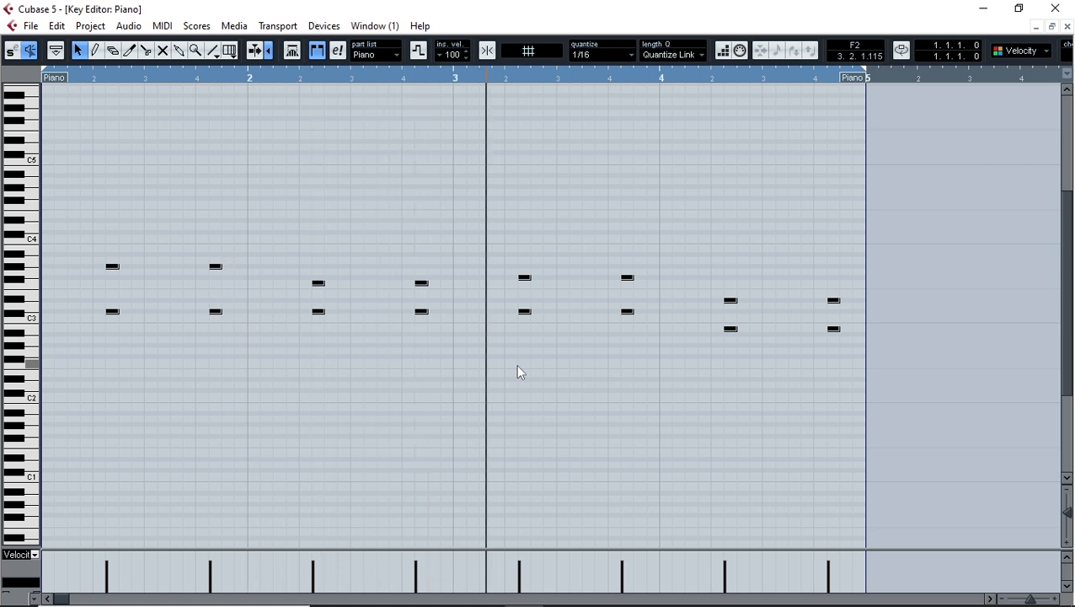
Move the first chord of bar 1 and the second chord of every bar five sixteenth notes earlier.
drag(245, 227, 194, 374)
drag(426, 269, 409, 371)
drag(651, 247, 611, 333)
drag(887, 251, 792, 393)
key(shift+Left)
key(shift+Left)
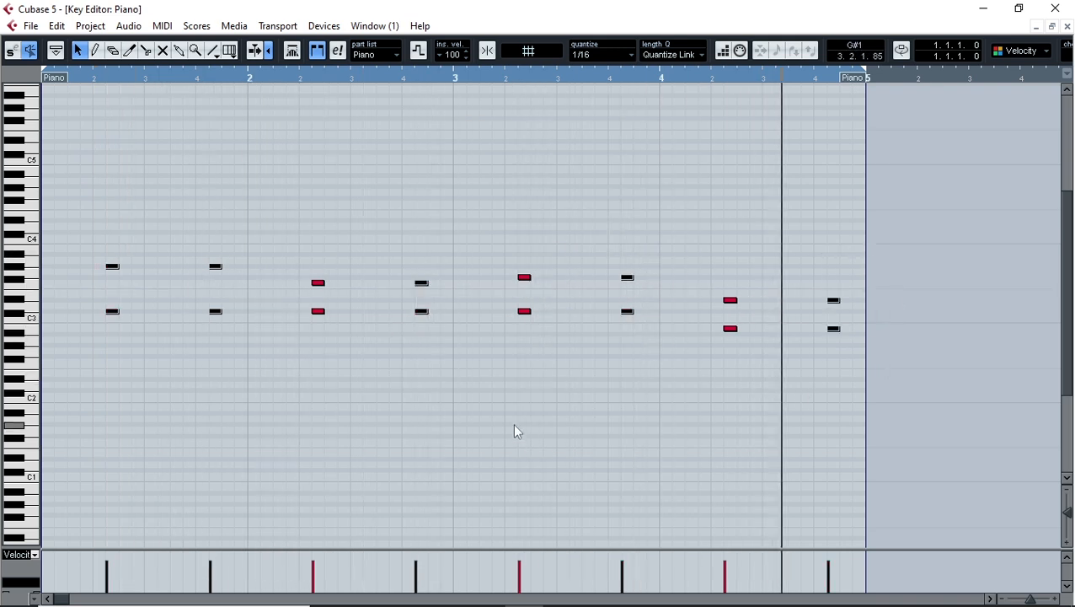
key(ctrl+Left)
key(ctrl+Left)
key(ctrl+Left)
key(ctrl+Left)
key(ctrl+Left)
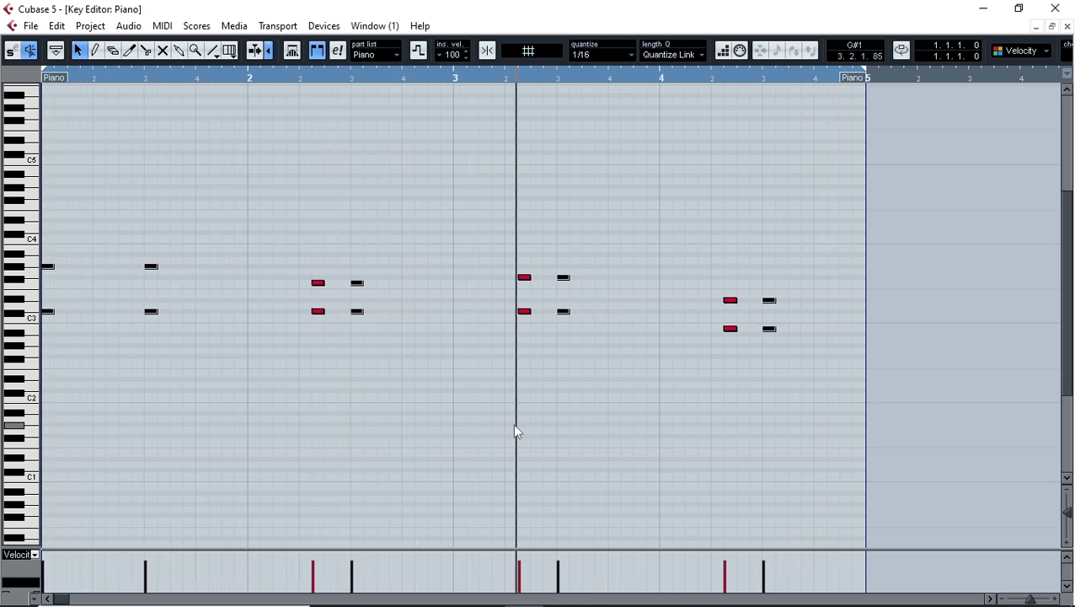
Move the first chord of bar 1 five sixteenth notes later and return to the project arrangement.
drag(91, 199, 49, 390)
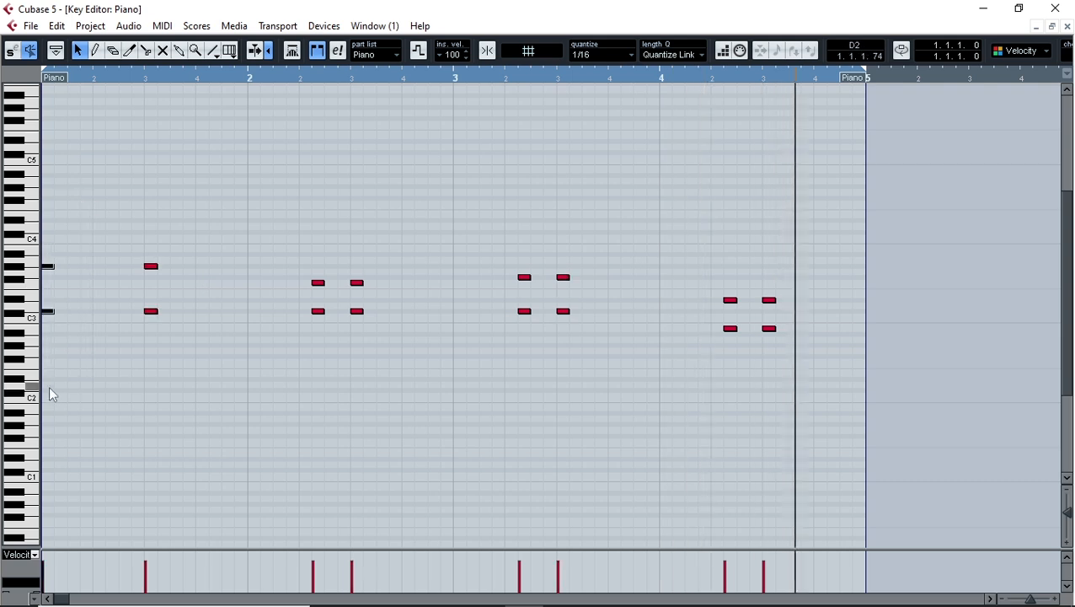
key(ctrl+Right)
key(ctrl+Right)
key(ctrl+Right)
key(ctrl+Right)
key(ctrl+Right)
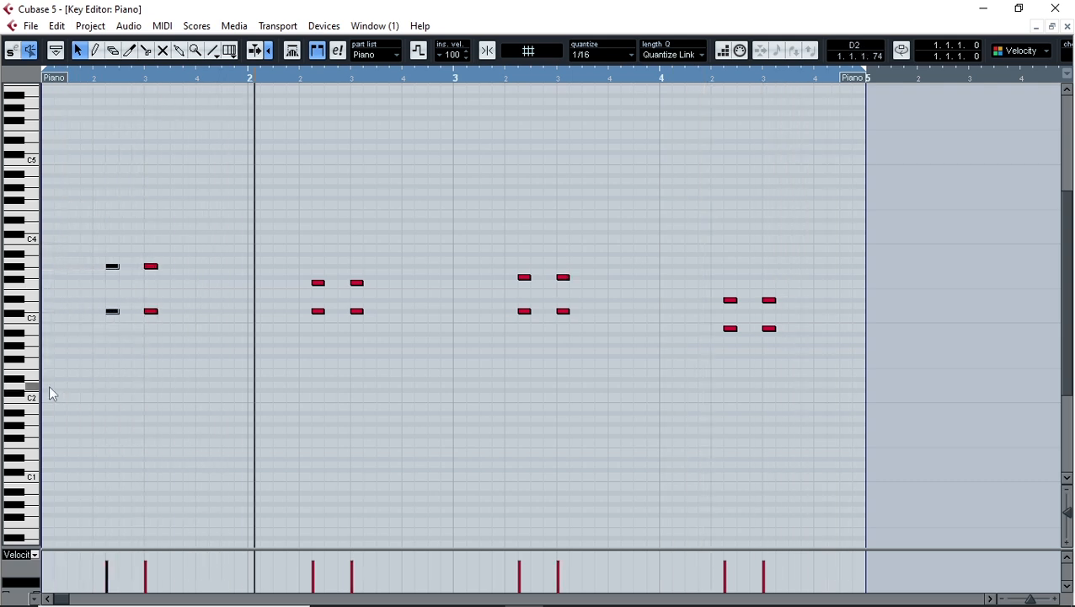
click(1067, 26)
scroll(413, 319, down, 3)
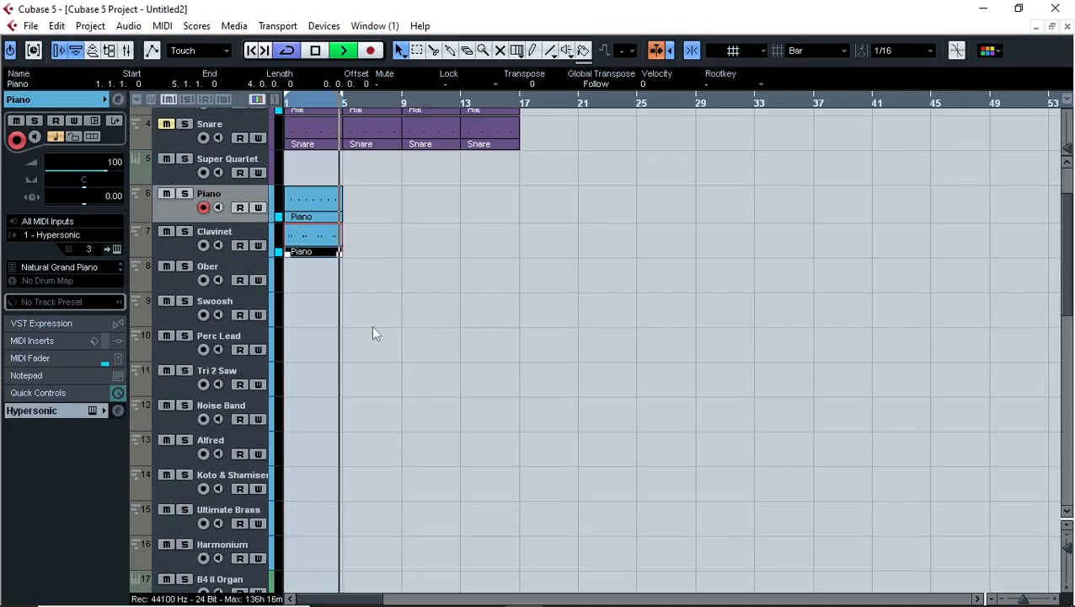
Save the project as Xigaza Tutorials in the Cubase - Files folder.
key(ctrl+s)
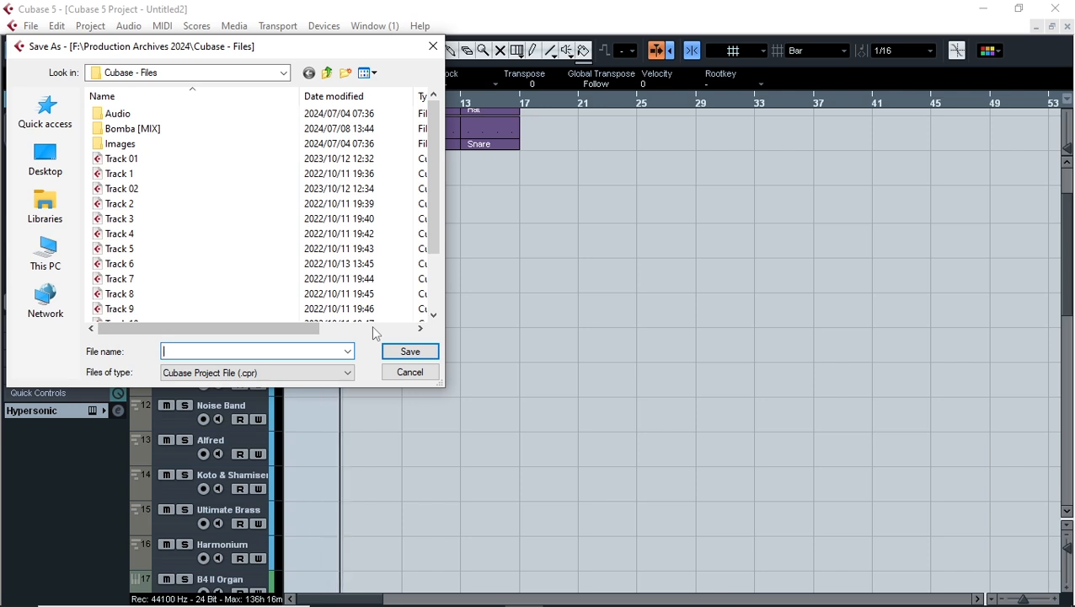
text(Xi)
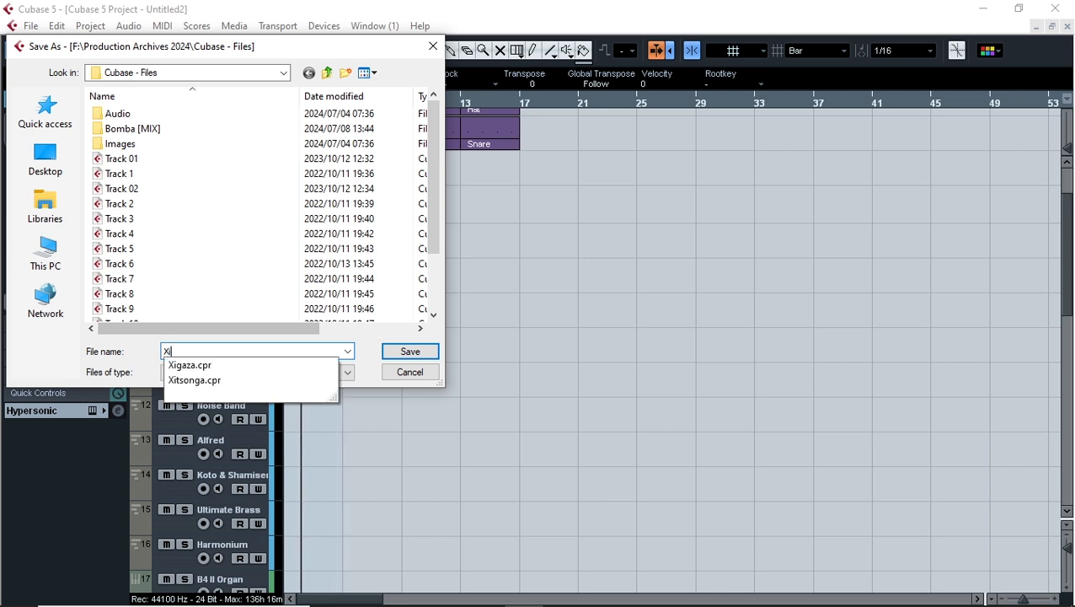
text(gaza Tur)
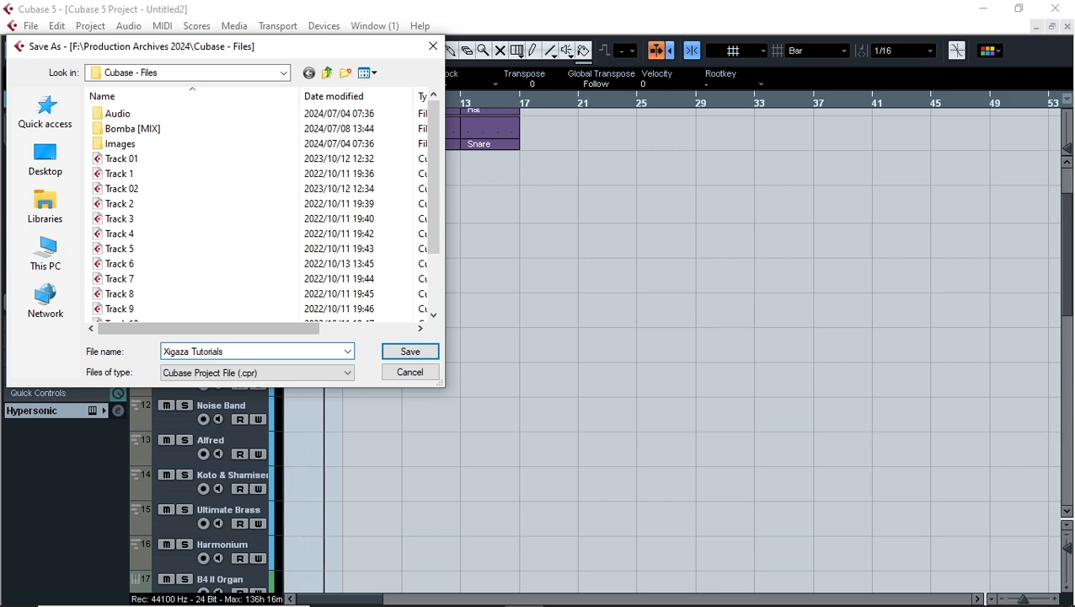
key(Return)
key(space)
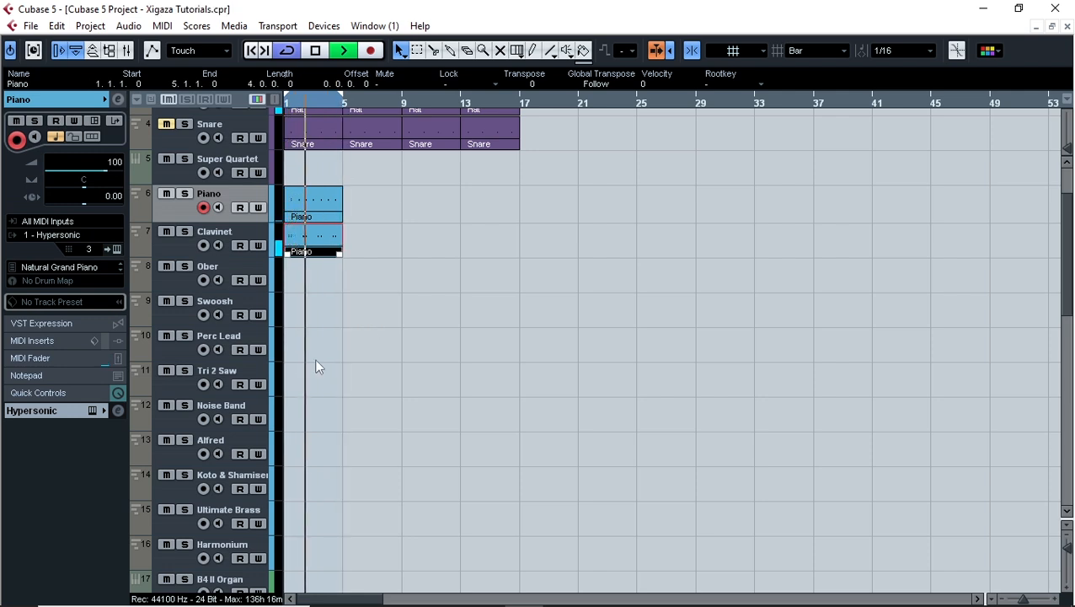
Open the Doctor Solo track's Hyper Canvas instrument and load the Synth Lead preset Doctor Solo on part 01.
scroll(315, 358, down, 4)
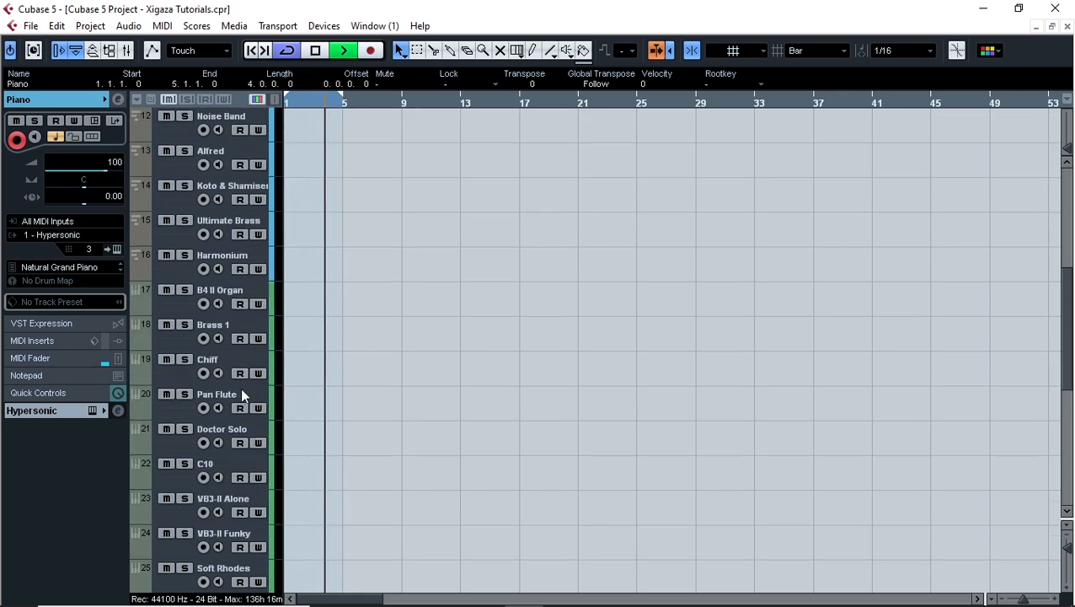
click(238, 434)
click(115, 250)
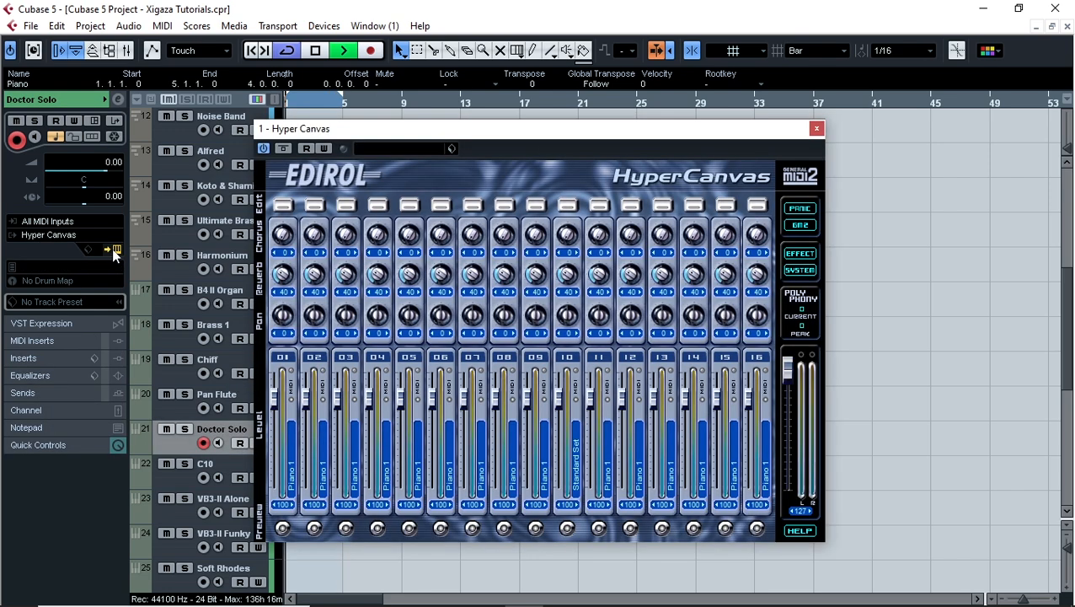
click(282, 206)
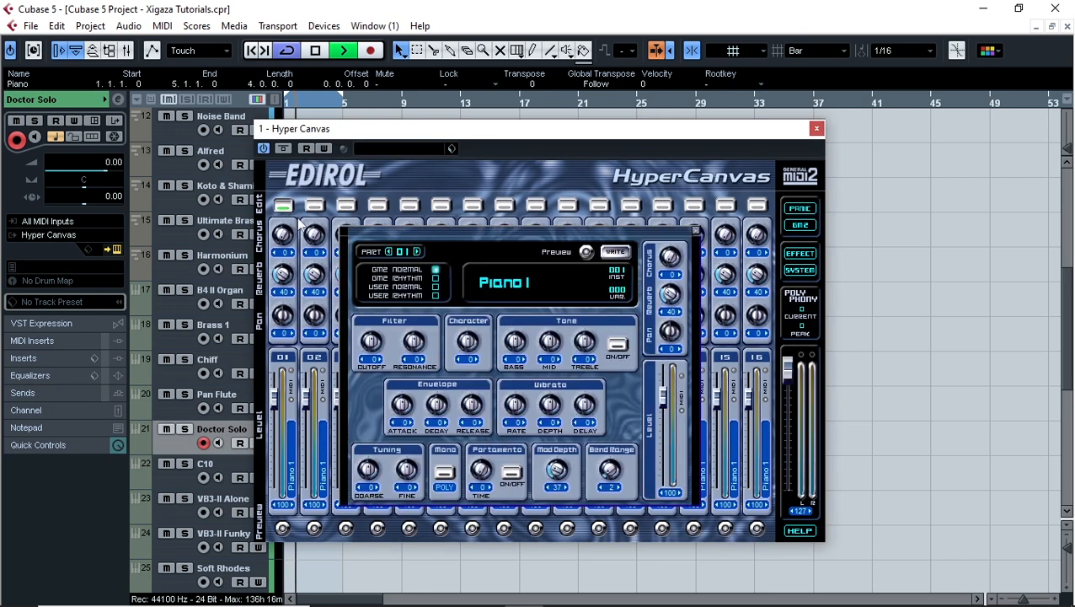
click(521, 288)
mouse_move(632, 294)
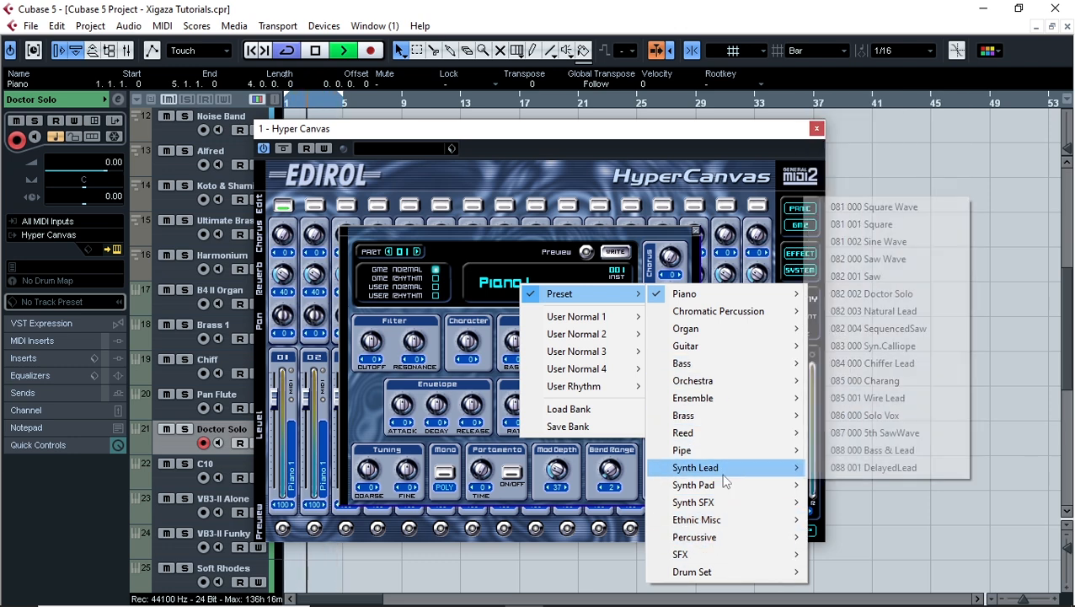
click(859, 296)
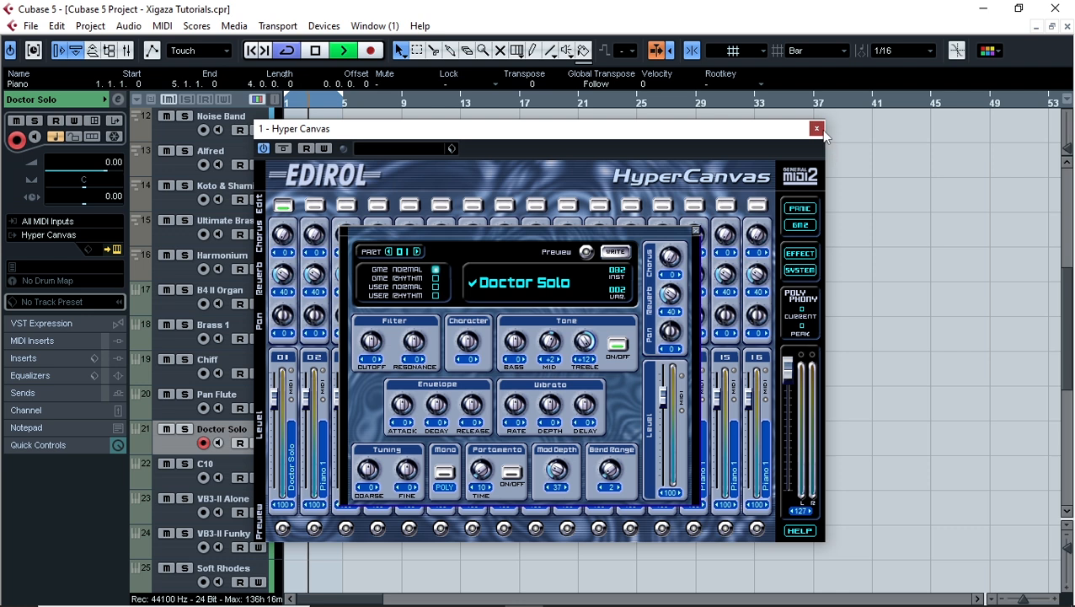
Create a four-bar part at bar 1 on the Doctor Solo track and open it in the Key Editor.
click(817, 128)
double_click(303, 438)
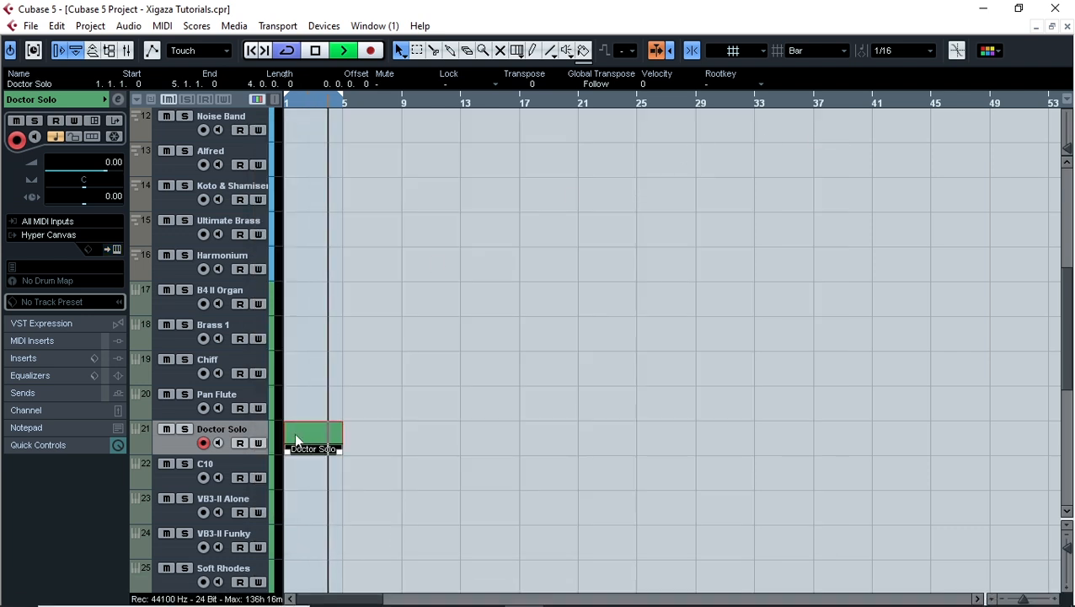
double_click(296, 433)
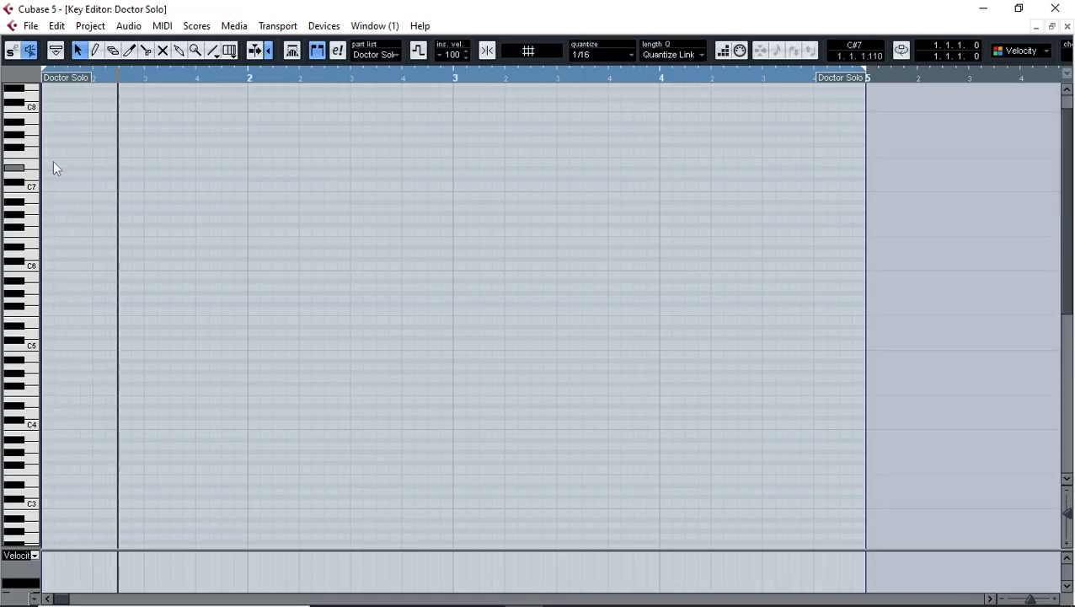
Draw two short C#3 notes on beats 3 and 4 of bar 1 and quantize them to 1/16.
scroll(91, 497, down, 5)
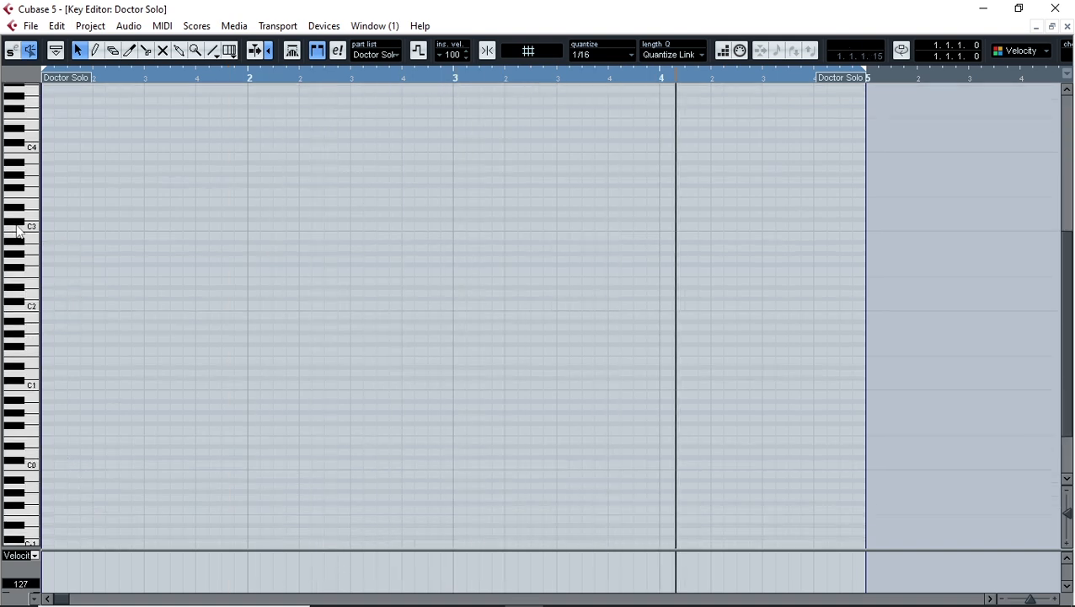
right_click(116, 224)
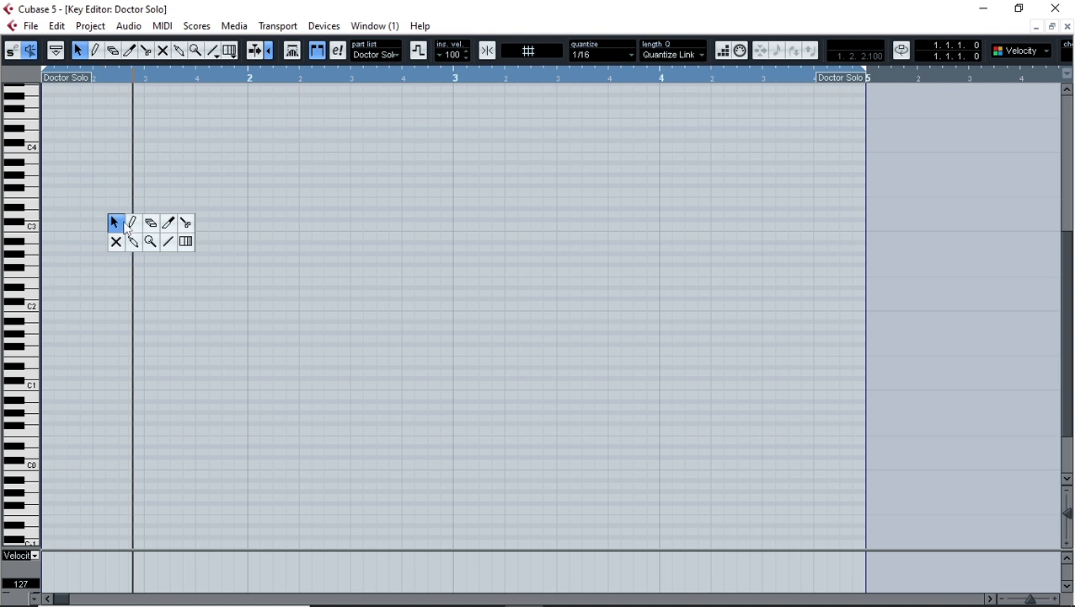
click(125, 218)
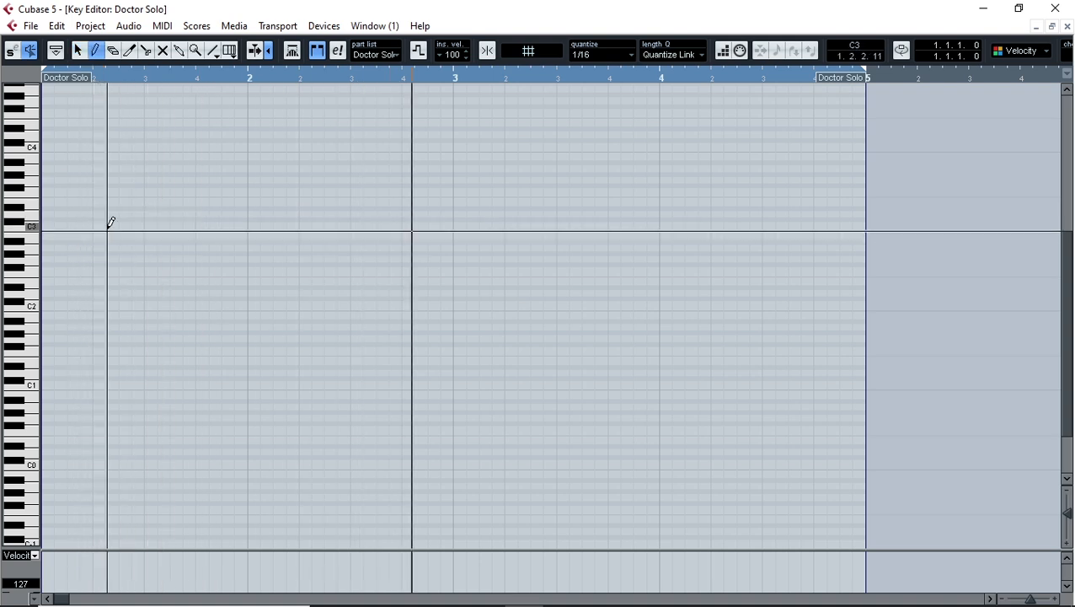
click(149, 219)
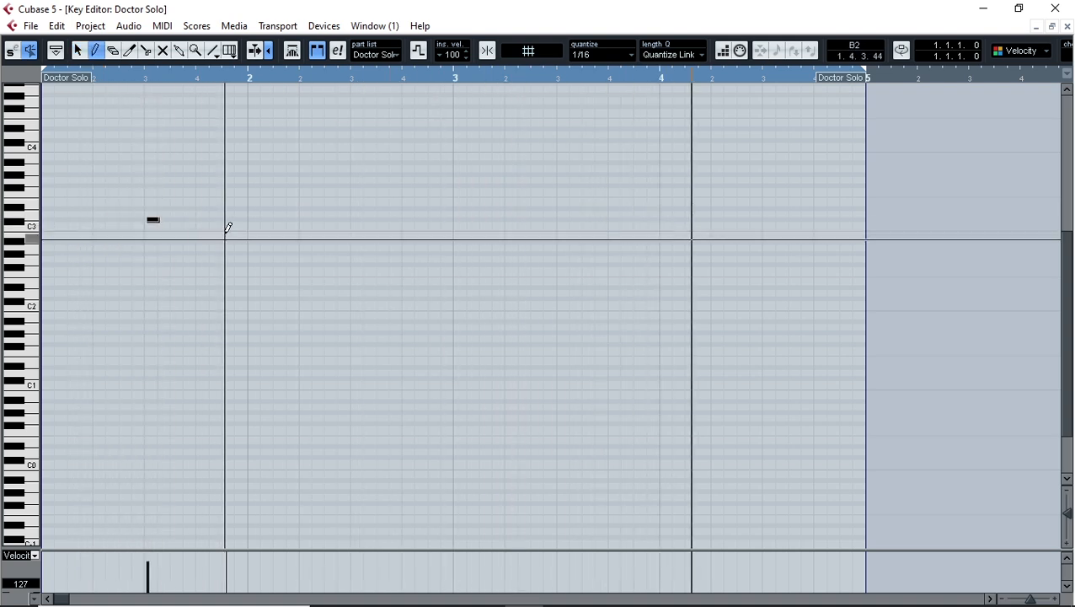
click(207, 220)
key(q)
key(1)
drag(228, 201, 113, 271)
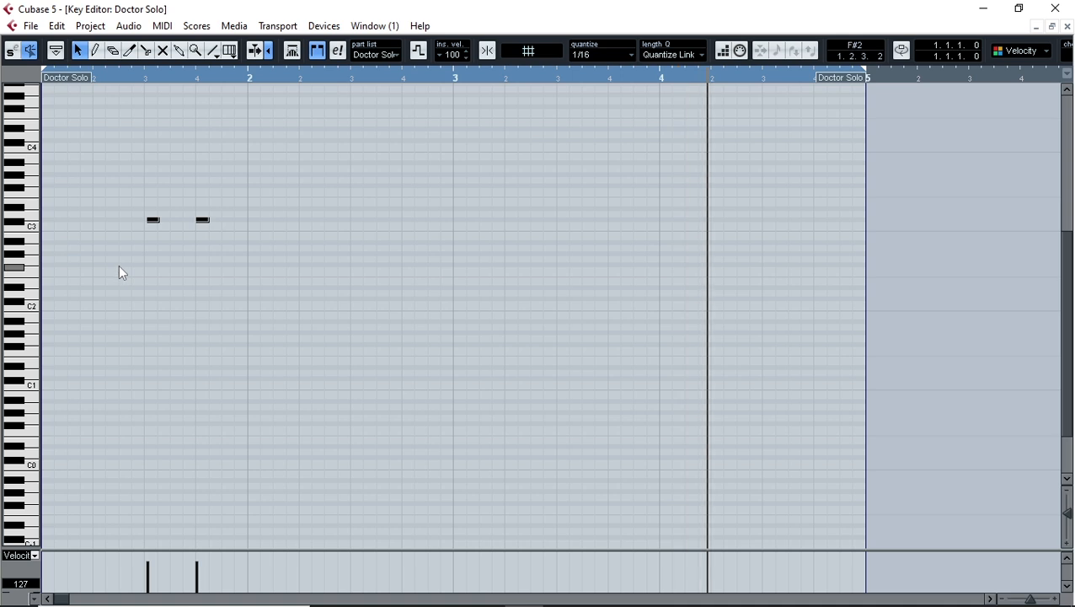
key(q)
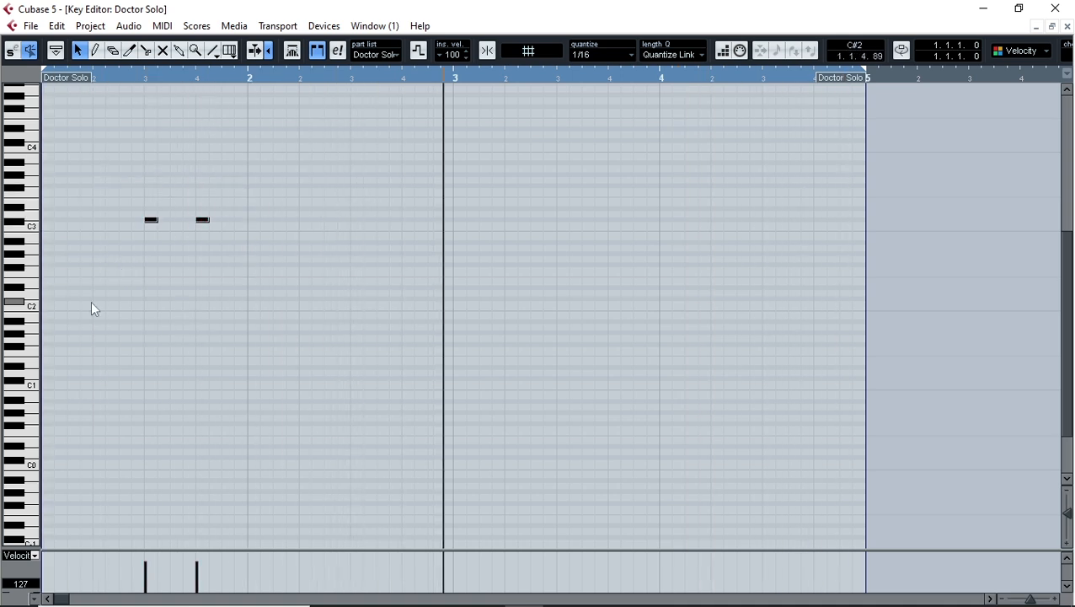
Duplicate the two C#3 notes and shift the copies to beats 3 and 4 of bar 2.
key(ctrl+d)
key(ctrl+Right)
key(ctrl+Right)
key(ctrl+Right)
key(ctrl+Right)
key(ctrl+Right)
key(ctrl+Right)
key(ctrl+Right)
key(ctrl+Right)
key(ctrl+Right)
key(ctrl+Right)
key(ctrl+Right)
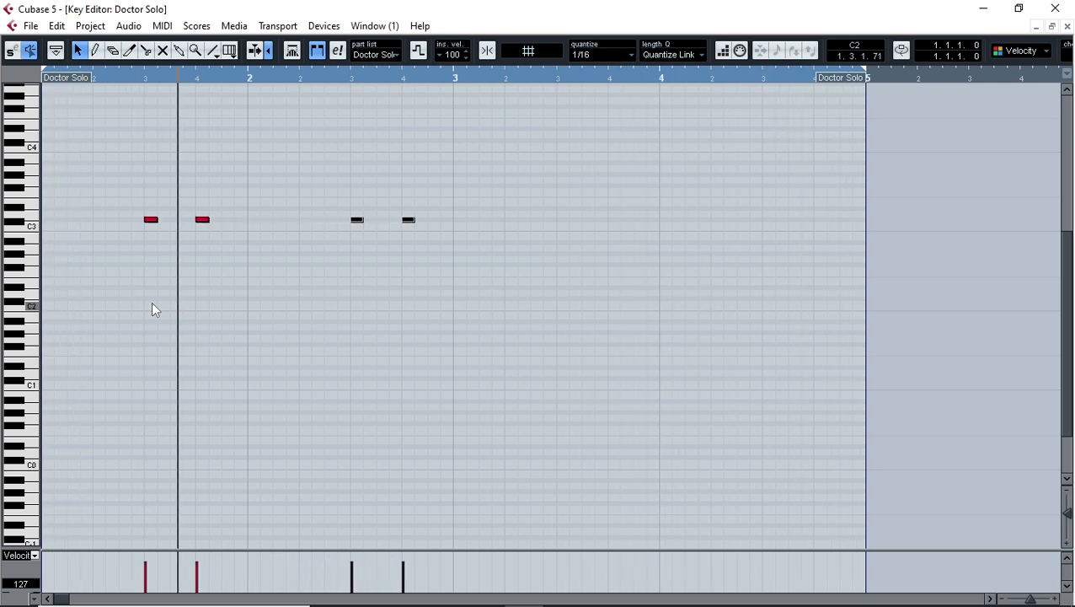
Duplicate the two-bar C#3 pattern onto beats 3 and 4 of bars 3 and 4, and return to the project arrangement.
drag(432, 184, 4, 310)
key(ctrl+d)
key(ctrl+Right)
key(ctrl+Right)
key(ctrl+Right)
key(ctrl+Right)
key(ctrl+Right)
key(ctrl+Right)
key(ctrl+Right)
key(ctrl+Right)
key(ctrl+Right)
key(ctrl+Right)
key(ctrl+Right)
key(ctrl+Right)
key(ctrl+Right)
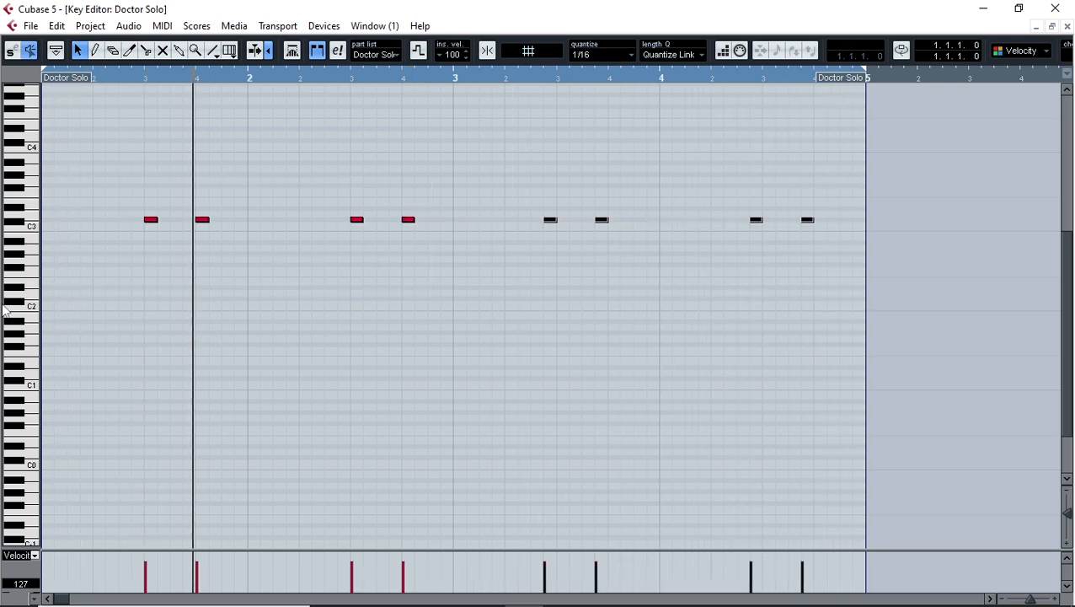
key(ctrl+Left)
key(ctrl+Left)
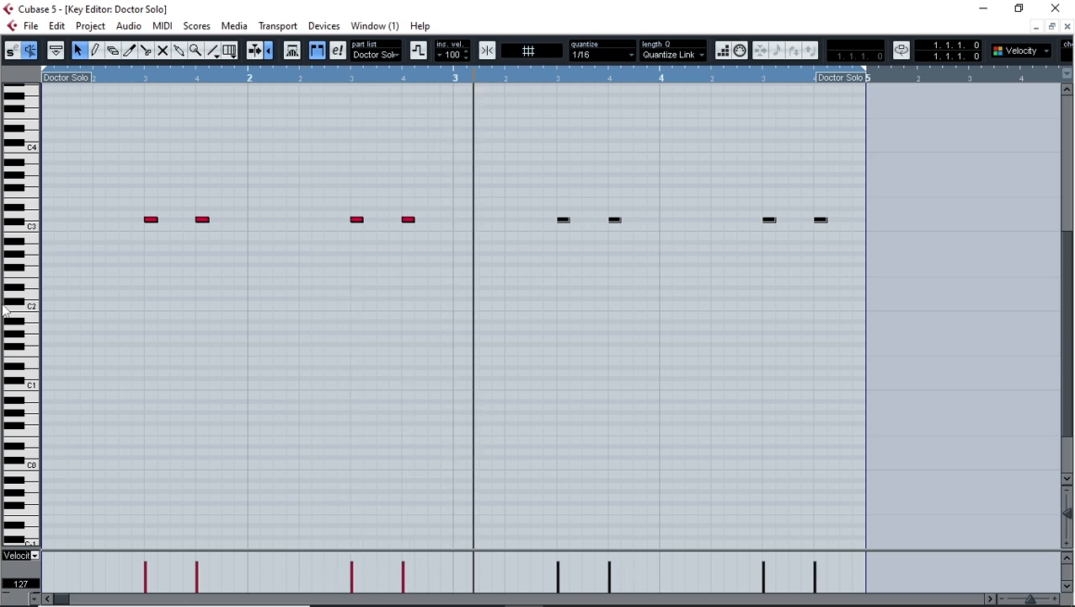
click(1066, 27)
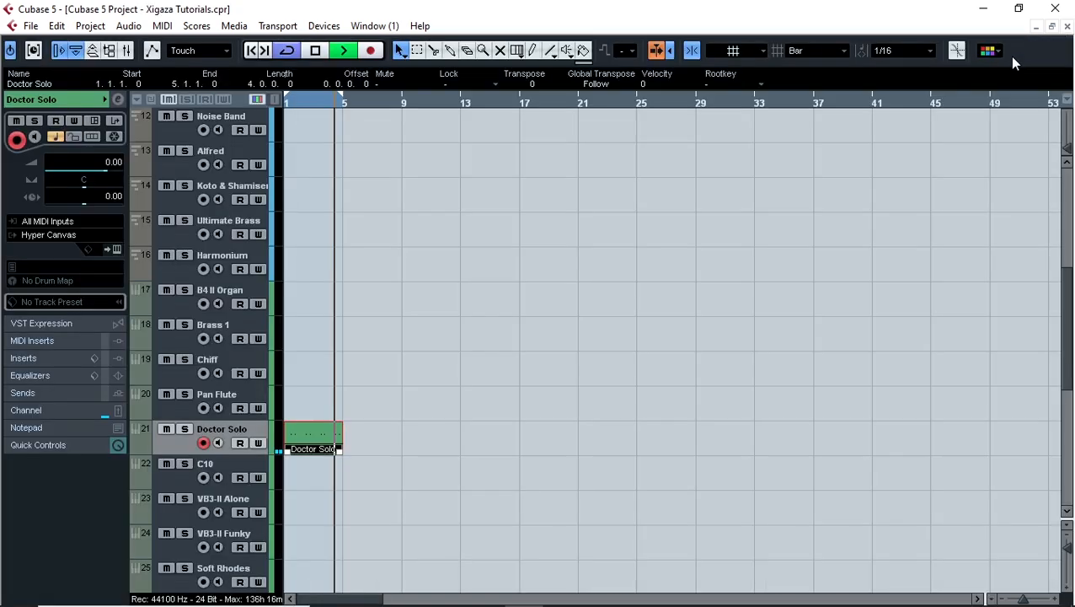
Look through the arrangement's tracks and parts while the loop plays.
scroll(467, 274, up, 10)
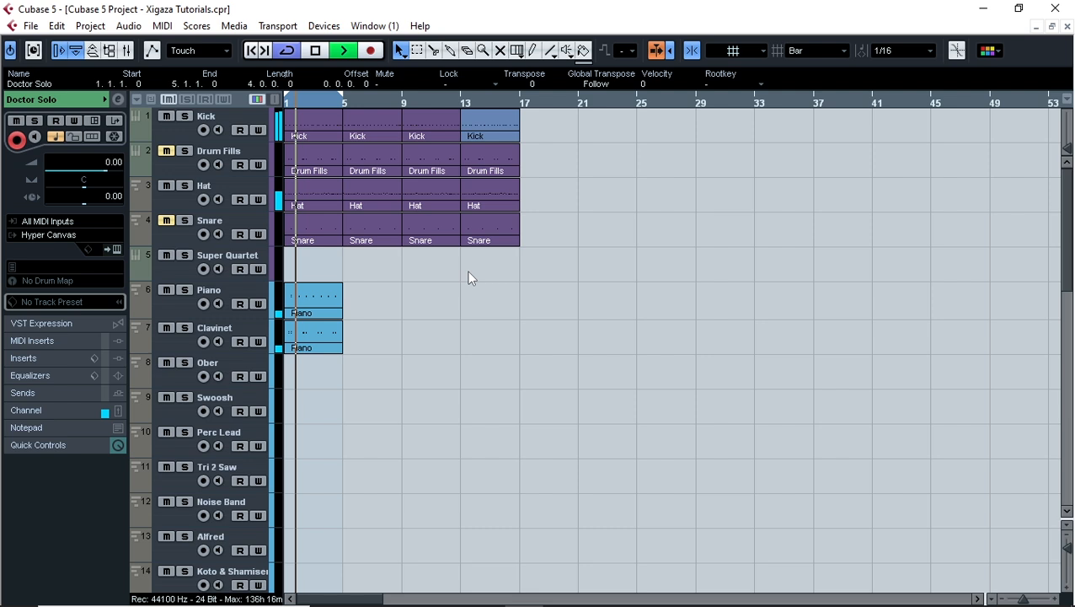
scroll(469, 276, down, 3)
scroll(471, 274, up, 3)
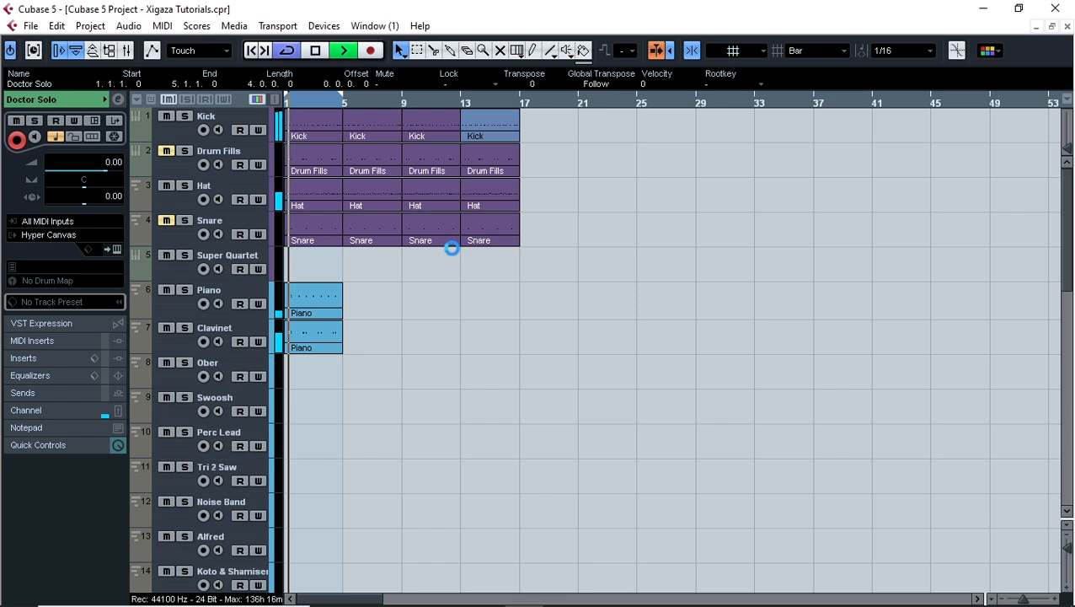
scroll(451, 247, down, 10)
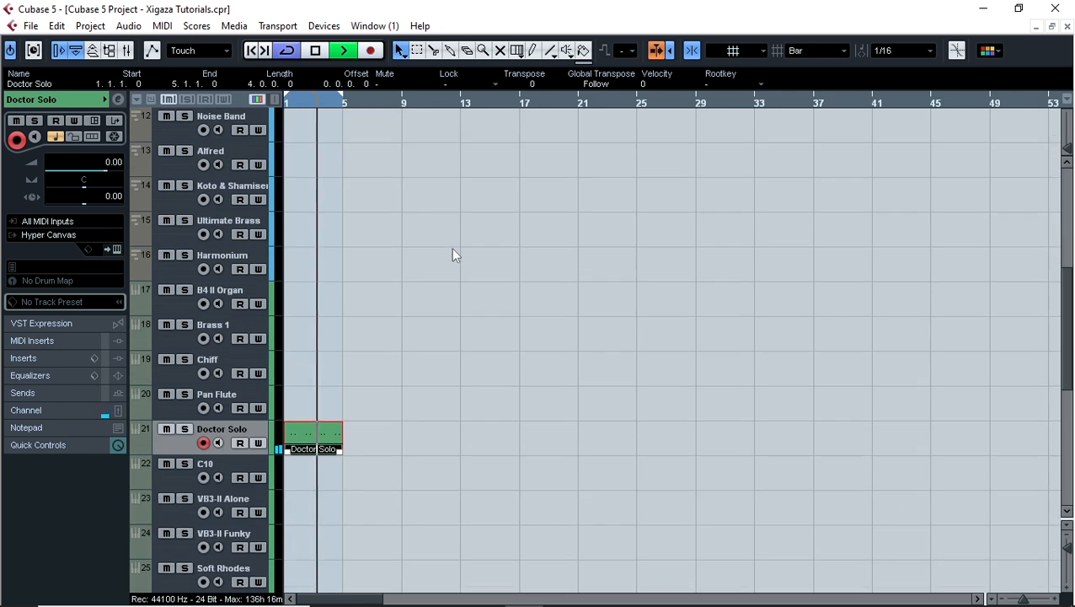
scroll(452, 253, down, 10)
scroll(438, 265, up, 6)
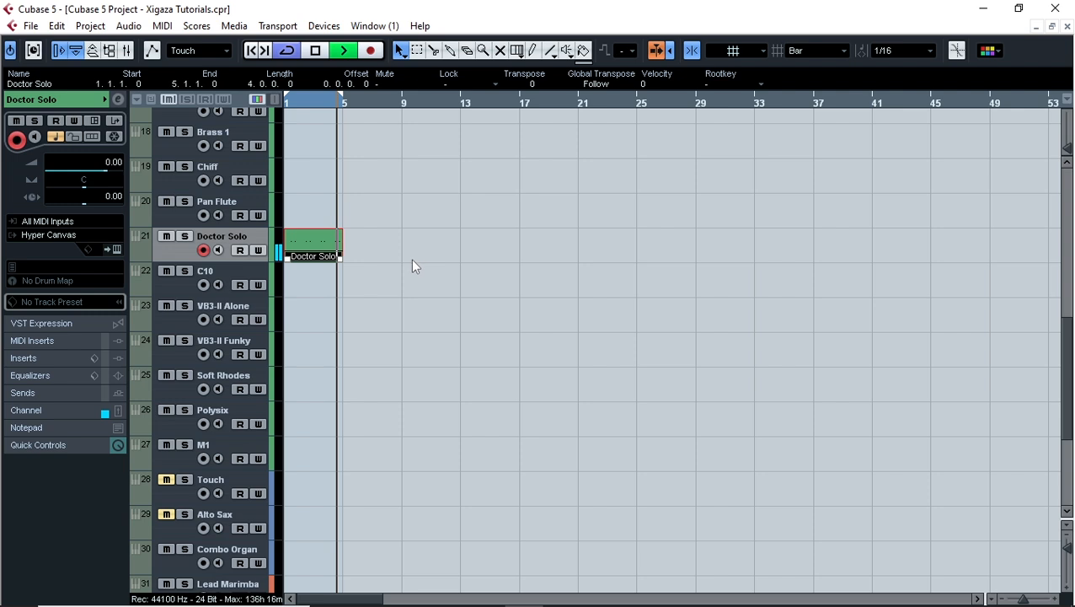
scroll(337, 291, down, 5)
scroll(343, 289, up, 5)
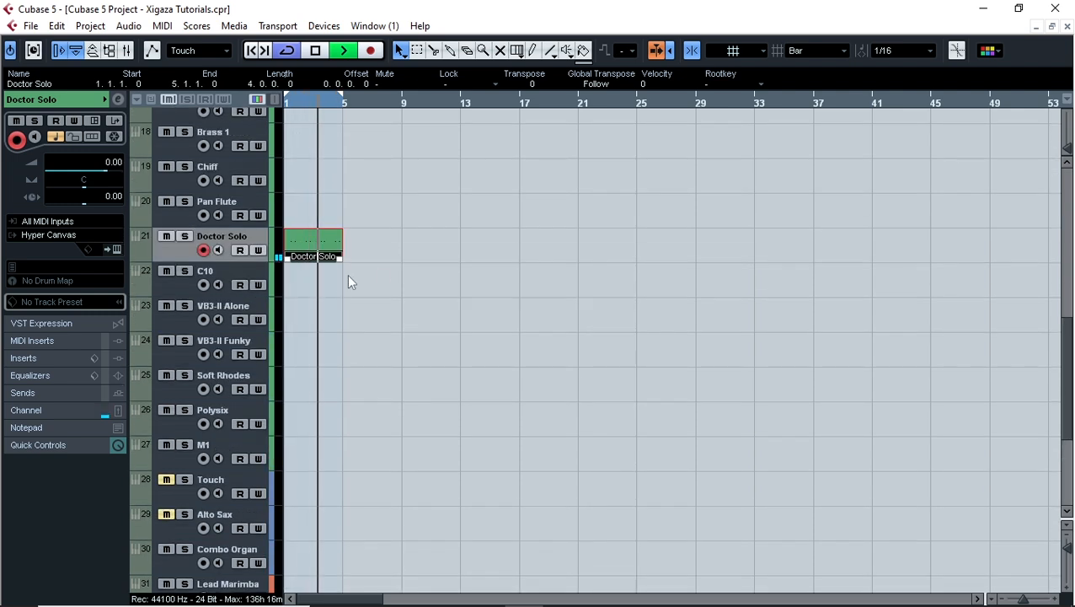
Create a four-bar part at bar 1 on the High Bass track and open it in the Key Editor.
scroll(337, 282, down, 7)
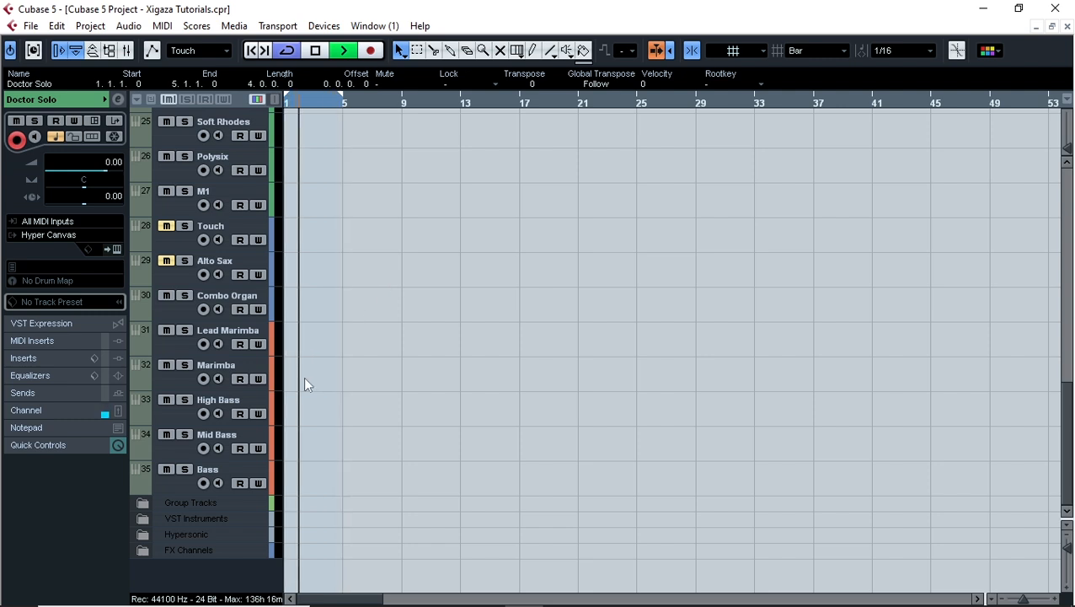
double_click(293, 413)
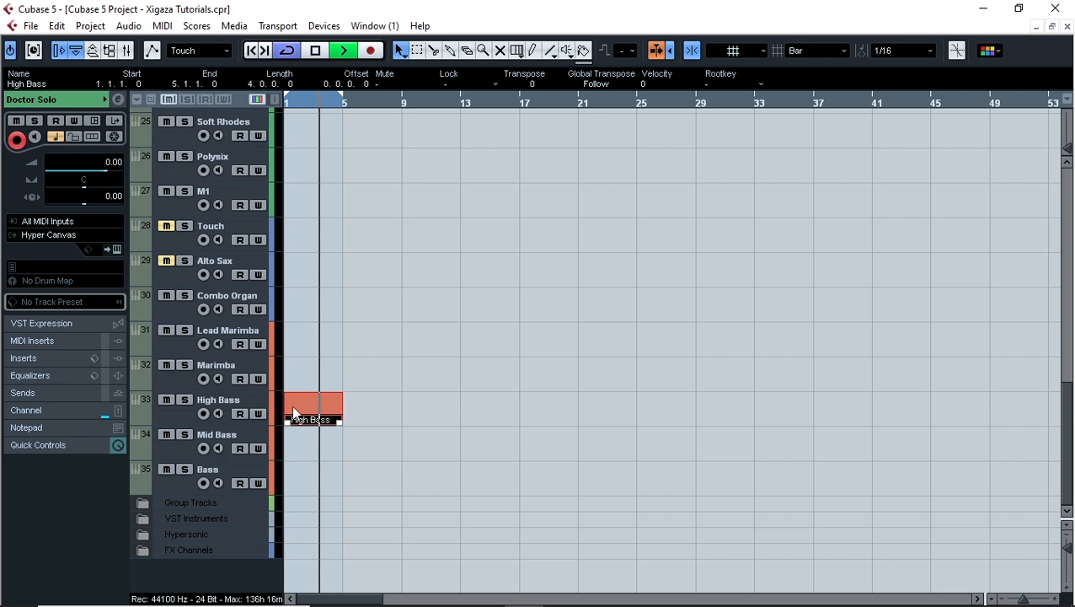
double_click(297, 409)
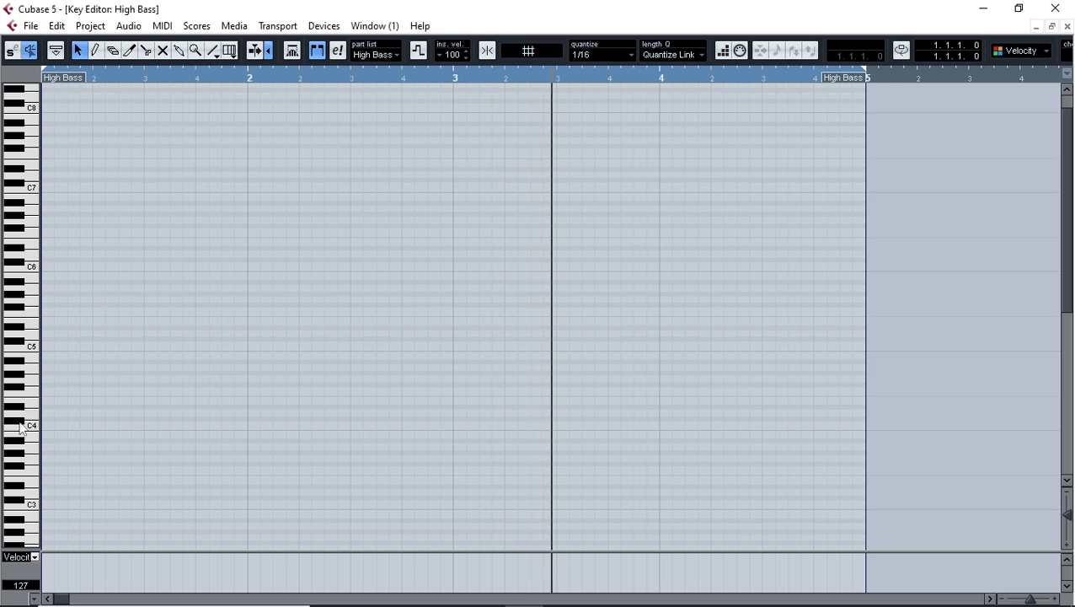
Place short C#4 notes at the start of bar 1 and on the second sixteenth of beat 2.
right_click(78, 390)
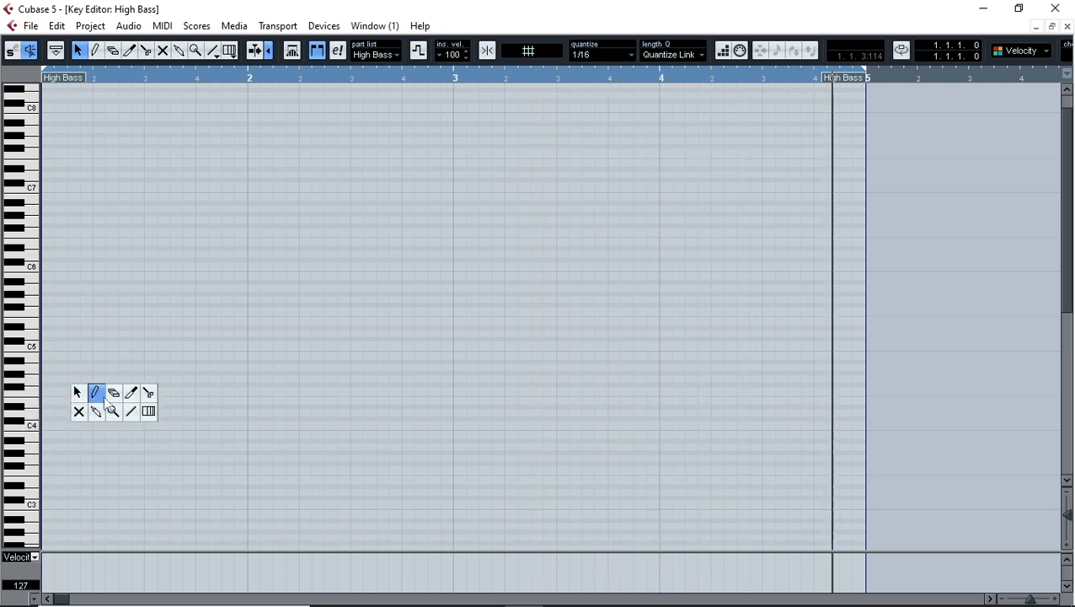
click(93, 391)
click(48, 424)
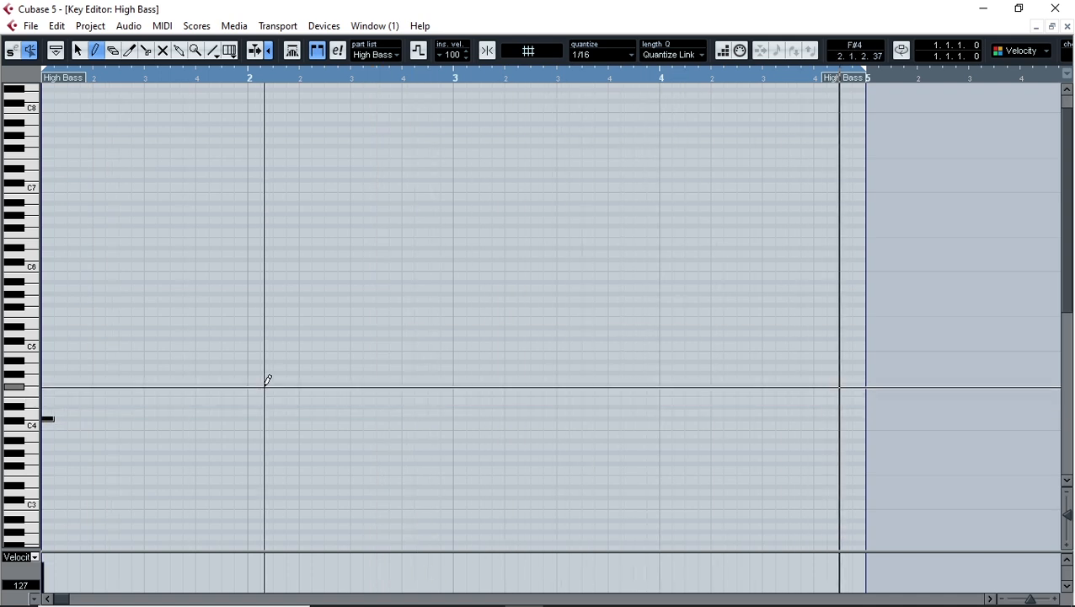
click(115, 419)
key(1)
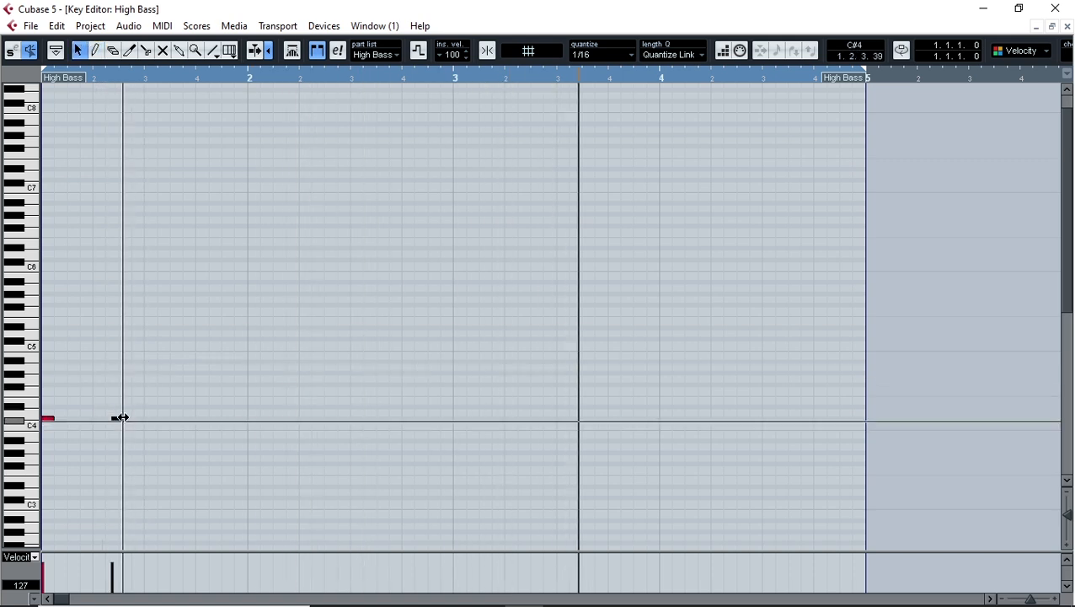
mouse_move(118, 419)
mouse_down()
mouse_move(143, 426)
mouse_move(113, 421)
mouse_up()
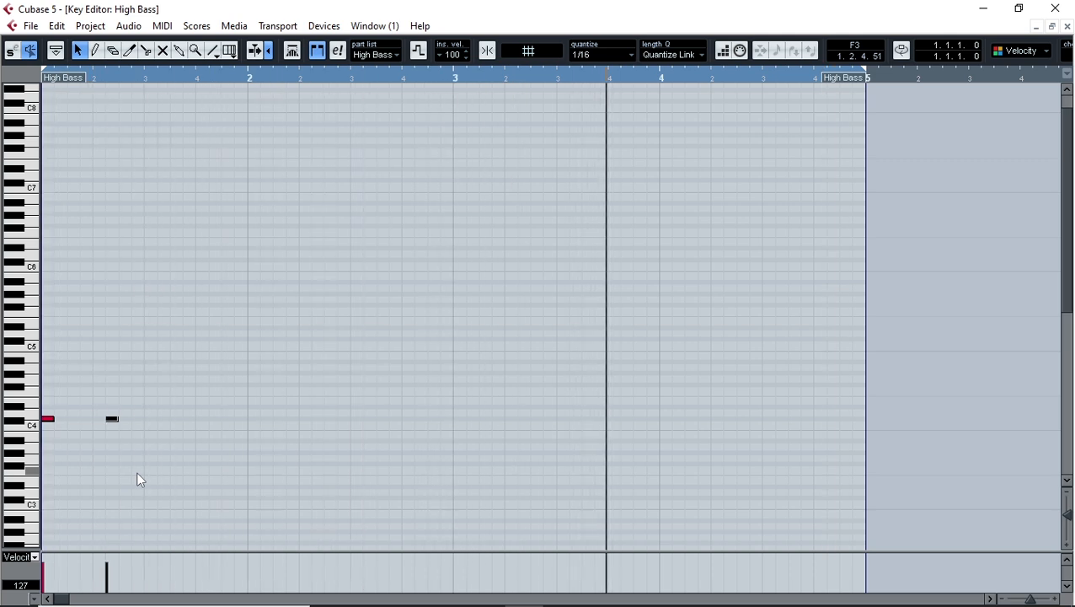
With Snap on, add a third C#4 directly after the second one and quantize the three notes to 1/16.
click(487, 50)
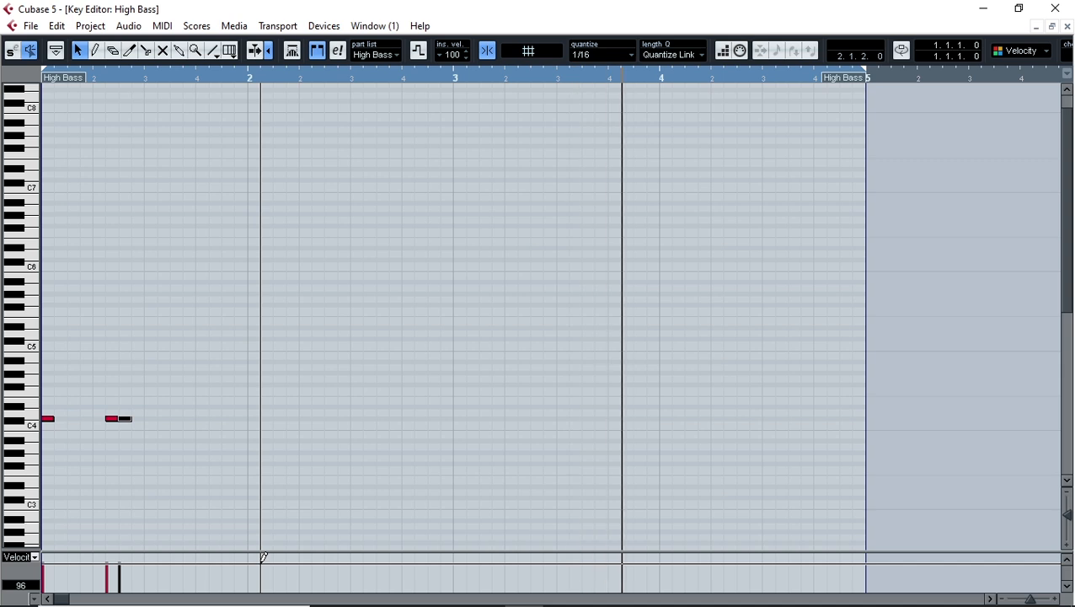
drag(224, 393, 48, 448)
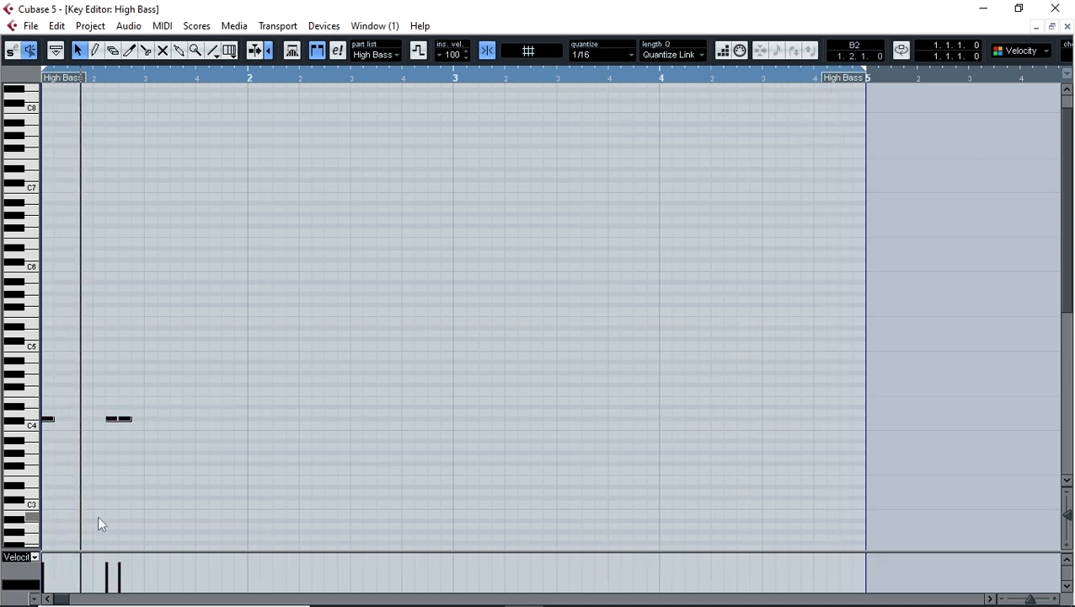
key(q)
click(141, 430)
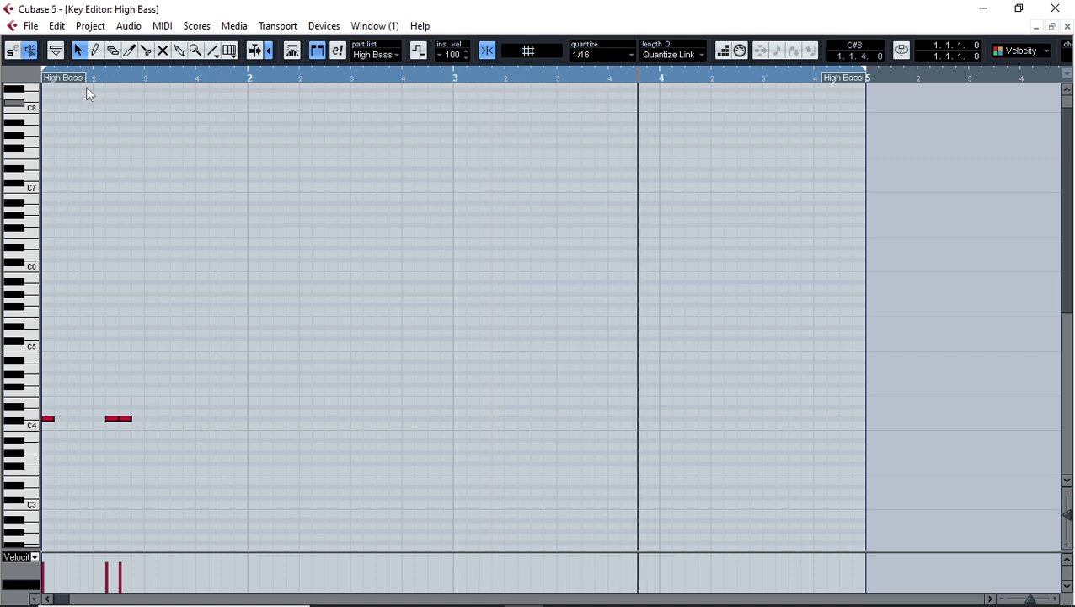
Copy the last C#4 note of the bass pattern to beat 3 of bar 1.
right_click(174, 422)
click(173, 421)
drag(130, 418, 129, 419)
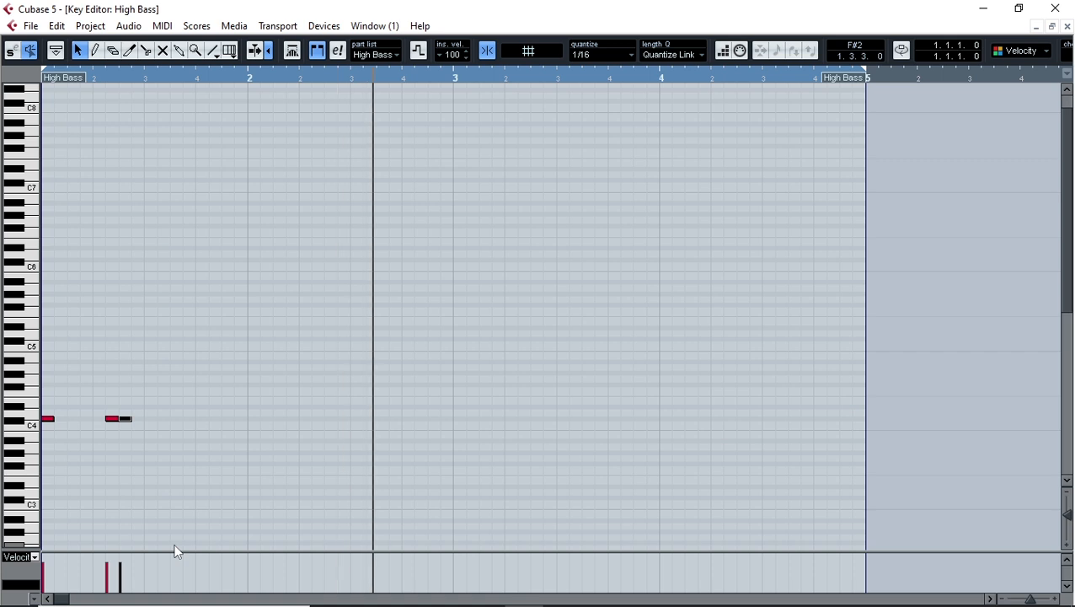
key(ctrl+Right)
key(ctrl+Right)
key(ctrl+Left)
Duplicate the four-note bass pattern into bar 2 and transpose the copy down one octave to C#3.
drag(285, 378, 42, 463)
key(ctrl+d)
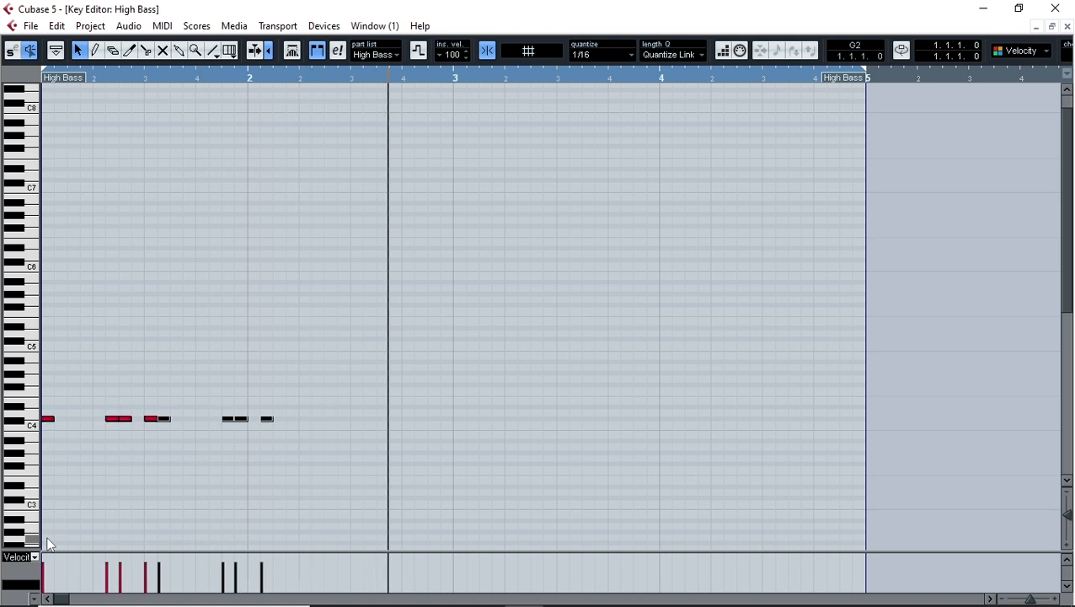
key(ctrl+Right)
key(ctrl+Right)
key(ctrl+Right)
key(ctrl+Right)
key(ctrl+Right)
key(ctrl+Right)
key(ctrl+Right)
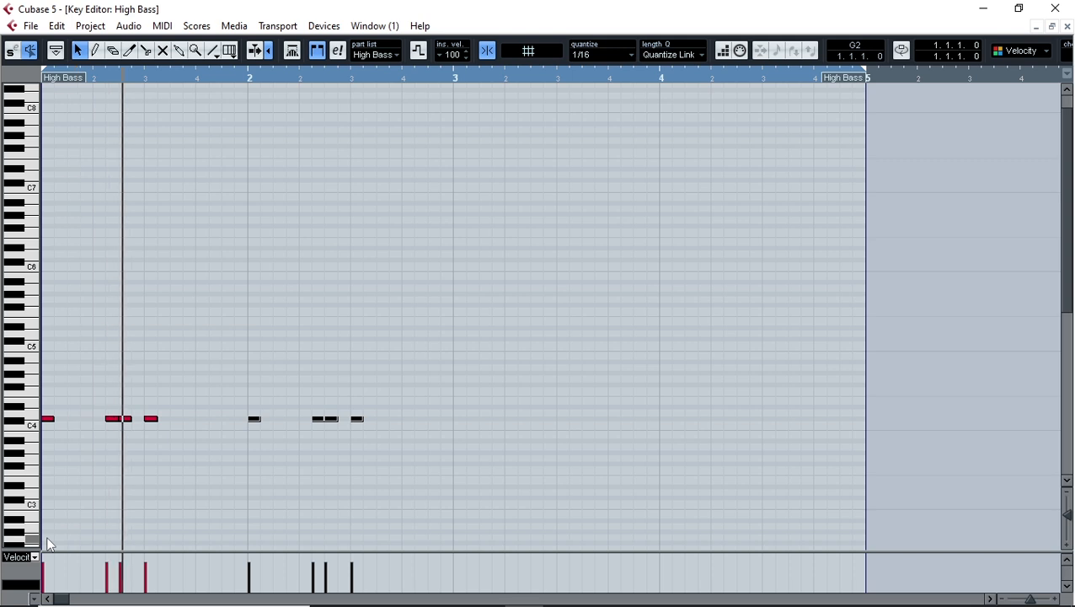
key(shift+Down)
Duplicate the two-bar bass pattern and shift the copy to start at bar 3.
drag(476, 340, 5, 568)
key(ctrl+d)
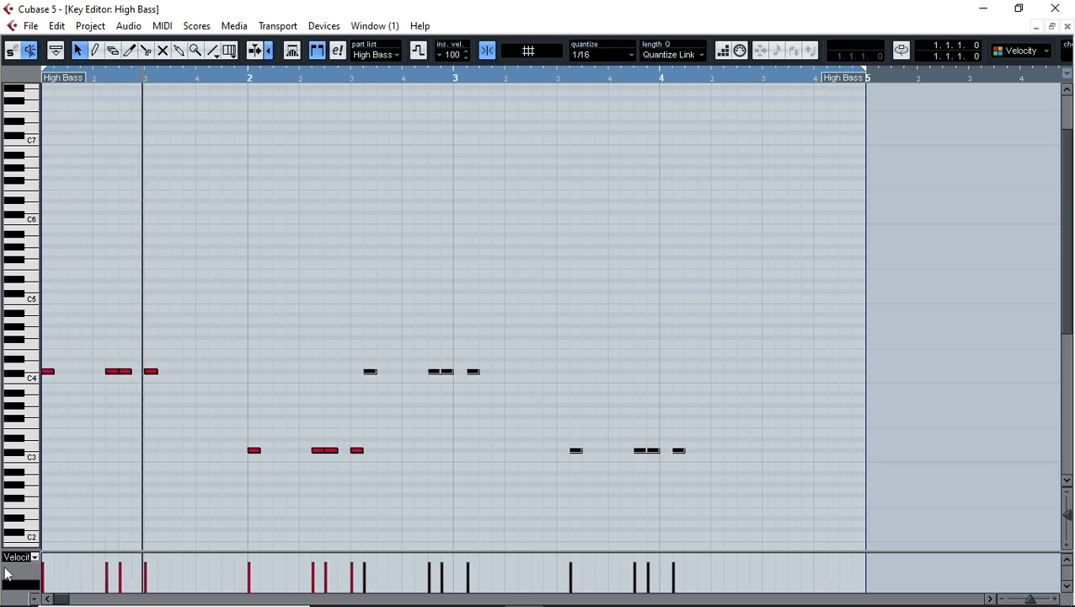
key(ctrl+Right)
key(ctrl+Right)
key(ctrl+Right)
key(ctrl+Right)
key(ctrl+Right)
key(ctrl+Right)
key(ctrl+Right)
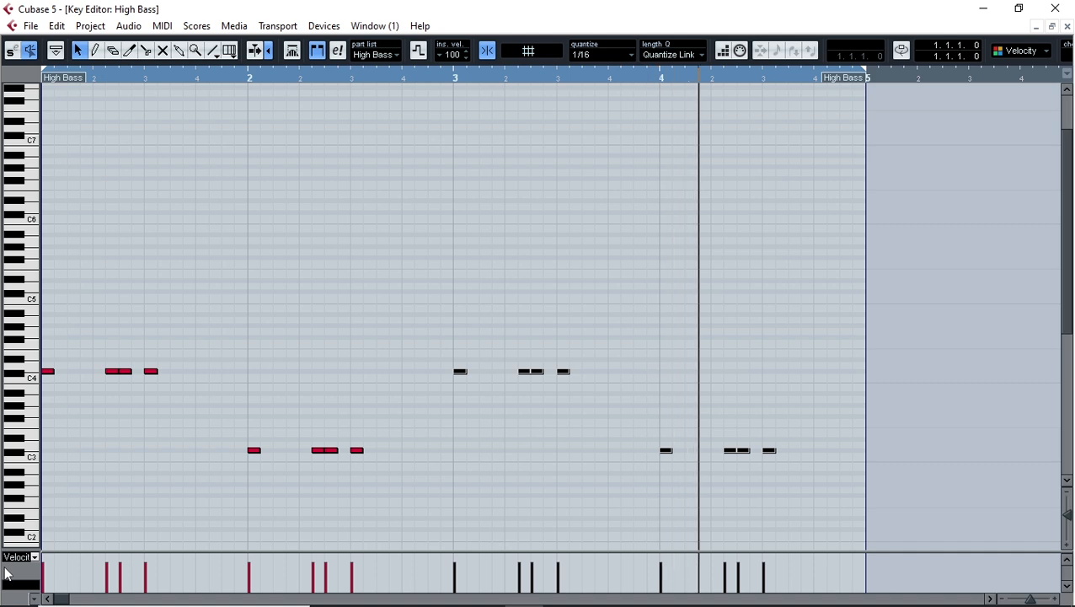
Transpose the copied bass notes in bars 3 and 4 up five semitones.
key(Up)
key(Up)
key(Up)
key(Up)
key(Up)
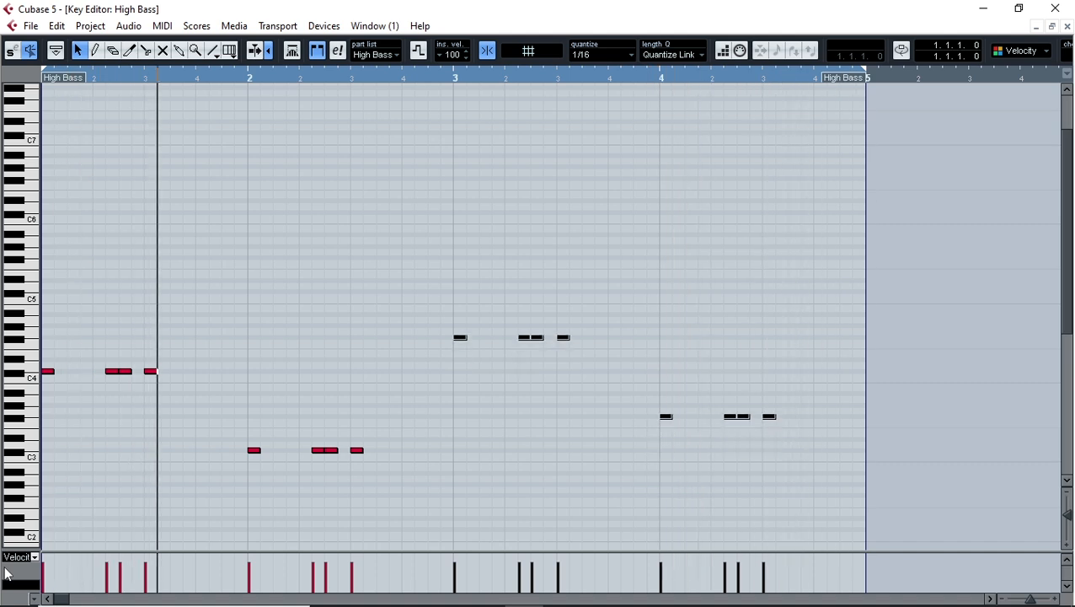
Raise only the four bass notes in bar 4 further, to just below C4.
drag(876, 363, 649, 477)
key(Up)
key(Up)
key(Up)
key(Up)
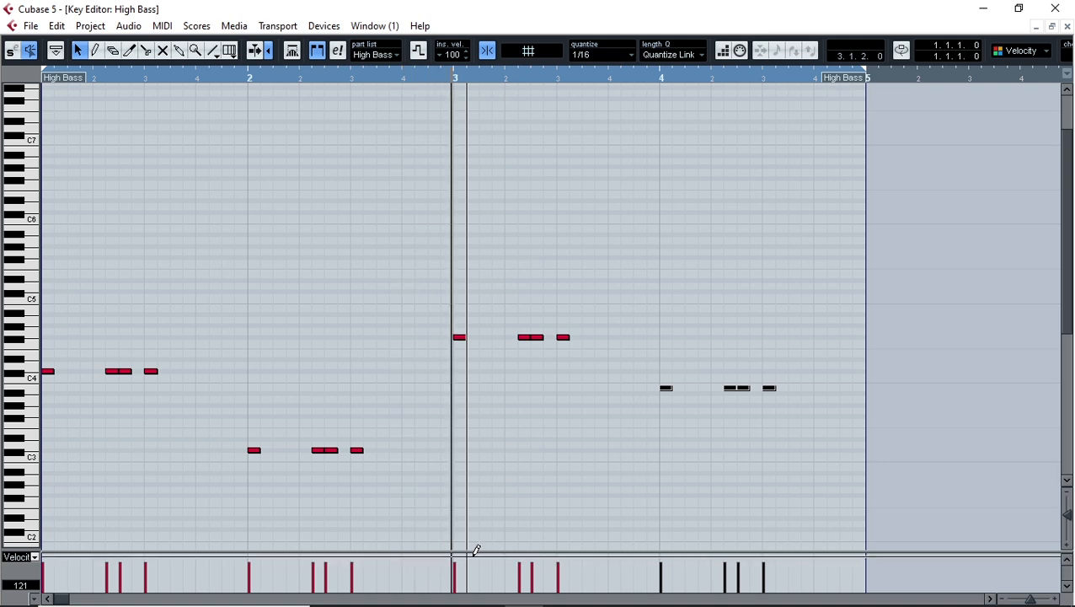
Enlarge the velocity lane and select all the bass notes in the four bars.
drag(480, 551, 480, 504)
drag(779, 267, 43, 482)
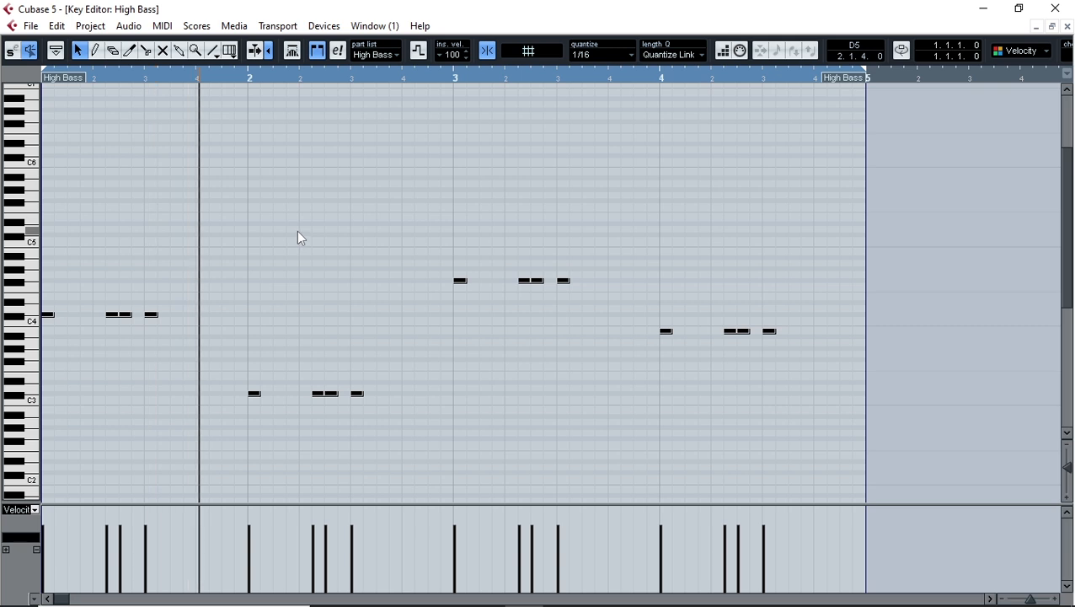
Try applying the Fixed Velocity function to all the selected bass notes.
click(322, 26)
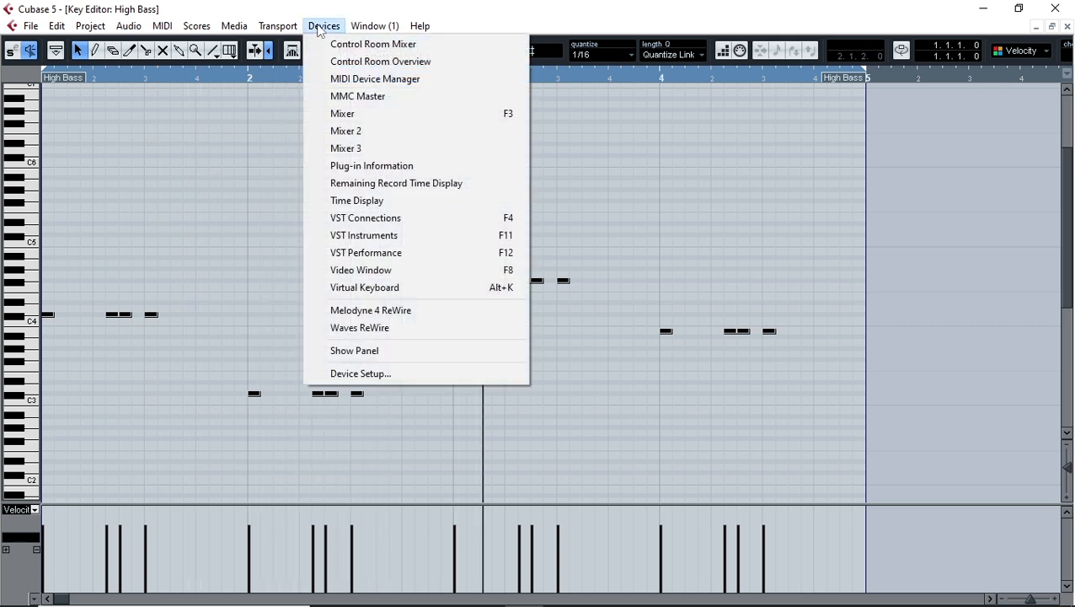
mouse_move(264, 30)
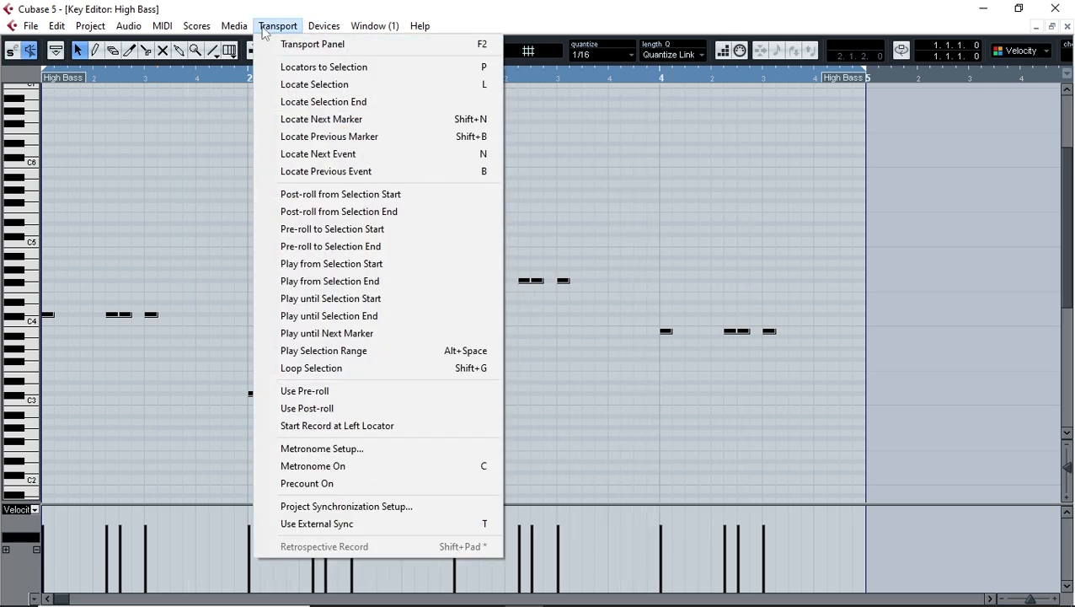
mouse_move(208, 30)
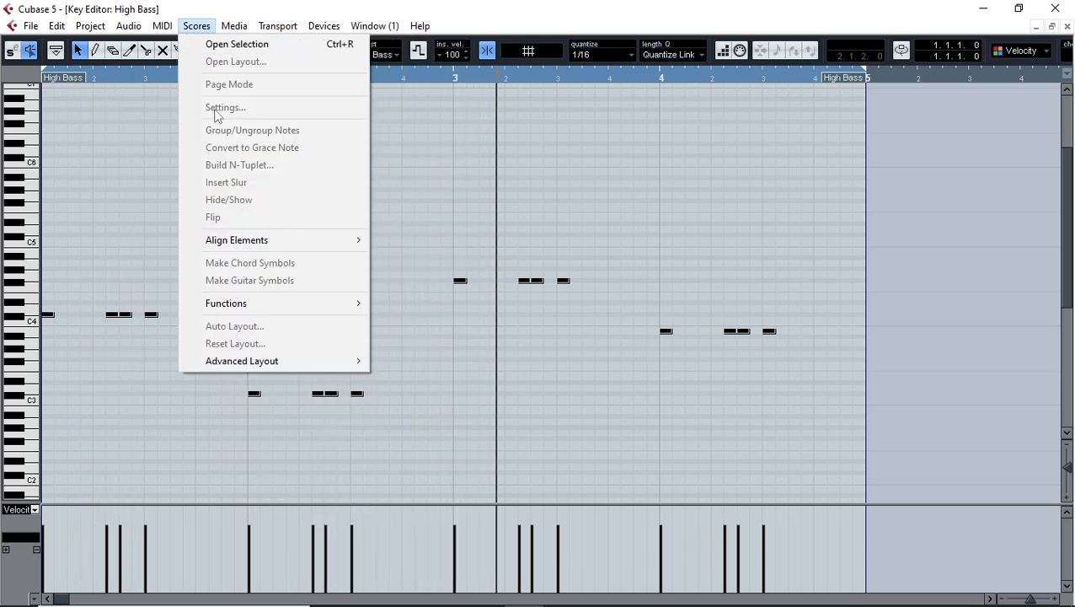
mouse_move(278, 247)
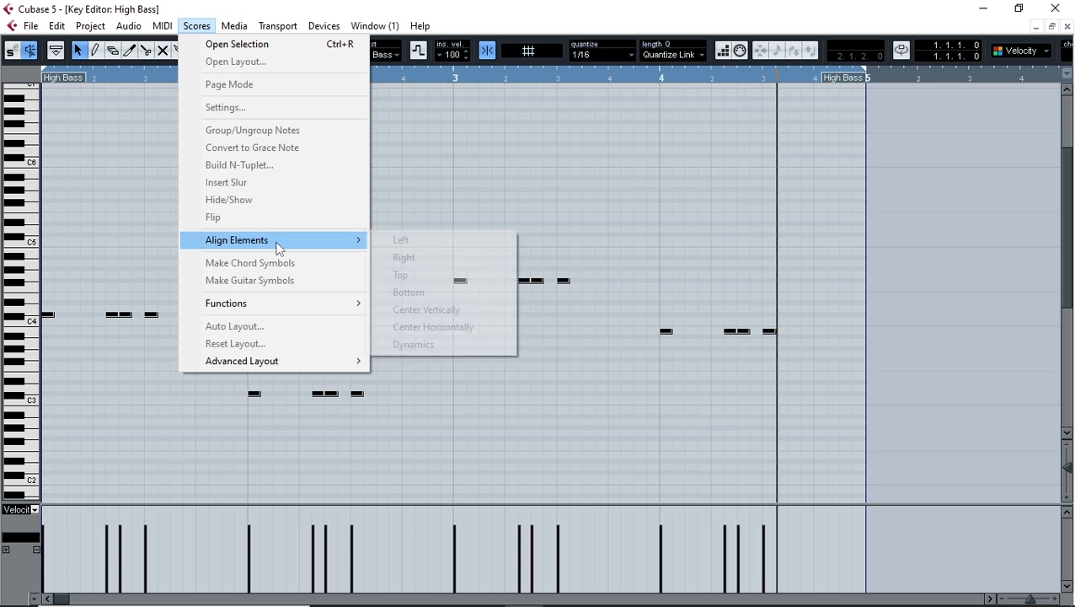
mouse_move(162, 32)
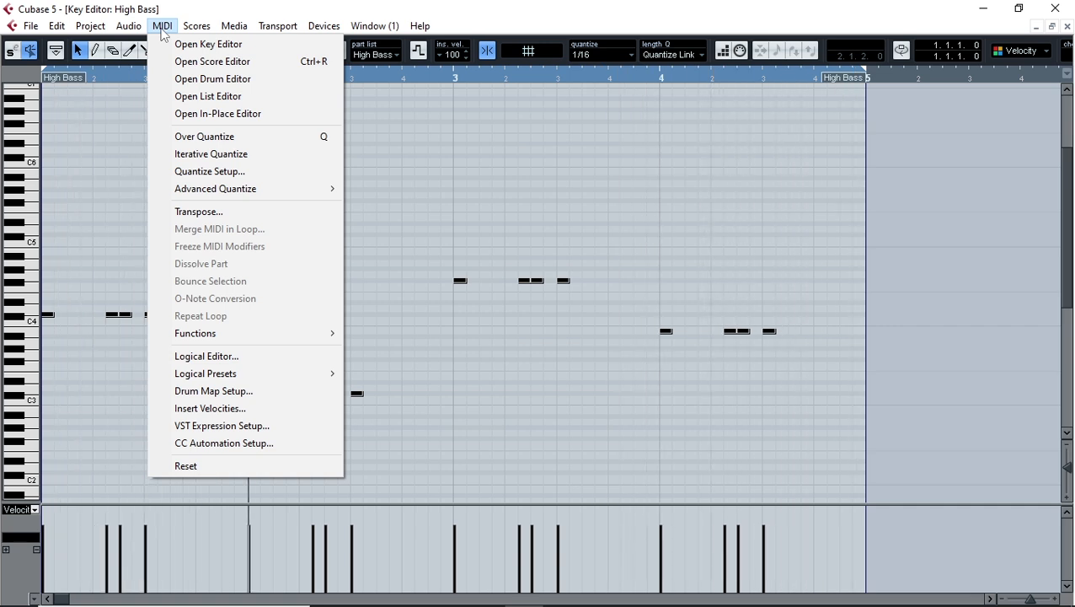
mouse_move(255, 192)
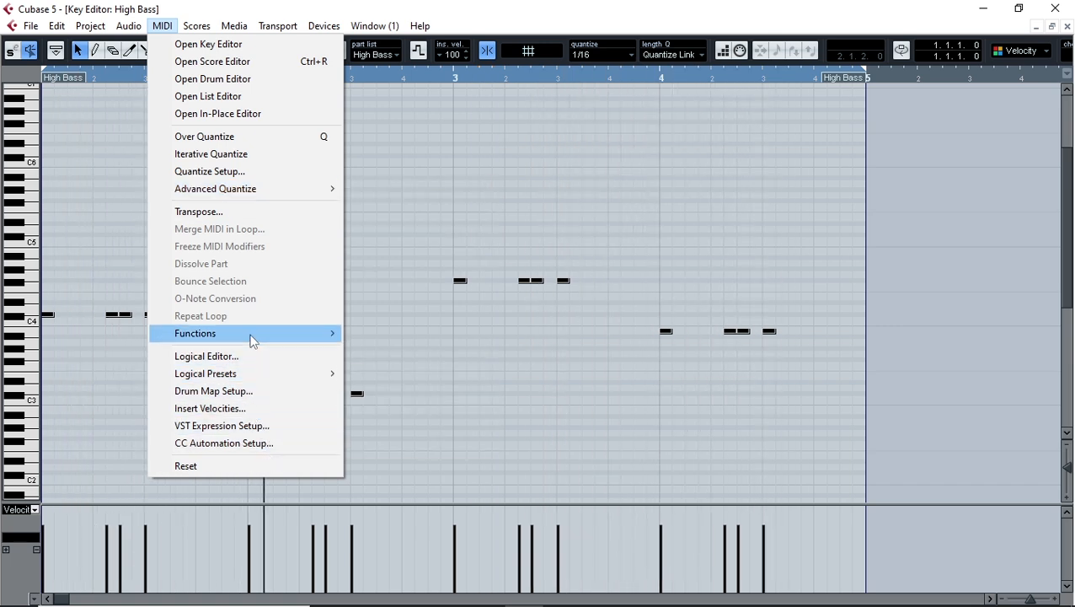
mouse_move(251, 337)
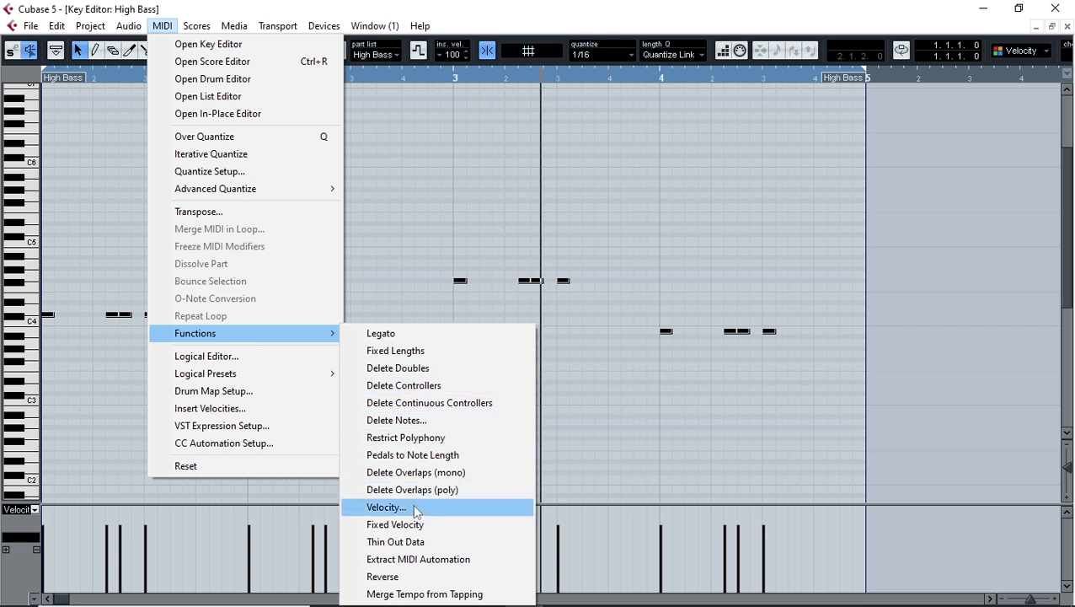
click(412, 522)
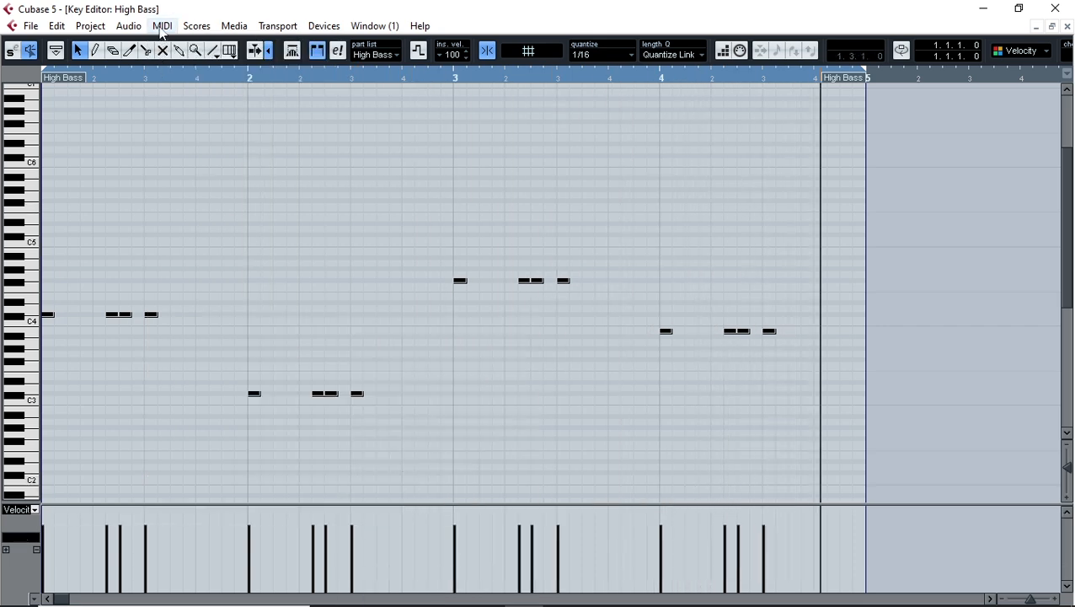
Raise the velocity of all the selected bass notes using the Add/Subtract type with an amount of 127.
click(160, 28)
mouse_move(128, 26)
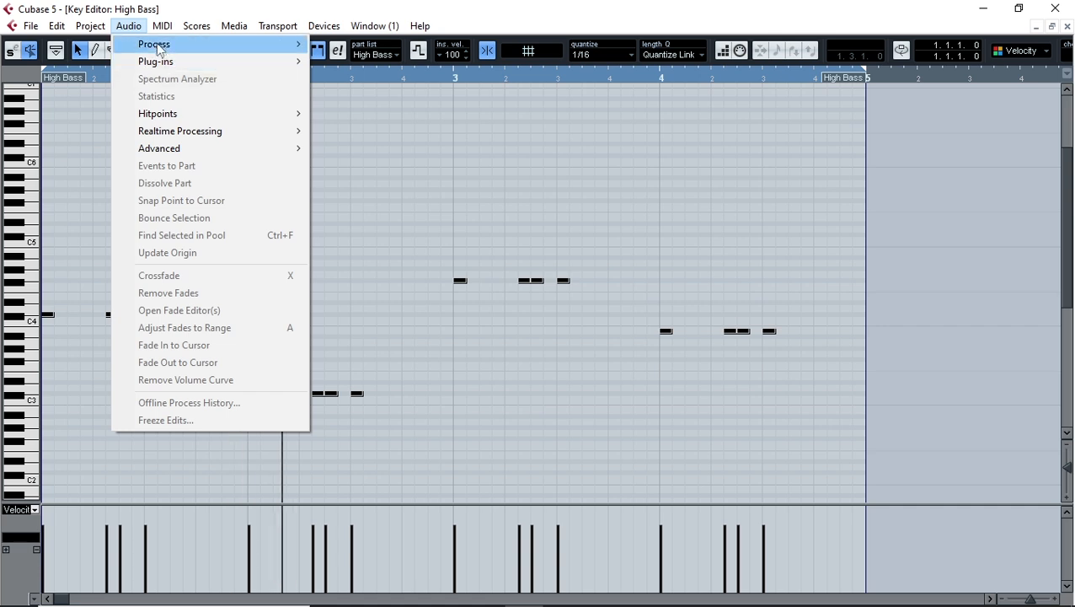
mouse_move(161, 26)
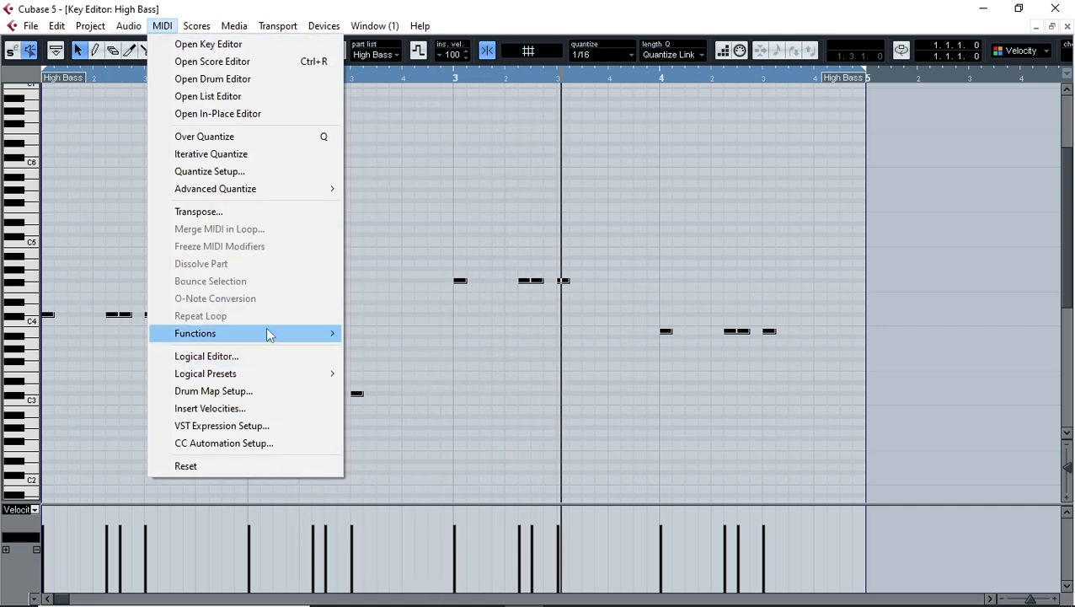
mouse_move(259, 337)
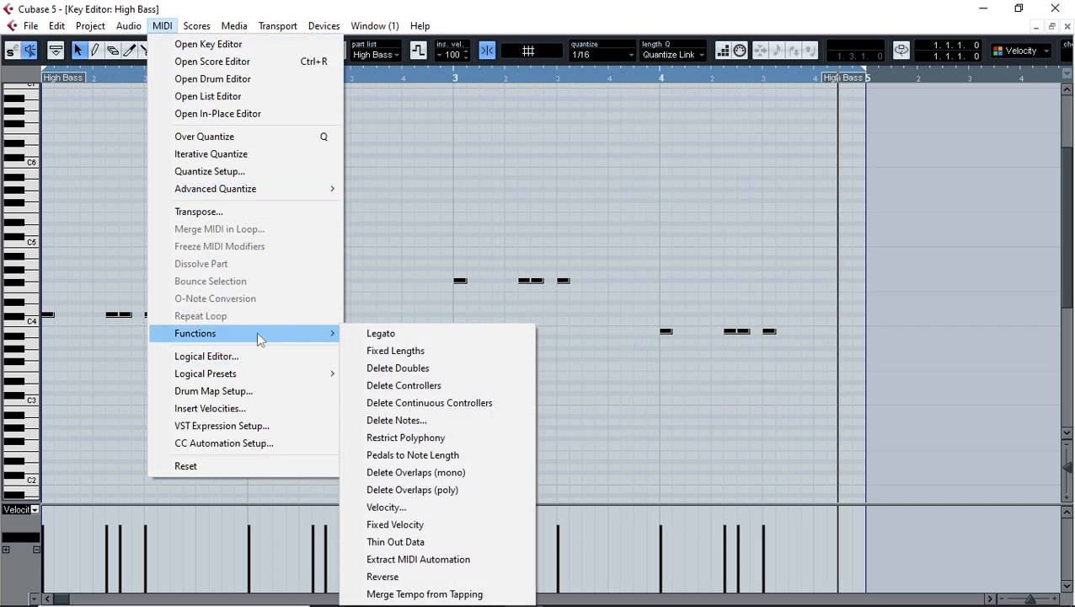
click(495, 507)
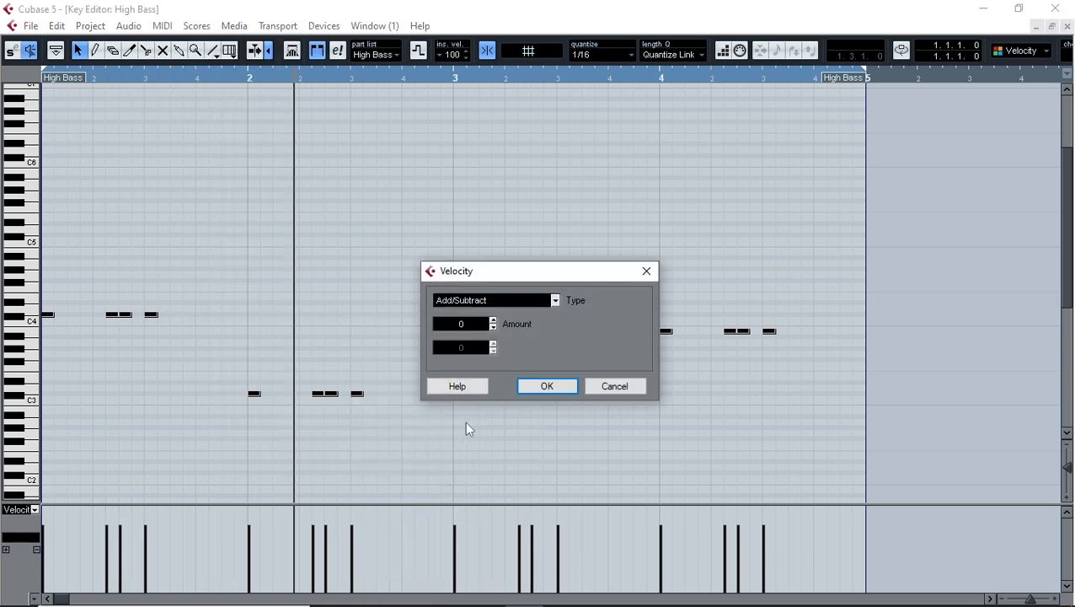
text(127)
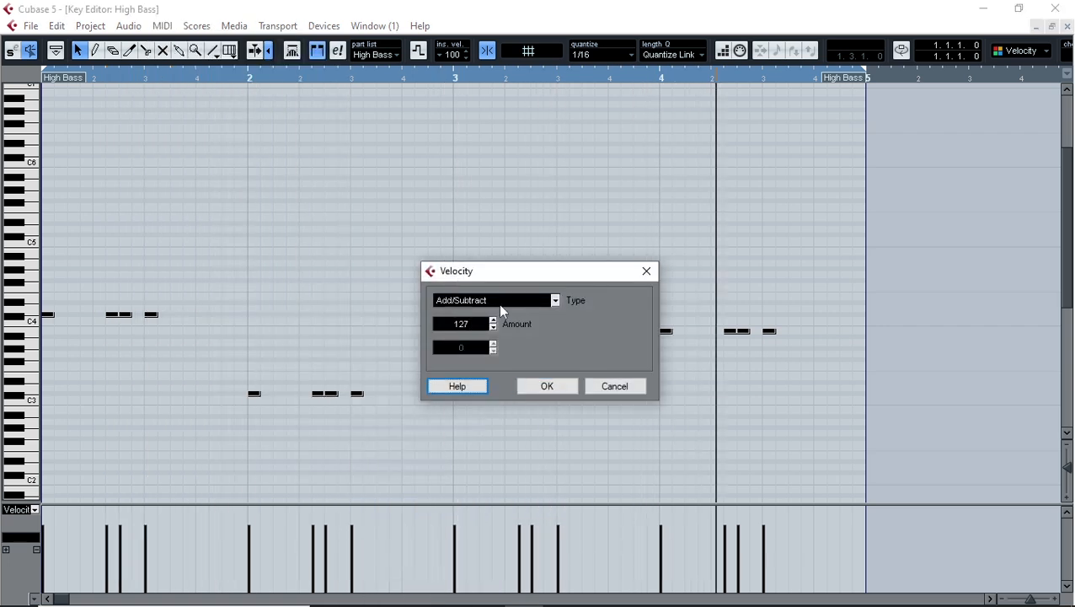
click(540, 387)
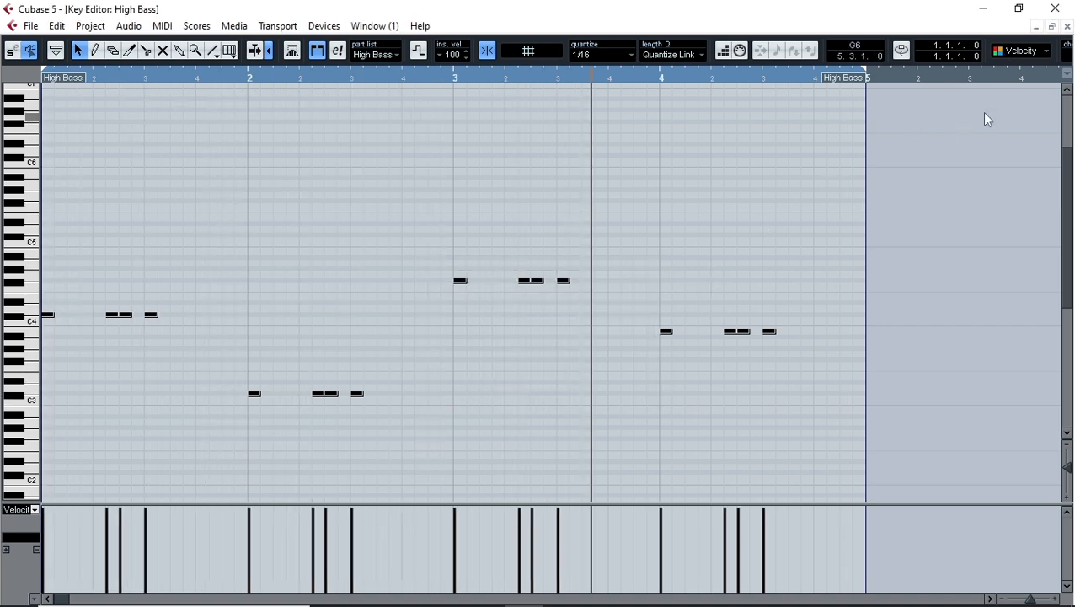
click(1068, 26)
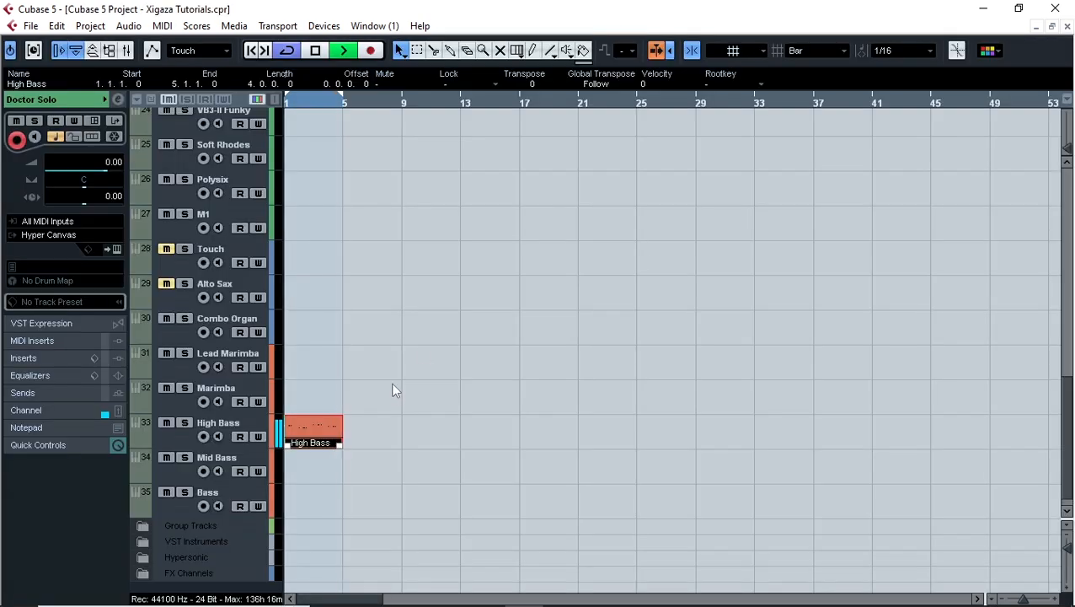
key(ctrl+d)
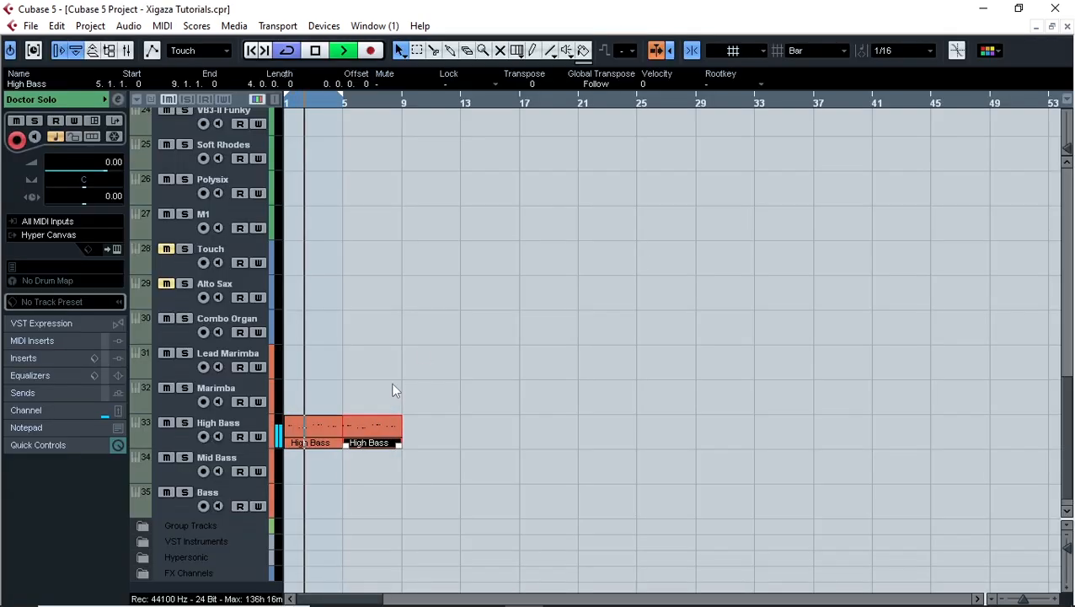
key(Delete)
click(317, 445)
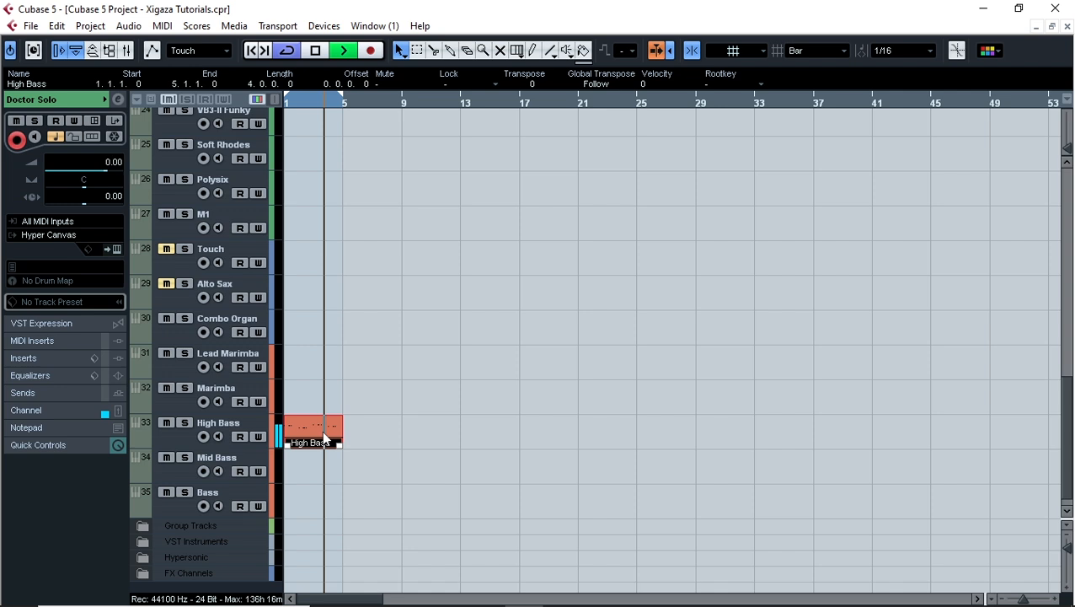
double_click(322, 430)
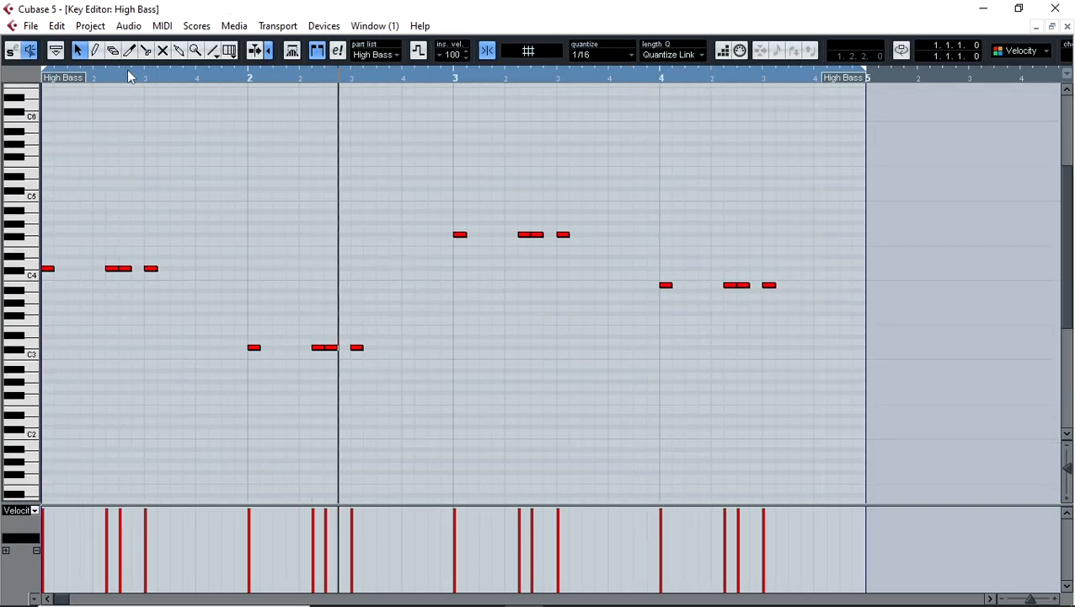
Duplicate the last bass note in bar 2, shift the copy to beat 4 and raise it 14 semitones to D#4.
click(358, 347)
key(ctrl+d)
key(ctrl+Right)
key(ctrl+Right)
key(ctrl+Right)
key(Up)
key(Up)
key(Up)
key(Up)
key(Up)
key(Up)
key(Up)
key(Up)
key(Up)
key(Up)
key(Up)
key(Up)
key(Up)
key(Up)
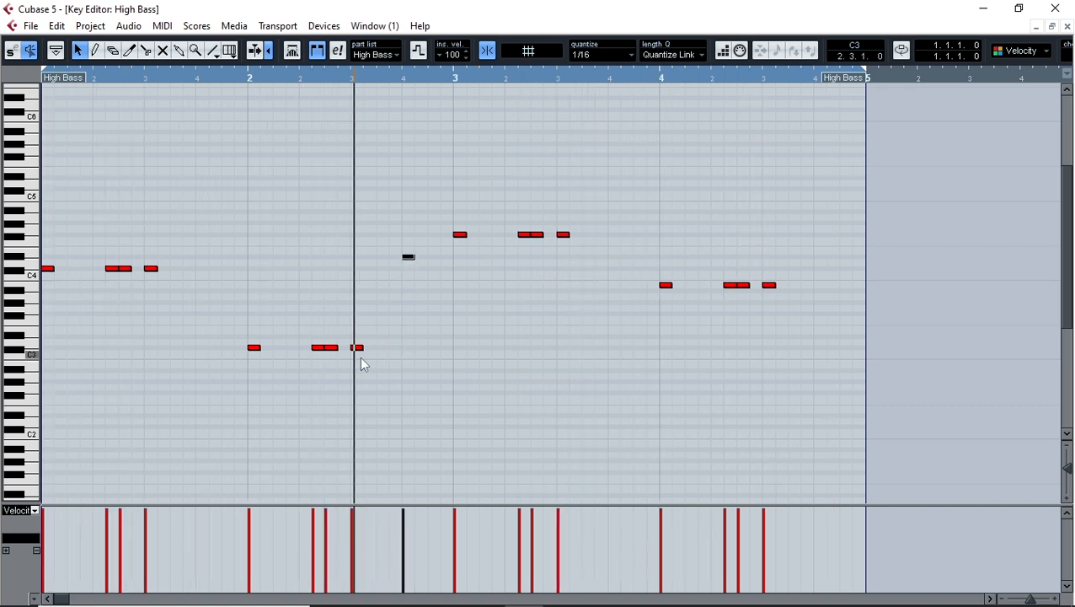
Add a second D#4 note directly after the one on beat 4 of bar 2, and close the Key Editor.
key(ctrl+d)
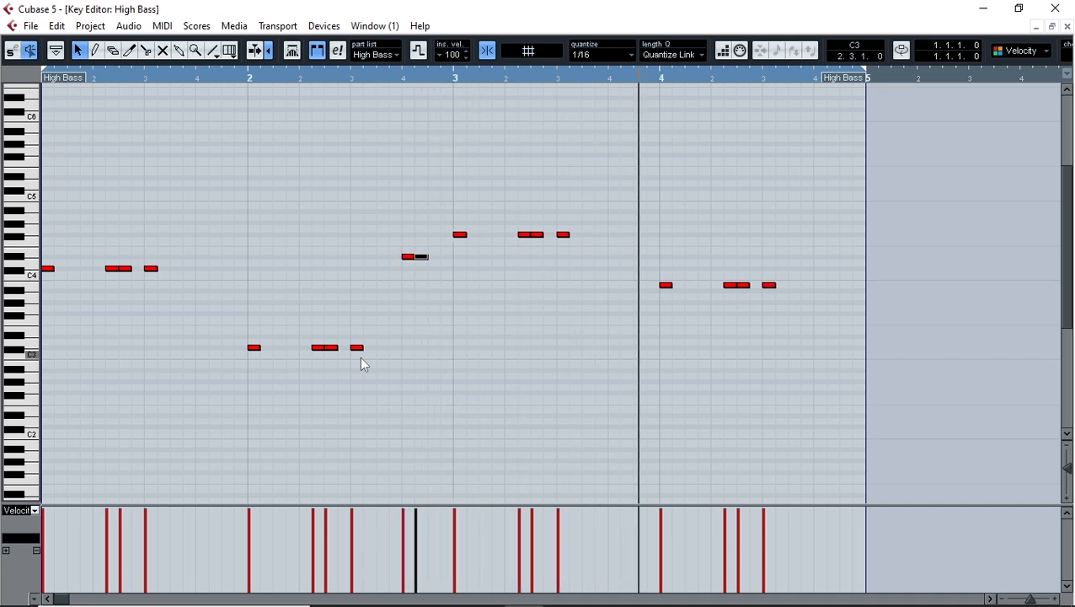
key(KP_Subtract)
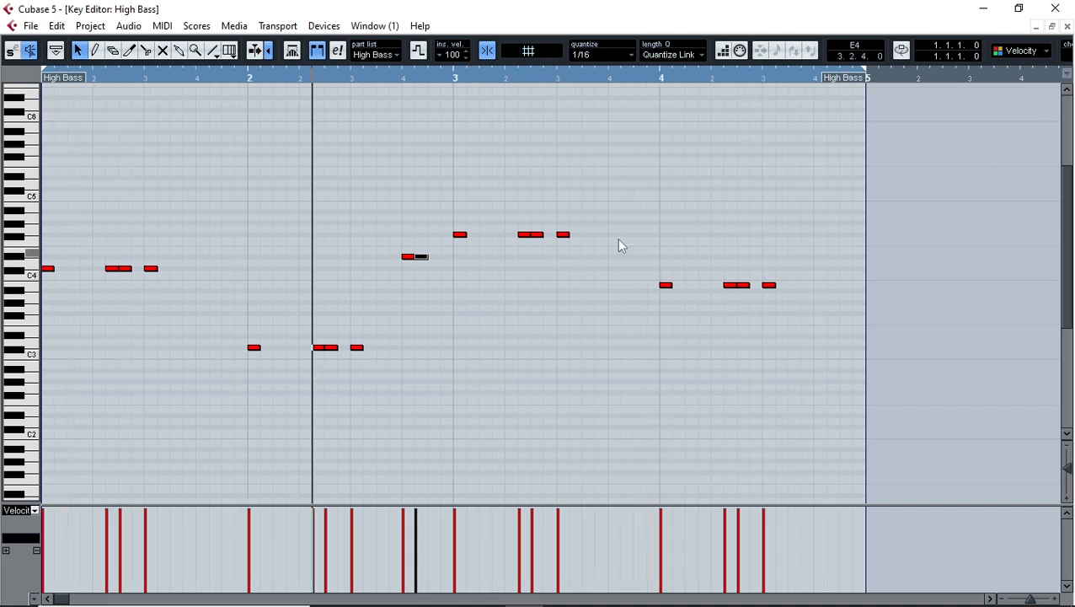
click(1055, 9)
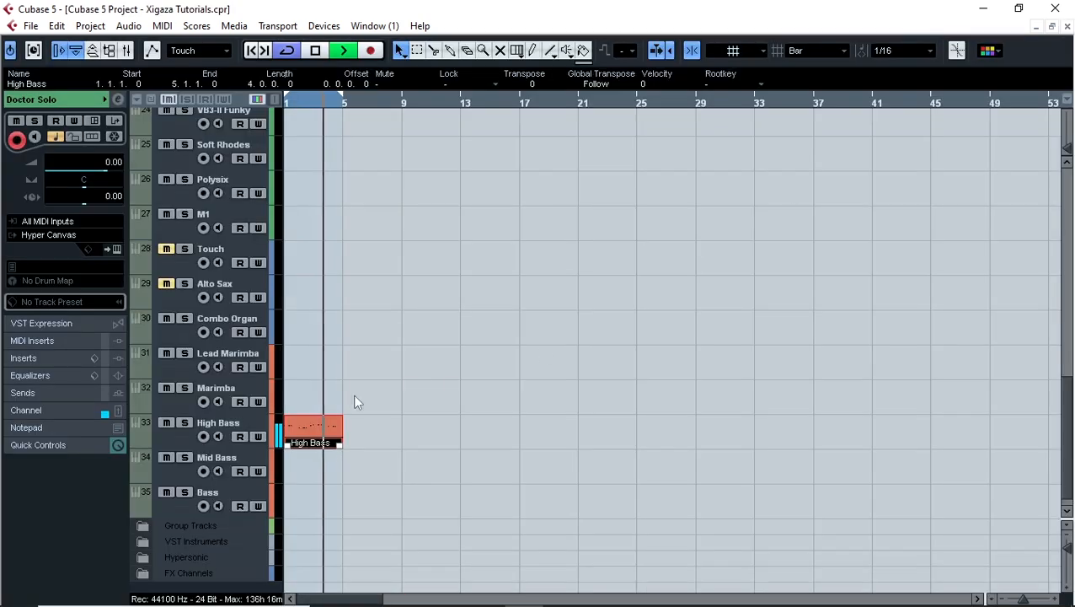
Duplicate the High Bass part to bar 5 and transpose all notes in the copy down one octave.
click(249, 419)
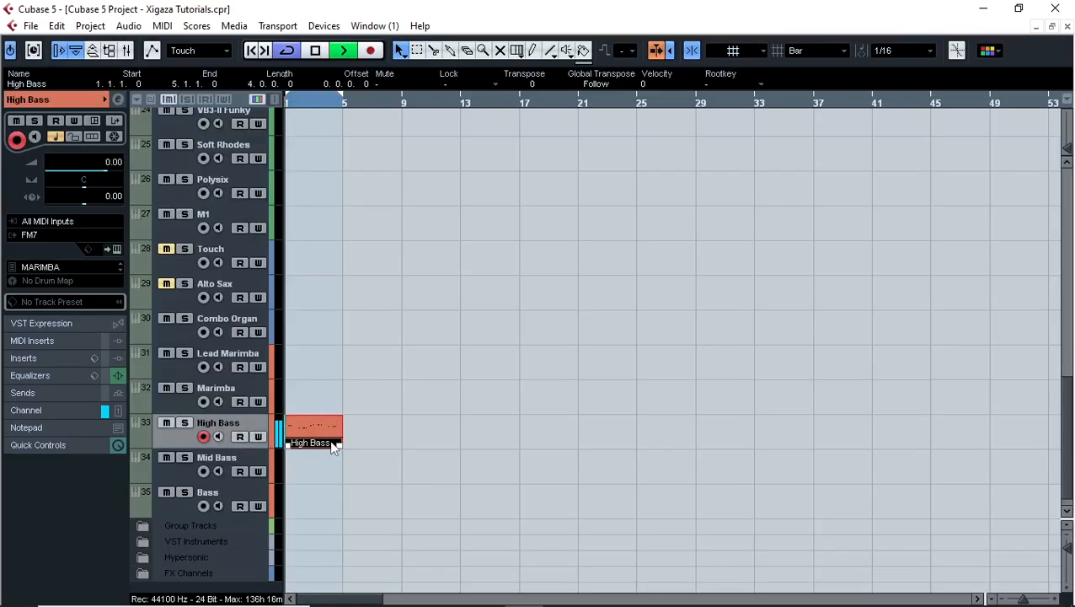
key(ctrl+d)
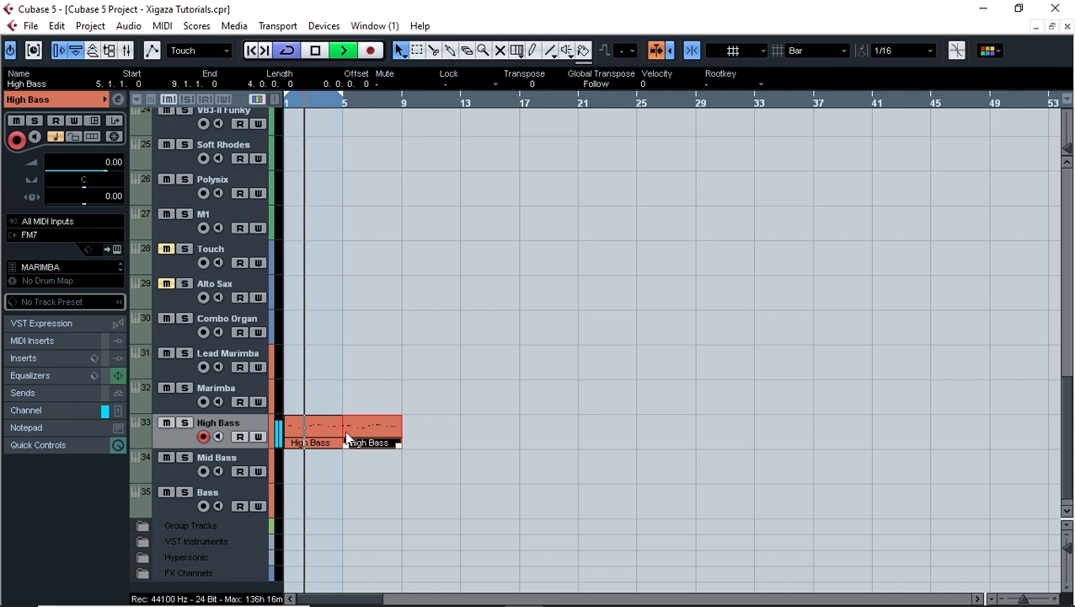
key(space)
key(space)
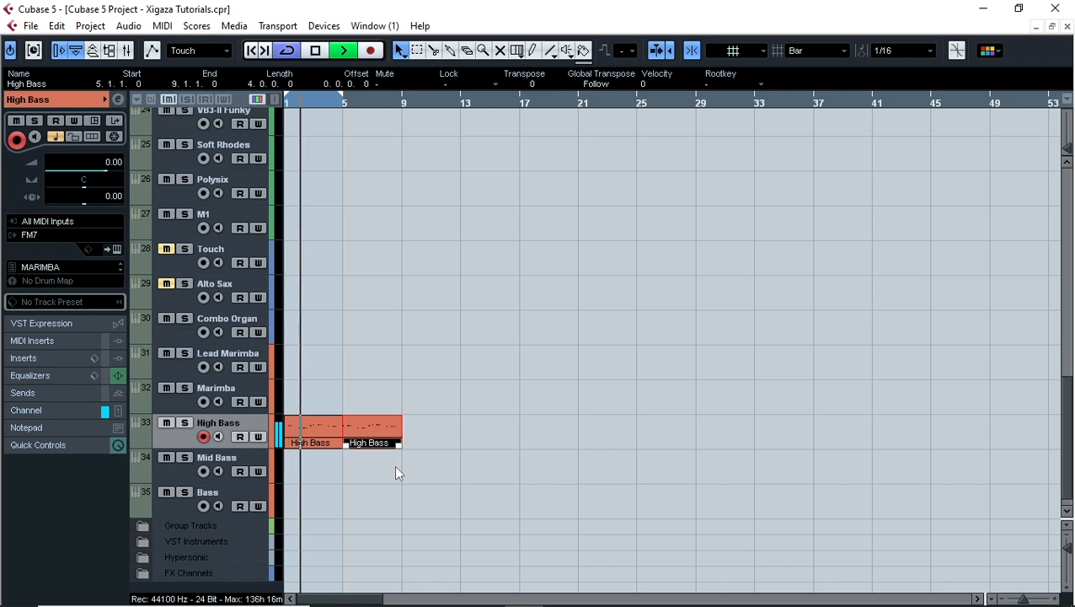
double_click(379, 431)
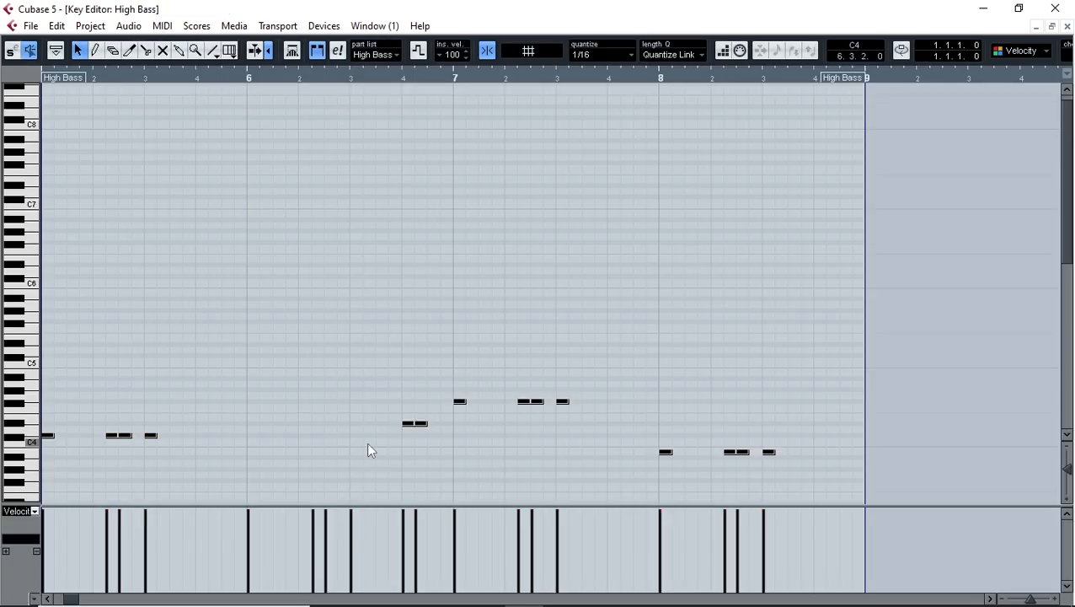
key(shift+Down)
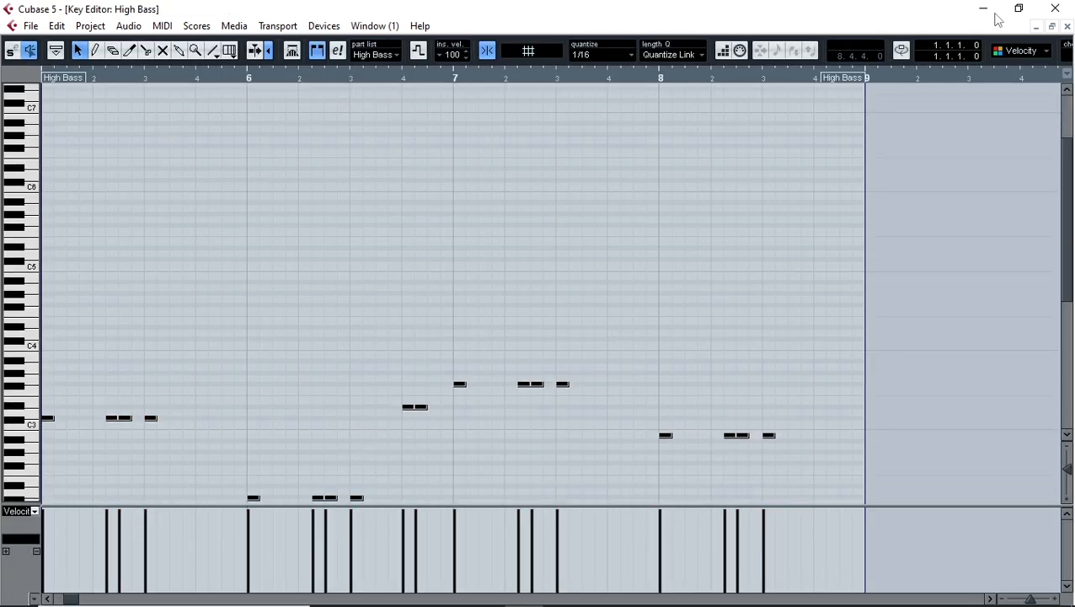
click(1066, 27)
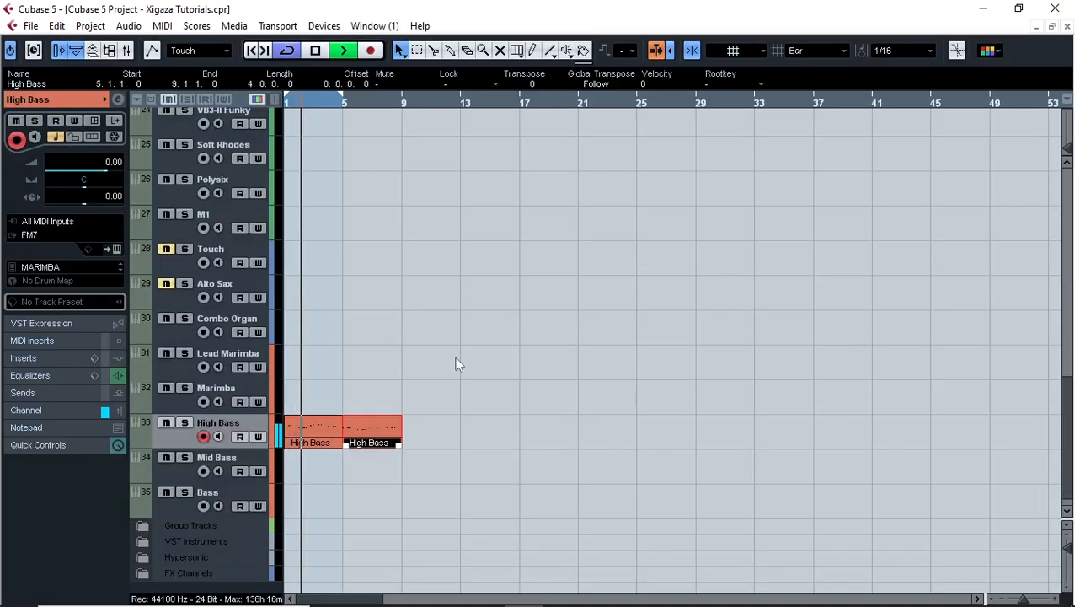
Duplicate the lowered bass part to bar 9 and transpose all notes in that copy down another octave.
key(ctrl+d)
double_click(437, 449)
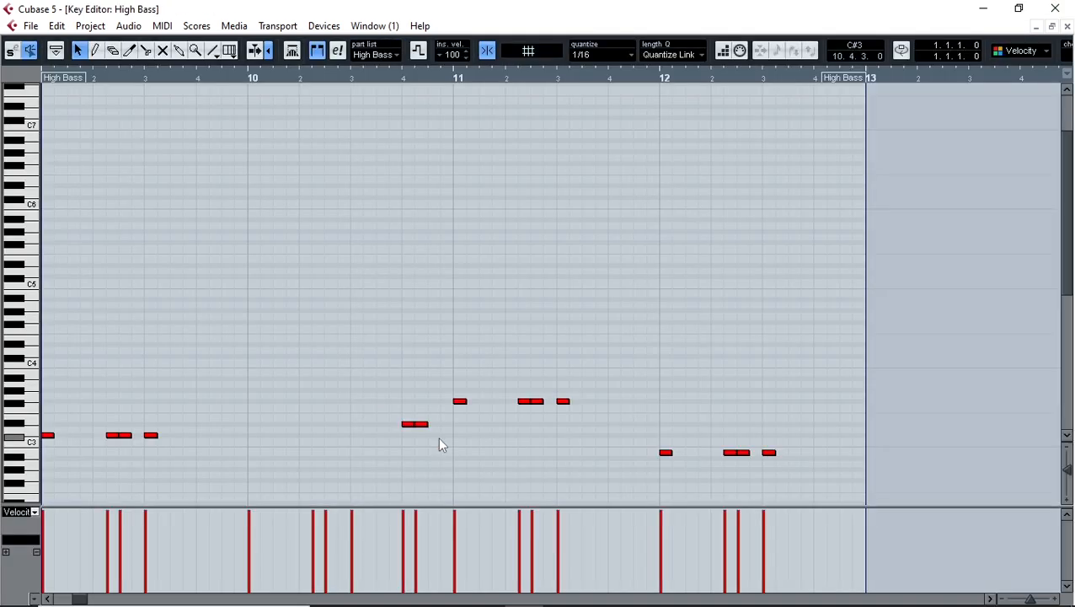
click(348, 422)
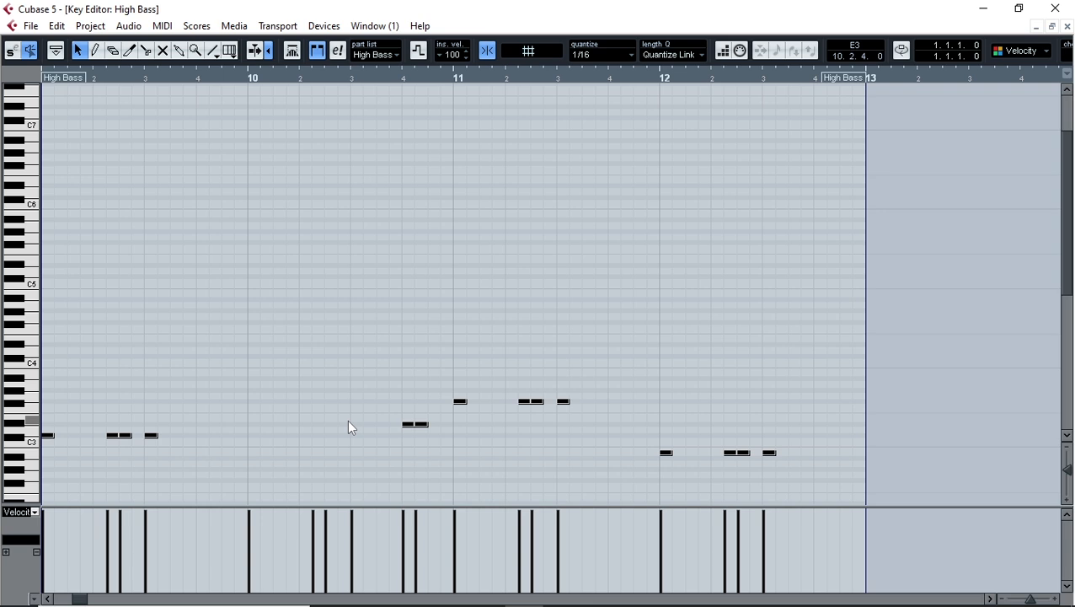
scroll(347, 427, down, 2)
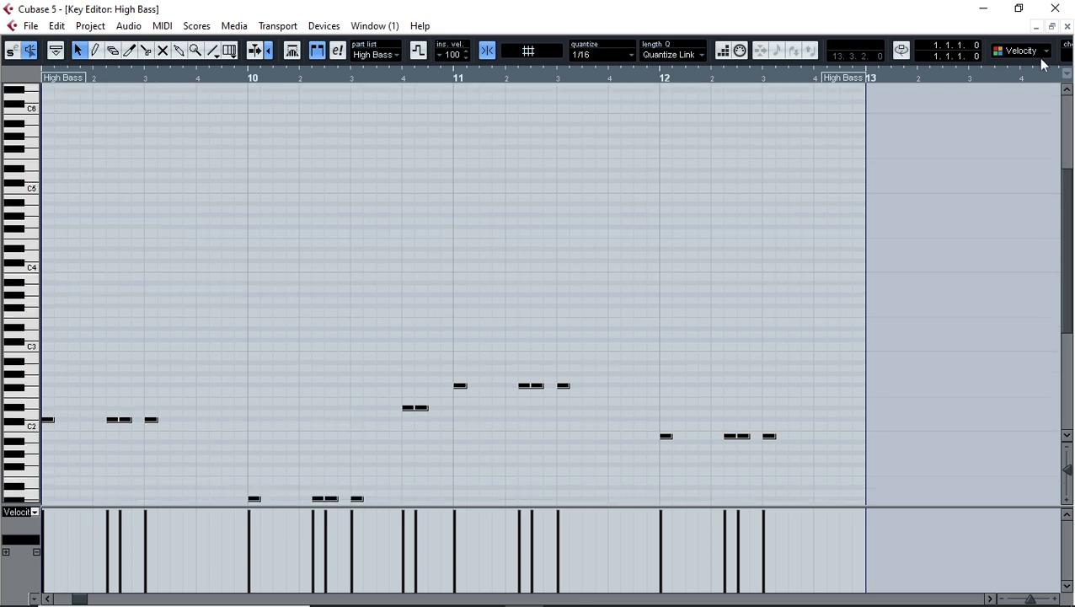
click(1066, 27)
Move the bar 5 part to the Mid Bass track and the bar 9 part to the Bass track, both starting at bar 1.
drag(376, 434, 318, 473)
drag(410, 432, 310, 493)
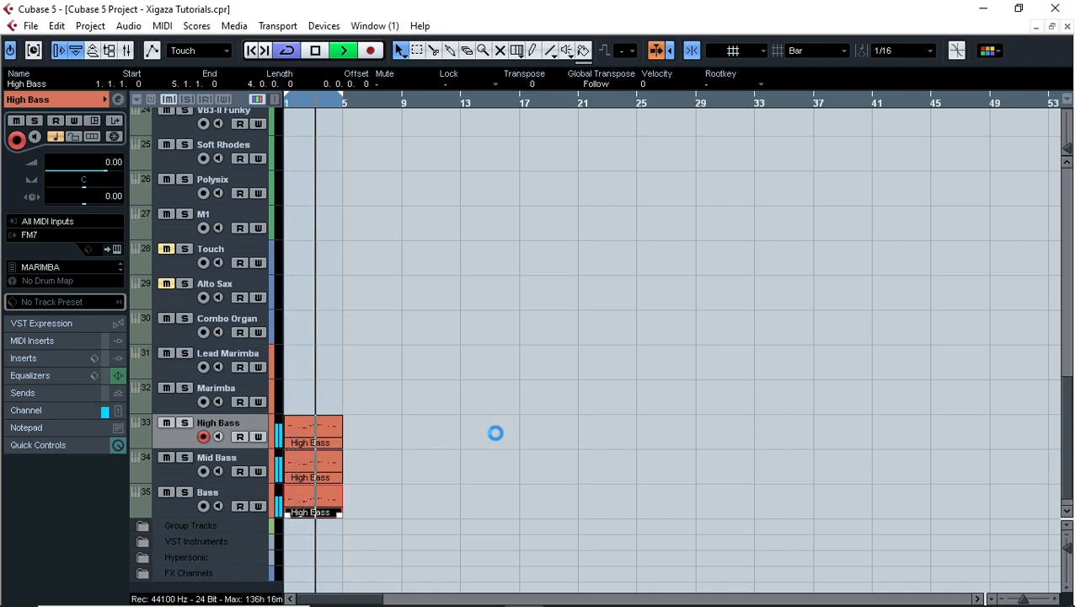
scroll(449, 374, up, 8)
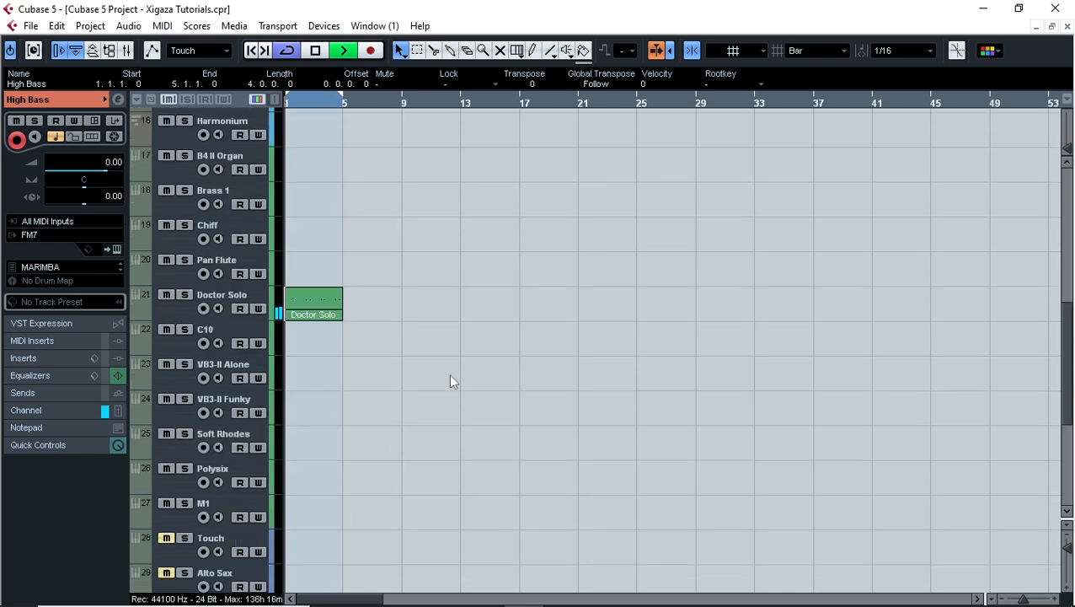
scroll(450, 372, up, 5)
scroll(450, 373, down, 15)
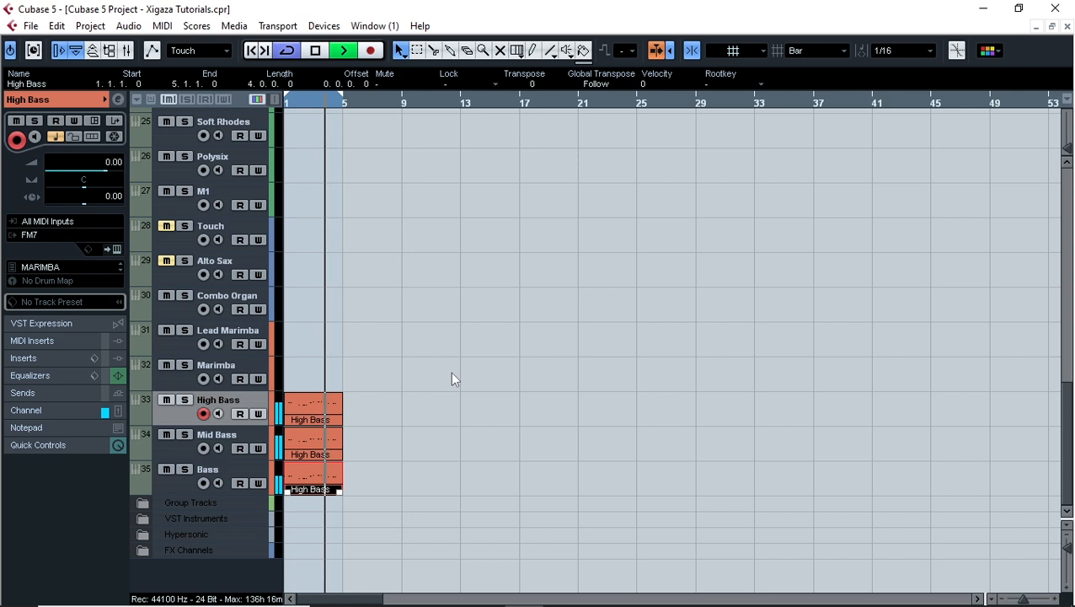
double_click(319, 403)
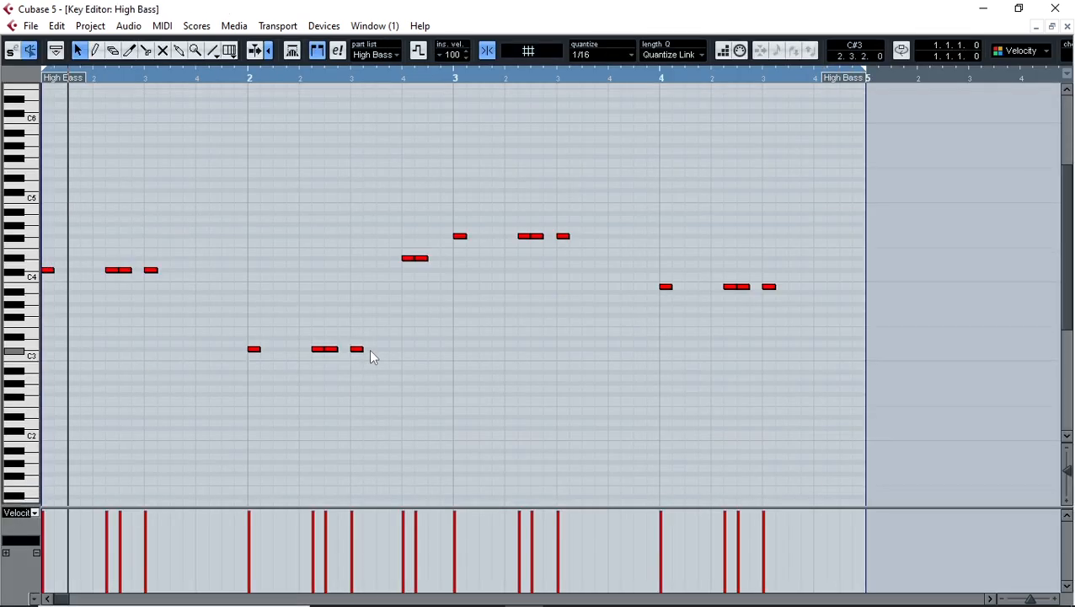
click(369, 349)
click(161, 25)
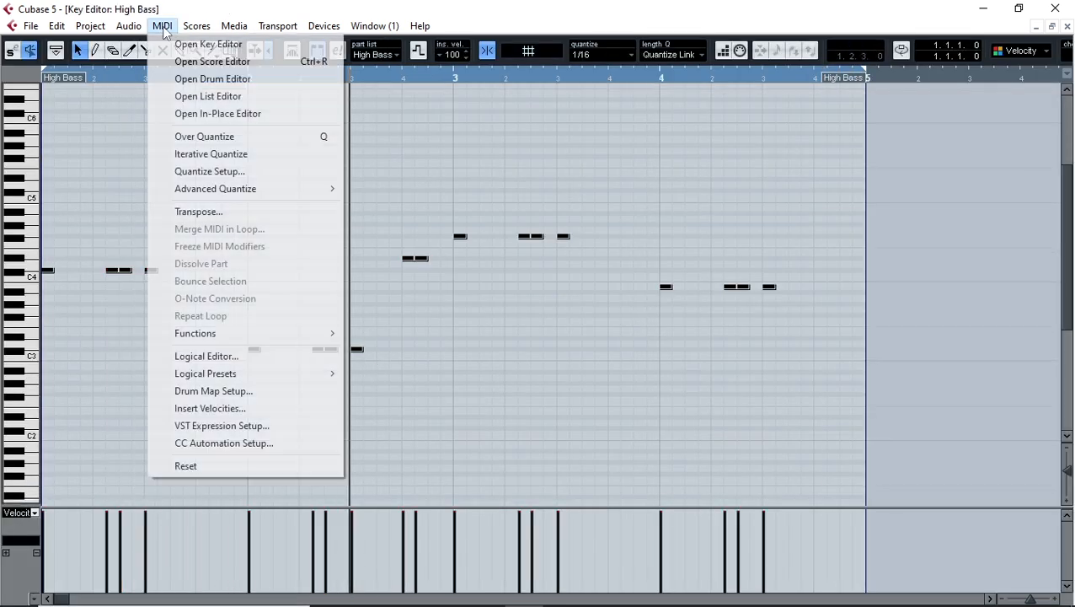
click(1067, 26)
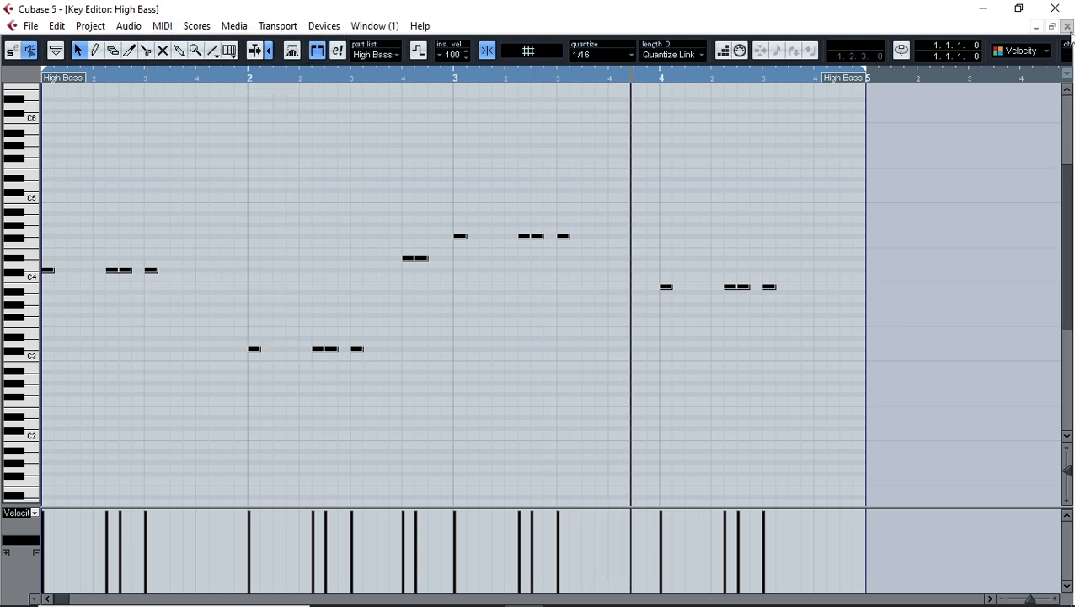
Apply a fixed velocity of 100 to all notes in the High, Mid and low Bass parts, and close the Key Editor.
drag(384, 377, 315, 493)
double_click(317, 450)
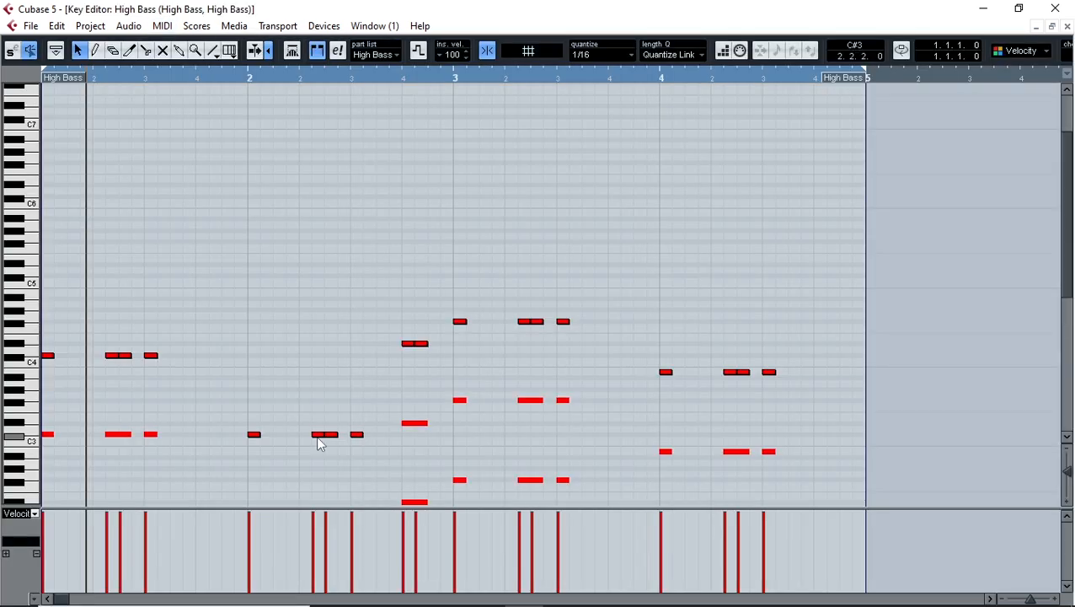
click(303, 430)
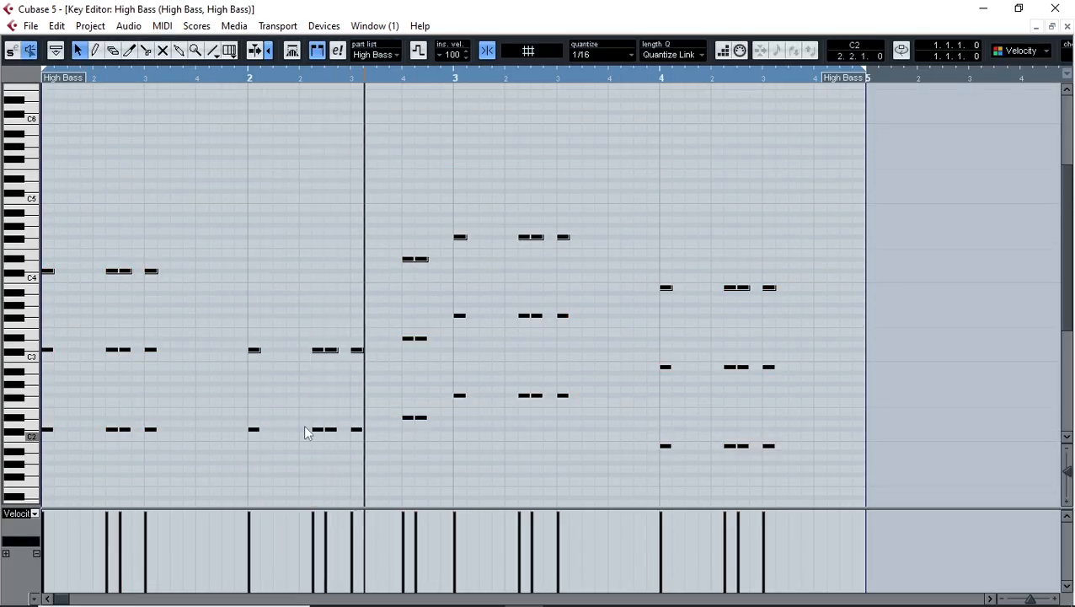
click(163, 26)
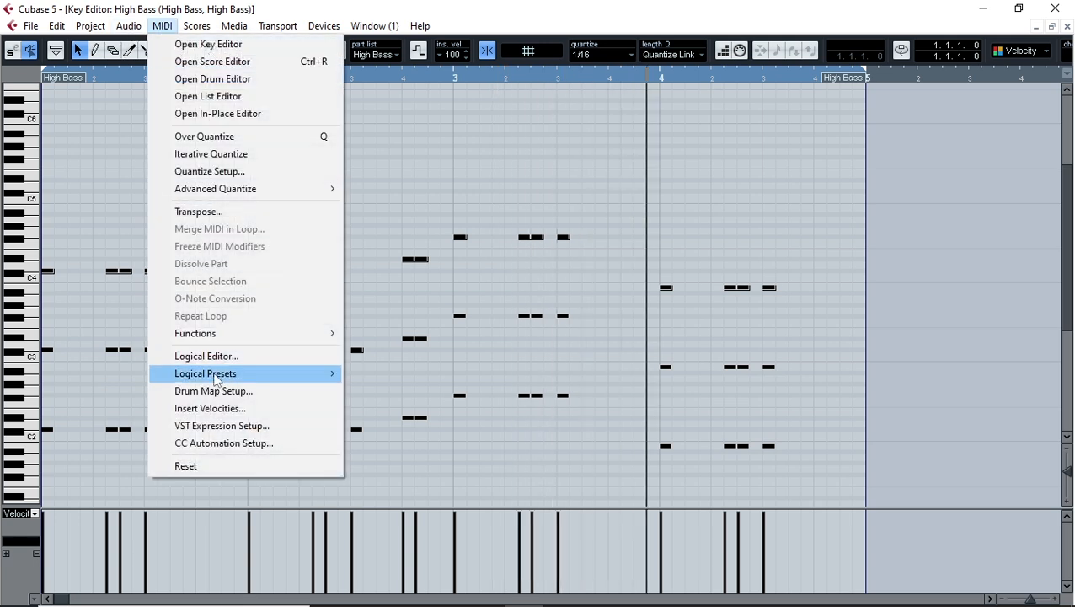
mouse_move(257, 336)
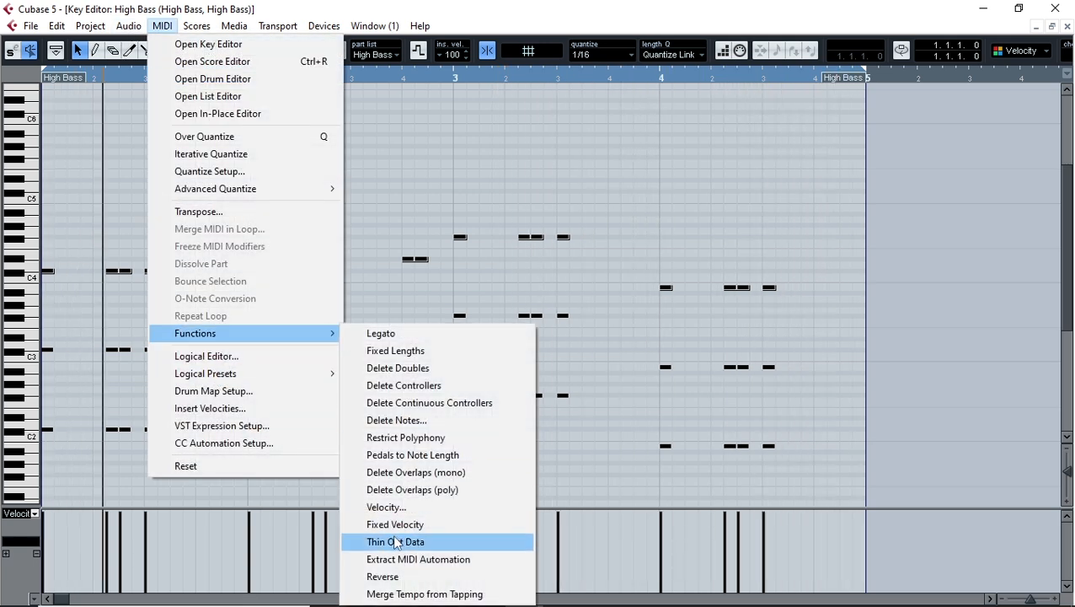
click(395, 542)
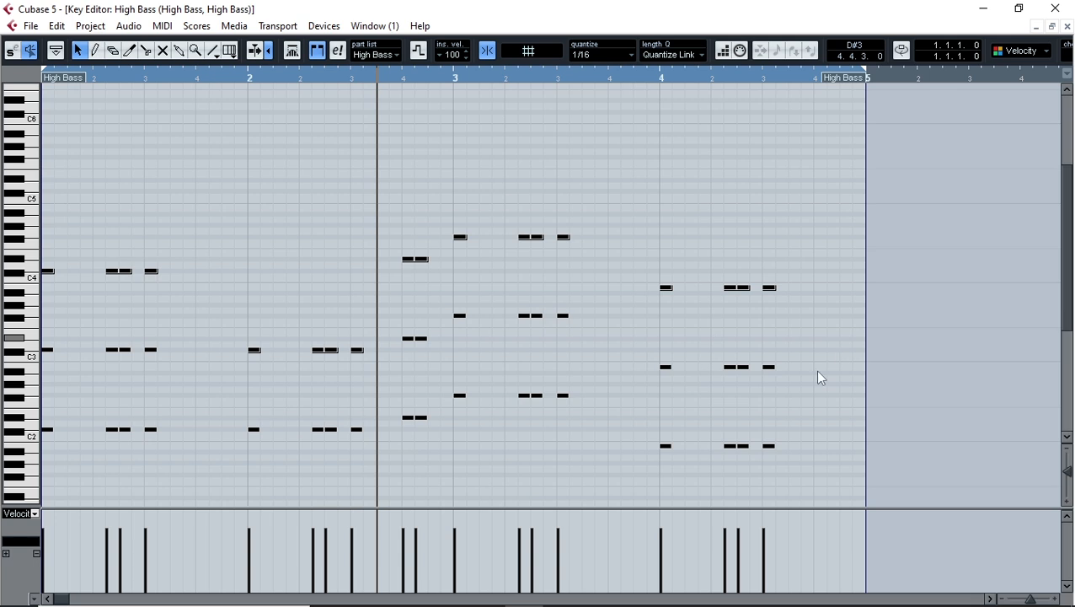
click(1067, 27)
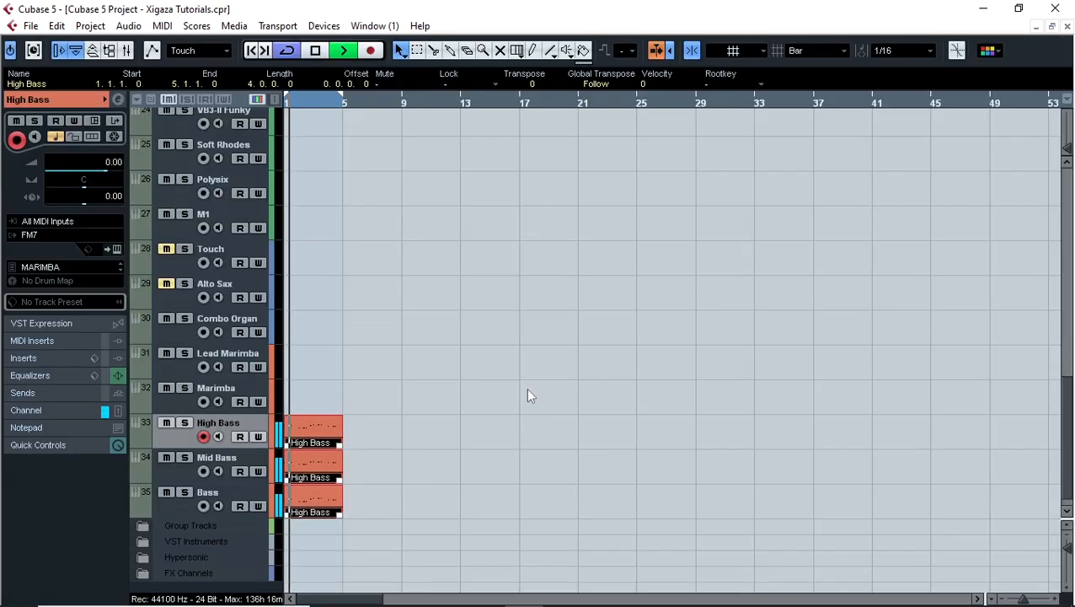
Create a part on the Combo Organ track spanning bars 1 to 4 and open it in the Key Editor.
scroll(433, 355, up, 5)
scroll(432, 354, down, 5)
scroll(430, 355, up, 2)
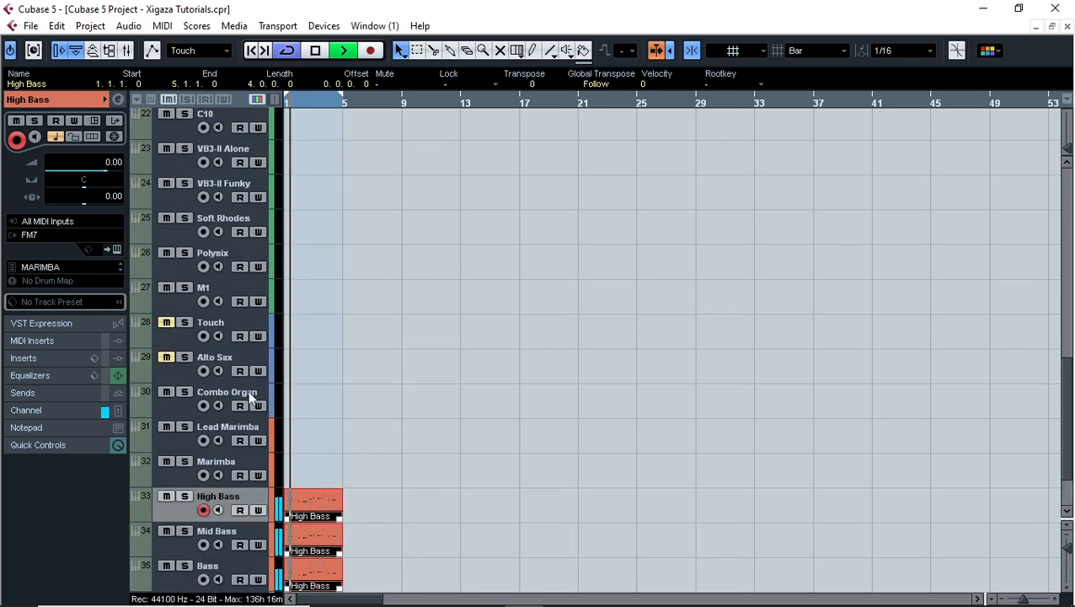
scroll(408, 308, up, 2)
scroll(344, 368, down, 5)
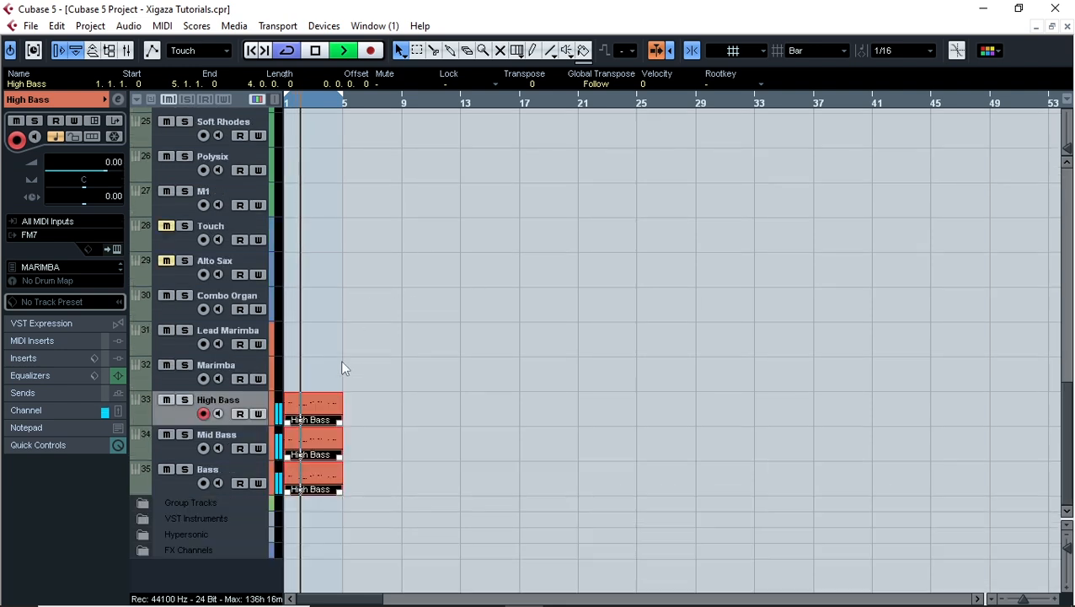
double_click(294, 306)
double_click(295, 306)
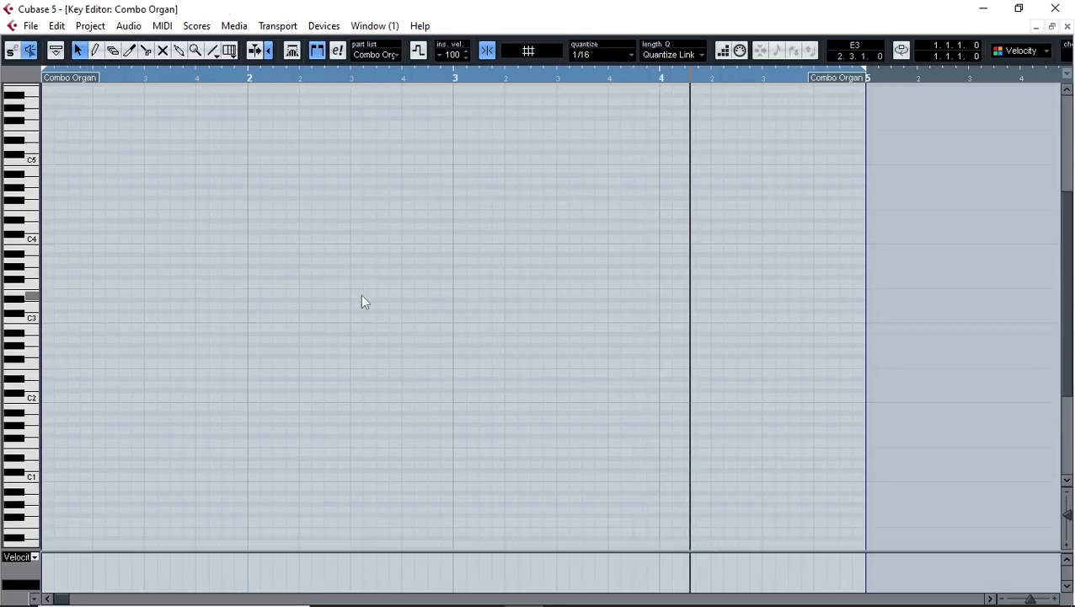
Draw C#3, D3 and F#3 notes at the start of bar 3 and delete the misplaced B3 beside them.
click(95, 51)
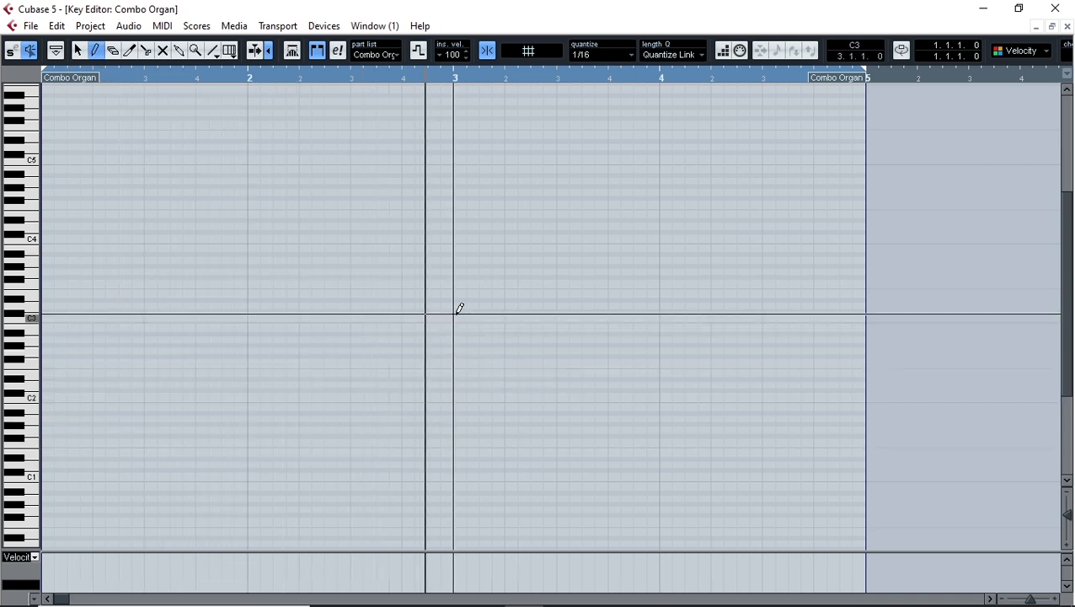
click(460, 311)
click(460, 277)
click(470, 249)
click(460, 305)
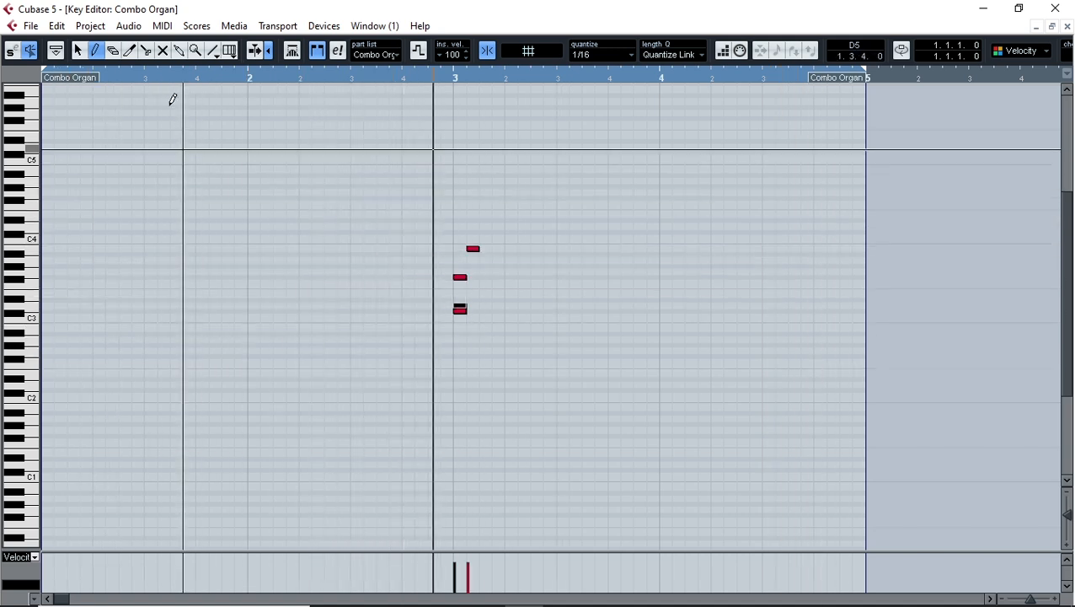
drag(497, 231, 466, 263)
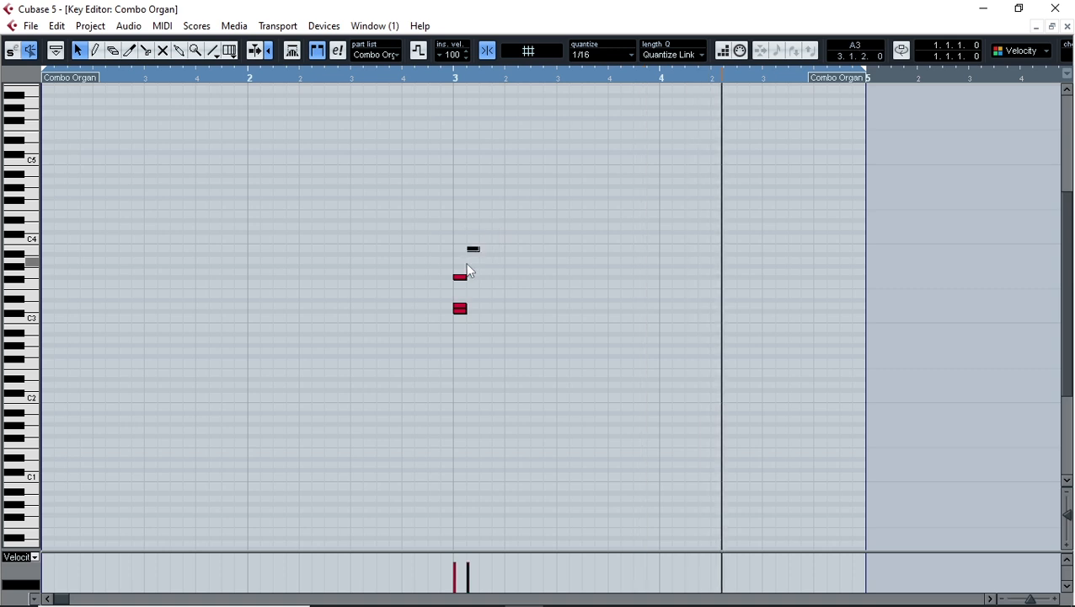
key(Delete)
Lengthen the bar 3 notes to five sixteenths and remove the D3, keeping C#3 and F#3.
drag(497, 206, 443, 362)
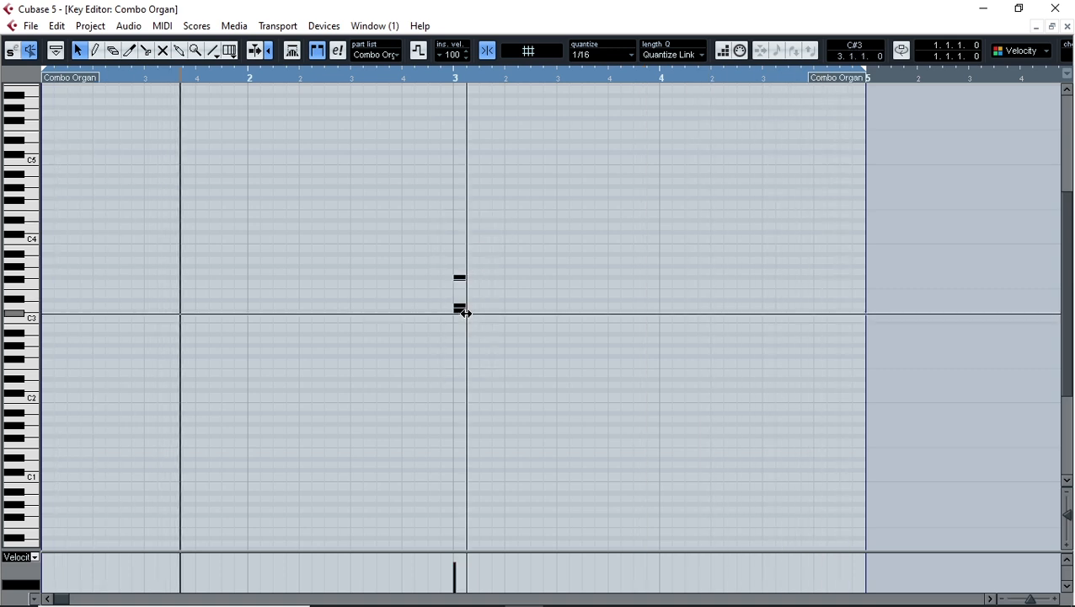
drag(464, 309, 517, 311)
click(504, 306)
Duplicate the C#3–F#3 chord and move the copy to the start of bar 1.
drag(642, 217, 457, 406)
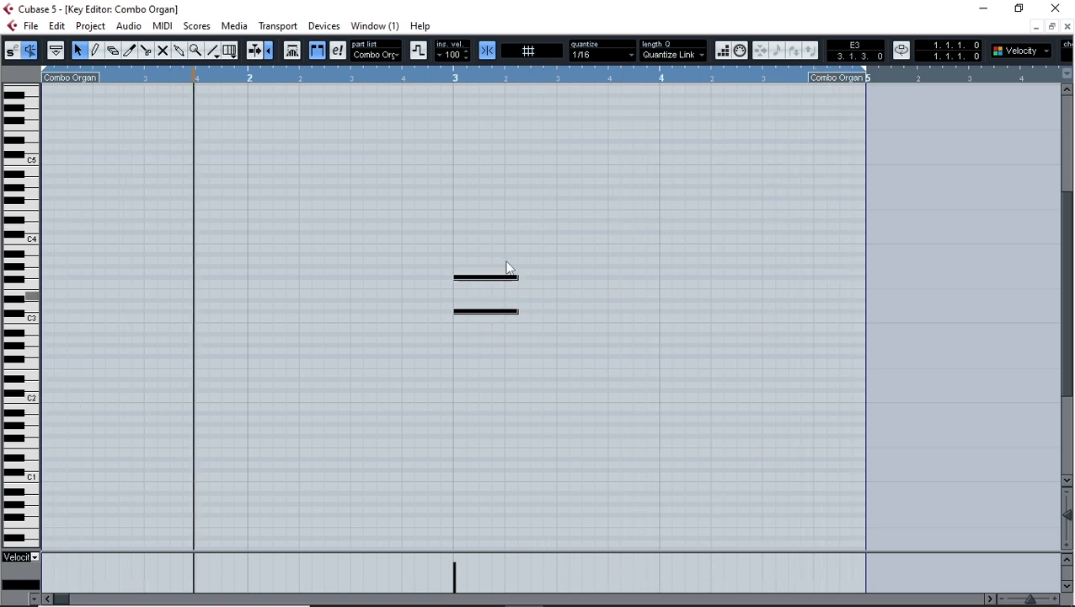
key(alt+d)
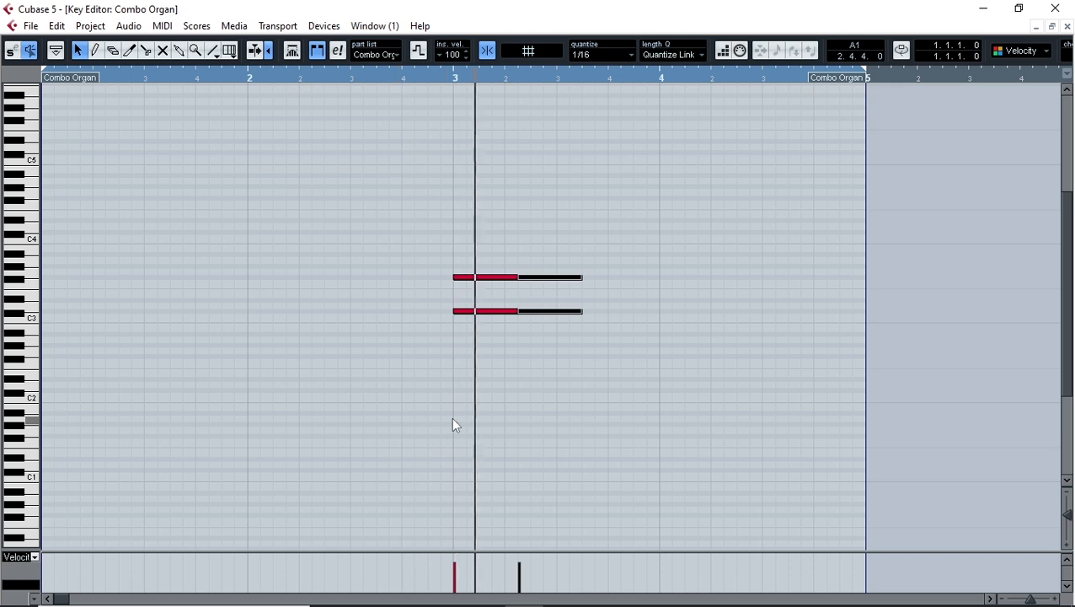
key(ctrl+Left)
key(ctrl+Left)
key(ctrl+Left)
key(ctrl+Left)
key(ctrl+Left)
key(ctrl+Left)
key(ctrl+Left)
key(ctrl+Left)
key(ctrl+Left)
key(ctrl+Left)
key(ctrl+Left)
key(ctrl+Left)
key(ctrl+Left)
key(ctrl+Left)
key(ctrl+Left)
key(ctrl+Left)
key(ctrl+Left)
key(ctrl+Left)
key(ctrl+Left)
key(ctrl+Left)
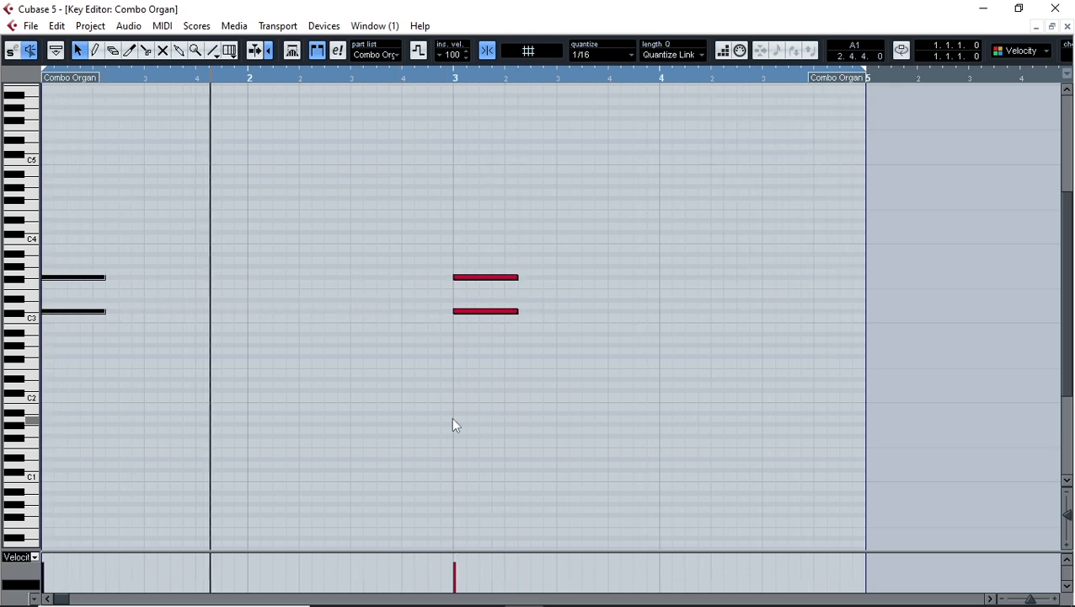
Raise the upper note of the bar 1 chord to G#3 and close the Key Editor.
drag(163, 236, 76, 291)
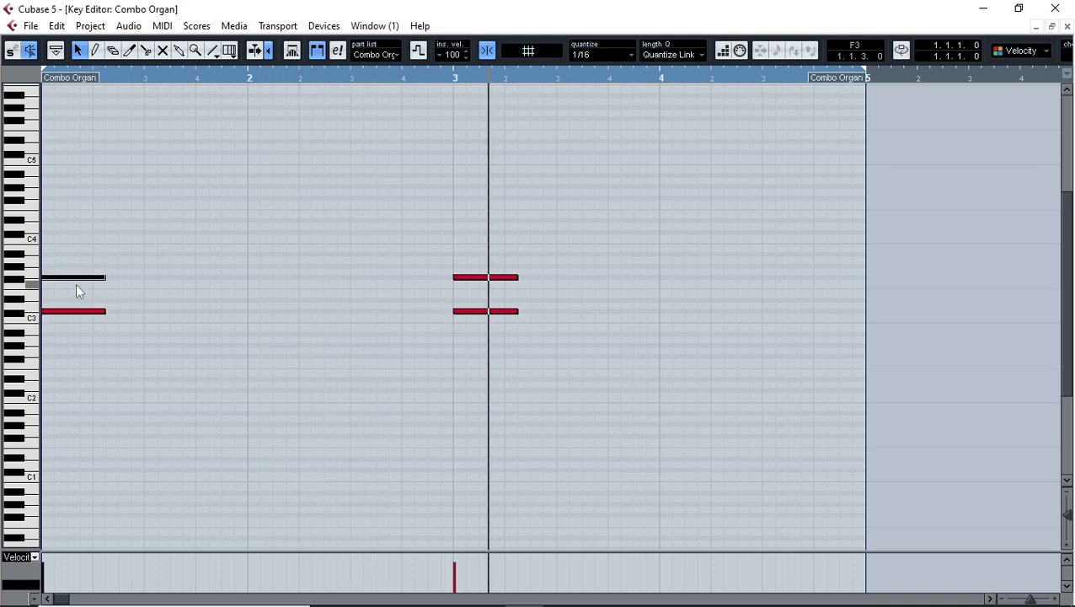
key(Down)
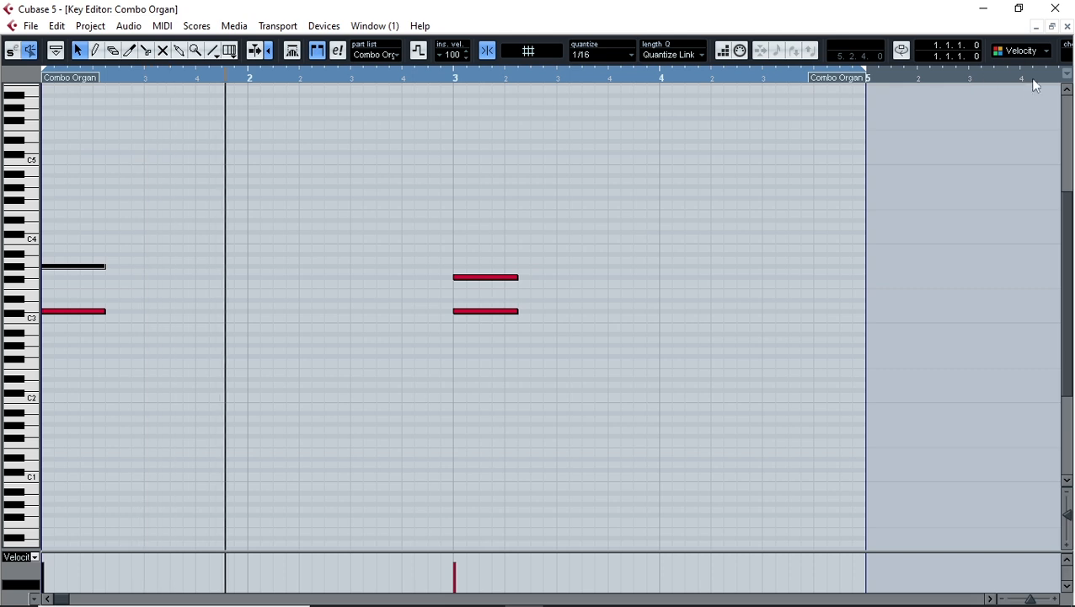
click(1068, 27)
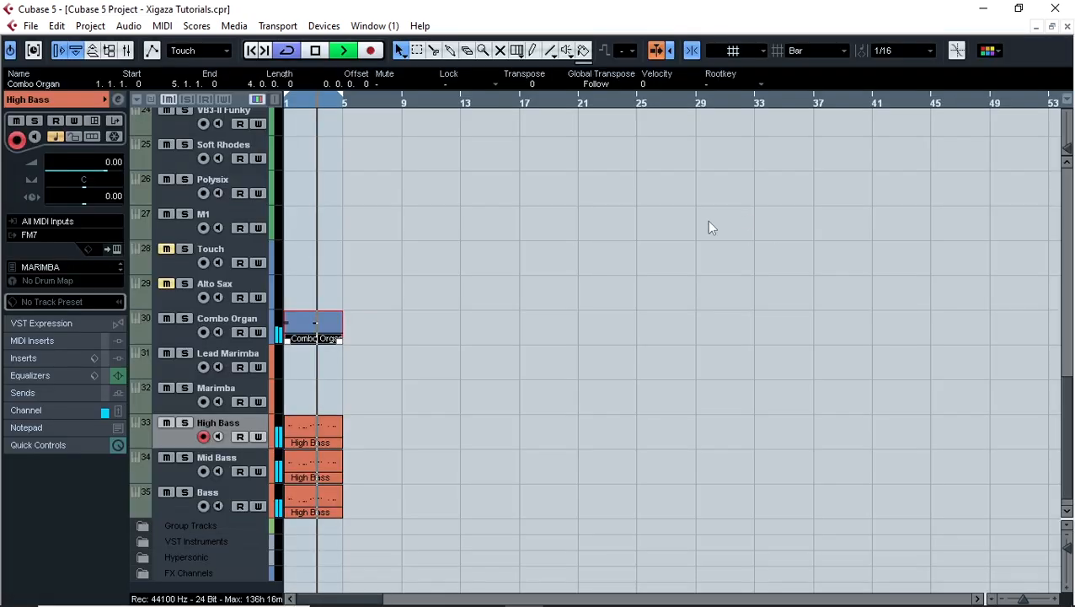
Duplicate the Combo Organ part and move the copy to the Swoosh track, starting at bar 1.
key(ctrl+d)
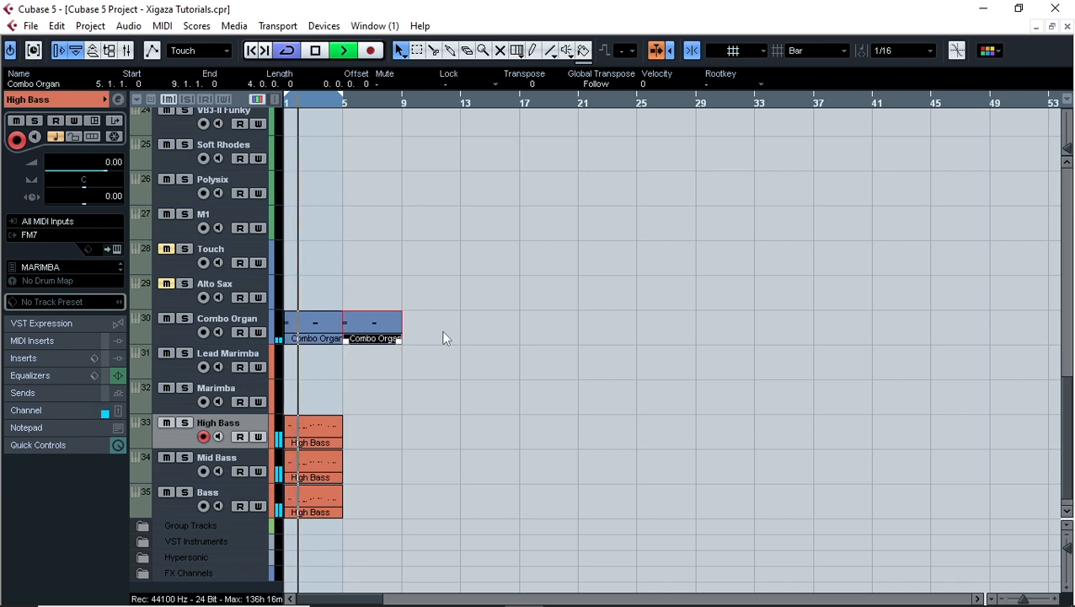
scroll(445, 337, up, 3)
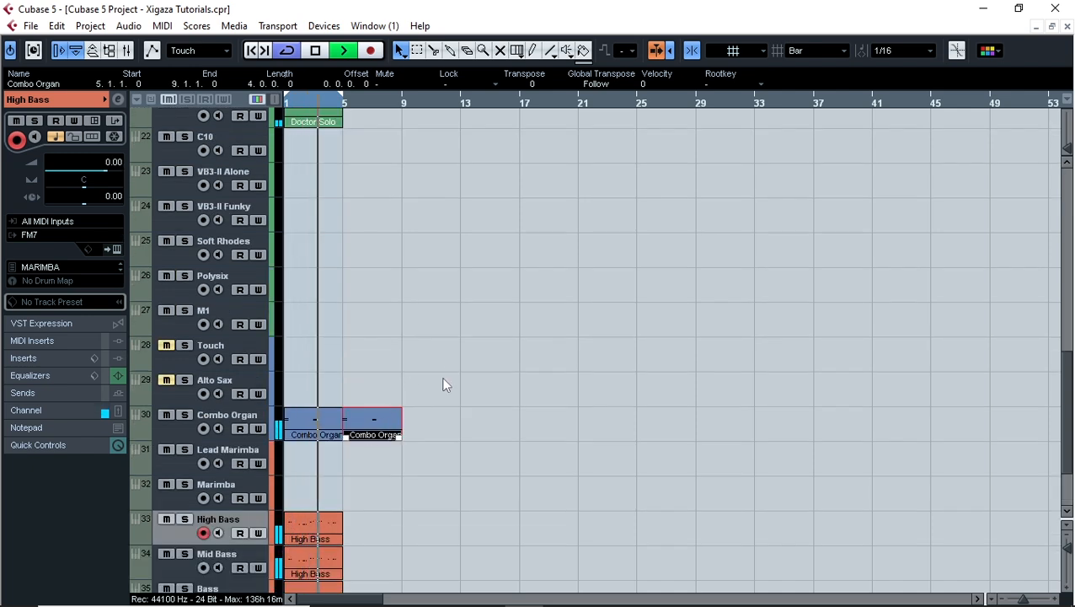
scroll(445, 385, up, 5)
scroll(444, 381, down, 5)
drag(376, 421, 377, 215)
scroll(455, 303, up, 3)
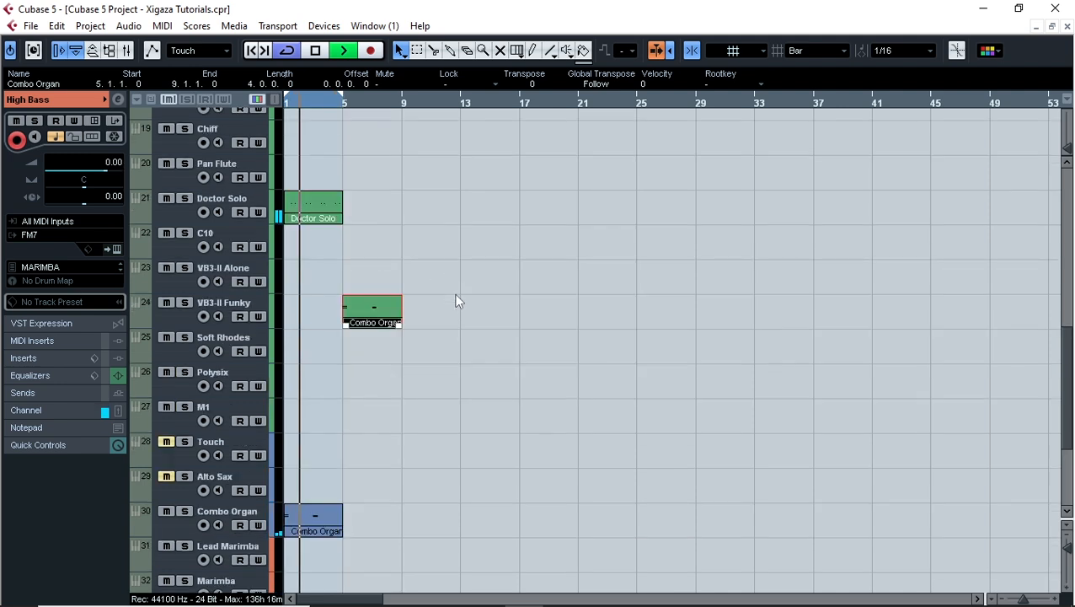
scroll(443, 291, up, 3)
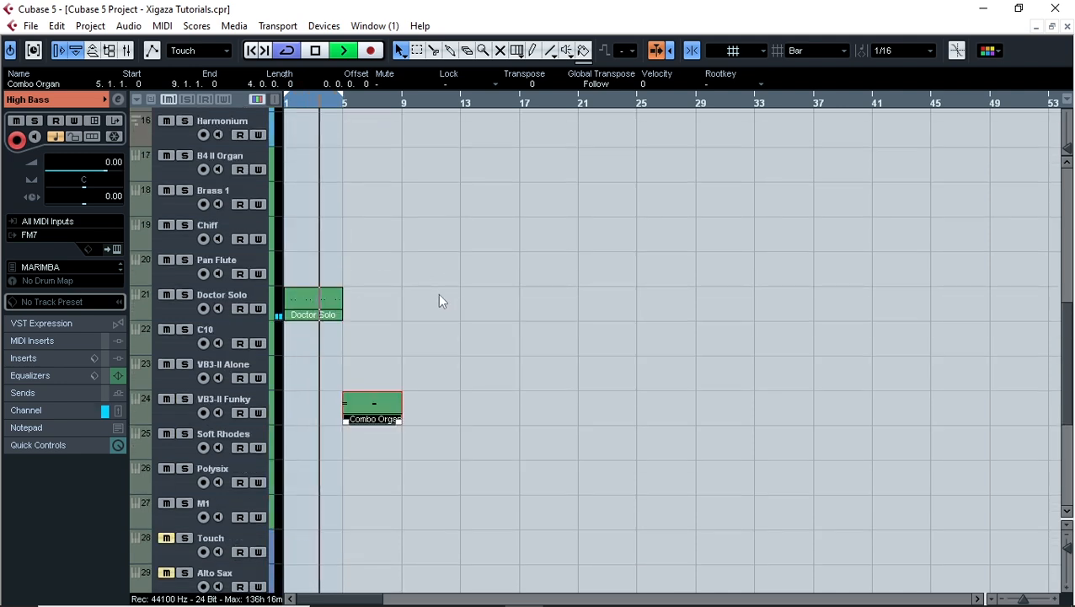
drag(371, 416, 385, 208)
scroll(572, 294, up, 12)
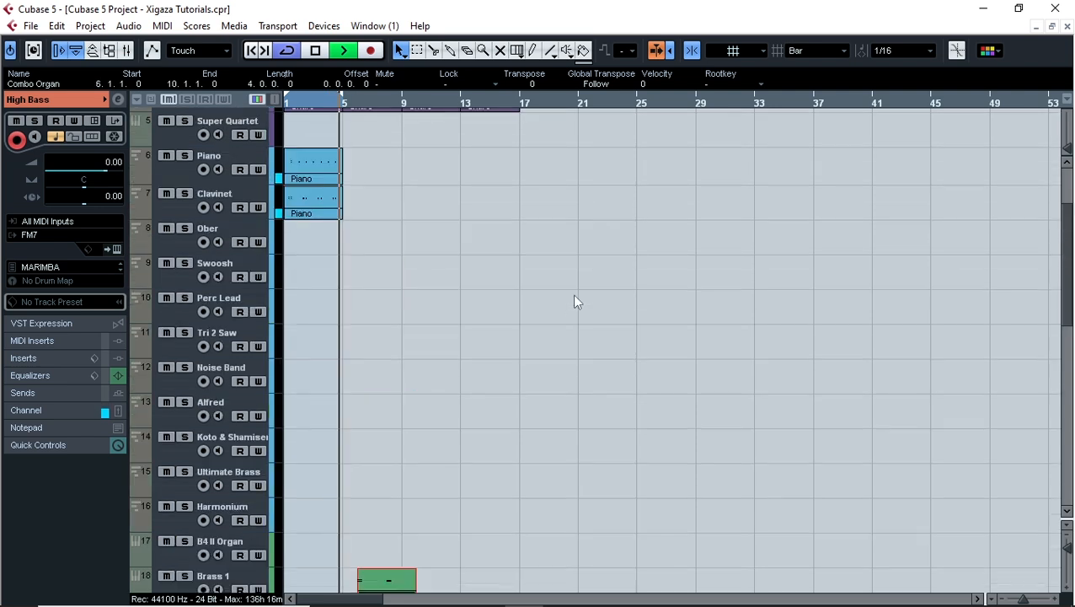
scroll(563, 305, down, 3)
drag(390, 491, 312, 188)
Shift the Swoosh part's chords to the start of bars 2 and 4, repitch them to C#3–F3 and B2–D#3, and close the Key Editor.
double_click(312, 187)
drag(564, 199, 29, 375)
key(ctrl+Right)
key(ctrl+Right)
key(ctrl+Right)
key(ctrl+Right)
key(ctrl+Right)
key(ctrl+Right)
key(ctrl+Right)
key(ctrl+Right)
key(ctrl+Right)
key(ctrl+Right)
key(ctrl+Right)
key(ctrl+Right)
key(ctrl+Right)
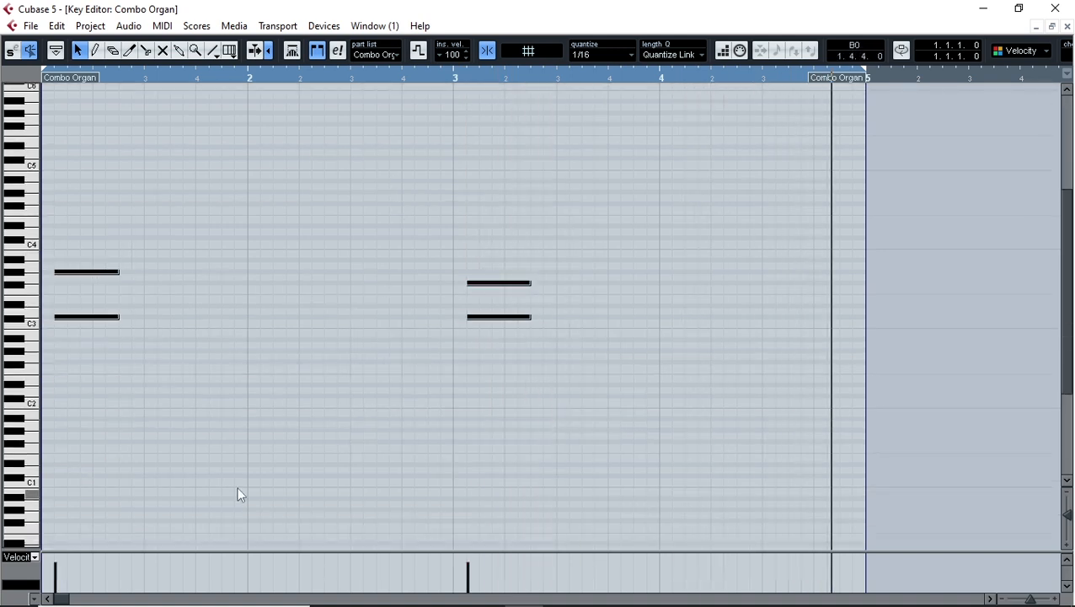
key(ctrl+Right)
key(ctrl+Right)
key(ctrl+Right)
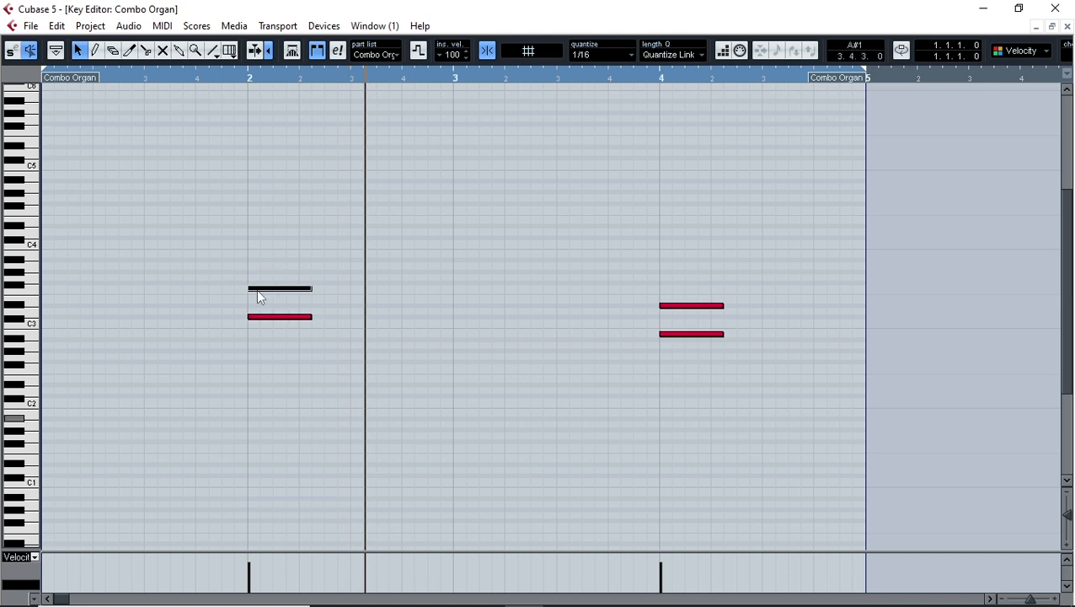
key(space)
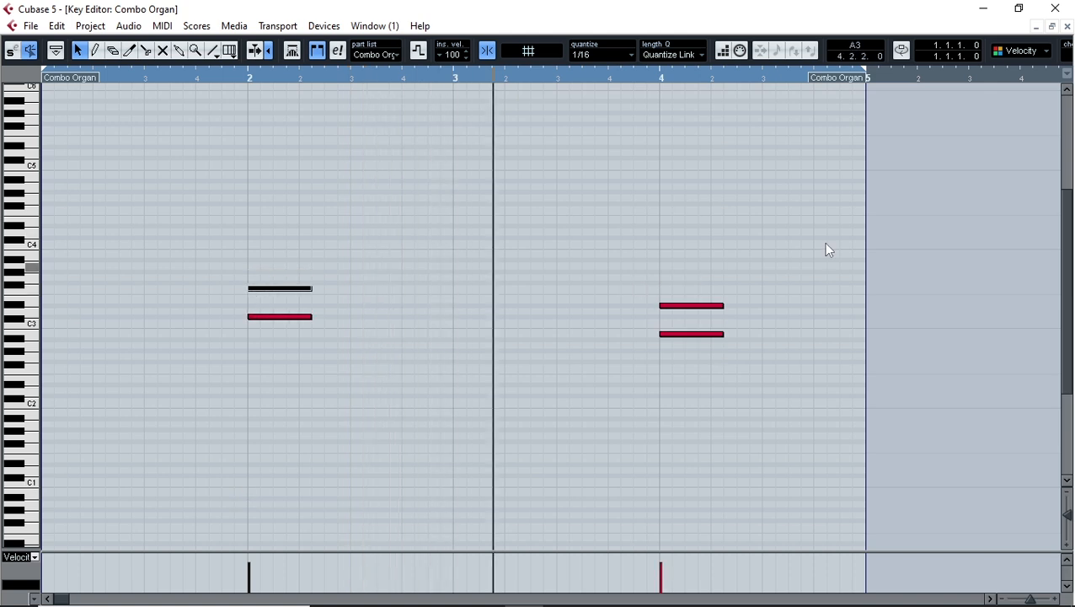
click(1068, 26)
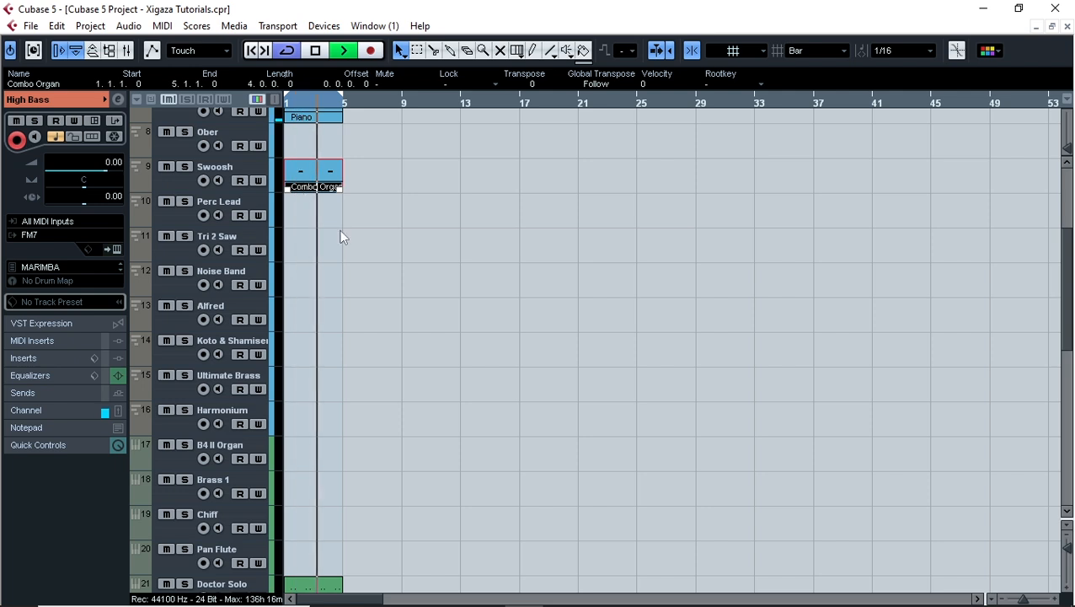
Duplicate the Swoosh part and move the copy to the B4 II Organ track, starting at bar 1.
key(ctrl+d)
drag(363, 176, 353, 384)
scroll(477, 349, down, 3)
drag(355, 195, 372, 344)
scroll(470, 354, down, 3)
scroll(401, 341, up, 3)
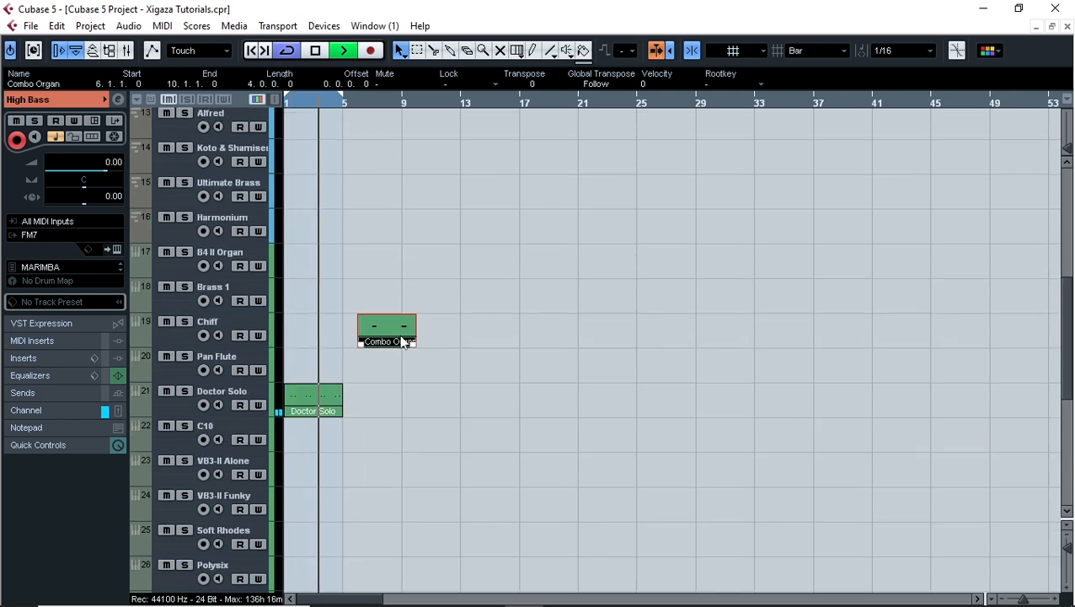
drag(384, 337, 291, 277)
Rework the B4 II Organ part into eighth-note chords C#4–F4–G#4 on beat 3 of bar 2 and D#4–F#4–B4 on beat 3 of bar 4.
double_click(307, 265)
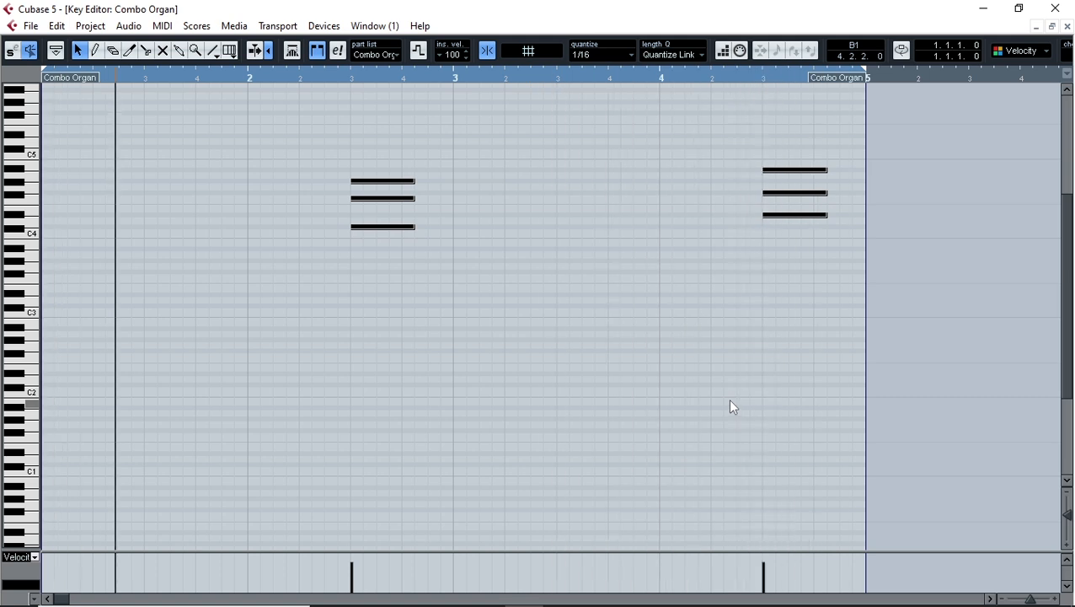
click(807, 171)
key(Up)
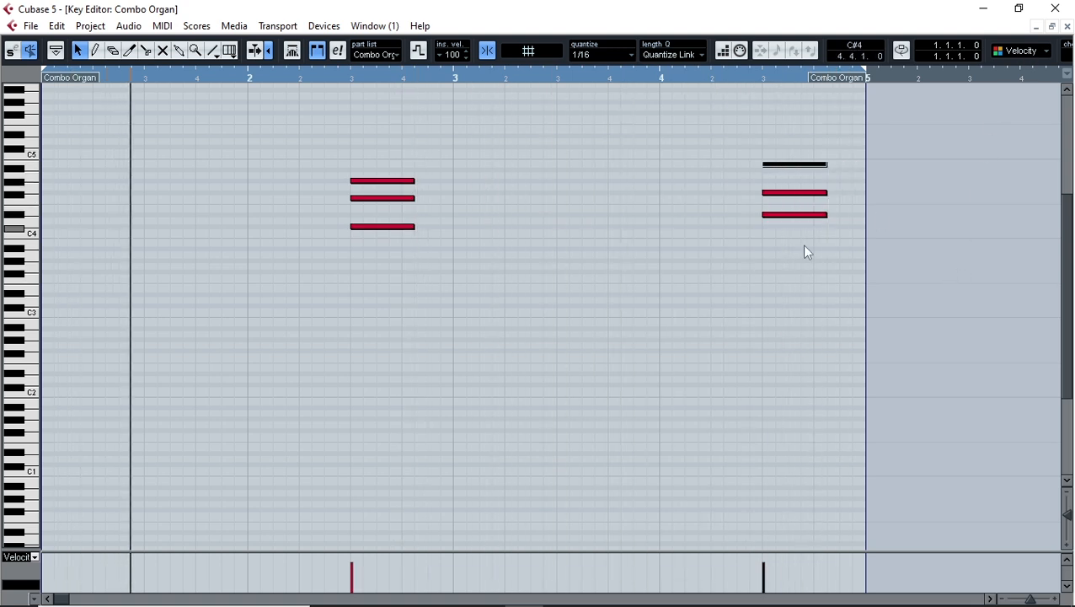
drag(834, 135, 345, 276)
drag(414, 181, 376, 182)
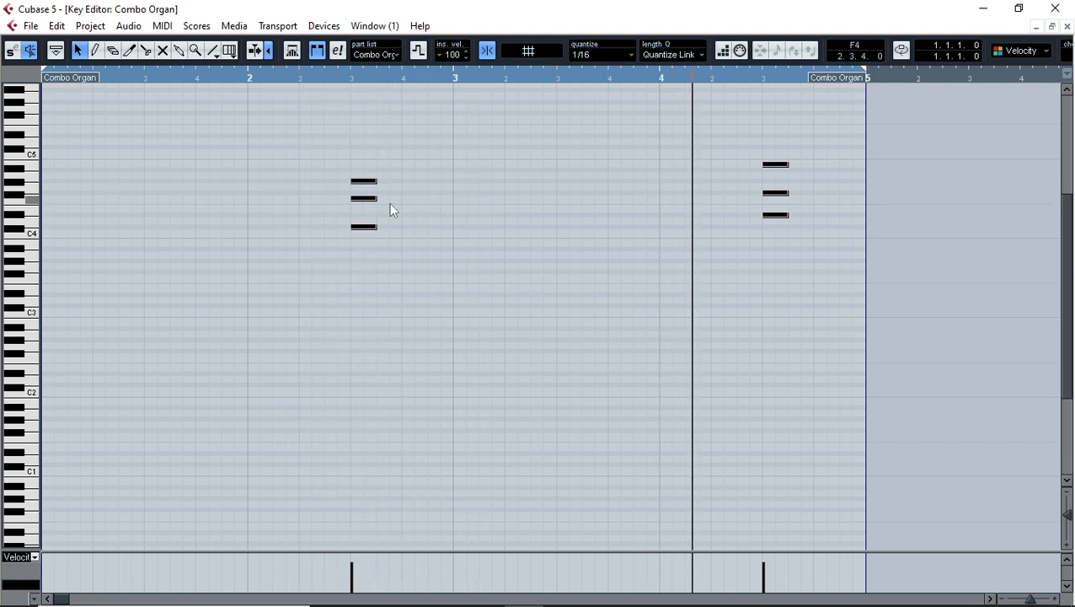
Close the Key Editor and duplicate the B4 II Organ part onto the VB3-II Alone track, starting at bar 1.
click(1068, 27)
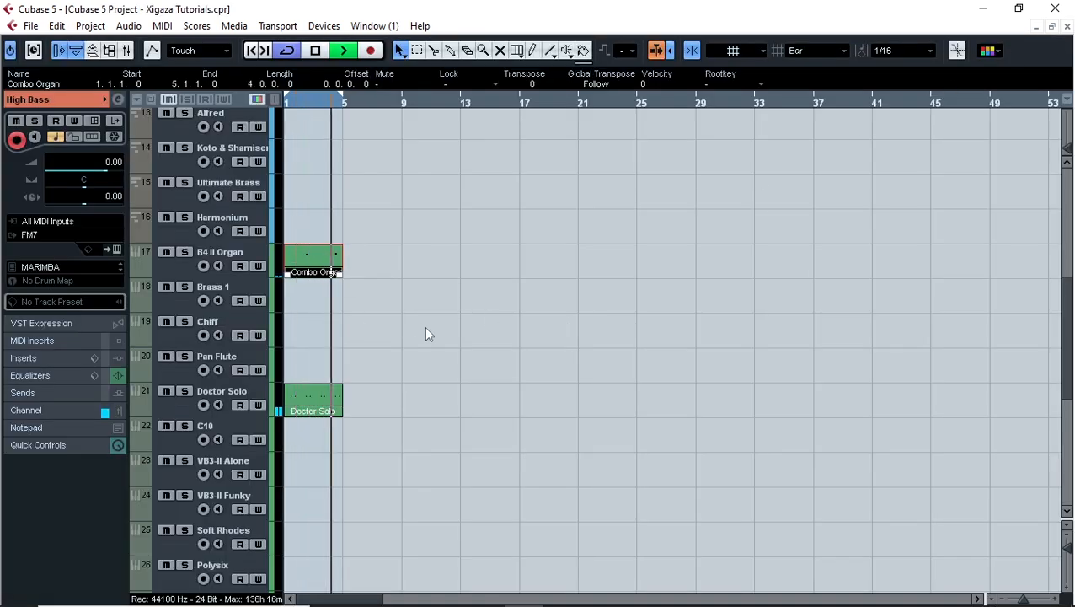
key(ctrl+d)
drag(384, 271, 387, 447)
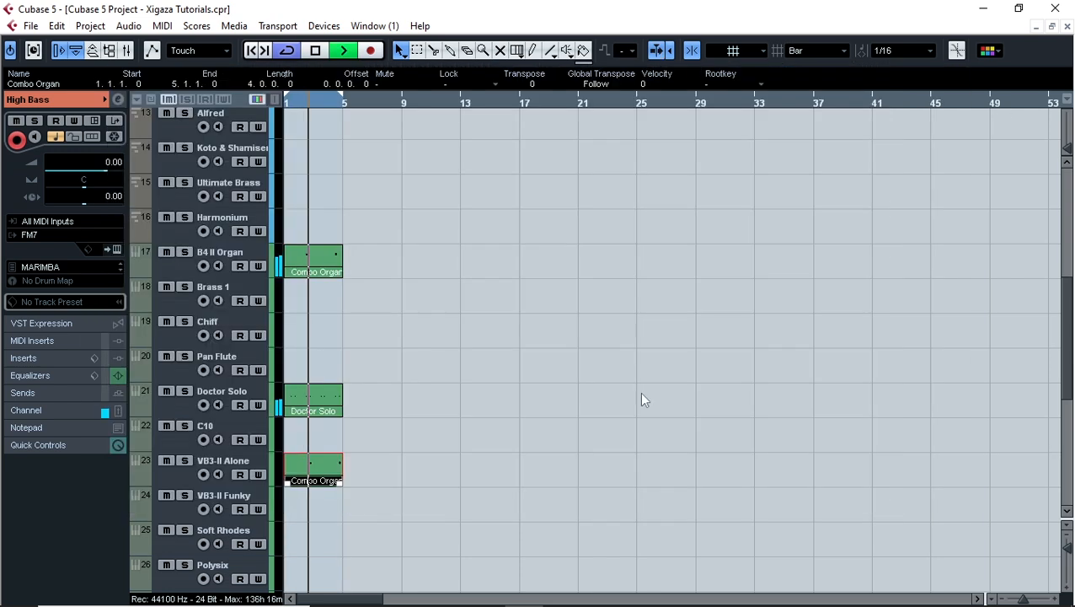
scroll(587, 344, down, 5)
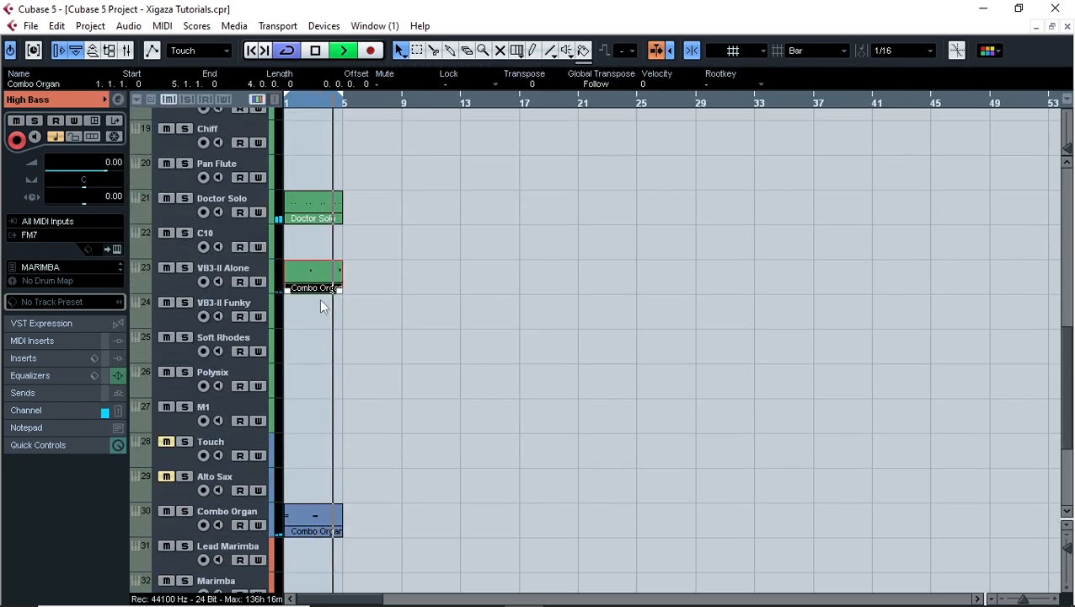
Duplicate the VB3-II Alone part onto VB3-II Funky and program eighth-note chords C#4–F4–G#4, F#4–A#4–C#5 at bar 3, and D#4–F#4–B4 ending bar 4.
key(ctrl+d)
key(space)
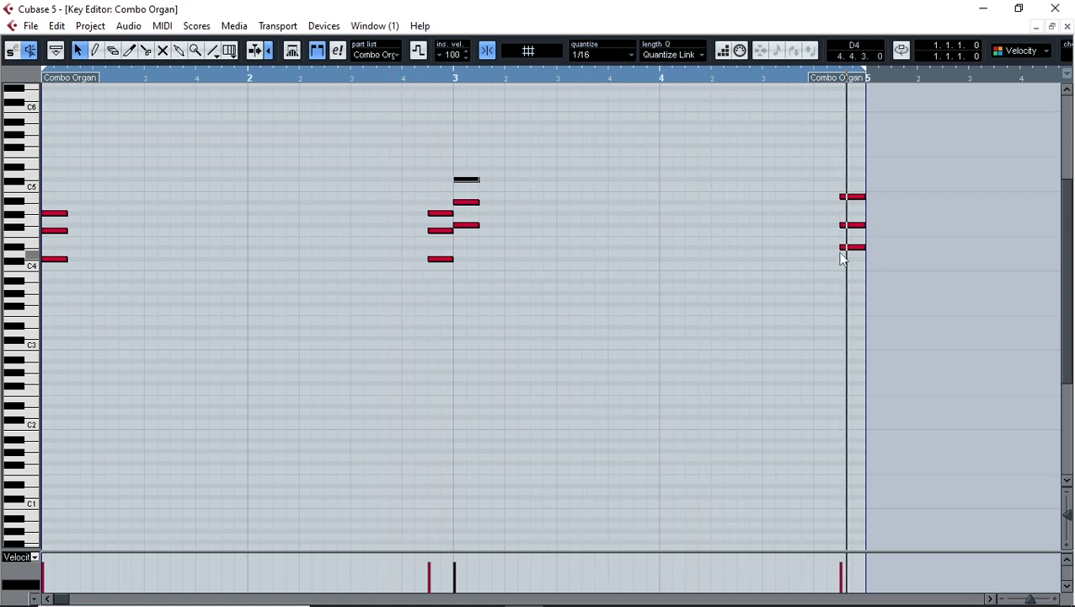
click(1068, 27)
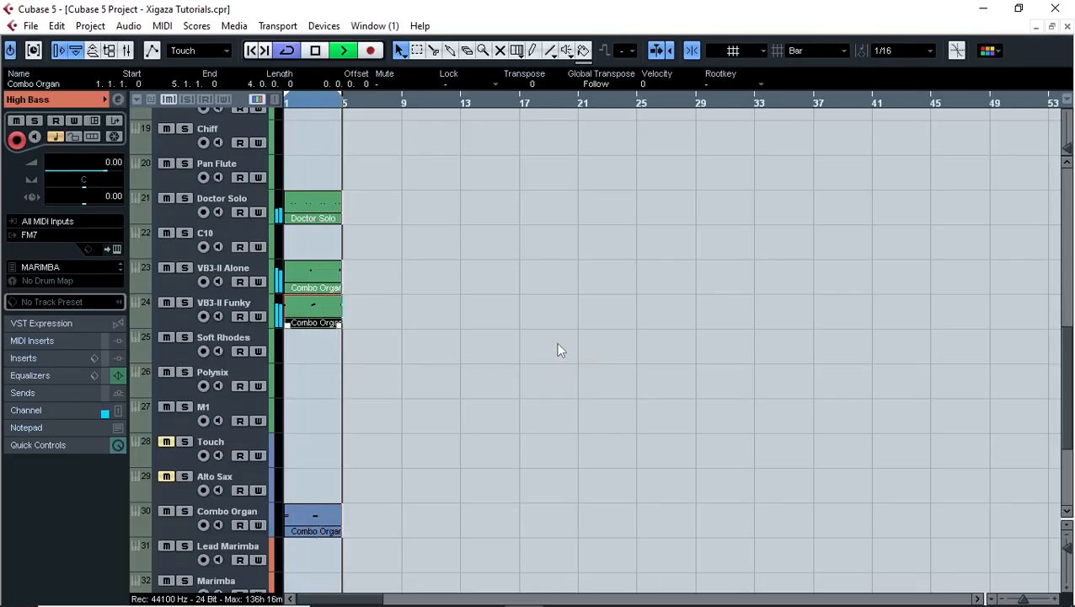
Select the Polysix track and load its Unison Bass program.
scroll(556, 344, down, 2)
scroll(556, 342, up, 1)
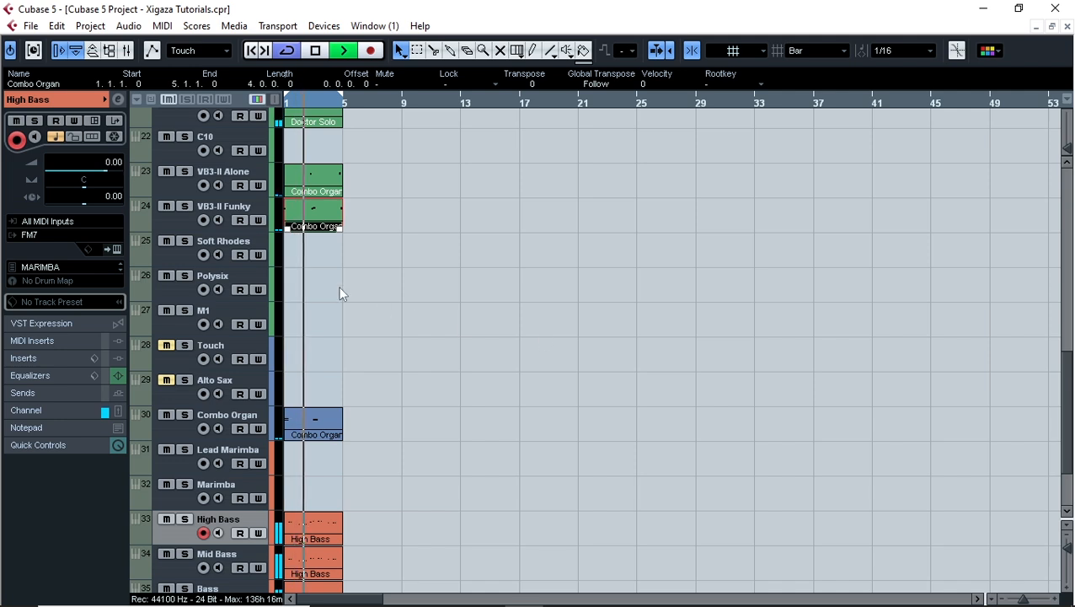
click(230, 278)
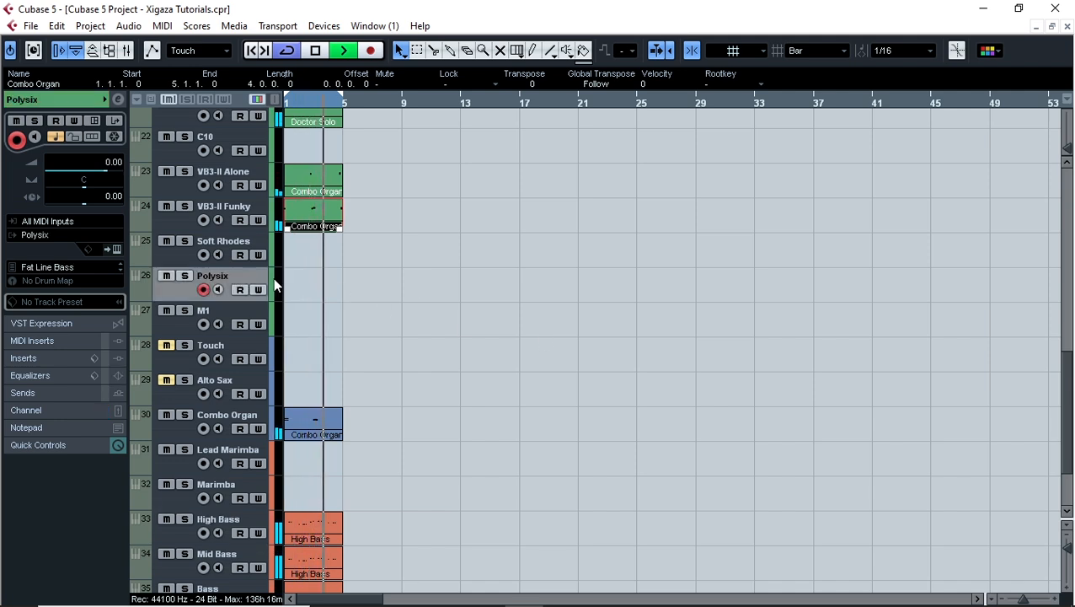
click(94, 266)
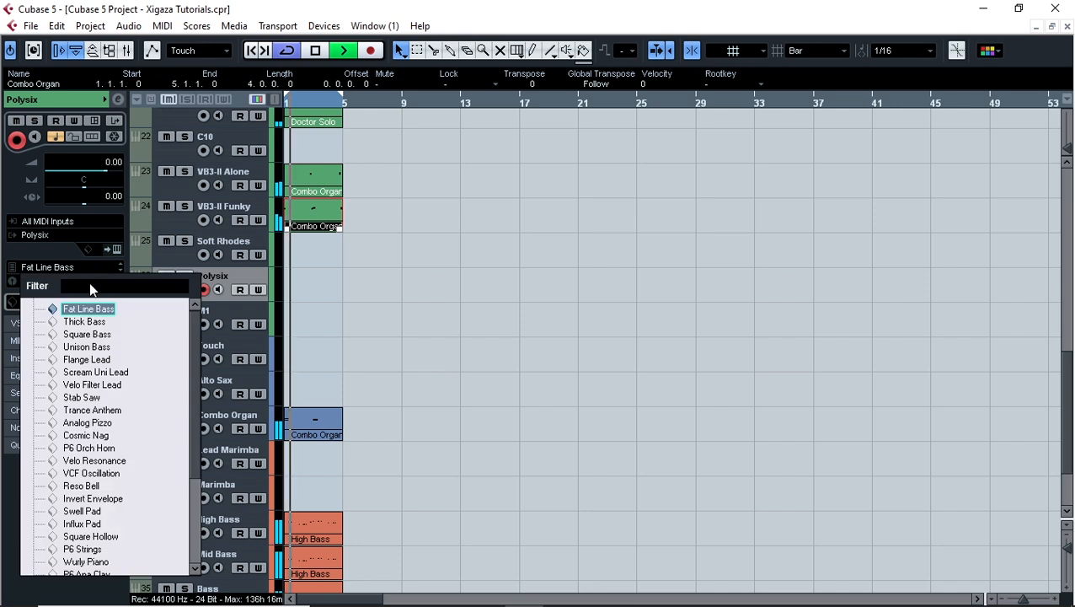
click(86, 346)
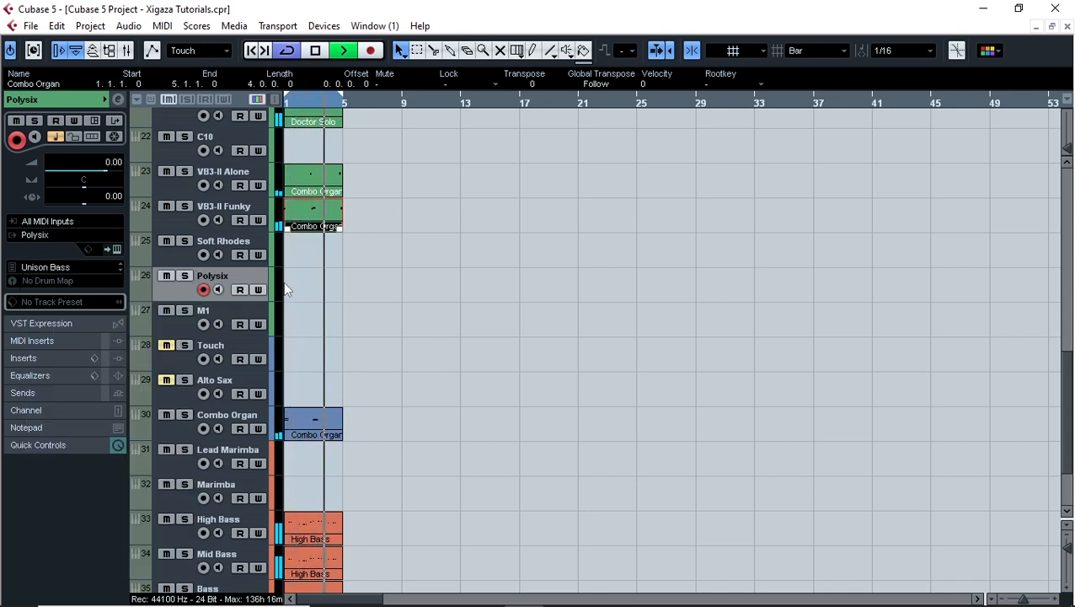
Create a four-bar Polysix part and draw sixteenth notes: C#3 at bars 1 and 2, F#3 at bar 3, B2 at bar 4.
double_click(288, 288)
double_click(323, 292)
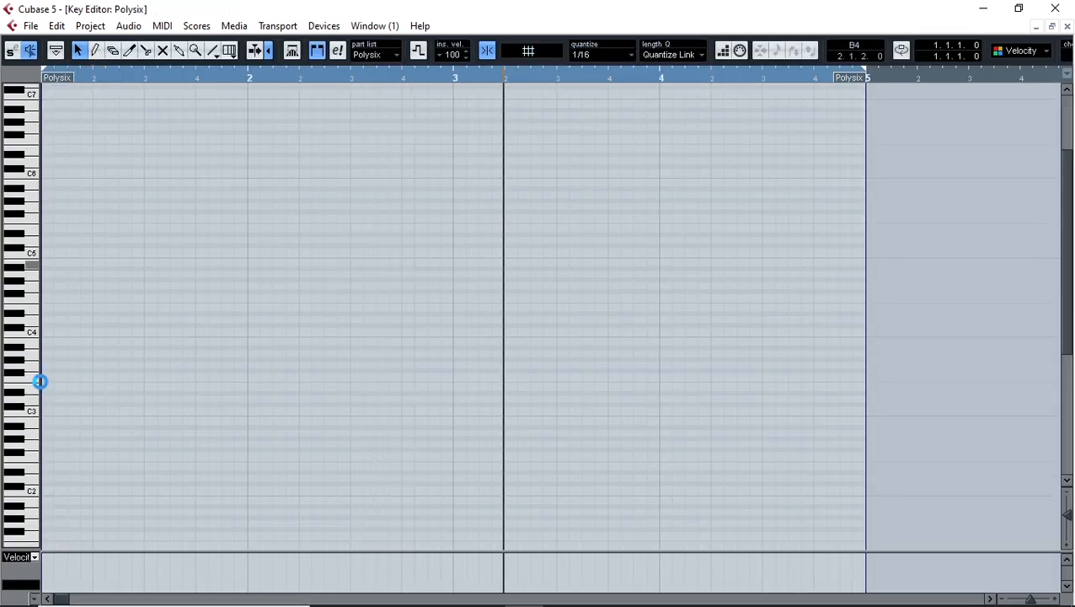
click(95, 51)
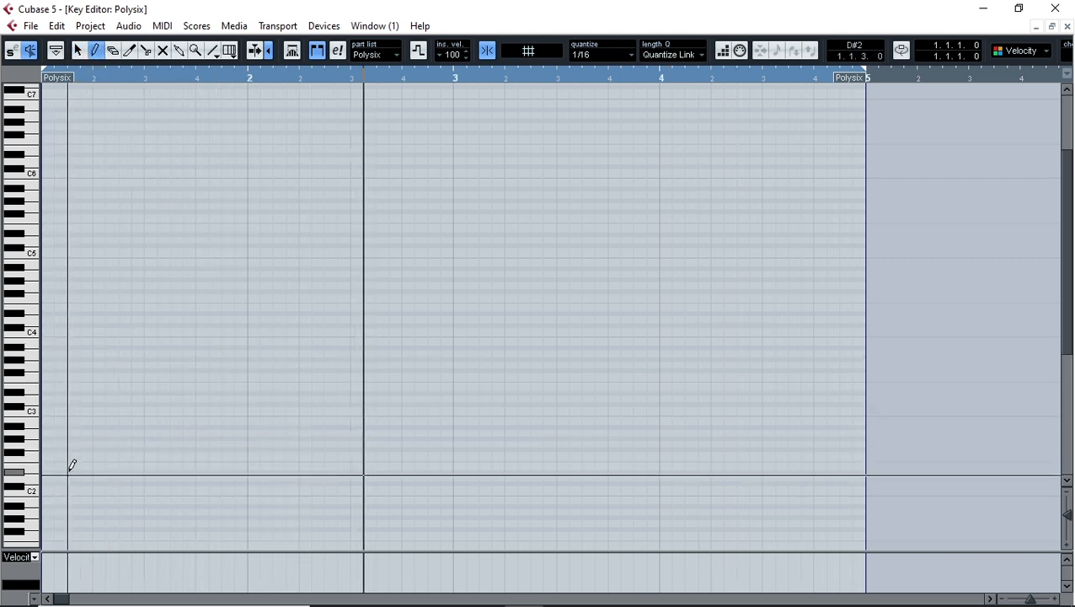
click(44, 404)
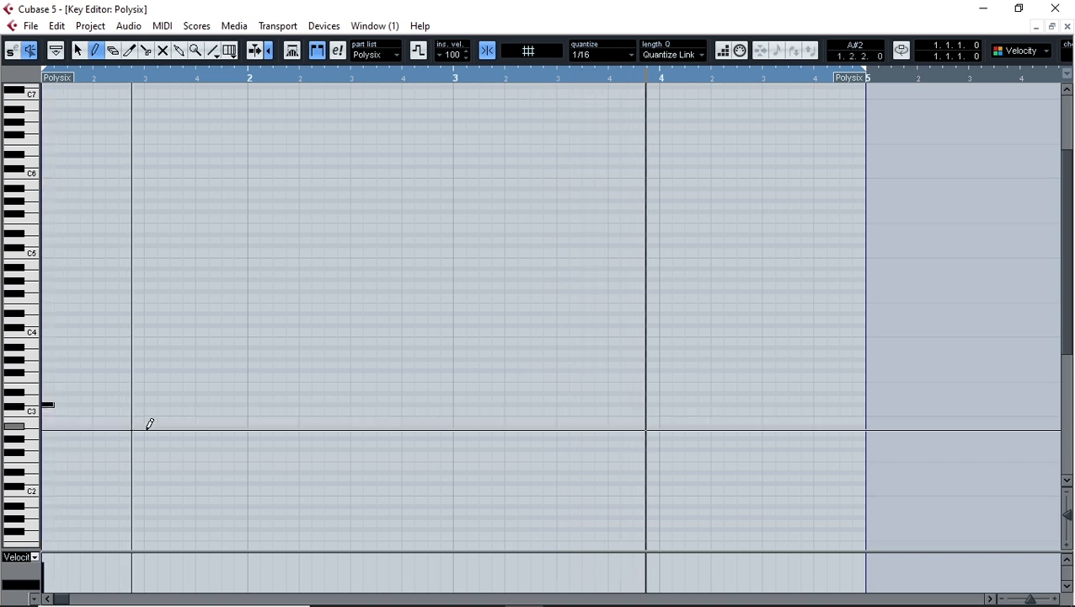
click(250, 404)
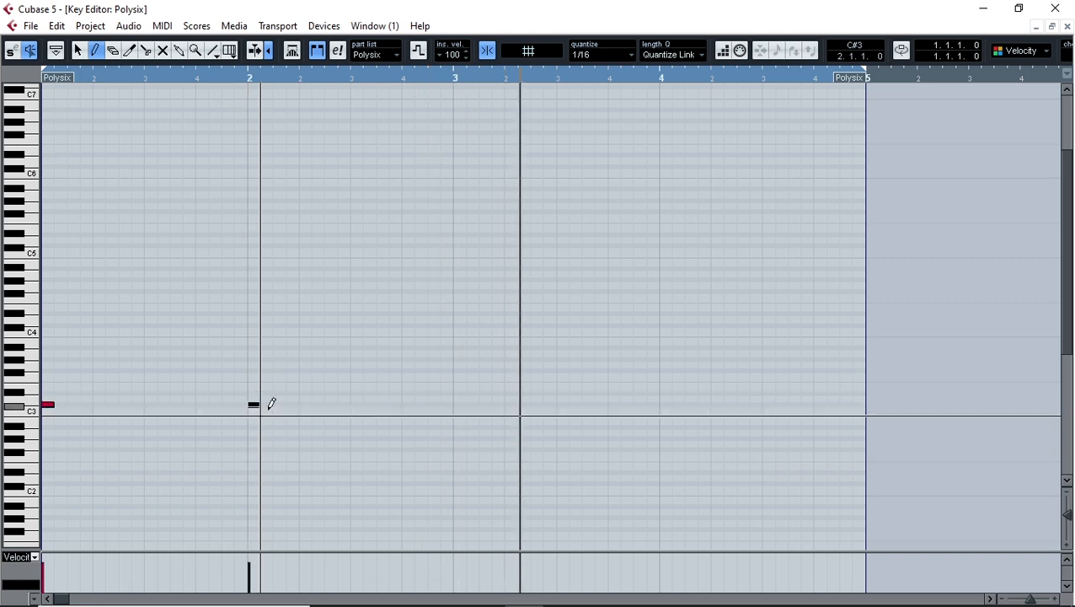
click(459, 369)
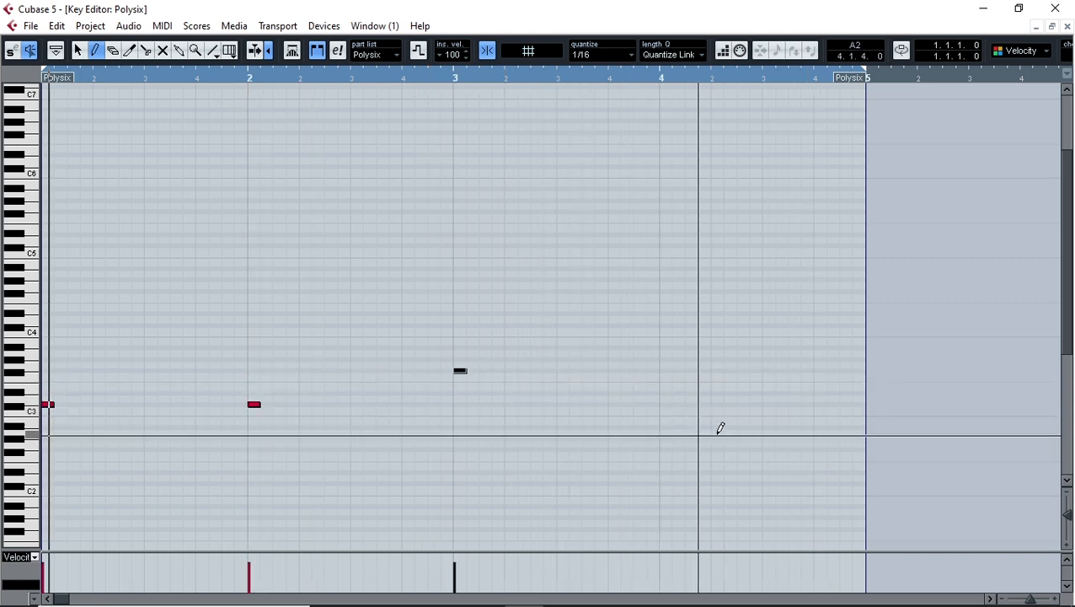
click(665, 421)
Select all four Polysix notes and lengthen them so each ends a sixteenth before the next bar.
right_click(756, 358)
click(709, 336)
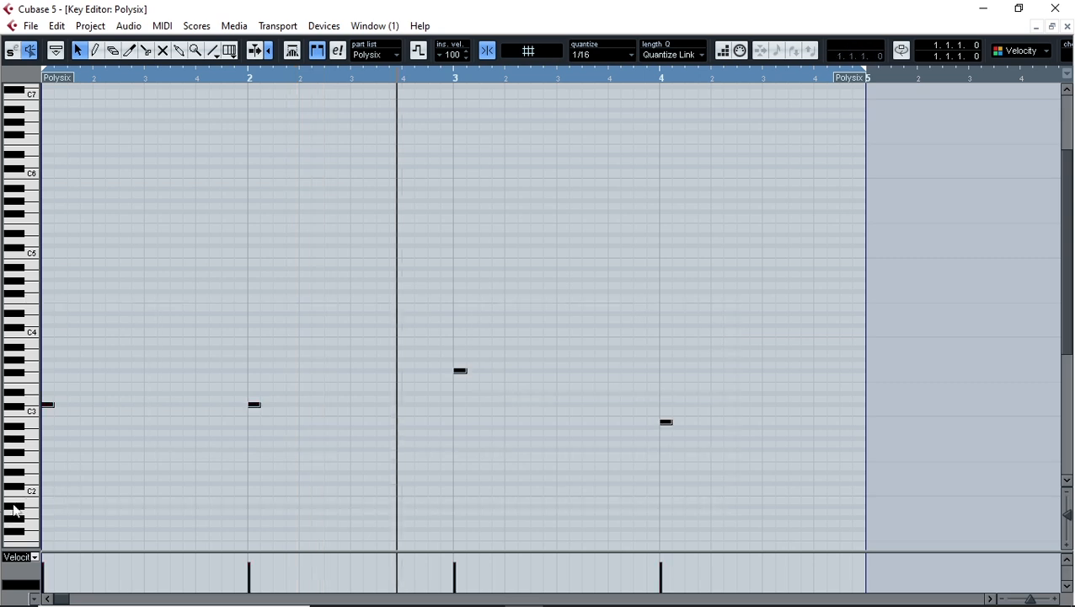
drag(51, 404, 233, 403)
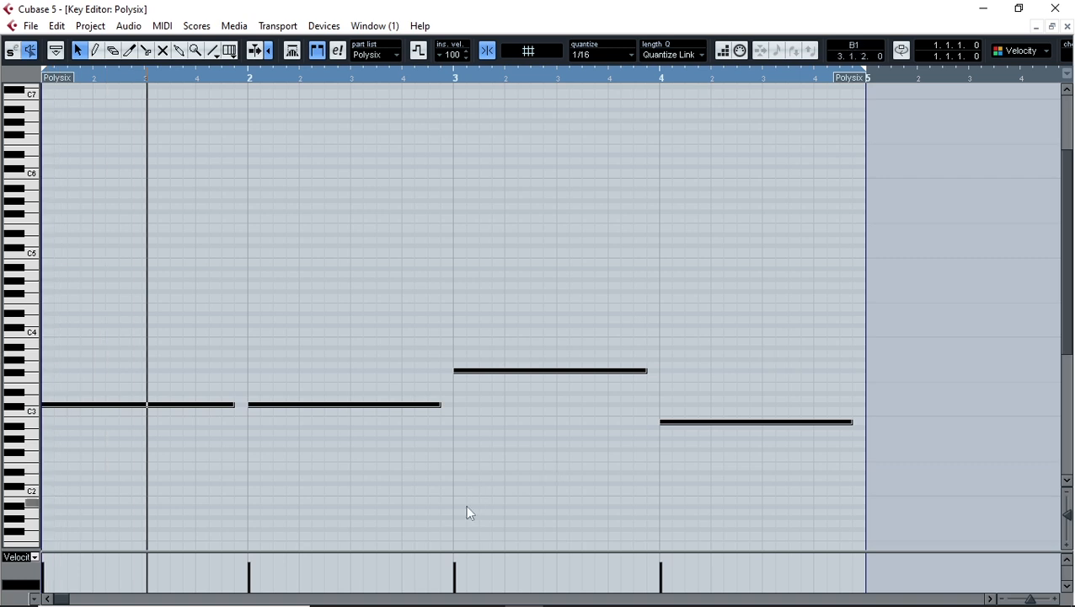
Transpose the Polysix notes down one octave, lower the velocities of the notes in bars 2 to 4, and close the Key Editor.
drag(454, 552, 446, 454)
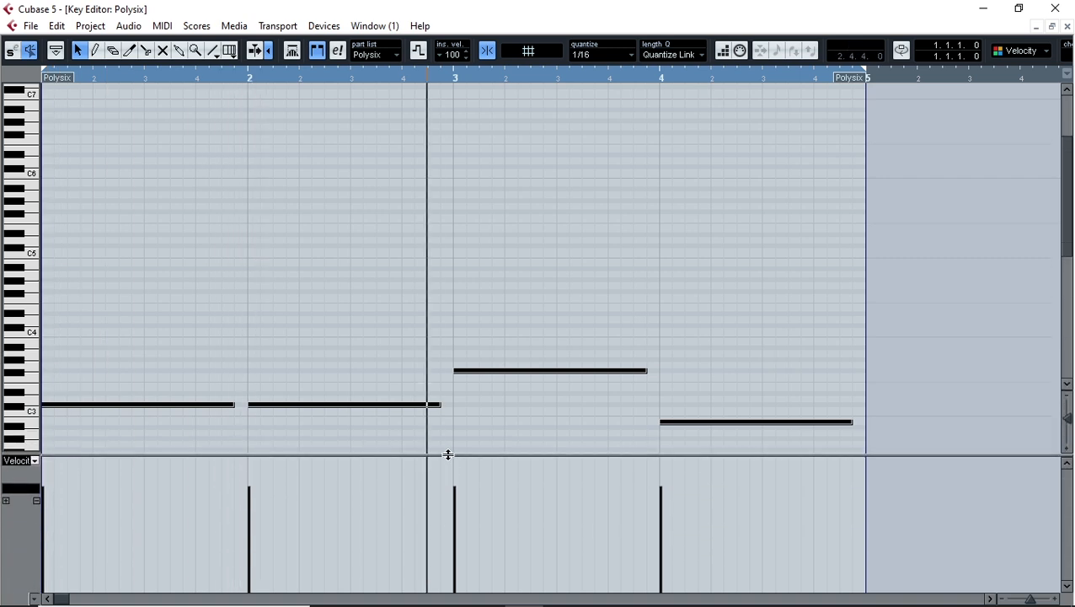
scroll(360, 271, down, 5)
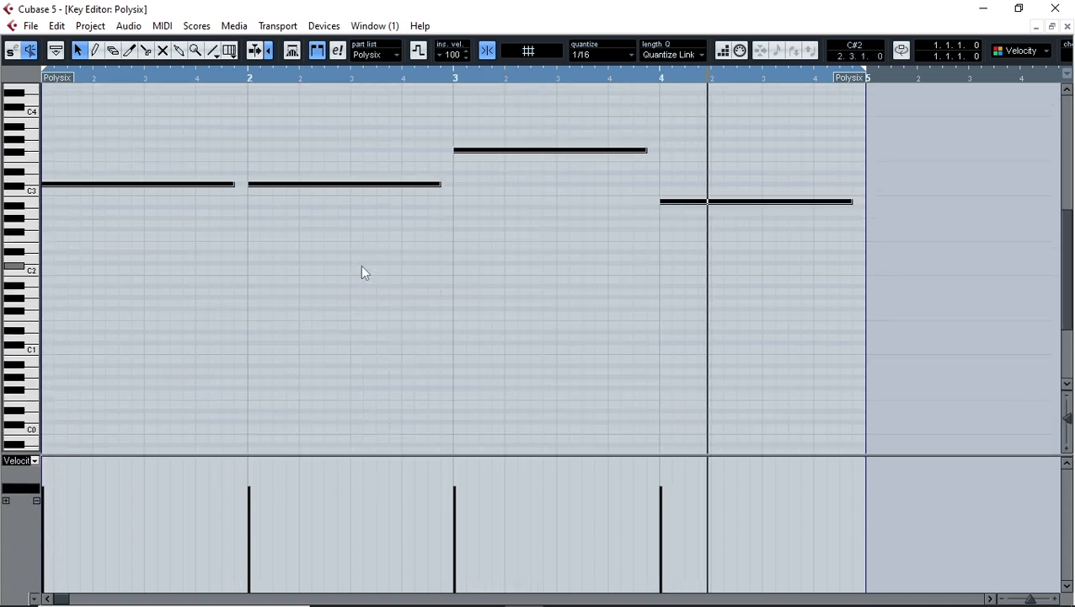
key(shift+Down)
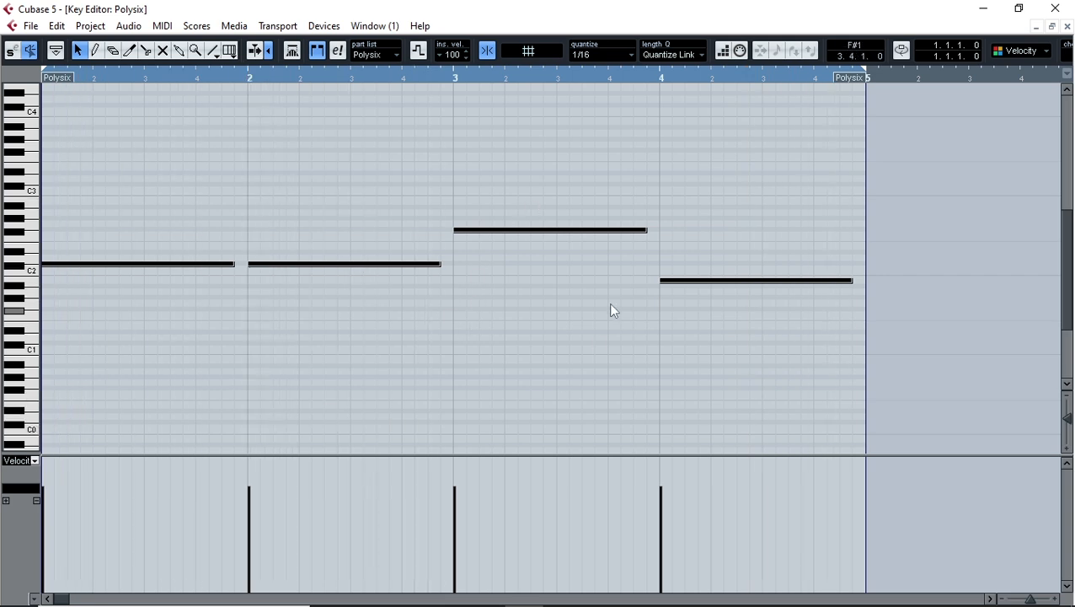
drag(43, 529, 663, 548)
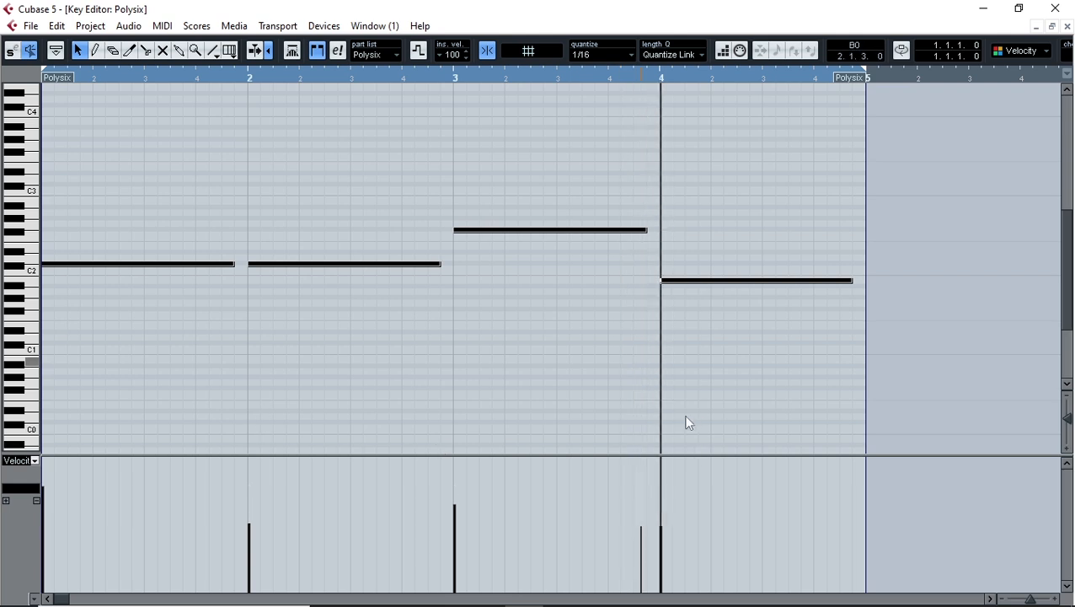
click(1066, 26)
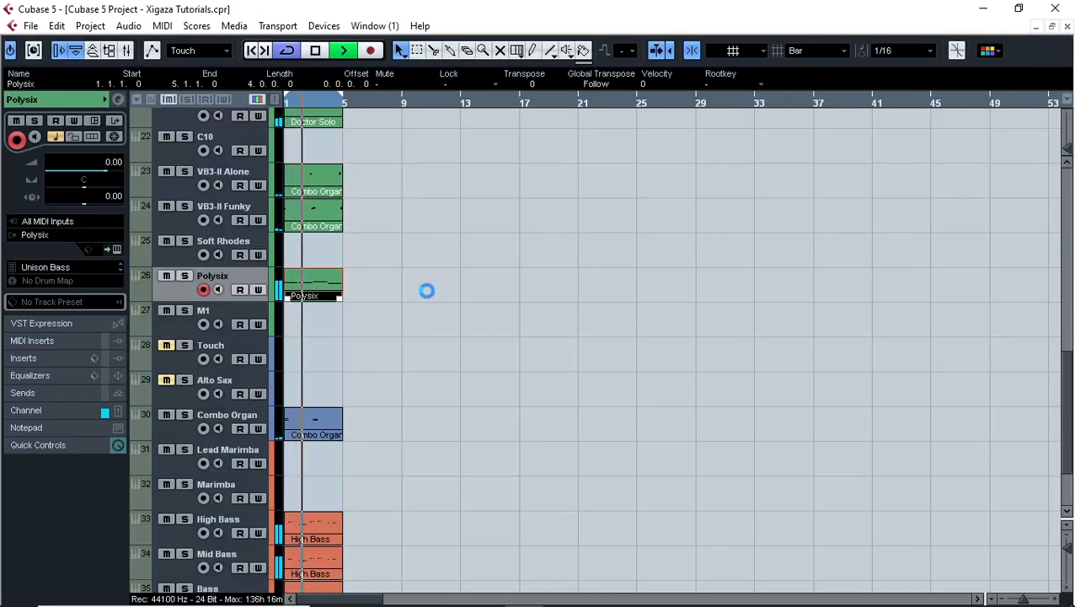
Examine the Kick track's channel settings and its SSLEQ Stereo insert, then return to the maximized project window.
scroll(465, 235, up, 10)
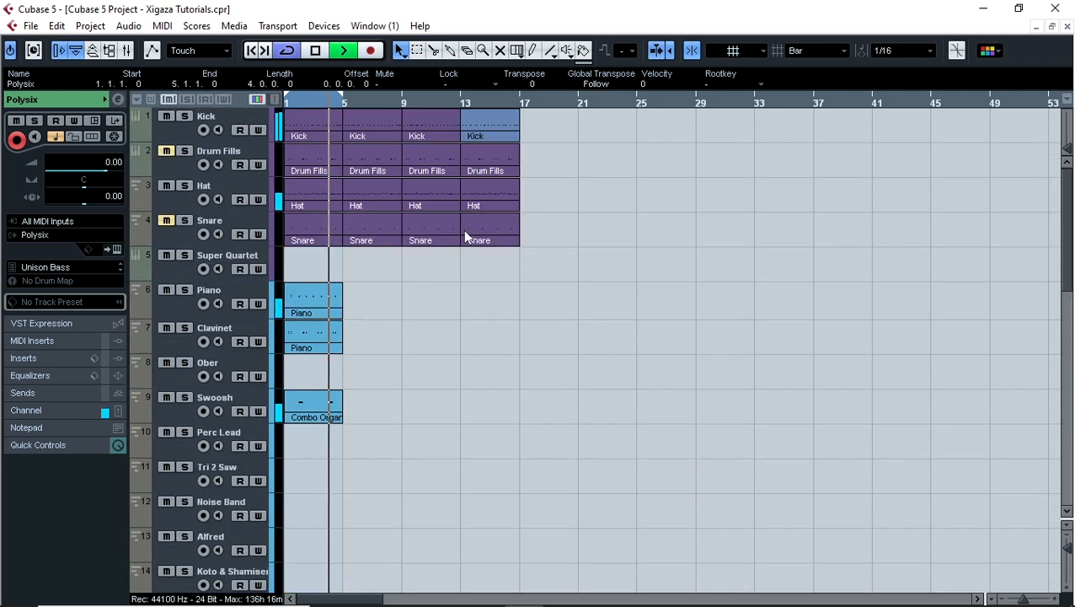
click(222, 113)
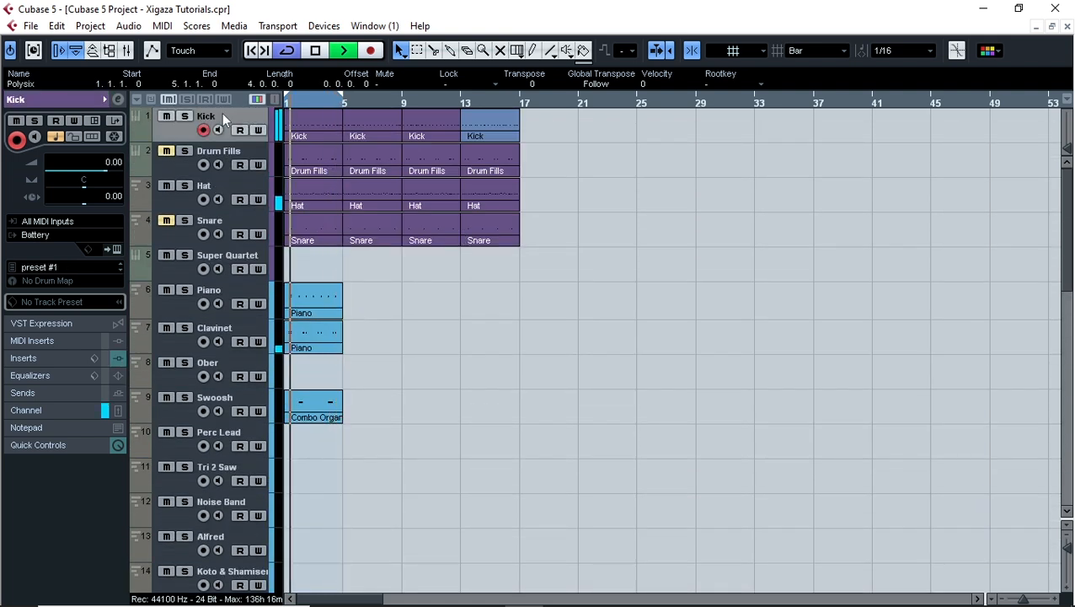
click(119, 100)
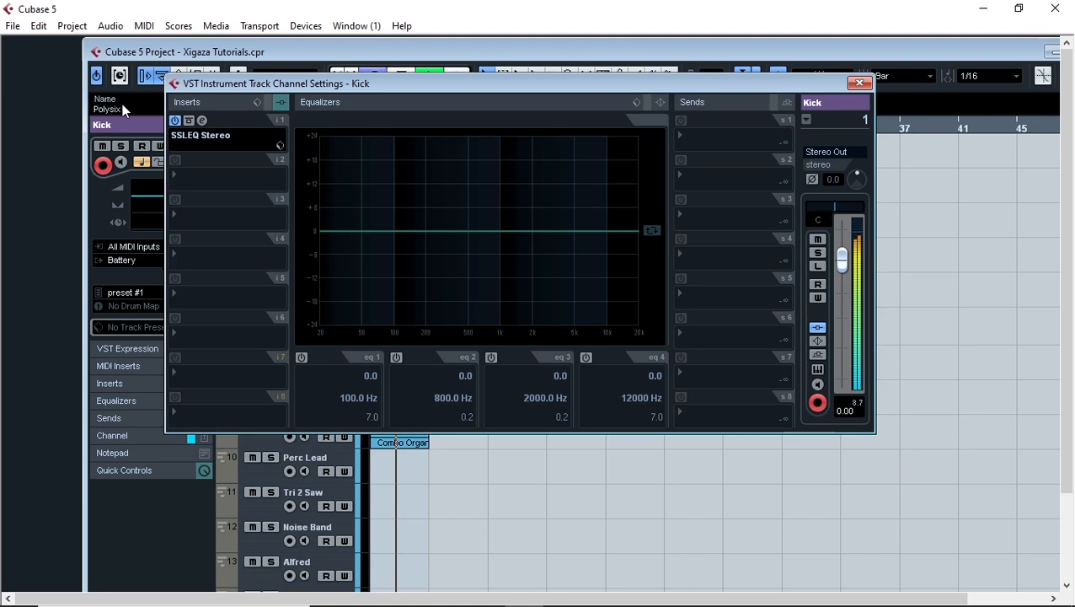
click(202, 122)
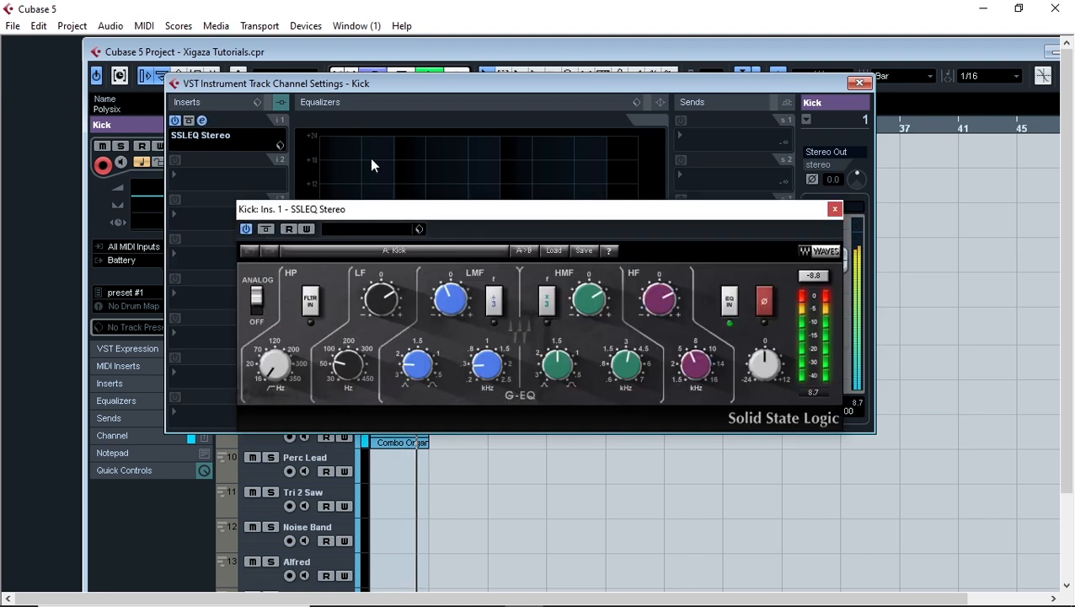
click(834, 209)
click(859, 82)
double_click(533, 51)
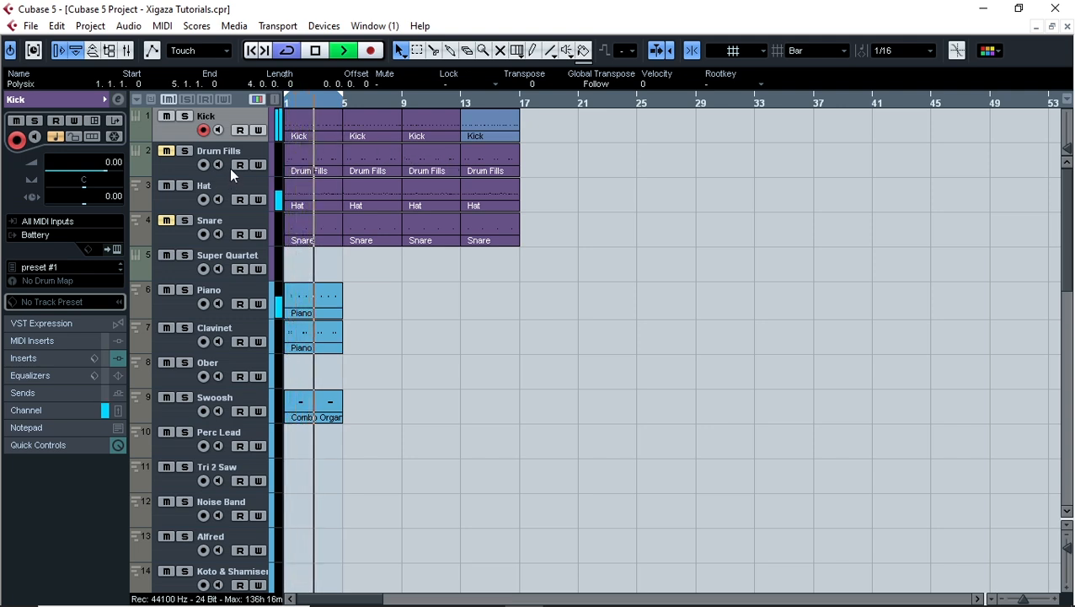
Solo the Kick track, replace it with an audio track holding its rendered audio for 16 bars, and rename that track Kick.
right_click(216, 149)
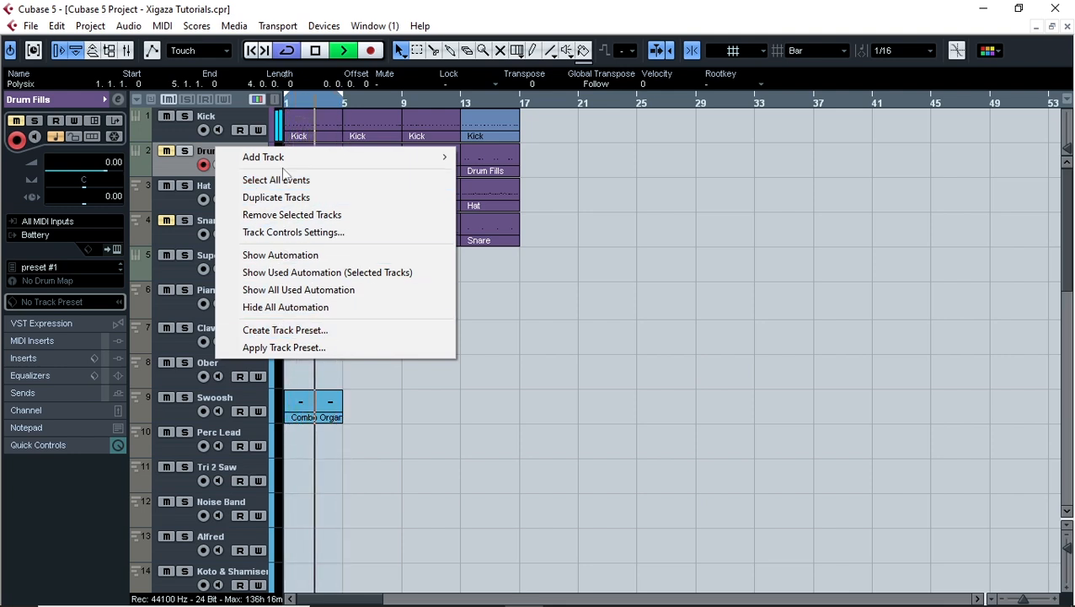
click(552, 27)
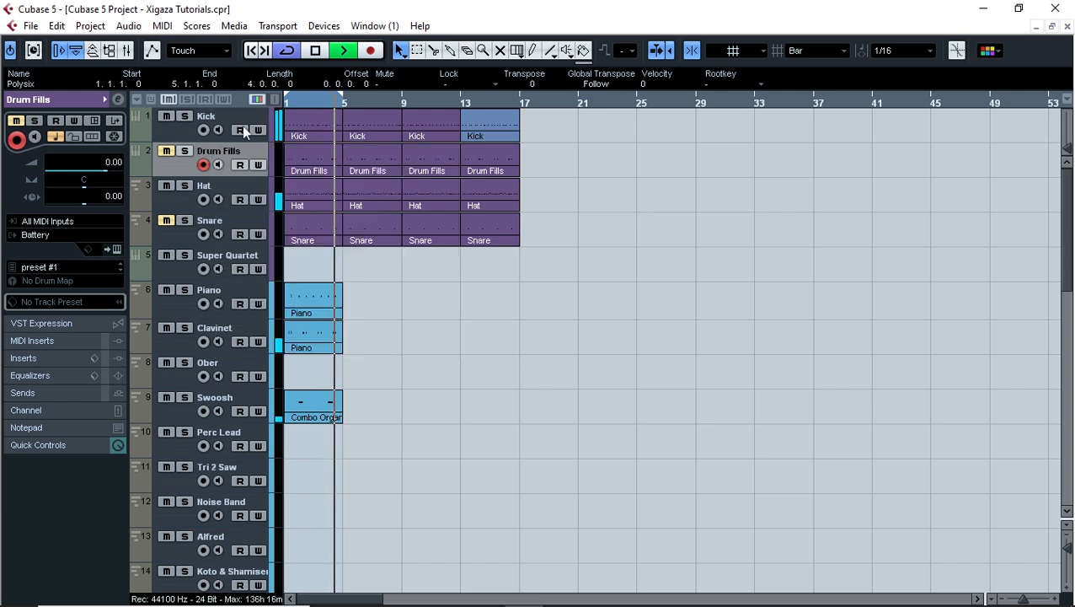
click(182, 119)
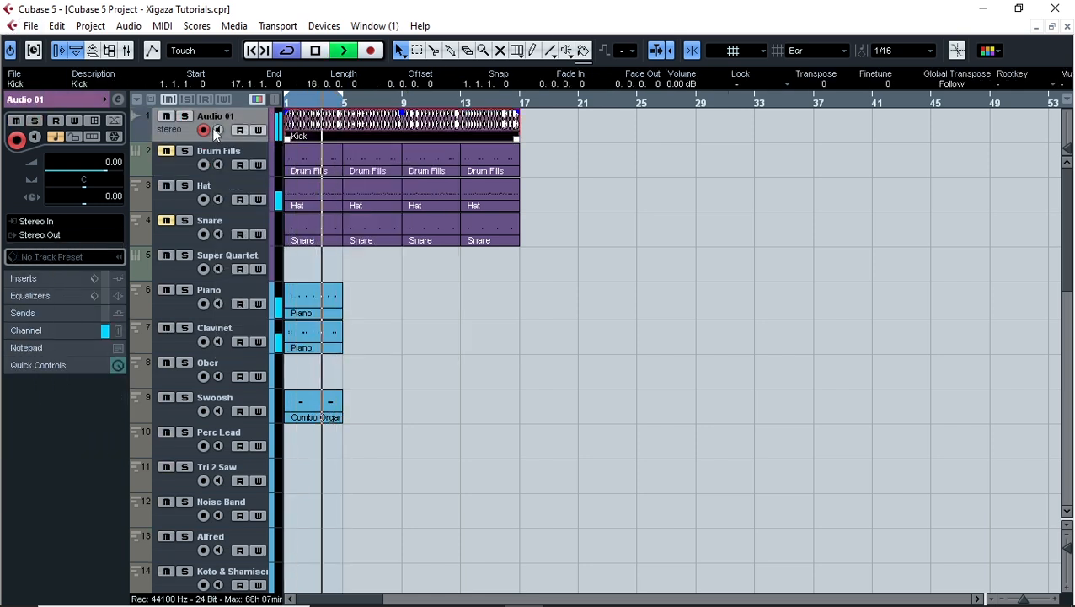
double_click(216, 117)
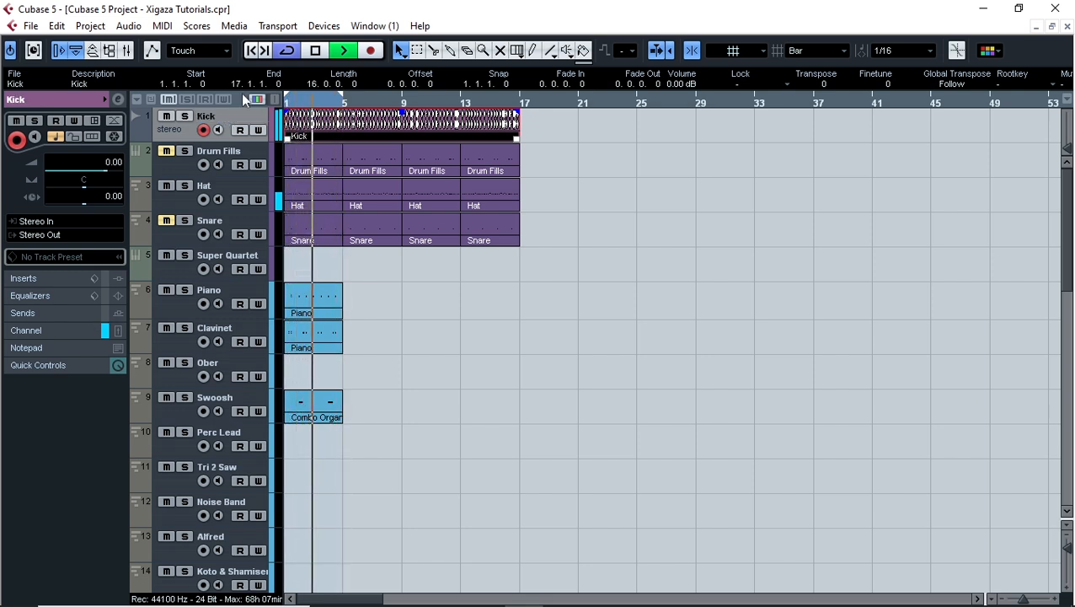
Check the new Kick audio channel in the mixer, then close the mixer.
key(F3)
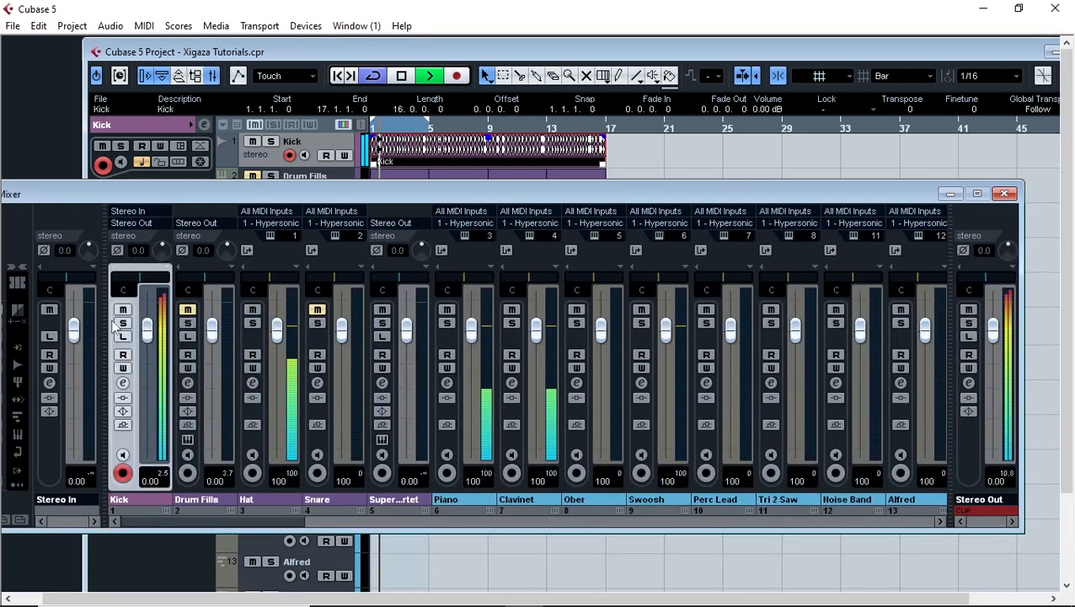
click(123, 384)
click(123, 383)
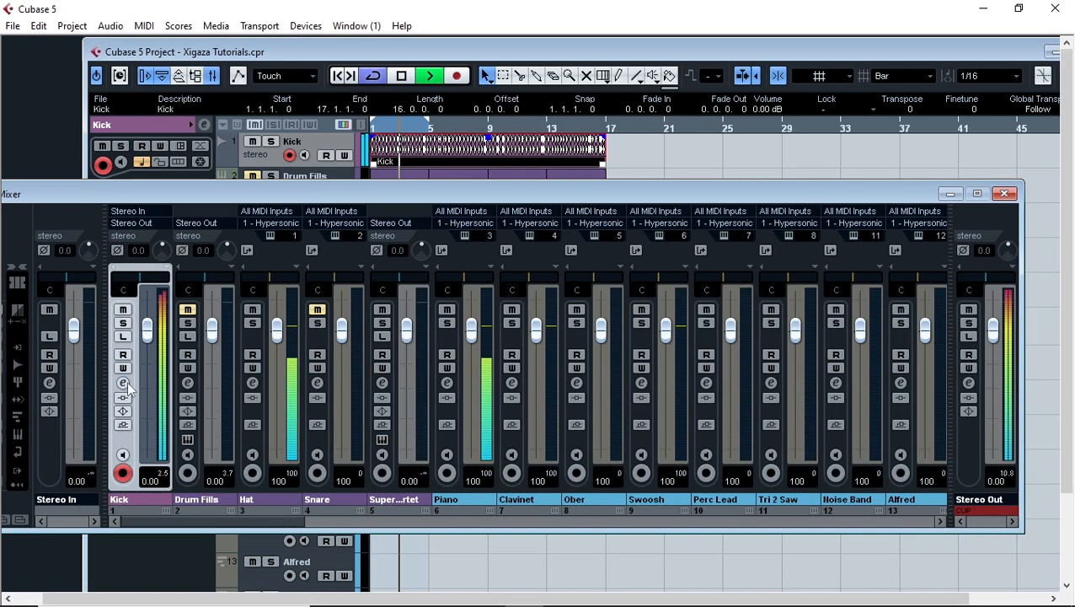
key(F3)
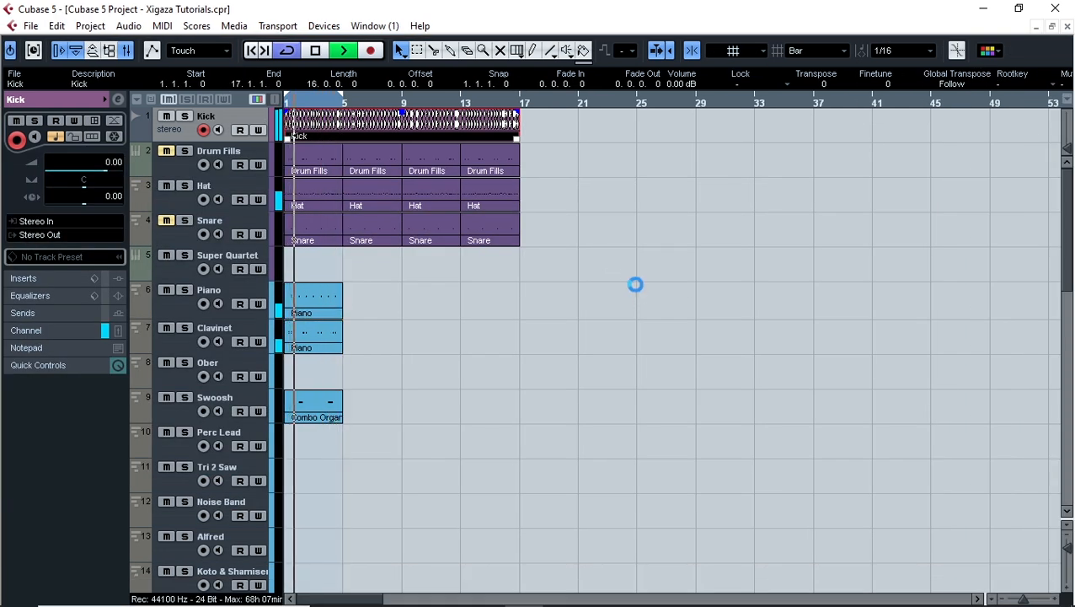
scroll(581, 284, down, 5)
scroll(583, 285, up, 5)
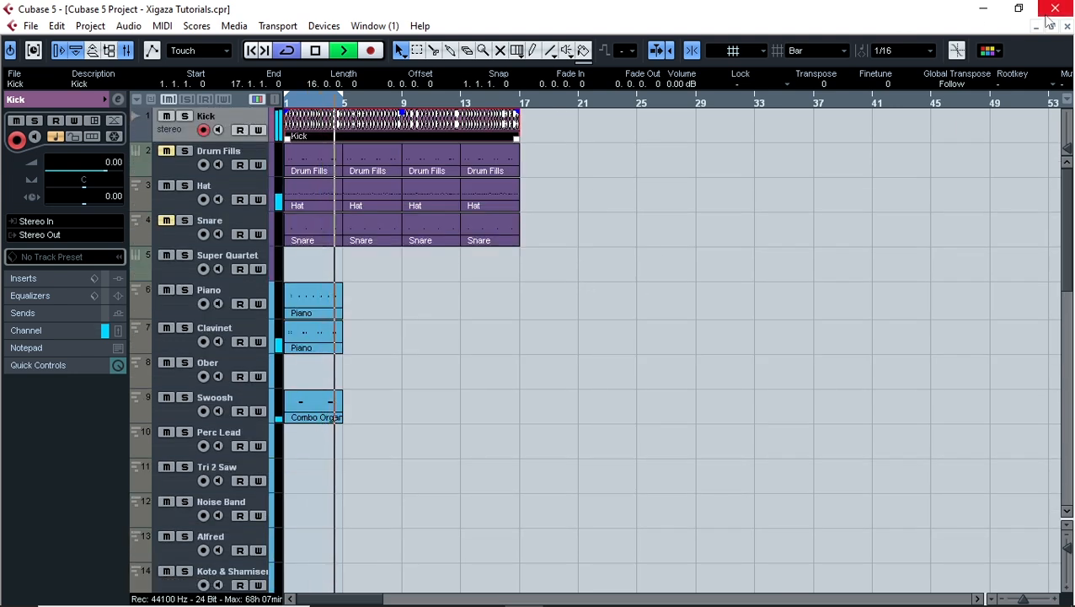
key(alt)
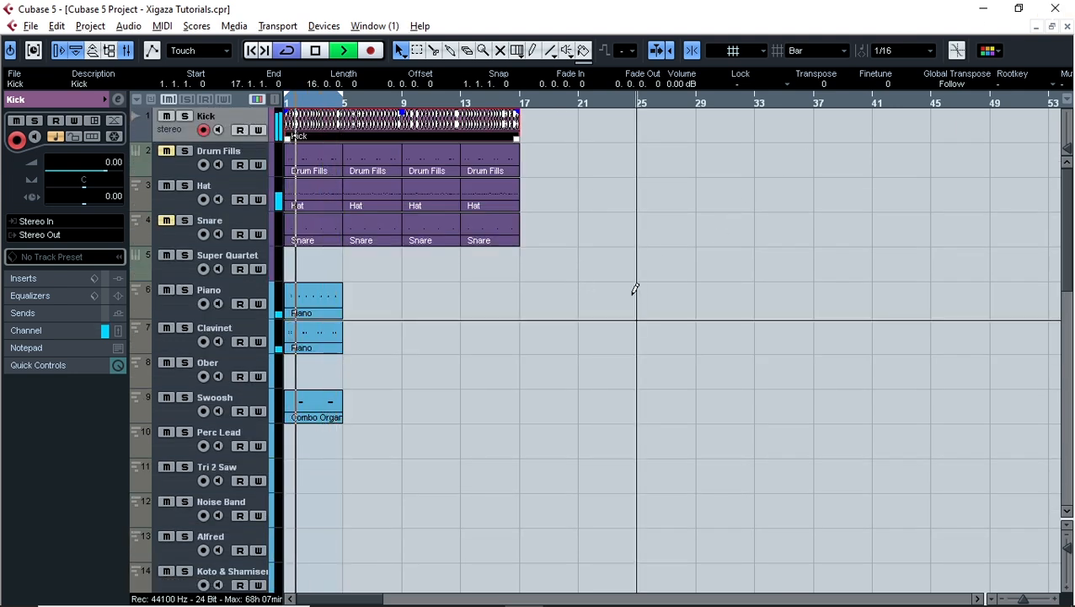
Look through the whole track list, from the Kick down to the basses, to review which tracks hold parts.
key(alt+Tab)
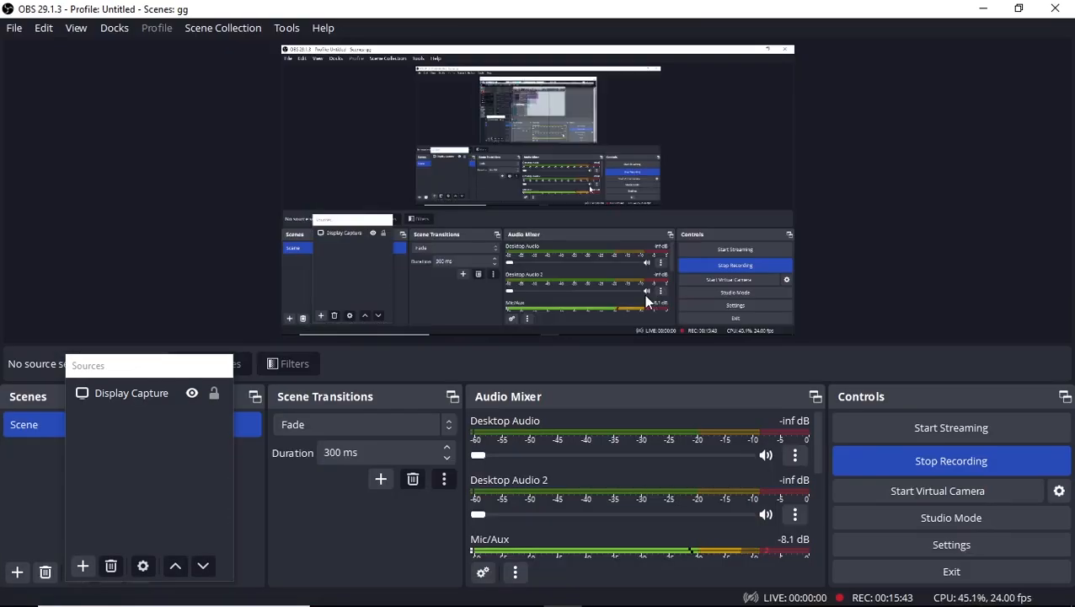
key(alt+Tab)
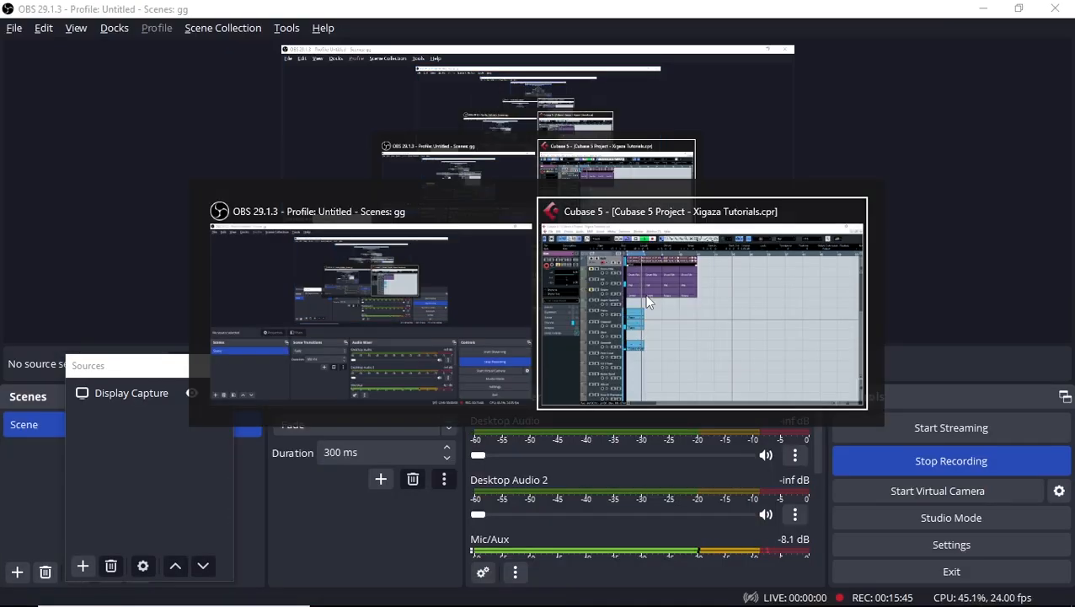
scroll(405, 218, down, 8)
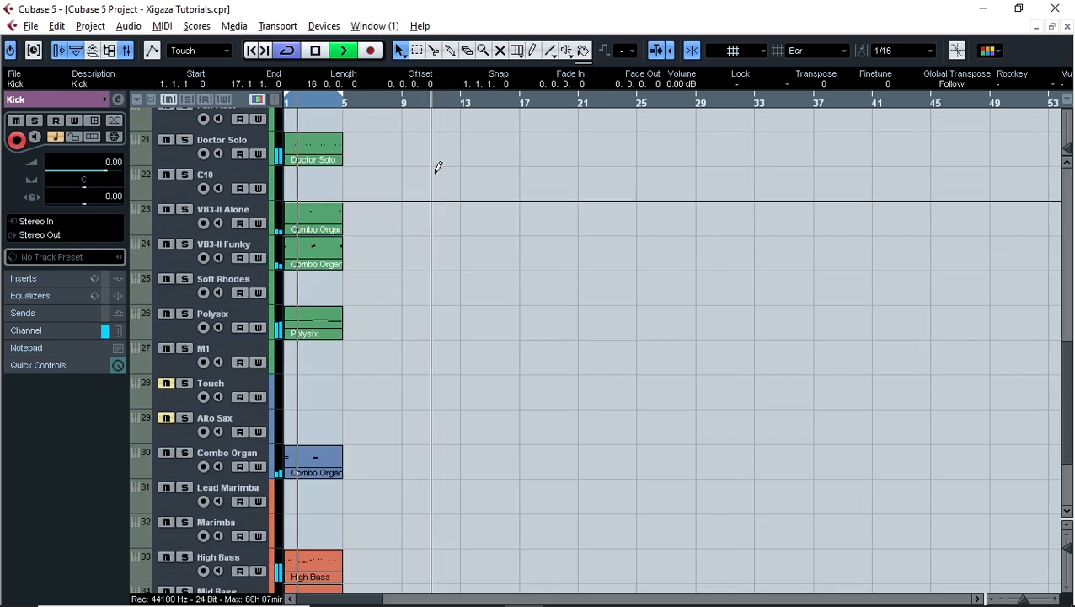
scroll(436, 167, up, 10)
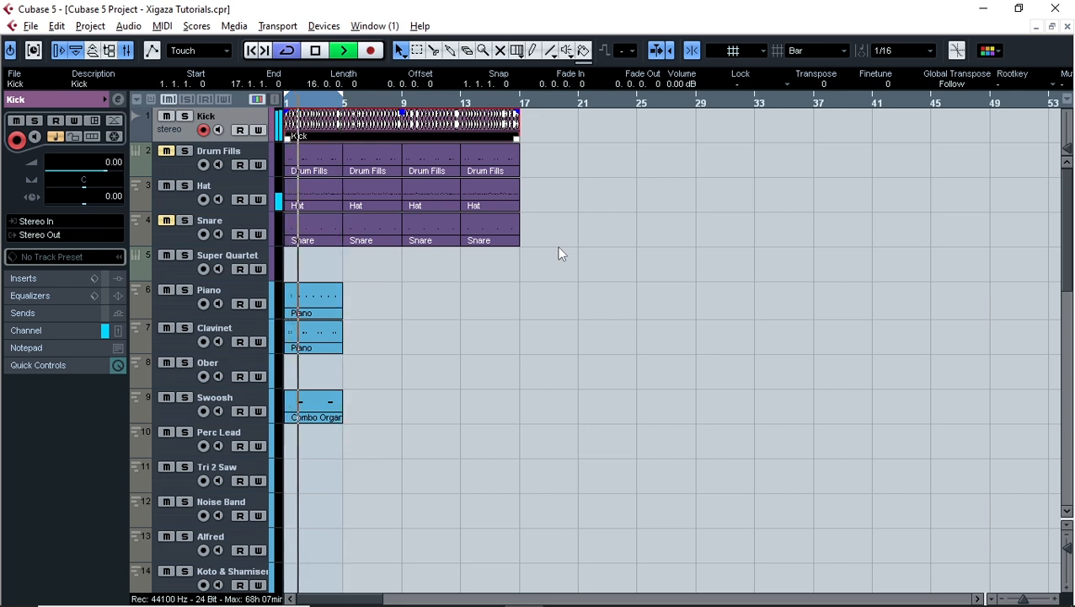
scroll(509, 350, down, 10)
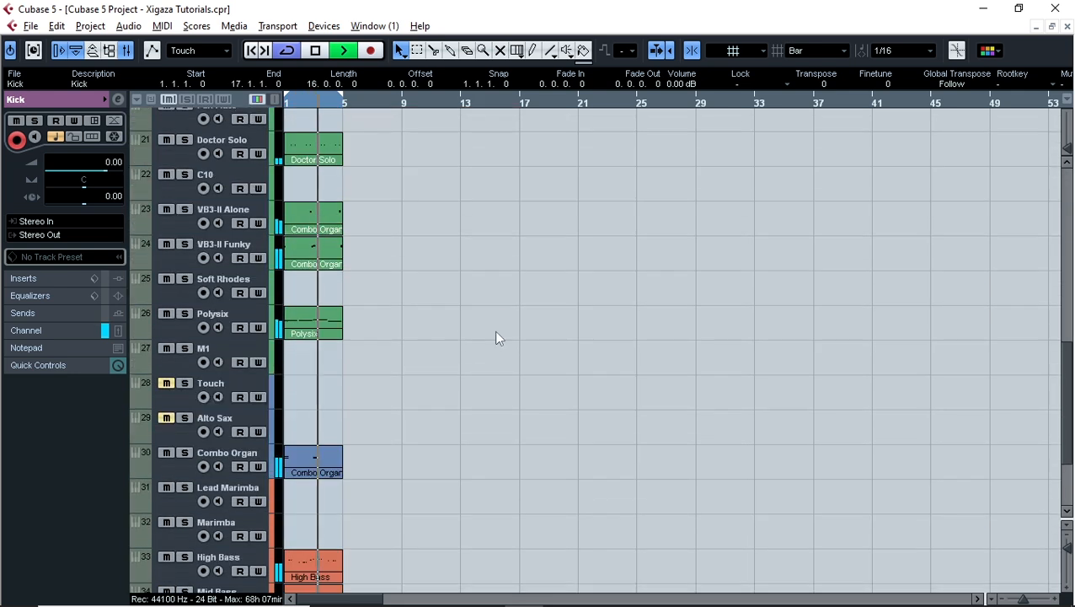
scroll(498, 325, down, 4)
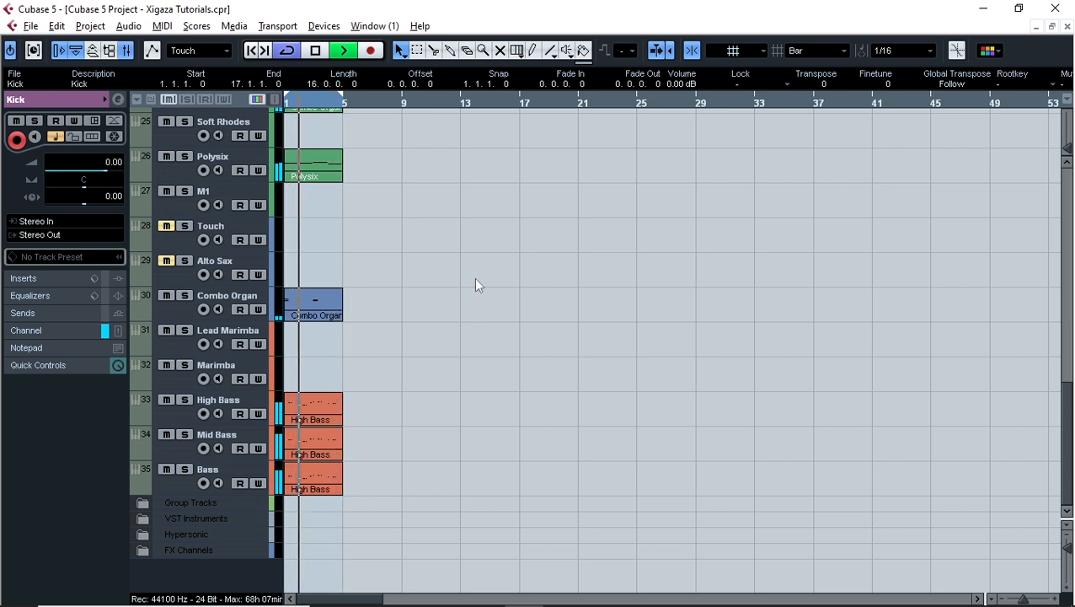
scroll(407, 282, up, 8)
scroll(406, 282, up, 6)
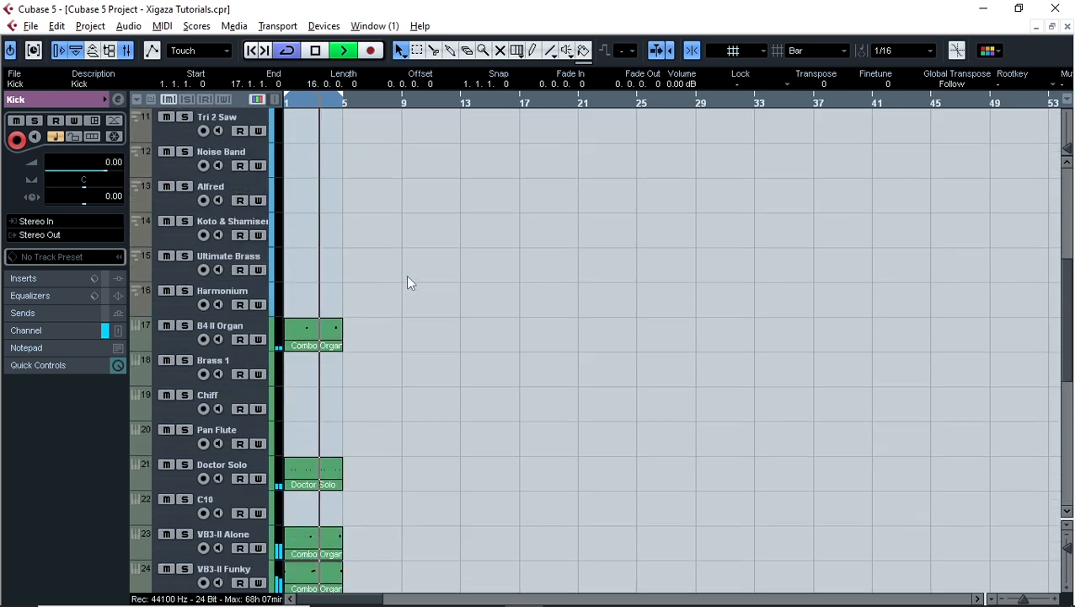
scroll(406, 283, down, 14)
scroll(405, 282, up, 20)
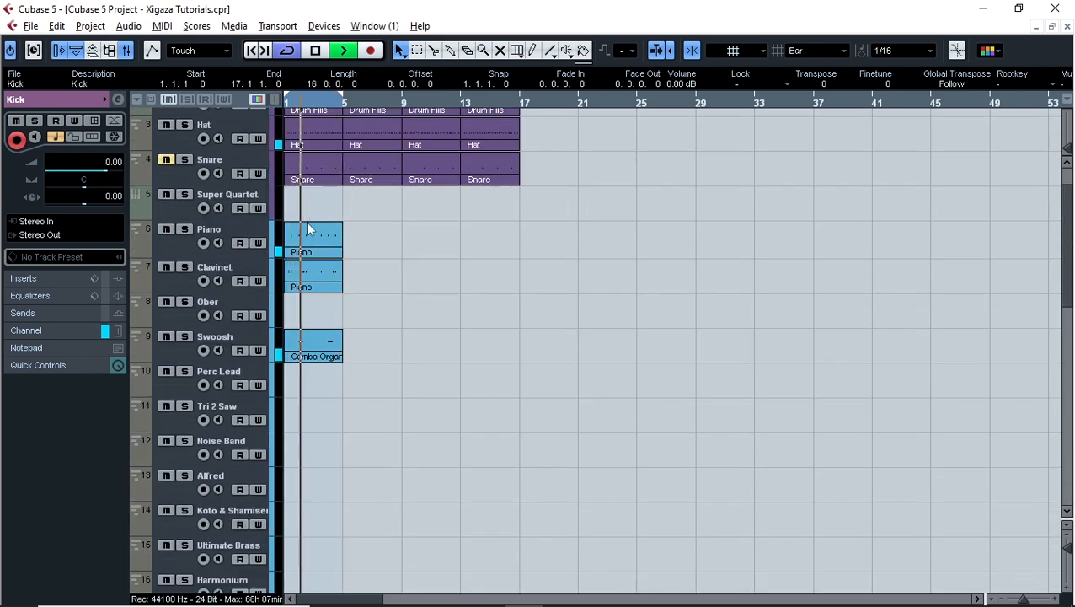
Duplicate the Piano track's four-bar part and move the copy to the start of the Marimba track at bar 1.
click(310, 242)
key(ctrl+d)
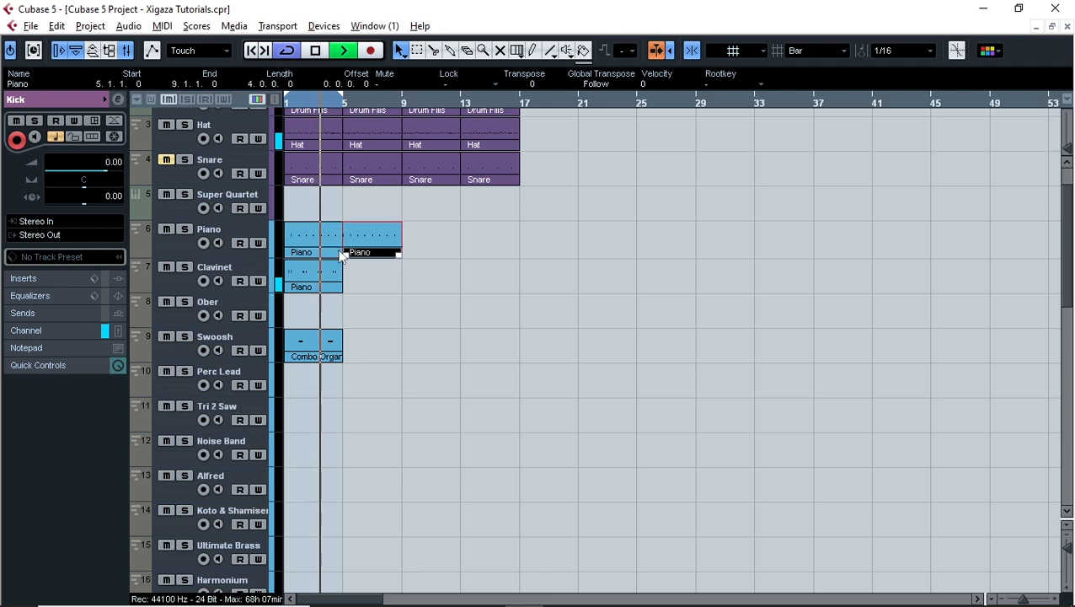
drag(388, 256, 403, 497)
scroll(512, 331, down, 7)
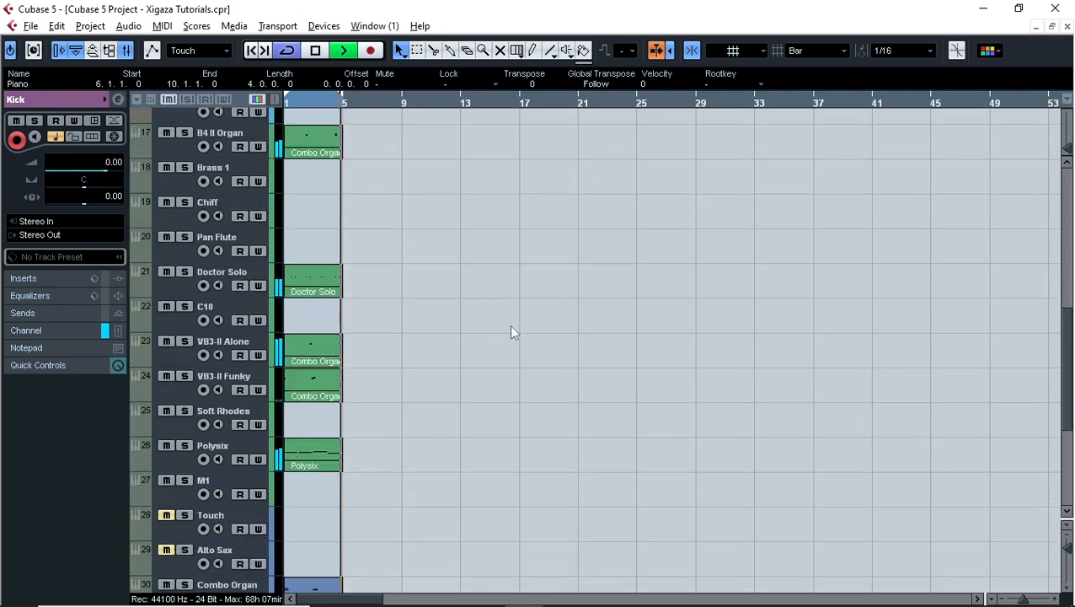
scroll(395, 190, up, 2)
scroll(395, 191, up, 1)
drag(389, 217, 421, 603)
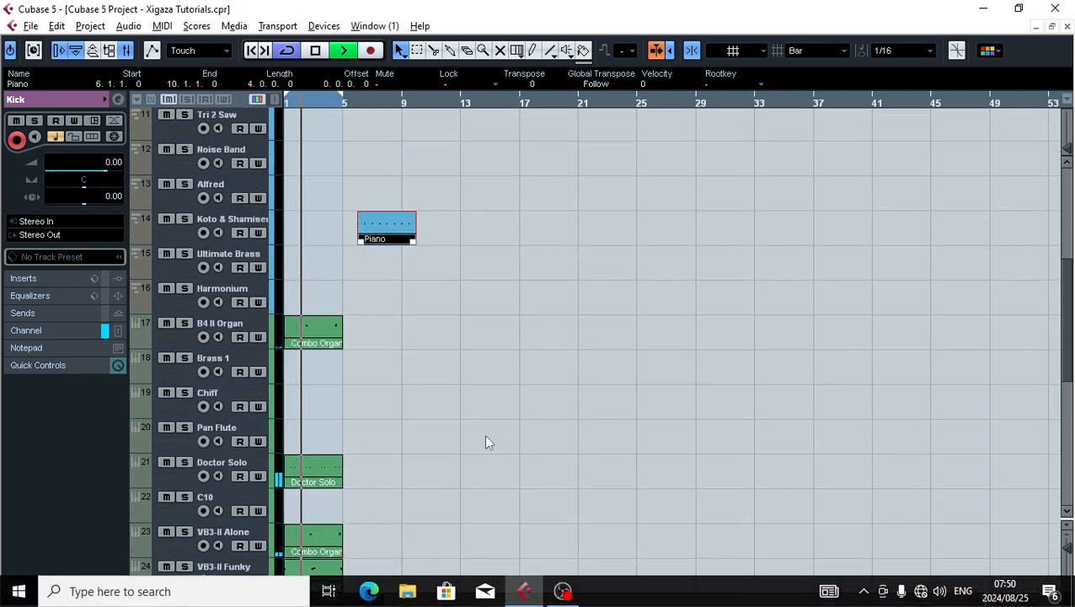
scroll(484, 433, down, 5)
scroll(473, 404, up, 10)
scroll(465, 397, down, 4)
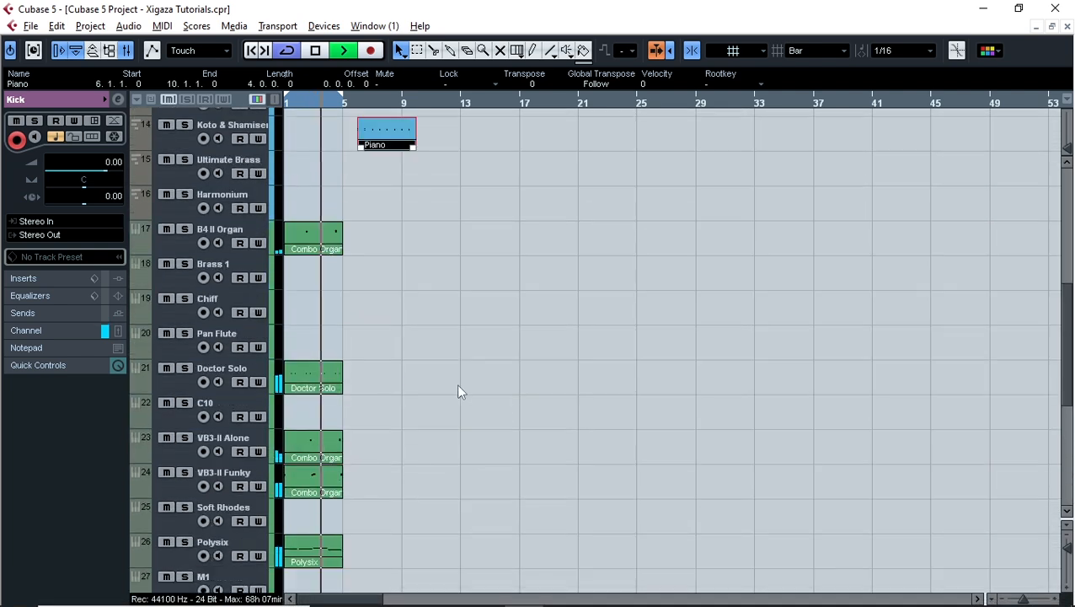
drag(389, 149, 408, 441)
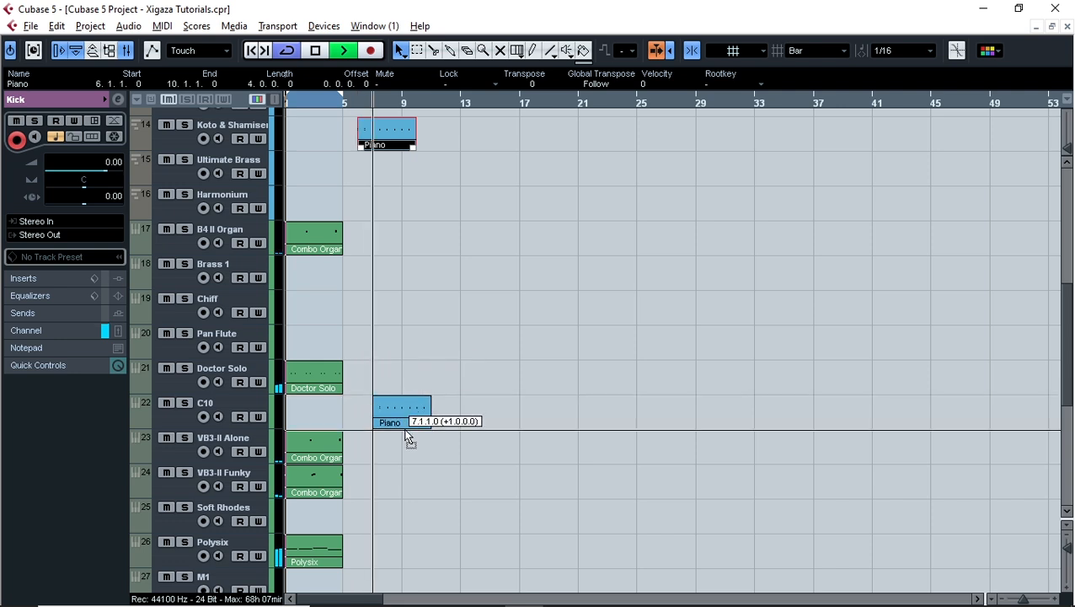
scroll(431, 379, down, 4)
drag(396, 137, 307, 479)
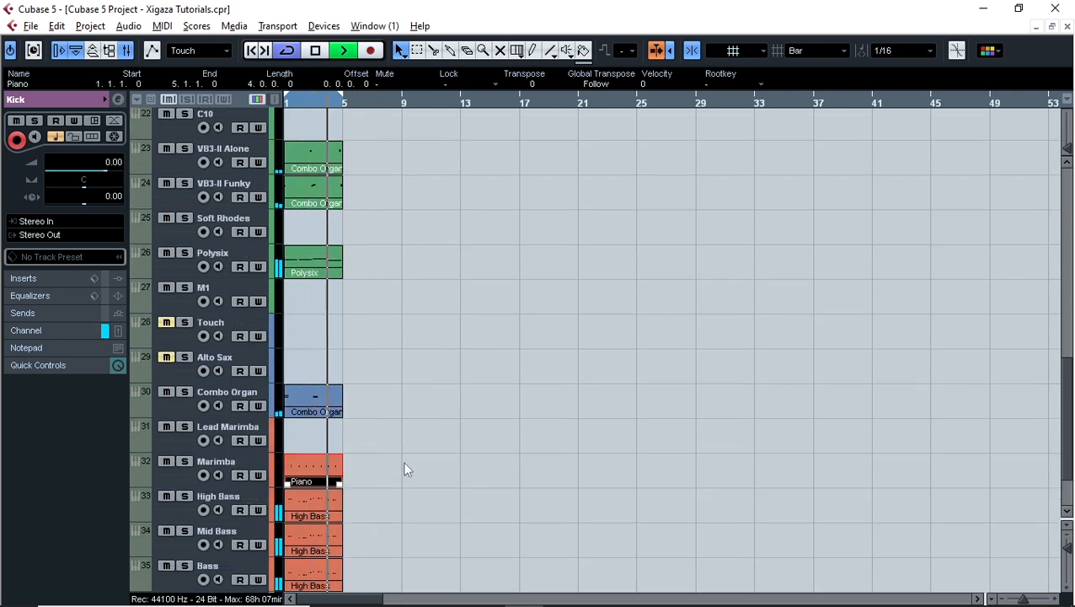
Open the copied Marimba part in the Key Editor and transpose all its notes up one octave.
double_click(325, 470)
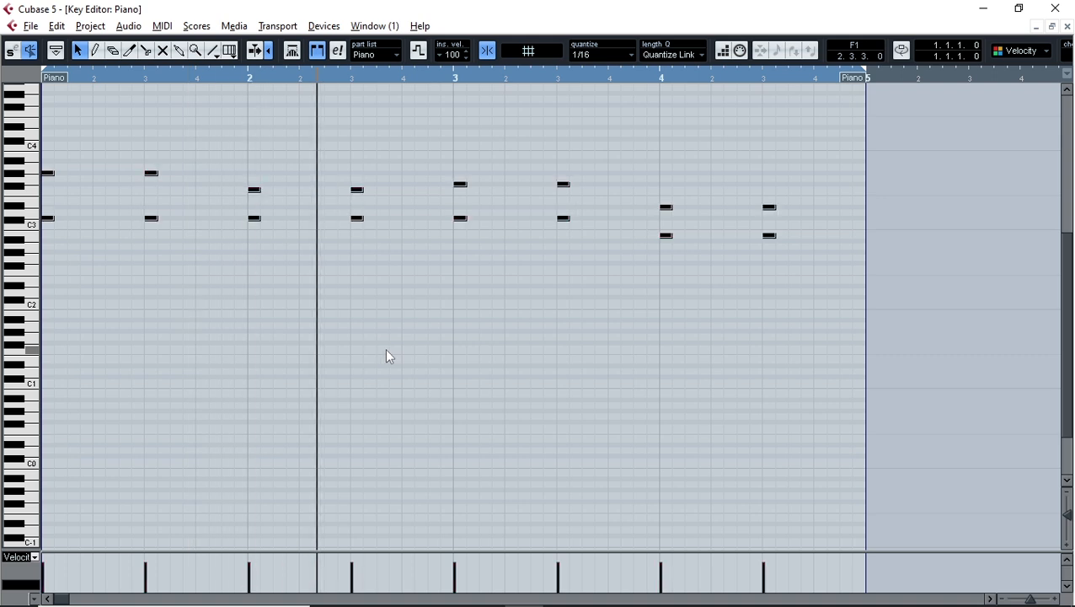
key(shift+Up)
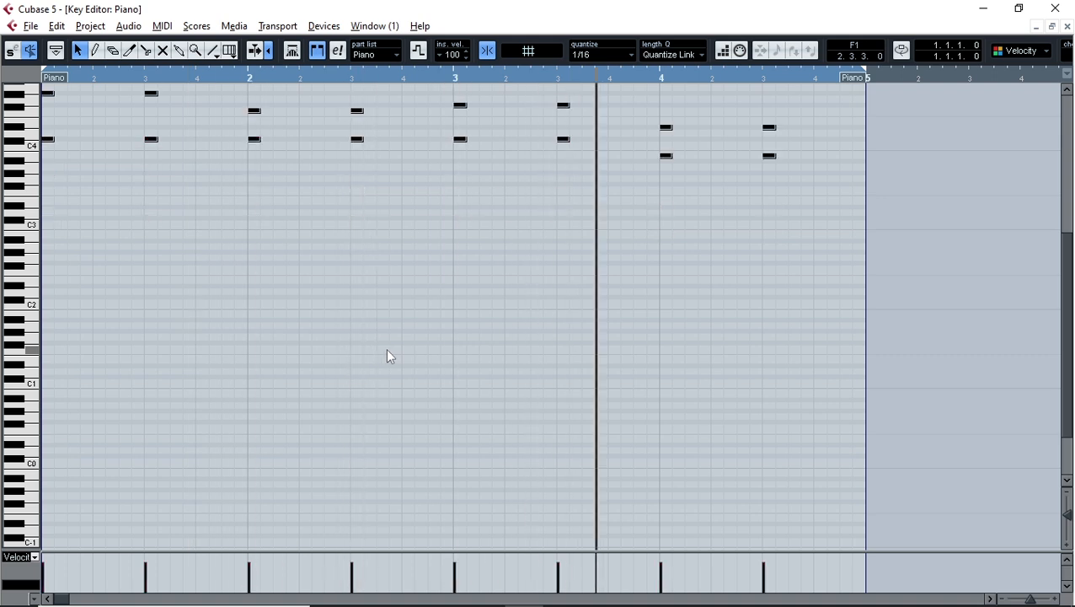
scroll(389, 349, up, 5)
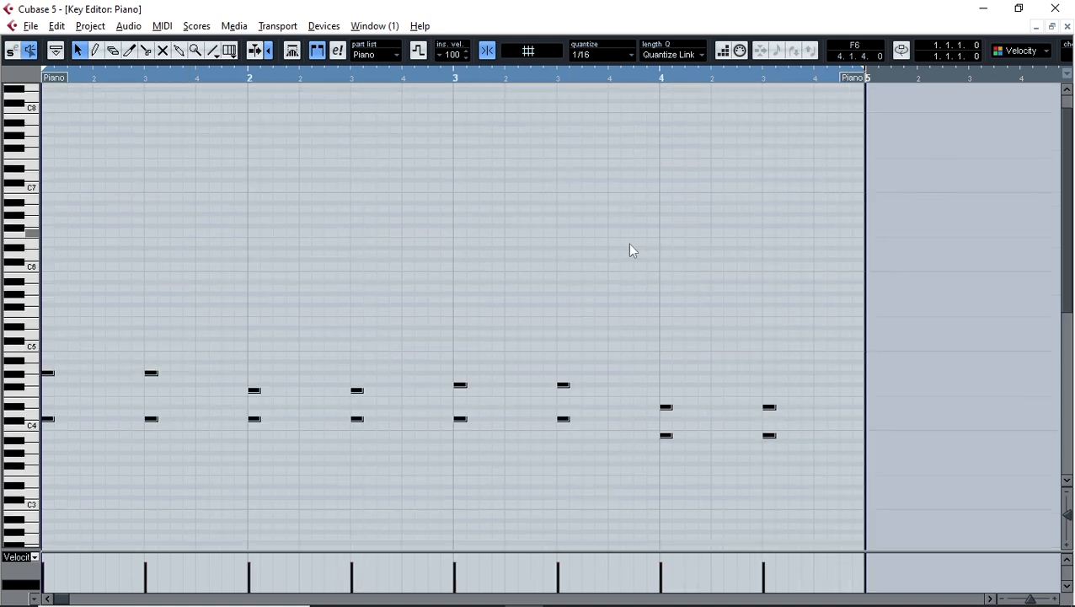
scroll(627, 244, down, 3)
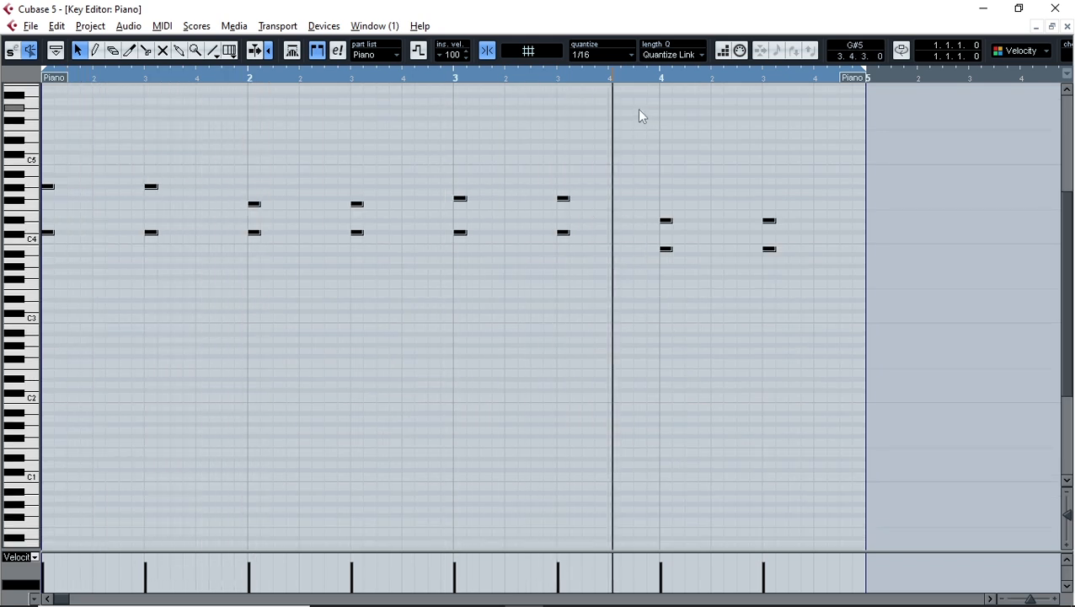
Set the quantize value to 1/32 and shorten all the Marimba notes to thirty-second notes.
click(613, 54)
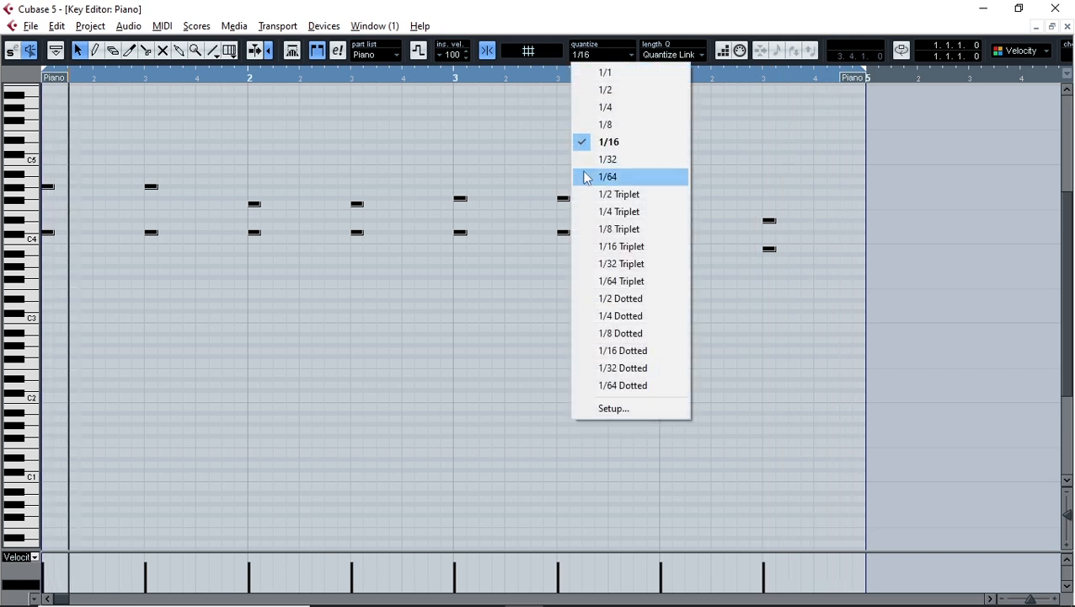
click(608, 159)
drag(772, 146, 49, 293)
click(49, 294)
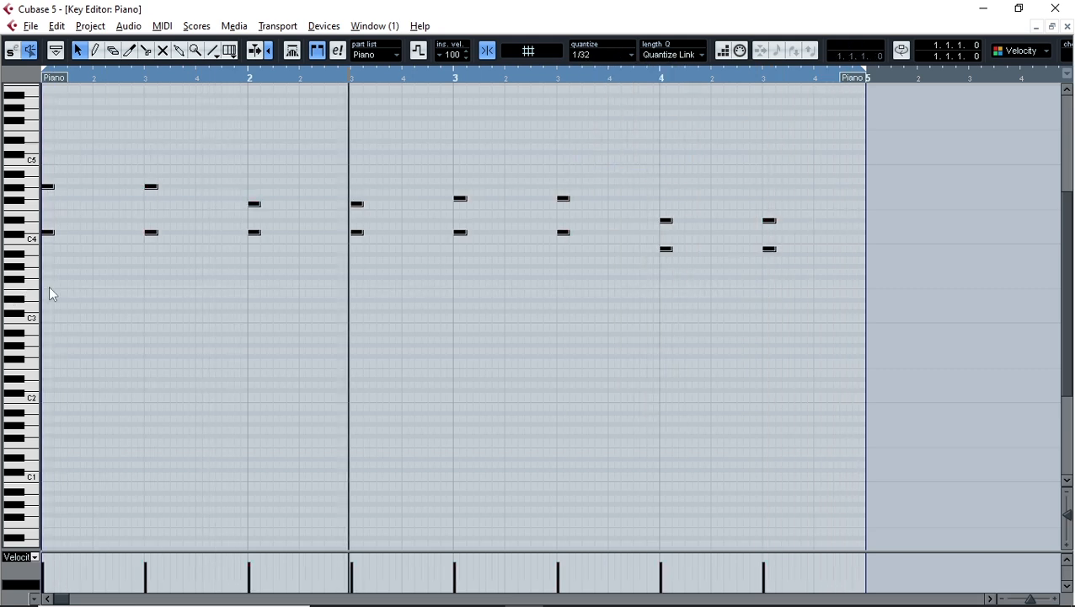
drag(157, 187, 150, 186)
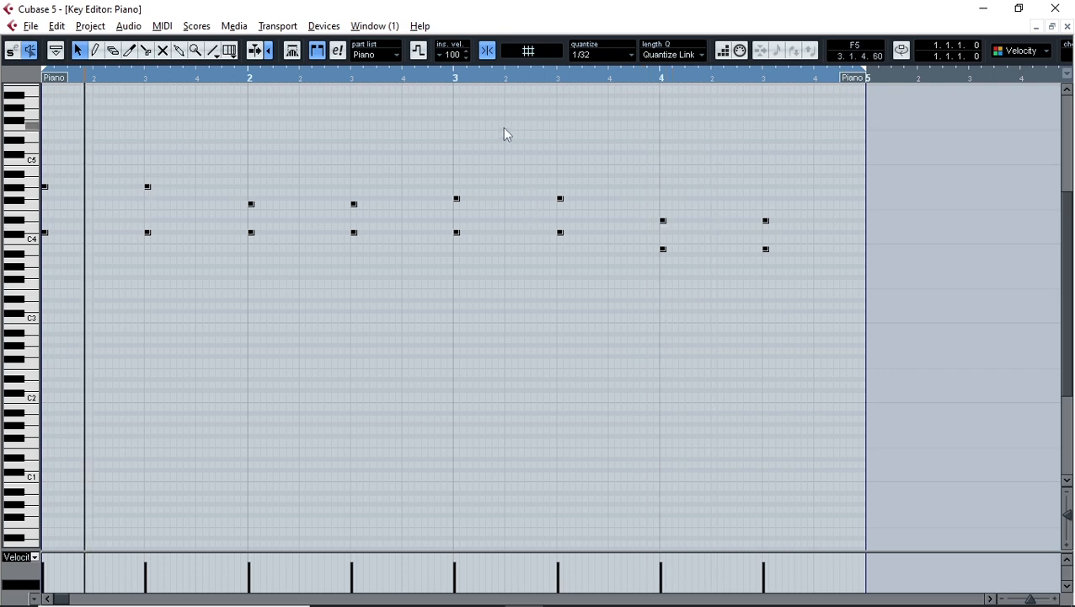
Set the quantize value to 1/16 and nudge all the Marimba notes one beat later.
click(599, 54)
click(605, 143)
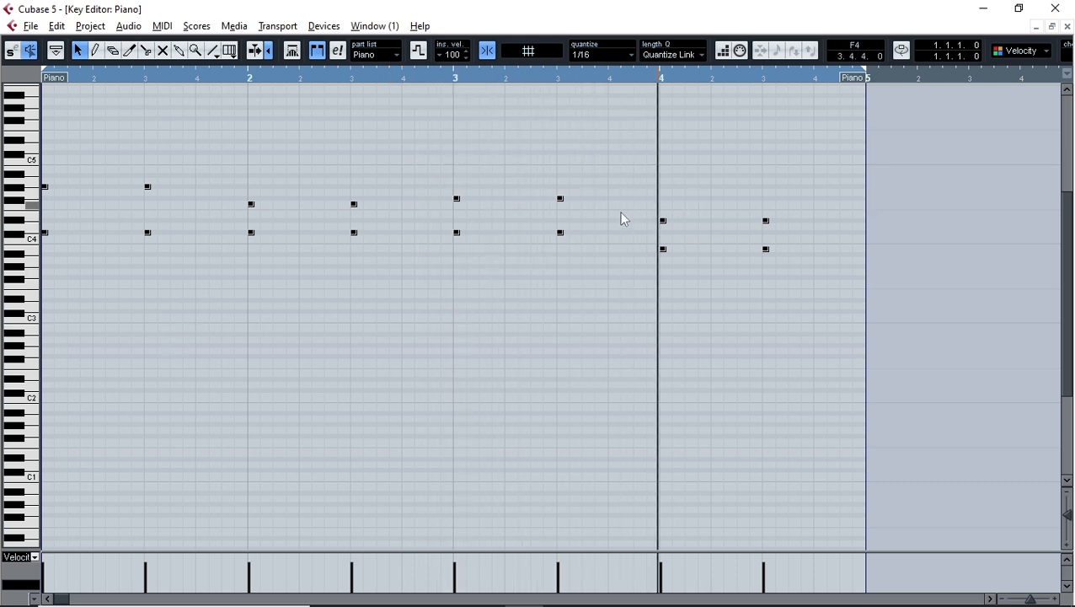
key(ctrl+Right)
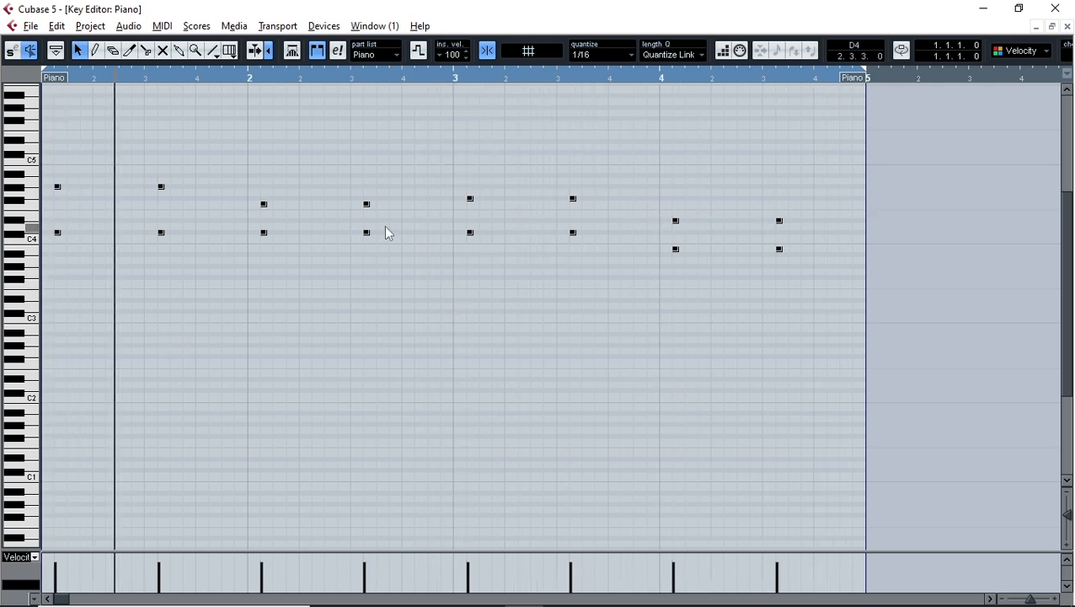
key(ctrl+Right)
key(ctrl+Right)
key(ctrl+Right)
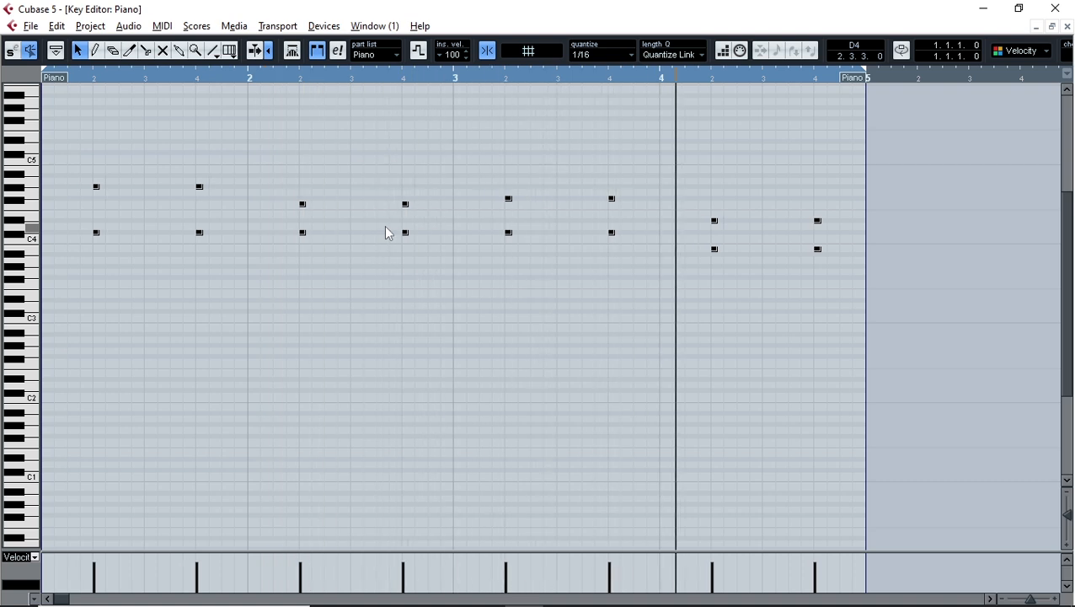
Try the Marimba notes at other sixteenth-note offsets and return them to beats 2 and 4 of each bar.
key(ctrl+Right)
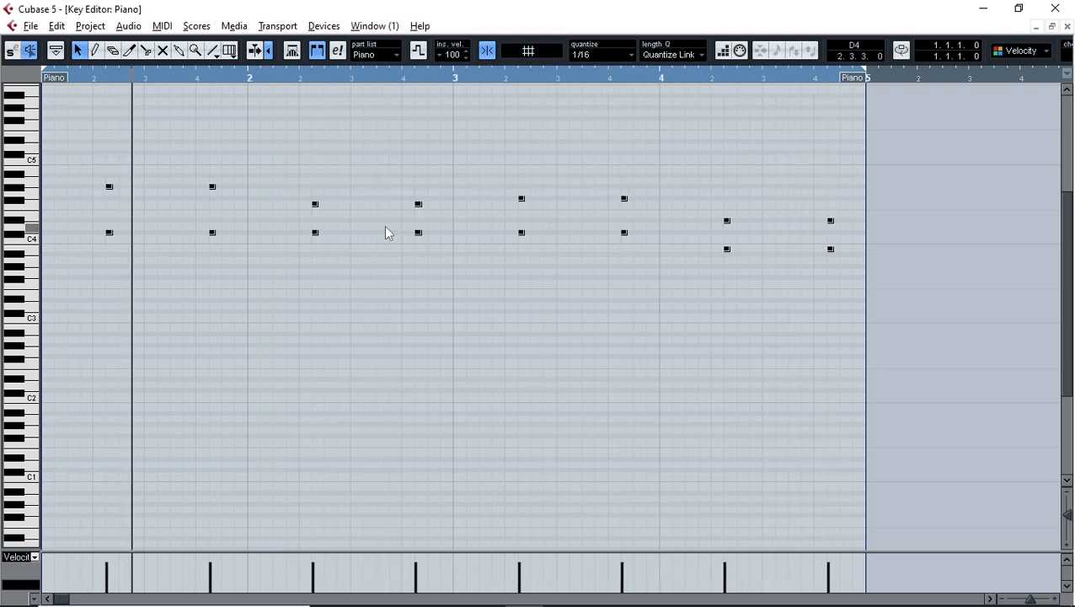
key(ctrl+Right)
key(ctrl+Right)
key(ctrl+Right)
key(ctrl+Right)
key(ctrl+Right)
key(ctrl+Right)
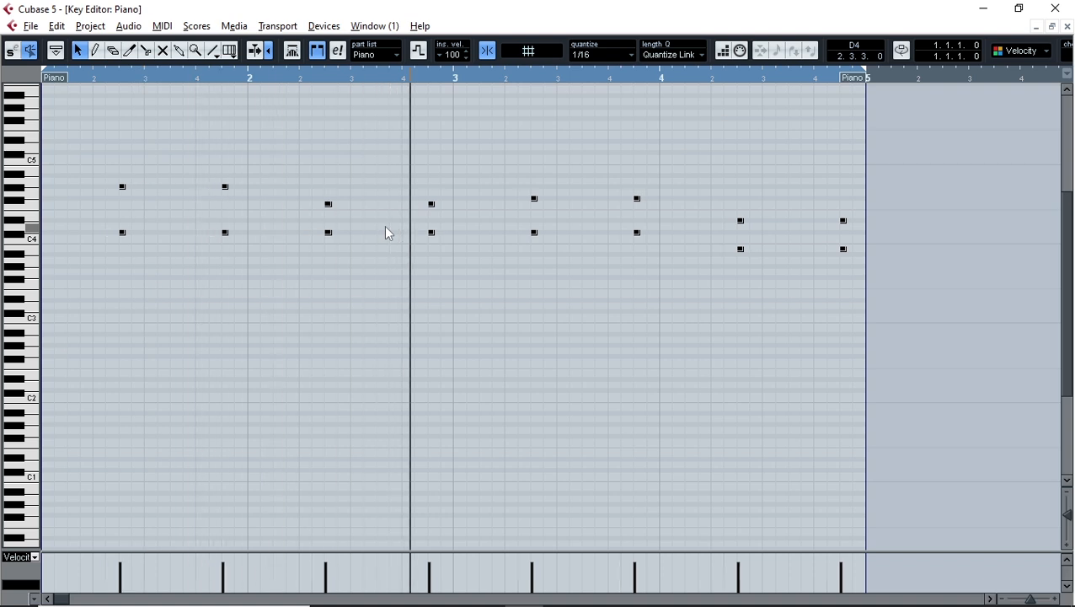
key(ctrl+Left)
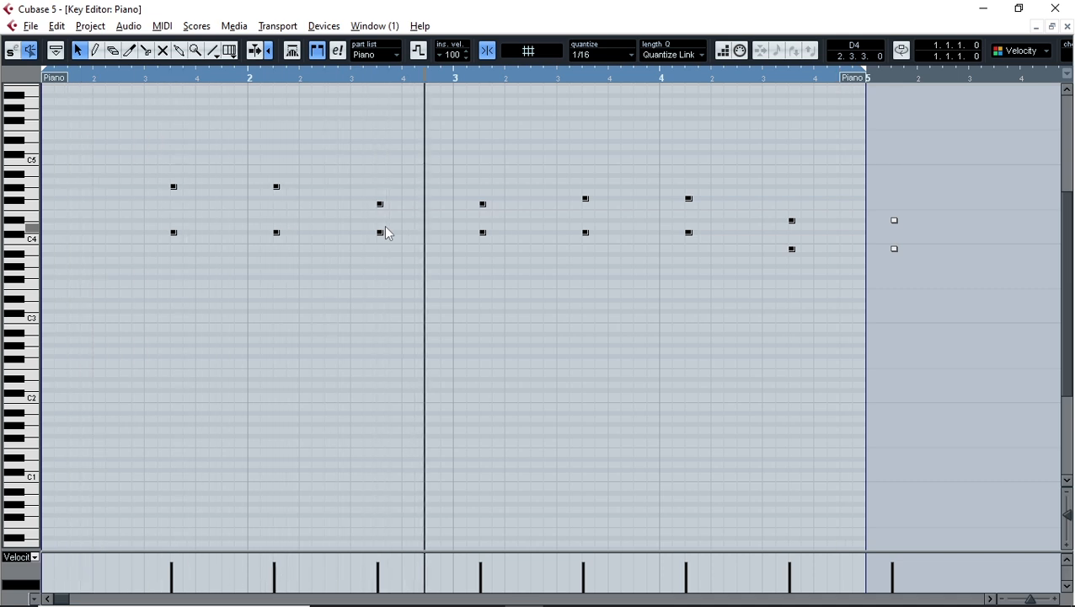
key(ctrl+Left)
key(ctrl+Left)
key(ctrl+Left)
key(ctrl+Left)
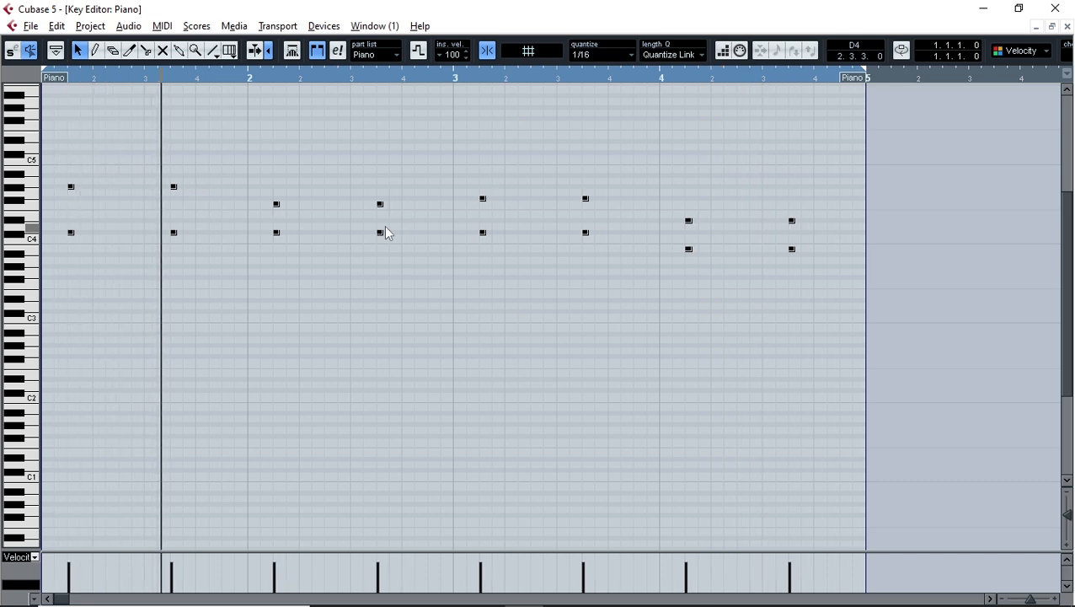
key(ctrl+Right)
key(ctrl+Right)
key(ctrl+Right)
key(ctrl+Left)
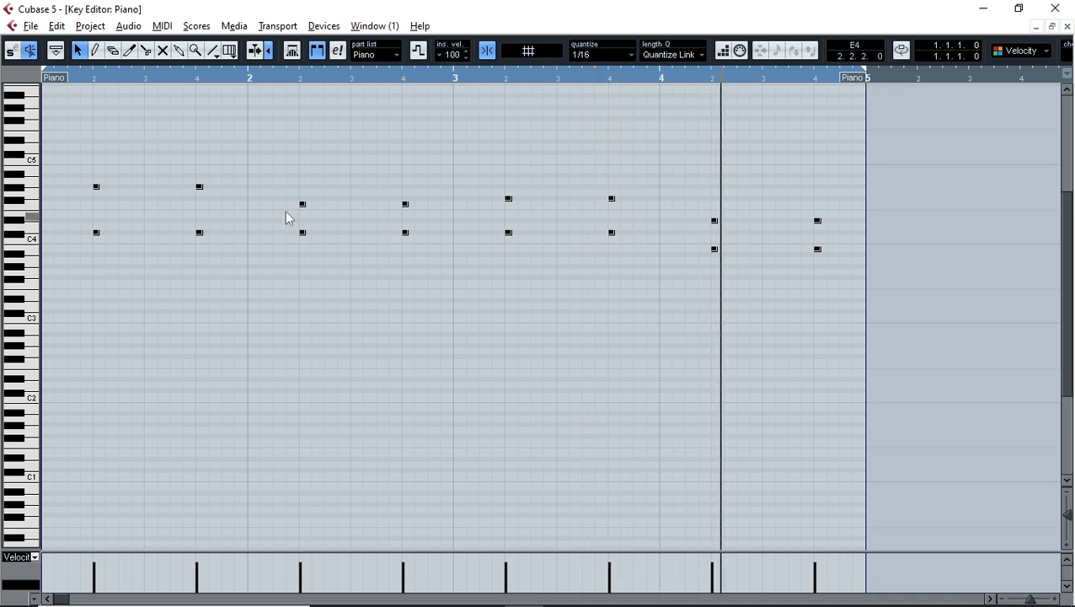
Delete the beat-4 chords in all four bars of the Marimba part, keeping the beat-2 chords, and close the Key Editor.
drag(249, 154, 174, 287)
key(Delete)
drag(393, 182, 428, 255)
key(Delete)
key(Delete)
drag(645, 178, 588, 252)
click(56, 25)
click(57, 27)
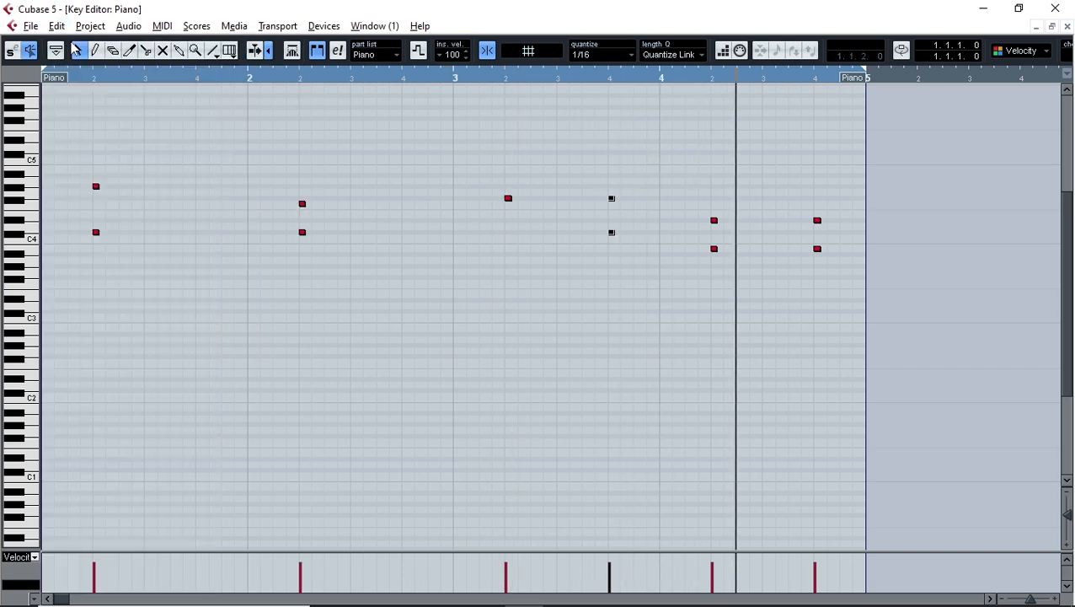
click(57, 26)
click(56, 44)
key(Delete)
drag(849, 198, 780, 303)
key(Delete)
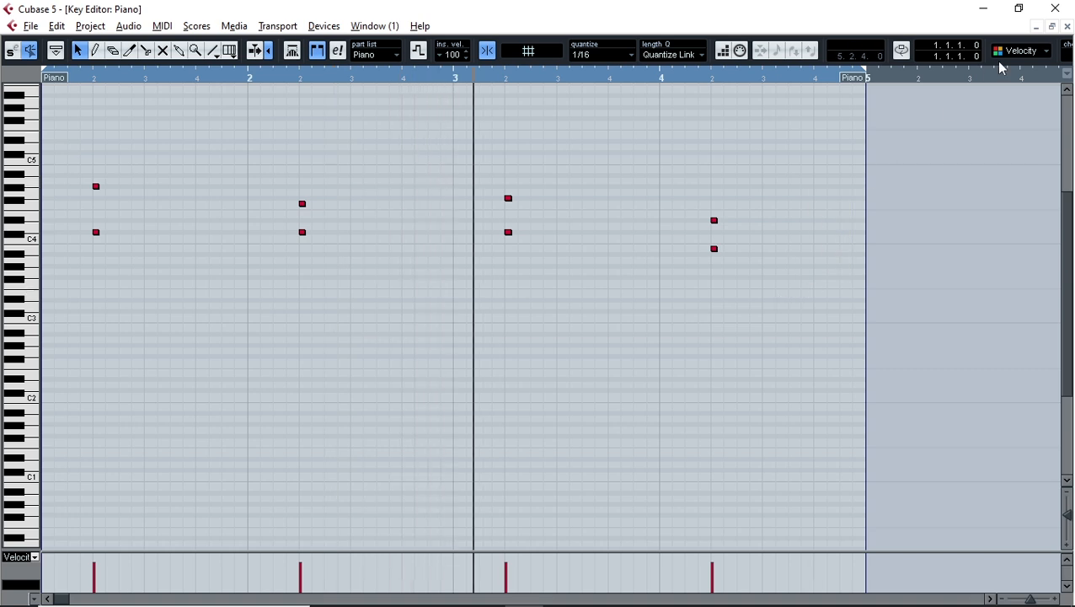
click(1067, 26)
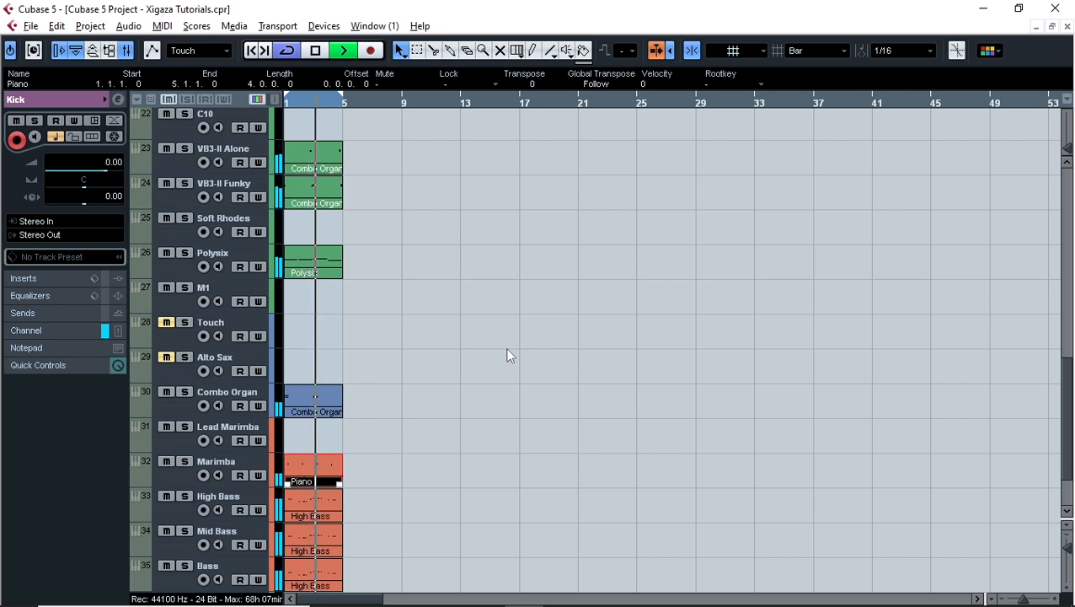
Create an empty part over bars 1 to 4 on the Lead Marimba track and open it in the Key Editor.
scroll(422, 387, down, 3)
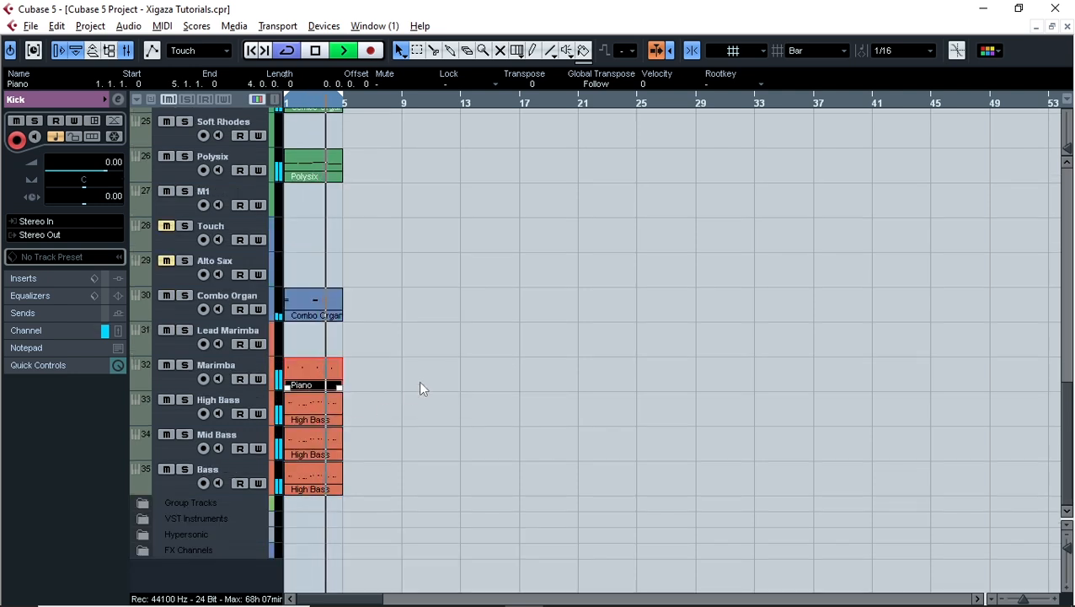
double_click(295, 334)
double_click(295, 335)
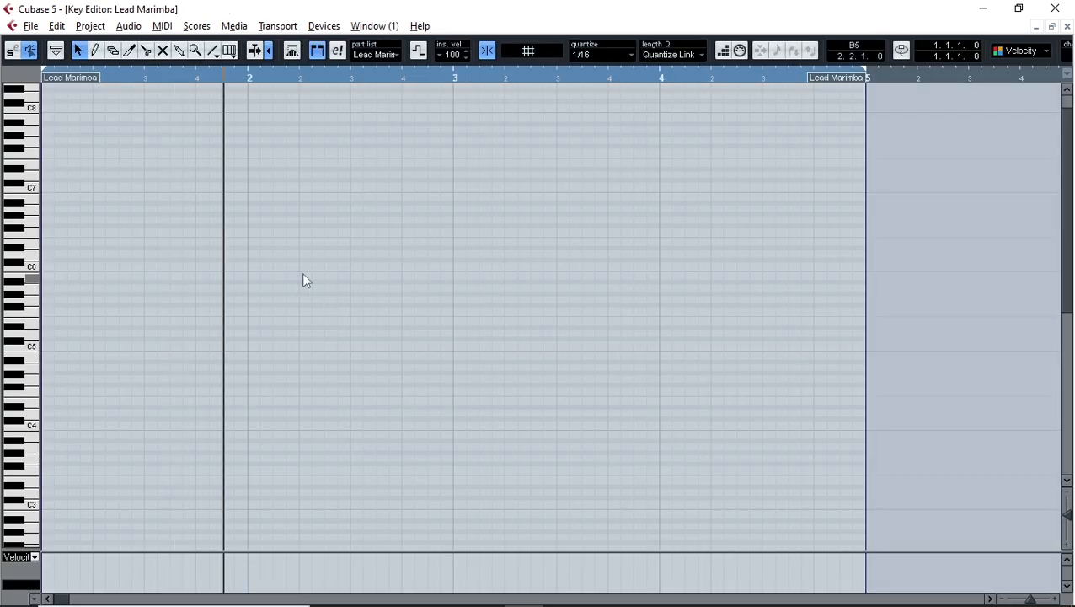
Draw a sixteenth-note F5 on beat 3 of bar 2 and two consecutive sixteenth-note G#5 notes just before it.
double_click(357, 311)
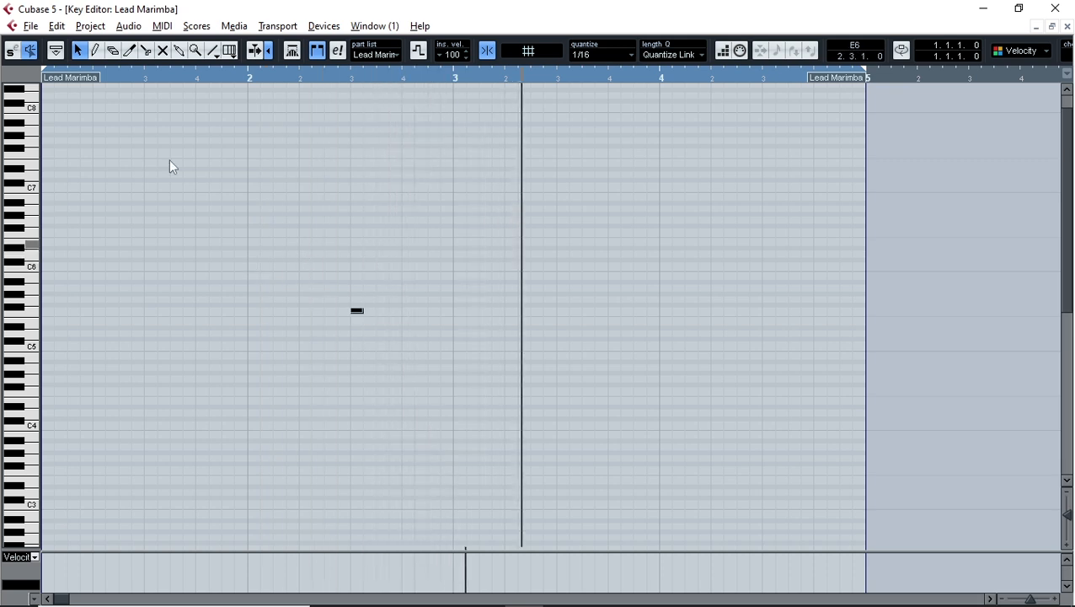
click(95, 50)
drag(318, 292, 336, 291)
key(1)
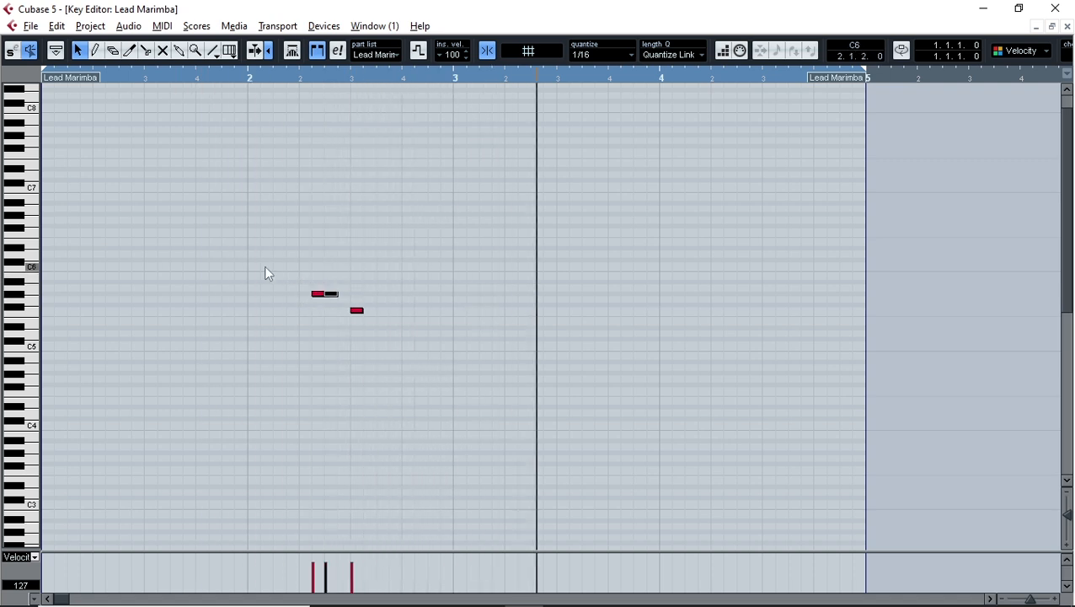
Draw a C#6 note at the start of bar 2 and a second C#6 on the last sixteenth of its first beat.
click(95, 52)
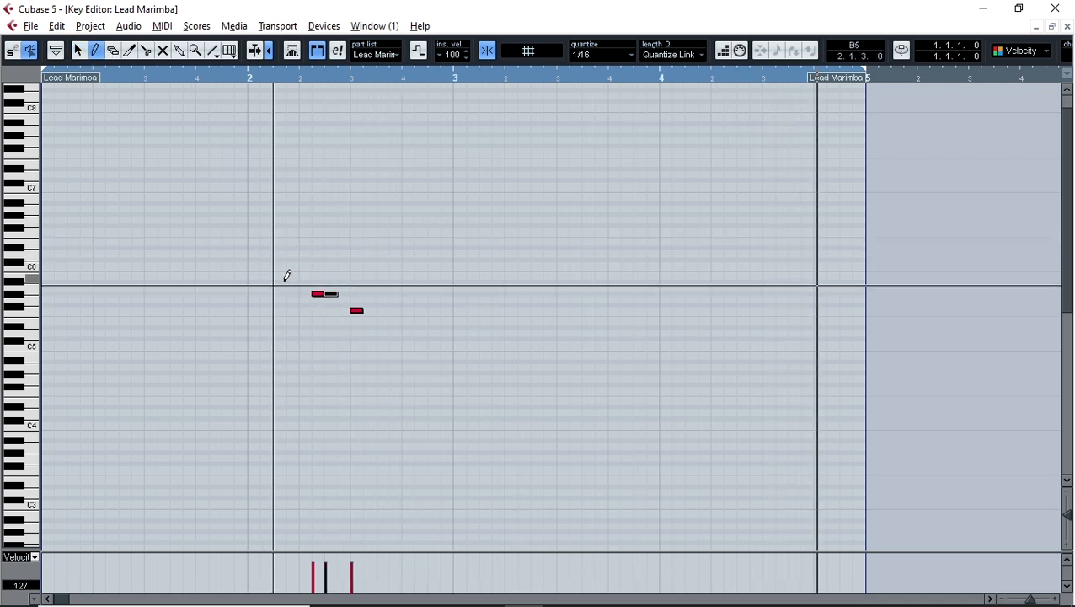
click(249, 260)
key(1)
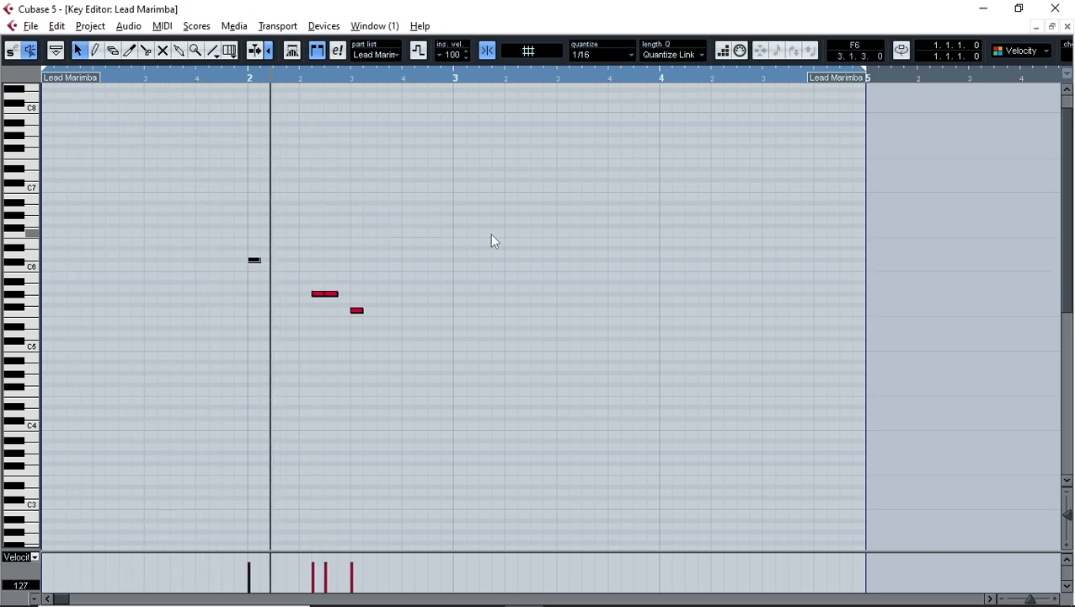
key(KP_Subtract)
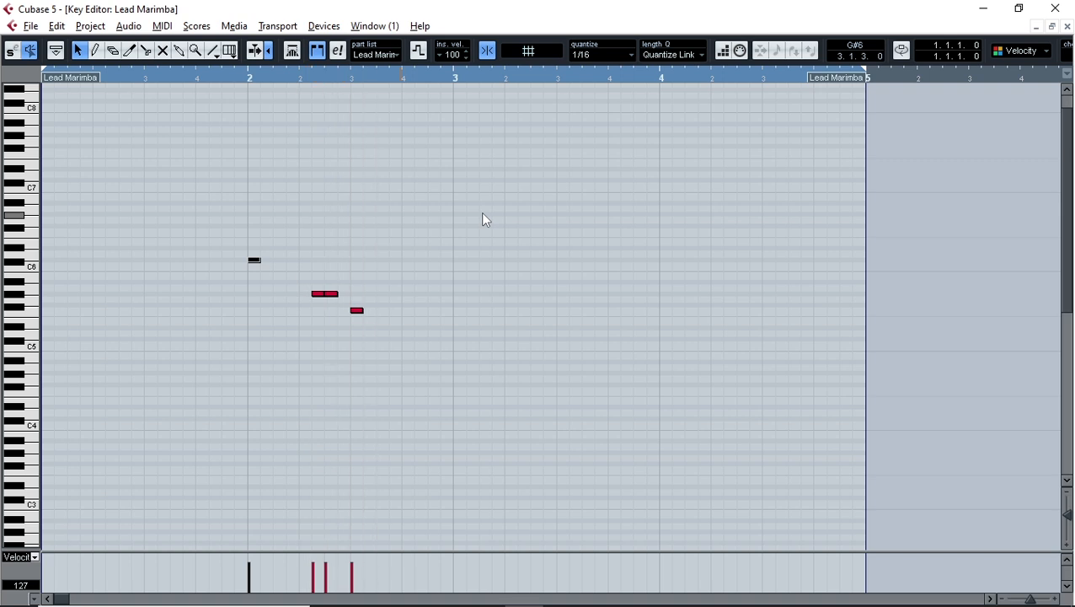
click(95, 52)
click(276, 260)
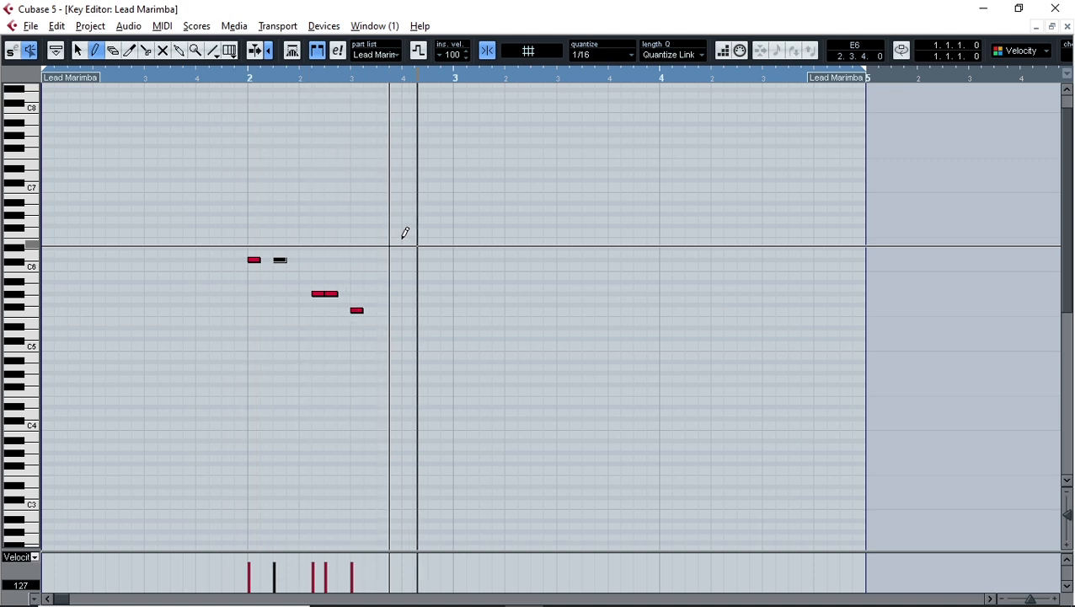
key(1)
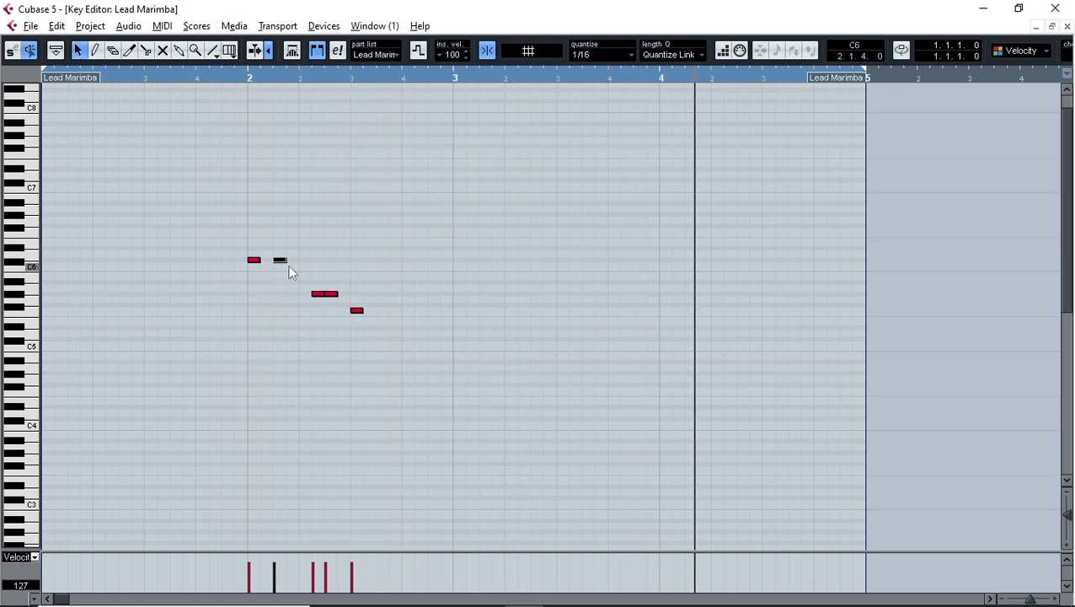
drag(284, 260, 296, 259)
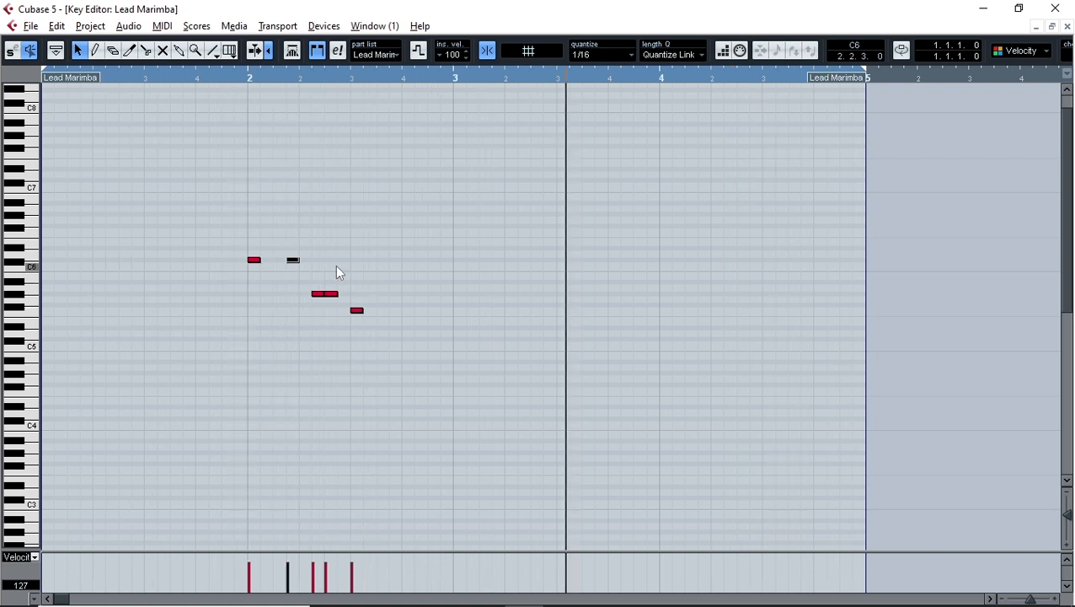
Select all the Lead Marimba notes and transpose them down one octave.
key(space)
drag(447, 190, 133, 386)
key(shift+Down)
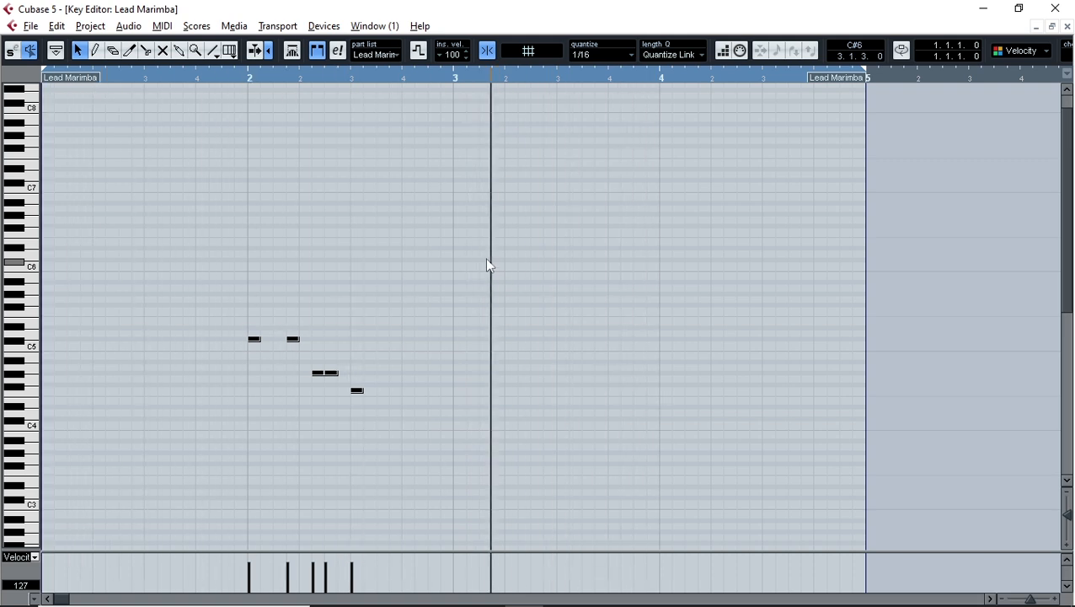
Duplicate the five-note Lead Marimba phrase and move the copy to the start of bar 4.
mouse_move(543, 263)
mouse_down()
mouse_move(448, 297)
mouse_move(101, 464)
mouse_up()
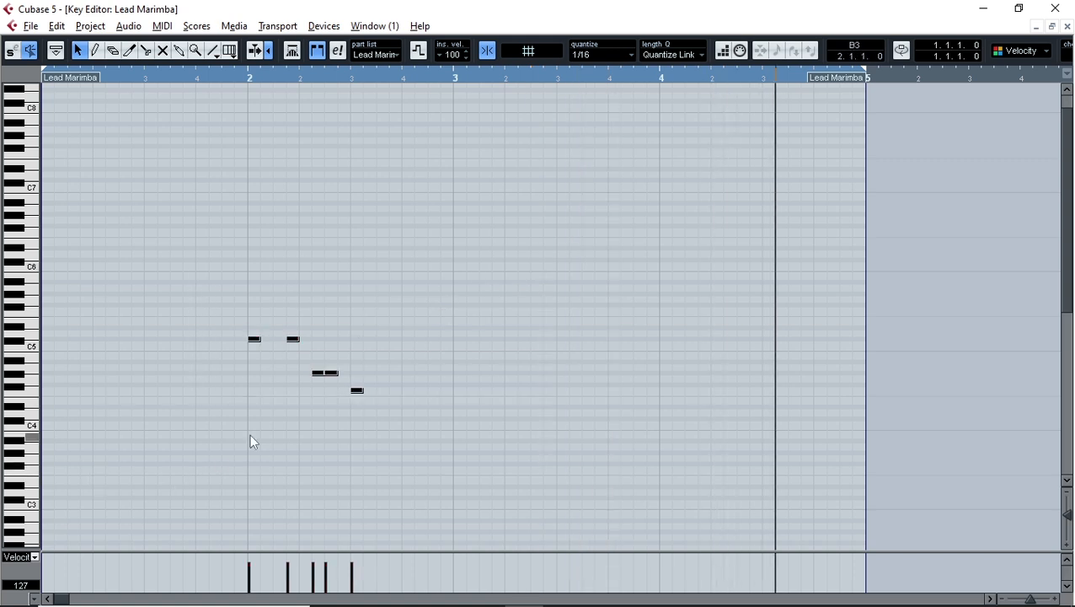
key(ctrl+d)
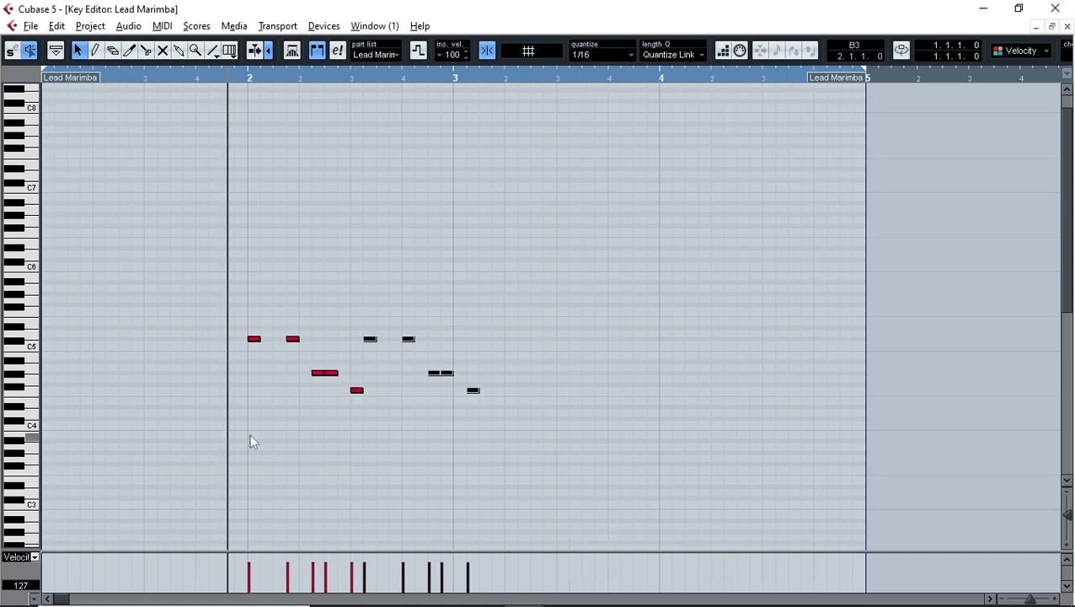
right_click(249, 433)
click(512, 341)
drag(519, 295, 364, 461)
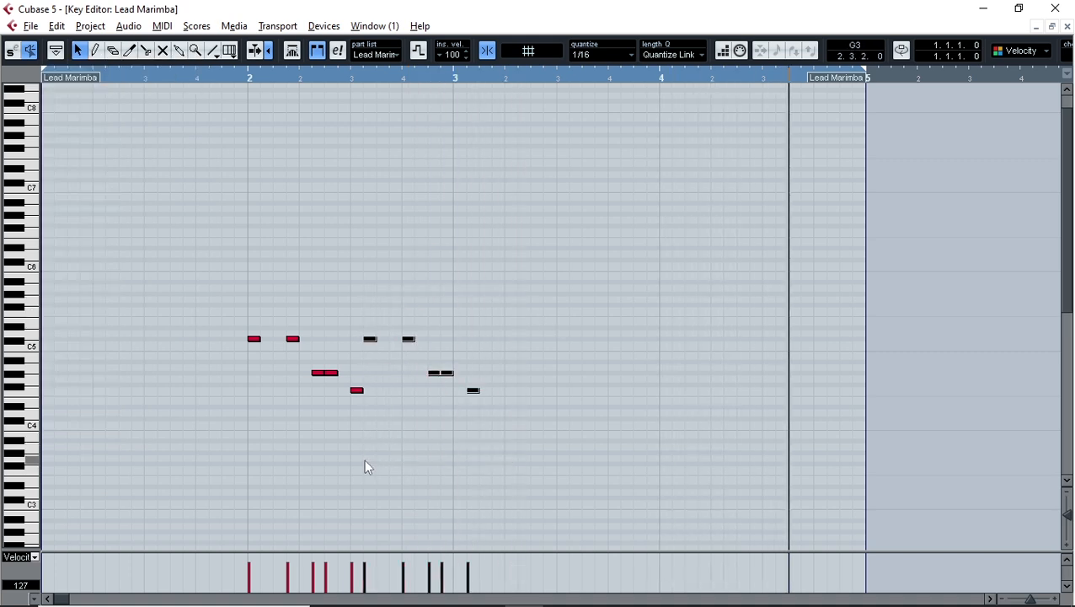
key(ctrl+Right)
key(ctrl+Right)
key(ctrl+Right)
key(ctrl+Right)
key(ctrl+Right)
key(ctrl+Right)
key(ctrl+Right)
key(space)
key(ctrl+Right)
key(ctrl+Right)
key(ctrl+Right)
key(ctrl+Right)
key(ctrl+Right)
key(ctrl+Right)
key(ctrl+Right)
key(ctrl+Right)
key(ctrl+Right)
key(ctrl+Right)
key(ctrl+Right)
key(ctrl+Right)
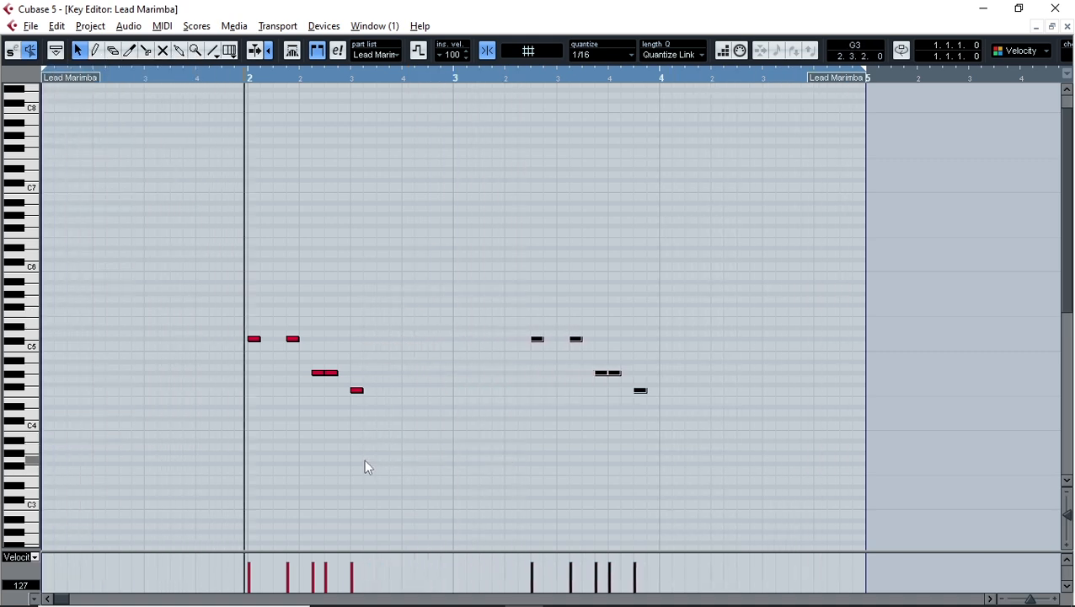
key(ctrl+Right)
key(ctrl+Right)
key(ctrl+Right)
key(ctrl+Right)
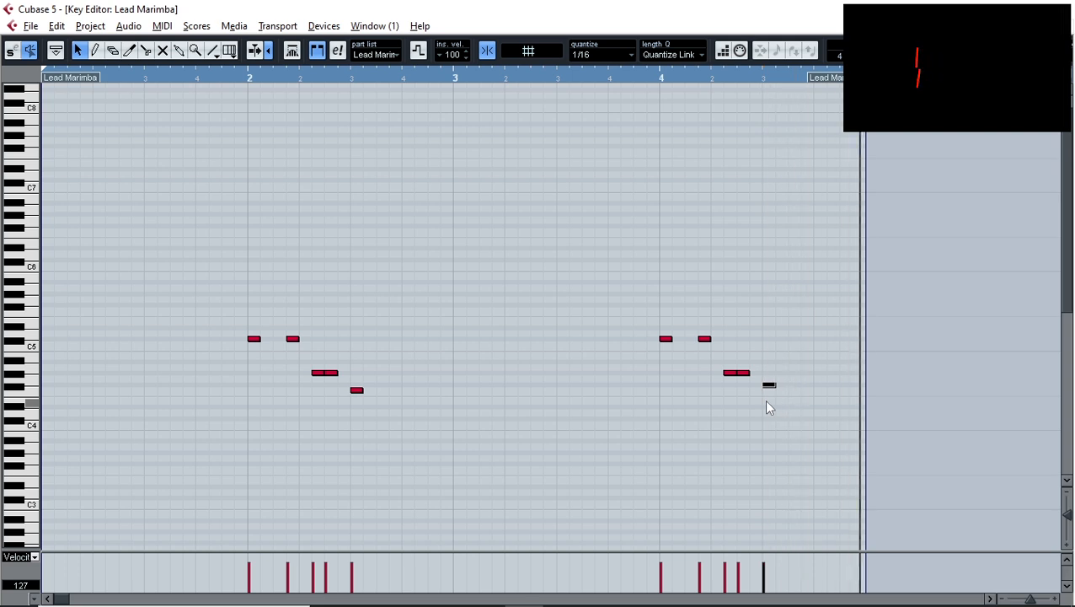
Raise the first of the two G#4 notes to A#4 in both the bar 4 and bar 2 phrases.
click(730, 373)
key(Up)
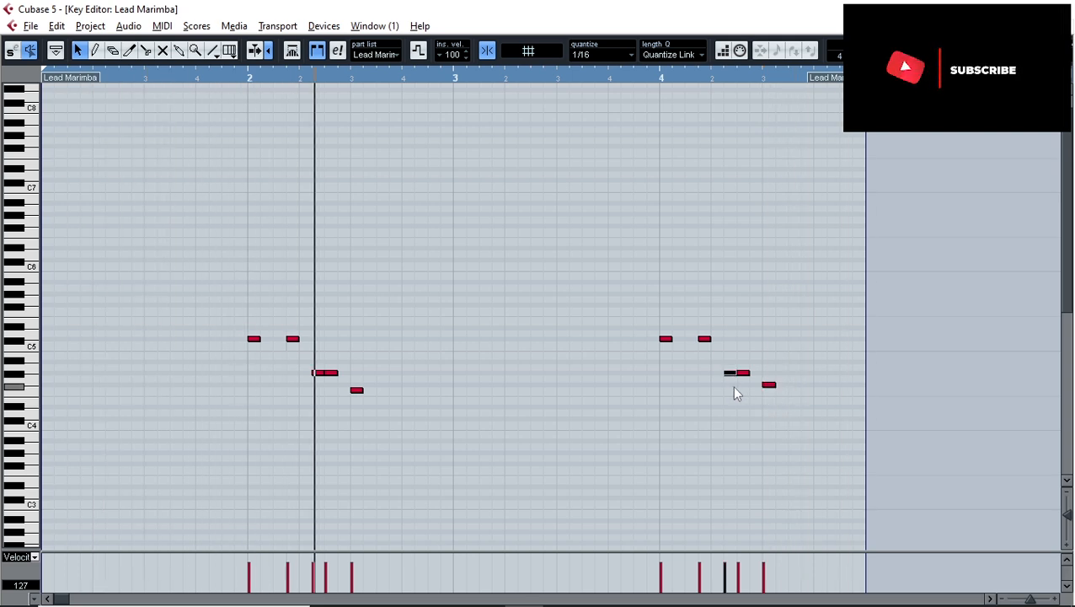
key(Up)
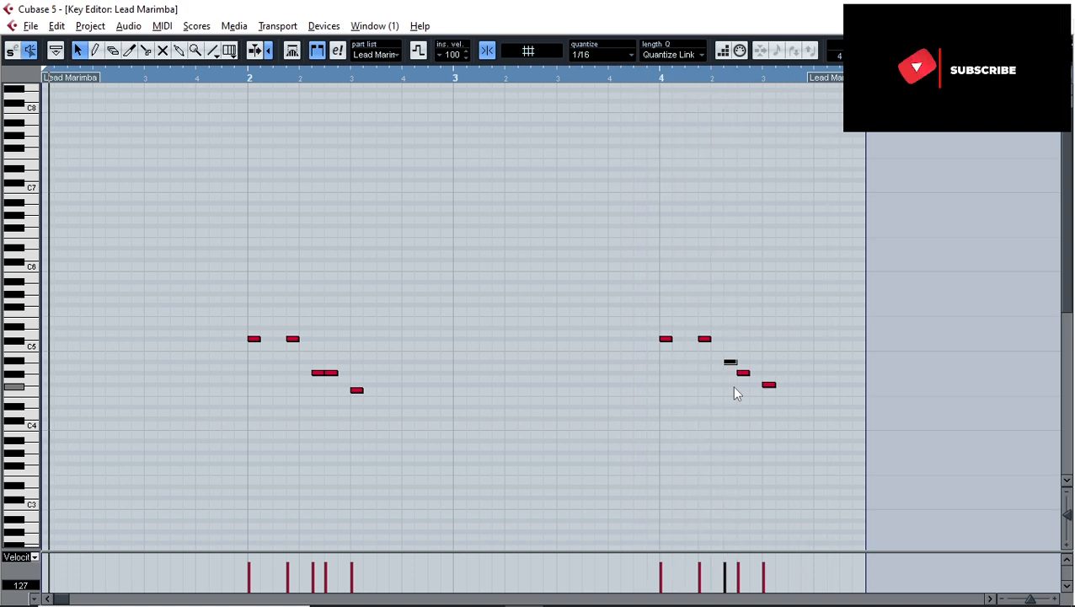
click(317, 372)
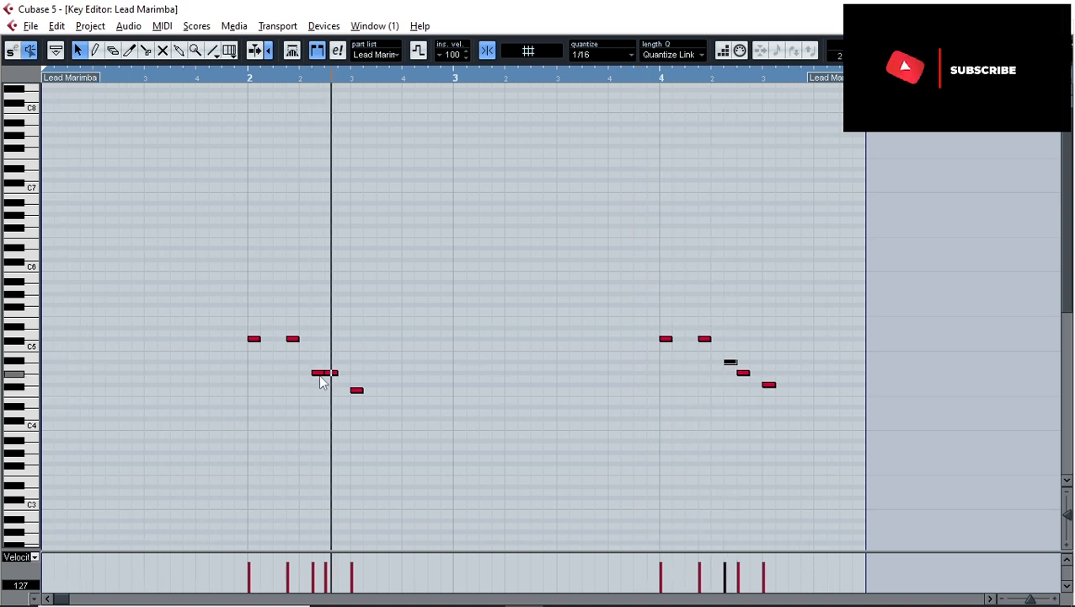
key(Up)
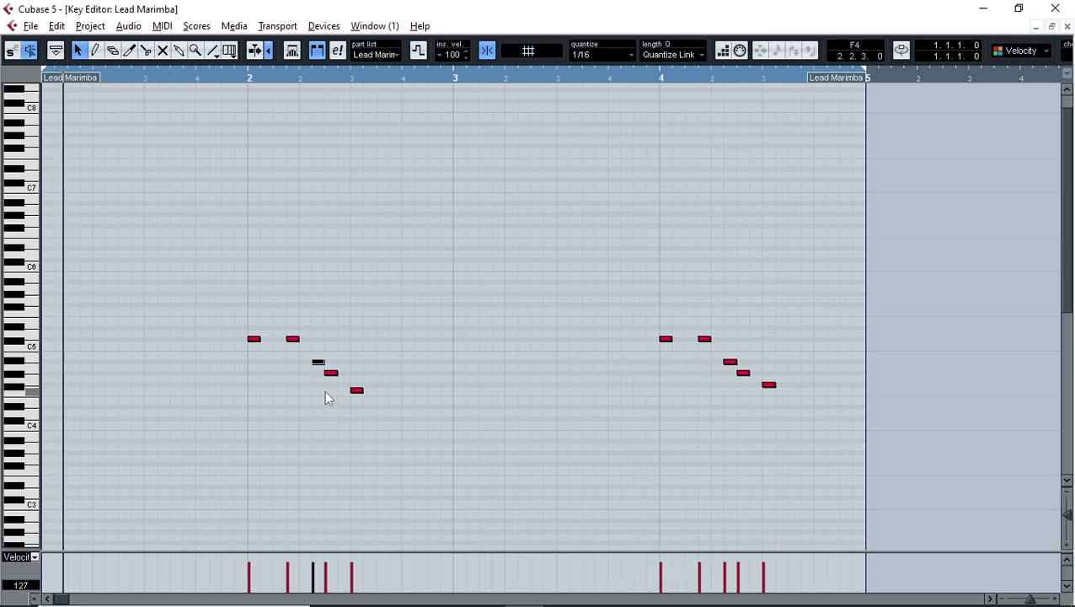
Try raising the first note of bar 4 to D#5.
click(670, 357)
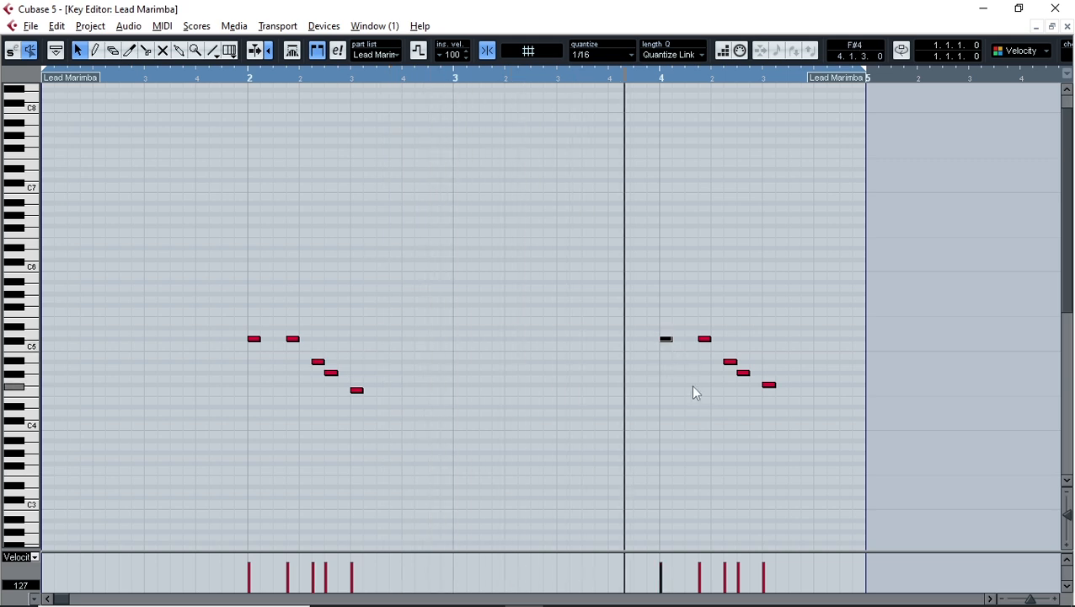
key(Up)
key(Up)
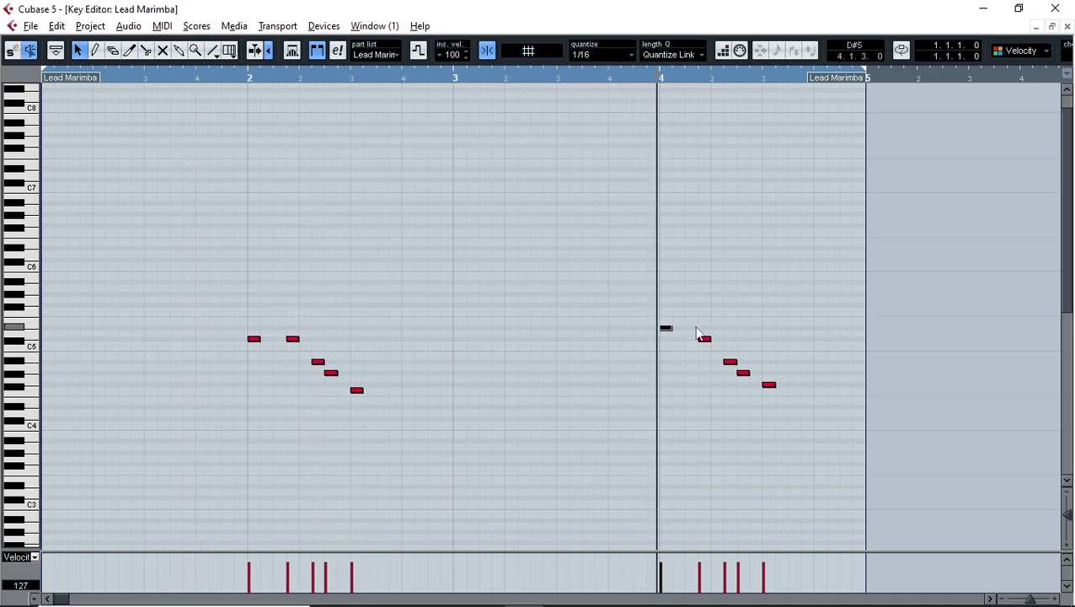
Delete the two opening high notes from the bar 4 and bar 2 phrases.
drag(717, 315, 644, 353)
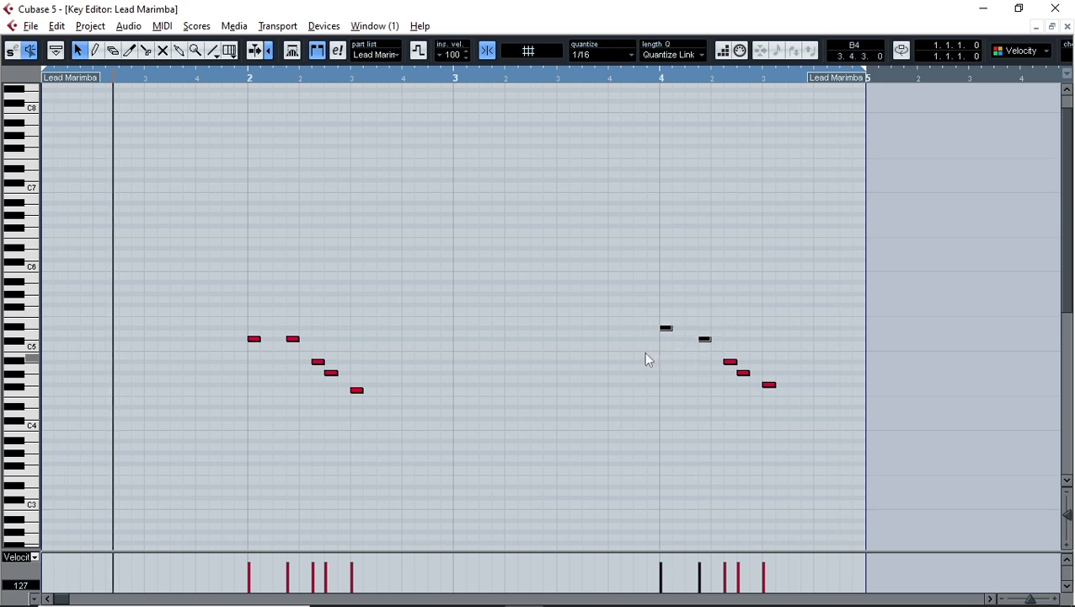
key(Delete)
drag(322, 324, 246, 341)
key(Delete)
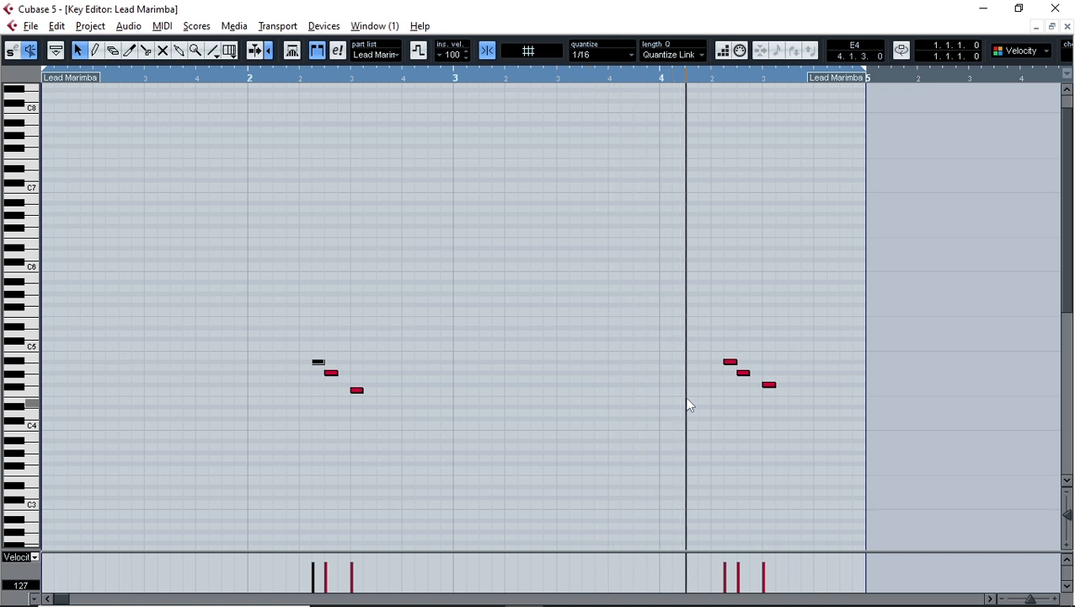
Try all the Lead Marimba notes in other octaves and return them to their original octave.
key(ctrl+a)
key(shift+Down)
key(shift+Up)
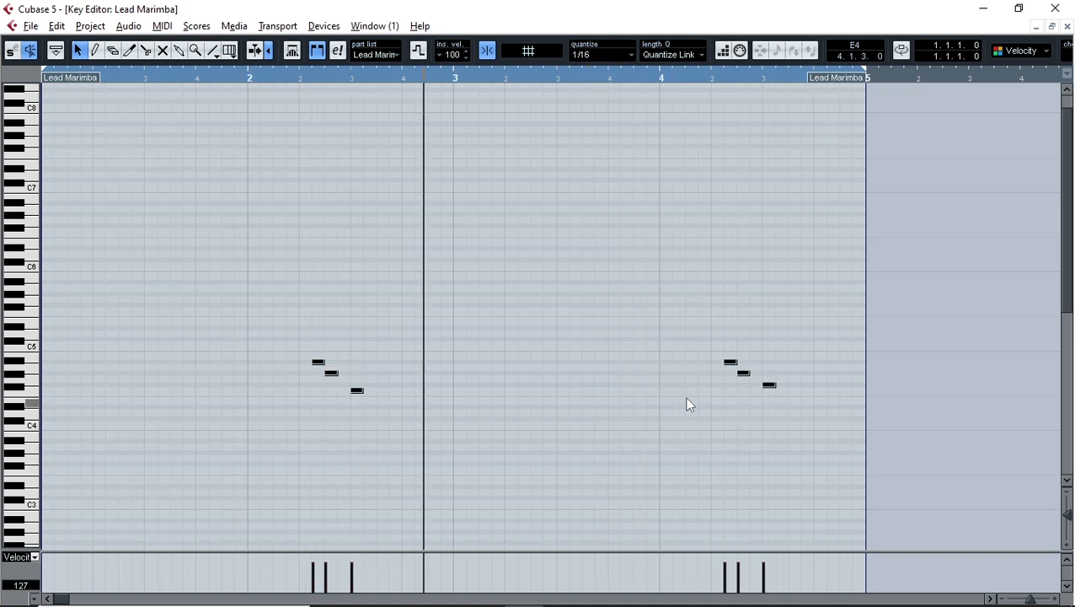
key(shift+Up)
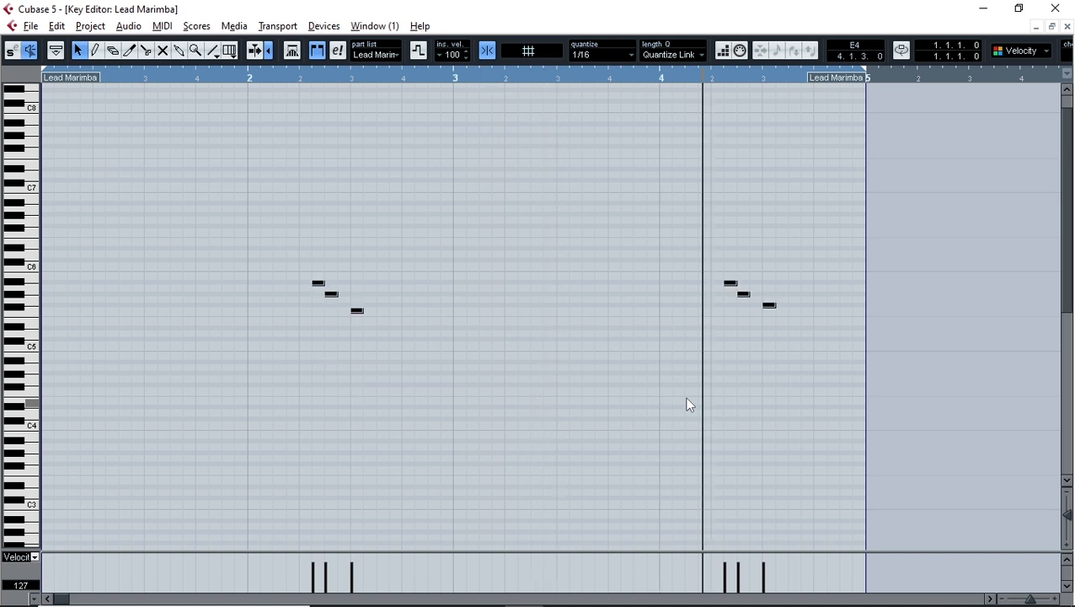
key(shift+Down)
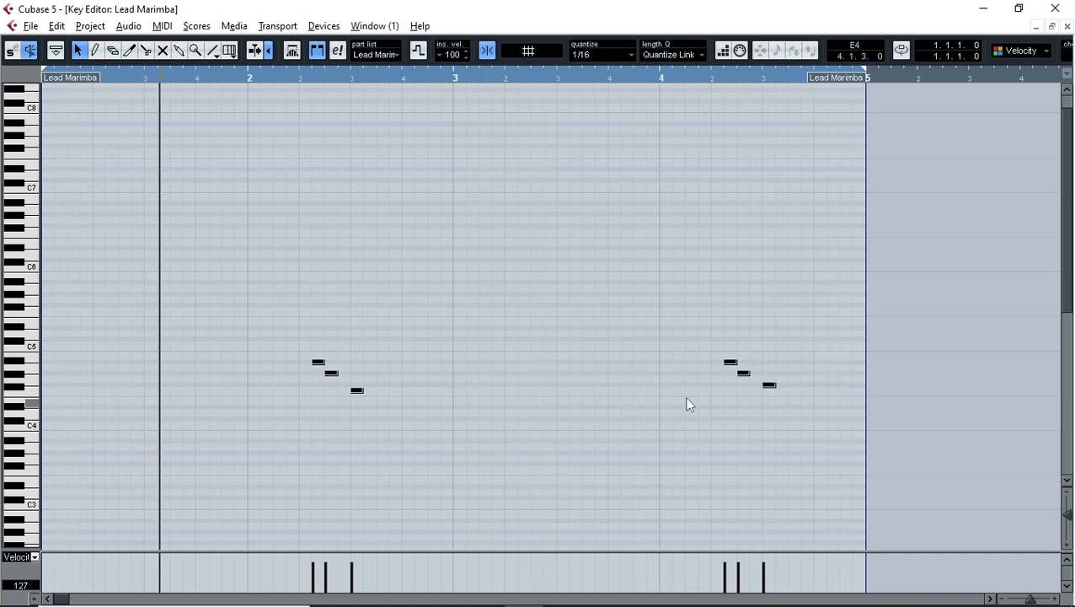
Duplicate the closing notes of both phrases and move the copies back onto beat 3 of bars 2 and 4.
scroll(497, 314, down, 5)
click(736, 233)
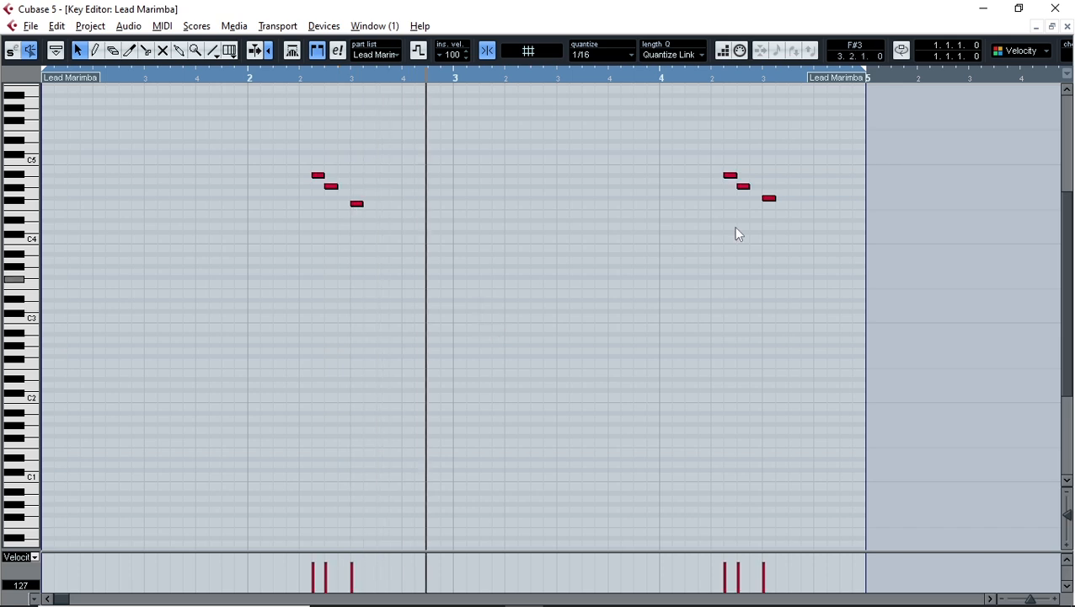
drag(779, 199, 311, 222)
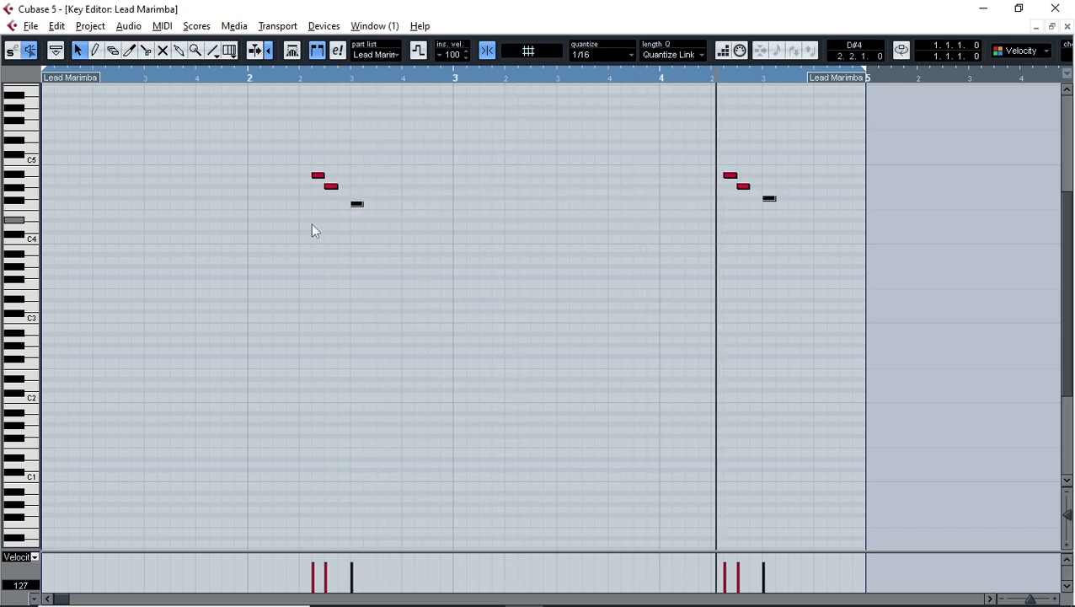
key(alt+d)
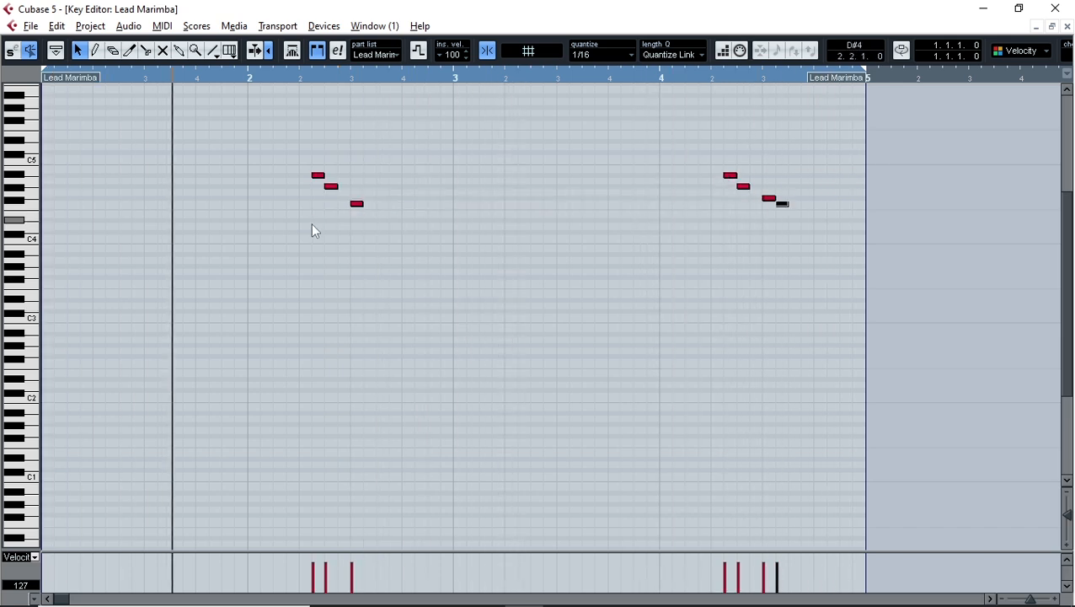
key(ctrl+Left)
key(ctrl+Left)
key(ctrl+Left)
key(ctrl+Left)
key(ctrl+Left)
key(ctrl+Left)
key(ctrl+Left)
key(ctrl+Left)
key(ctrl+Left)
key(ctrl+Left)
key(ctrl+Left)
key(ctrl+Left)
key(ctrl+Left)
key(ctrl+Left)
key(ctrl+Left)
key(ctrl+Left)
key(ctrl+Left)
key(ctrl+Left)
key(ctrl+Left)
key(ctrl+Left)
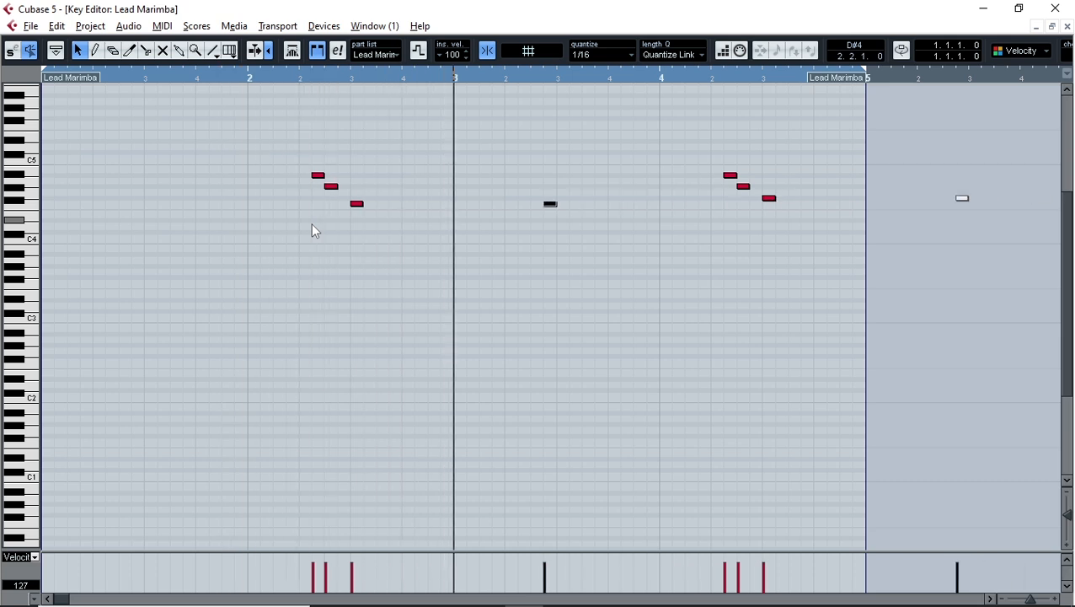
key(ctrl+Left)
Lower the duplicated closing notes in bars 2 and 4 to C#4.
key(Down)
key(Down)
key(Down)
key(Down)
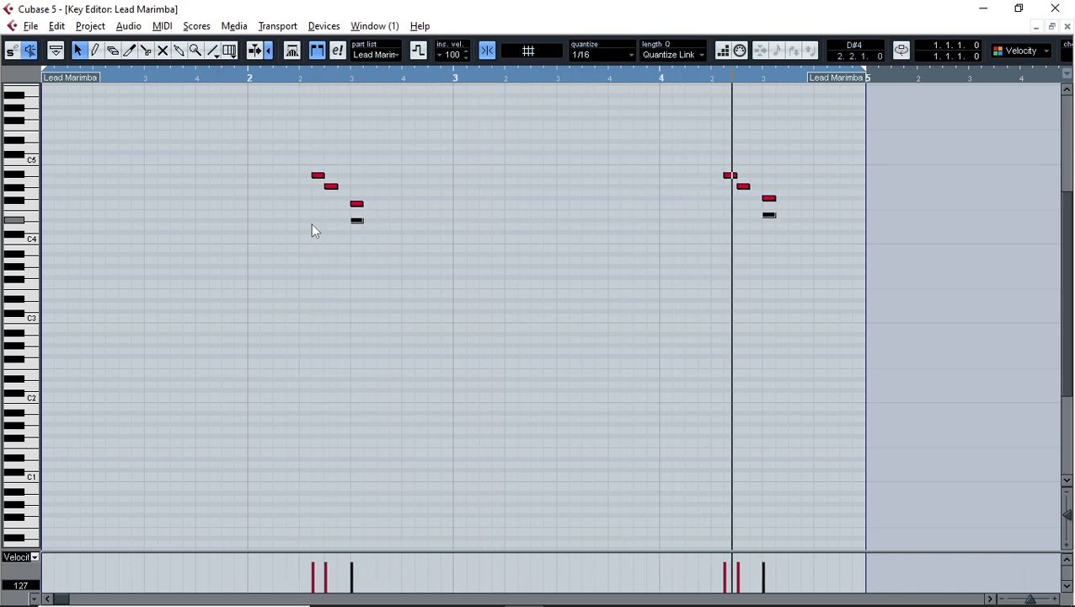
drag(836, 223, 736, 234)
key(Down)
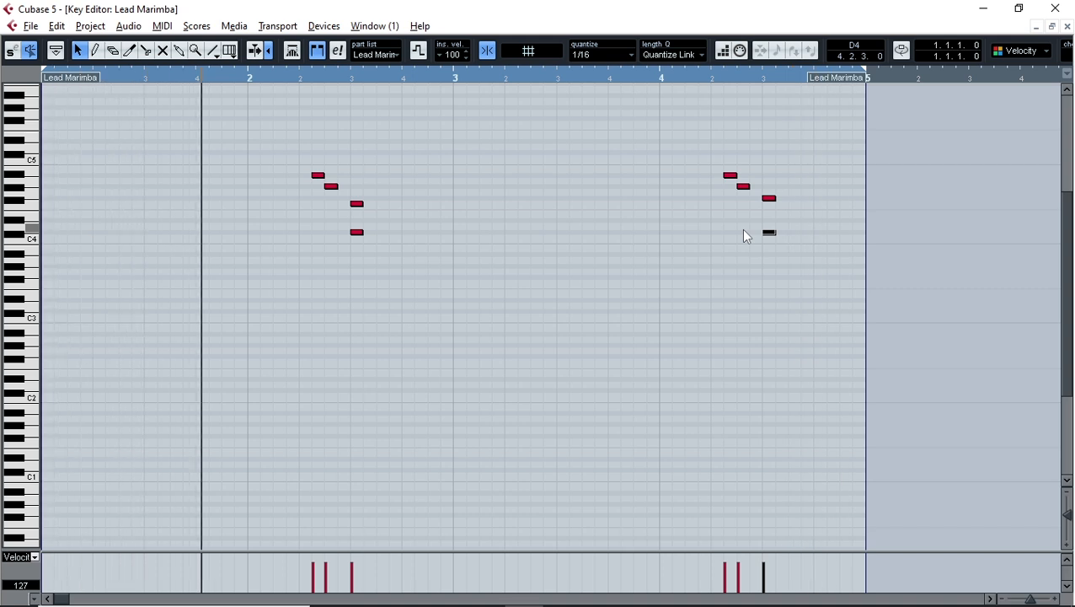
Move the G#4 note of each phrase one sixteenth earlier and down to D#4, directly under the A#4.
click(495, 256)
drag(331, 187, 318, 224)
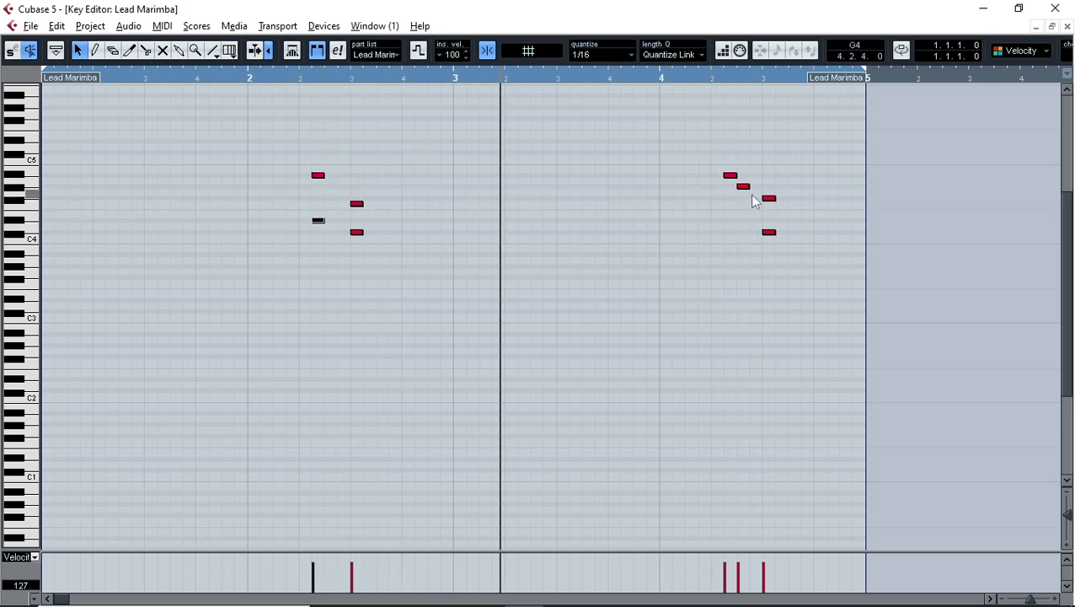
drag(744, 187, 728, 221)
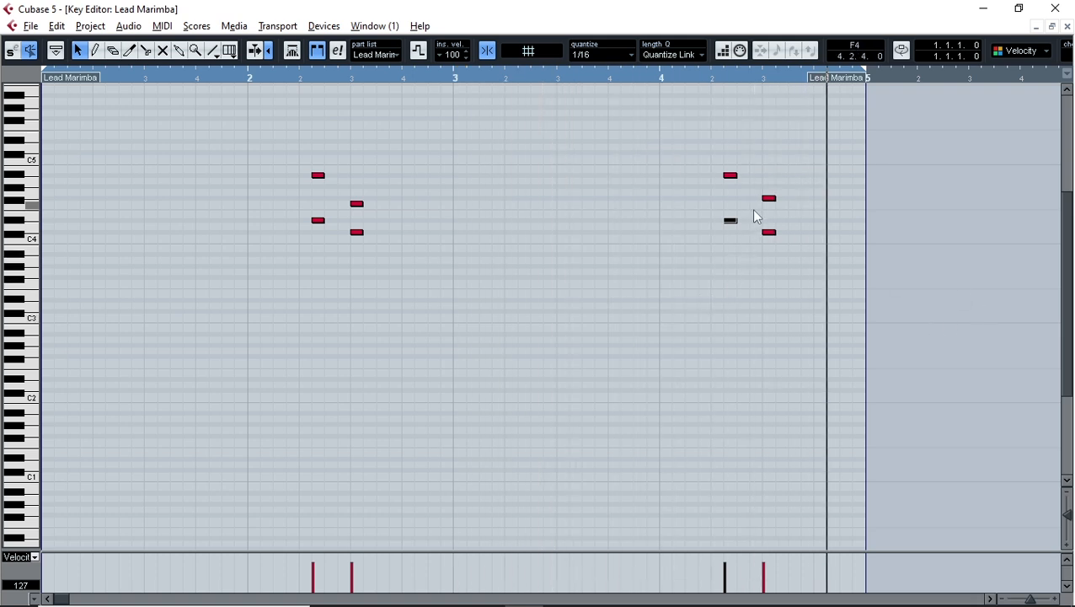
Raise the D#4 notes beneath the A#4s to F4 in bar 2 and to F#4 in bar 4.
drag(331, 204, 310, 233)
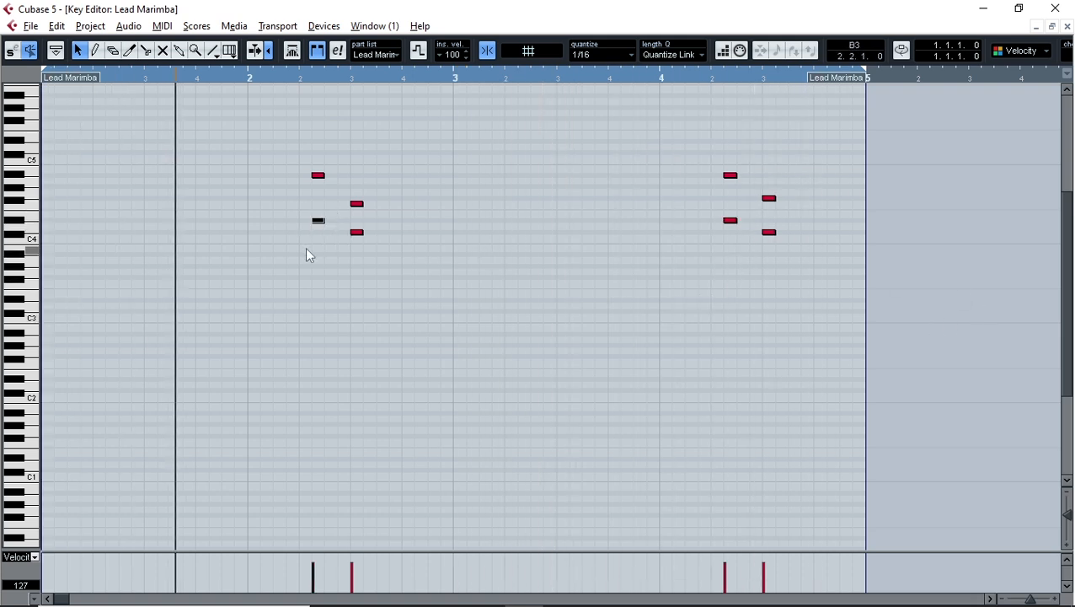
key(Up)
key(Up)
key(Up)
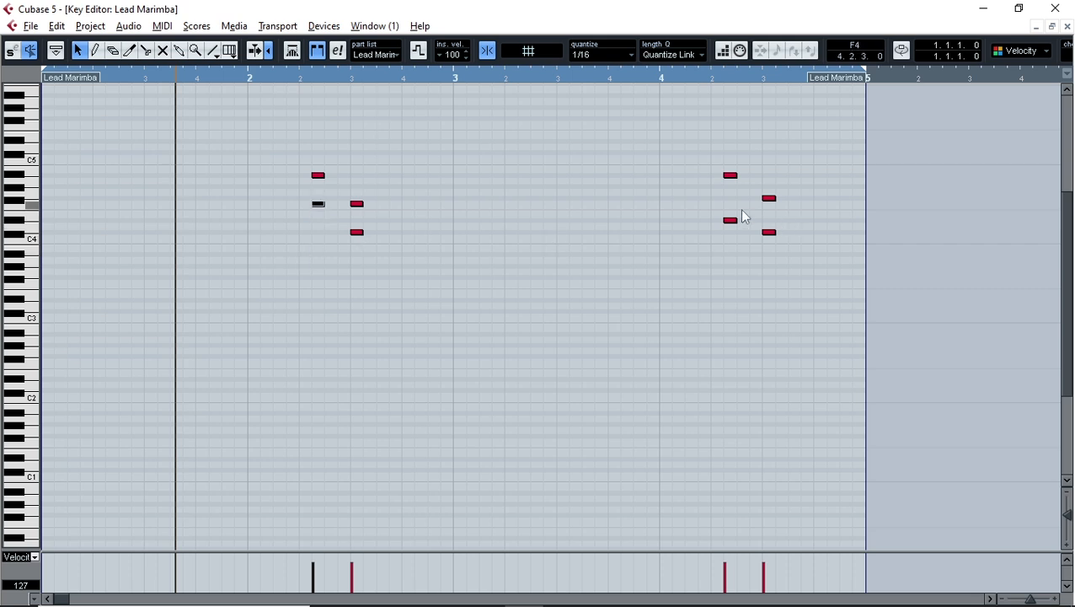
key(Up)
key(Up)
key(Up)
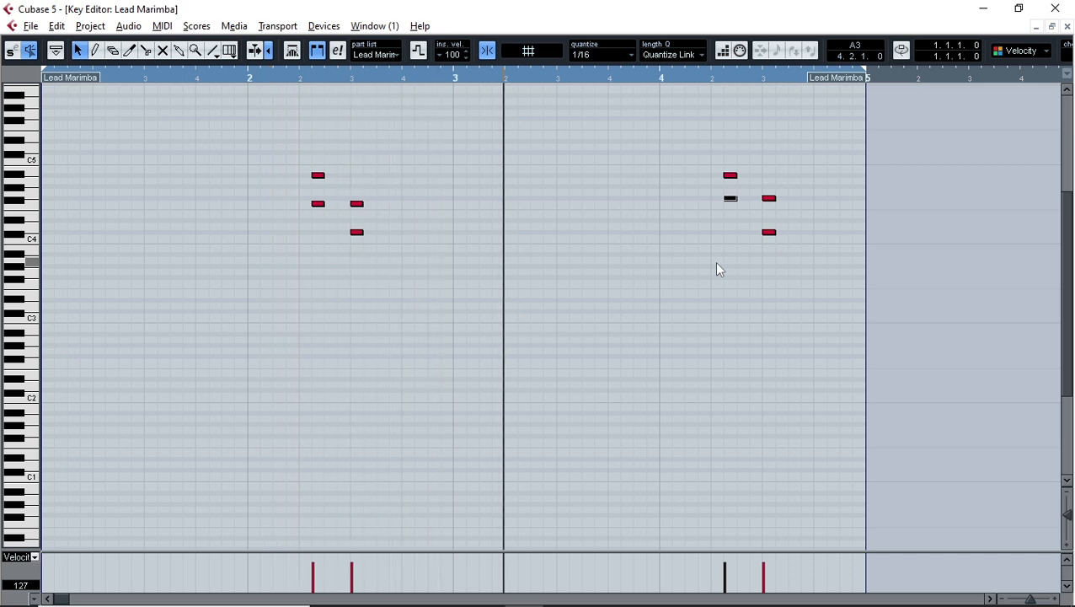
Move all the Lead Marimba notes one bar earlier, into bars 1 and 3.
key(ctrl+a)
drag(769, 232, 563, 233)
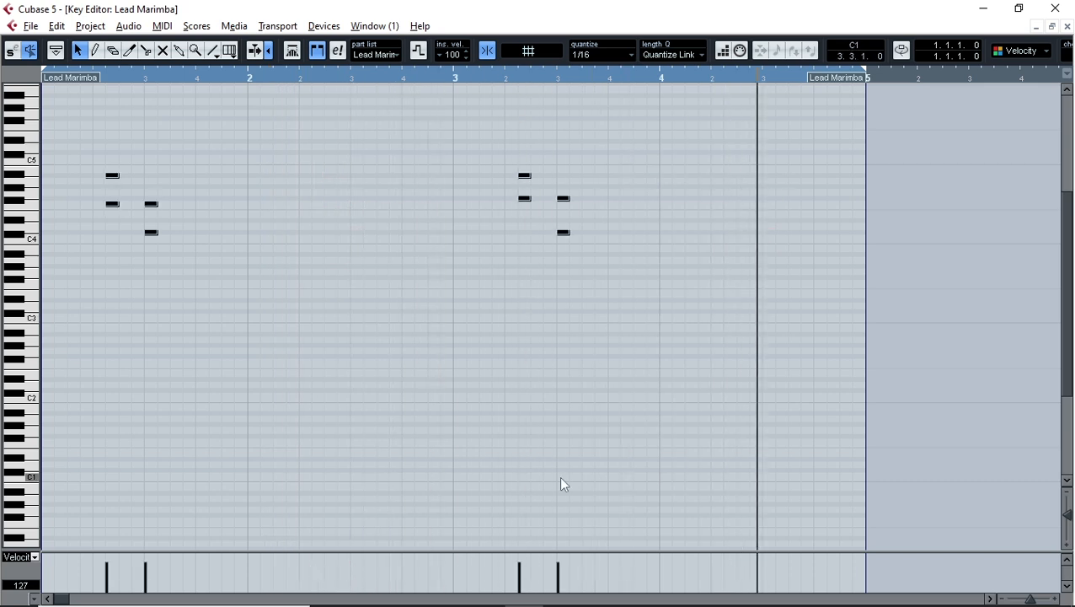
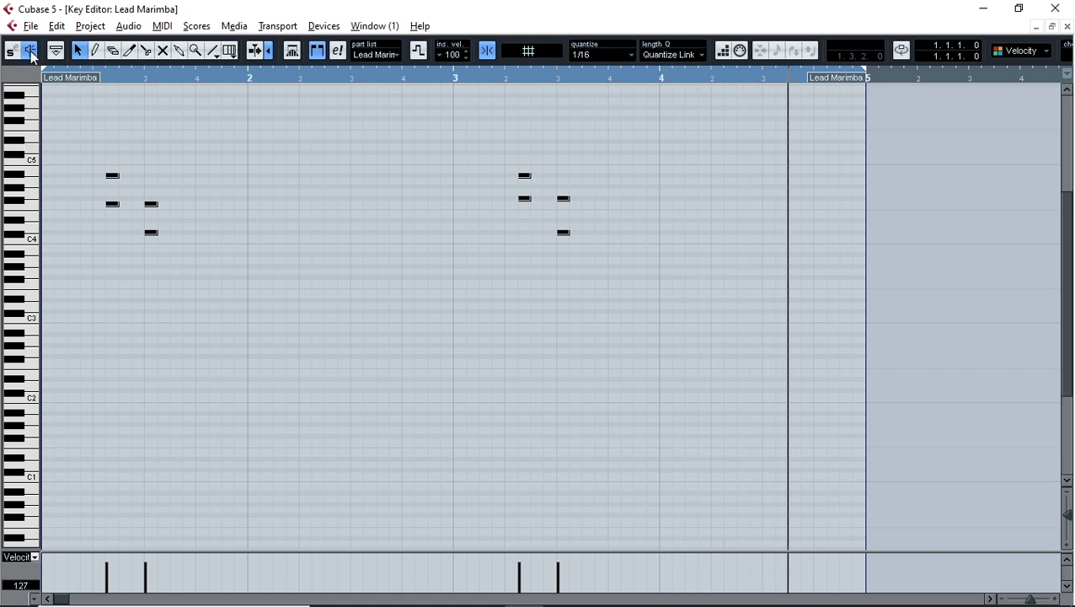
Draw D#5 and A#4 sixteenth-note pairs at the start of bar 3 and on the fourth sixteenth of its first beat.
click(95, 51)
click(455, 140)
click(456, 173)
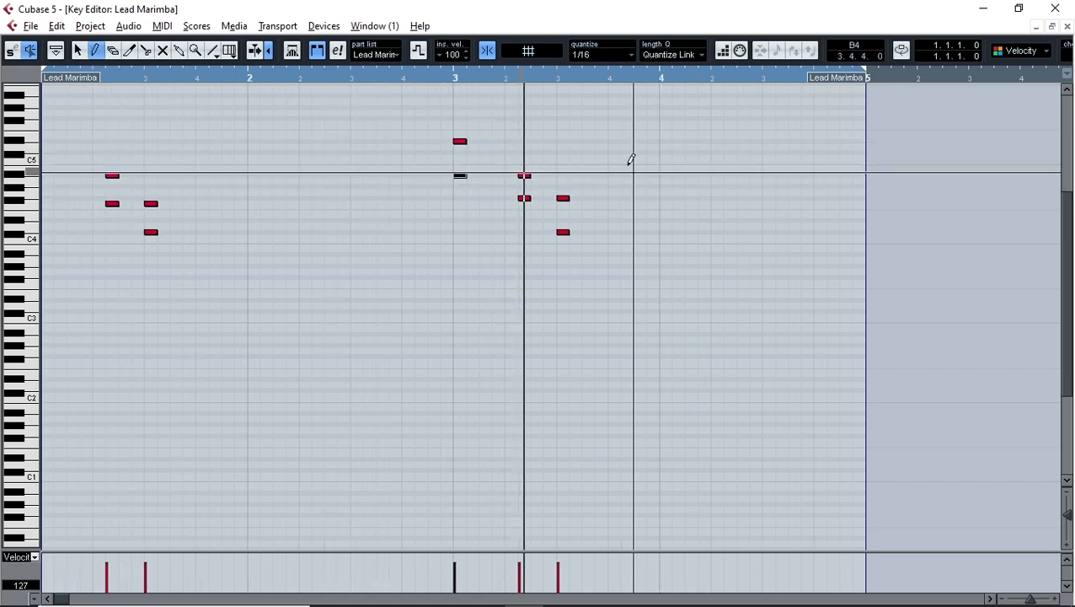
click(499, 173)
click(499, 140)
key(5)
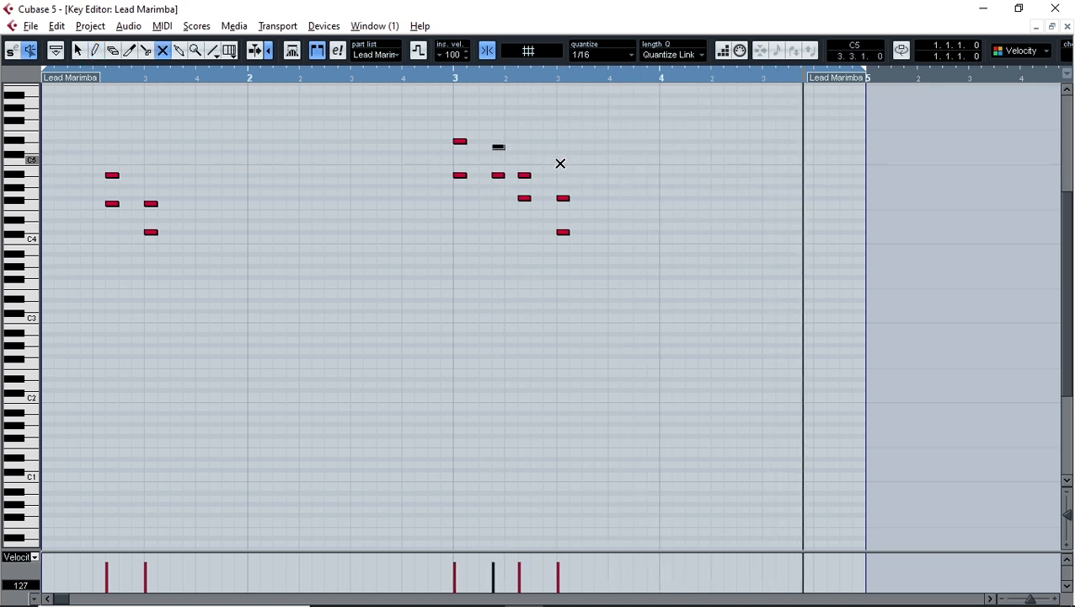
key(space)
key(1)
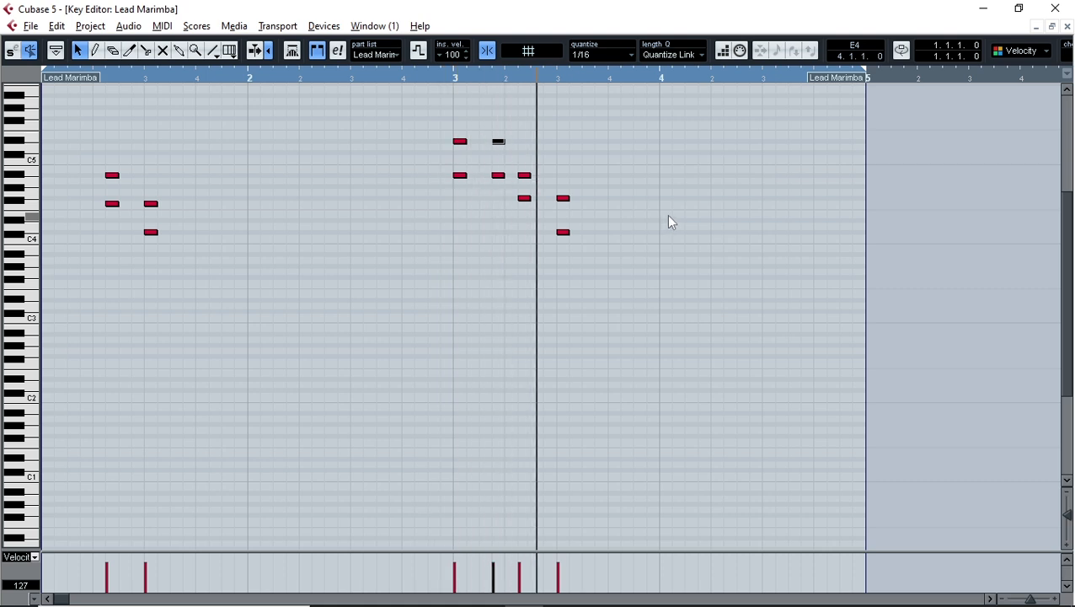
Lower the second new note pair in bar 3 by two semitones, to C#5 and G#4.
drag(511, 129, 496, 182)
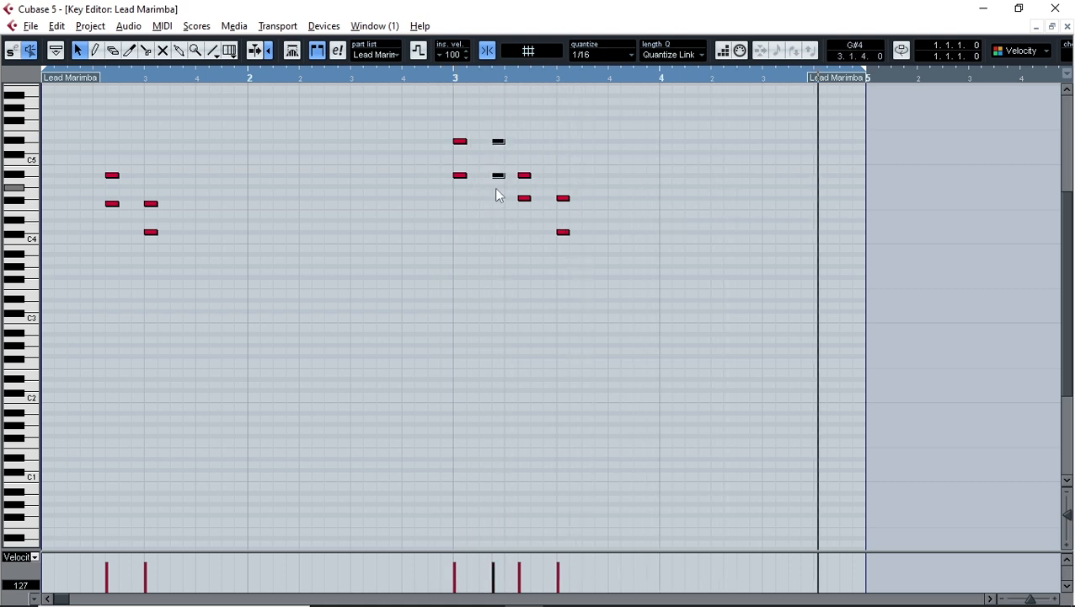
key(Down)
key(Down)
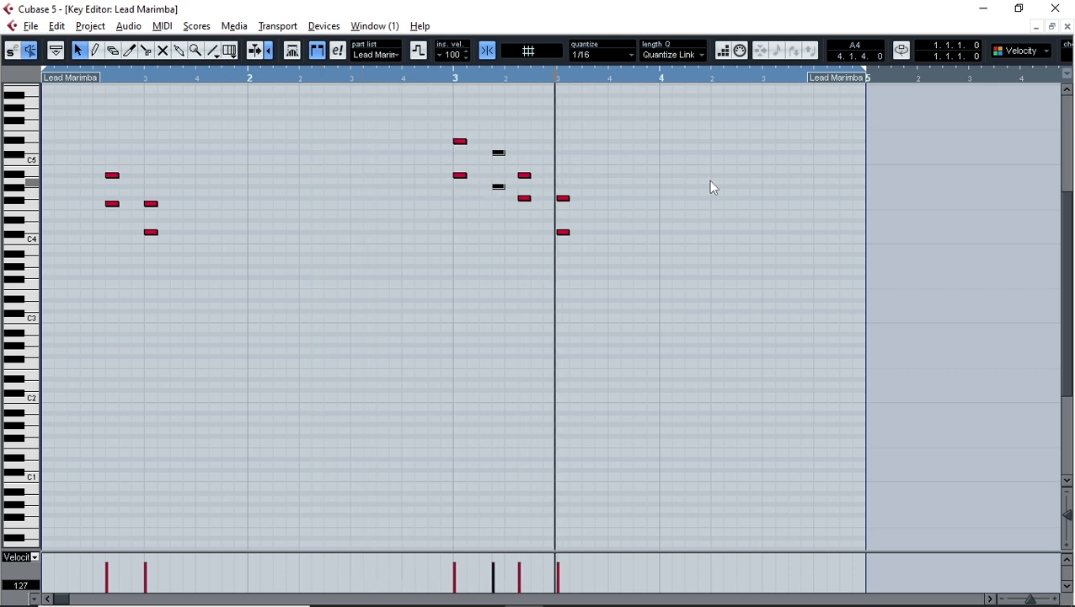
Duplicate the first four notes of the bar 3 phrase, move the copies to the start of bar 1 and close the editor.
drag(509, 119, 409, 237)
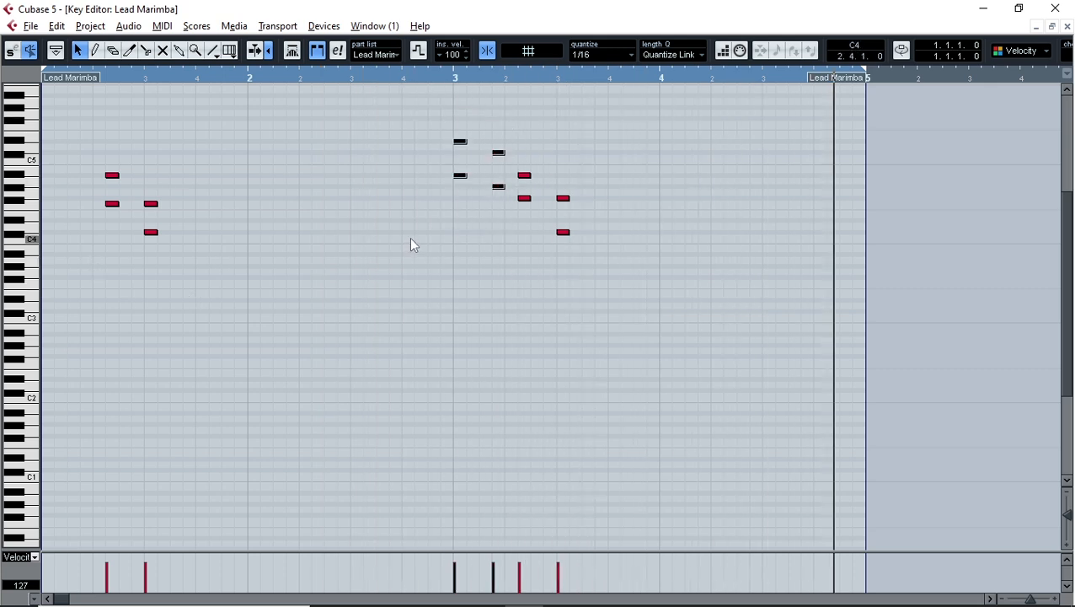
key(alt+d)
key(ctrl+Left)
key(ctrl+Left)
key(ctrl+Left)
key(ctrl+Left)
key(ctrl+Left)
key(ctrl+Left)
key(ctrl+Left)
key(ctrl+Left)
key(ctrl+Left)
key(ctrl+Left)
key(ctrl+Left)
key(ctrl+Left)
key(ctrl+Left)
key(ctrl+Left)
key(ctrl+Left)
key(ctrl+Left)
key(ctrl+Left)
key(ctrl+Left)
key(ctrl+Left)
key(ctrl+Left)
key(ctrl+Left)
key(ctrl+Left)
key(ctrl+Left)
key(ctrl+Left)
key(ctrl+Left)
key(ctrl+Left)
key(ctrl+Left)
key(ctrl+Left)
key(ctrl+Left)
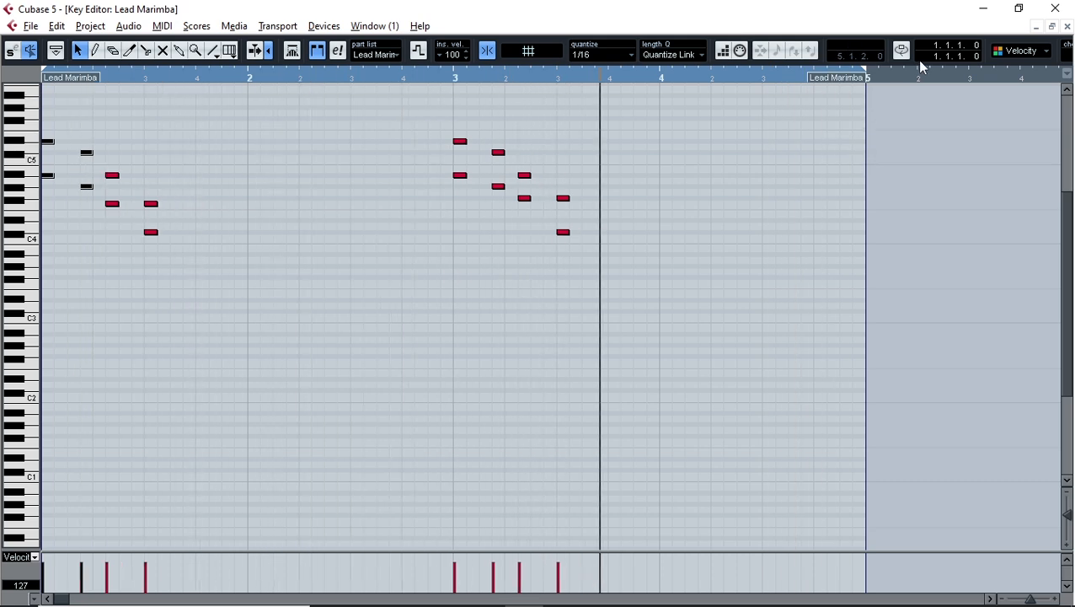
click(1066, 27)
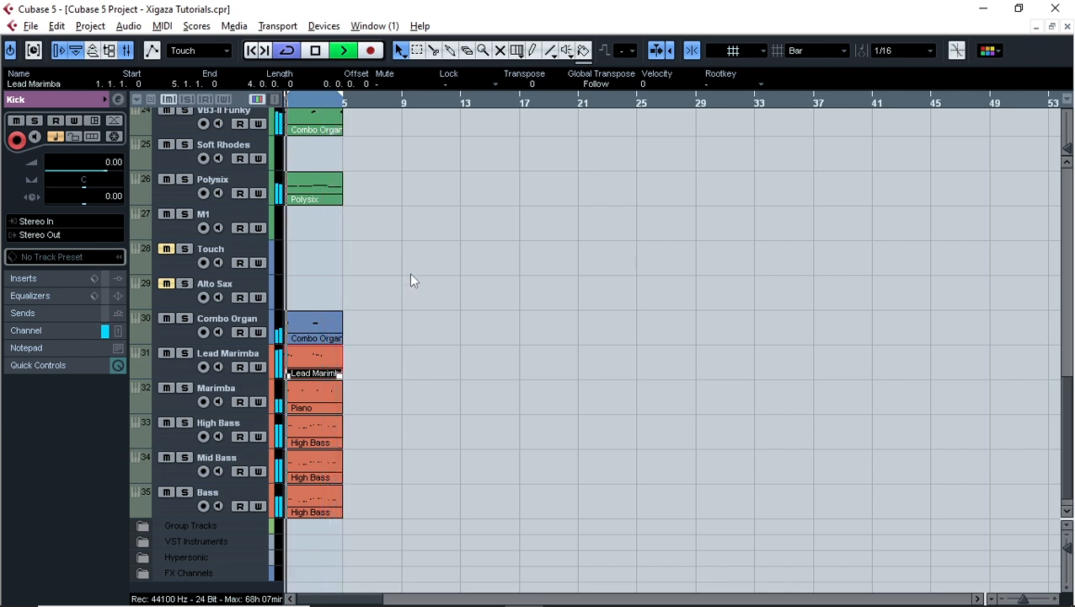
Unmute the Touch track, create a part spanning bars 1 to 4 on it and open that part for note editing.
scroll(403, 261, up, 3)
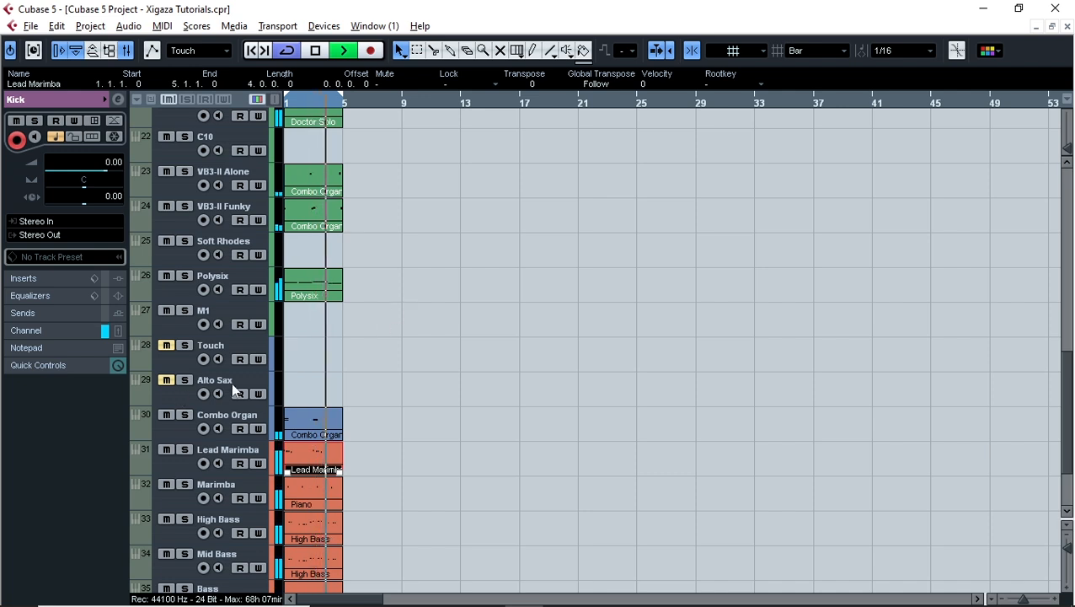
click(212, 352)
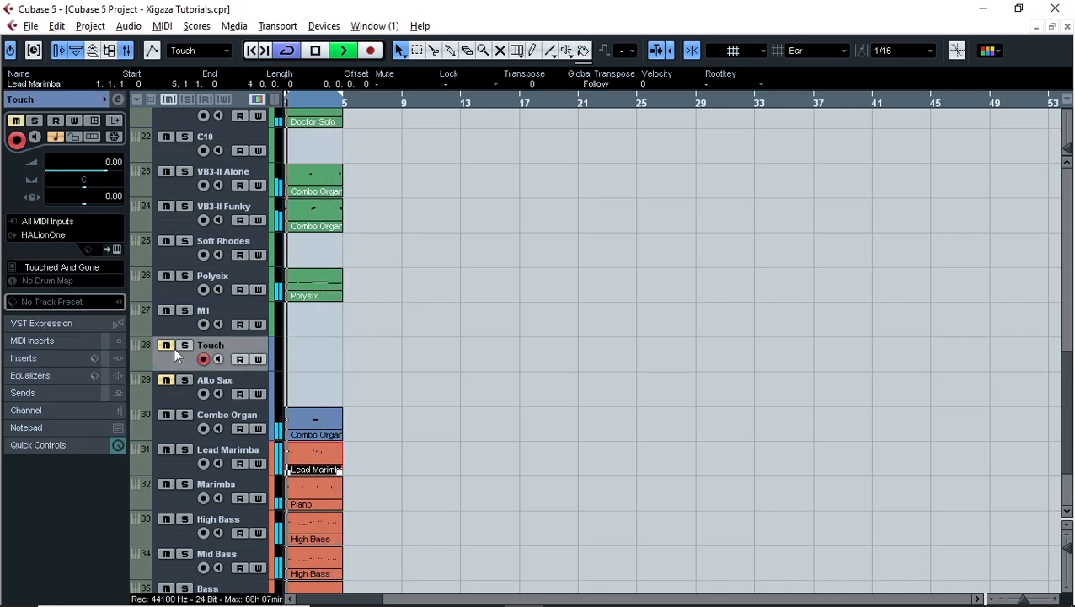
double_click(289, 349)
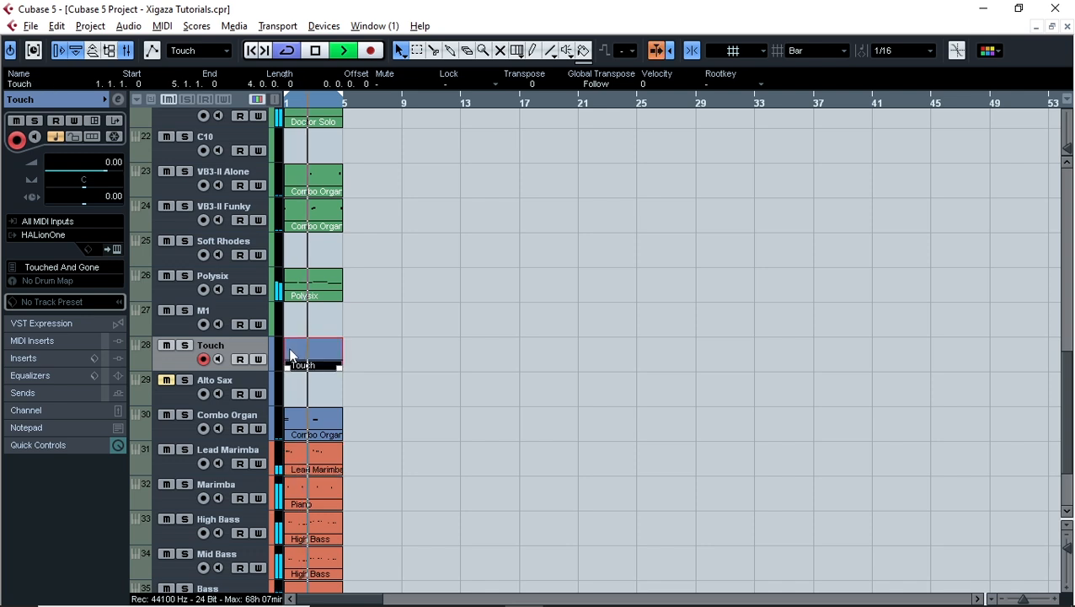
double_click(310, 349)
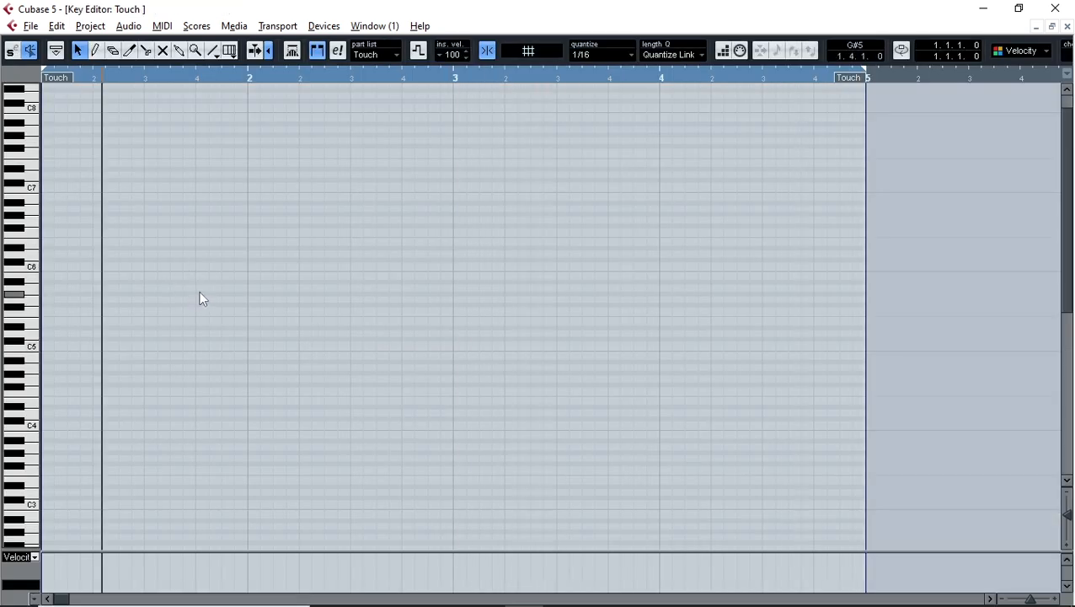
key(alt+Tab)
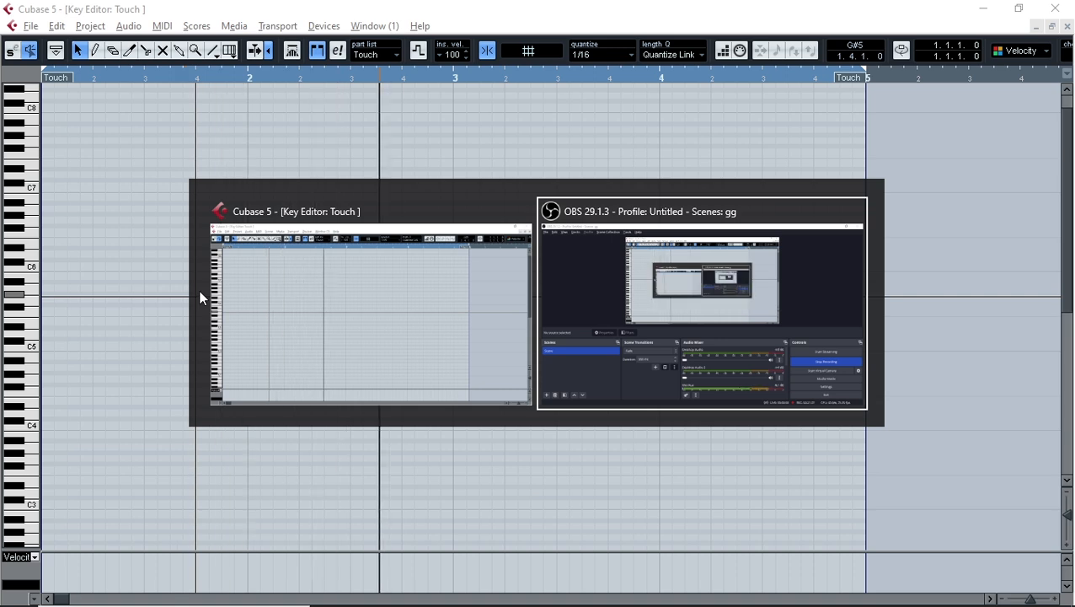
key(alt+Tab)
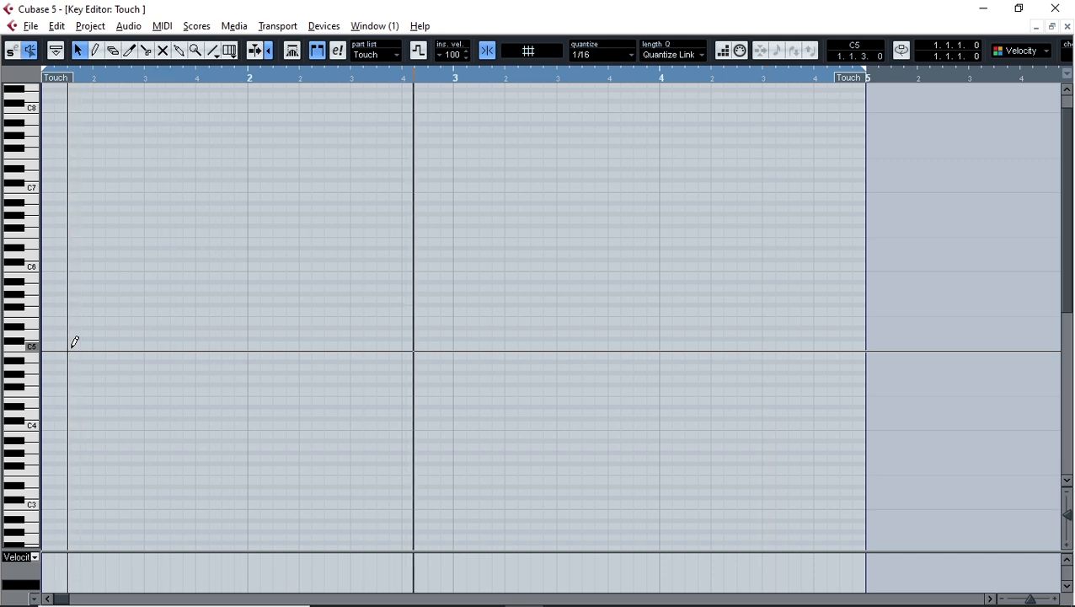
Draw a C#3 note five sixteenths long on beat 2 of bar 1 in the Touch part.
scroll(85, 327, down, 5)
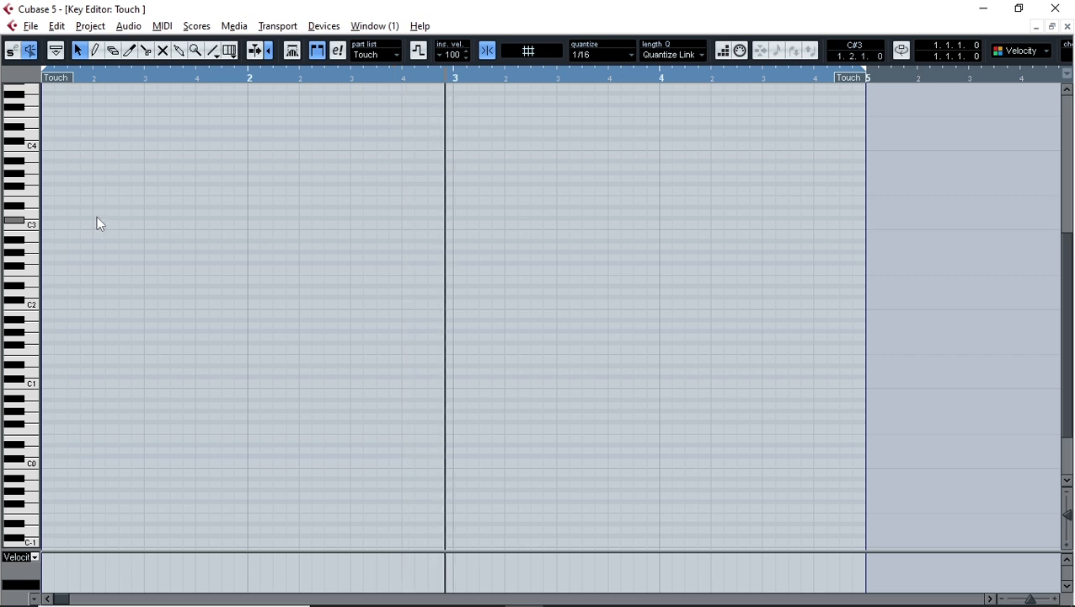
click(94, 50)
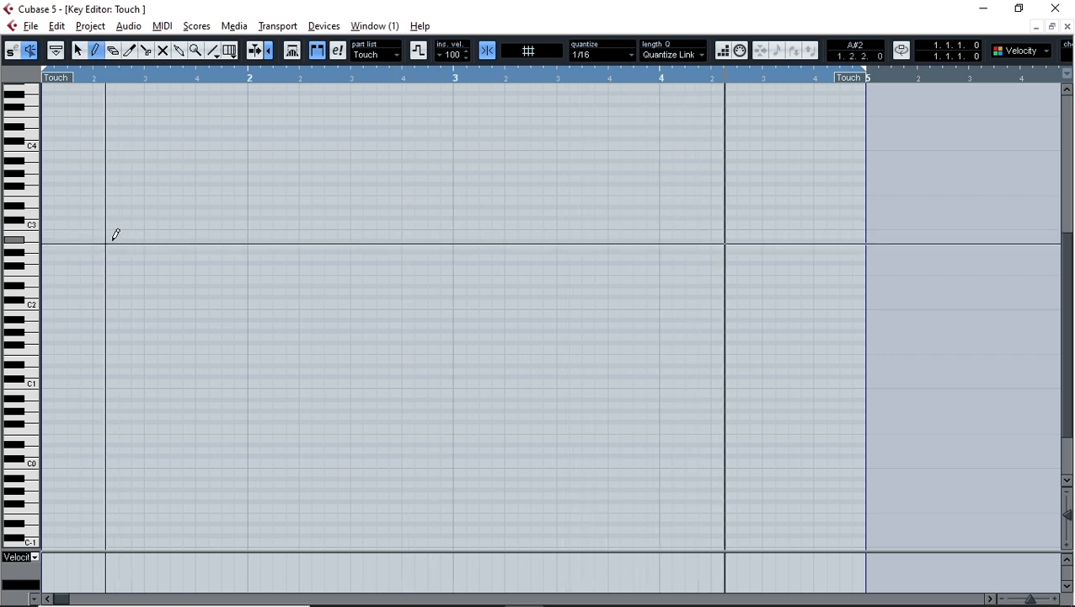
drag(94, 221, 158, 217)
key(1)
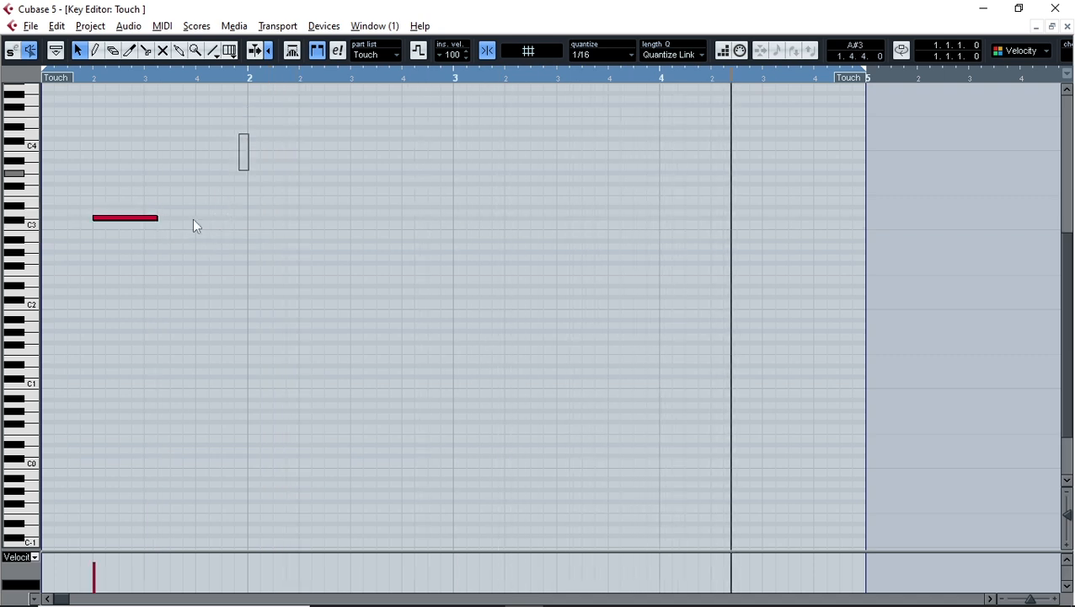
Duplicate the C#3 note onto beat 2 of bar 2, trying the copy an octave lower before restoring its pitch.
key(alt+d)
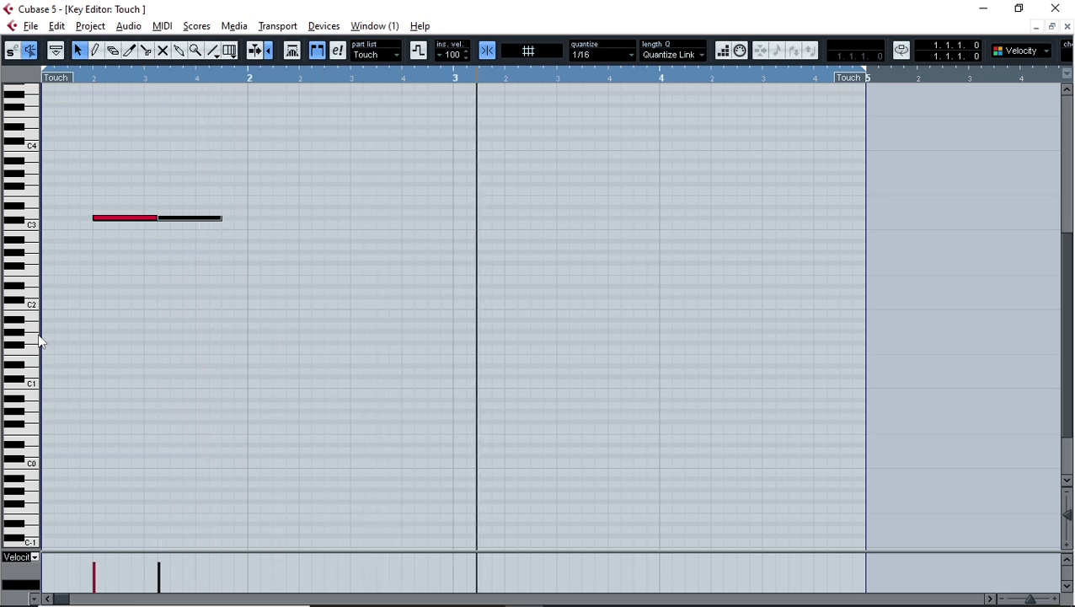
key(ctrl+Right)
key(ctrl+Right)
key(ctrl+Right)
key(ctrl+Right)
key(ctrl+Right)
key(ctrl+Right)
key(ctrl+Right)
key(ctrl+Right)
key(ctrl+Right)
key(ctrl+Right)
key(ctrl+Right)
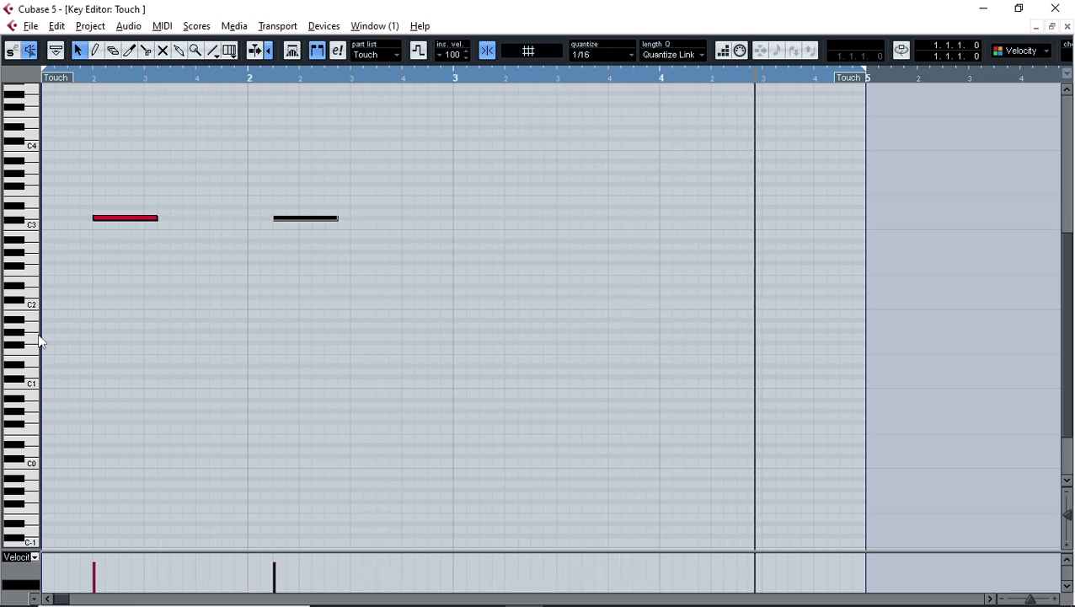
key(shift+Down)
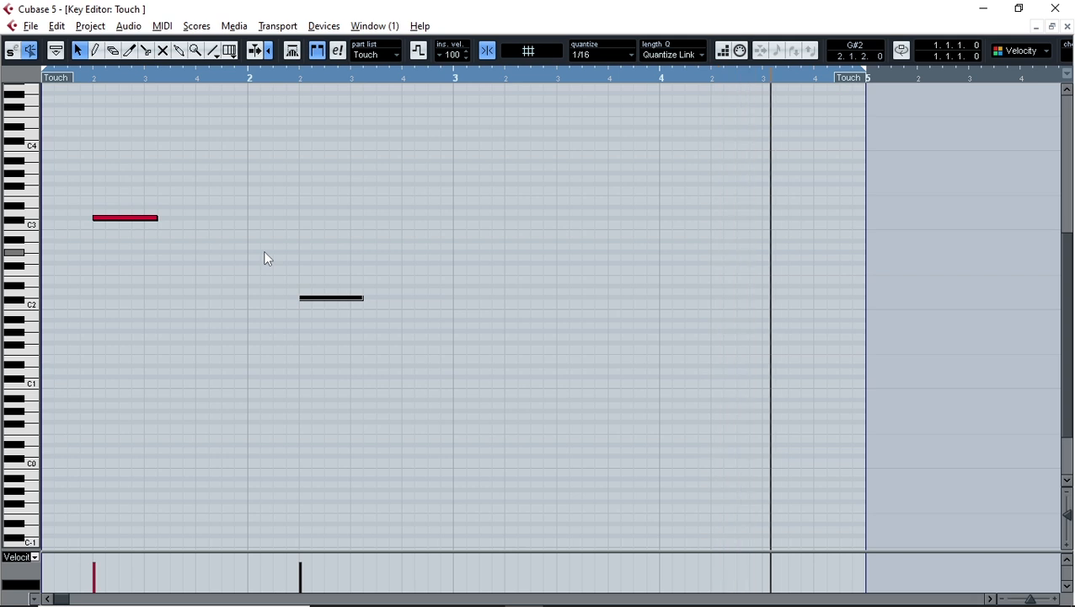
key(shift+Up)
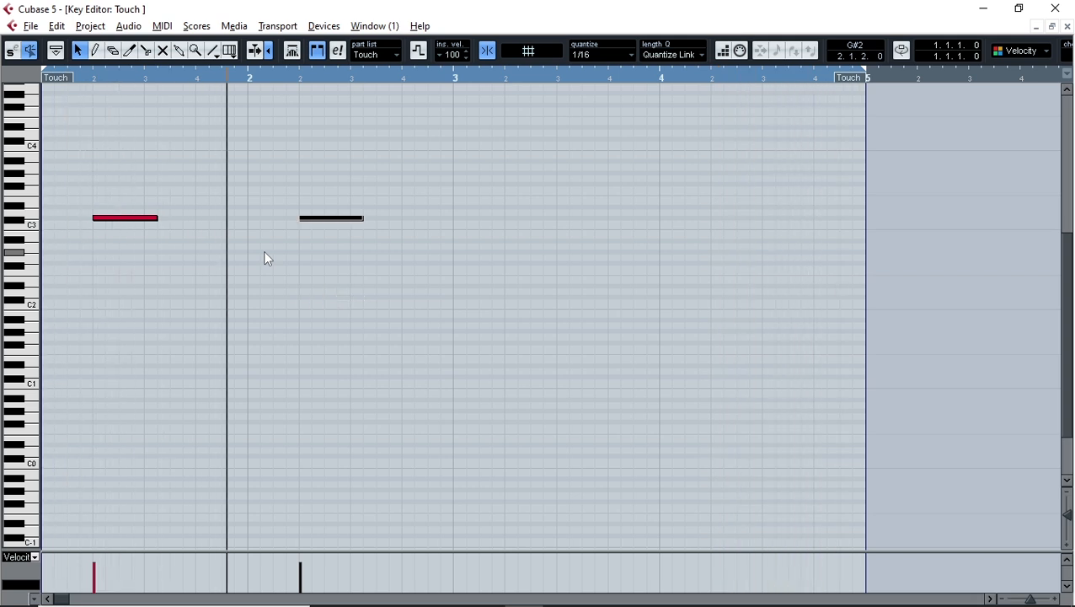
Duplicate both C#3 notes and move the copies onto beat 2 of bars 3 and 4.
drag(403, 144, 13, 318)
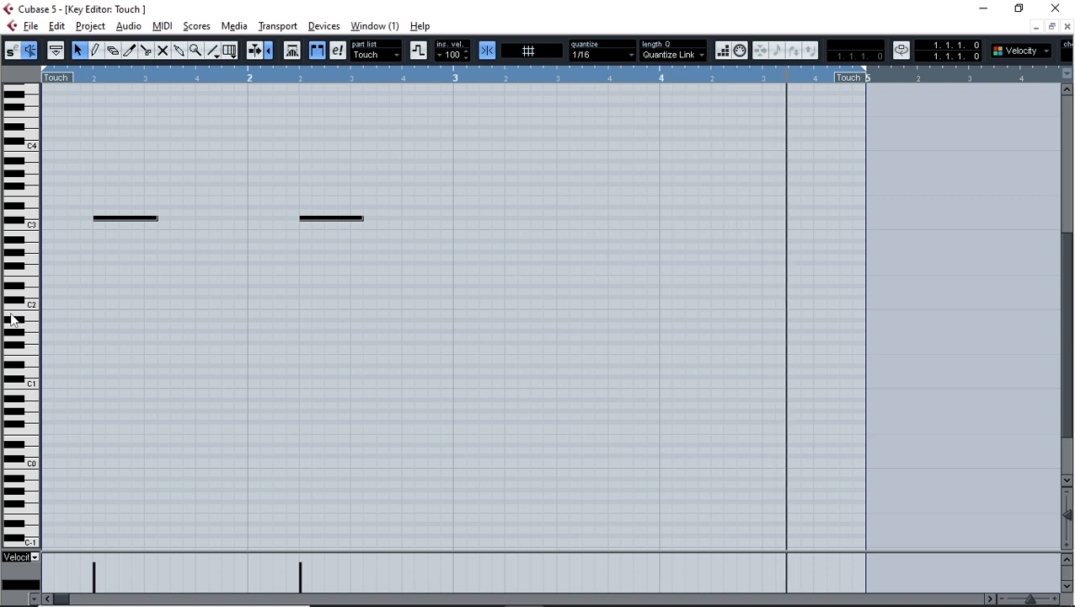
key(alt+d)
key(ctrl+Right)
key(ctrl+Right)
key(ctrl+Right)
key(ctrl+Right)
key(ctrl+Right)
key(ctrl+Right)
key(ctrl+Right)
key(ctrl+Right)
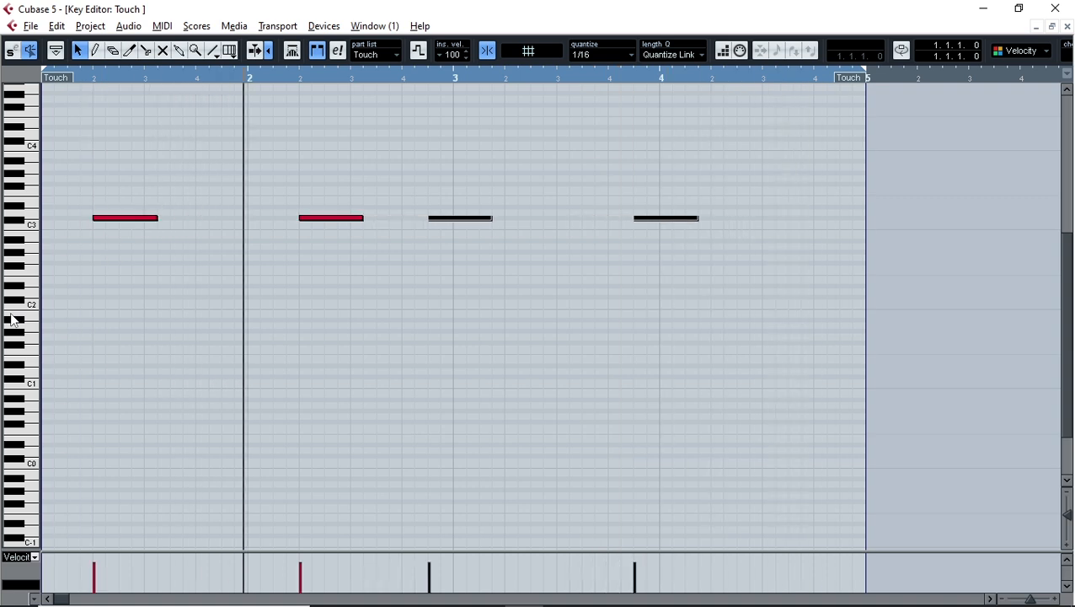
key(ctrl+Right)
key(ctrl+Right)
key(ctrl+Right)
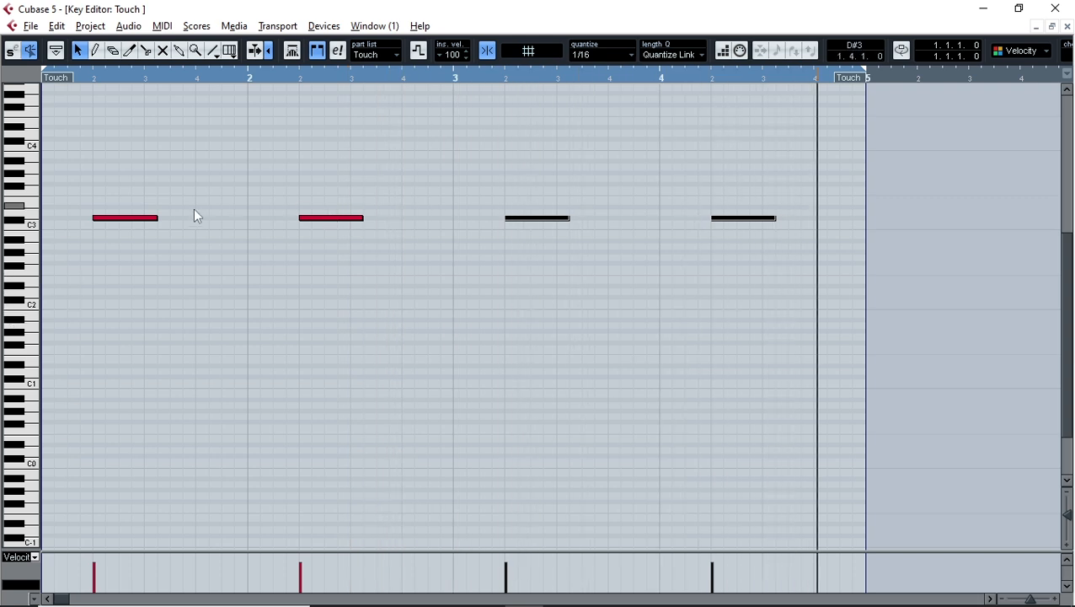
Duplicate all four C#3 notes and move the copies back exactly over the originals on beat 2 of each bar.
drag(768, 159, 146, 296)
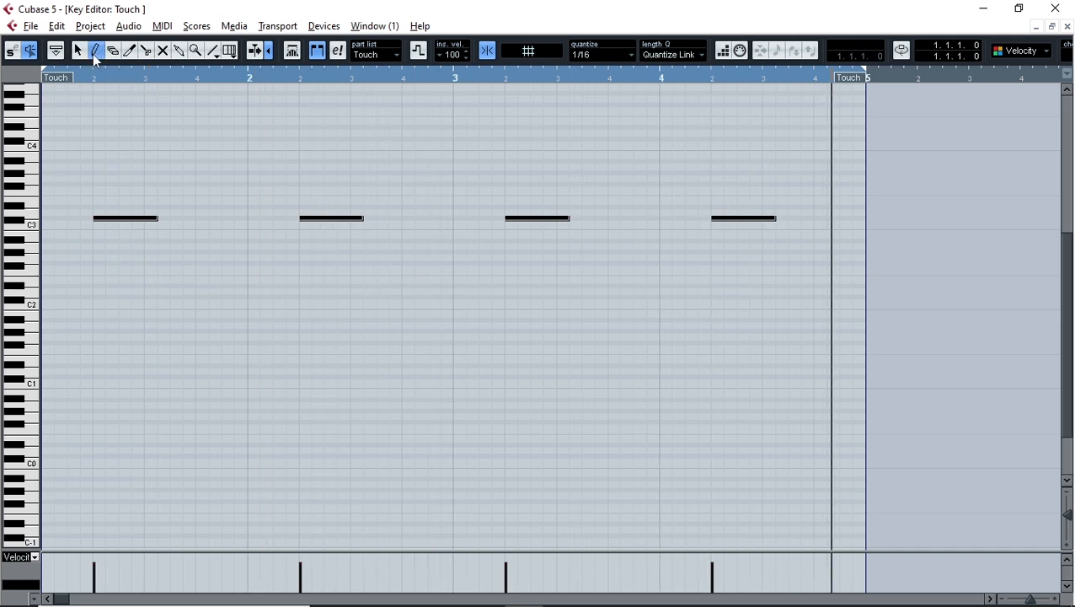
key(alt+d)
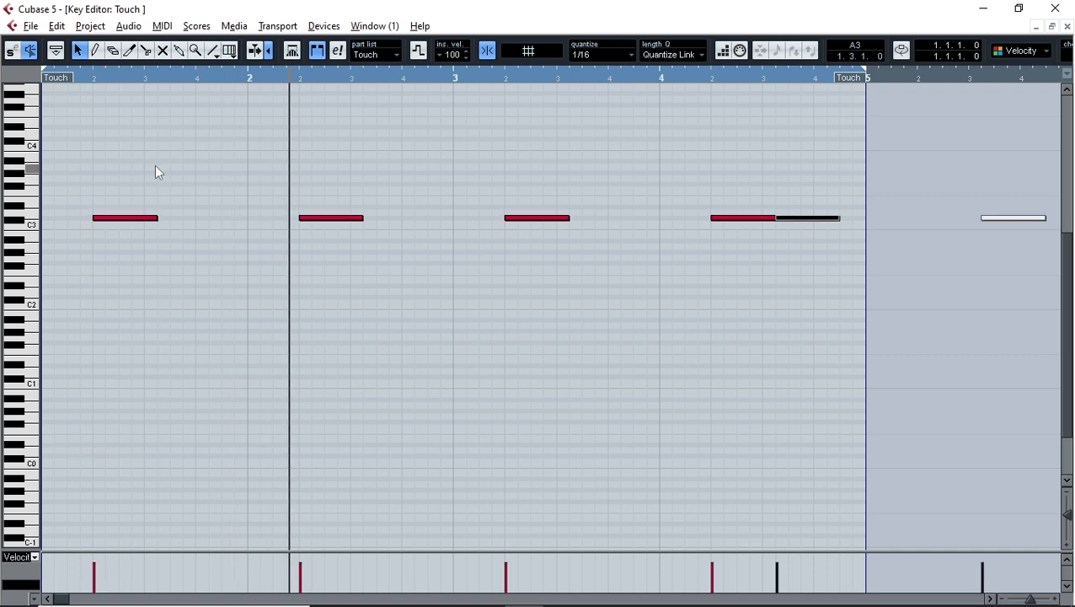
key(ctrl+Left)
key(ctrl+Left)
key(ctrl+Left)
key(ctrl+Left)
key(ctrl+Left)
key(ctrl+Left)
key(ctrl+Left)
key(ctrl+Left)
key(ctrl+Left)
key(ctrl+Left)
key(ctrl+Left)
key(ctrl+Left)
key(ctrl+Left)
key(ctrl+Left)
key(ctrl+Left)
key(ctrl+Left)
key(ctrl+Left)
key(ctrl+Left)
key(ctrl+Left)
key(ctrl+Left)
key(ctrl+Left)
key(ctrl+Left)
key(ctrl+Left)
key(ctrl+Left)
key(ctrl+Left)
key(ctrl+Left)
key(ctrl+Left)
key(ctrl+Left)
key(ctrl+Left)
key(ctrl+Left)
key(ctrl+Left)
key(ctrl+Left)
key(ctrl+Left)
key(ctrl+Left)
key(ctrl+Left)
key(ctrl+Left)
key(ctrl+Left)
key(ctrl+Left)
key(ctrl+Left)
key(ctrl+Right)
key(ctrl+Right)
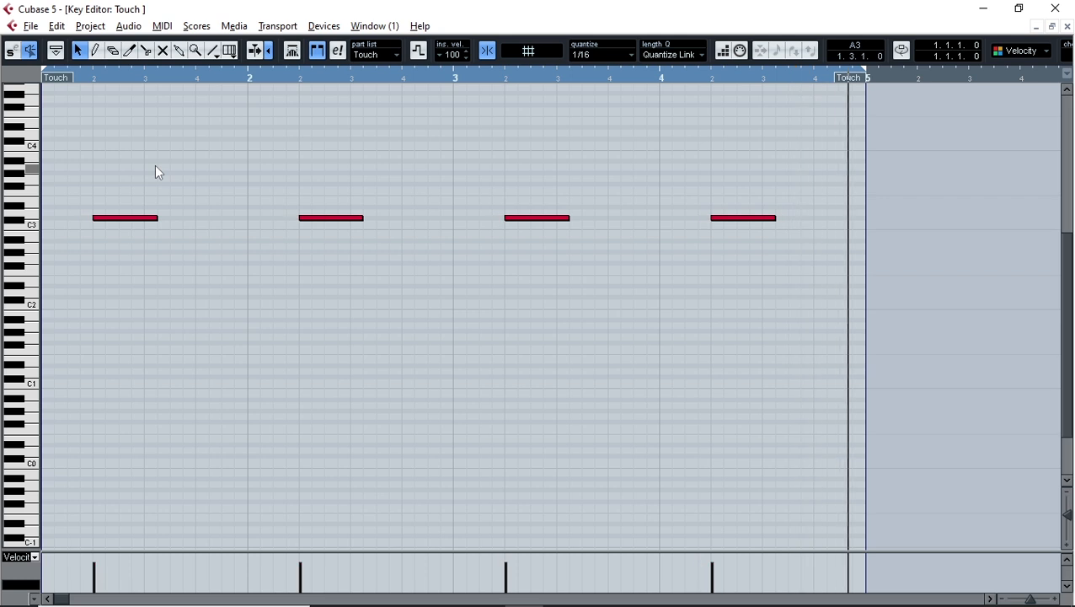
Raise the four duplicated notes by four semitones to F3 to form two-note chords.
key(Up)
key(Up)
key(Up)
key(Up)
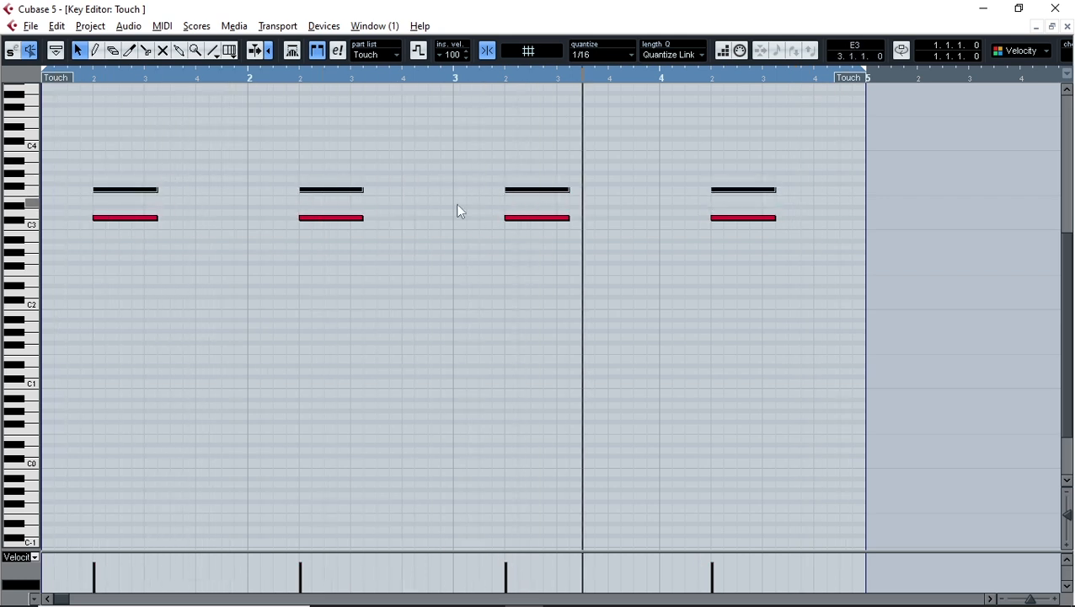
Raise the upper chord note in bar 2 by one semitone to F#3.
drag(355, 168, 337, 197)
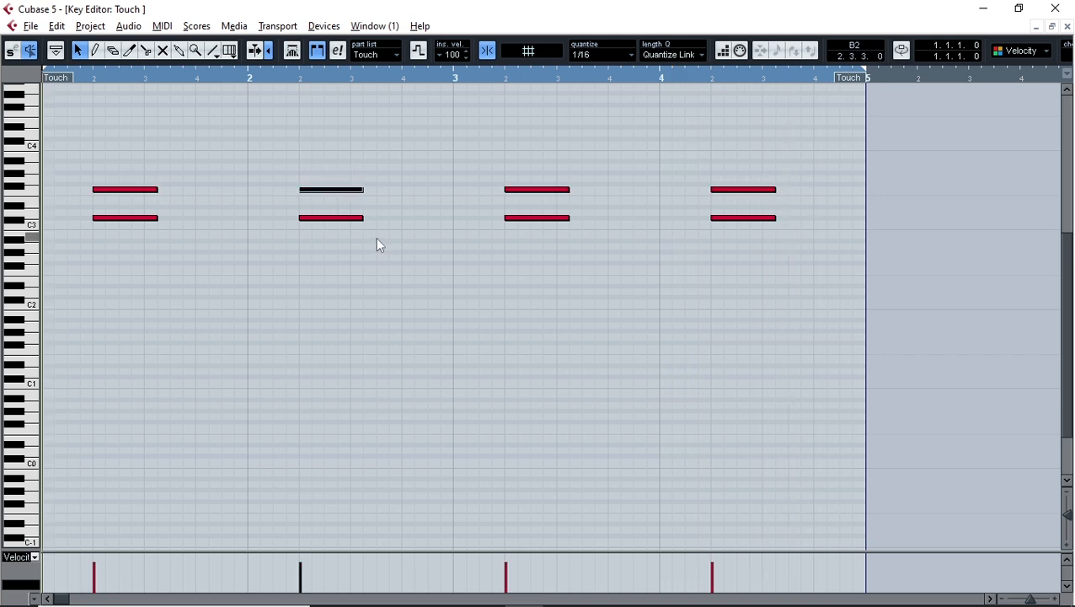
key(Up)
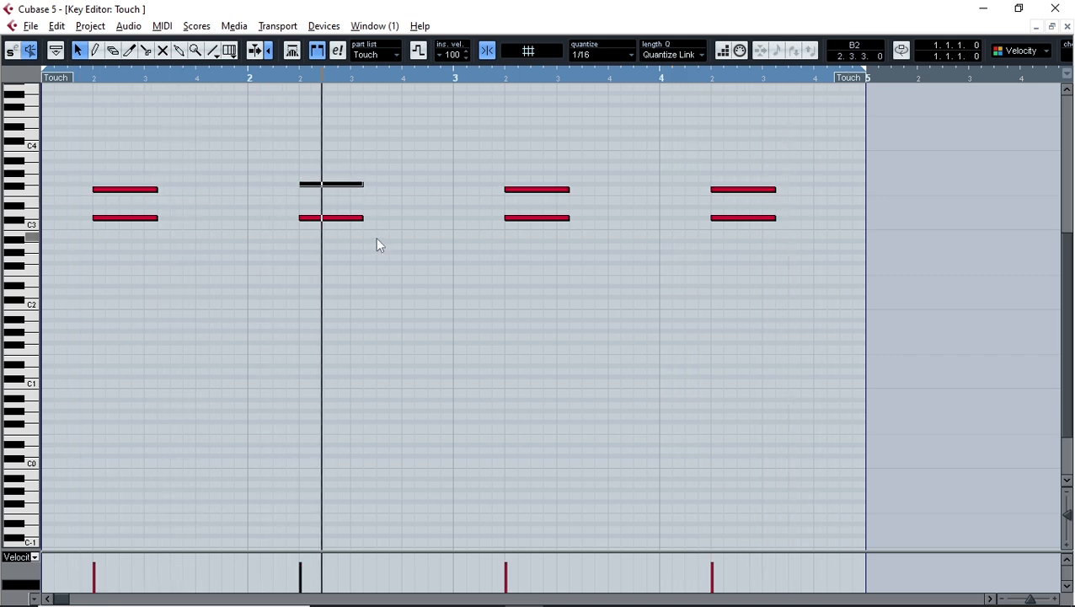
Delete the upper note of all four Touch chords and close the part's note editor.
drag(792, 147, 37, 200)
key(Delete)
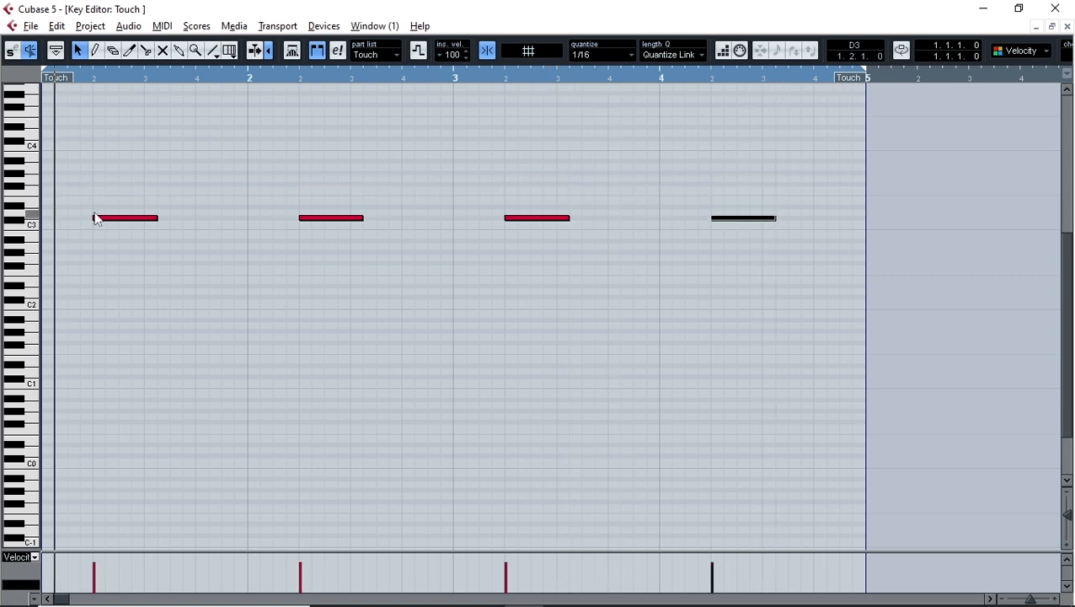
click(1067, 27)
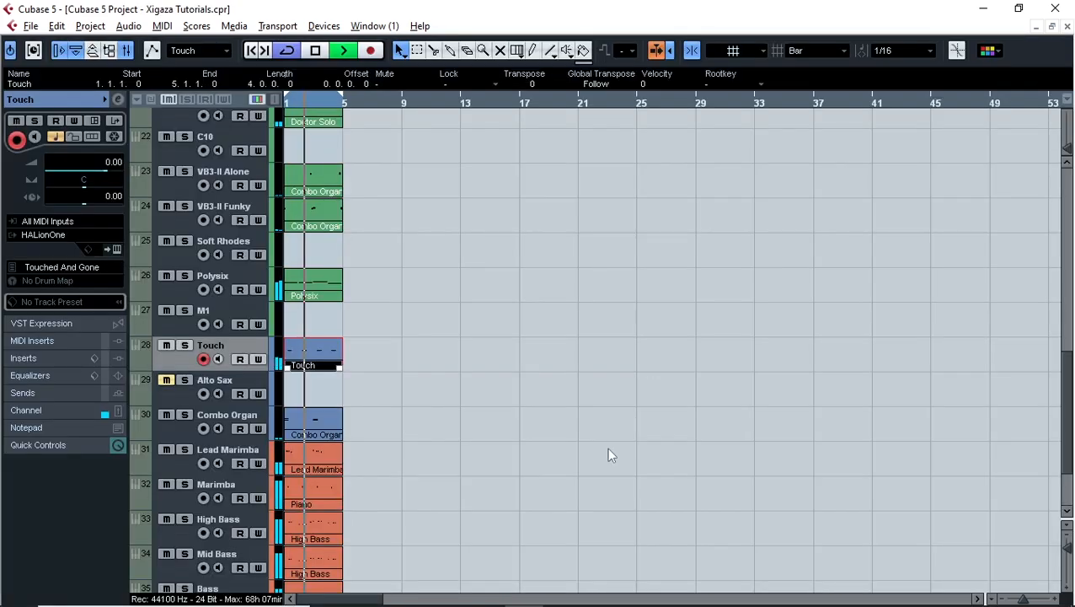
scroll(425, 399, down, 3)
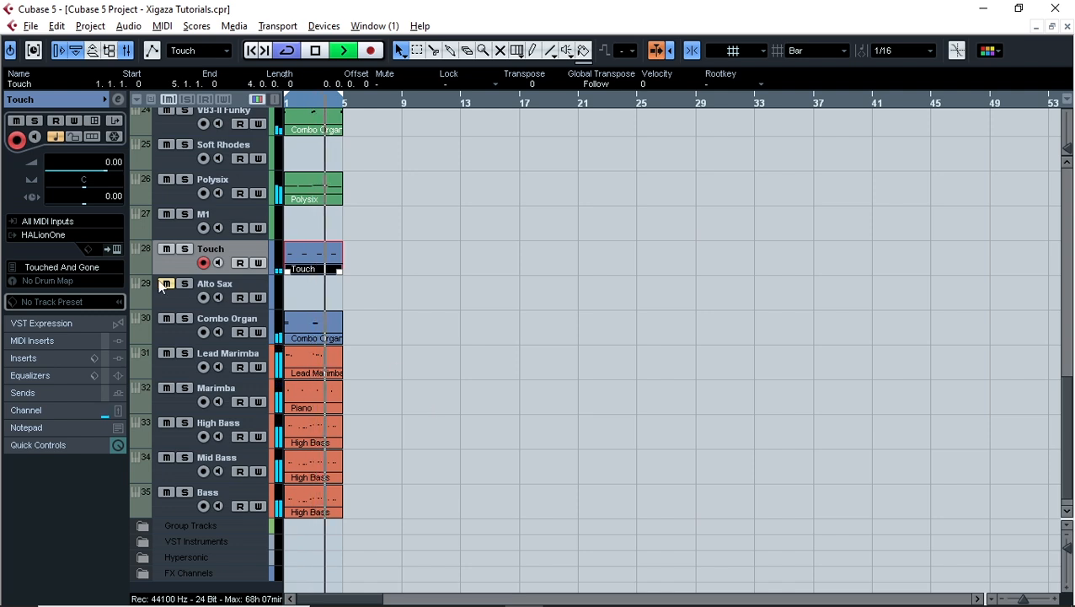
double_click(295, 289)
double_click(298, 288)
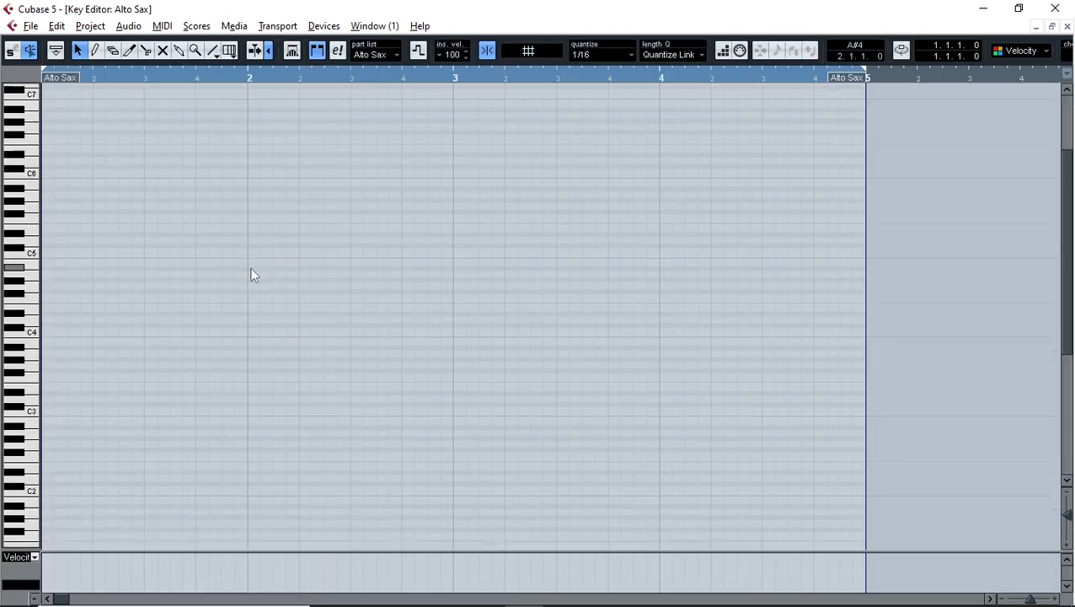
click(1068, 27)
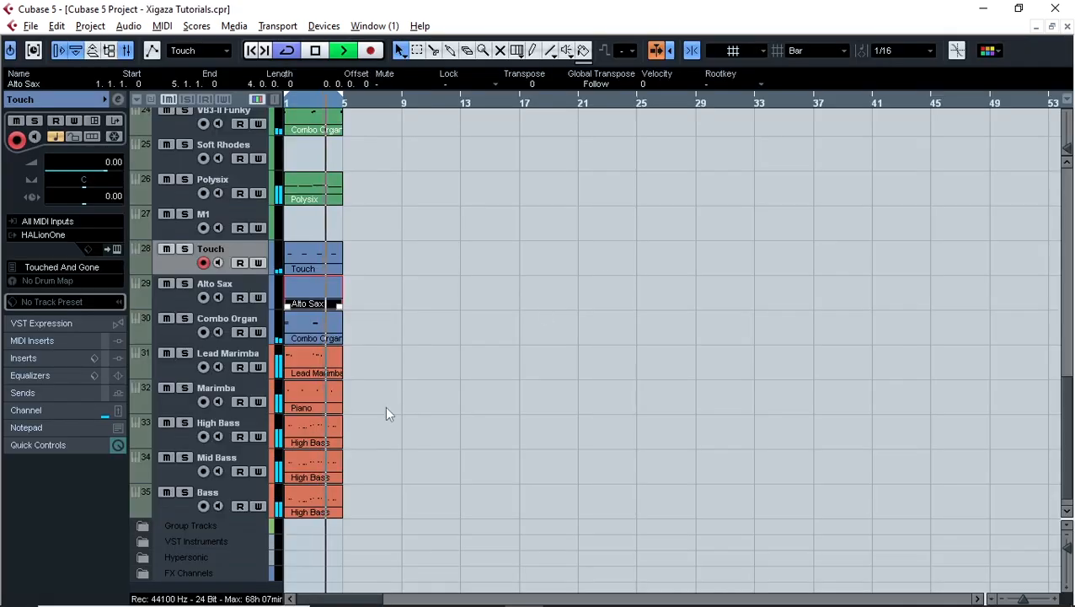
key(Delete)
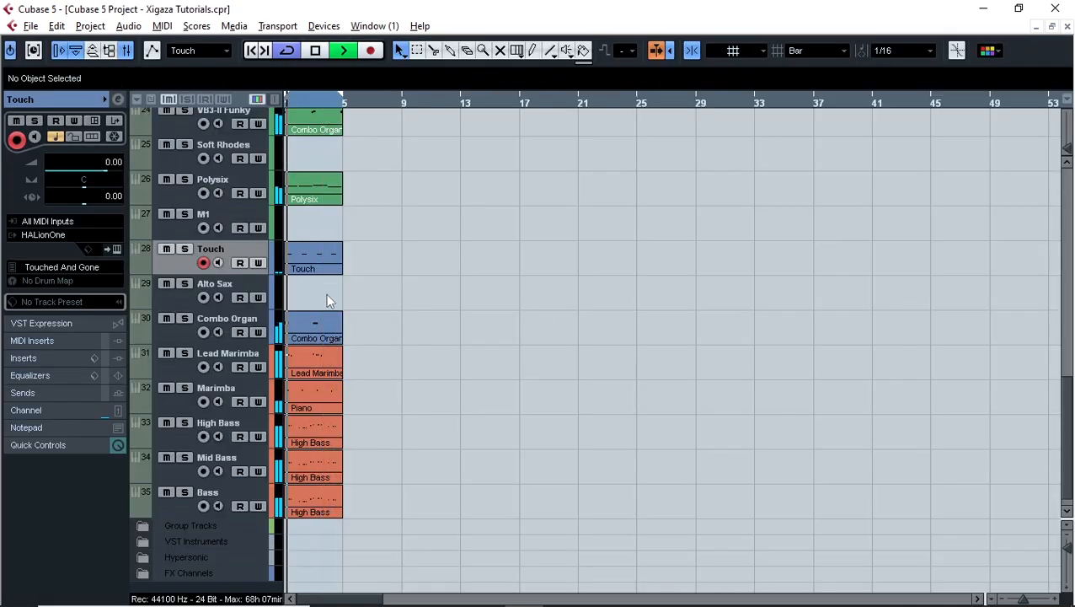
Duplicate the Lead Marimba part and move the copy onto the Alto Sax track at bar 1.
click(313, 357)
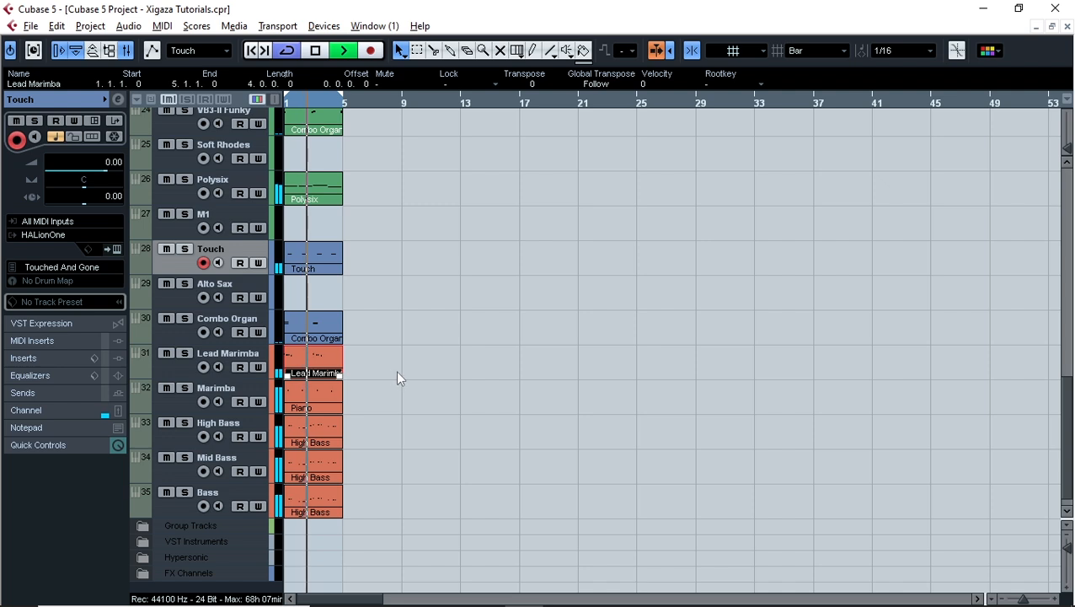
key(ctrl+d)
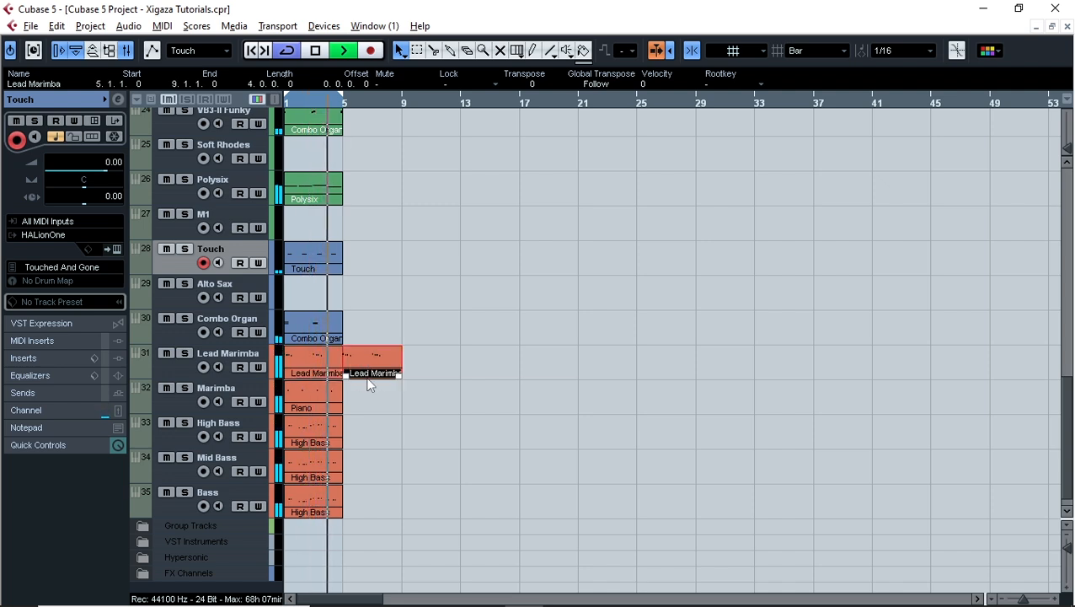
drag(380, 374, 323, 305)
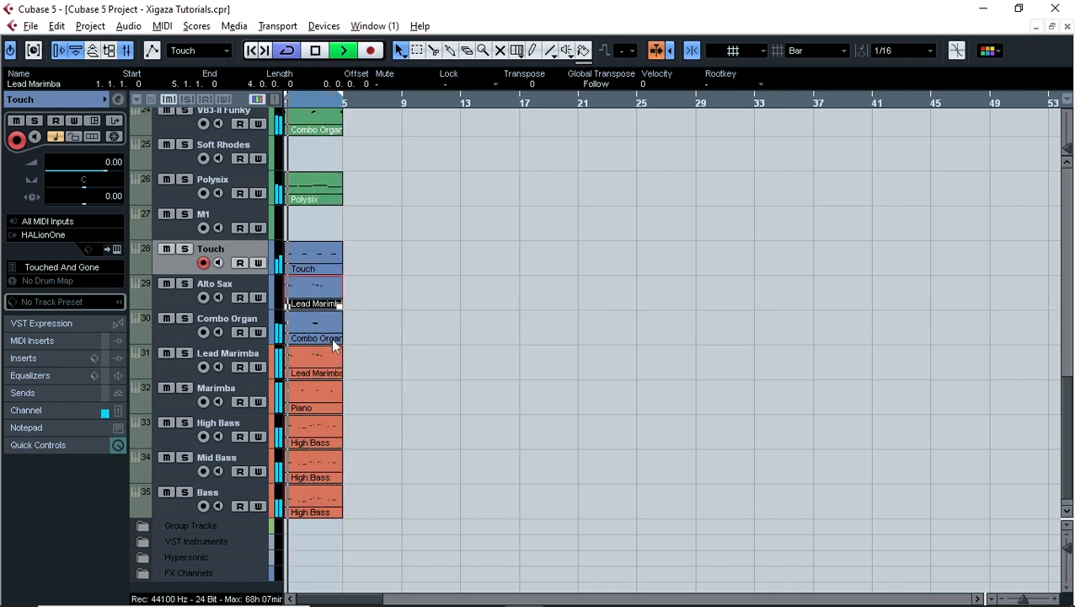
Open the copied part on the Alto Sax track and transpose all its notes down one octave.
double_click(322, 297)
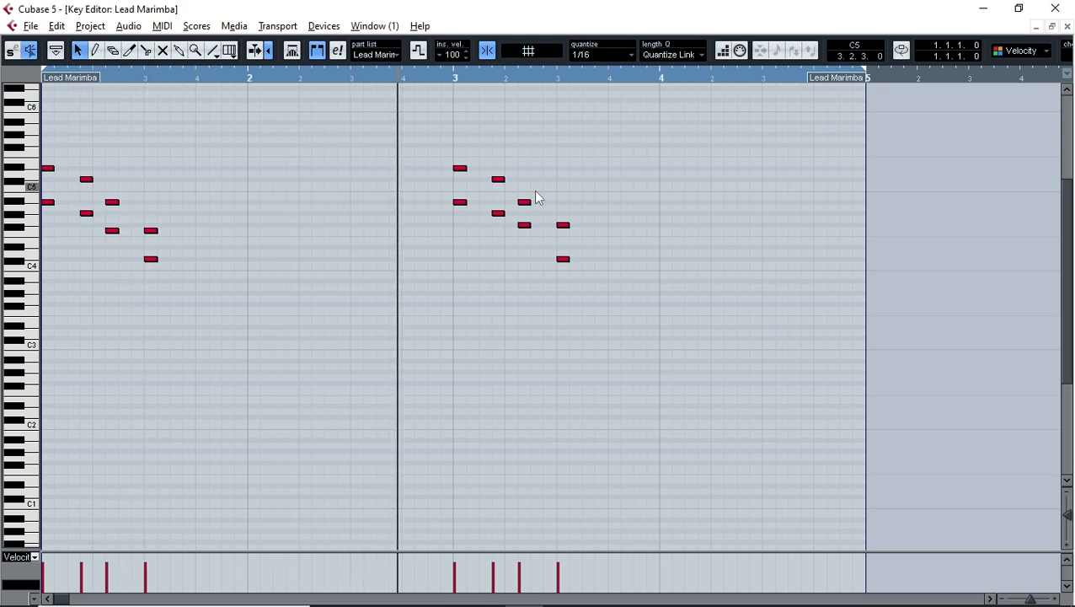
key(ctrl+a)
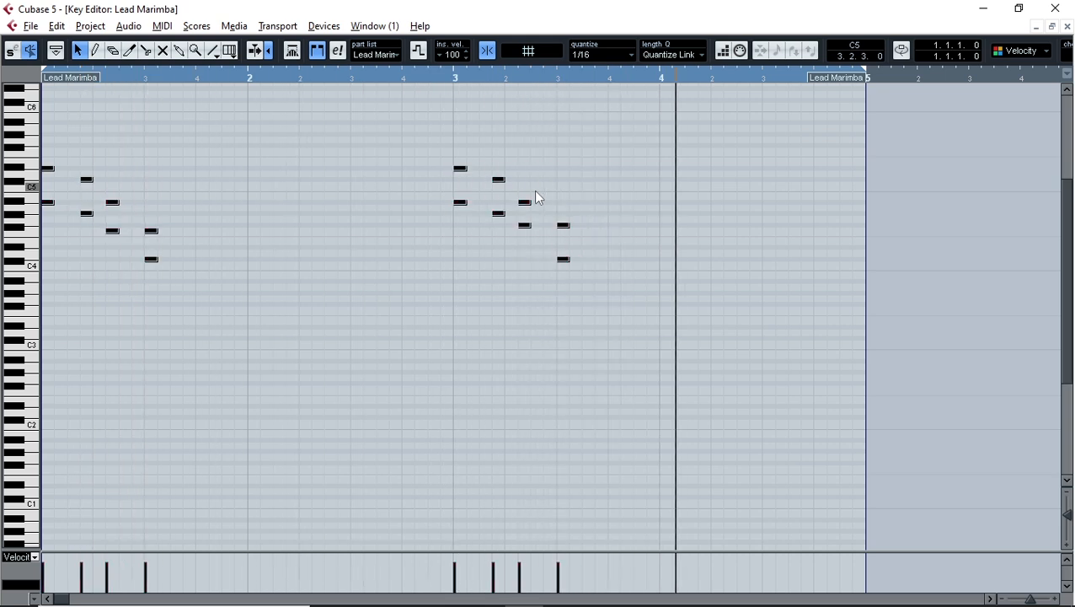
key(shift+Down)
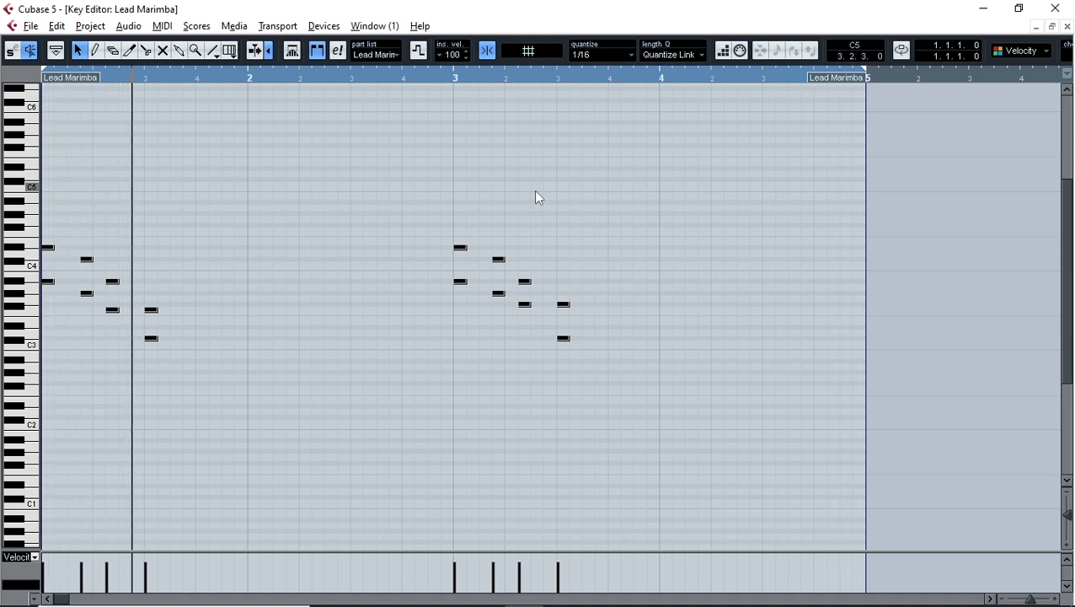
Shift all notes of the phrase one bar later so that its two halves start at bars 2 and 4.
key(ctrl+Right)
key(ctrl+Right)
key(ctrl+Right)
key(ctrl+Right)
key(ctrl+Right)
key(ctrl+Right)
key(ctrl+Right)
key(ctrl+Right)
key(ctrl+Right)
key(ctrl+Right)
key(ctrl+Right)
key(ctrl+Right)
key(ctrl+Right)
key(ctrl+Right)
key(ctrl+Right)
key(ctrl+Right)
key(ctrl+Right)
key(ctrl+Right)
key(ctrl+Right)
key(ctrl+Right)
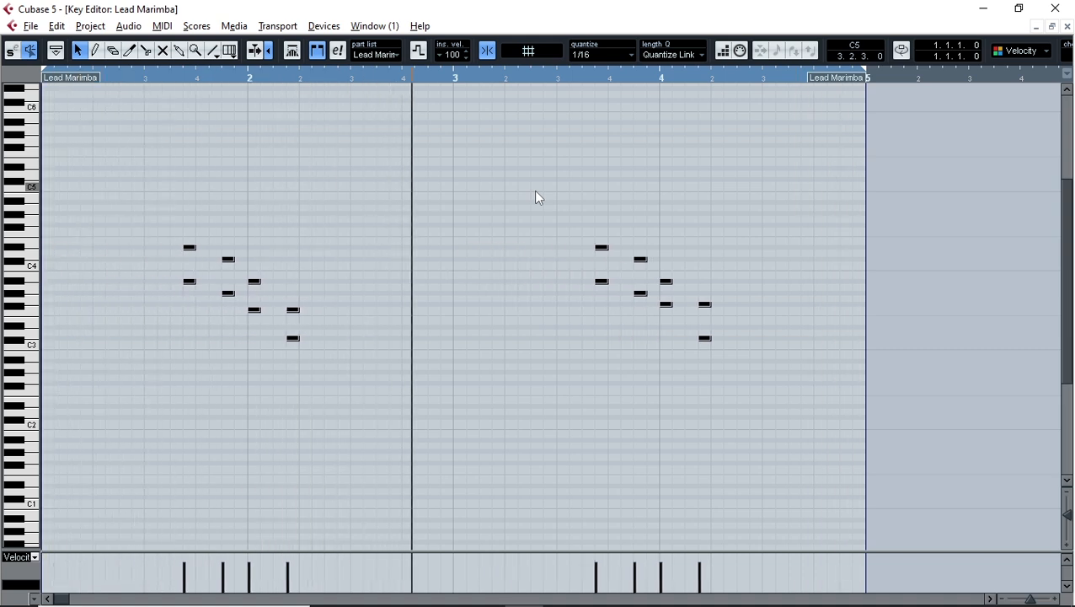
key(ctrl+Left)
key(ctrl+Left)
key(ctrl+Left)
key(ctrl+Left)
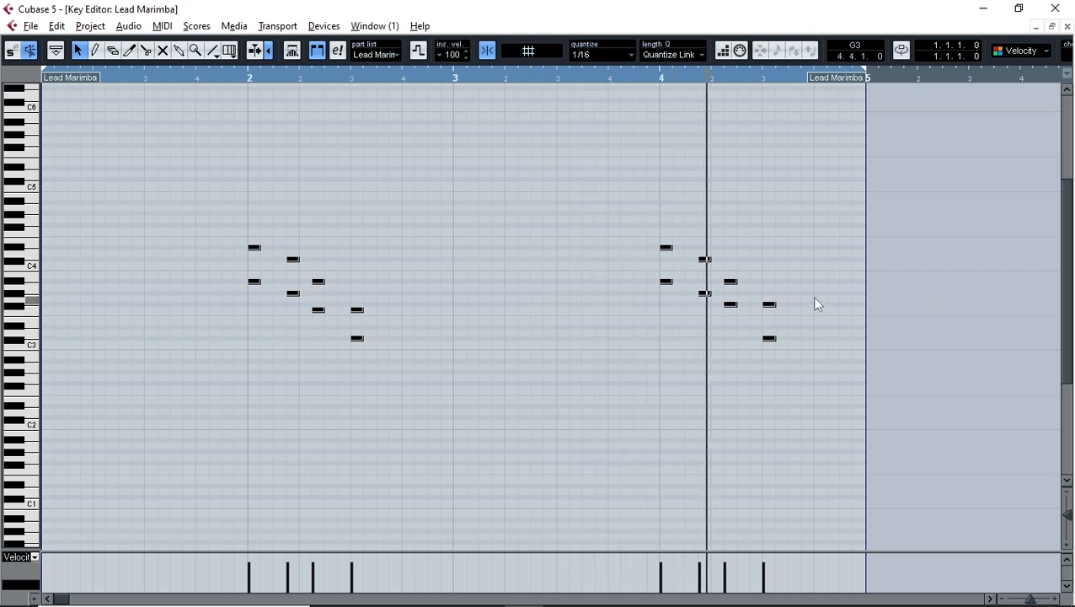
Lower the chord on beat 3 of bar 4 to D#3 and A#2 and lengthen it to five sixteenths.
key(space)
drag(798, 289, 765, 394)
key(Down)
key(Down)
key(Down)
key(Down)
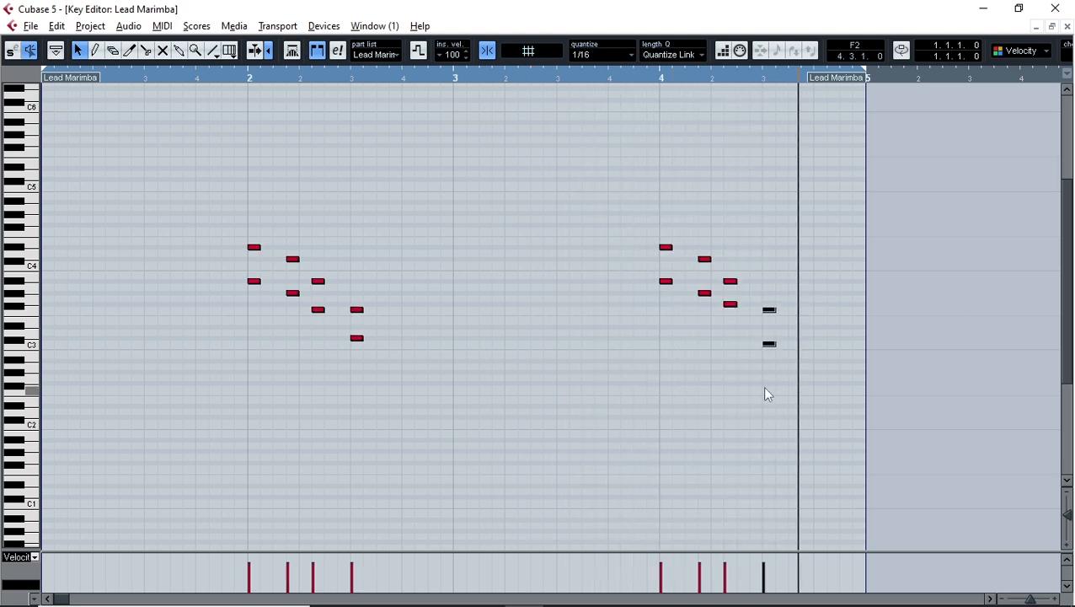
key(space)
click(770, 360)
key(Up)
shift+click(769, 326)
drag(775, 327, 822, 328)
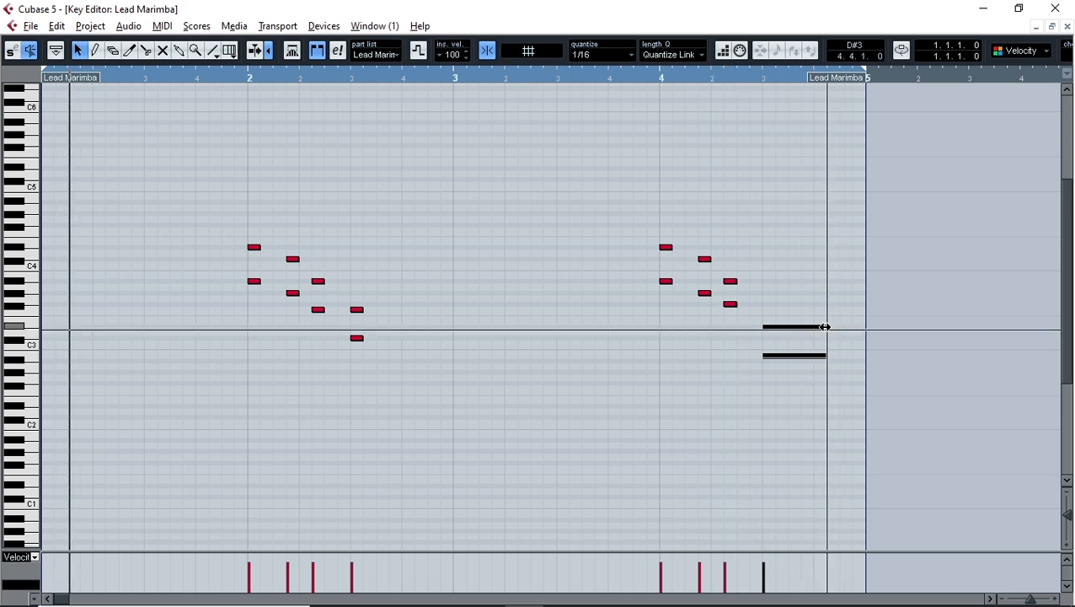
Lower the third chord of bar 4 to F#3 and D#3 and the second chord to B3 and F#3.
drag(742, 271, 725, 349)
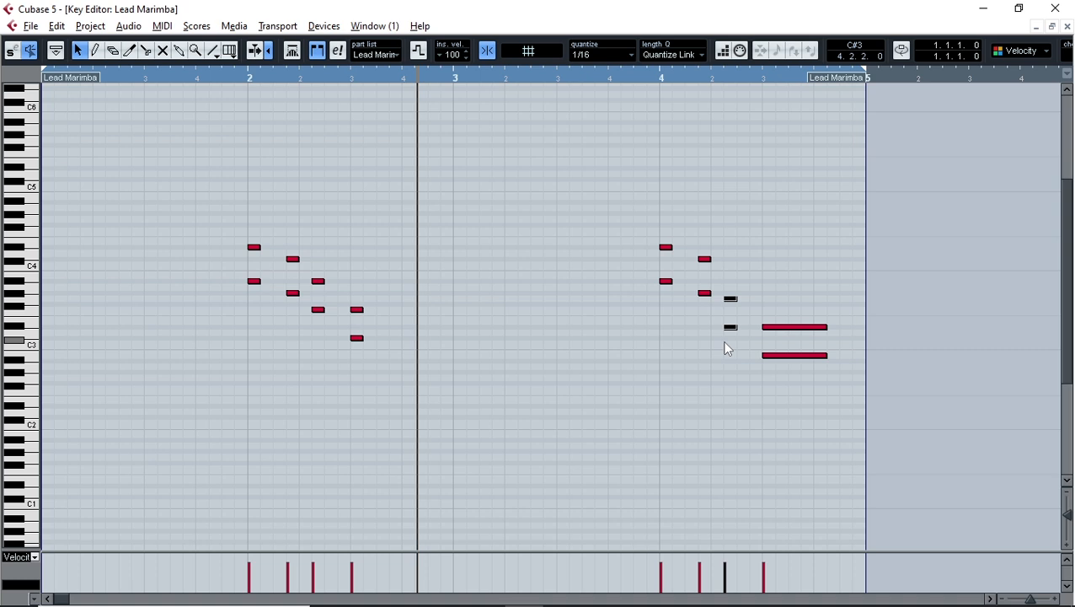
drag(744, 294, 716, 315)
key(Down)
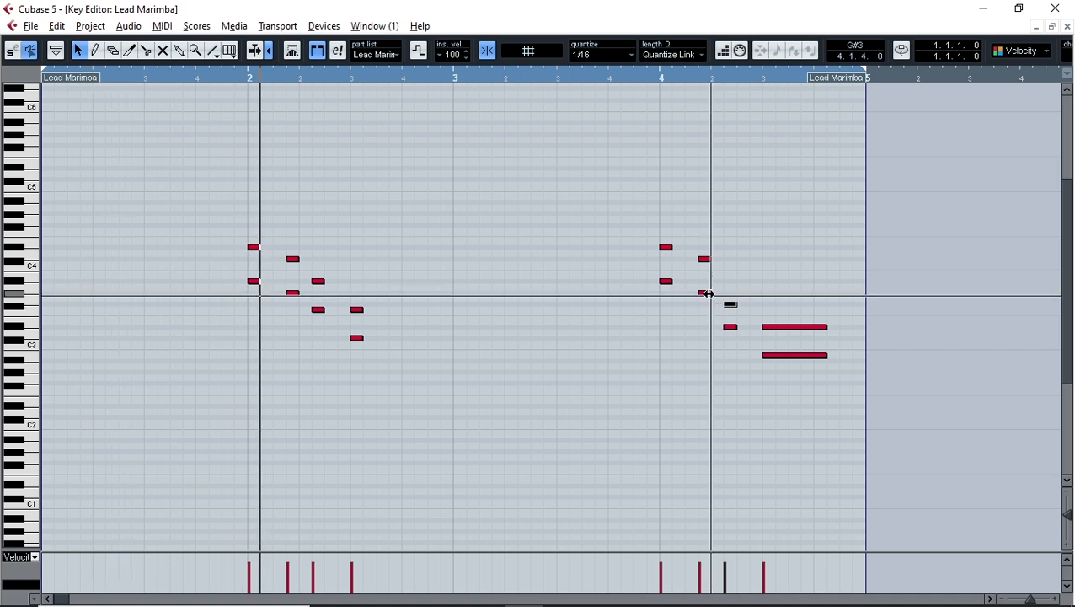
drag(703, 294, 667, 310)
Lower the two notes of the first chord in bar 4 to F#3 and A#2.
drag(667, 251, 658, 383)
click(658, 376)
key(space)
key(ctrl+l)
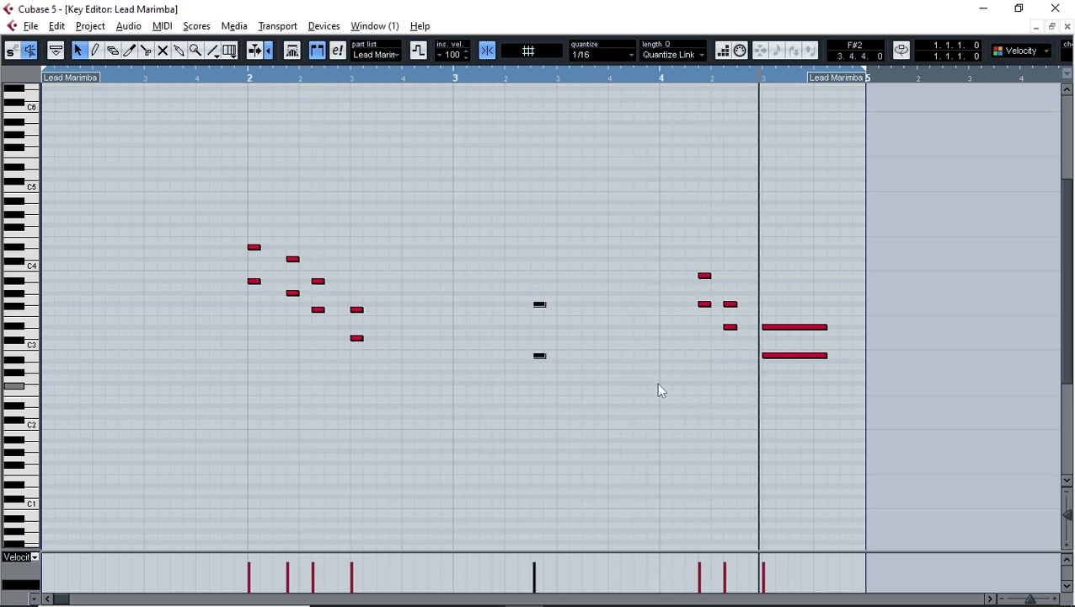
click(56, 28)
click(75, 40)
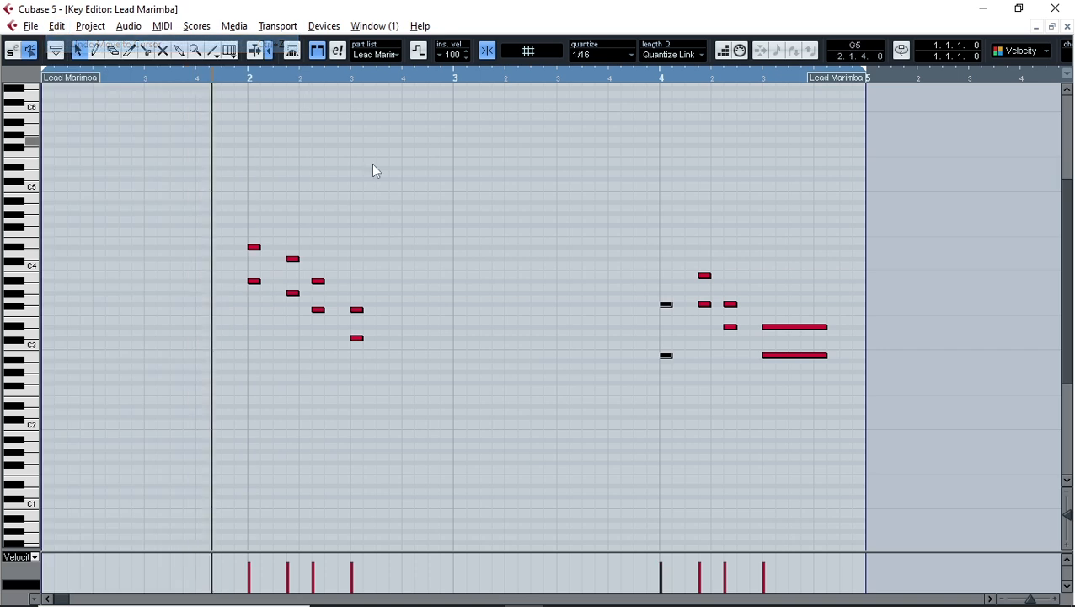
Lengthen bar 4's first chord to three sixteenths, and drop the third chord's F#3 to F#2, lengthening that chord to an eighth.
drag(671, 355, 699, 355)
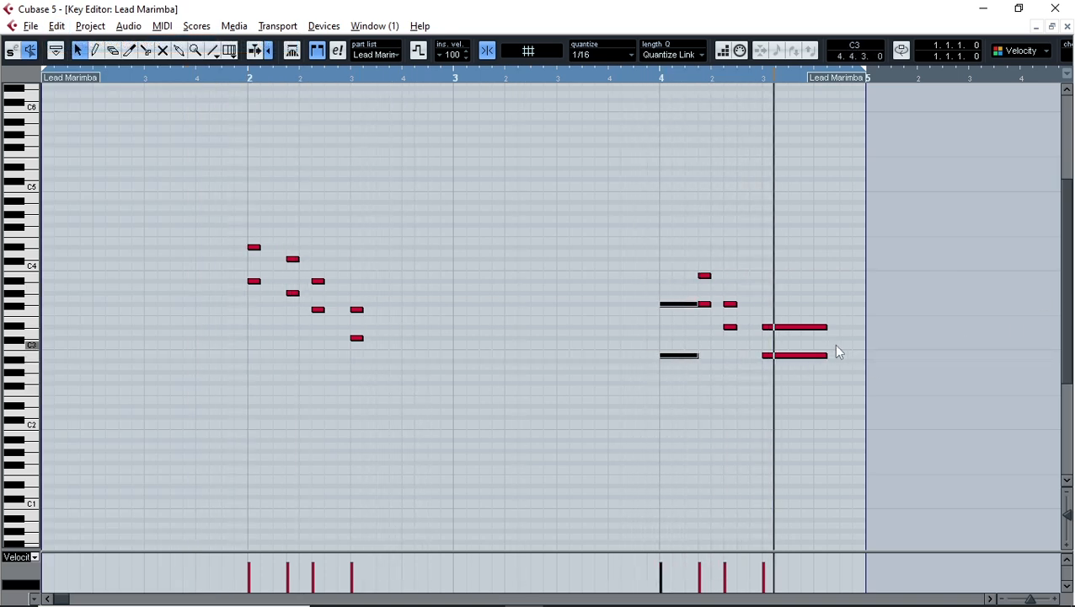
click(730, 303)
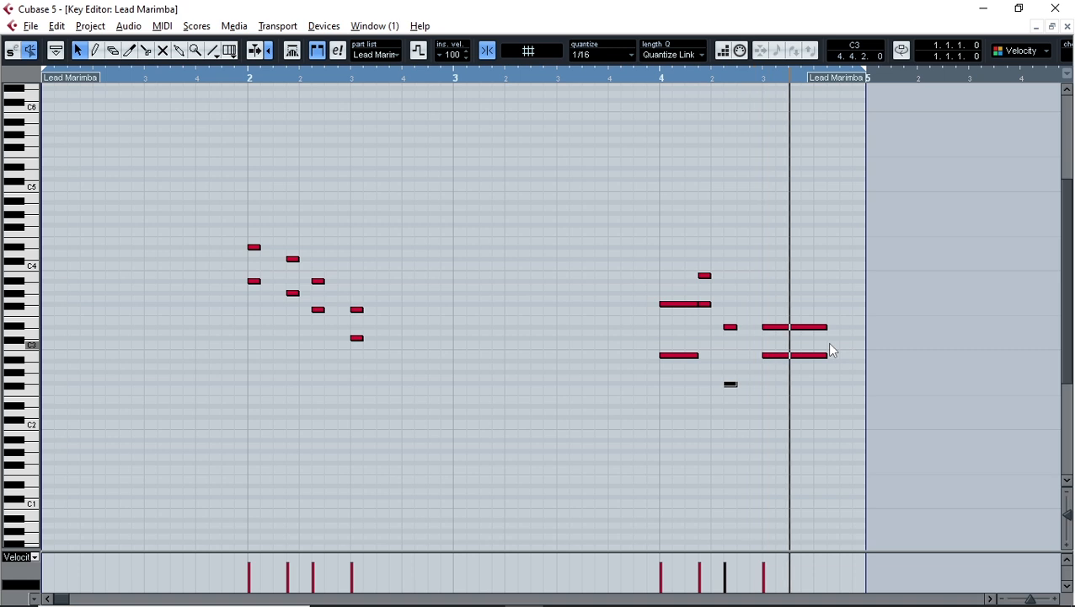
drag(745, 321, 751, 383)
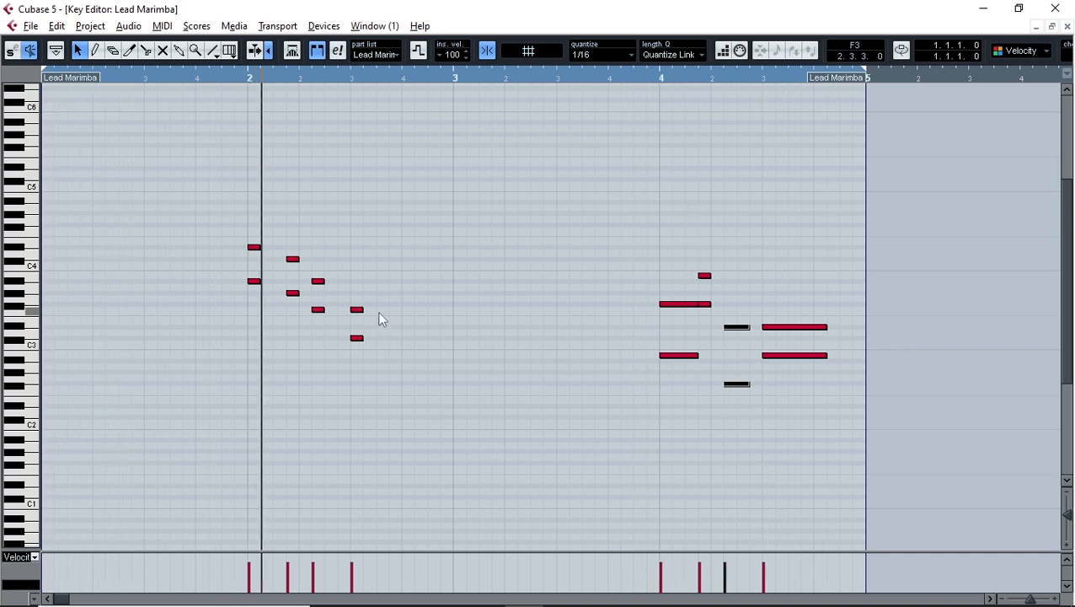
Revoice the bar 2 chords to F3/G#2, G#3/C#3, F3/C#3 and C#3/G#2, lengthening the last one to five sixteenths.
drag(359, 310, 412, 373)
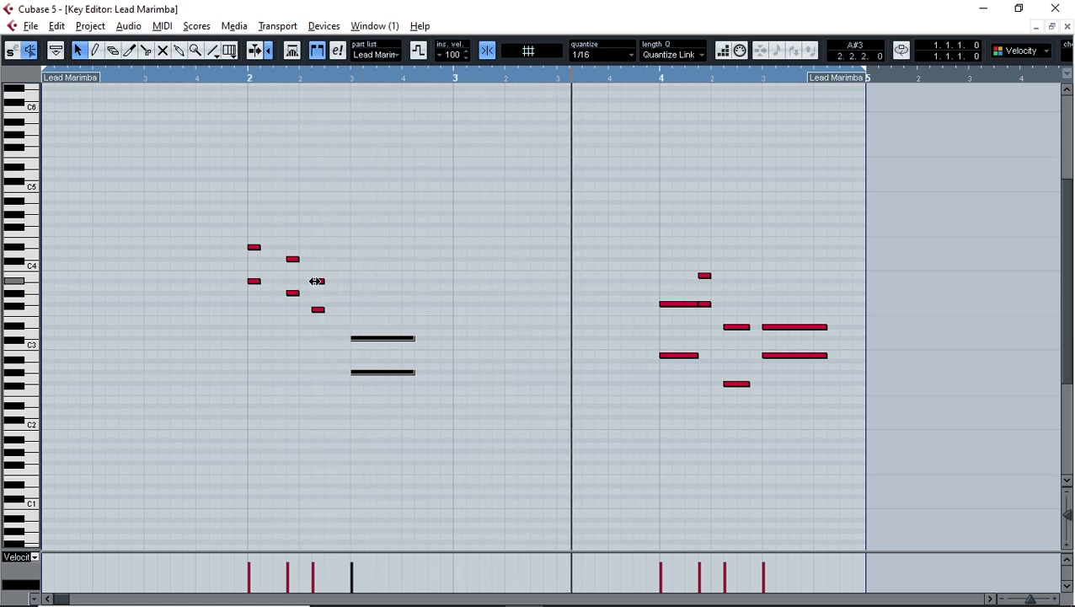
drag(319, 287, 318, 343)
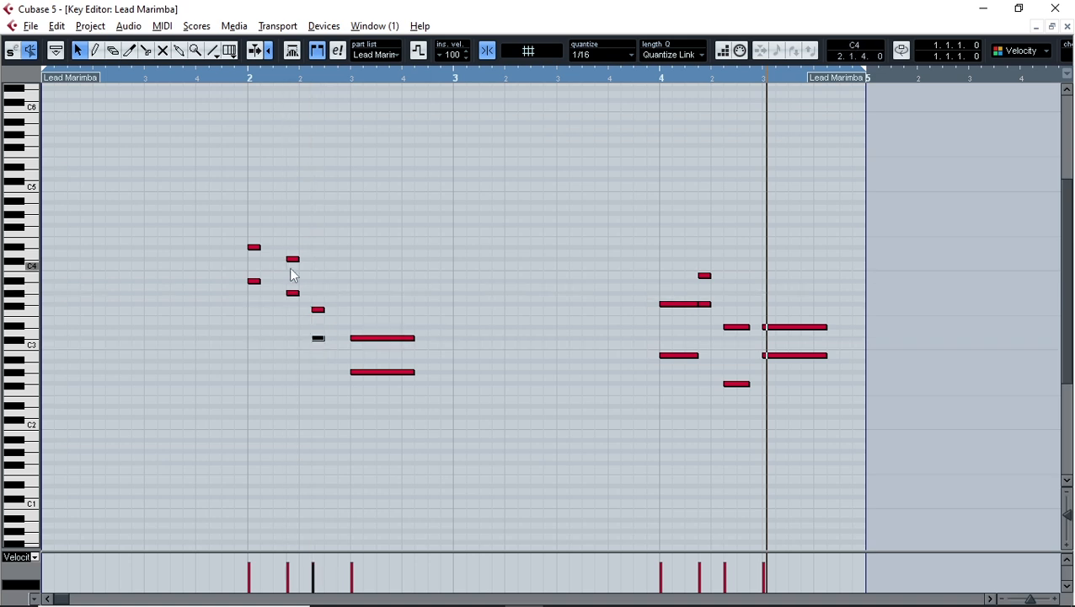
drag(293, 283, 295, 346)
drag(255, 284, 257, 320)
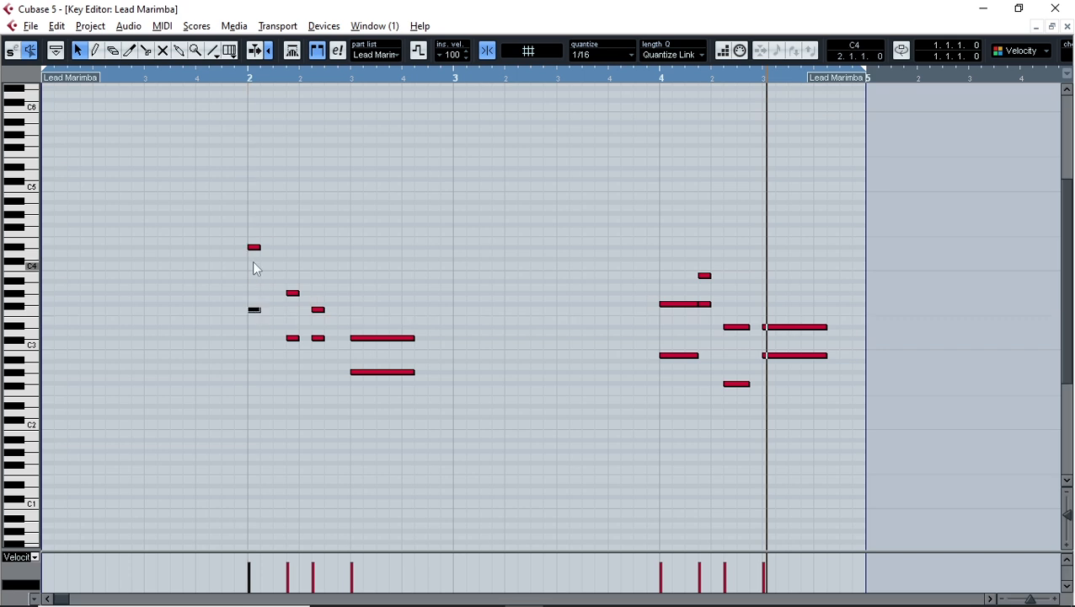
drag(254, 249, 258, 375)
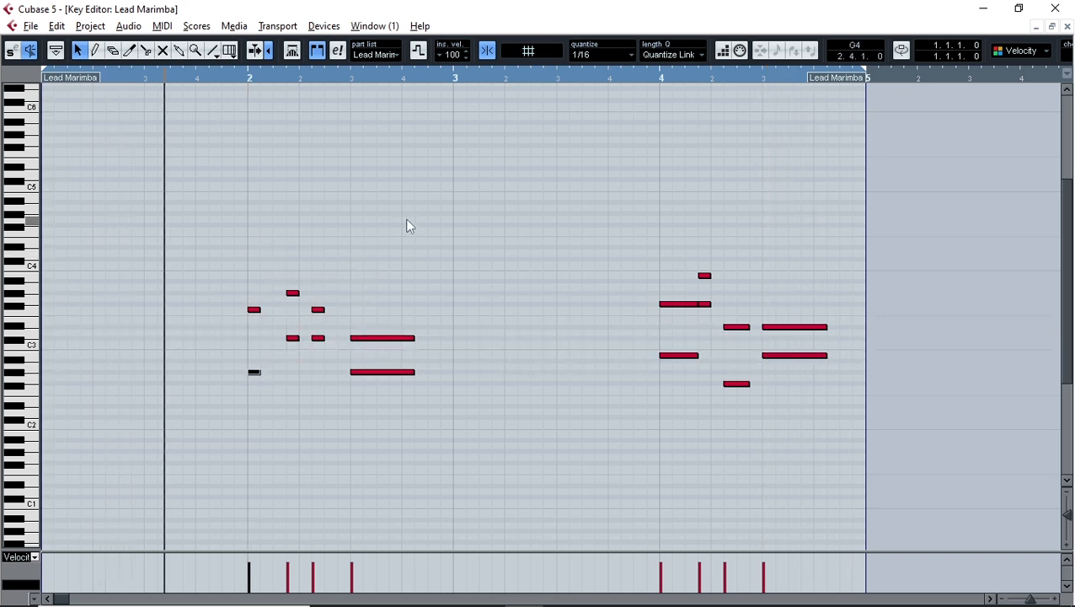
Lengthen the third chord of bar 2 to three sixteenths and the first chord to an eighth.
drag(327, 297, 351, 311)
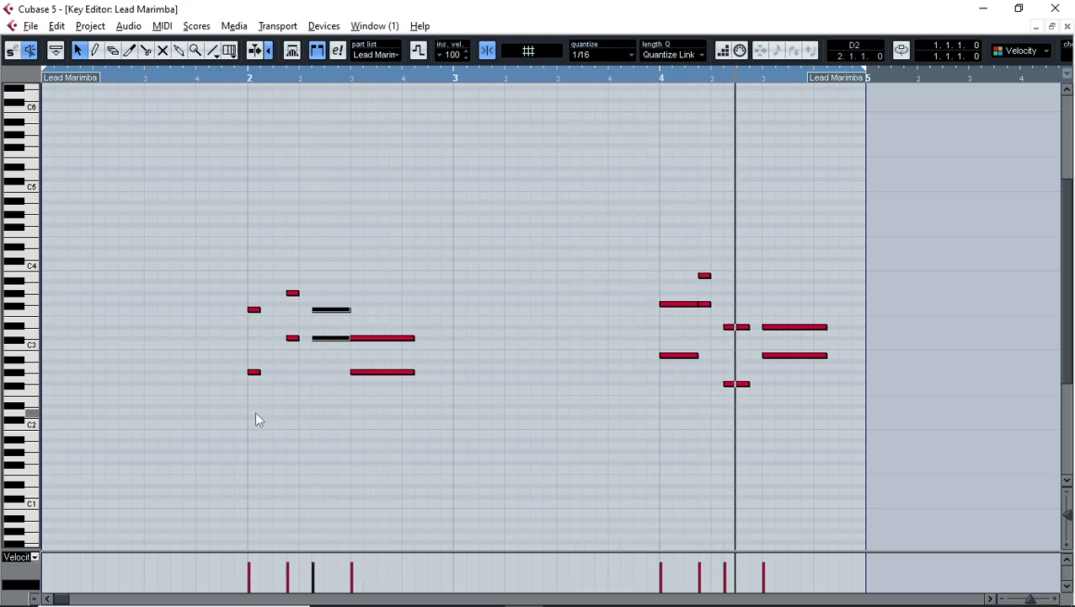
drag(259, 295, 249, 421)
drag(261, 372, 268, 371)
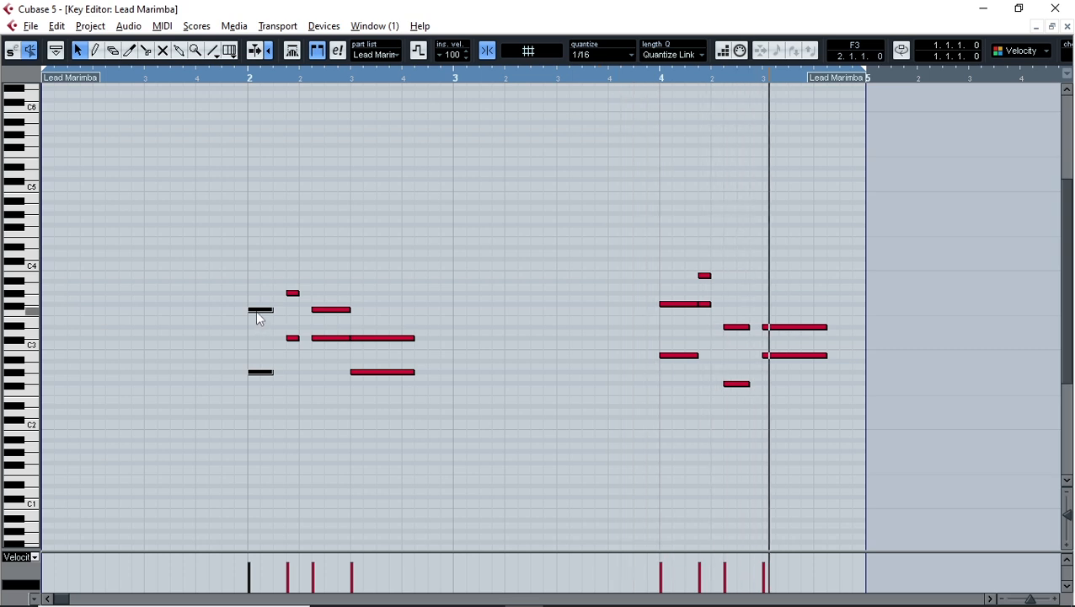
Duplicate the first chord of bar 2 and move the copy back to beat 4 of bar 1.
key(alt+d)
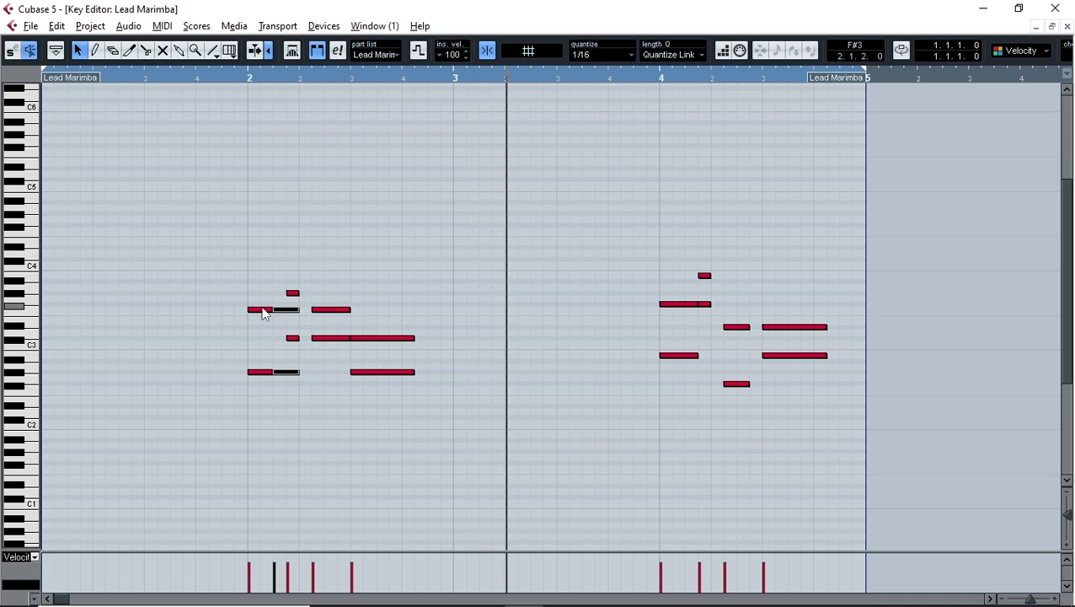
key(ctrl+Left)
key(ctrl+Left)
key(ctrl+Left)
key(ctrl+Left)
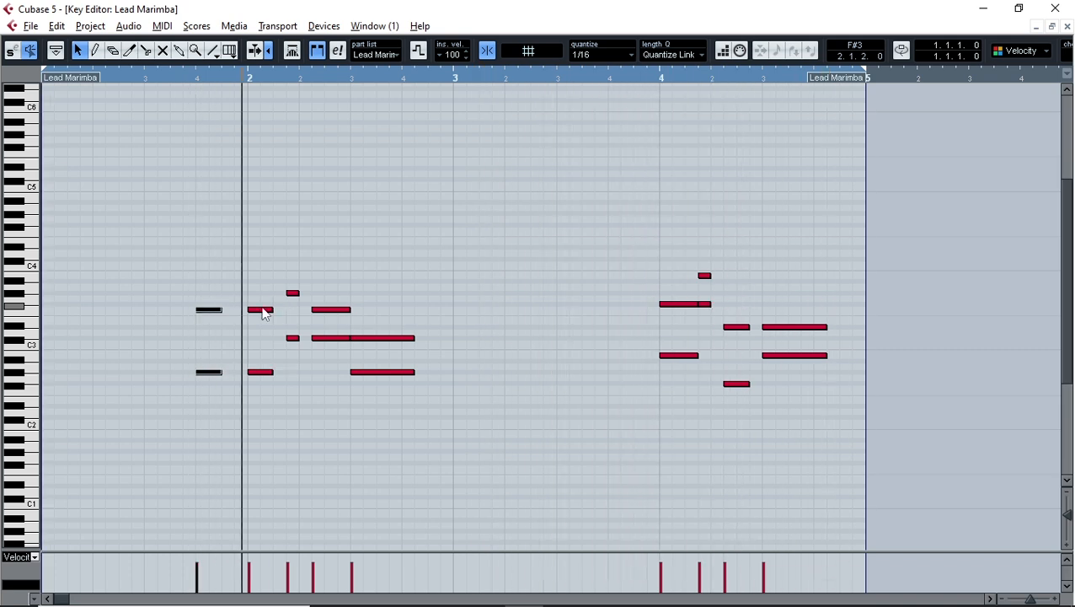
Duplicate the beat 4 chord of bar 1 directly after itself, raise the copy to G#3 and C#3, and close the note editor.
drag(215, 266, 214, 415)
key(alt+d)
key(Up)
key(Up)
key(Up)
click(237, 354)
key(Up)
key(Up)
key(Up)
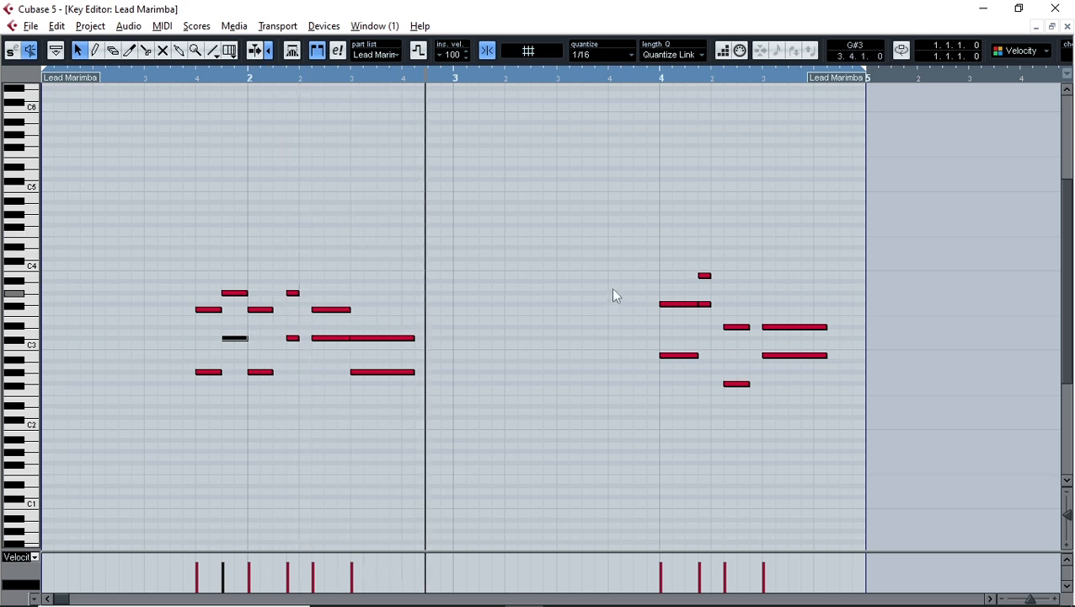
click(1067, 26)
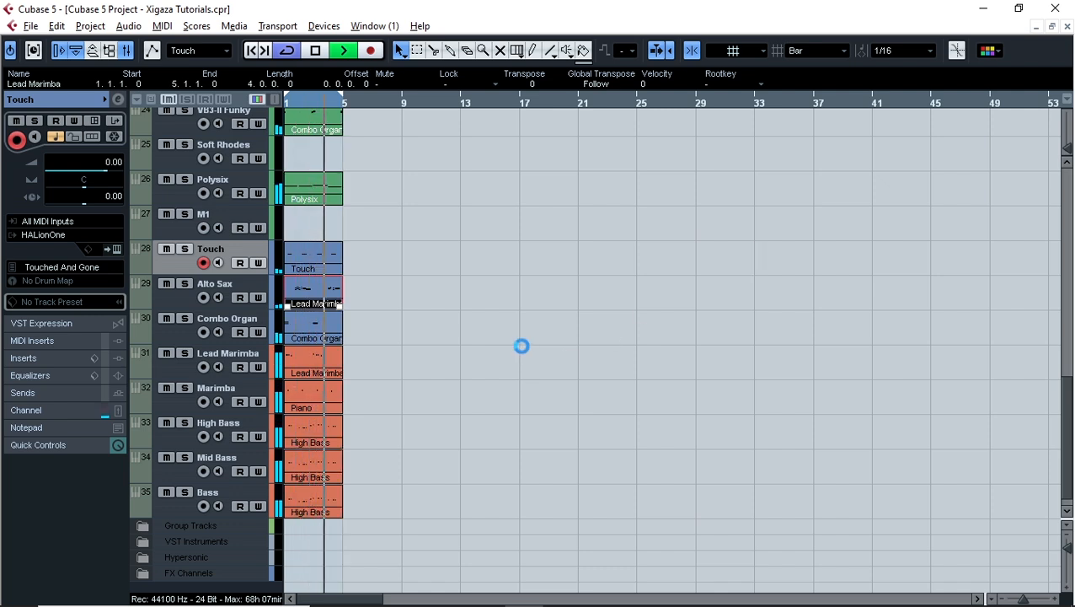
scroll(519, 345, up, 5)
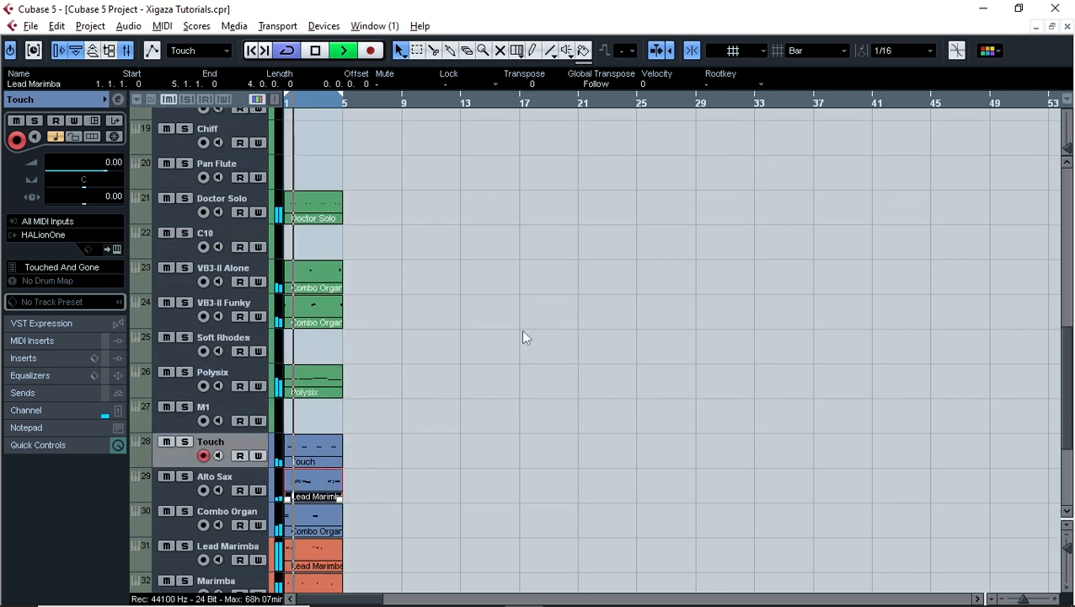
scroll(532, 286, up, 6)
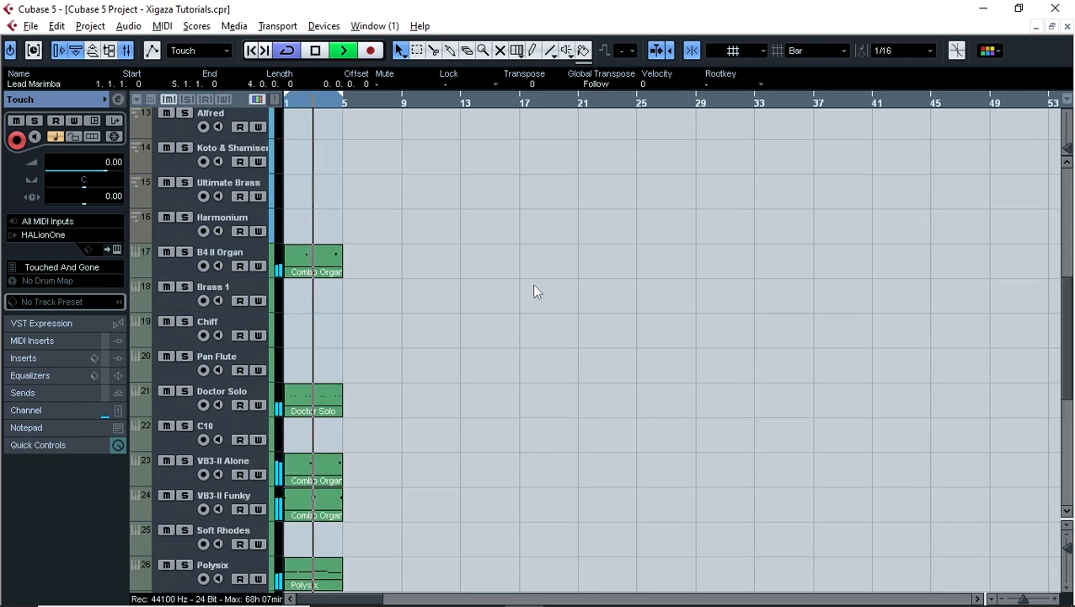
Load the 062 000 Brass 1 preset in part 1 of the Brass 1 track's Hyper Canvas, raising its chorus to 12 and boosting the treble.
scroll(573, 284, down, 3)
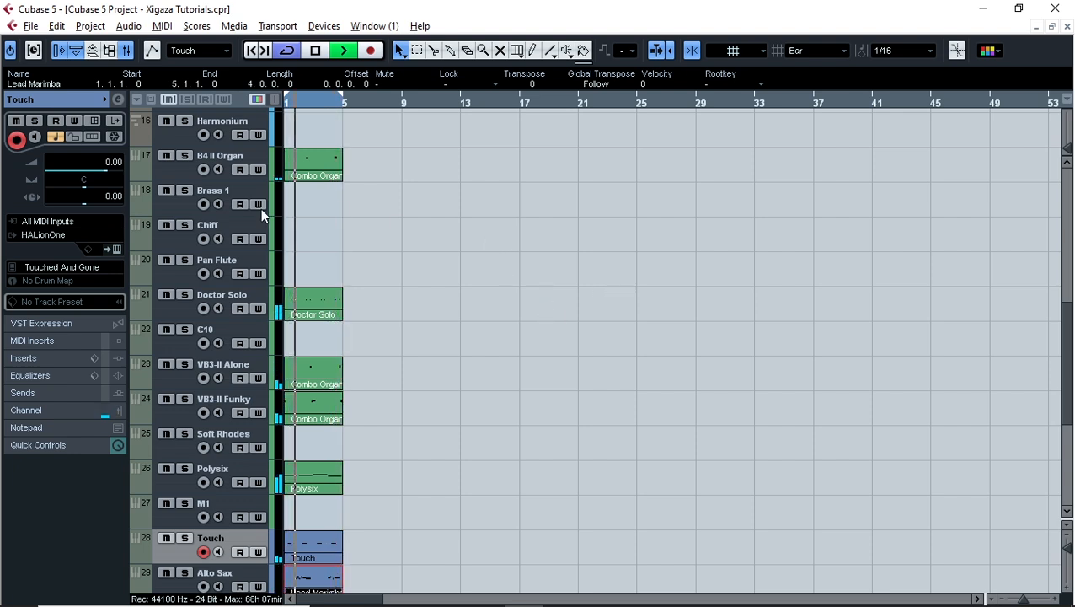
click(226, 196)
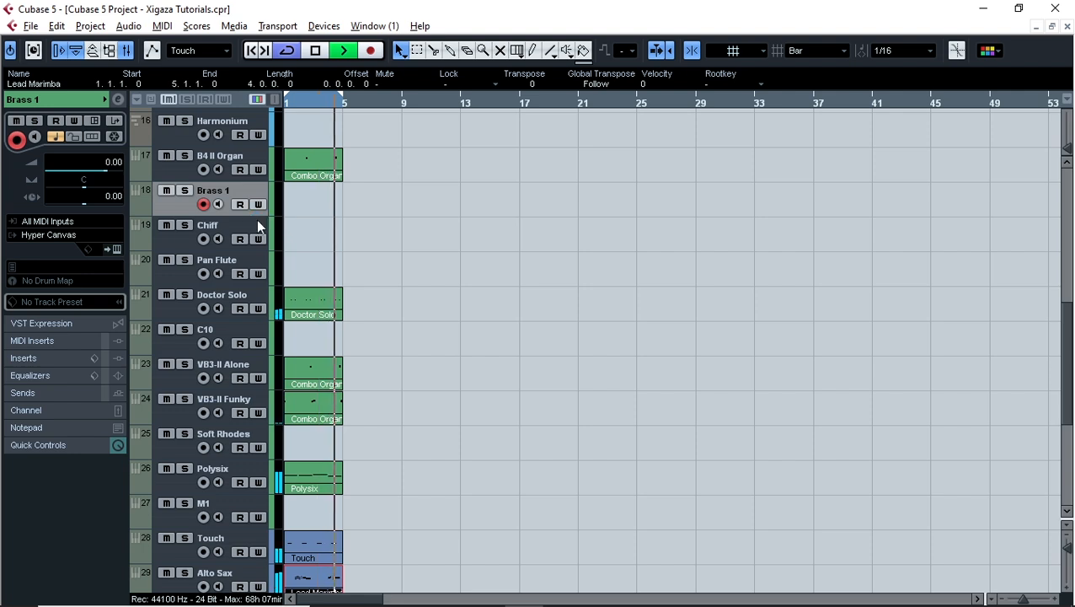
click(116, 249)
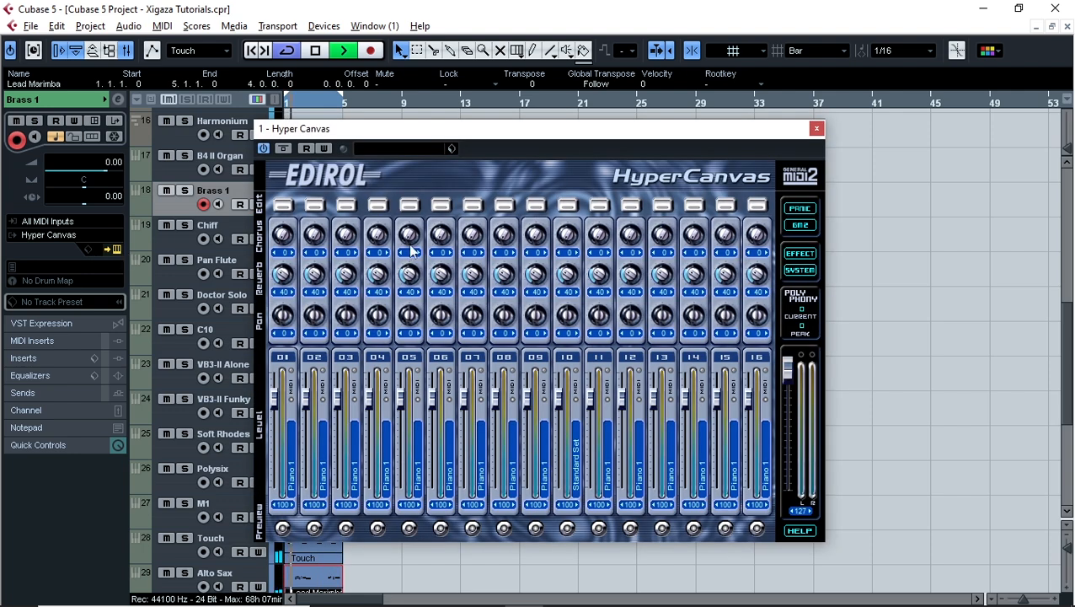
click(284, 206)
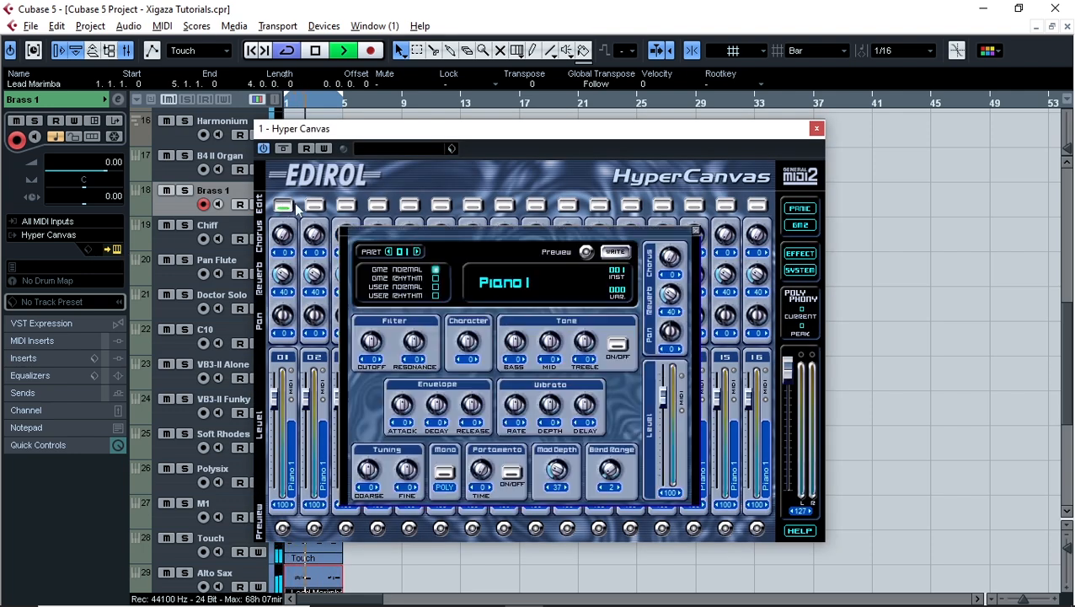
right_click(509, 291)
mouse_move(556, 295)
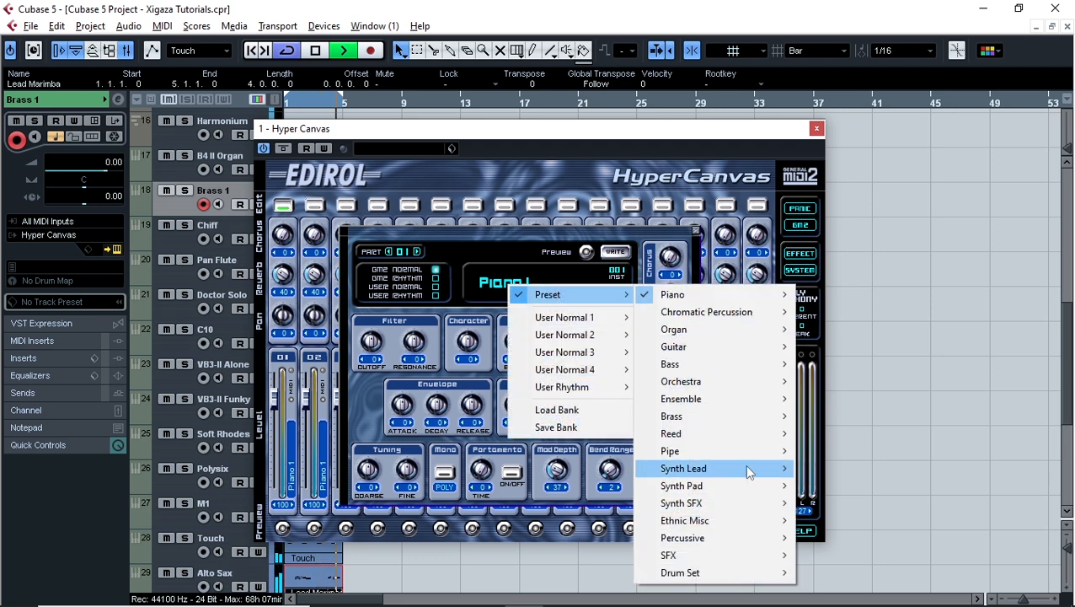
mouse_move(707, 421)
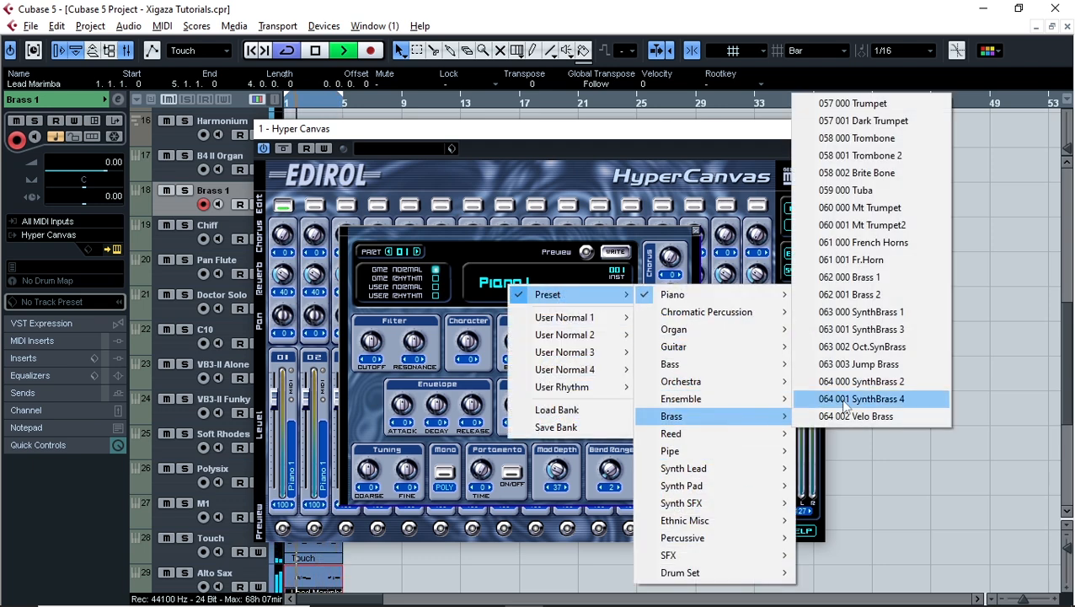
click(858, 278)
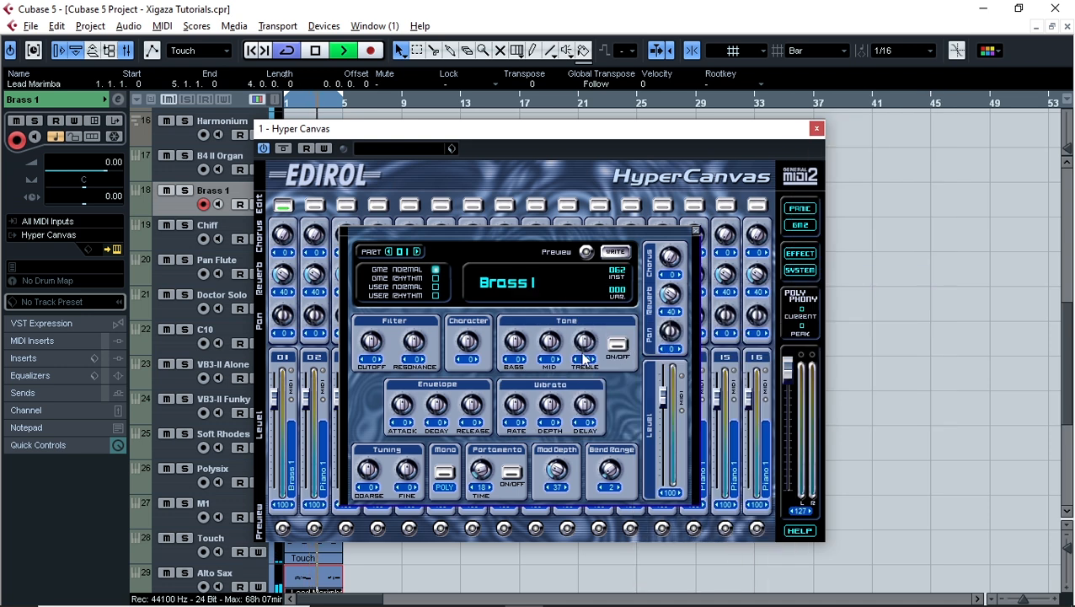
drag(673, 249, 672, 233)
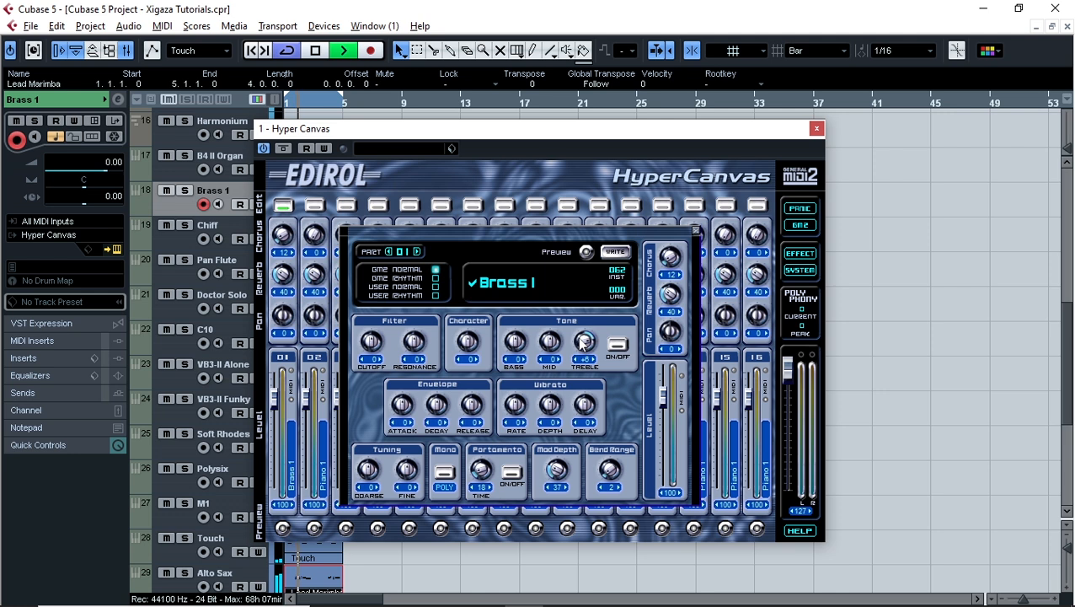
click(817, 130)
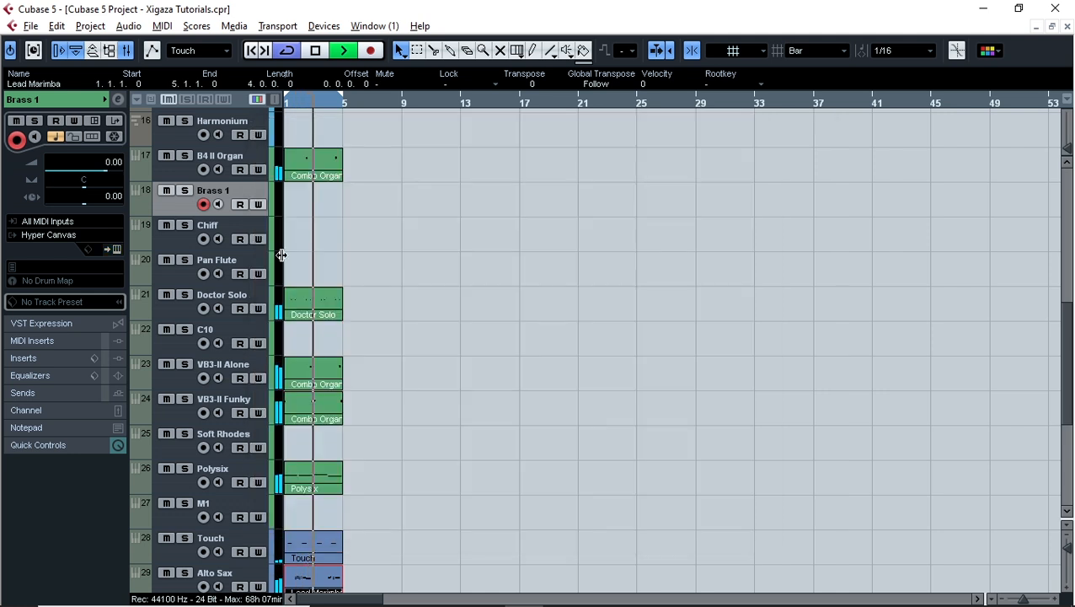
Create a Brass 1 part over bars 1-4 and draw sixteenth chords: C#5/F5 on bar 1's third sixteenth and C#5/G#5 on beat 3.
double_click(299, 203)
double_click(301, 203)
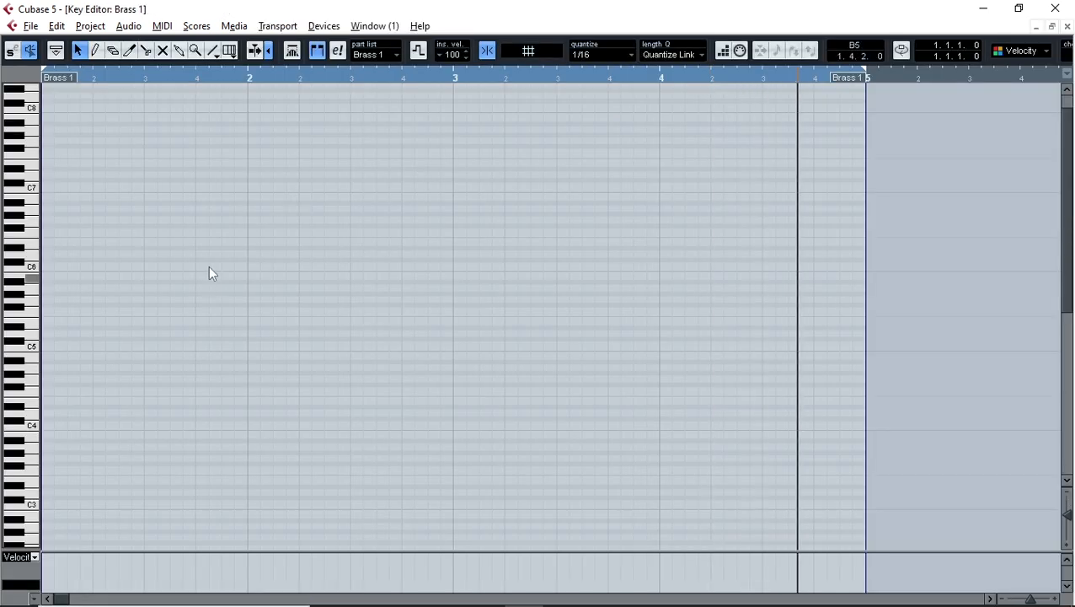
key(space)
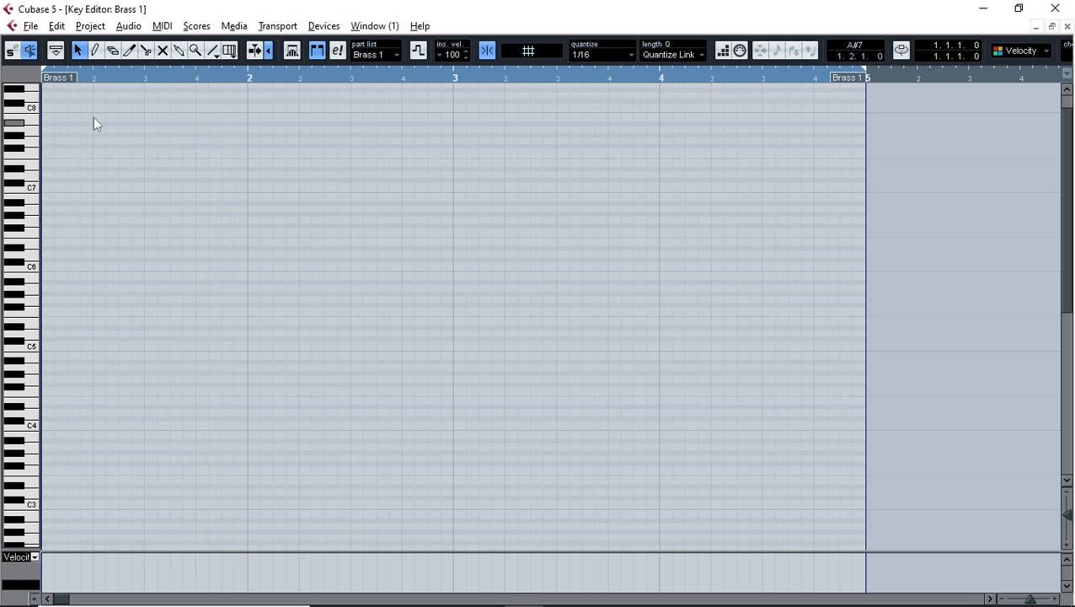
click(74, 338)
click(74, 312)
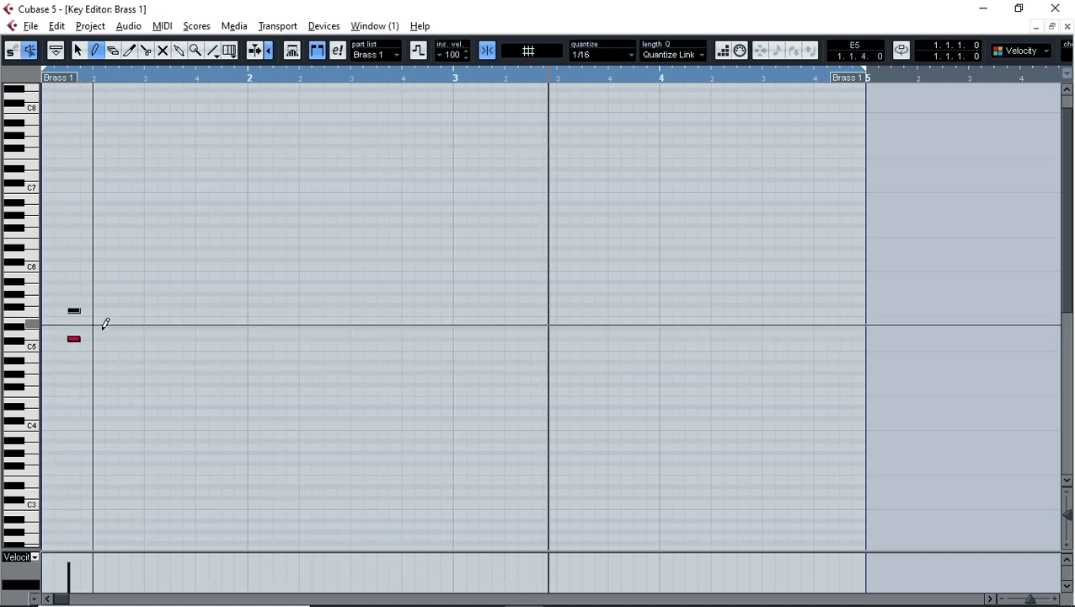
click(149, 338)
click(148, 293)
Transpose both Brass 1 chords down two octaves and lengthen all four notes to an eighth, closing the note editor.
key(1)
drag(210, 239, 59, 349)
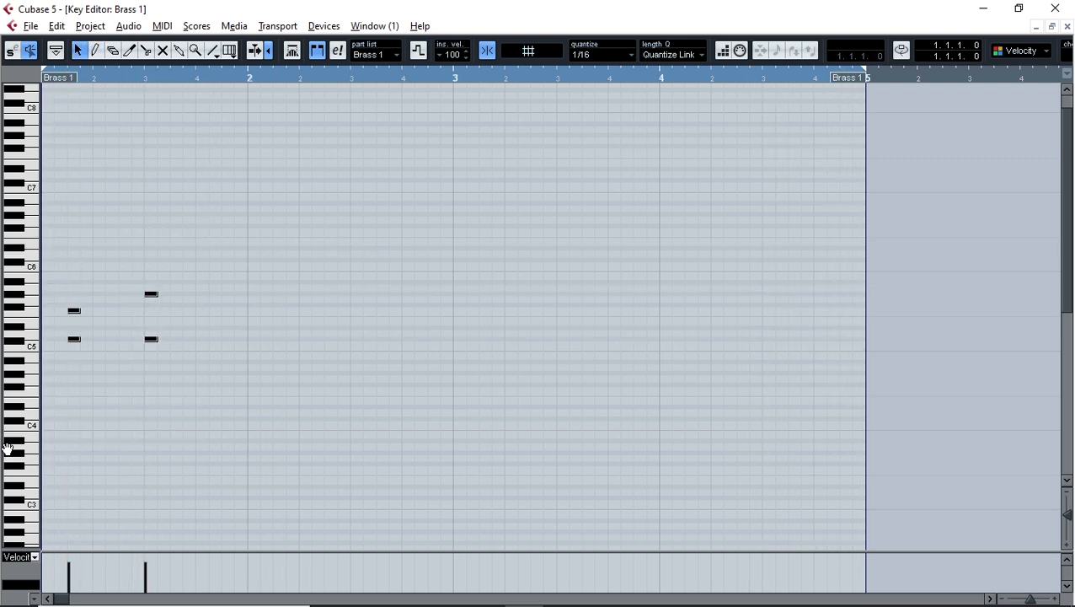
key(shift+Down)
key(shift+Down)
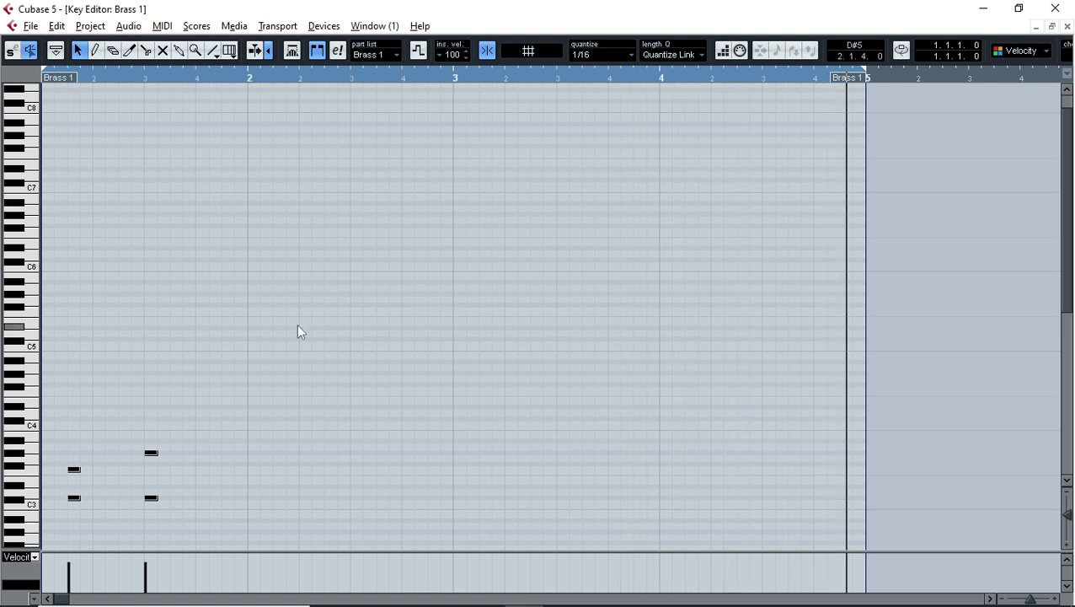
drag(194, 427, 57, 517)
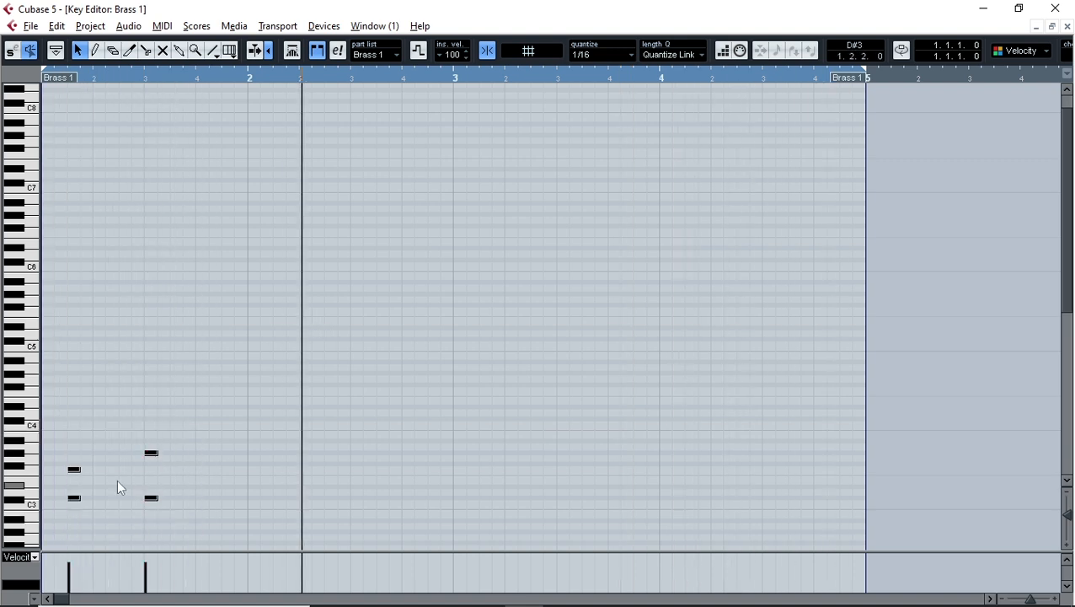
drag(157, 453, 171, 455)
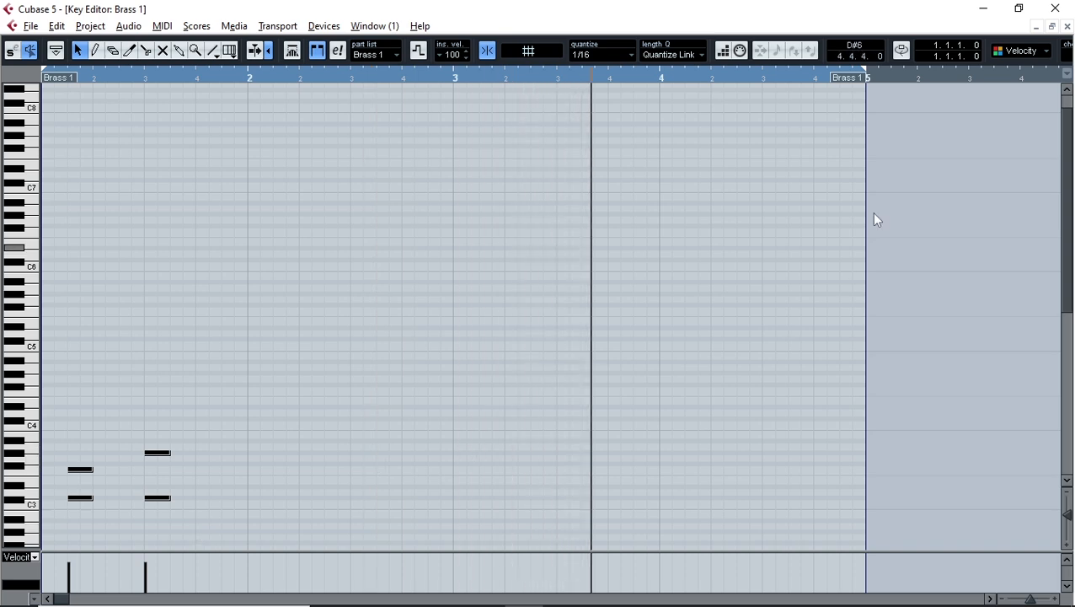
click(1067, 26)
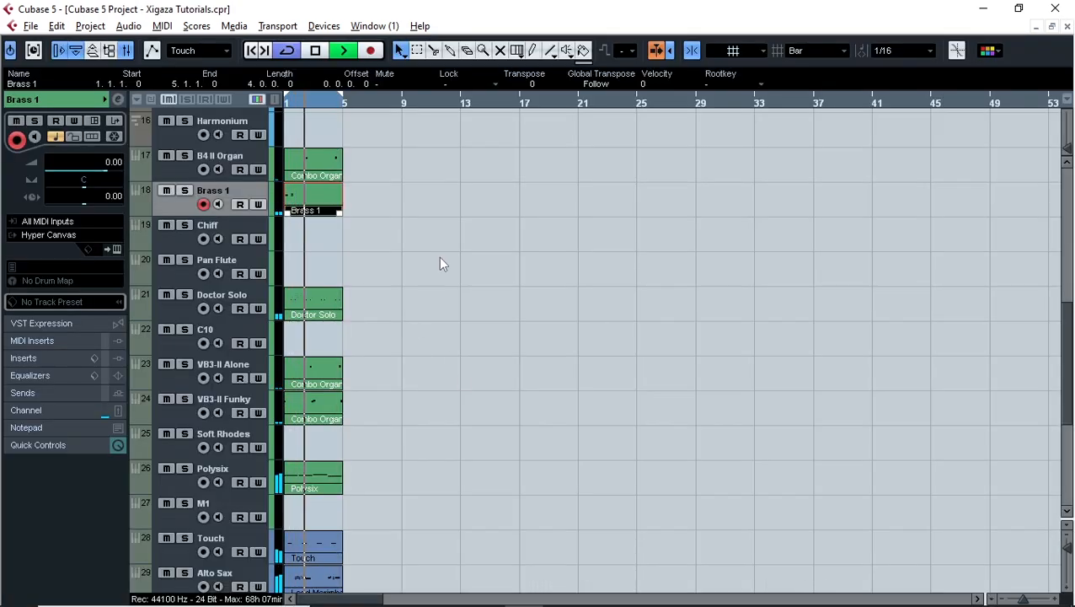
Load 025 Electric Set in part 1 of the C10 track's Hyper Canvas, with chorus 10 and E.SnareDrum1's mid at +4 and treble at +12.
scroll(435, 256, down, 5)
scroll(348, 318, down, 3)
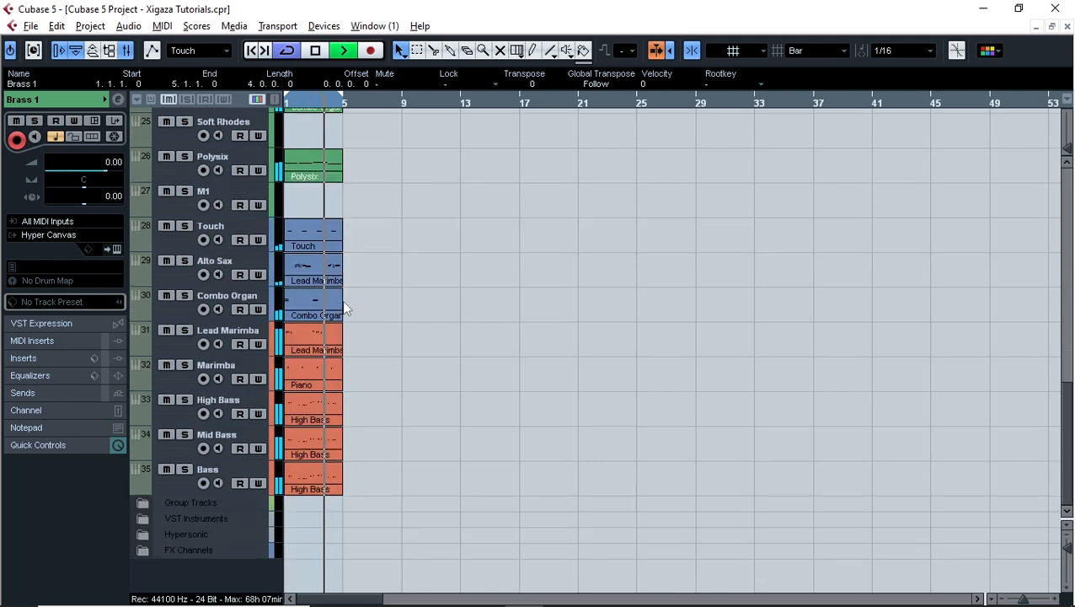
scroll(347, 318, up, 5)
click(244, 214)
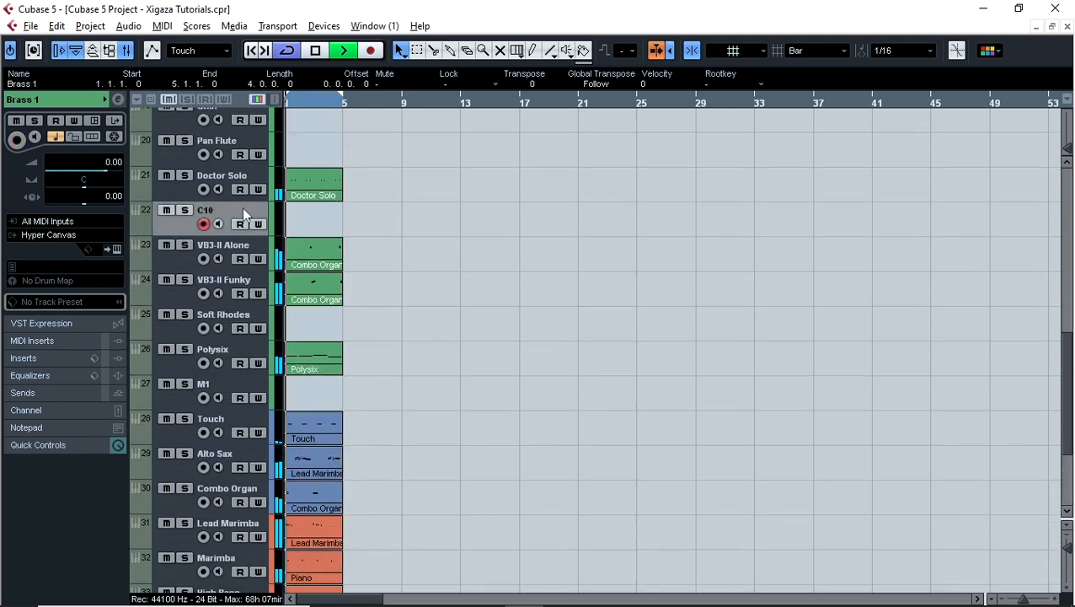
click(115, 252)
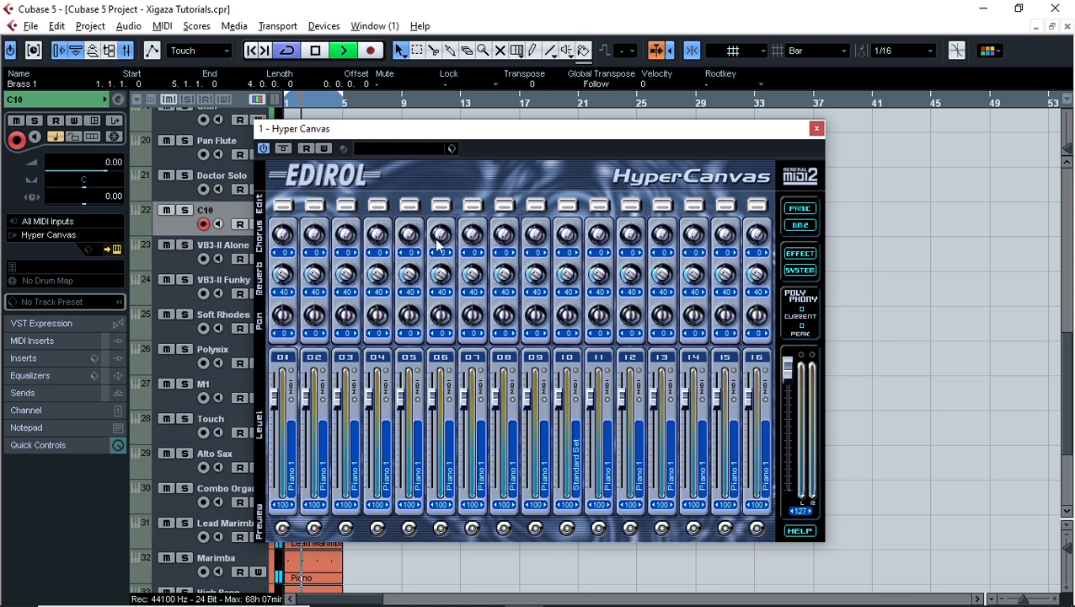
click(283, 206)
click(528, 290)
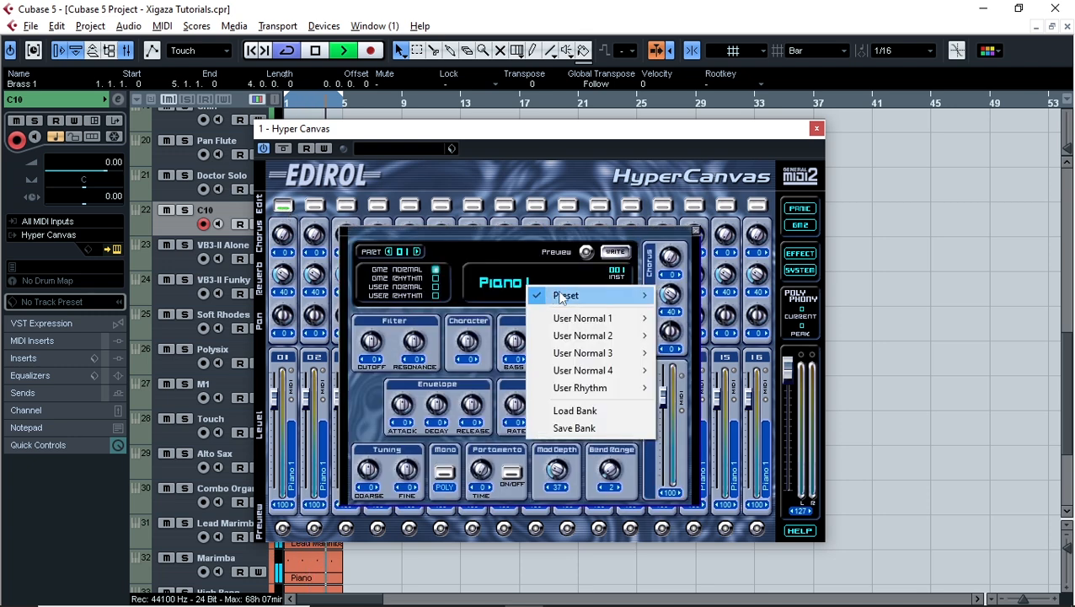
mouse_move(562, 297)
mouse_move(725, 573)
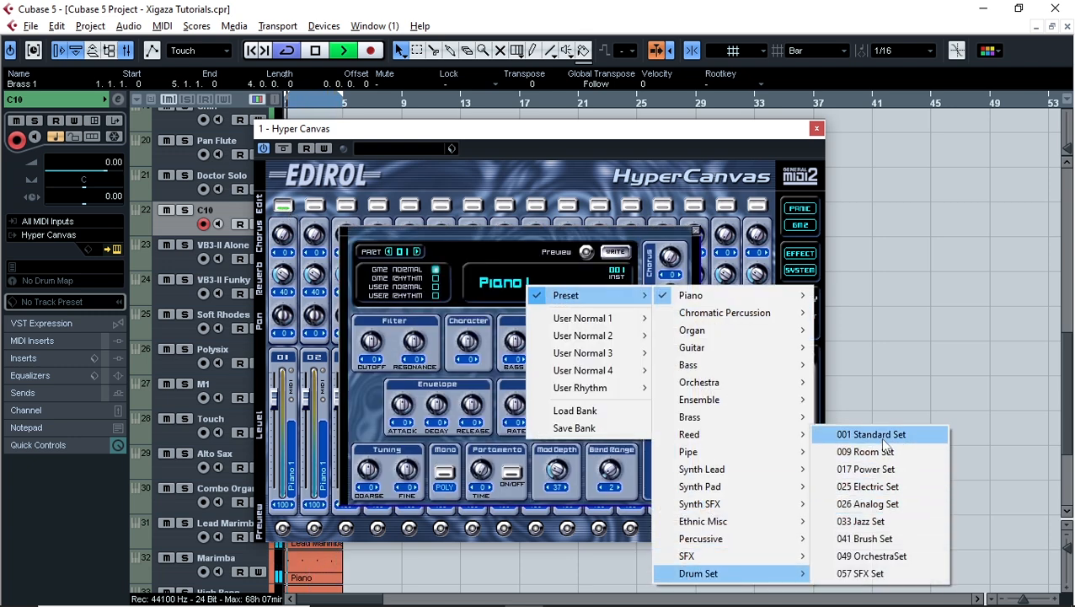
click(877, 486)
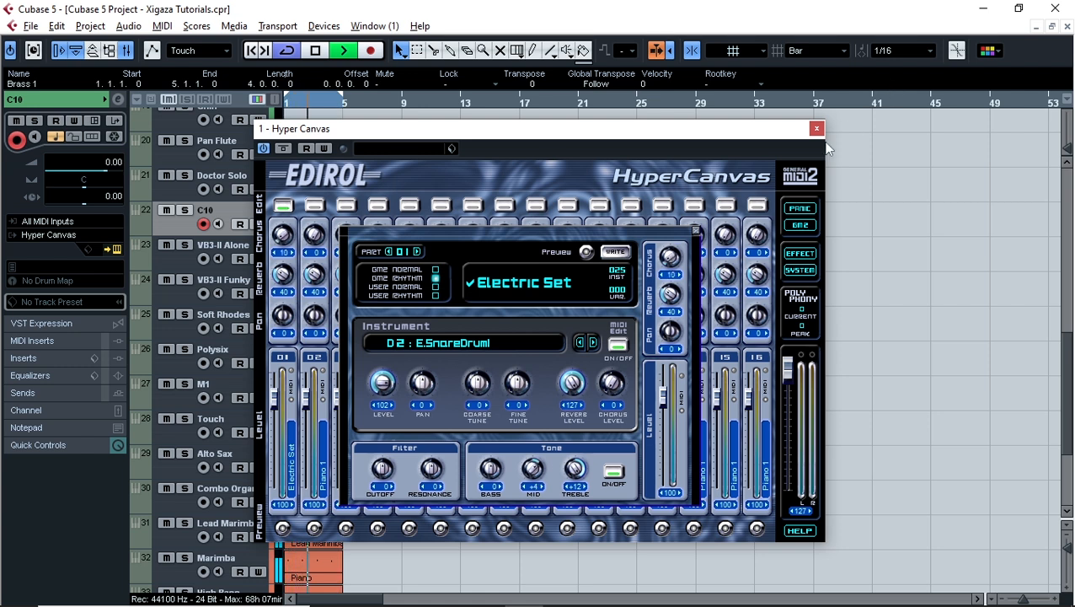
click(817, 128)
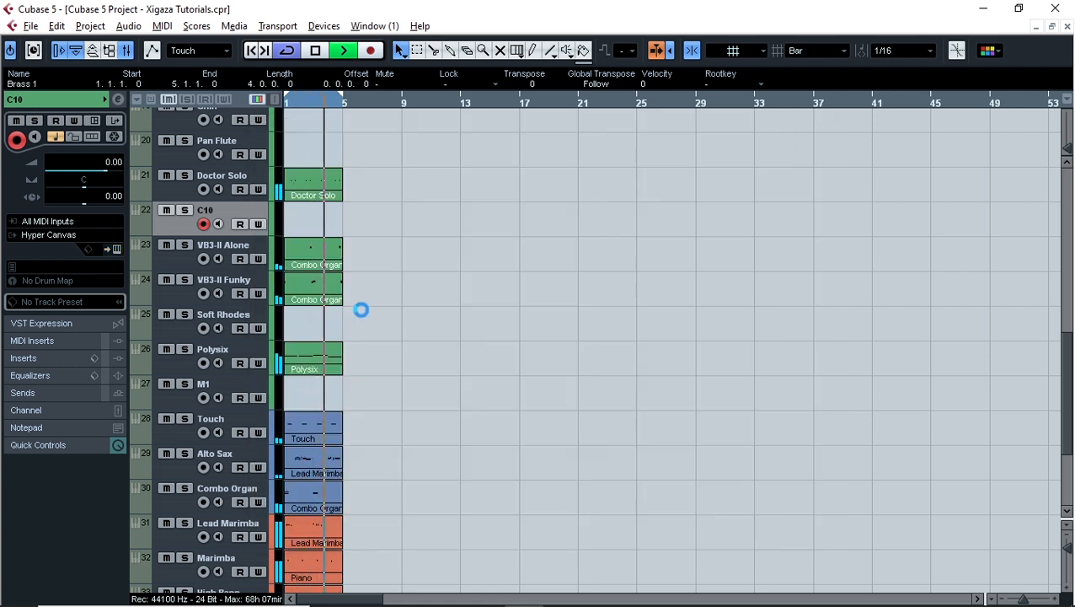
Create a C10 part over bars 1-4 and draw a sixteenth G2 note on the third sixteenth of bar 1.
double_click(293, 233)
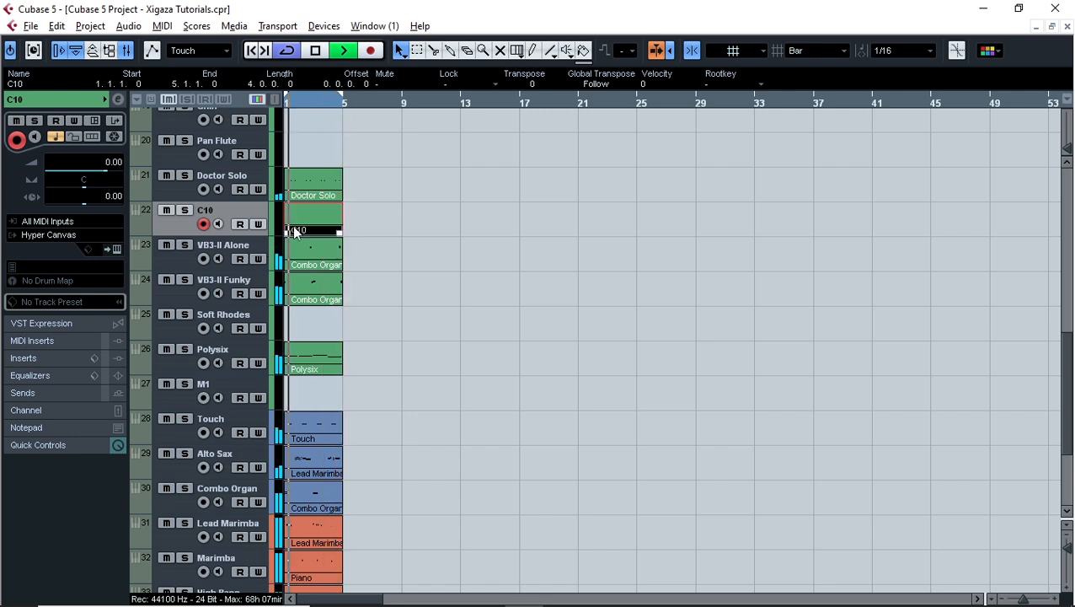
double_click(294, 233)
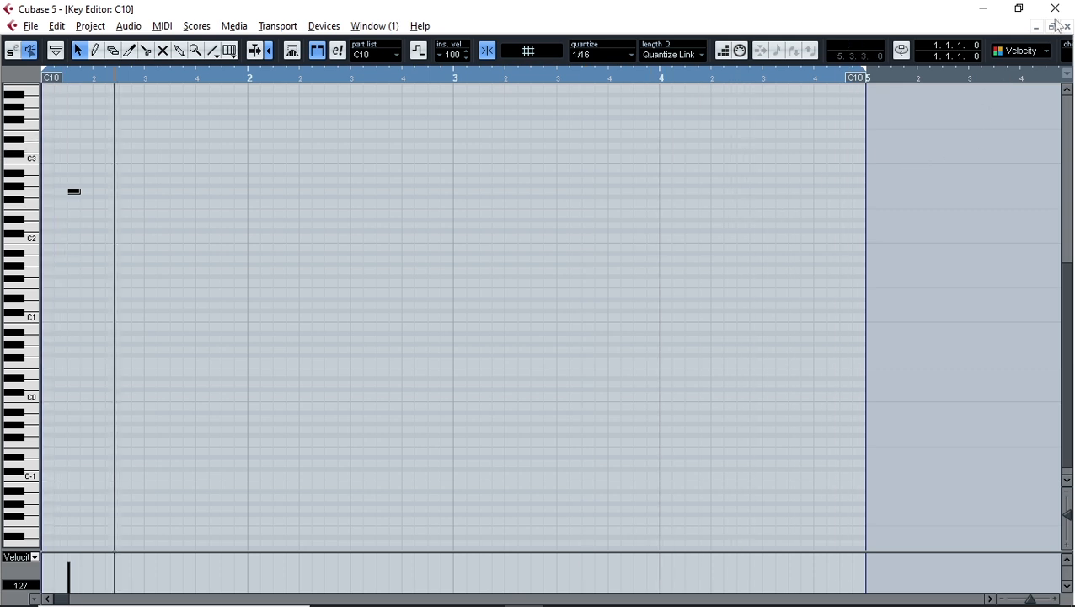
click(1067, 26)
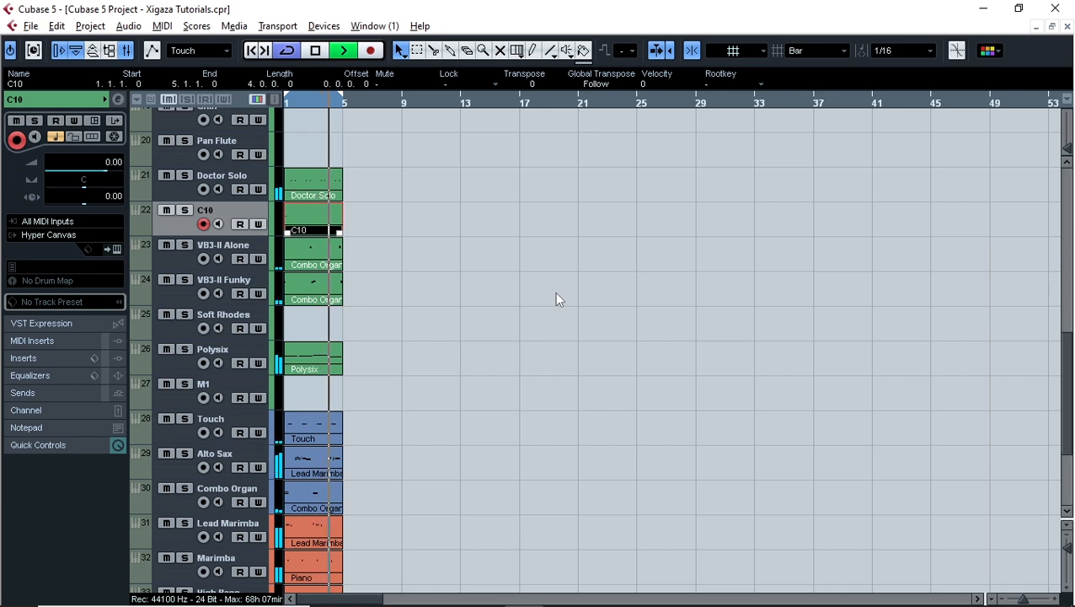
Add an E2 note to the C10 part on beat 3 of bar 4 and lengthen it to the end of the bar.
double_click(326, 224)
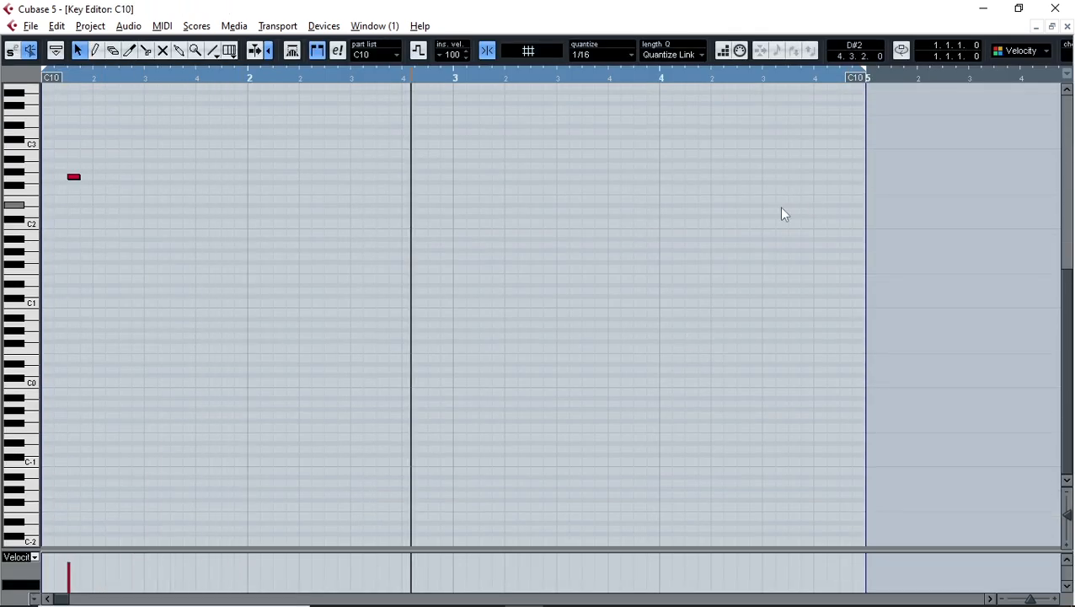
click(94, 50)
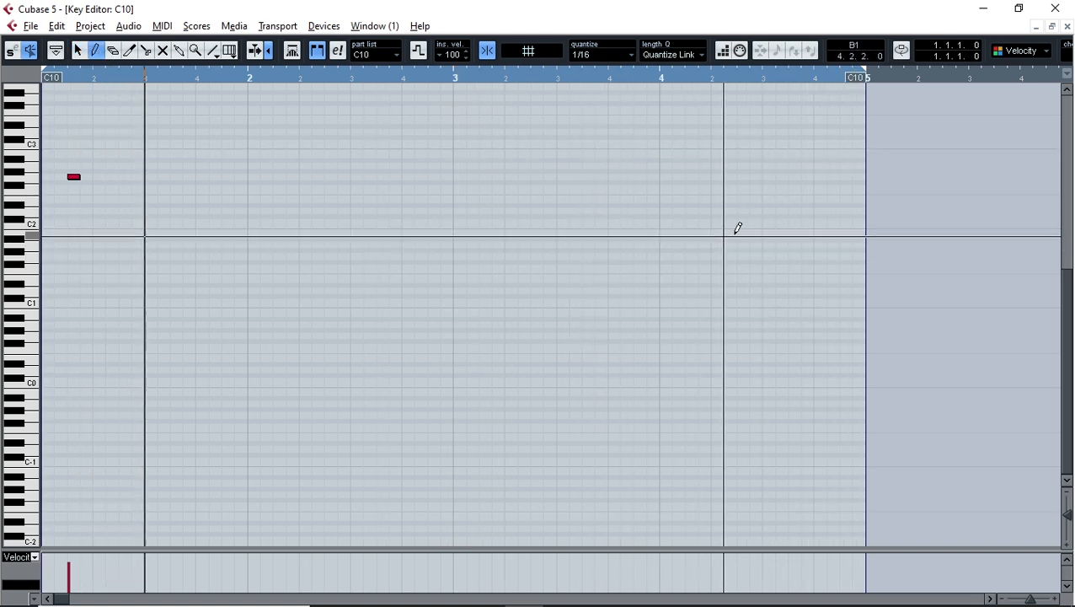
click(767, 200)
key(1)
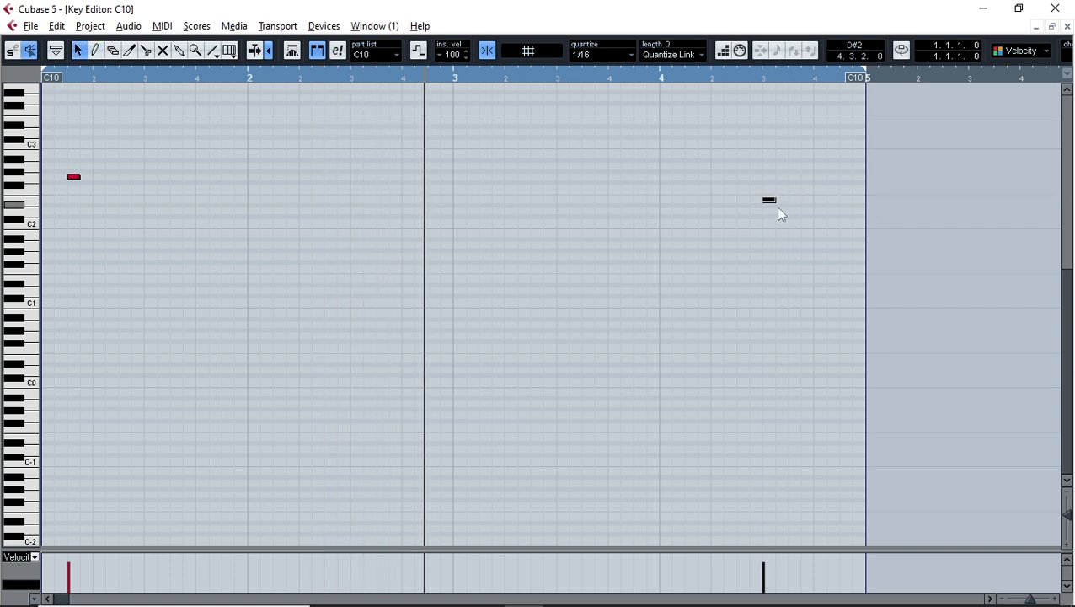
drag(772, 201, 863, 209)
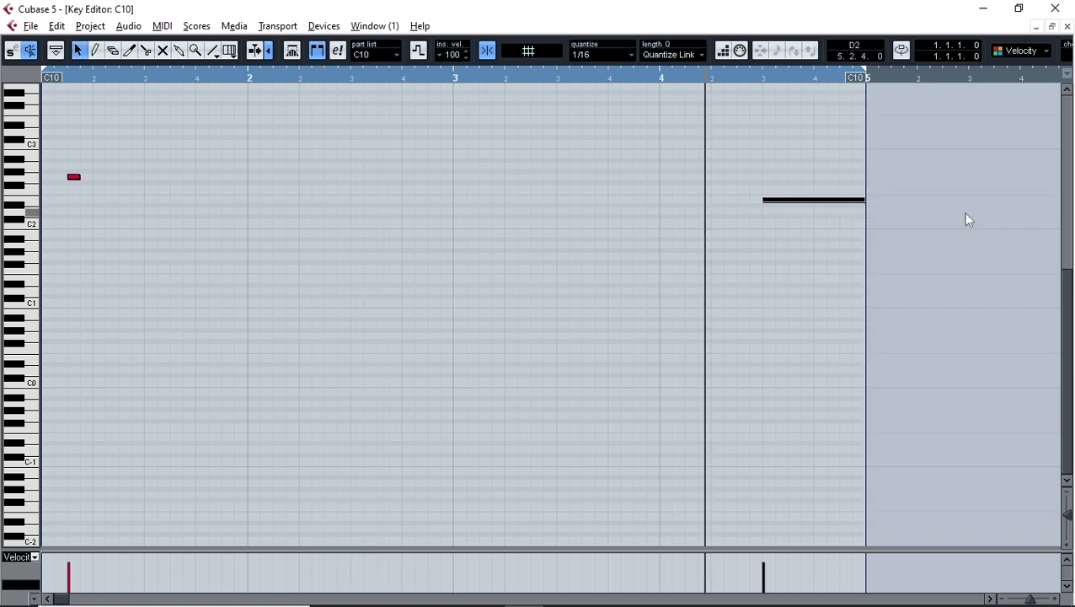
click(1068, 26)
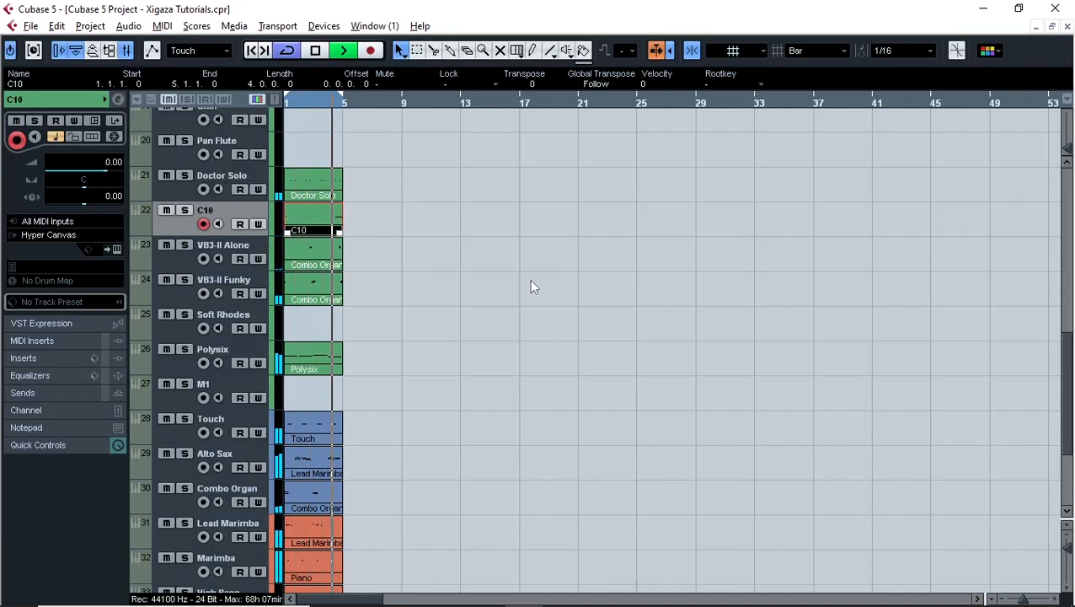
Load 084 Chiffer Lead in part 1 of the Chiff track's Hyper Canvas, with reverb 42, mid +4 and treble +12.
scroll(494, 258, up, 3)
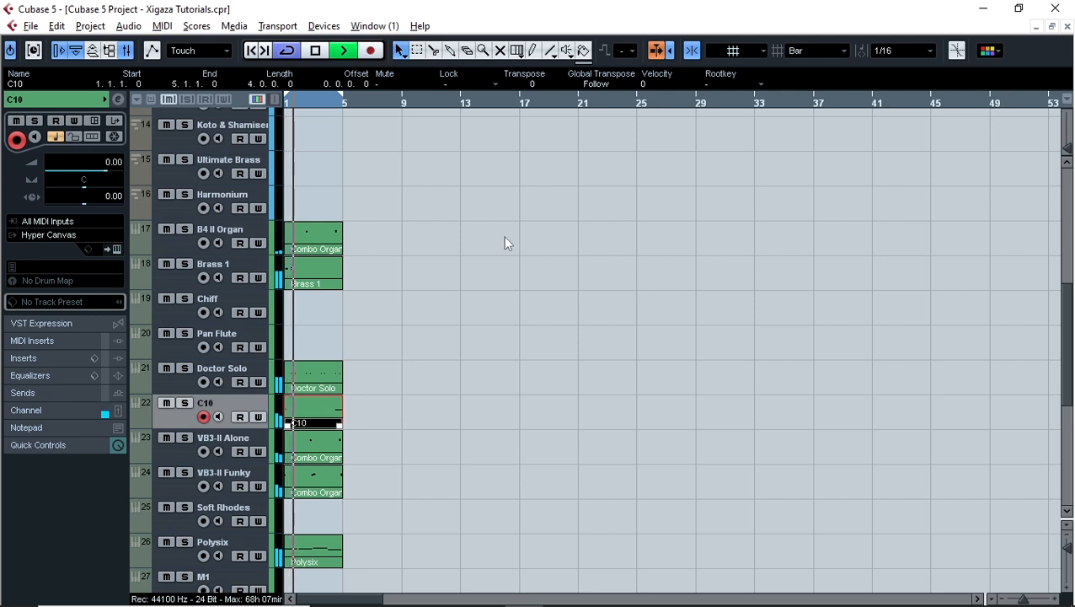
scroll(504, 243, down, 3)
scroll(504, 243, up, 2)
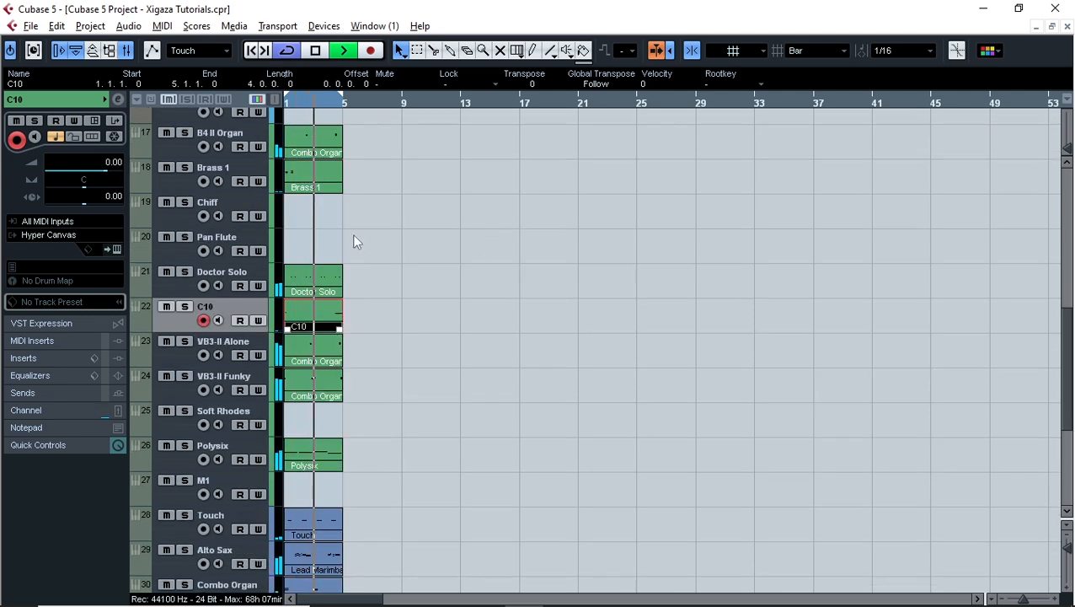
click(223, 202)
click(115, 251)
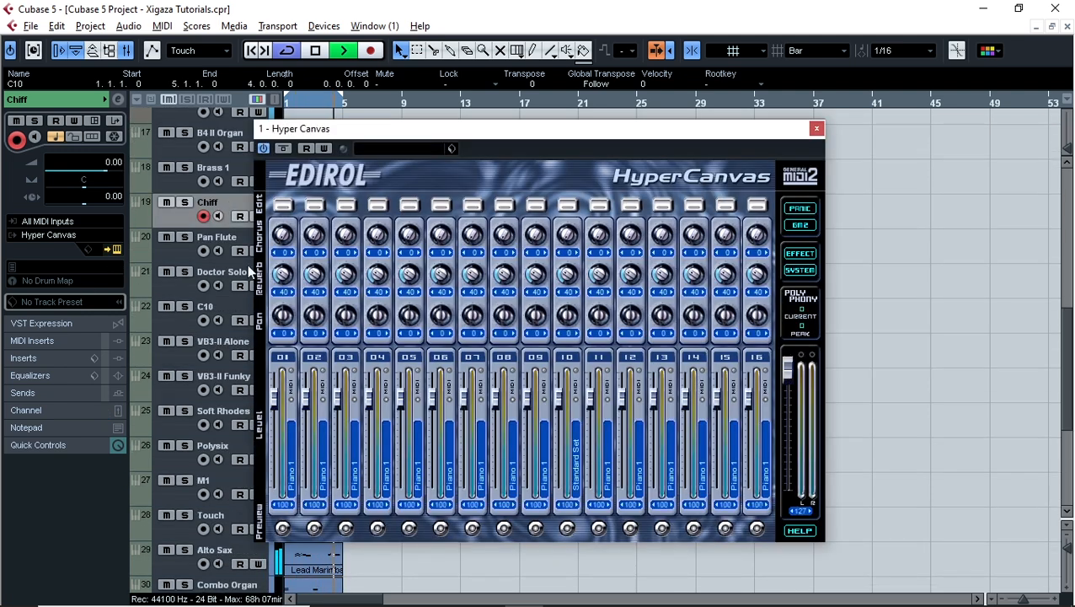
click(282, 207)
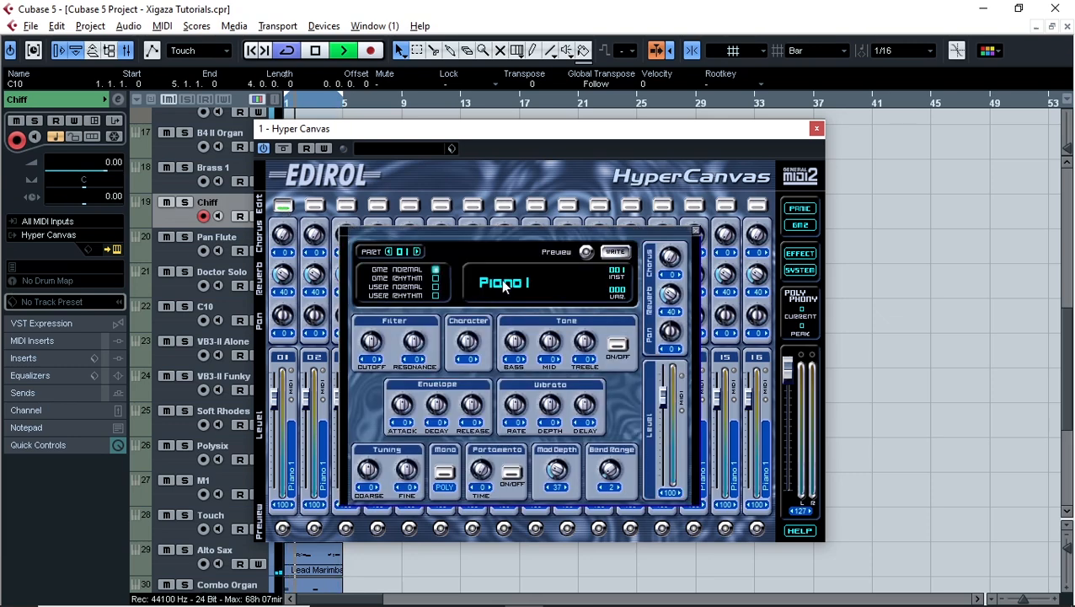
click(504, 287)
mouse_move(507, 289)
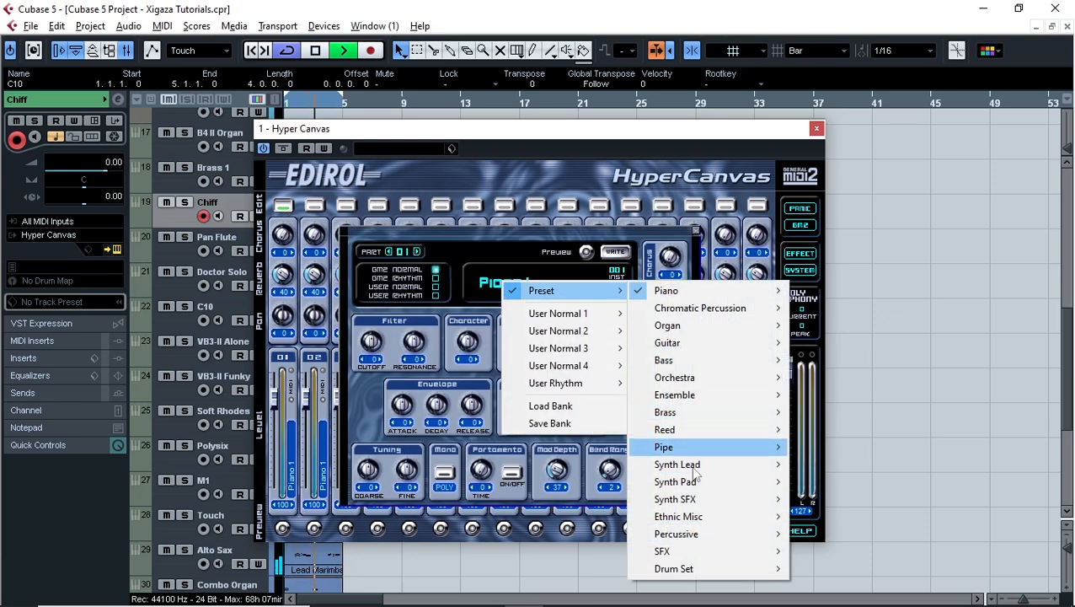
mouse_move(702, 464)
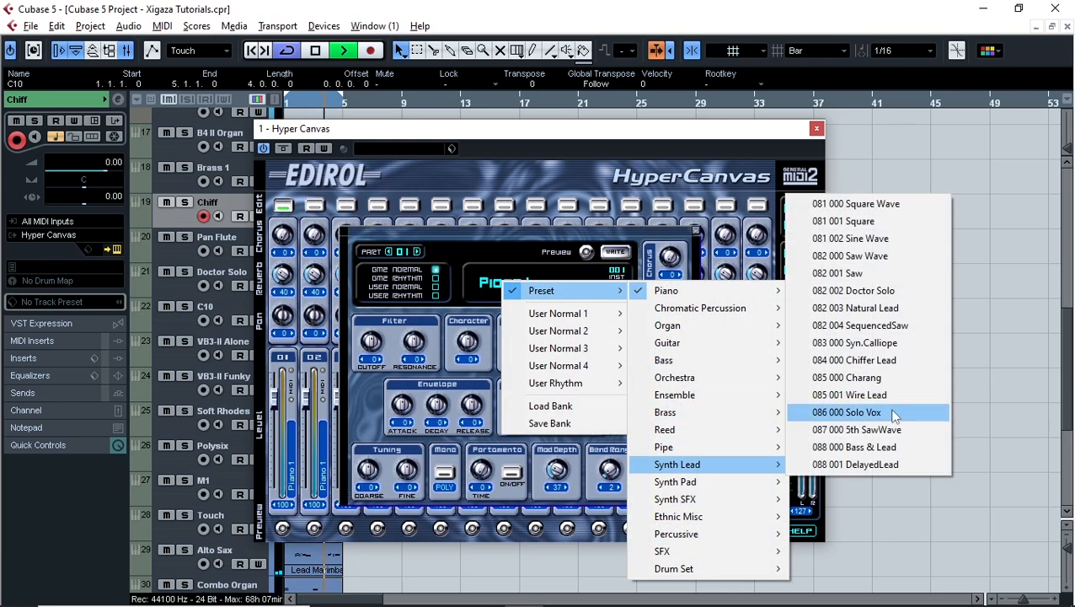
click(882, 362)
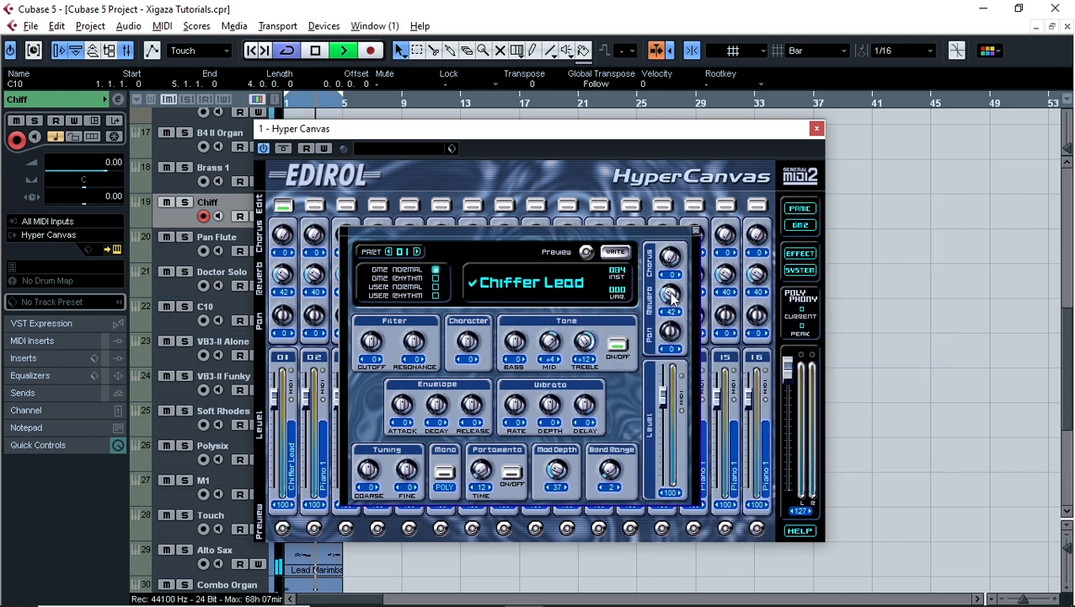
click(816, 129)
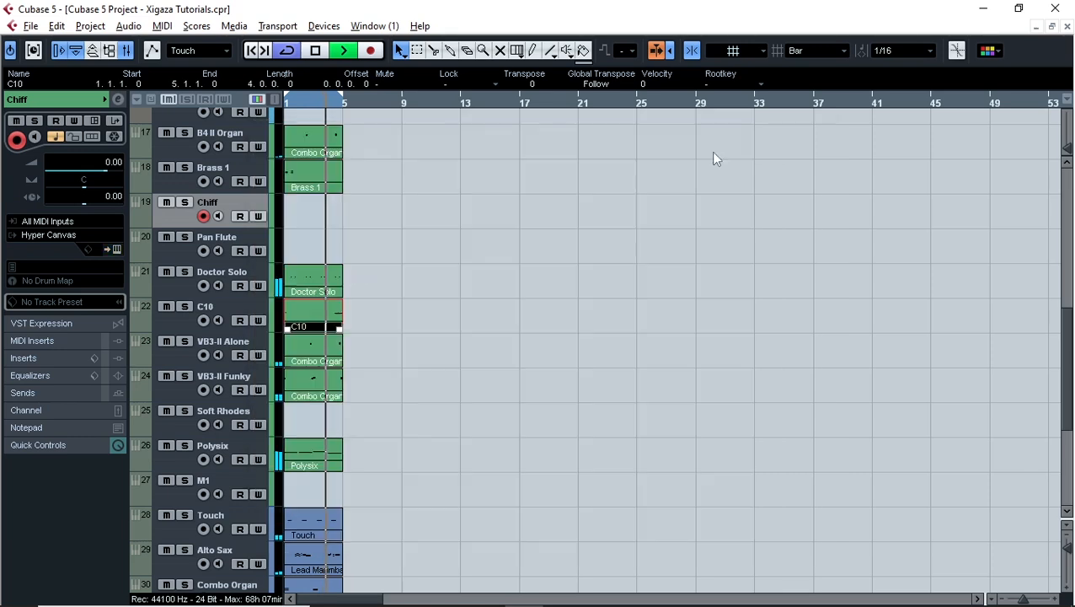
Create a Chiff part over bars 1-4 and place a duplicate of the Alto Sax part over it at bar 1.
double_click(298, 216)
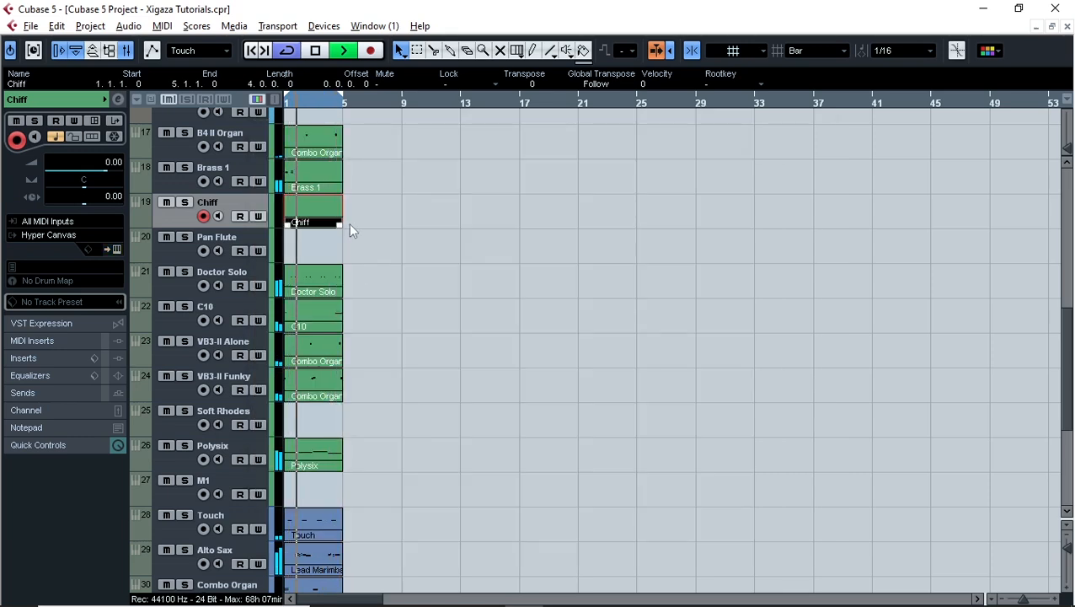
click(367, 396)
scroll(310, 424, down, 5)
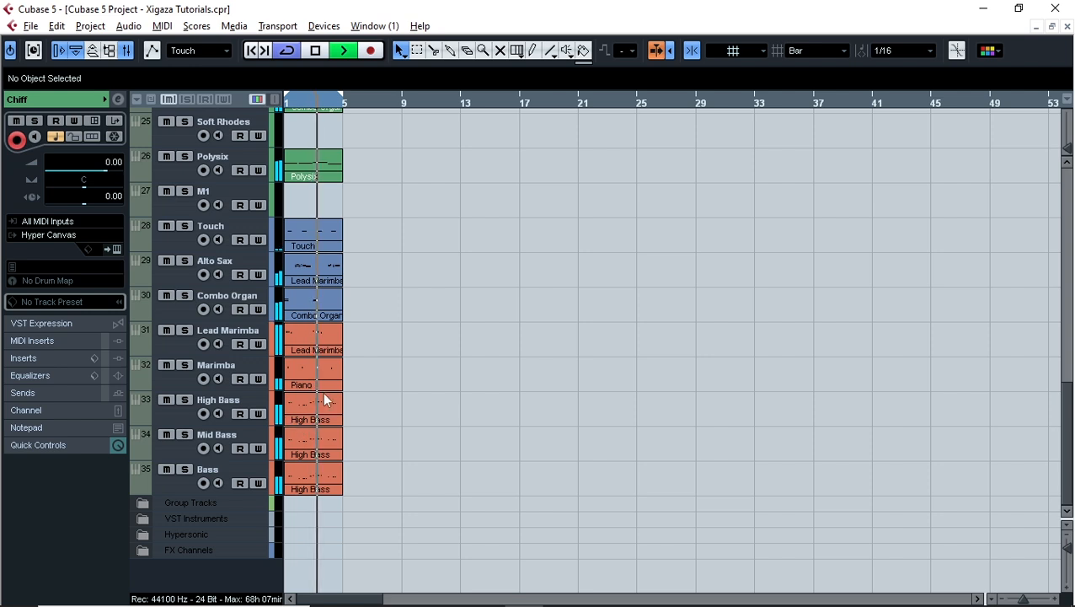
click(316, 283)
key(ctrl+d)
scroll(457, 361, up, 5)
drag(371, 552, 311, 212)
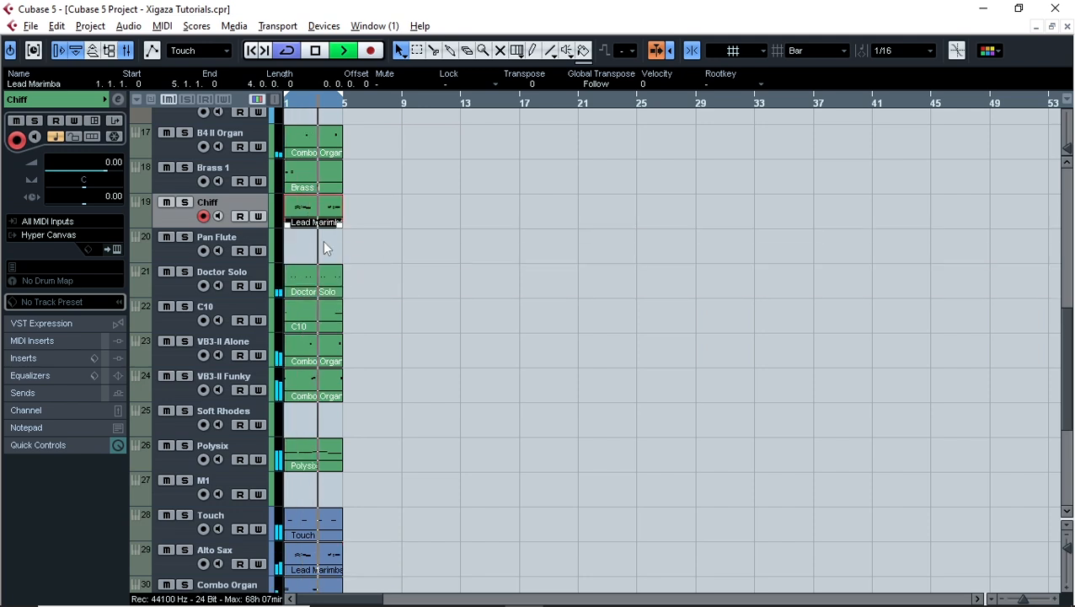
Mute the Alto Sax track.
scroll(362, 270, down, 2)
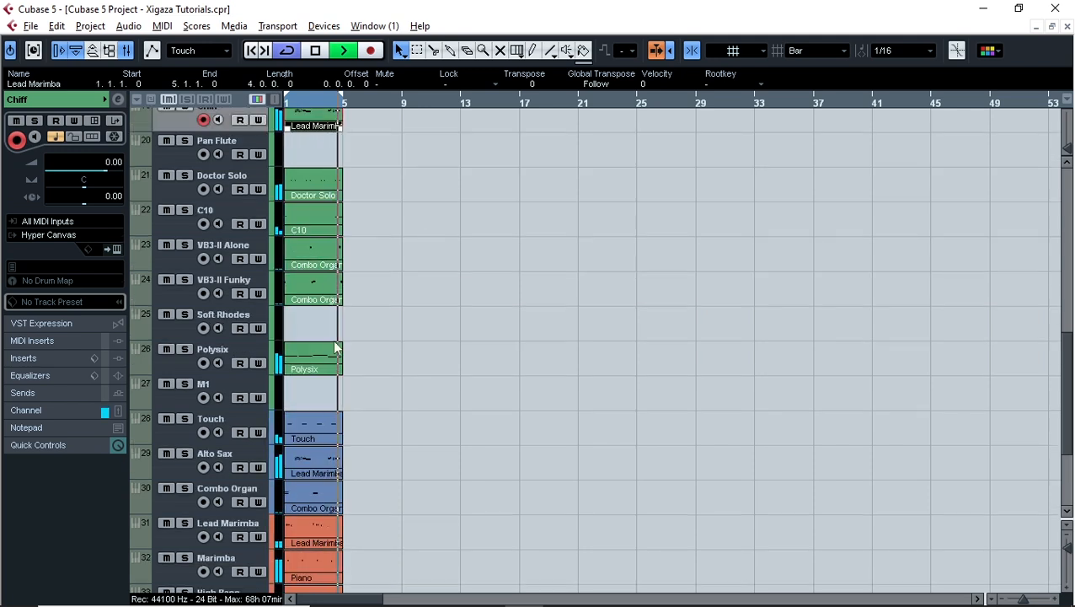
click(165, 453)
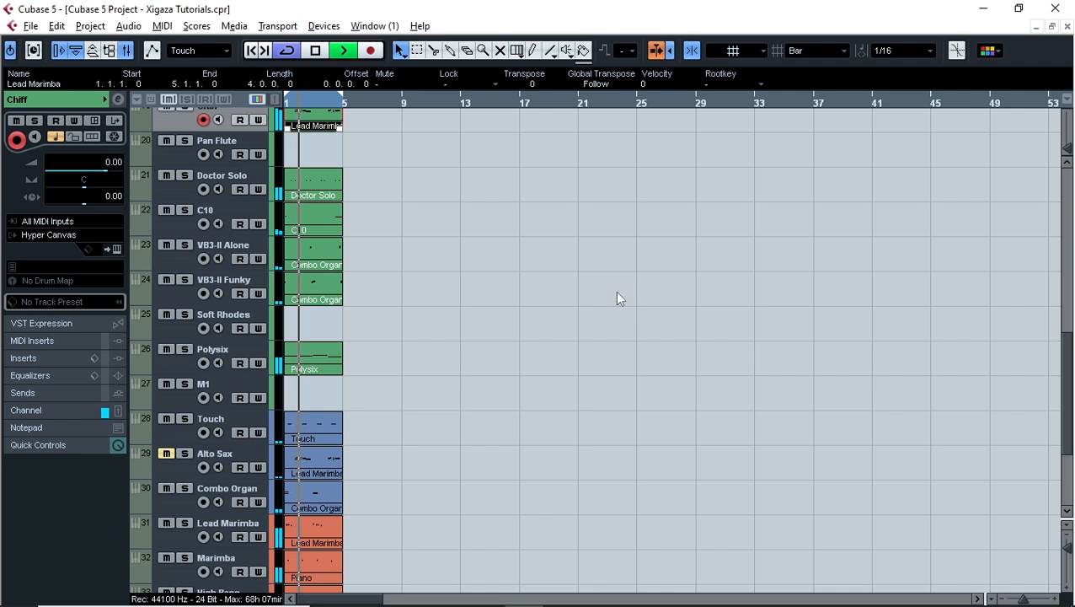
scroll(509, 278, up, 3)
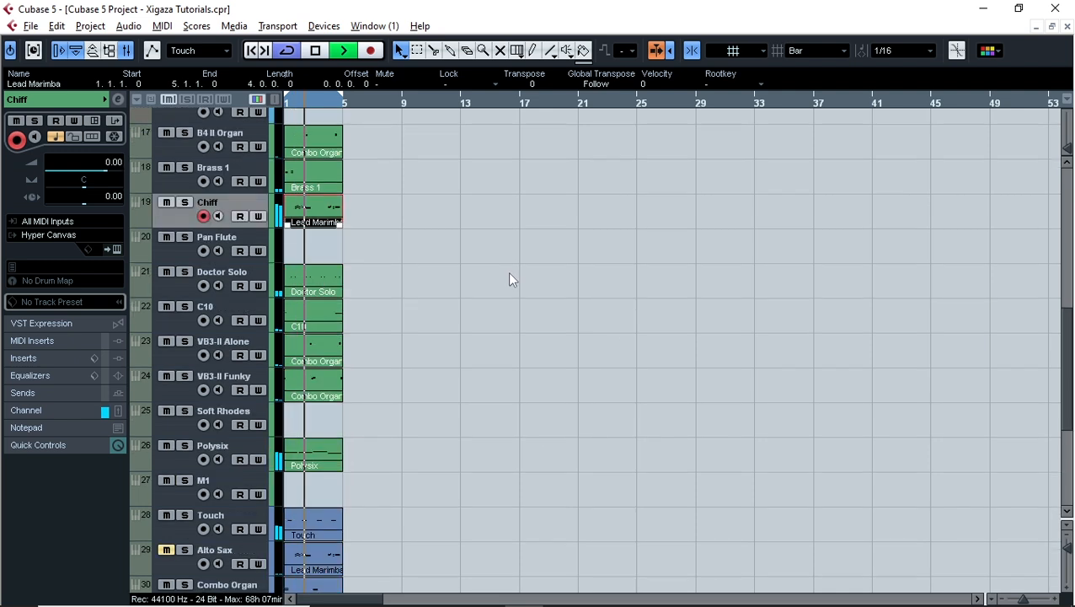
Try transposing all notes of the Chiff track's part up one octave, return them to their original pitch, and close the note editor.
double_click(315, 218)
scroll(419, 253, down, 2)
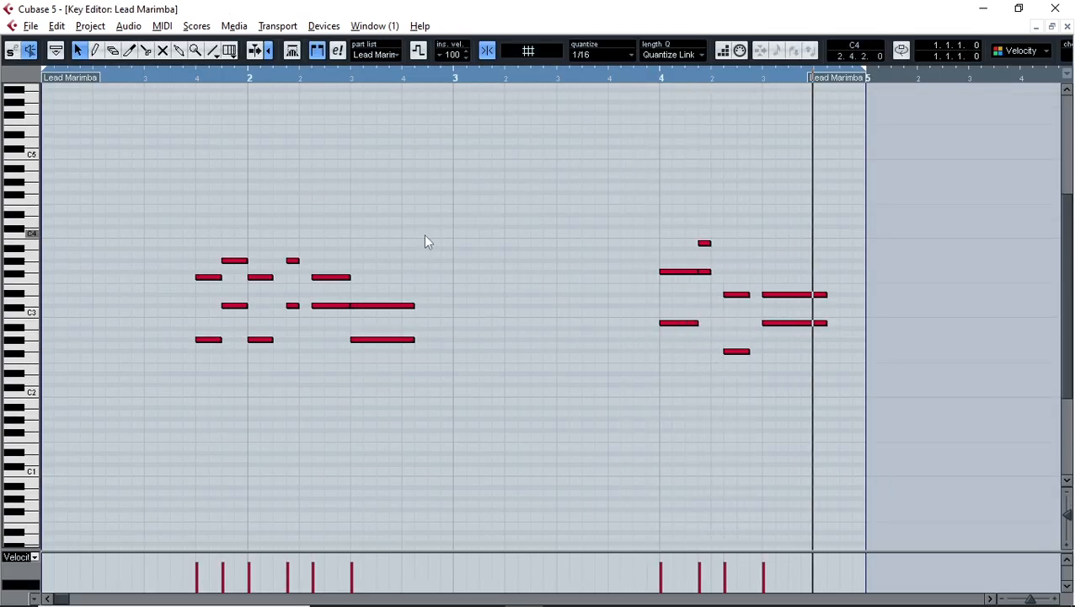
key(ctrl+a)
key(shift+Up)
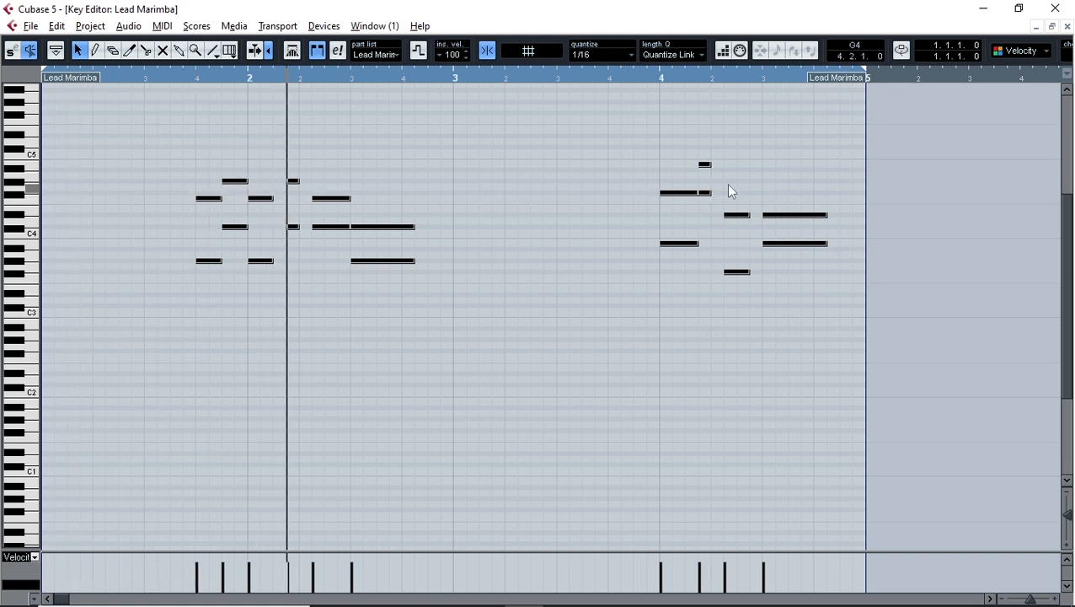
key(shift+Down)
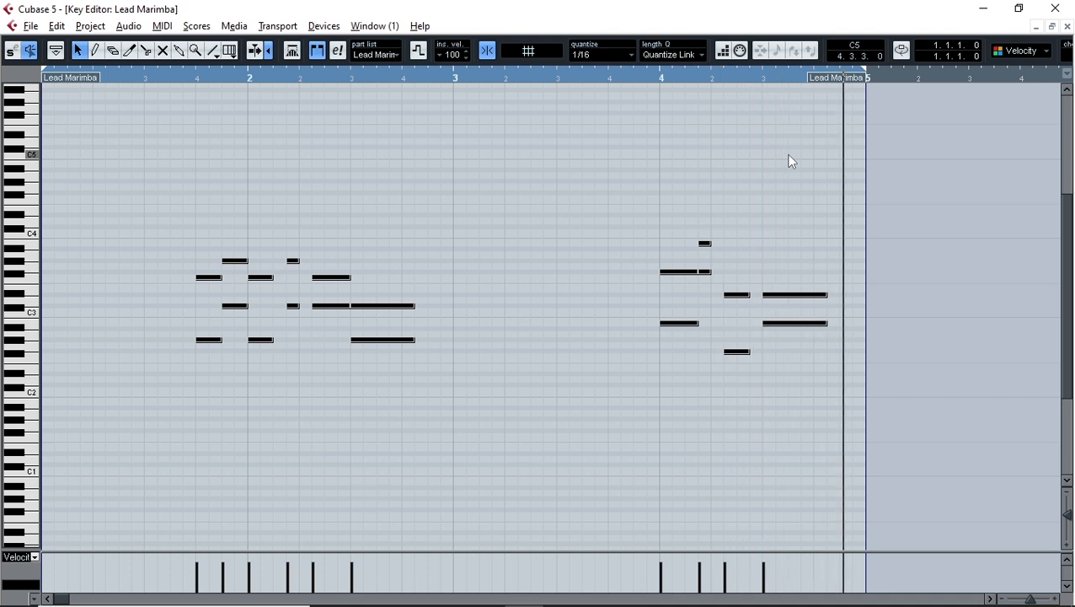
click(1067, 26)
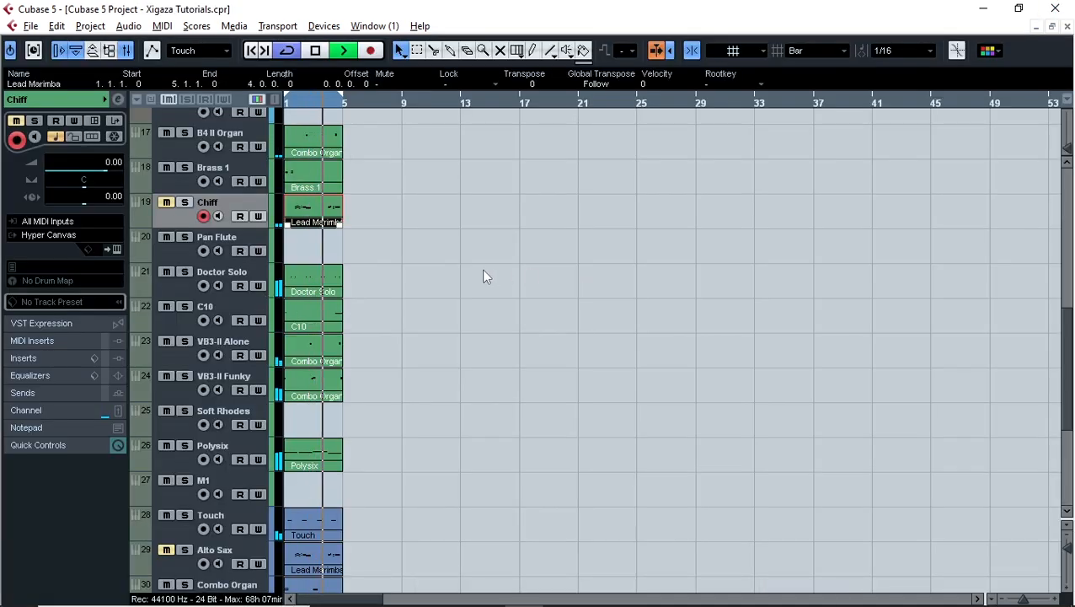
Audition the loop with the Alto Sax track unmuted, and mute it again.
scroll(468, 274, down, 5)
click(164, 358)
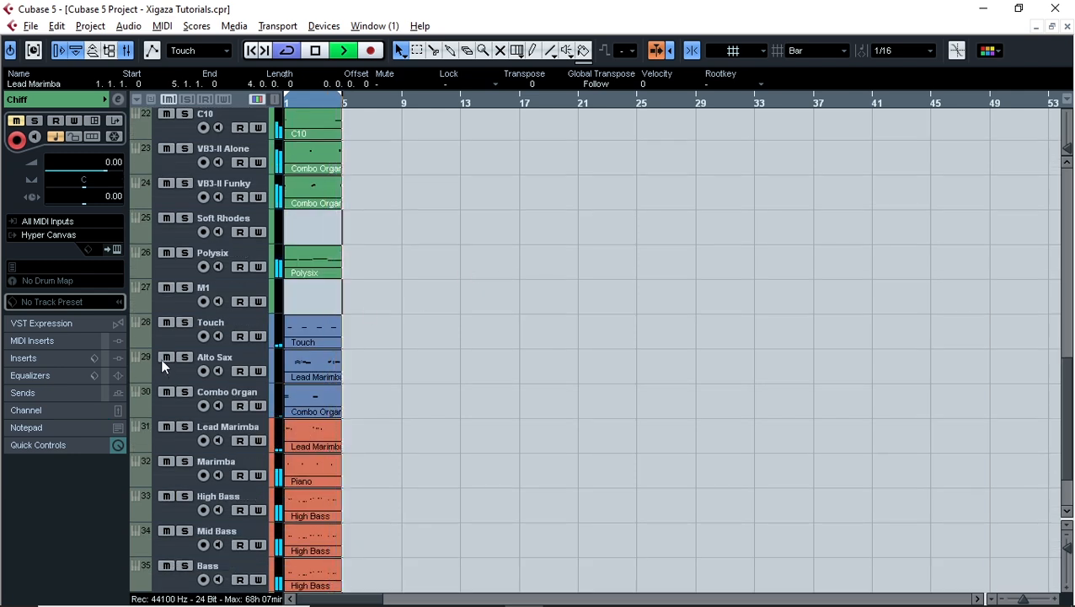
click(165, 358)
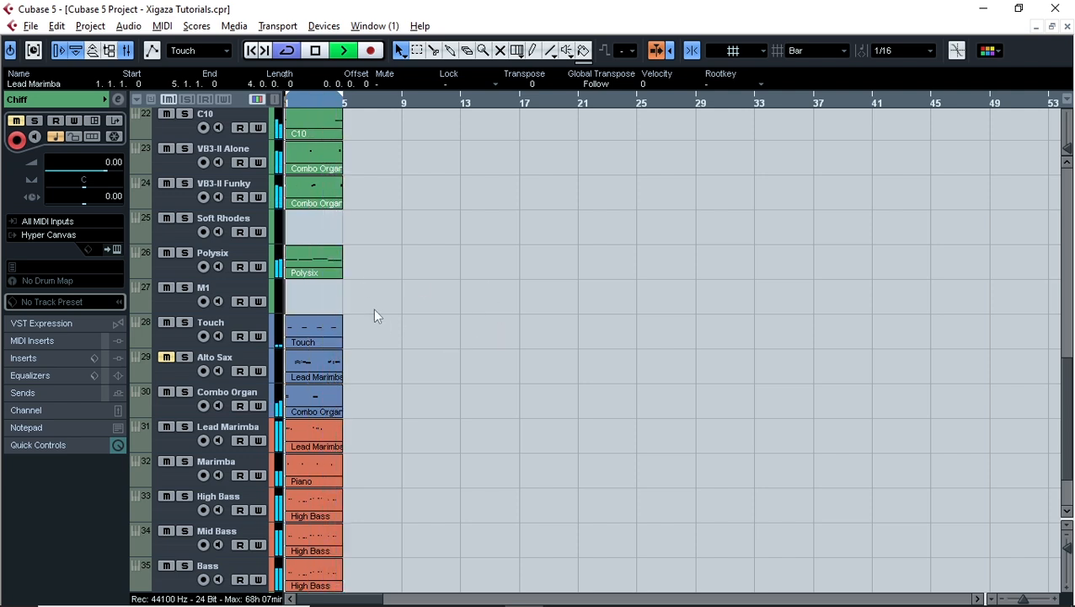
Duplicate the Chiff track's part and place the copy on the Pan Flute track at bar 1.
scroll(422, 307, up, 3)
scroll(465, 297, down, 5)
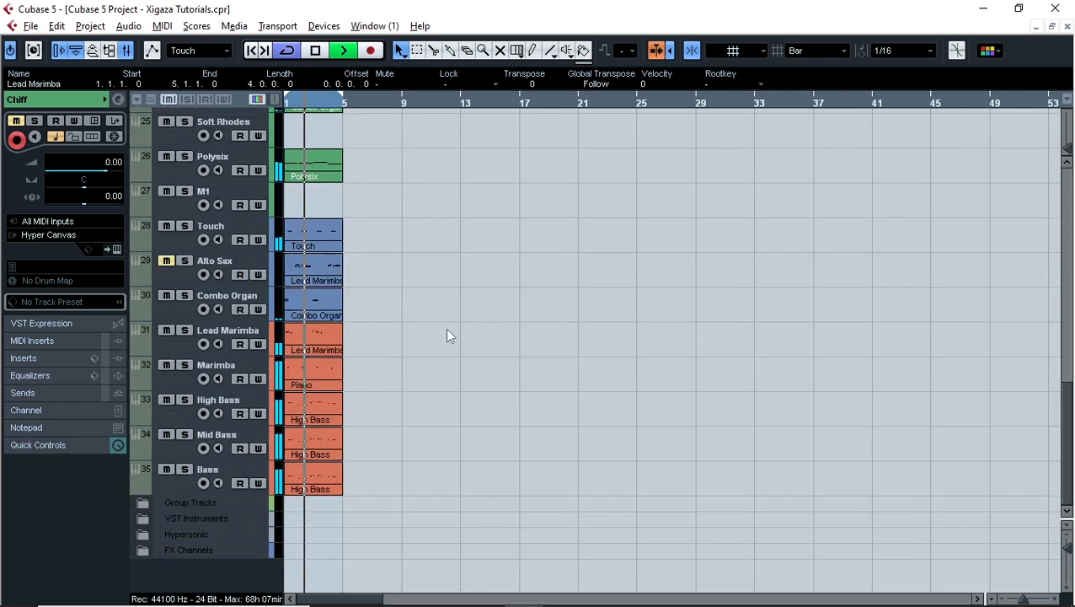
scroll(446, 276, up, 3)
scroll(445, 270, up, 2)
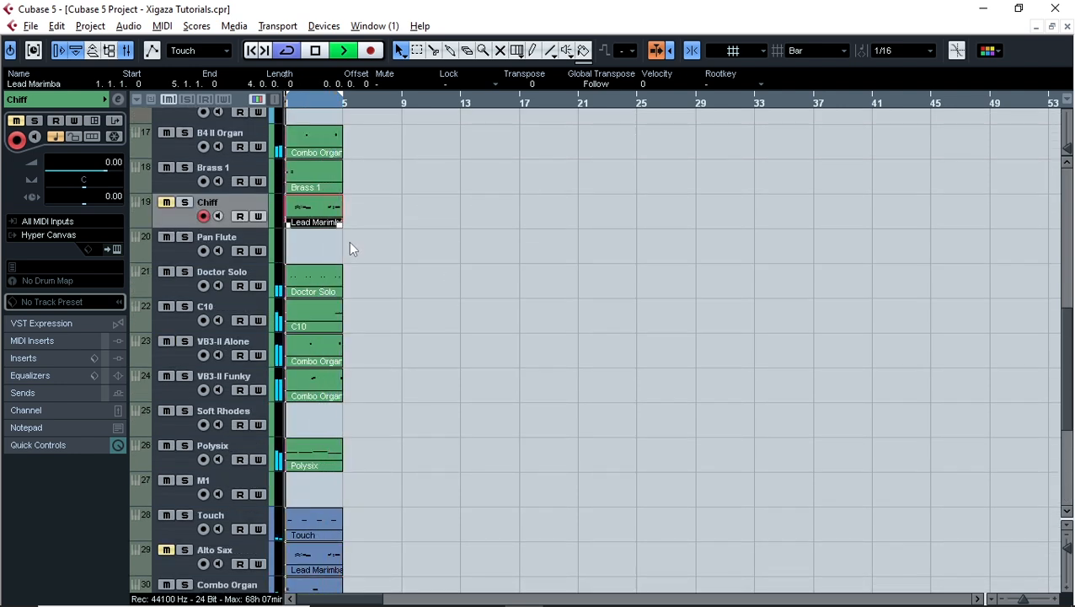
key(ctrl+d)
drag(364, 223, 307, 256)
Load 076 Pan Flute in part 1 of the Pan Flute track's Hyper Canvas, with treble at +12.
click(176, 243)
click(117, 251)
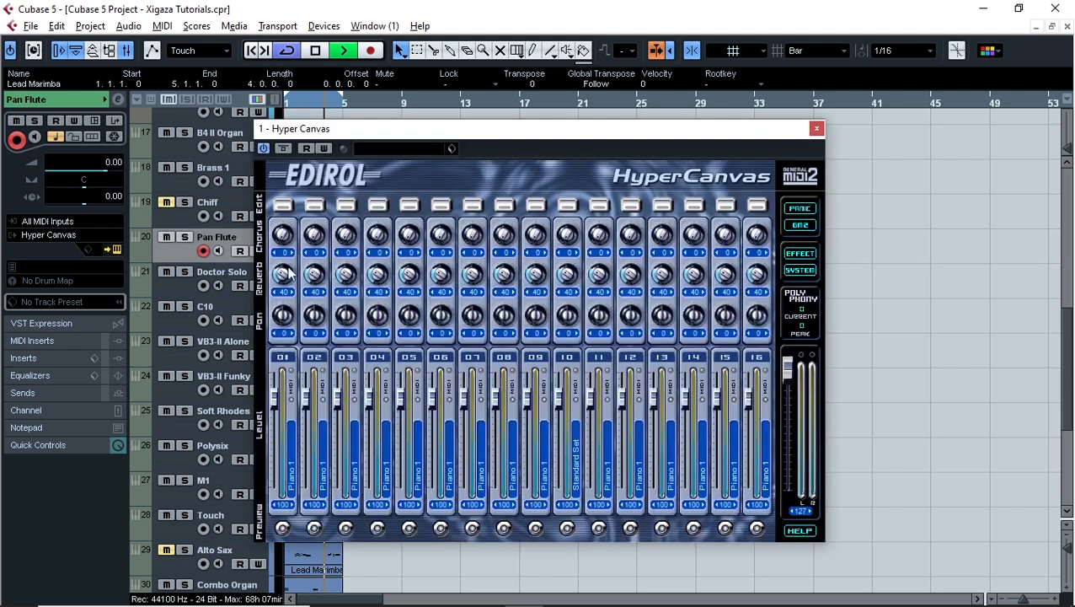
click(285, 206)
click(506, 286)
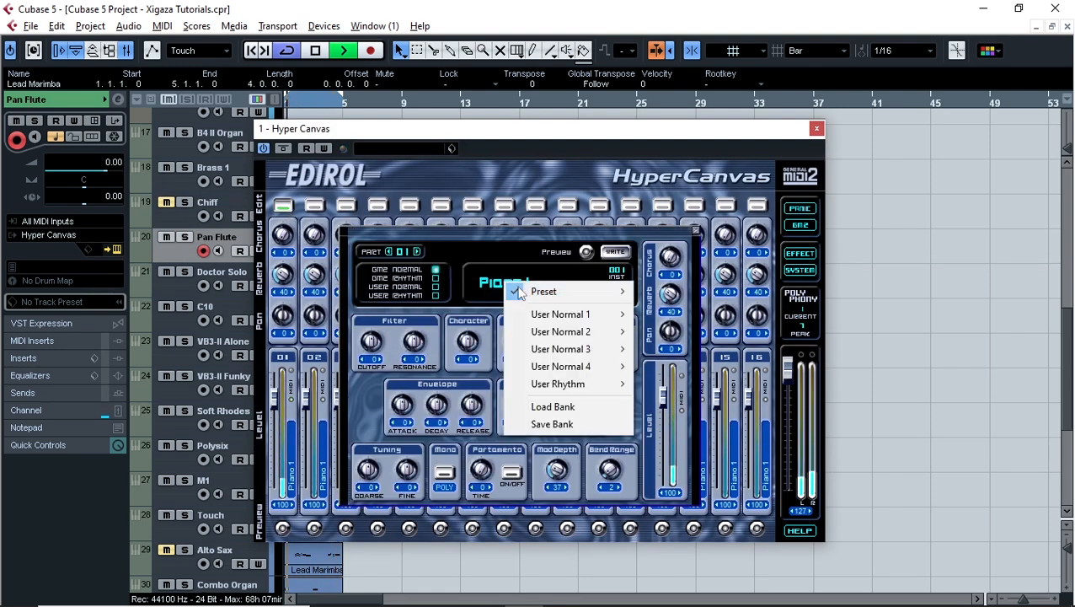
mouse_move(590, 291)
mouse_move(682, 450)
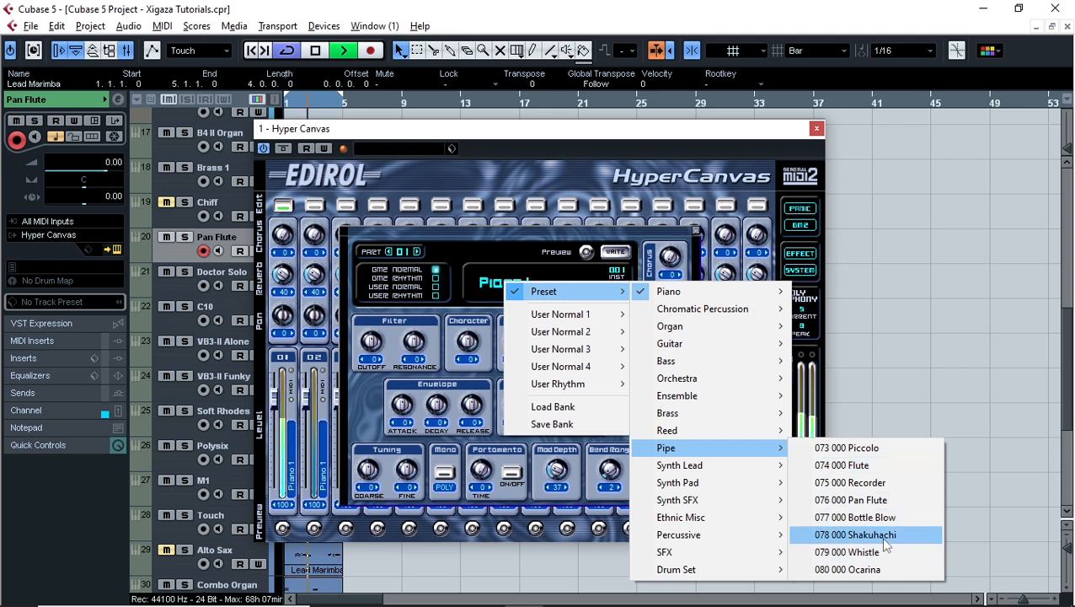
click(846, 501)
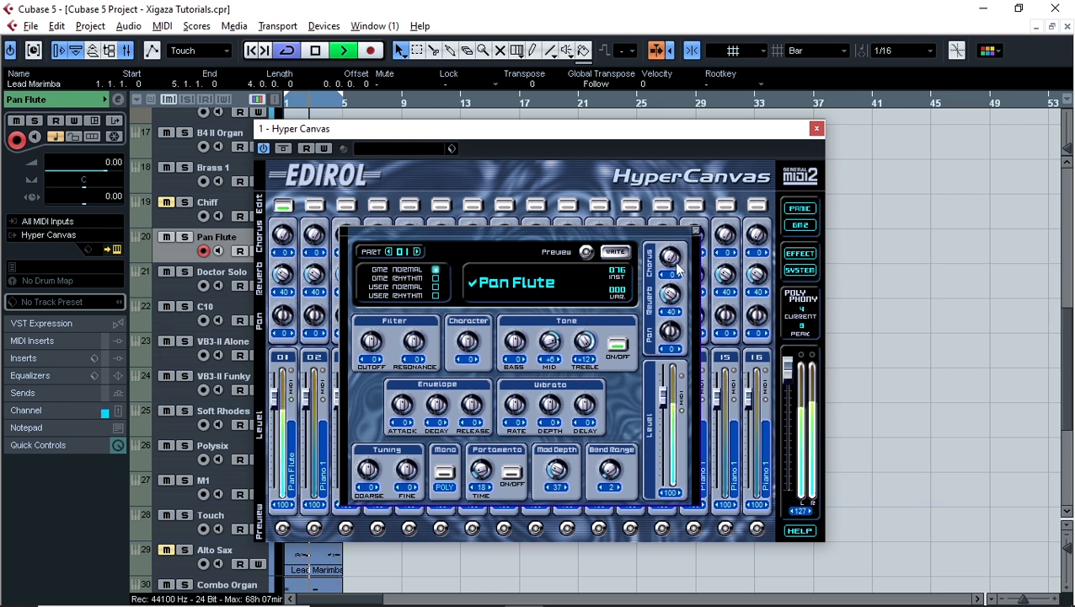
Close the Hyper Canvas instrument window and open the Pan Flute track's part in the Key Editor.
click(816, 128)
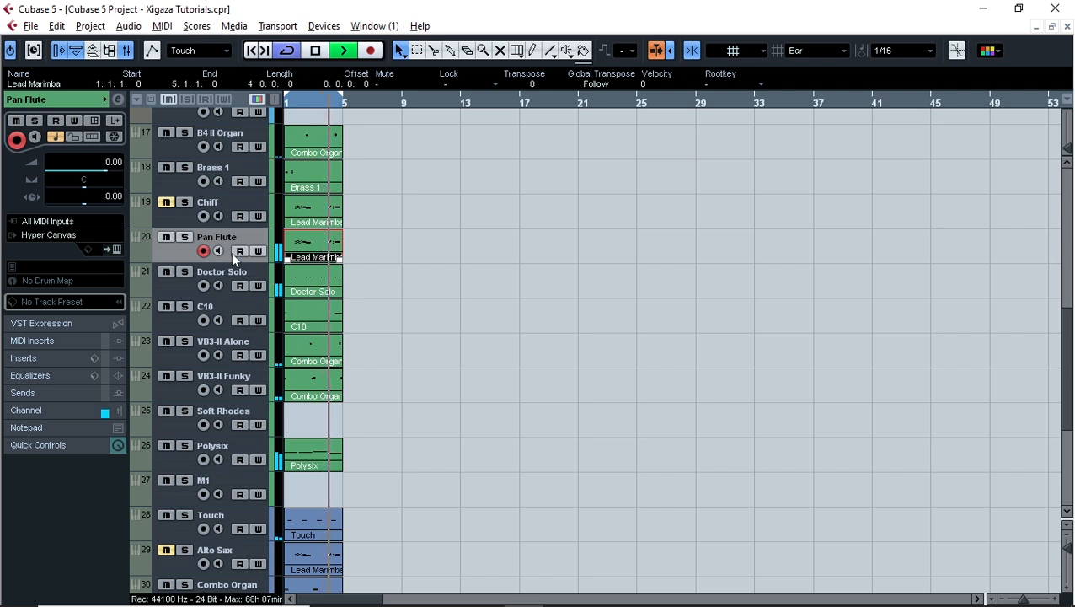
double_click(309, 241)
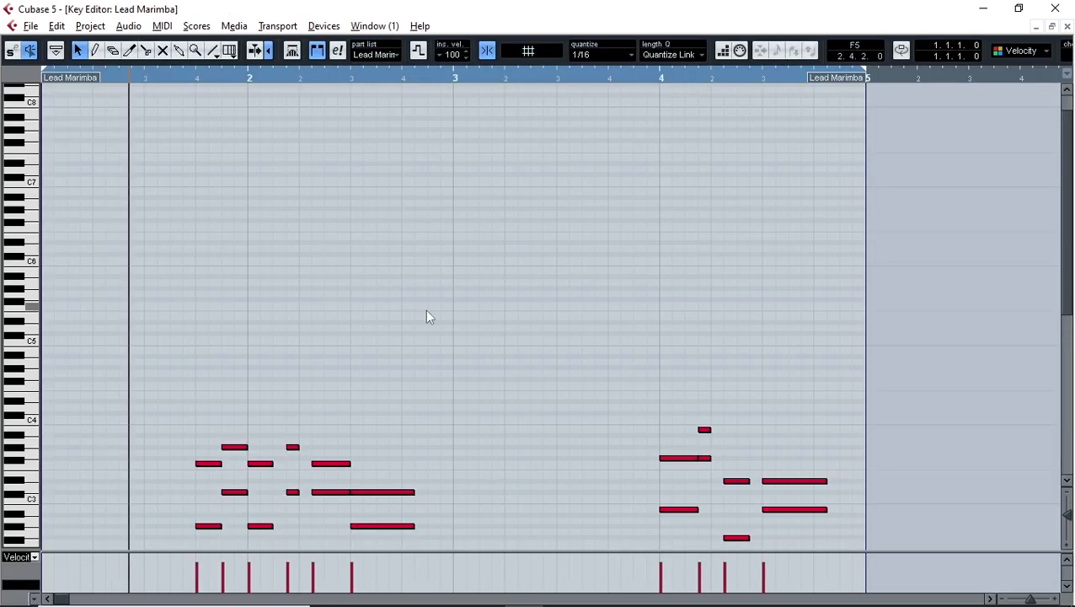
Transpose all notes of the Pan Flute part up two octaves.
key(shift+Up)
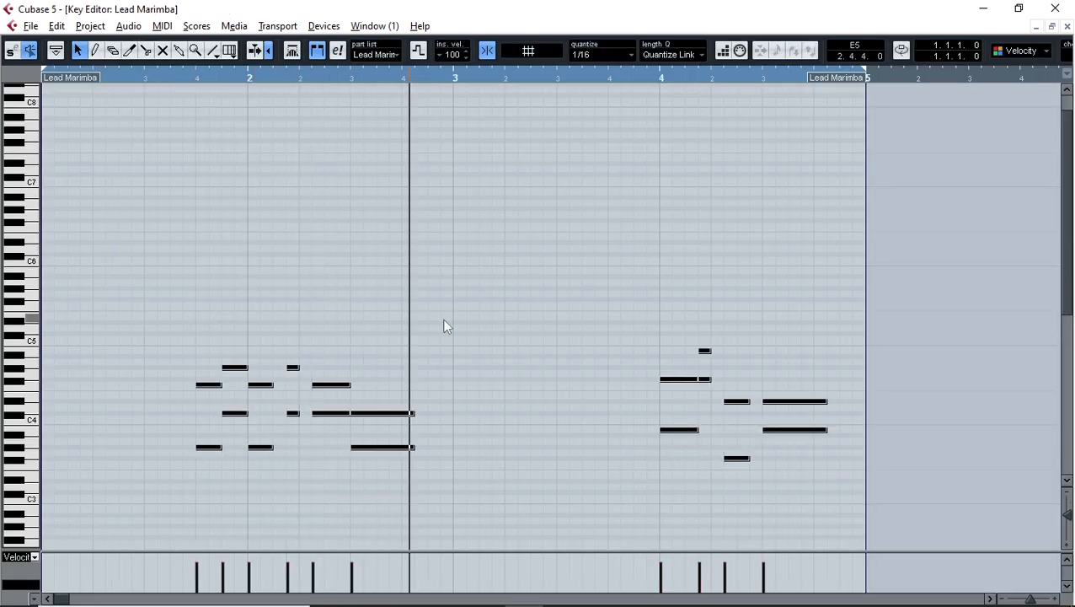
key(shift+Up)
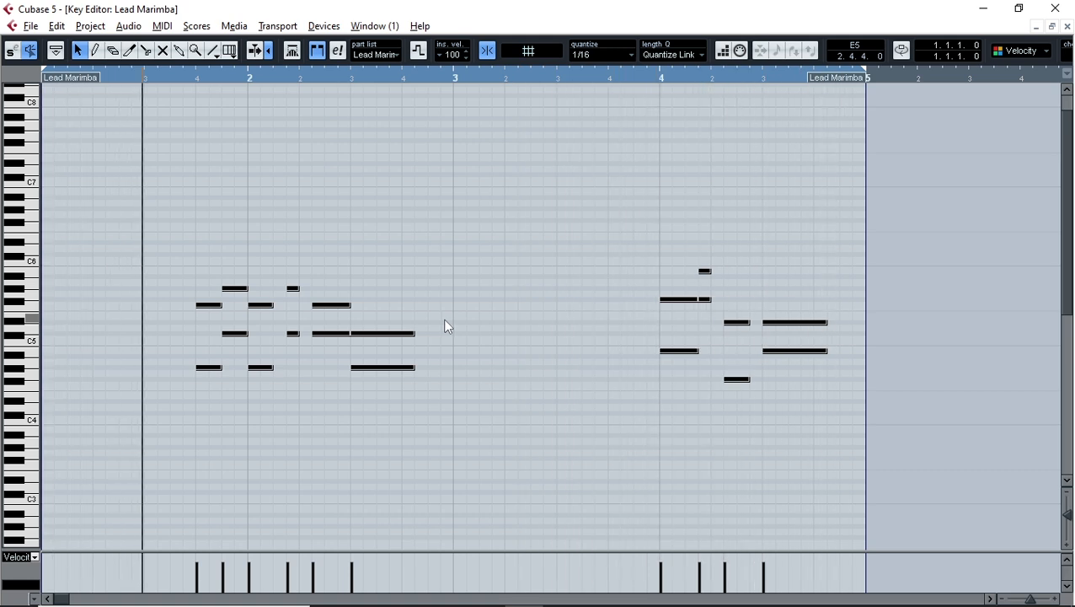
key(space)
Delete all existing notes from the Pan Flute part.
key(ctrl+a)
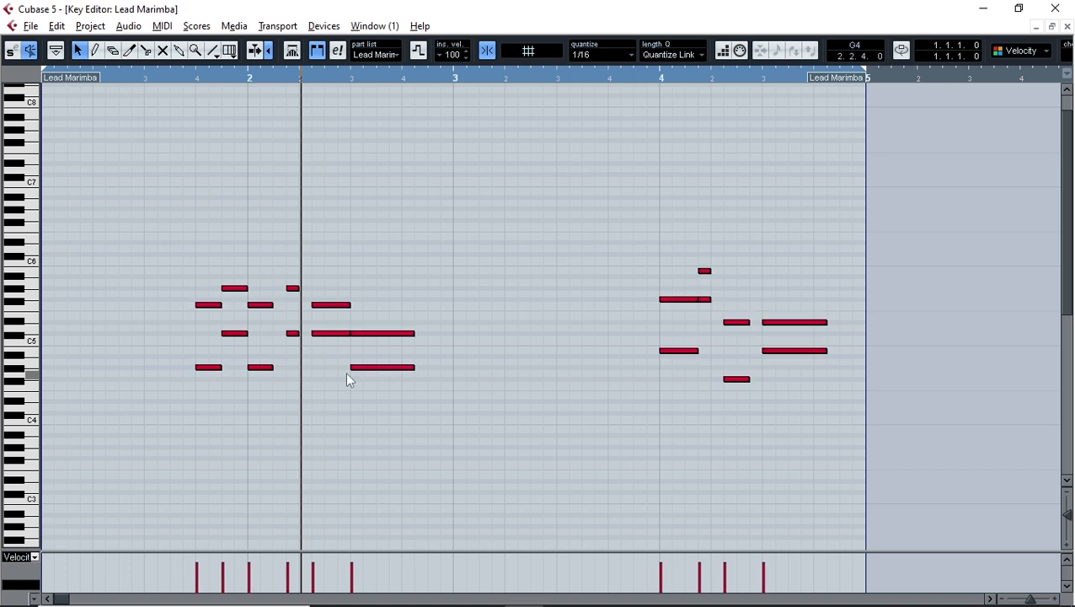
drag(910, 204, 172, 412)
key(Delete)
key(space)
Draw a 1/16 note on C#5 at beat 2 of bar 1 with the Draw tool, then return to the selection tool.
click(95, 50)
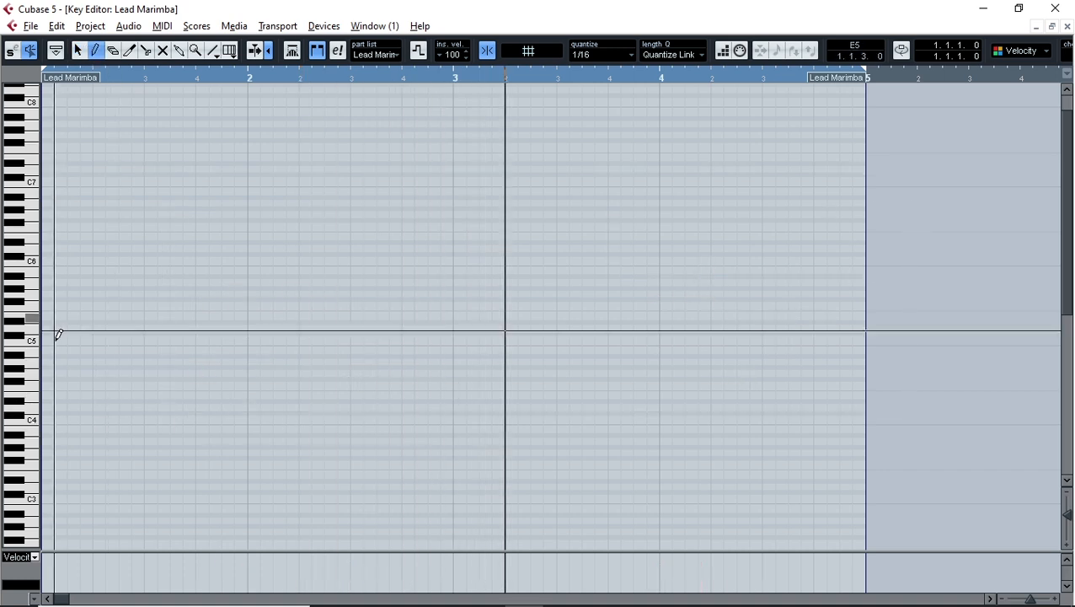
click(97, 334)
right_click(145, 316)
click(144, 314)
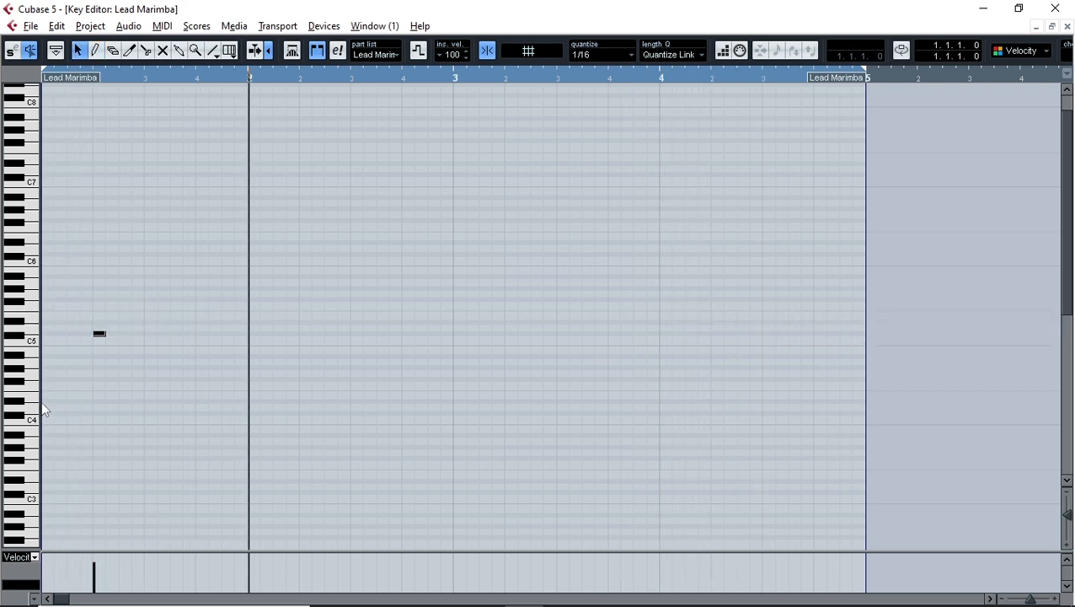
Duplicate the C#5 note and shift the copy to beat 4 of bar 1.
key(ctrl+d)
key(ctrl+Right)
key(ctrl+Right)
key(ctrl+Right)
key(ctrl+Right)
key(ctrl+Right)
key(ctrl+Right)
key(ctrl+Right)
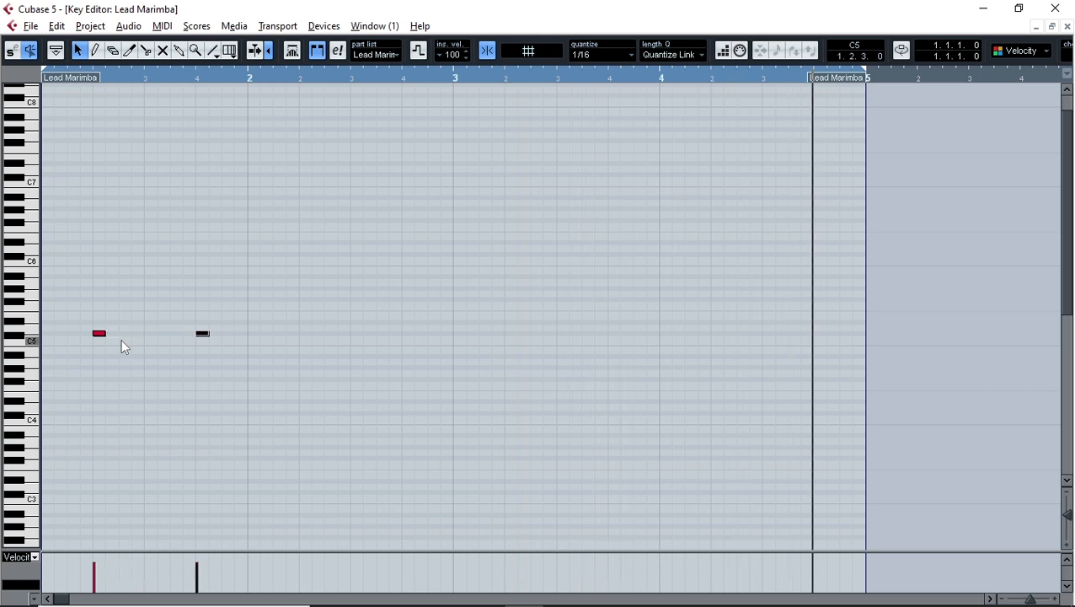
Duplicate both bar 1 notes and shift the copies to beats 2 and 4 of bar 2.
drag(244, 258, 2, 462)
key(ctrl+d)
key(ctrl+Right)
key(ctrl+Right)
key(ctrl+Right)
key(ctrl+Right)
key(ctrl+Right)
key(ctrl+Right)
key(ctrl+Right)
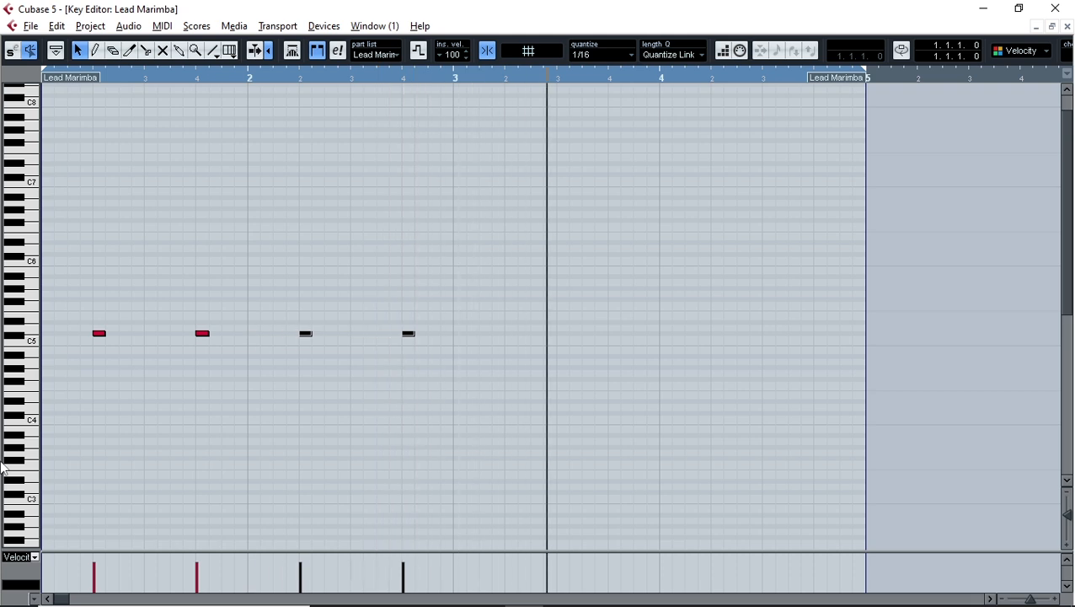
Duplicate the four notes onto beats 2 and 4 of bars 3 and 4, and close the Key Editor.
drag(557, 257, 1, 455)
key(ctrl+d)
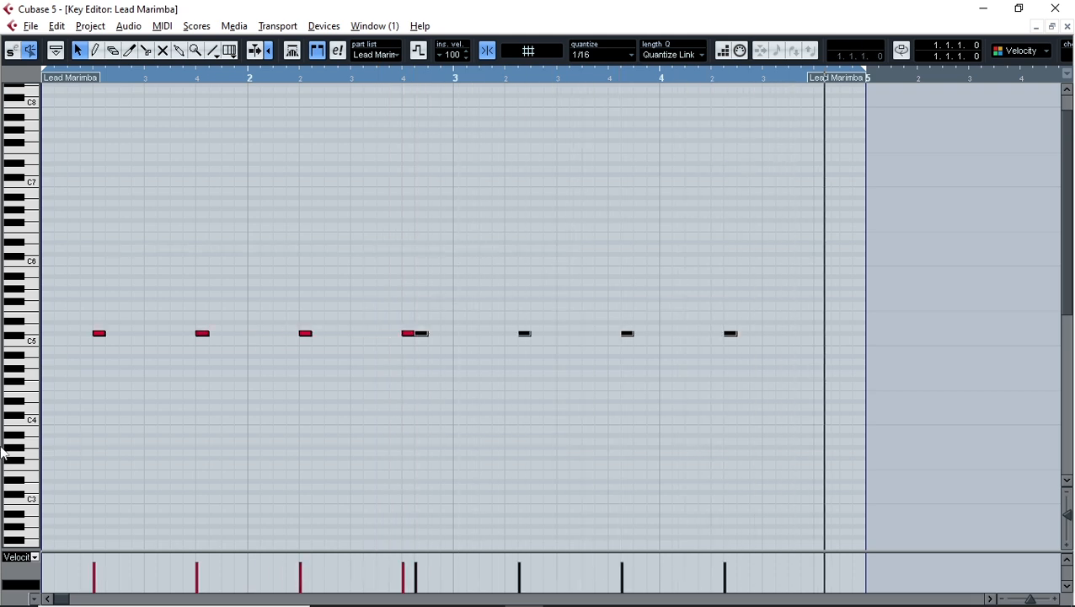
key(ctrl+Right)
key(ctrl+Right)
key(ctrl+Right)
key(ctrl+Right)
key(ctrl+Right)
key(ctrl+Right)
key(ctrl+Right)
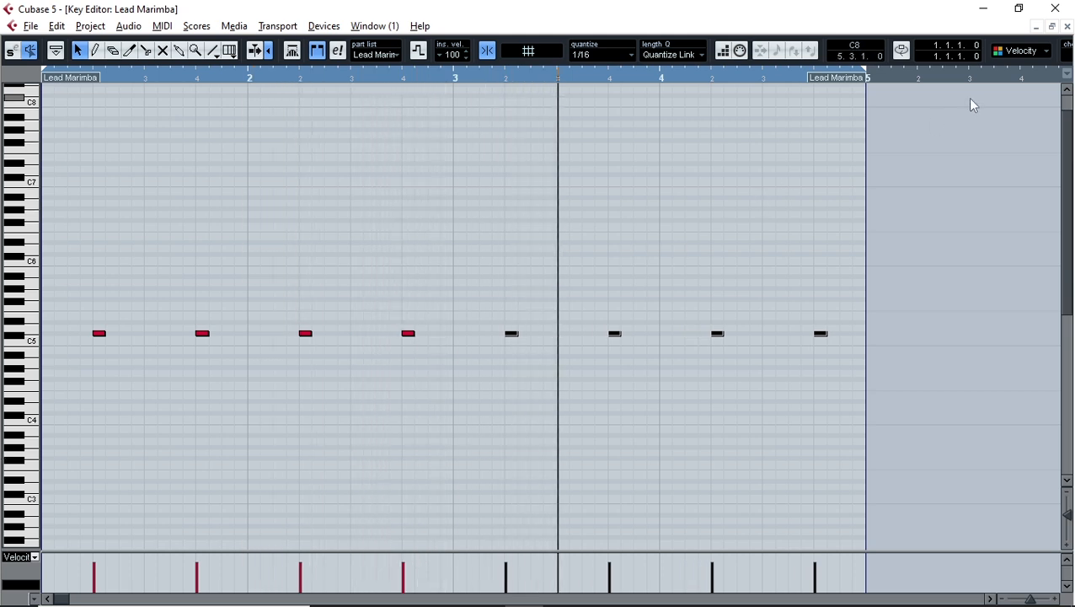
click(1067, 27)
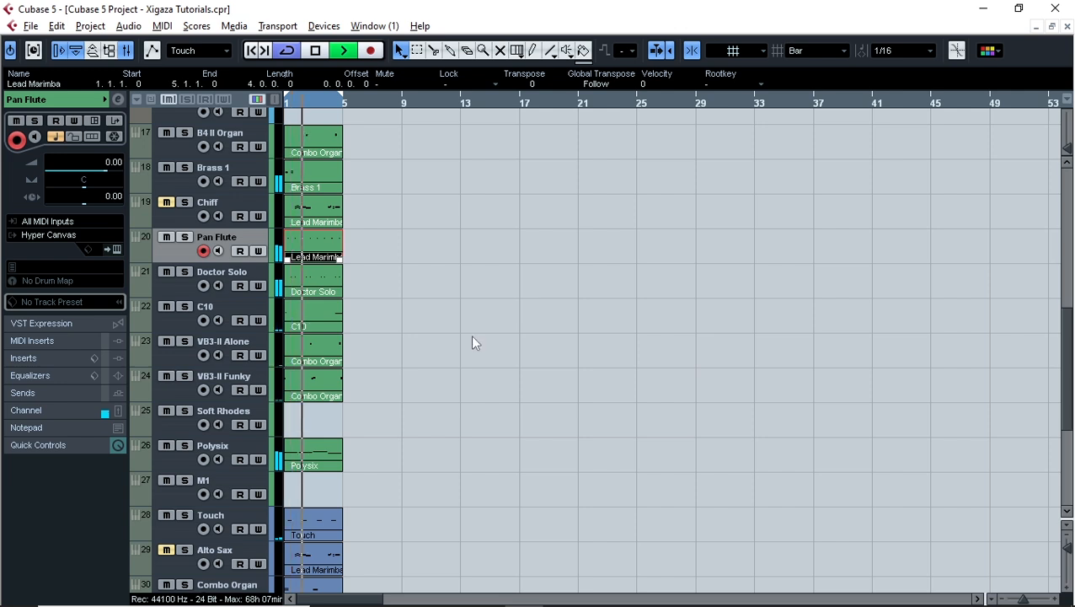
Look through the project's track list for instrument tracks that hold no parts.
scroll(468, 321, up, 3)
scroll(489, 278, down, 3)
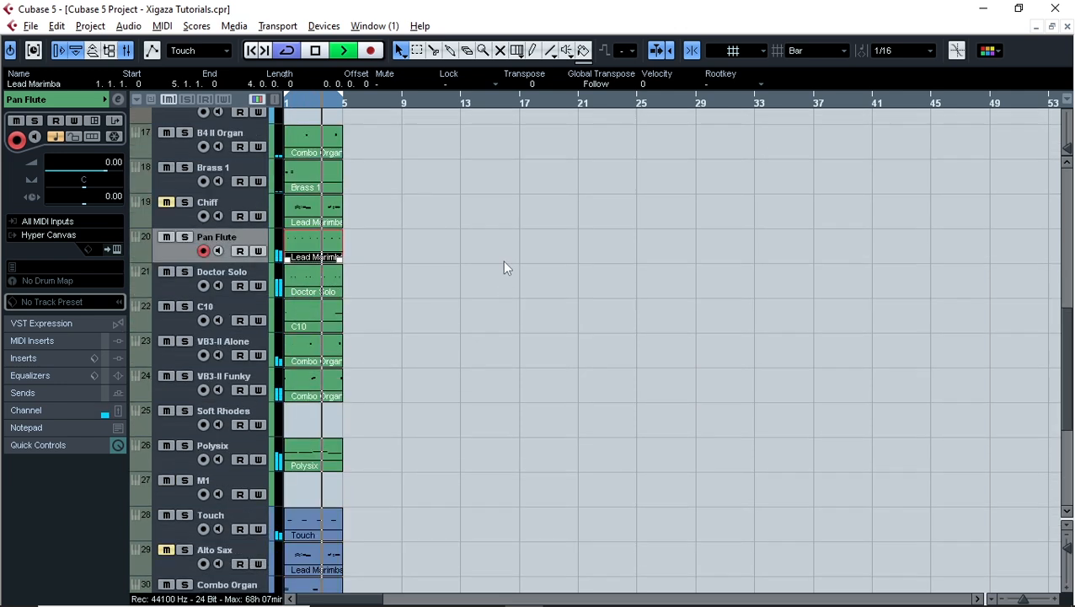
scroll(505, 249, up, 8)
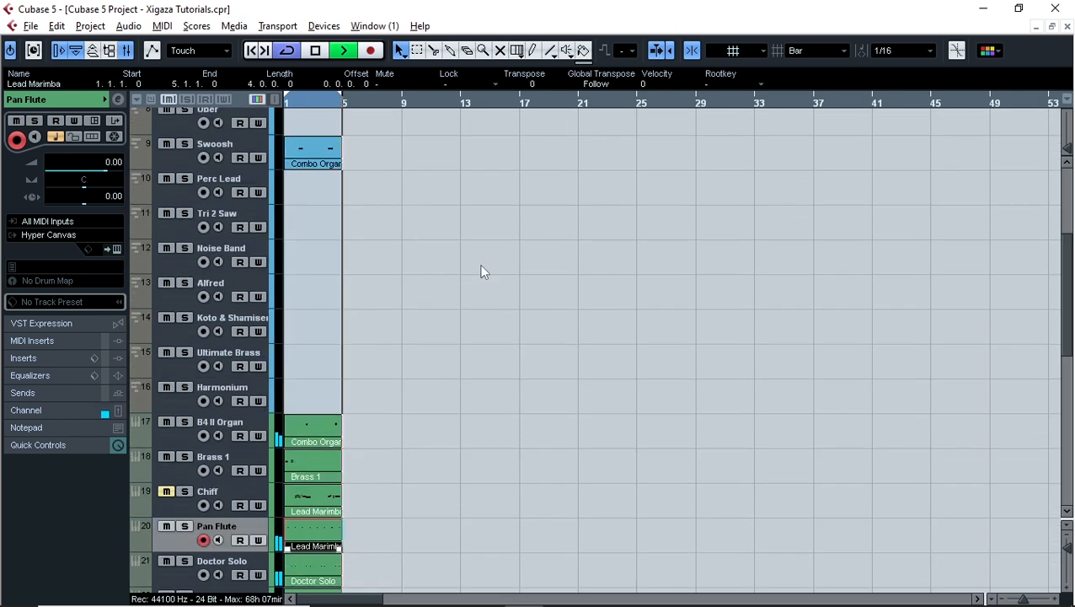
scroll(482, 250, up, 3)
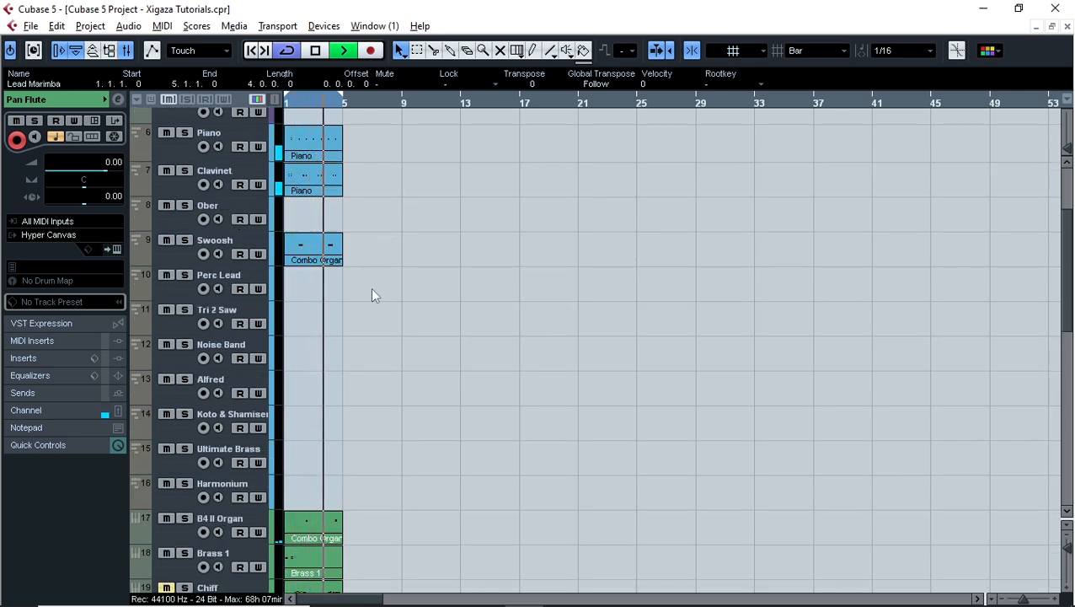
scroll(371, 288, down, 10)
scroll(389, 287, up, 10)
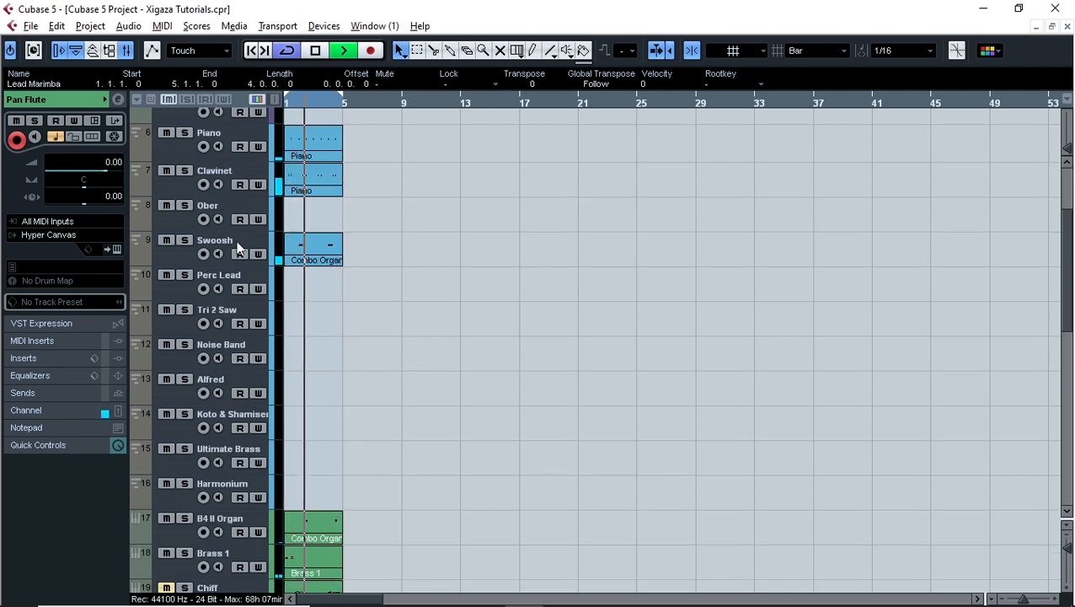
click(236, 207)
click(244, 263)
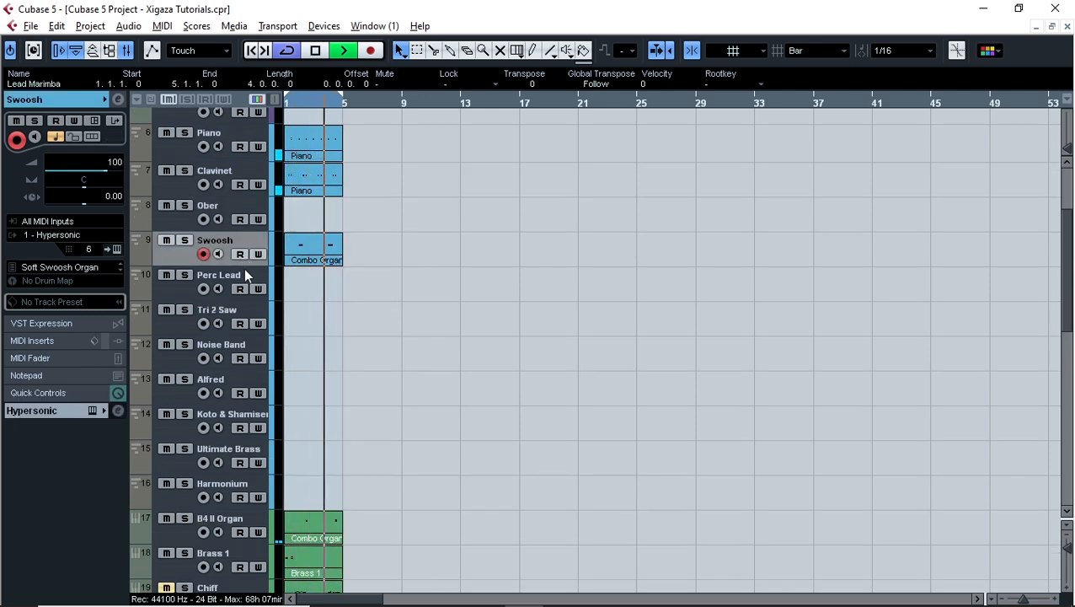
click(240, 273)
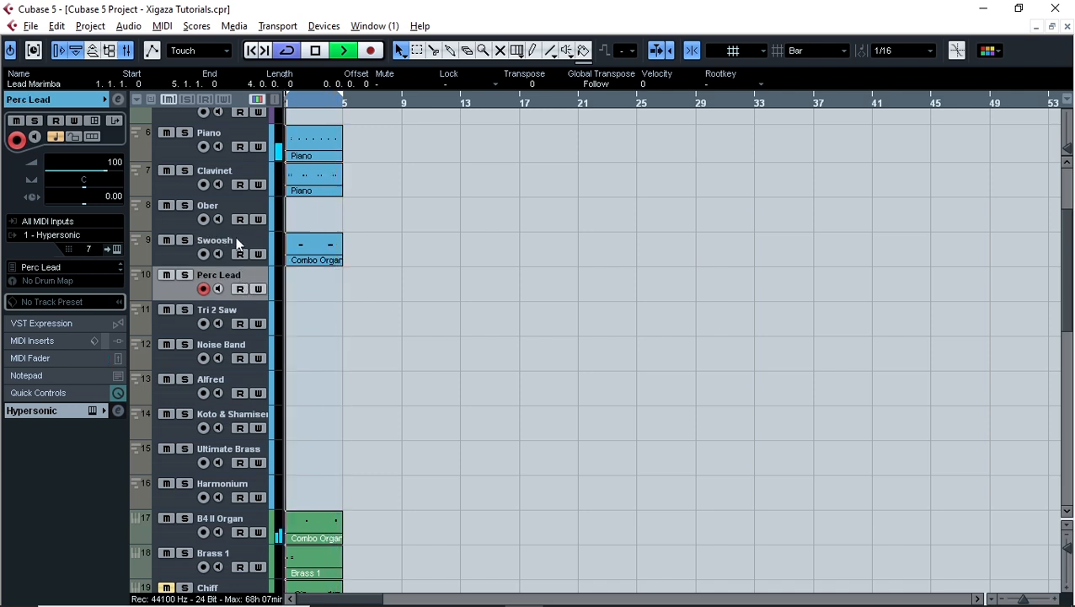
click(238, 209)
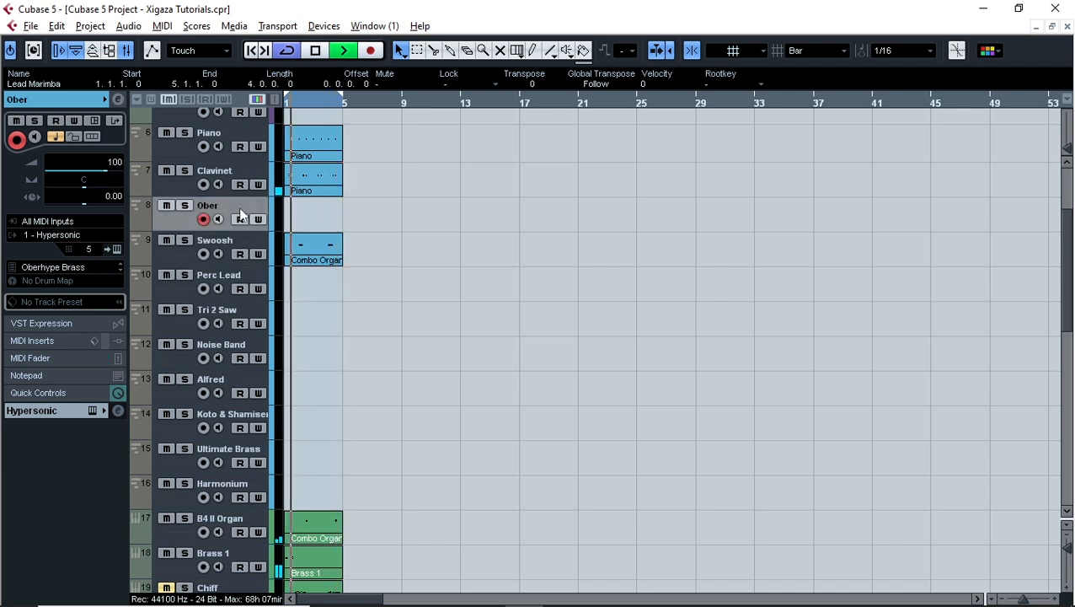
shift+click(247, 273)
shift+click(246, 304)
click(245, 252)
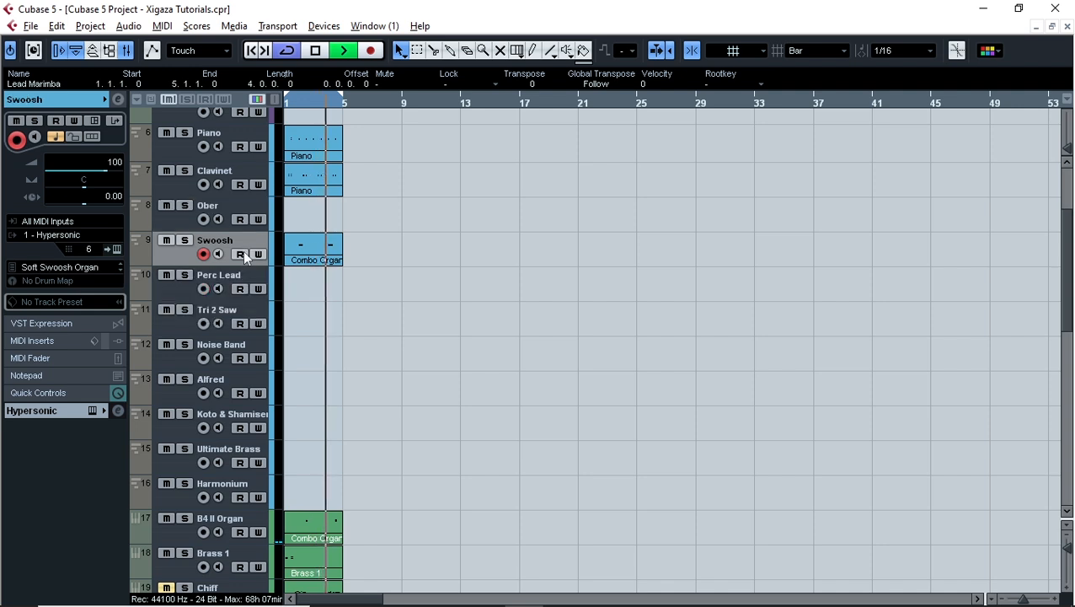
Remove the empty Ober, Perc Lead, Tri 2 Saw, Noise Band, Alfred and Harmonium tracks together.
click(241, 202)
ctrl+click(246, 278)
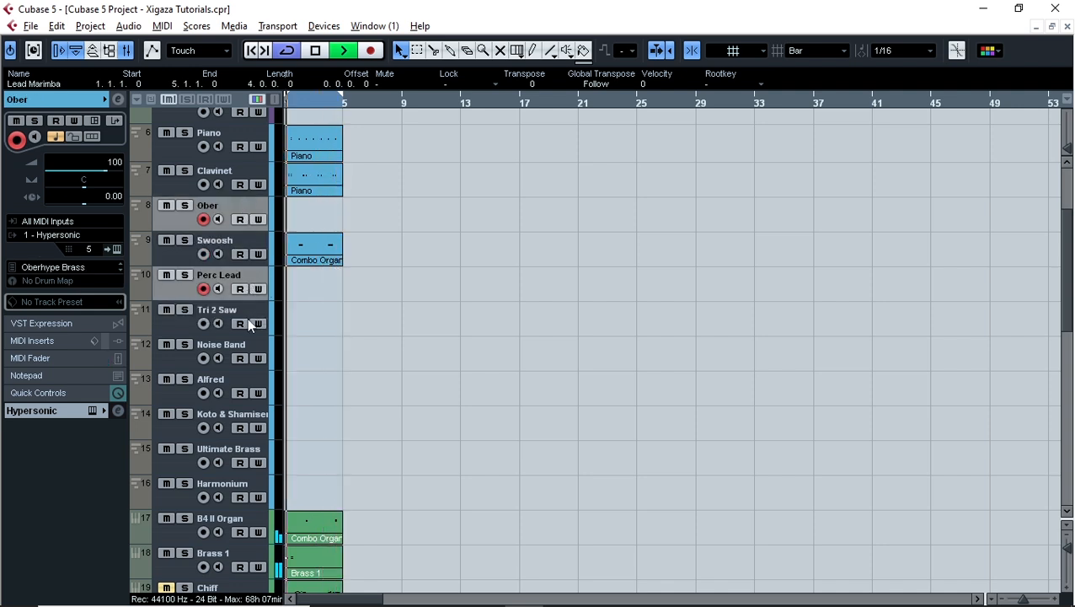
ctrl+click(248, 309)
ctrl+click(247, 336)
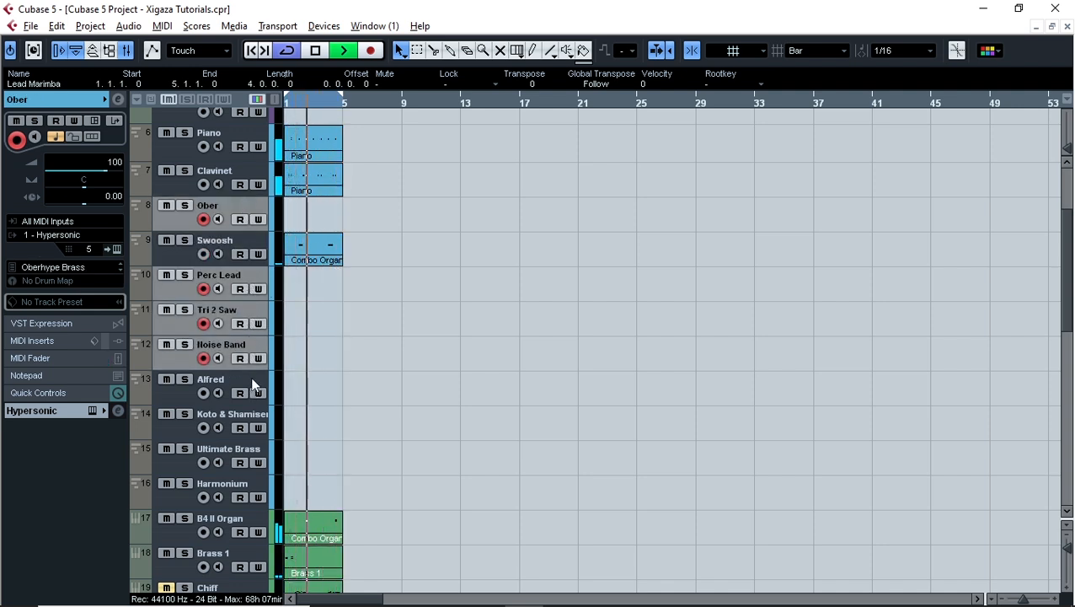
ctrl+click(250, 376)
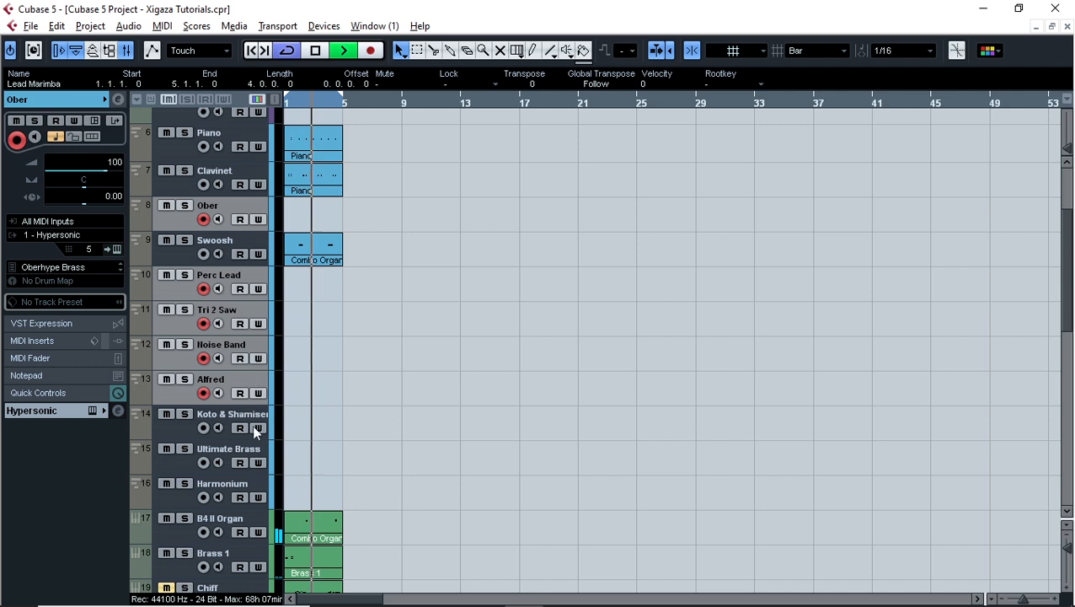
ctrl+click(251, 476)
right_click(253, 477)
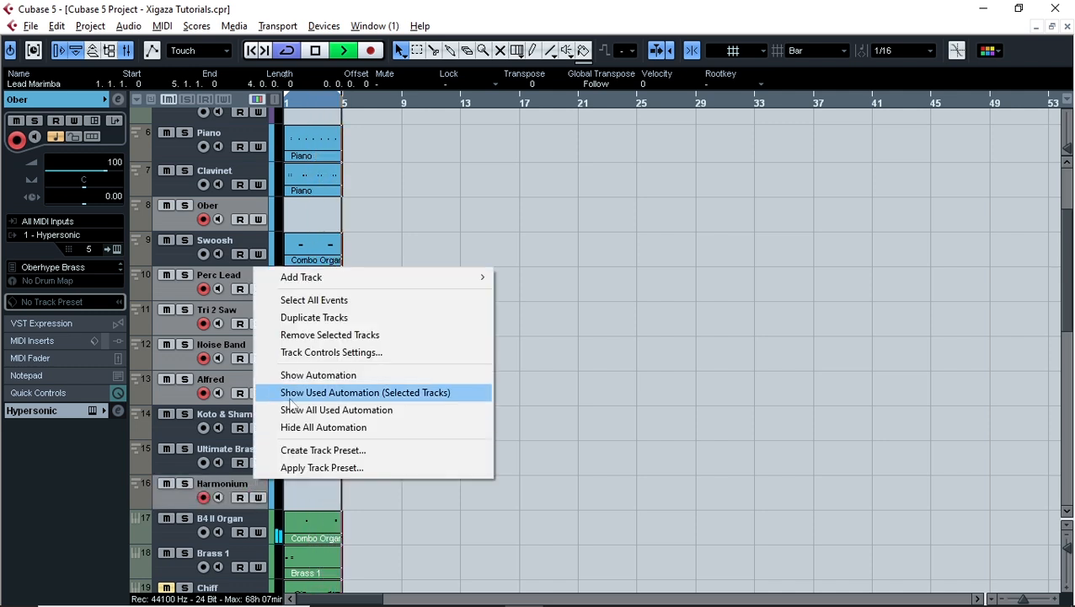
click(305, 335)
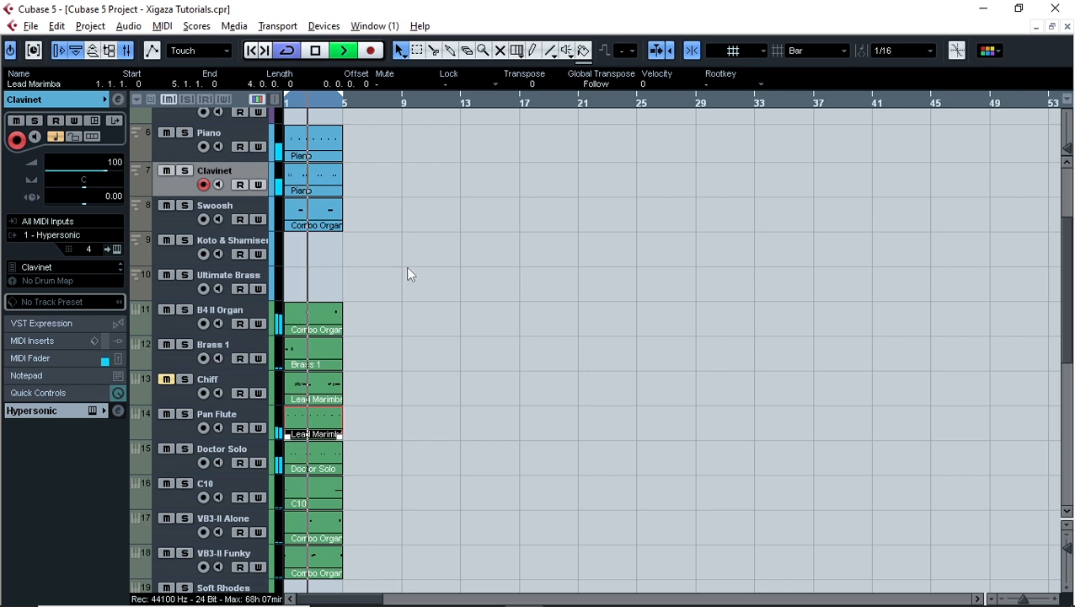
Duplicate the Clavinet track's part and move the copy to bar 1 of the Koto & Shamisen track.
scroll(402, 269, up, 3)
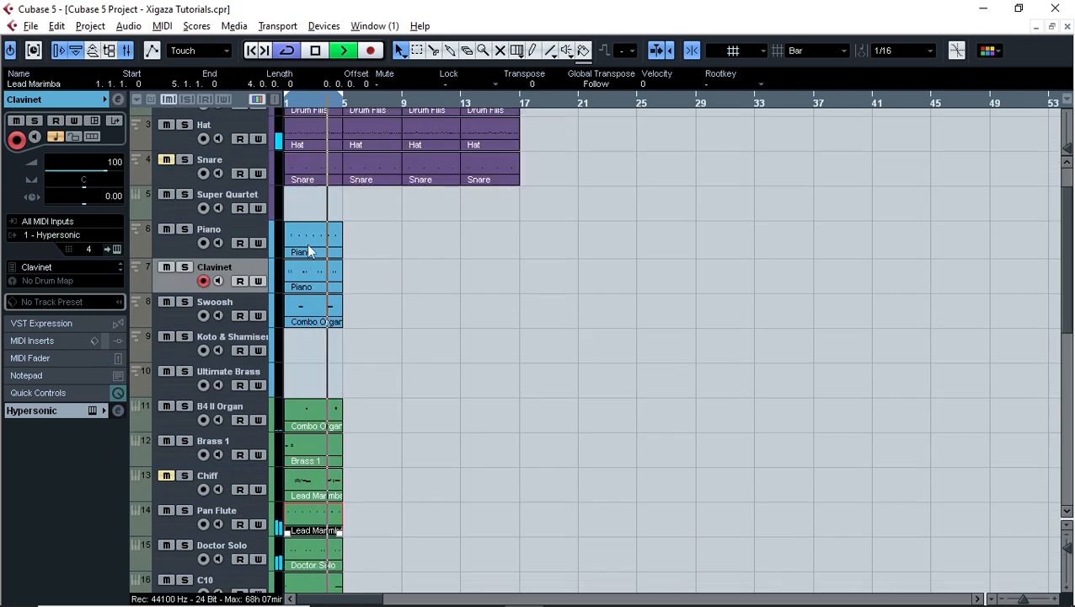
click(306, 277)
key(ctrl+d)
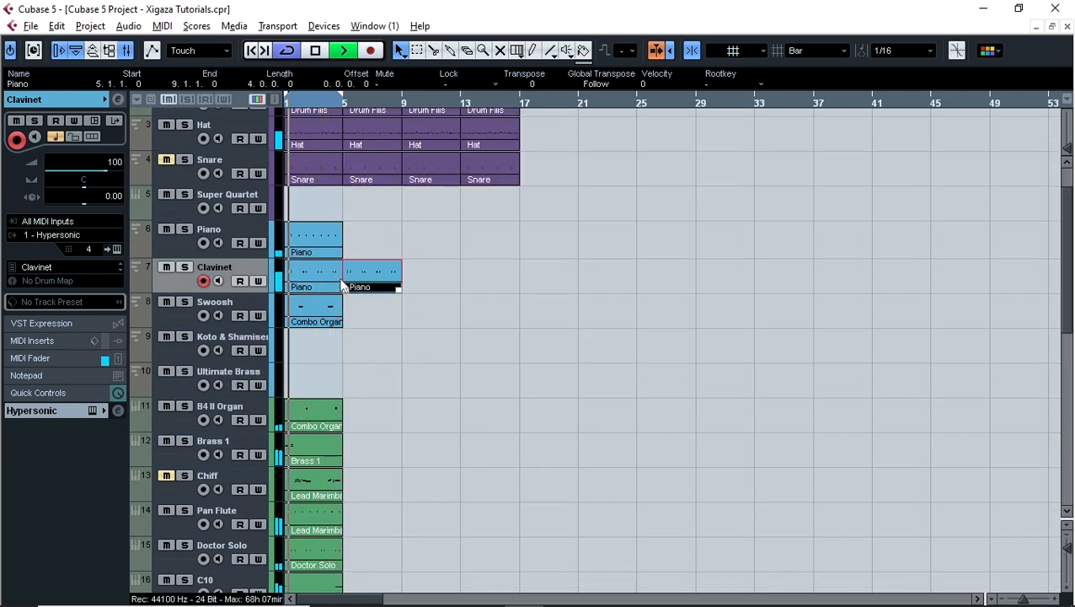
drag(377, 286, 352, 368)
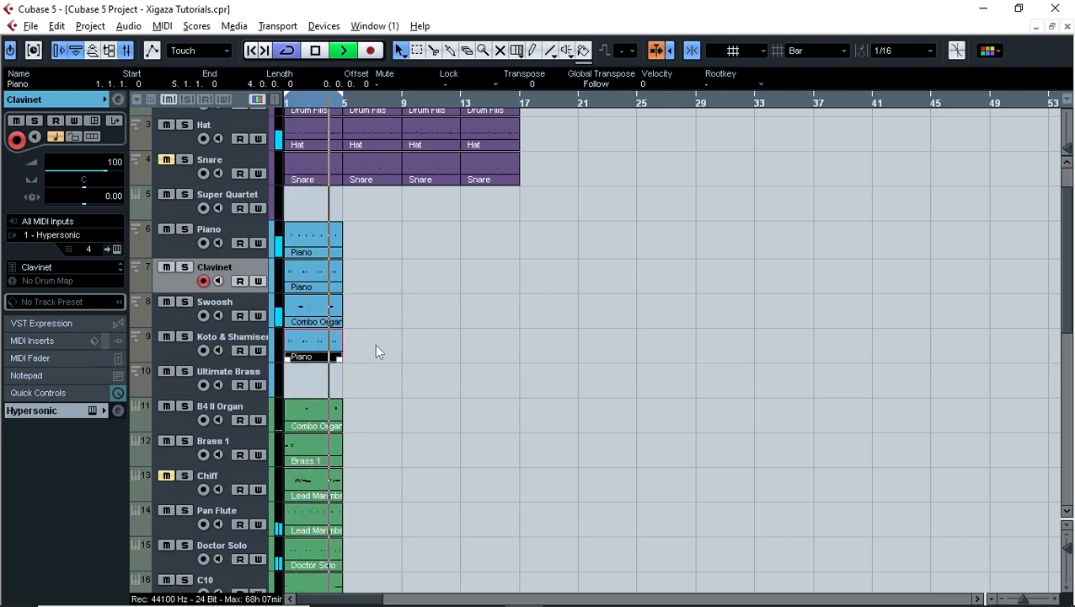
Remove the empty Soft Rhodes and M1 tracks from the project.
scroll(389, 341, down, 3)
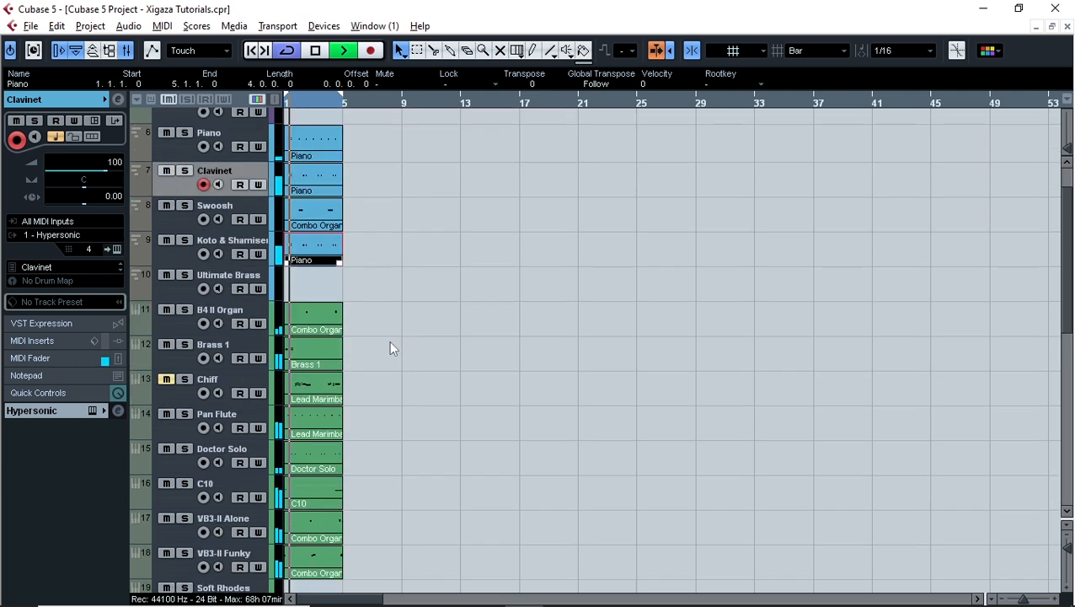
scroll(390, 344, down, 6)
scroll(392, 347, down, 6)
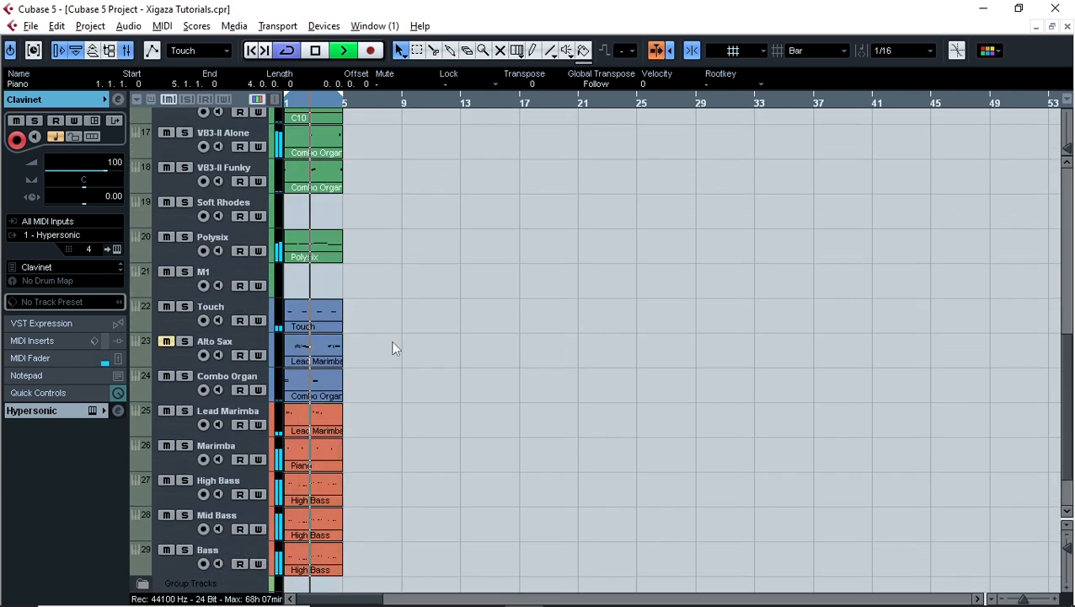
scroll(392, 348, up, 3)
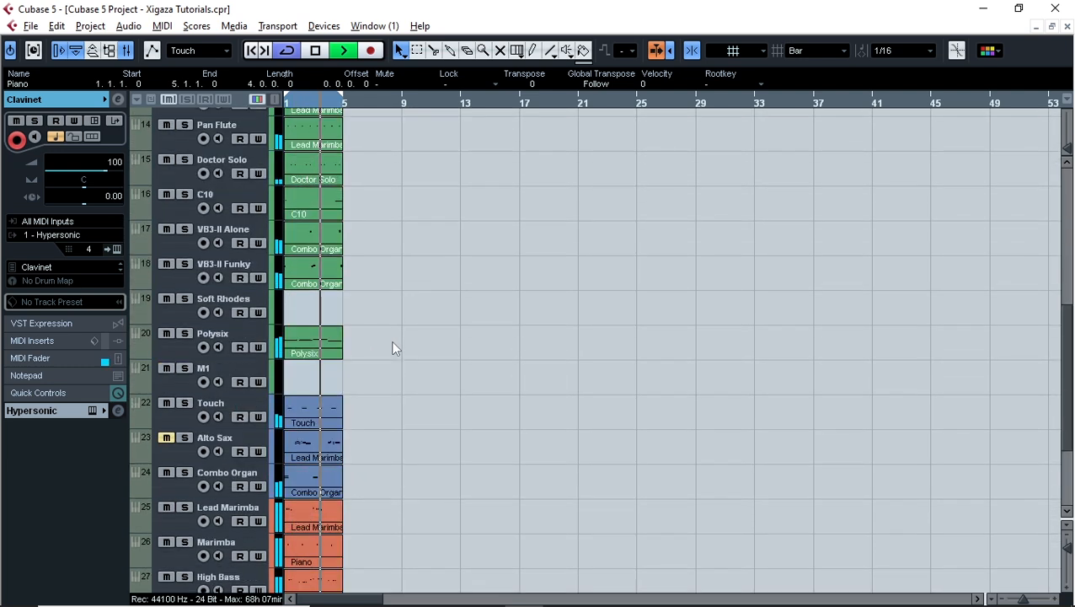
click(255, 306)
ctrl+click(254, 365)
right_click(252, 366)
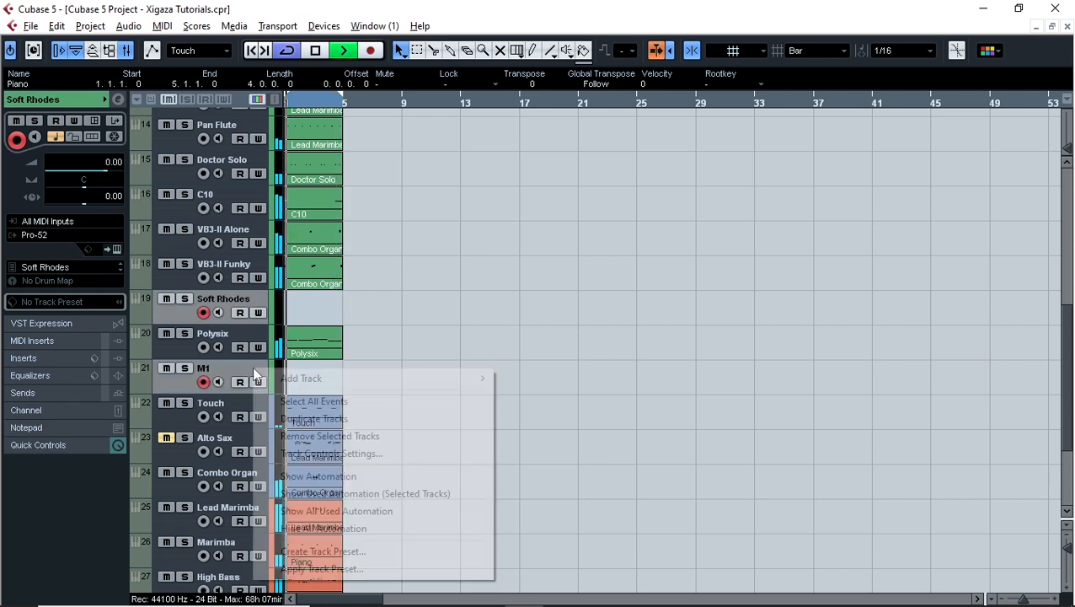
click(318, 437)
scroll(505, 353, down, 3)
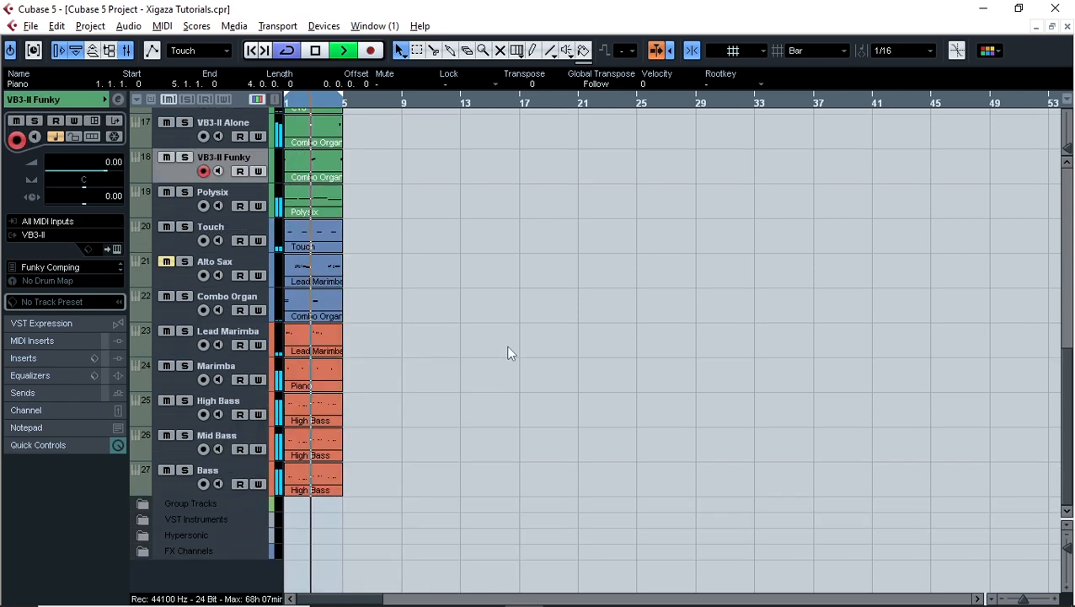
scroll(507, 344, up, 16)
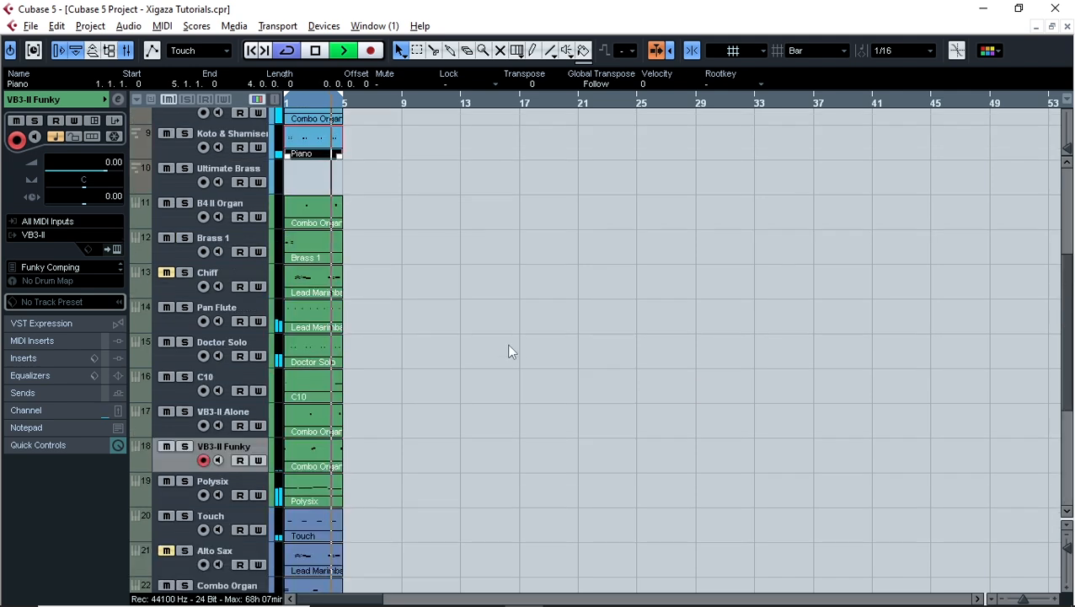
scroll(510, 351, down, 11)
scroll(508, 351, down, 5)
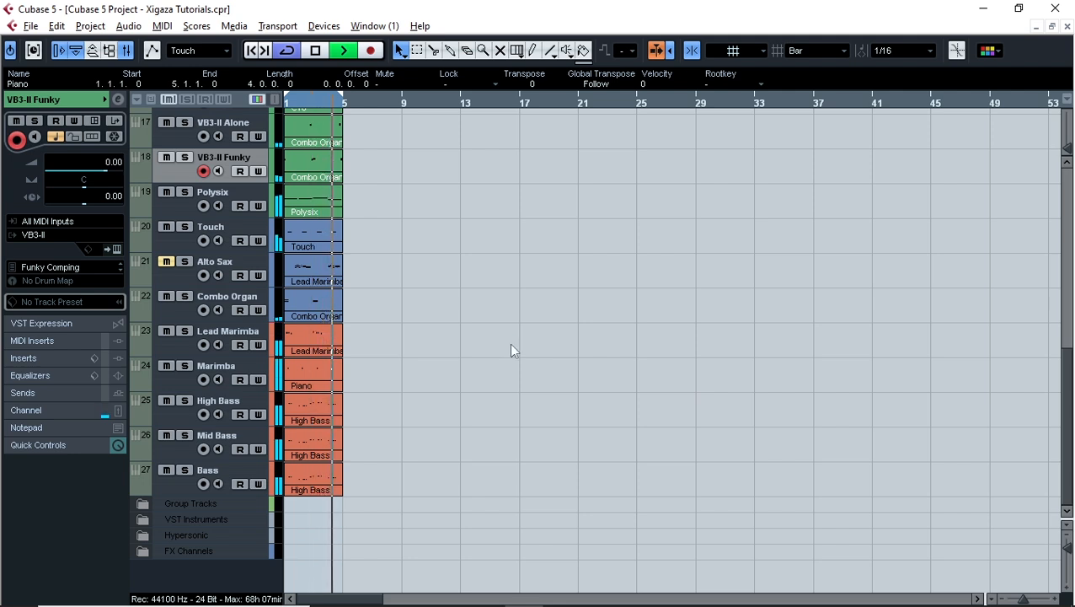
Unmute the Chiff and Alto Sax tracks and mute the Lead Marimba parts on them instead.
scroll(511, 350, up, 10)
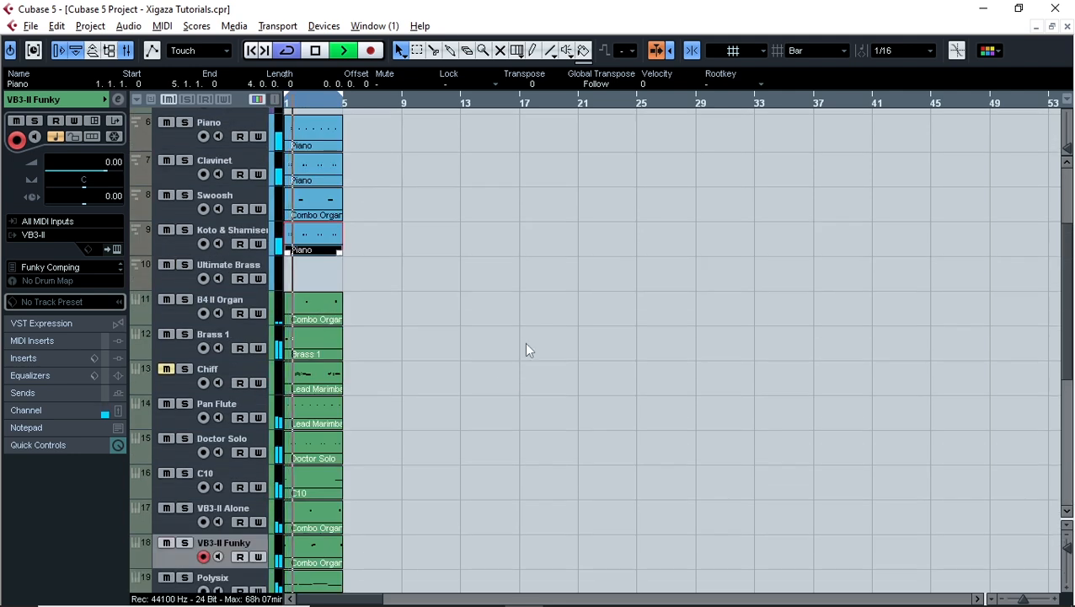
scroll(524, 342, down, 2)
scroll(424, 359, down, 5)
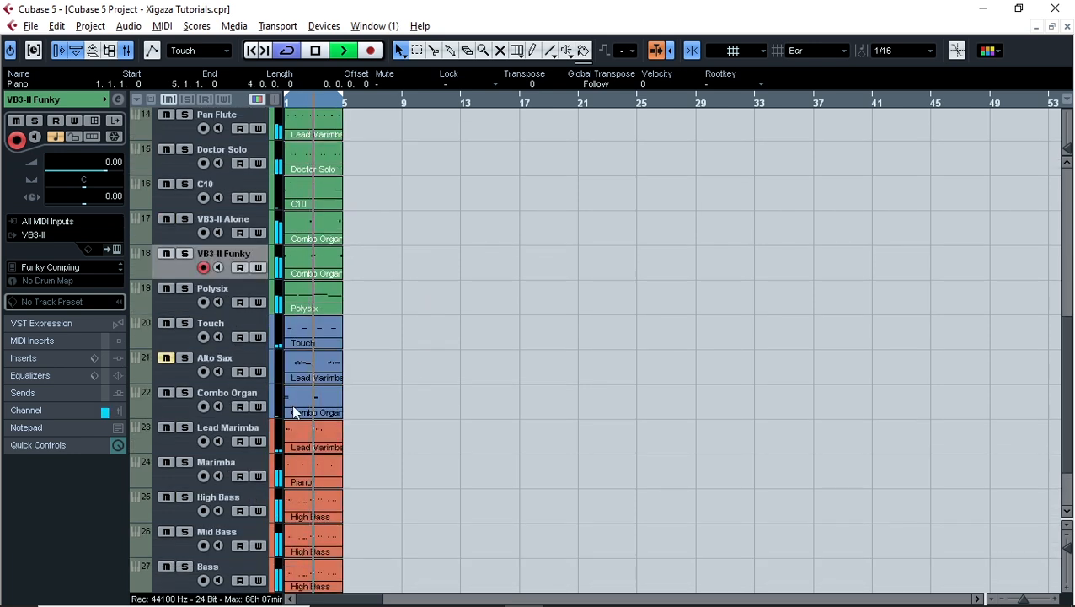
scroll(314, 413, down, 3)
scroll(404, 253, up, 6)
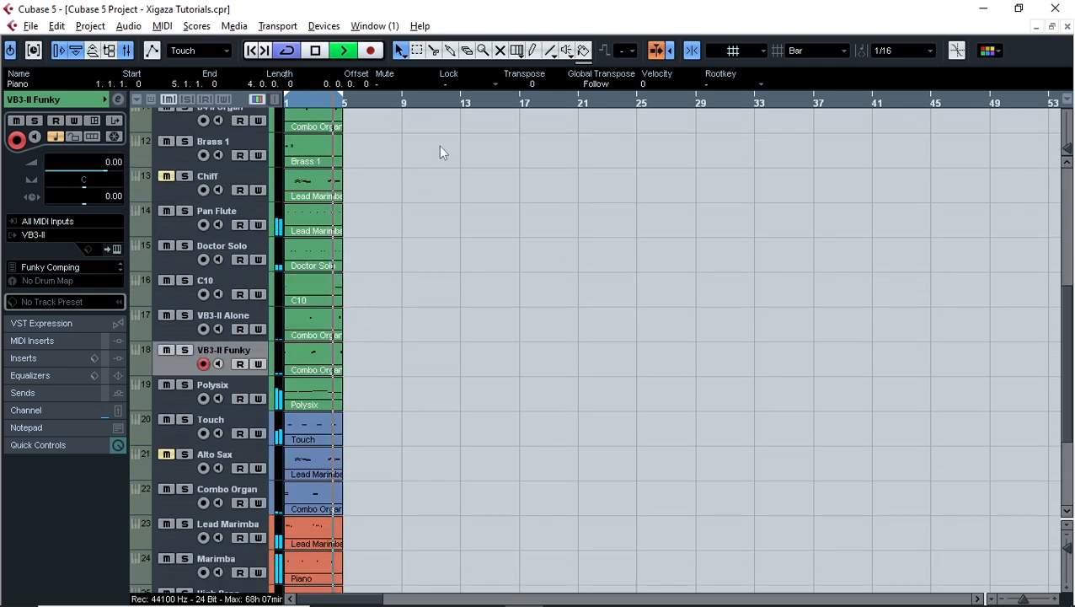
scroll(476, 290, up, 5)
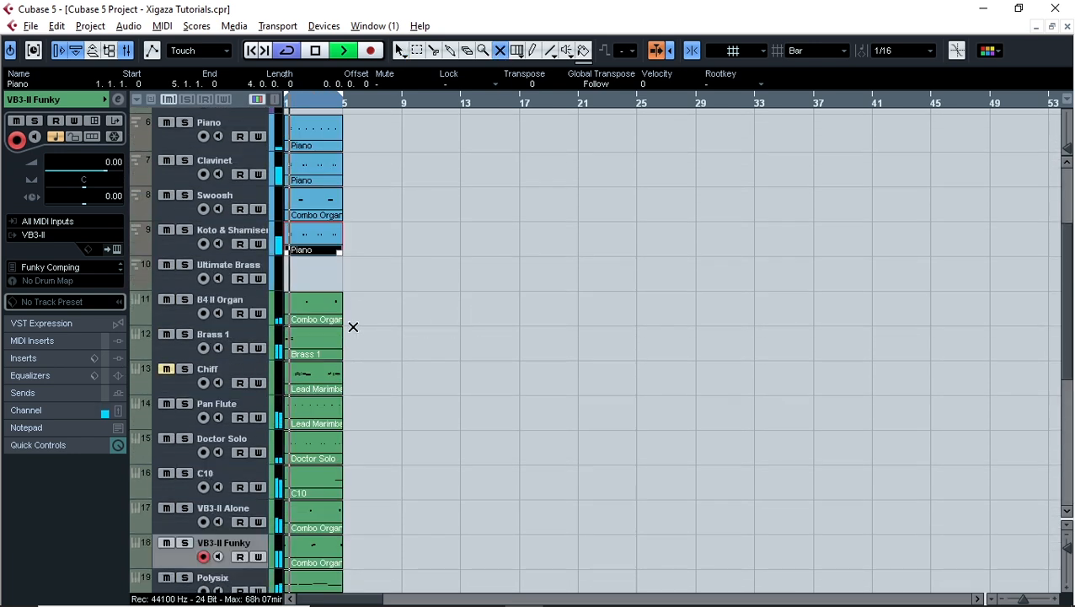
click(300, 374)
scroll(475, 373, down, 10)
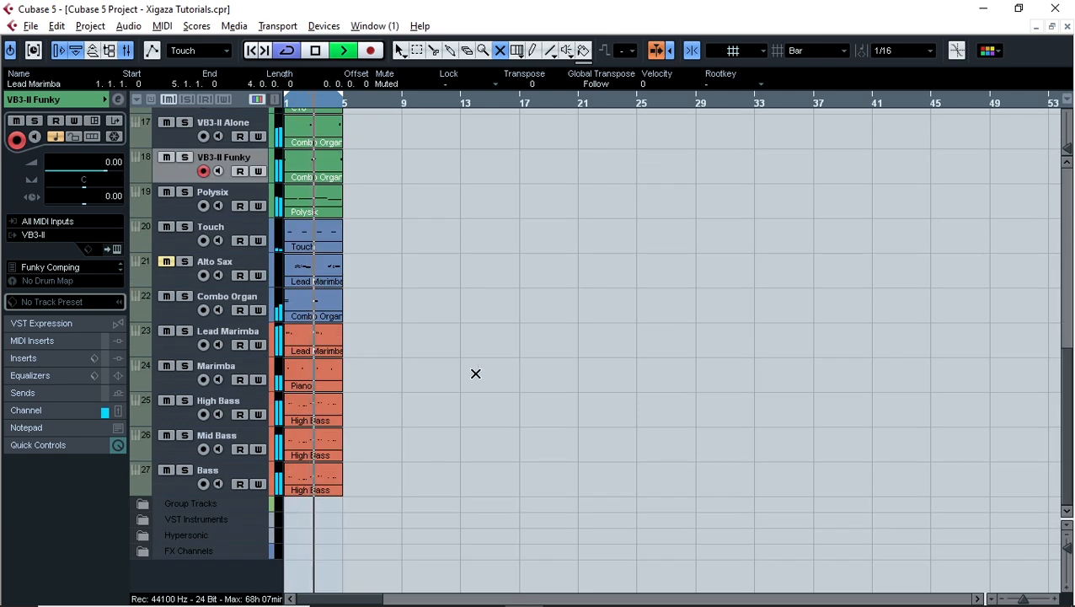
click(165, 266)
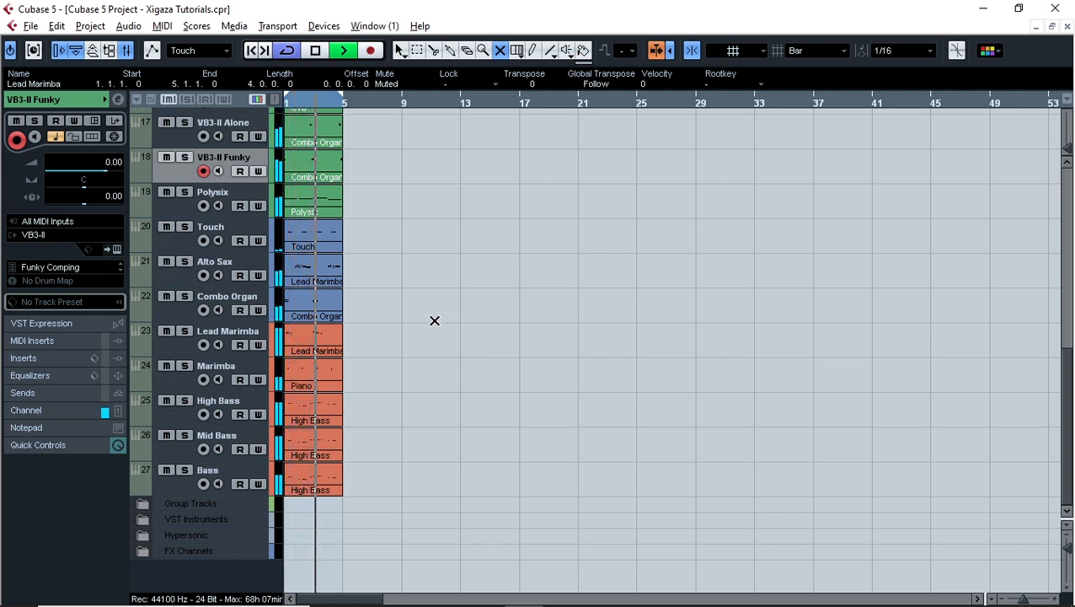
click(321, 269)
scroll(455, 301, up, 3)
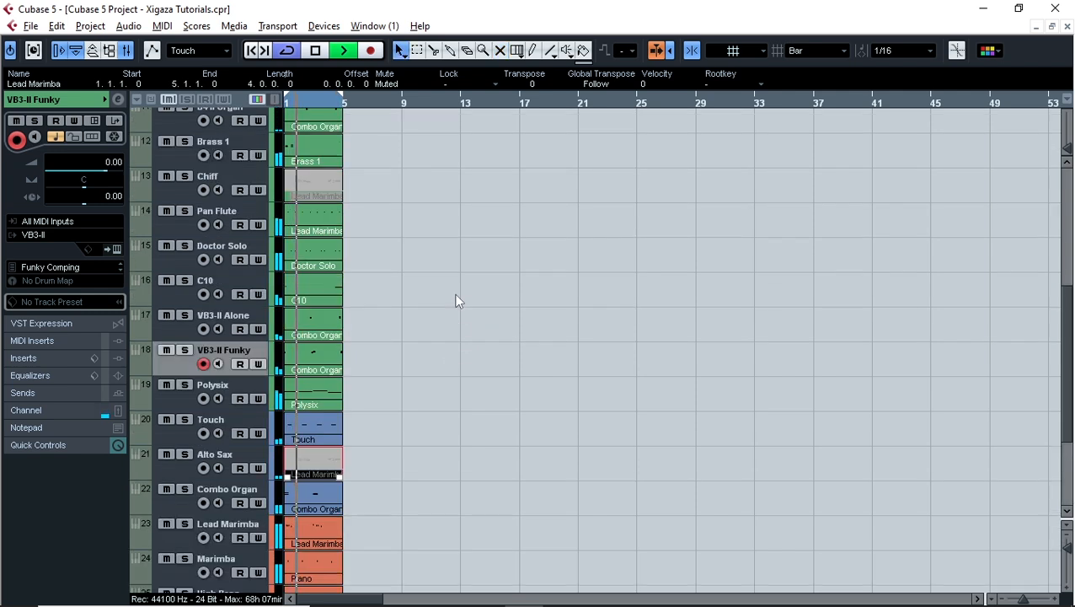
In the Super Quartet instrument, switch channel 01 to the Ambient Set drums and raise the master level to 127.
scroll(455, 301, up, 3)
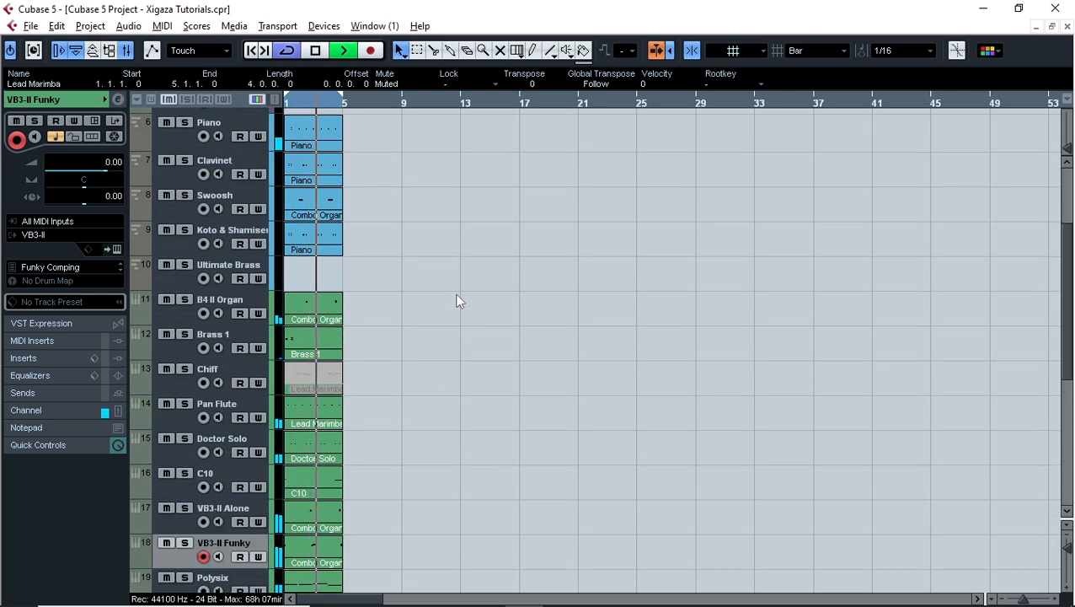
scroll(456, 301, up, 3)
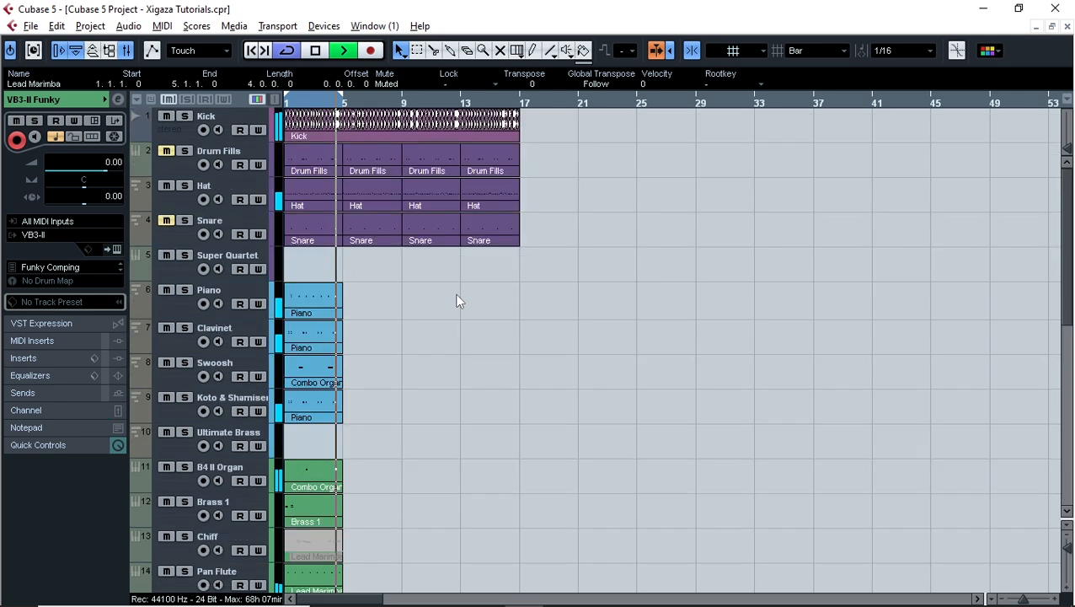
scroll(455, 301, down, 2)
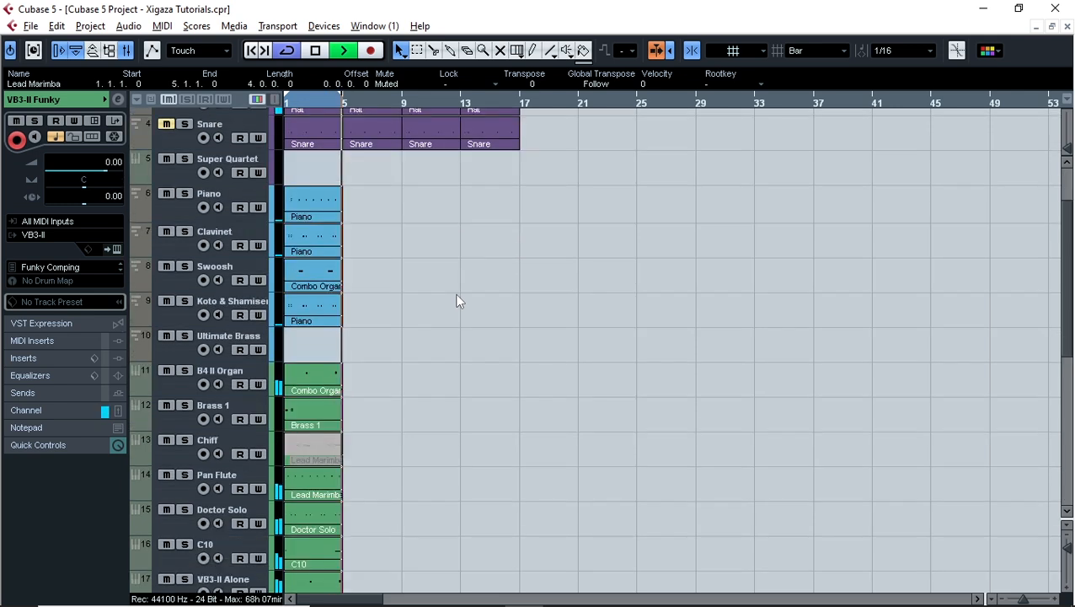
click(205, 179)
click(117, 251)
drag(729, 316, 669, 110)
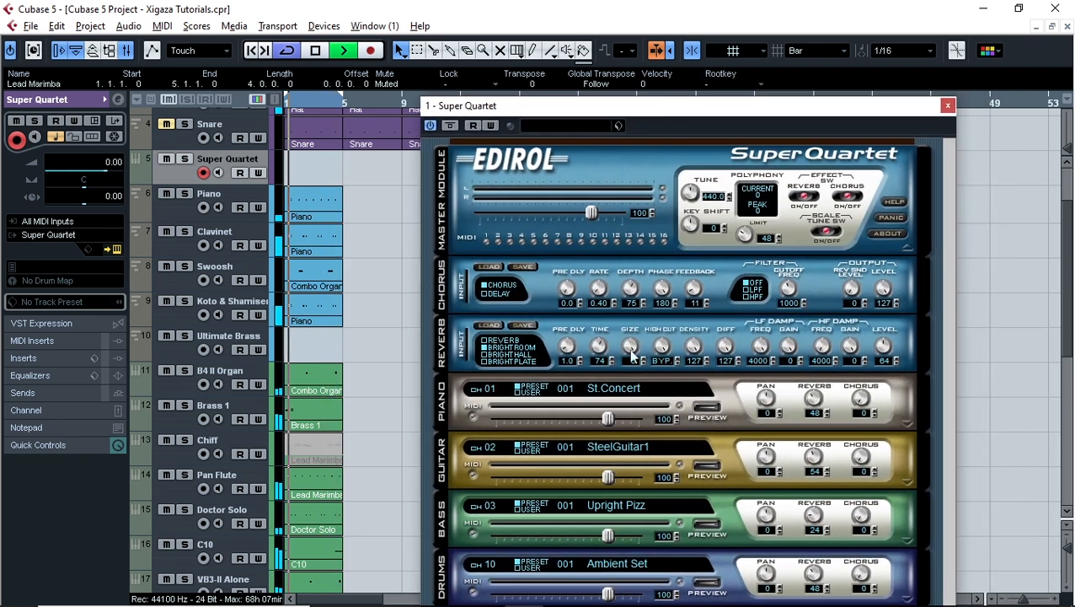
click(628, 392)
mouse_move(701, 452)
click(792, 449)
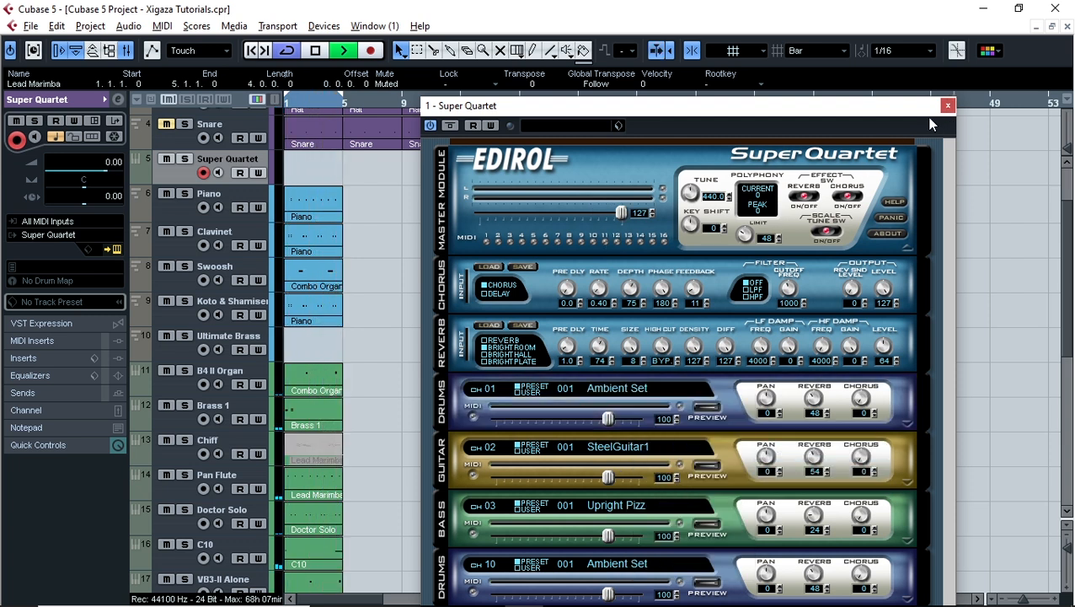
click(948, 105)
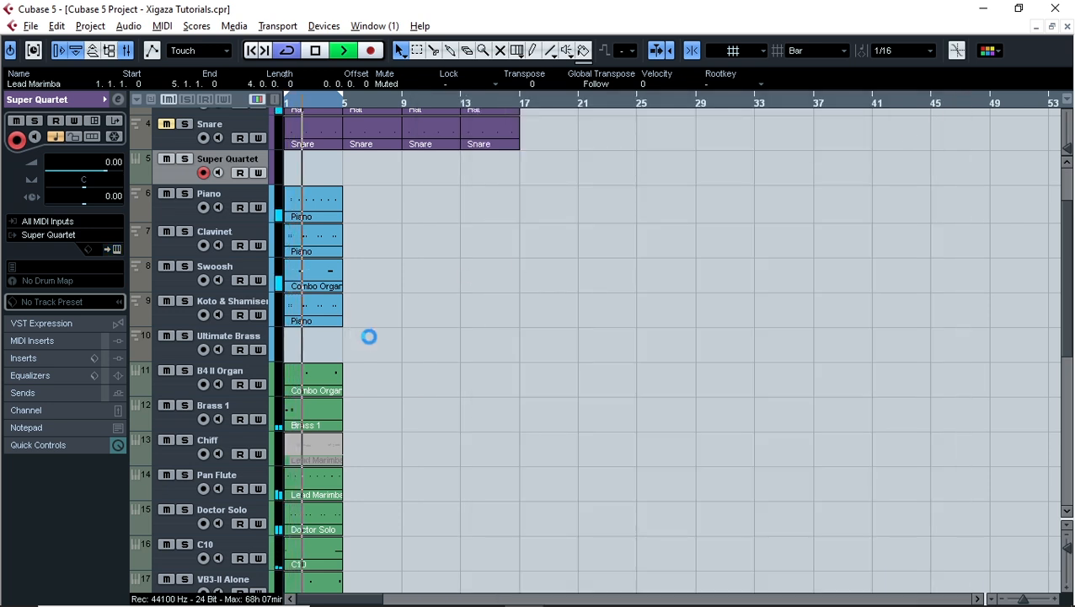
Duplicate the muted Alto Sax part to bar 1 of the Ultimate Brass track and unmute the copy.
click(255, 344)
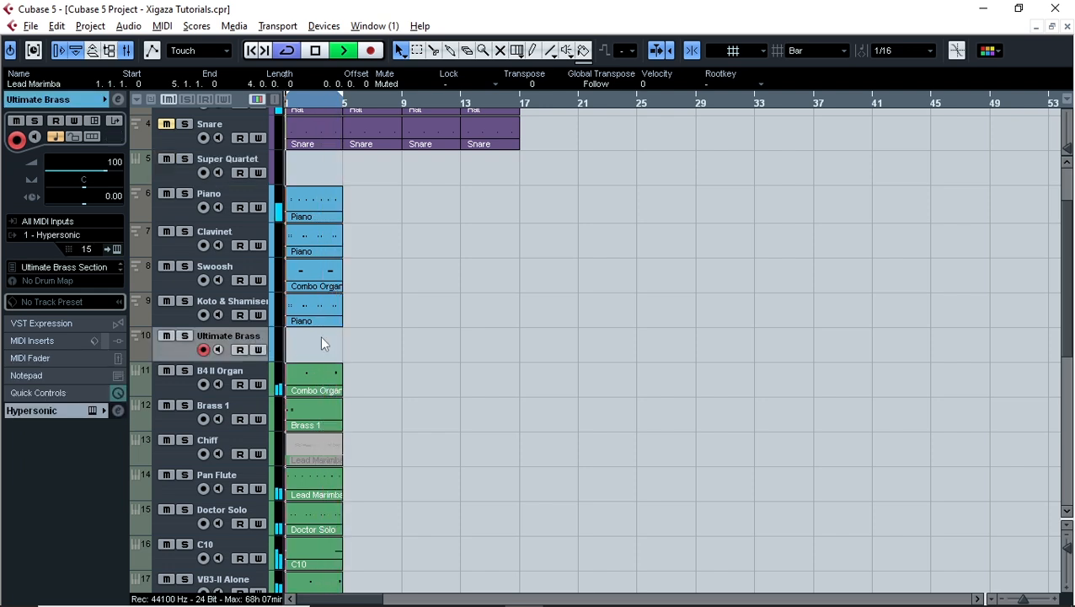
scroll(438, 346, down, 4)
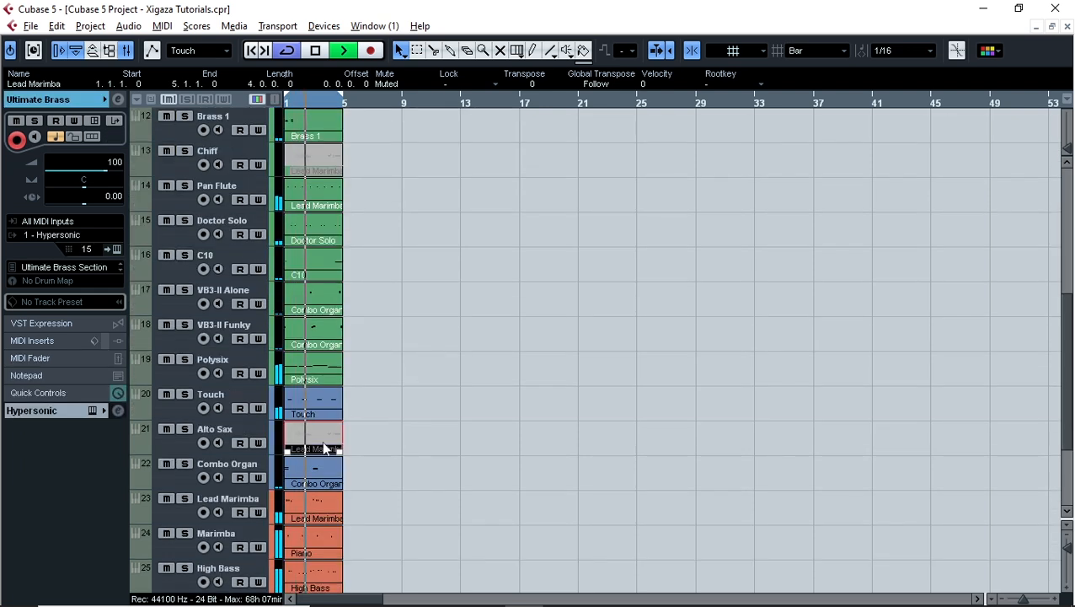
drag(318, 436, 376, 436)
drag(384, 94, 313, 386)
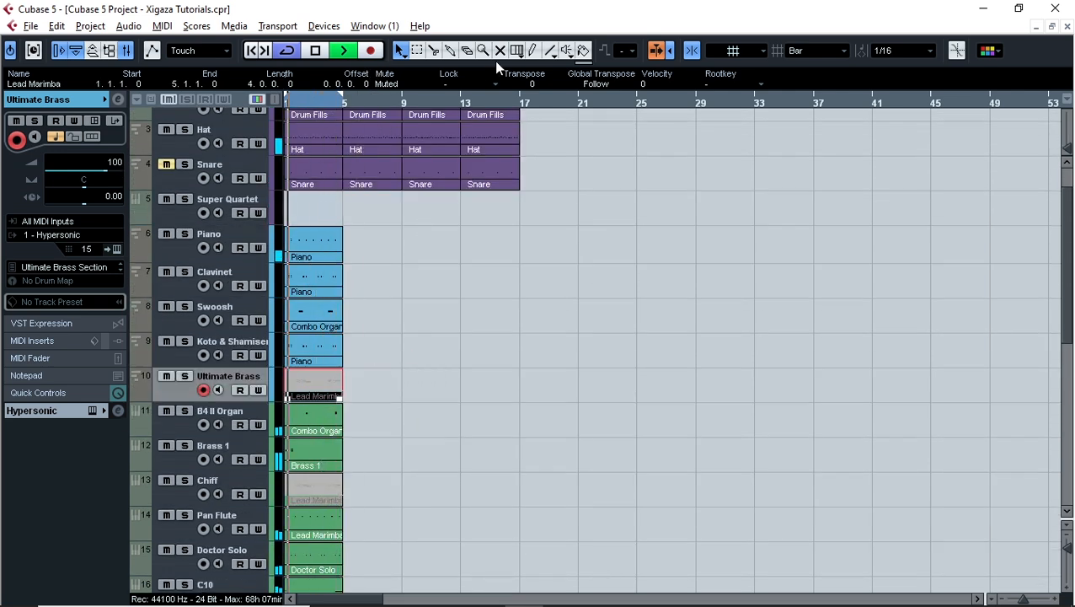
click(499, 51)
click(308, 379)
key(1)
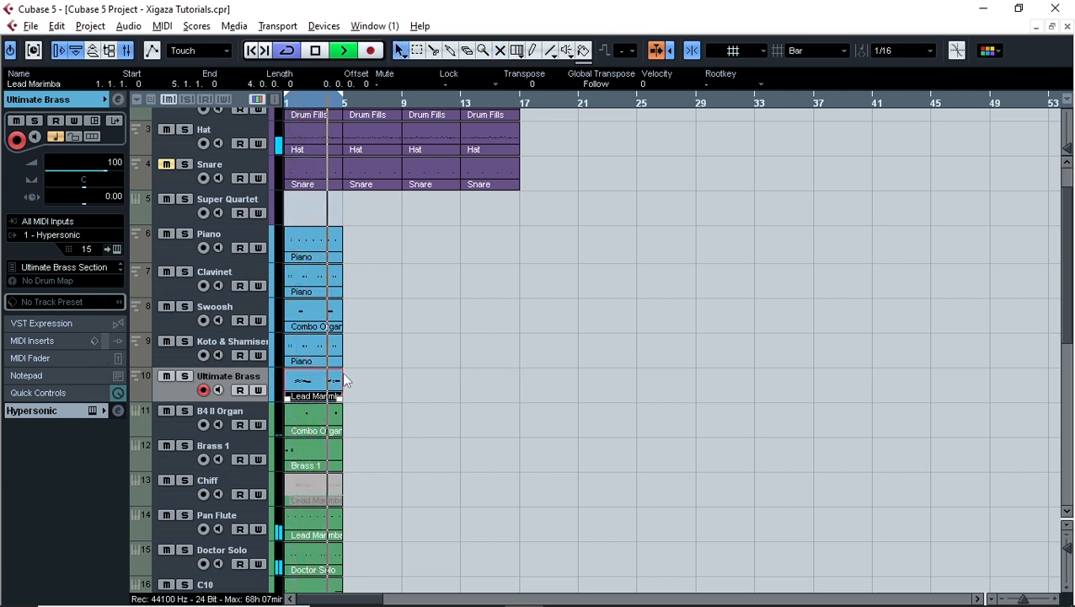
In the Ultimate Brass part, delete all notes except the last two chords in bar 2.
double_click(322, 379)
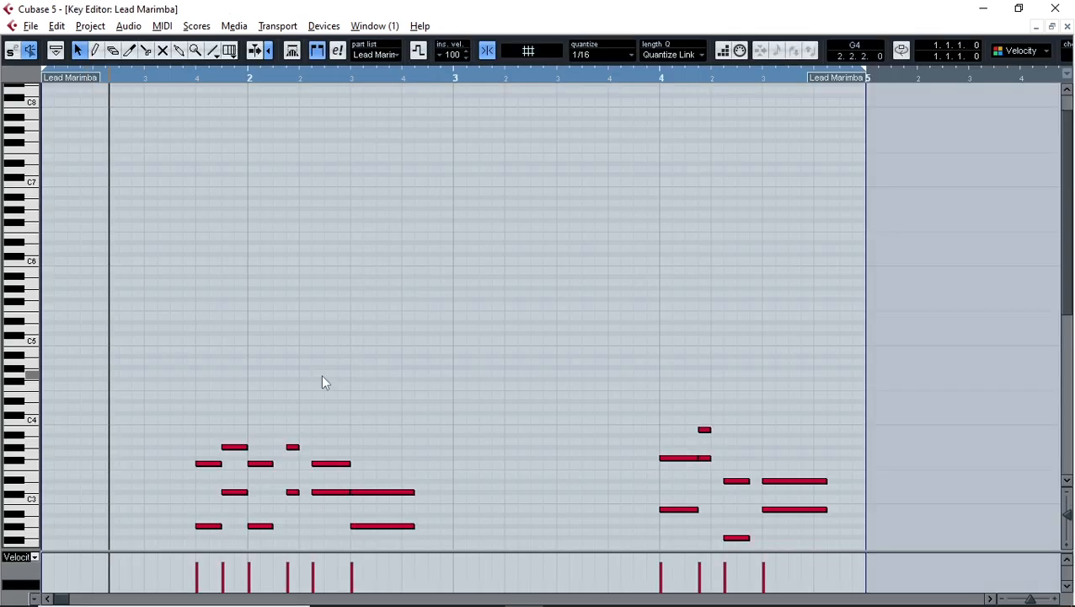
scroll(404, 337, down, 5)
drag(715, 220, 646, 371)
key(Delete)
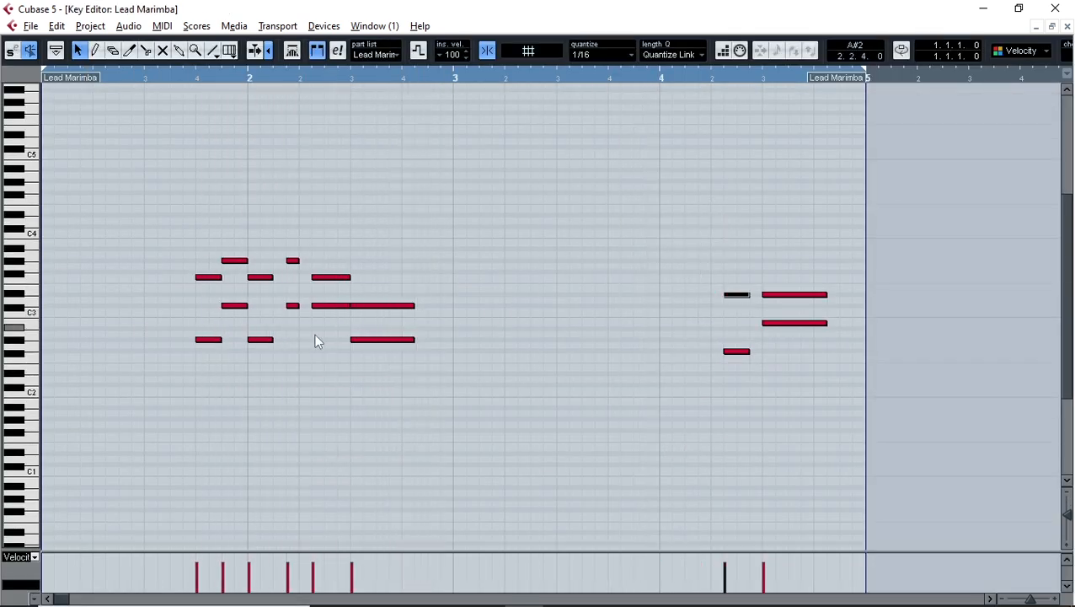
drag(298, 236, 168, 443)
key(Delete)
drag(304, 268, 344, 359)
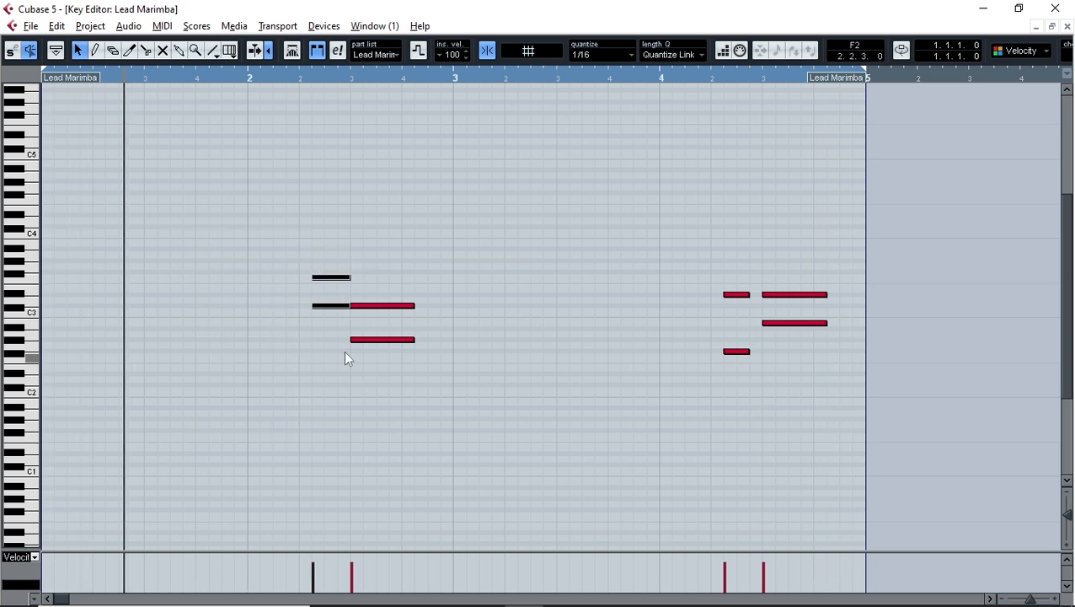
drag(351, 276, 351, 276)
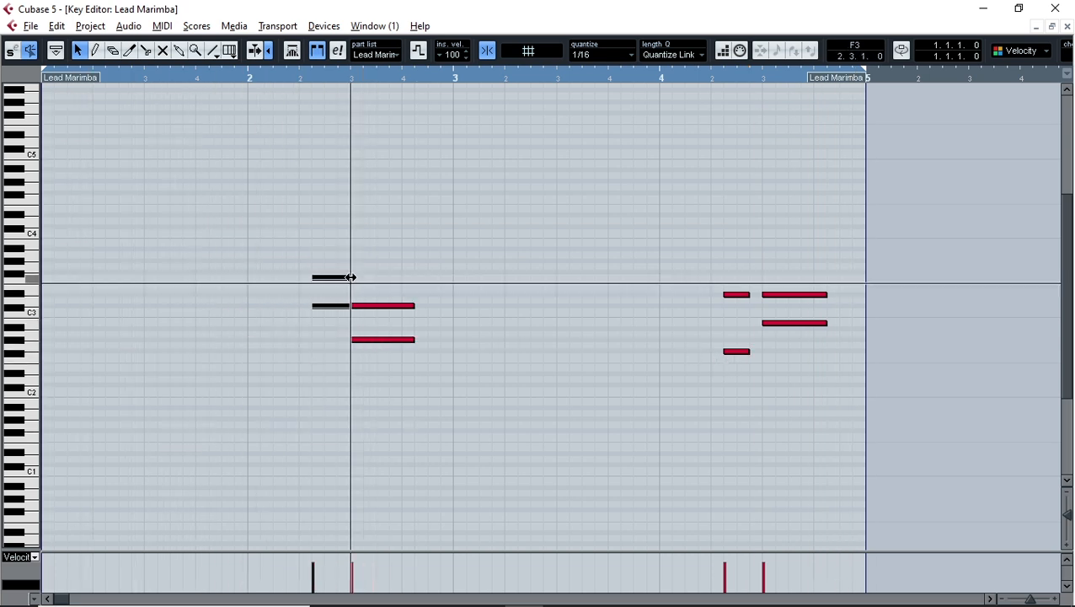
click(819, 246)
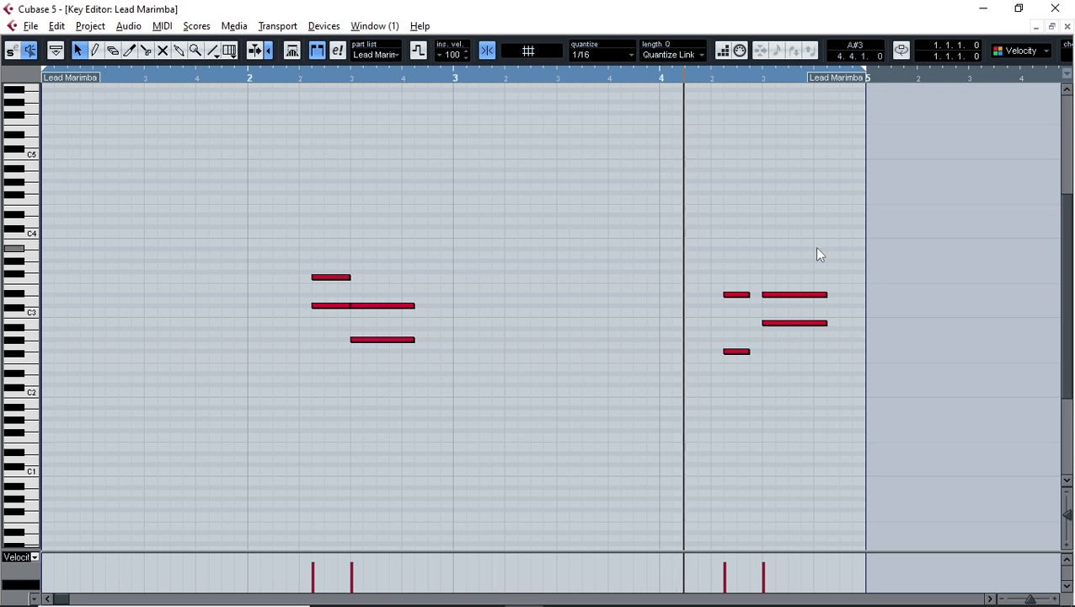
drag(816, 249, 625, 450)
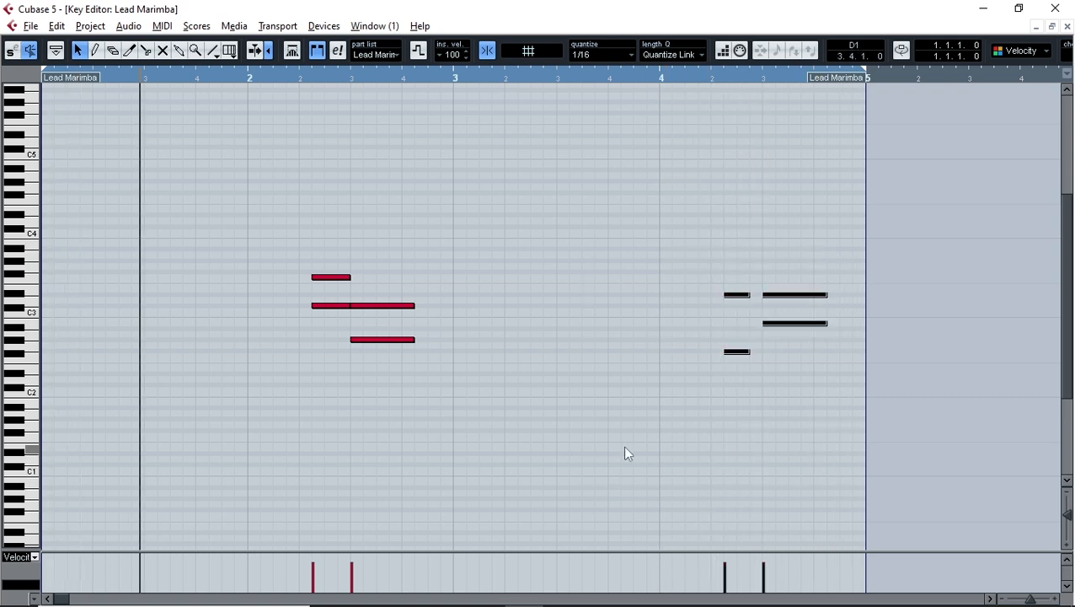
key(Delete)
Transpose the two remaining brass chords up one octave.
drag(458, 231, 266, 431)
key(shift+Up)
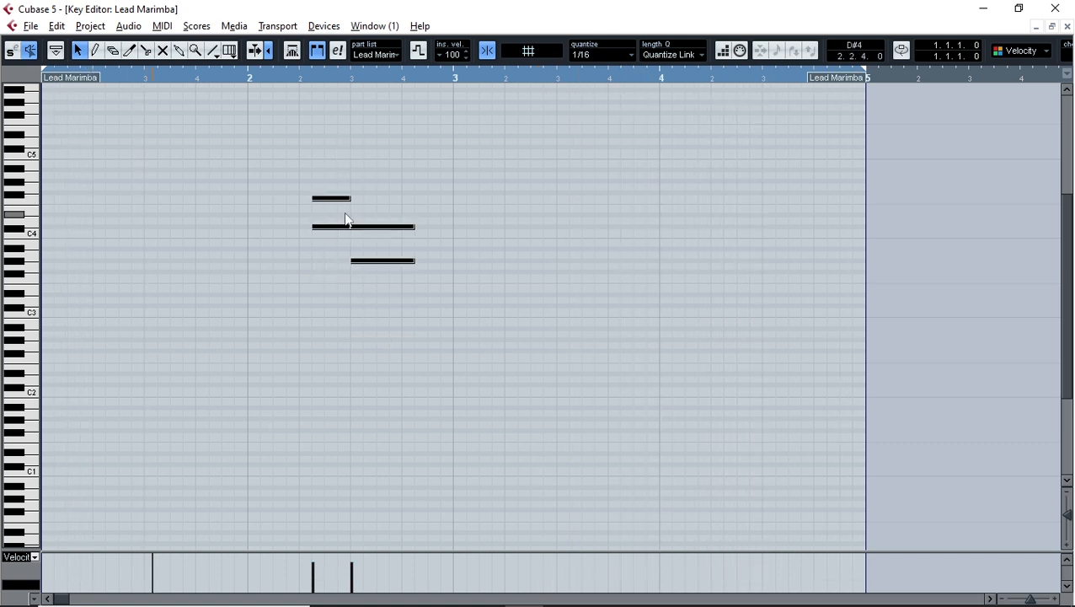
drag(349, 199, 363, 202)
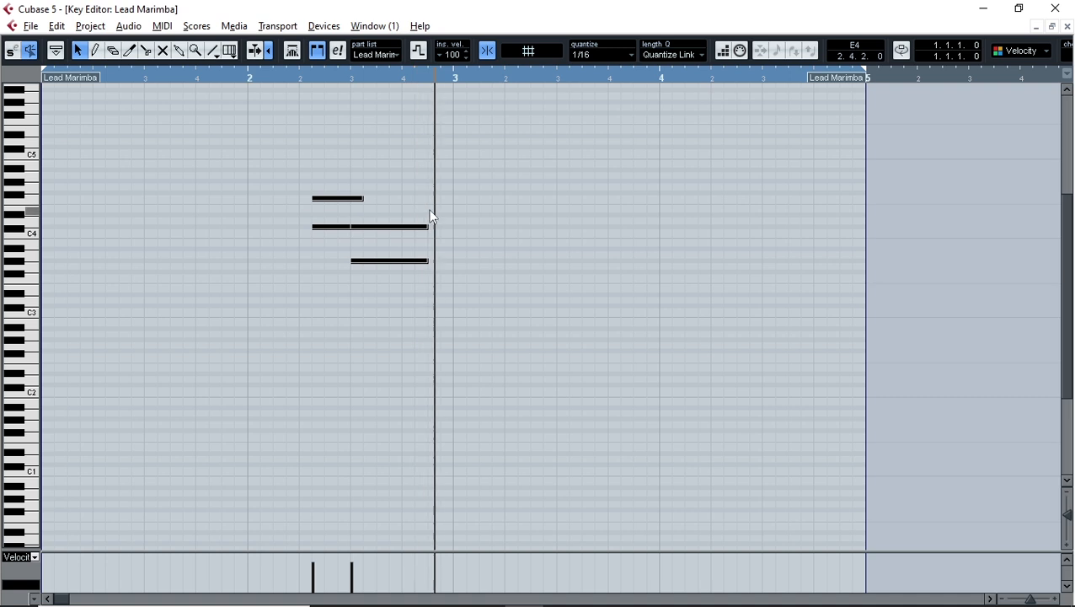
click(57, 25)
click(69, 45)
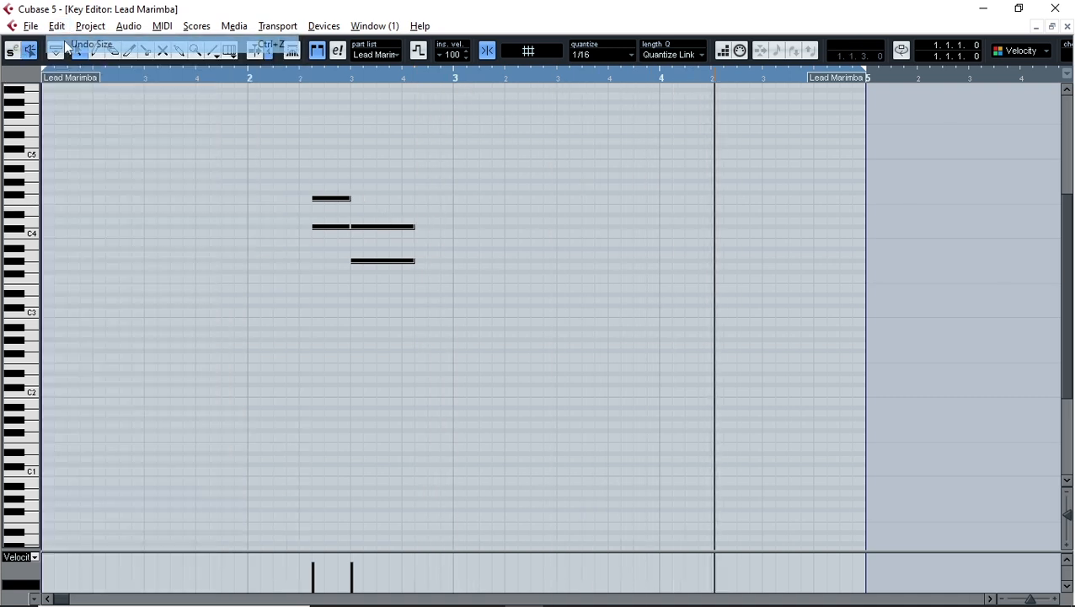
Shorten both notes of the first brass chord to an eighth note and close the note editor.
drag(325, 169, 339, 244)
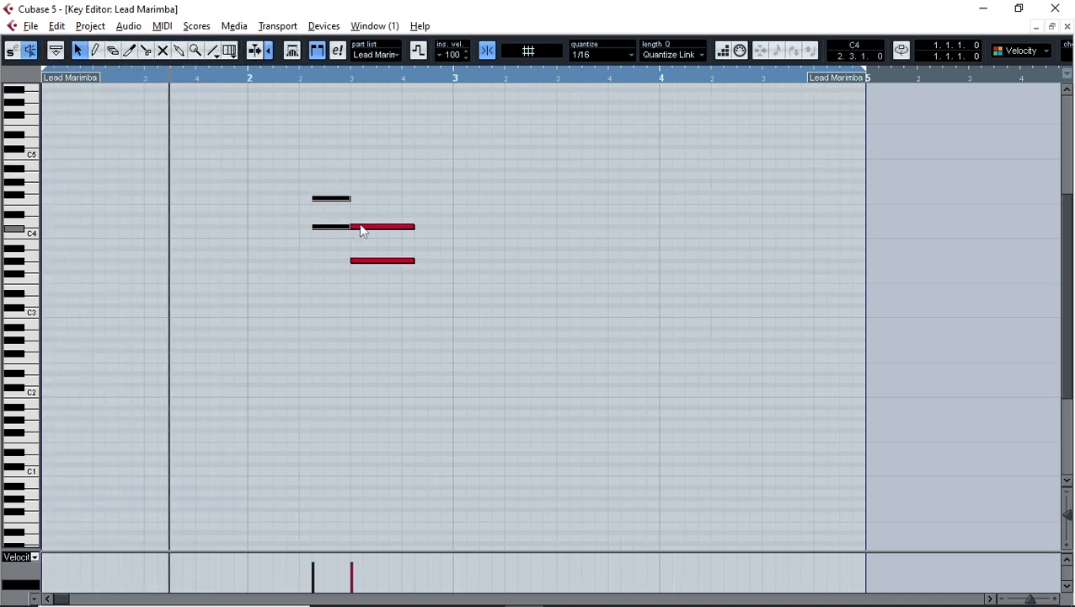
drag(349, 199, 338, 200)
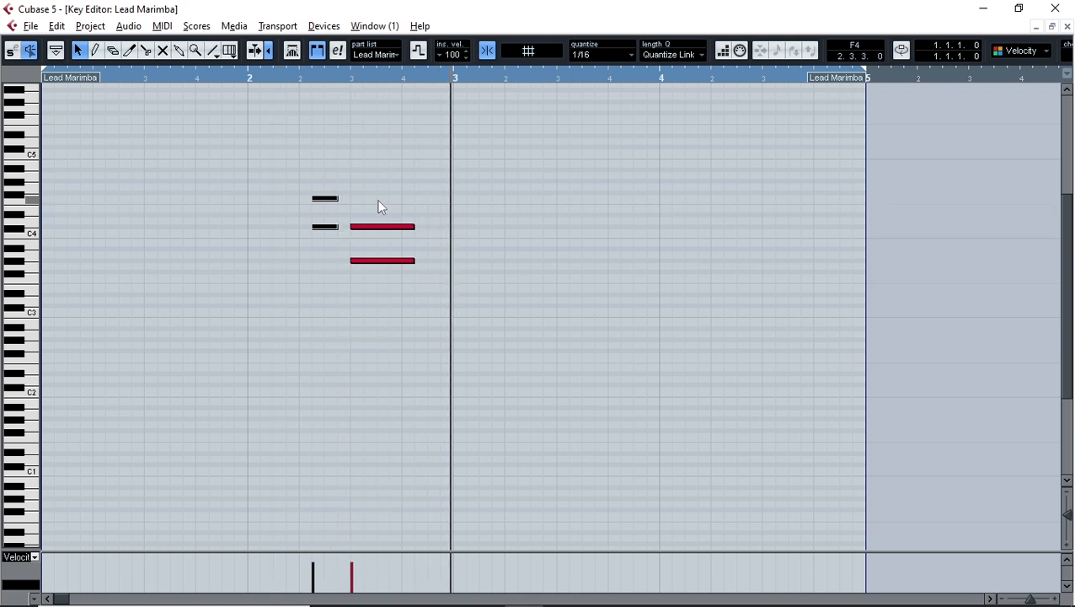
click(1067, 26)
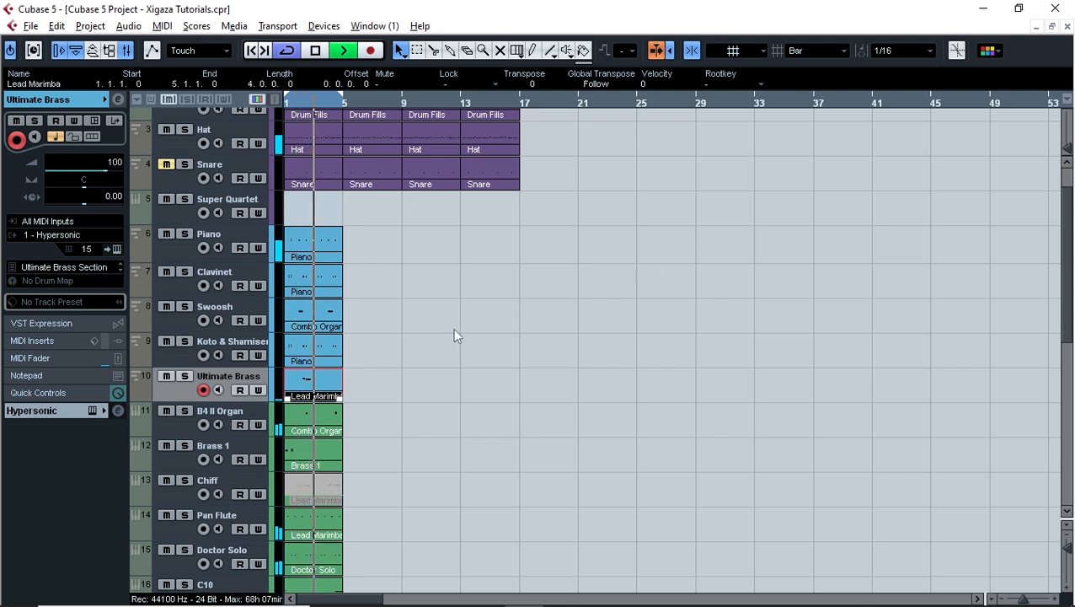
Create a four-bar part on the Super Quartet track and draw a sixteenth note D#6 on beat 3 of bar 1.
scroll(493, 354, down, 5)
scroll(510, 354, up, 5)
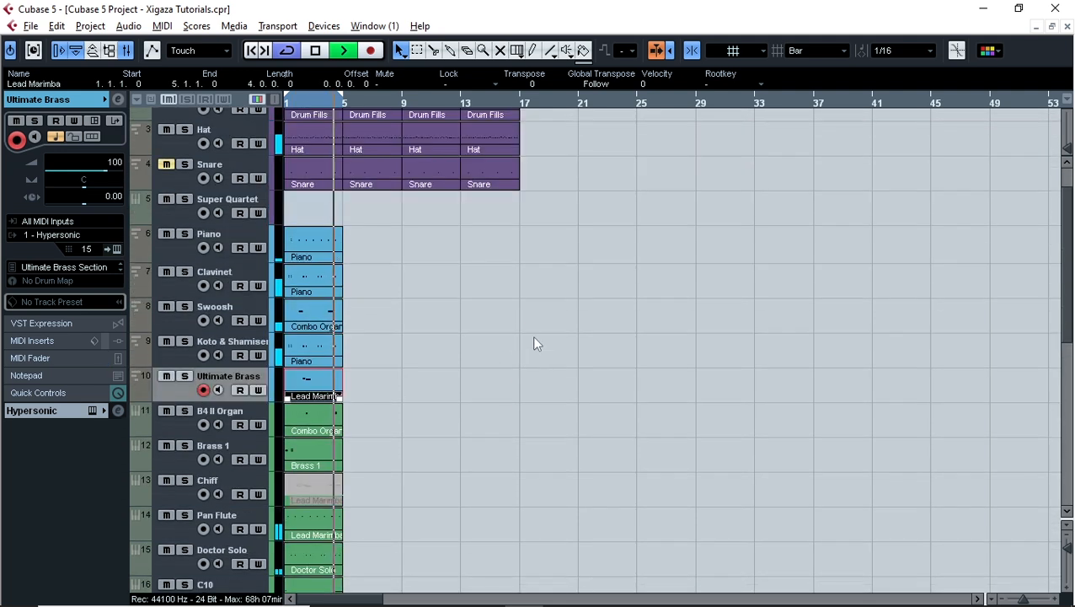
click(311, 204)
double_click(304, 203)
double_click(304, 203)
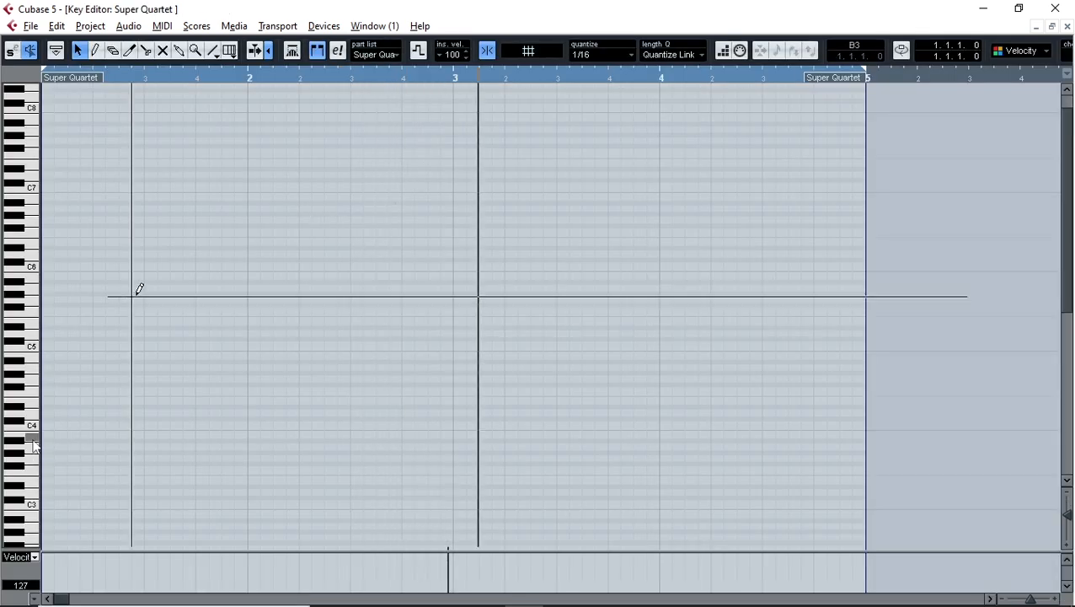
key(8)
click(147, 248)
key(1)
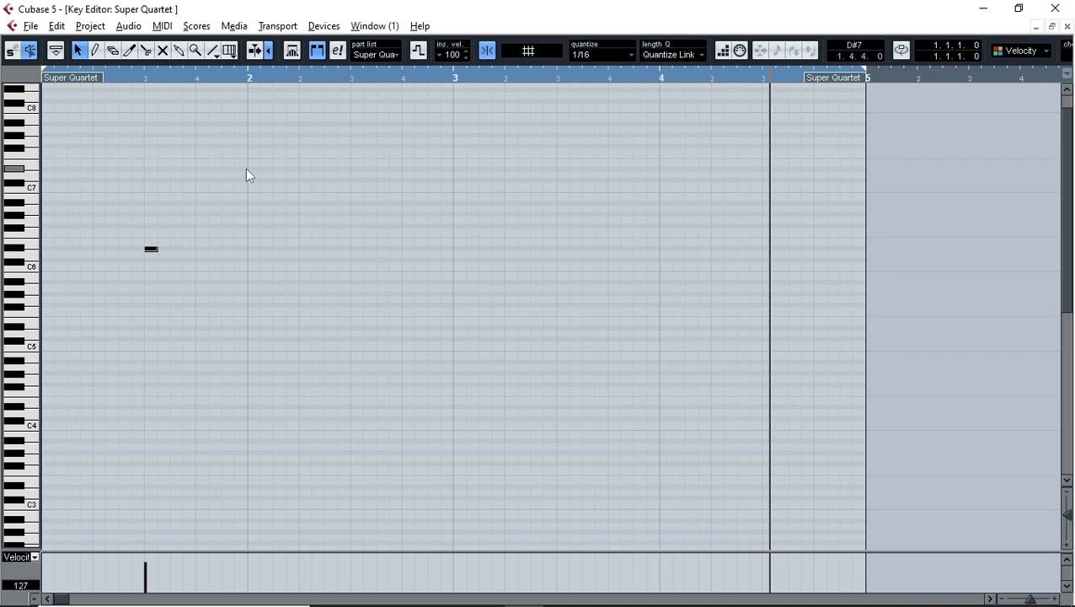
Duplicate the D#6 note and move the copy to beat 3 of bar 2.
key(ctrl+d)
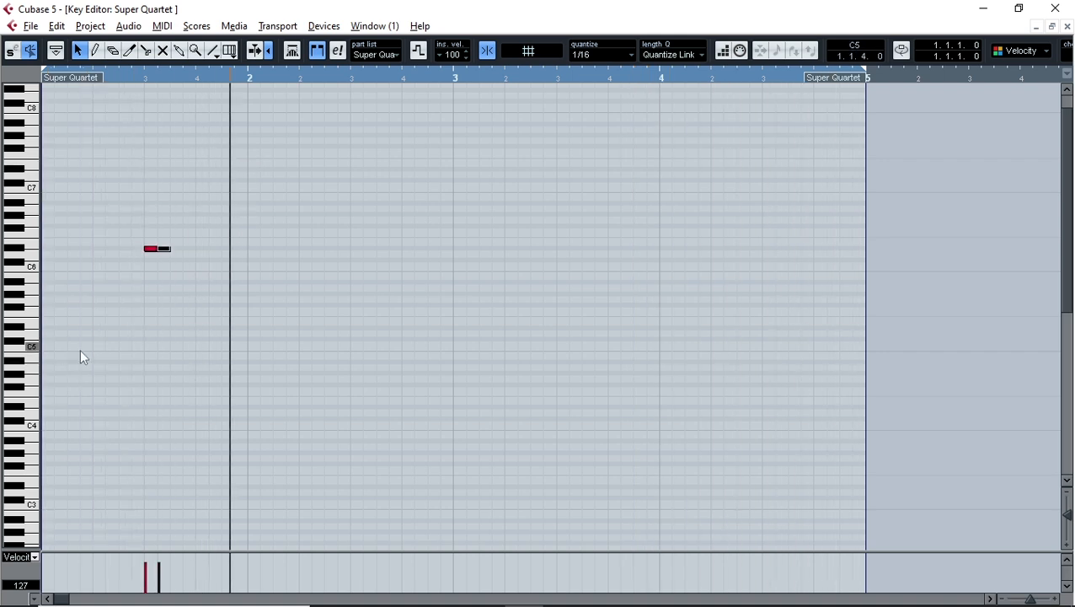
key(ctrl+Right)
key(ctrl+Right)
key(ctrl+Right)
key(ctrl+Right)
key(ctrl+Right)
key(ctrl+Right)
key(ctrl+Right)
key(ctrl+Right)
key(ctrl+Right)
key(ctrl+Right)
key(ctrl+Right)
key(ctrl+Right)
key(ctrl+Right)
key(ctrl+Right)
key(ctrl+Right)
key(ctrl+Right)
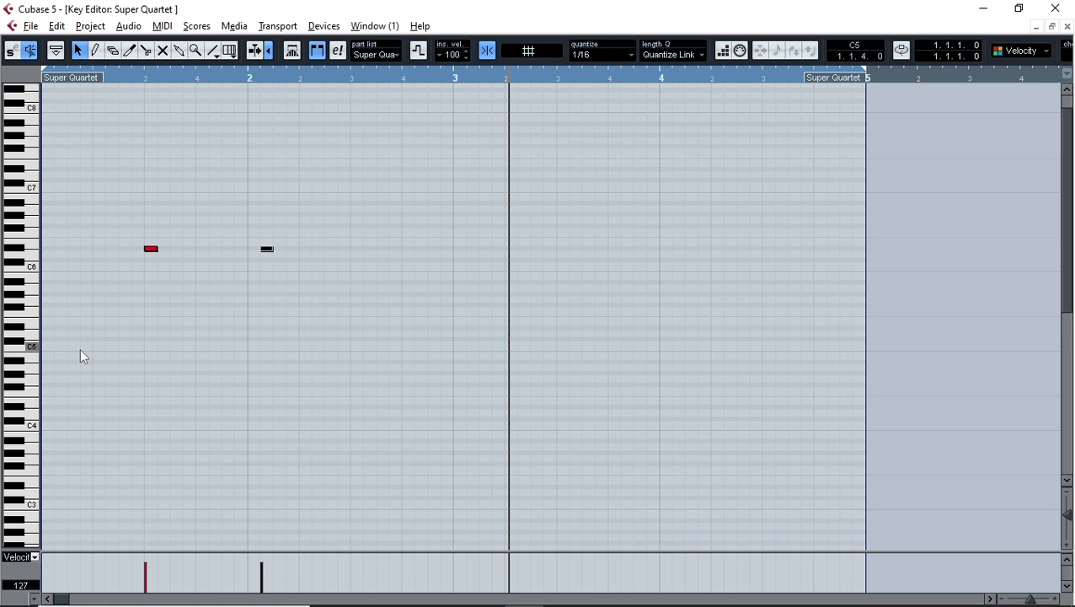
key(ctrl+Left)
Duplicate both D#6 notes and move the copies to beat 3 of bars 3 and 4.
drag(558, 196, 3, 461)
key(ctrl+d)
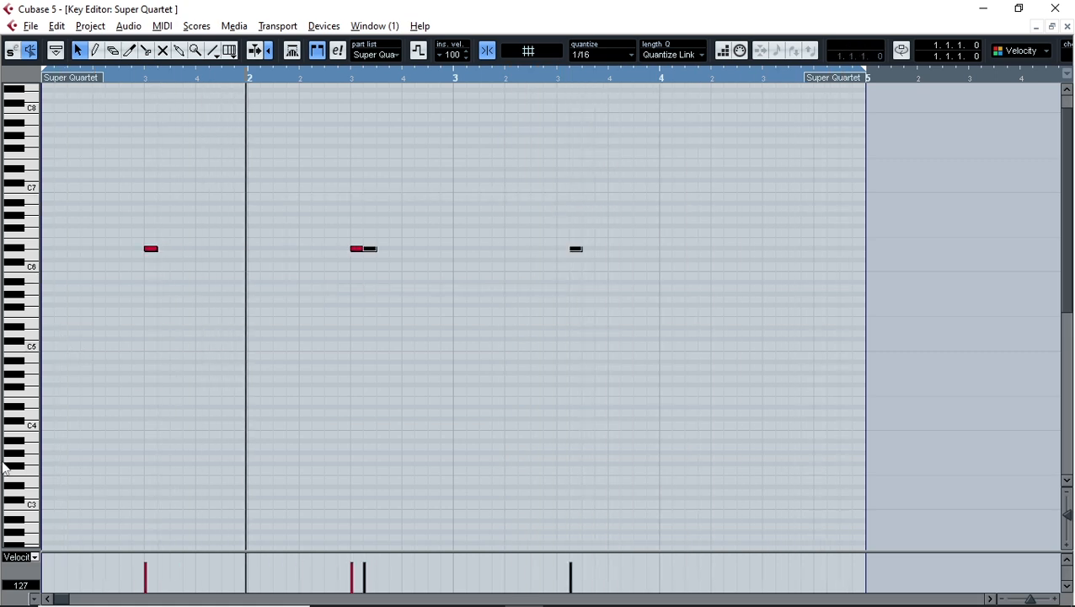
key(ctrl+Right)
key(ctrl+Right)
key(ctrl+Right)
key(ctrl+Right)
key(ctrl+Right)
key(ctrl+Right)
key(ctrl+Right)
key(ctrl+Right)
key(ctrl+Right)
key(ctrl+Right)
key(ctrl+Right)
key(ctrl+Right)
key(ctrl+Right)
key(ctrl+Right)
key(ctrl+Right)
key(ctrl+Right)
key(ctrl+Right)
key(ctrl+Left)
key(ctrl+Left)
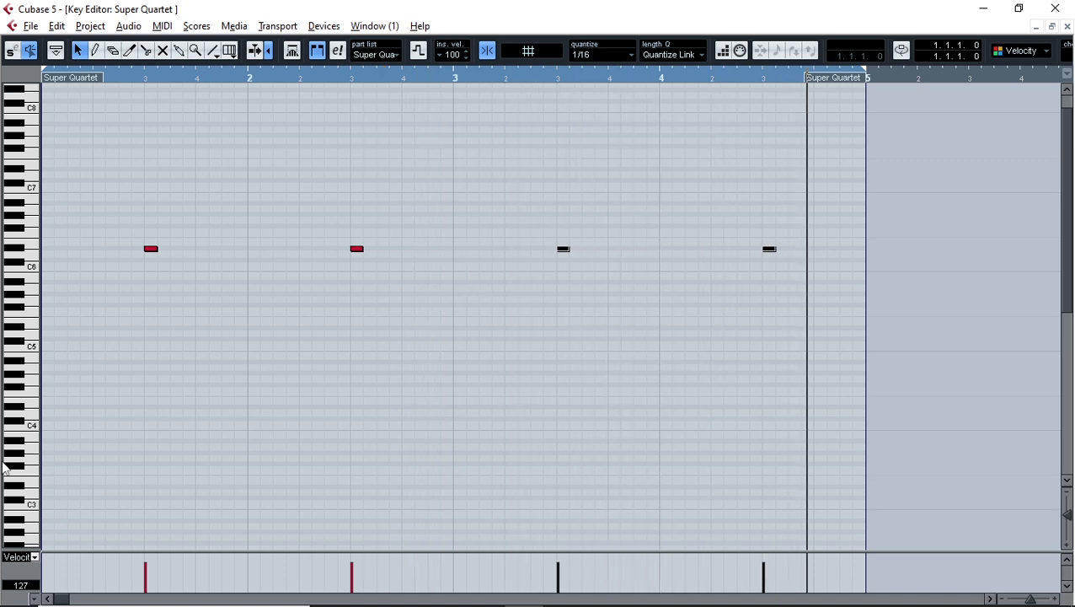
Lengthen the bar 4 D#6 note to three sixteenths.
click(796, 226)
click(768, 248)
drag(771, 248, 800, 249)
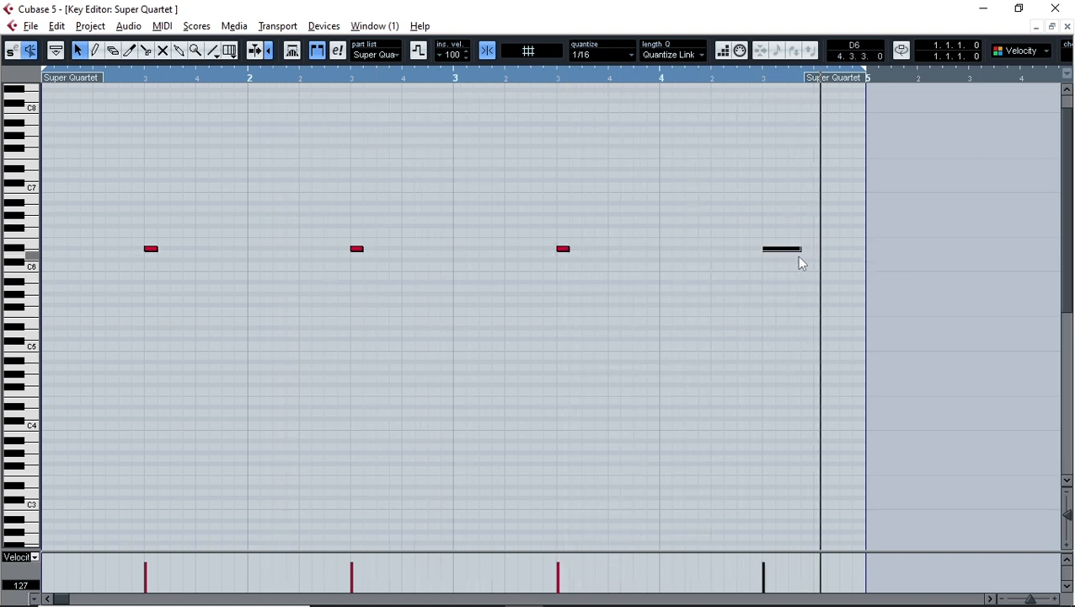
Replace the bar 2 D#6 note with a copy of the long bar 4 note, and close the note editor.
click(357, 248)
key(Delete)
drag(778, 248, 367, 250)
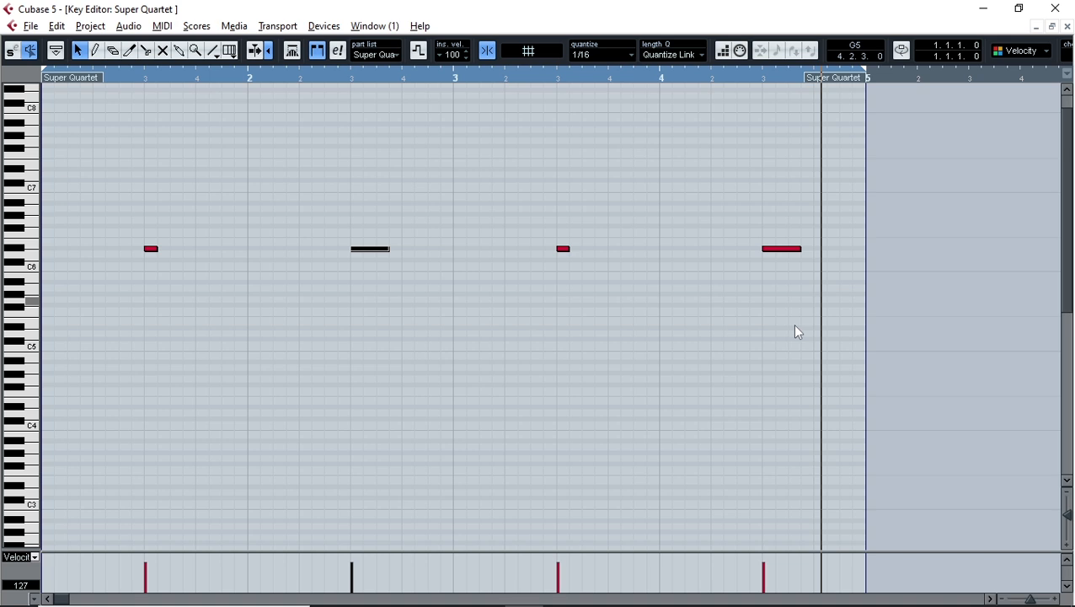
click(1068, 27)
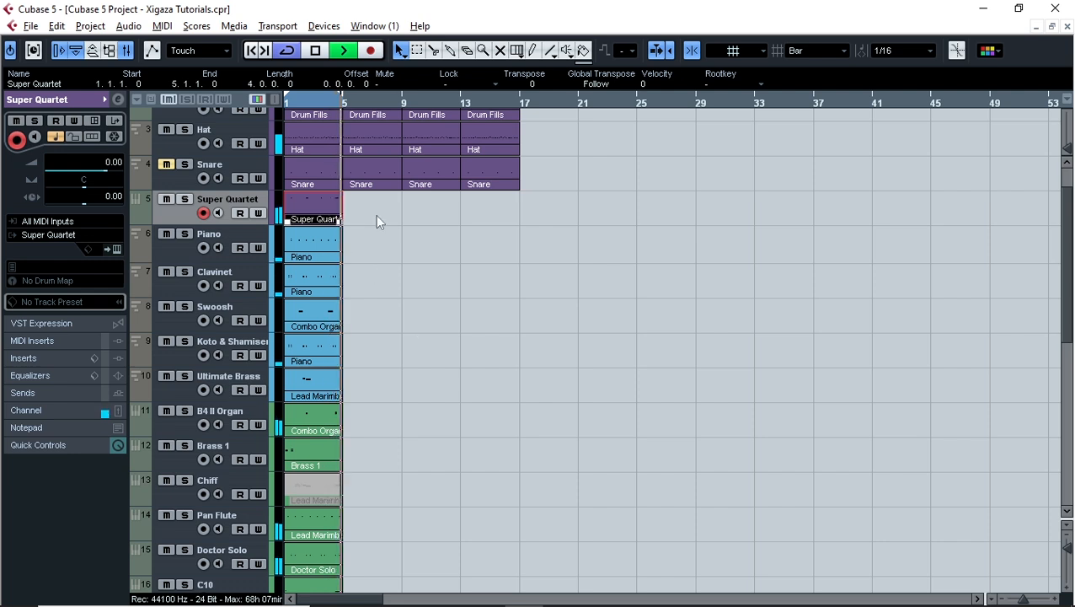
Duplicate the four-bar parts on every track from Super Quartet down to Bass three times, and set the loop range to bars 1 to 17.
scroll(377, 214, down, 4)
scroll(377, 214, up, 5)
click(358, 263)
scroll(358, 264, down, 8)
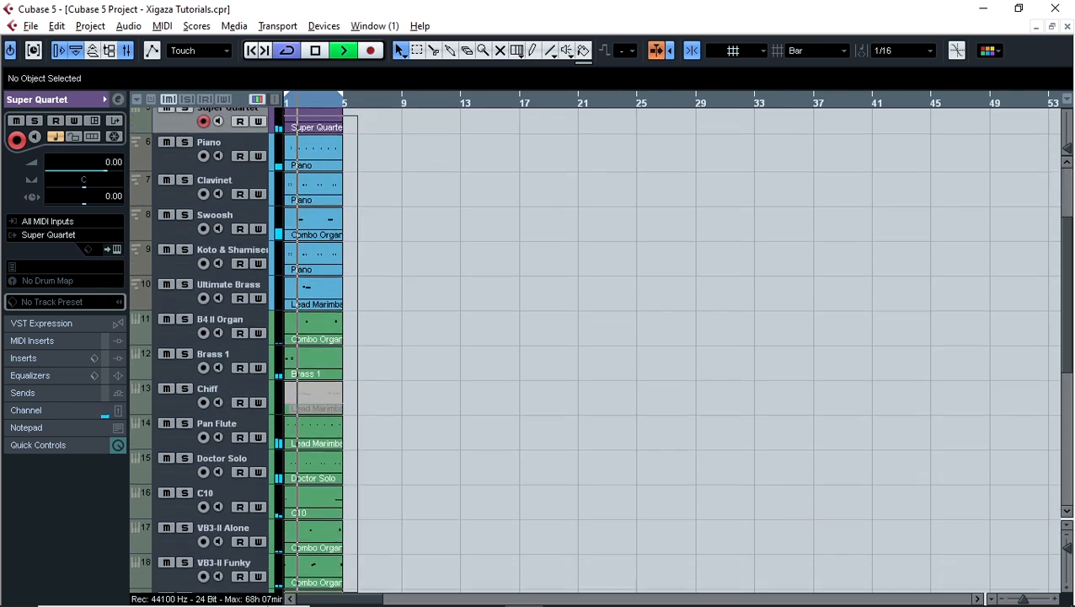
drag(299, 594, 300, 540)
scroll(306, 425, up, 7)
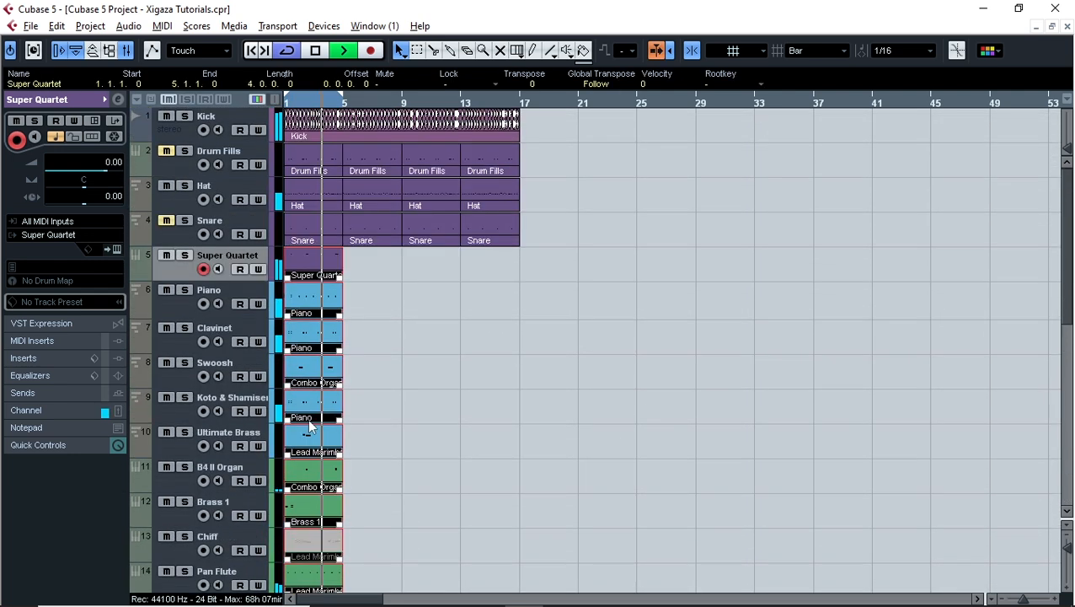
key(ctrl+b)
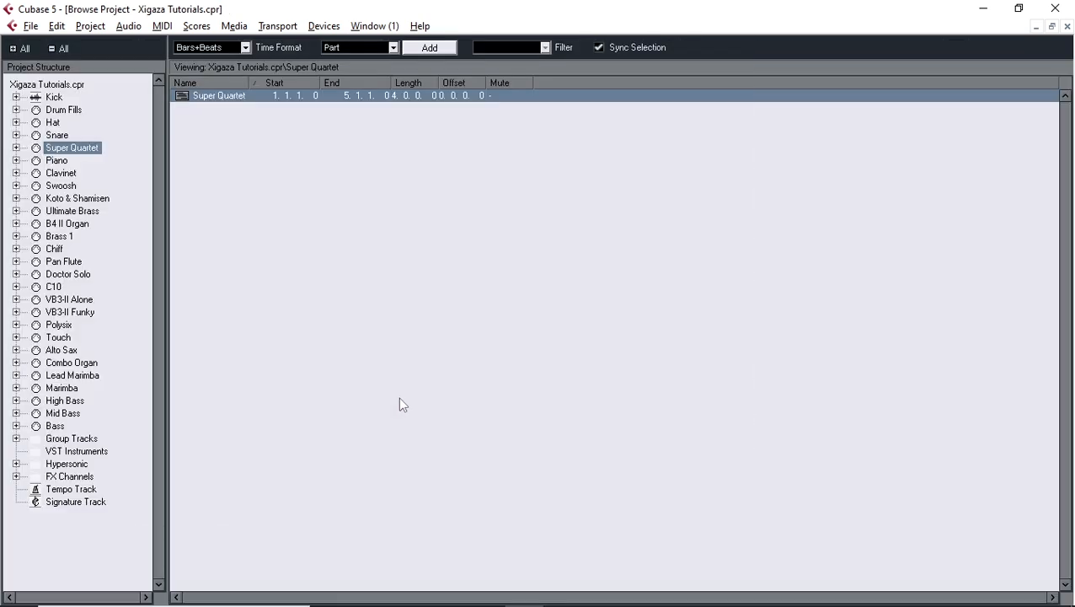
click(1067, 26)
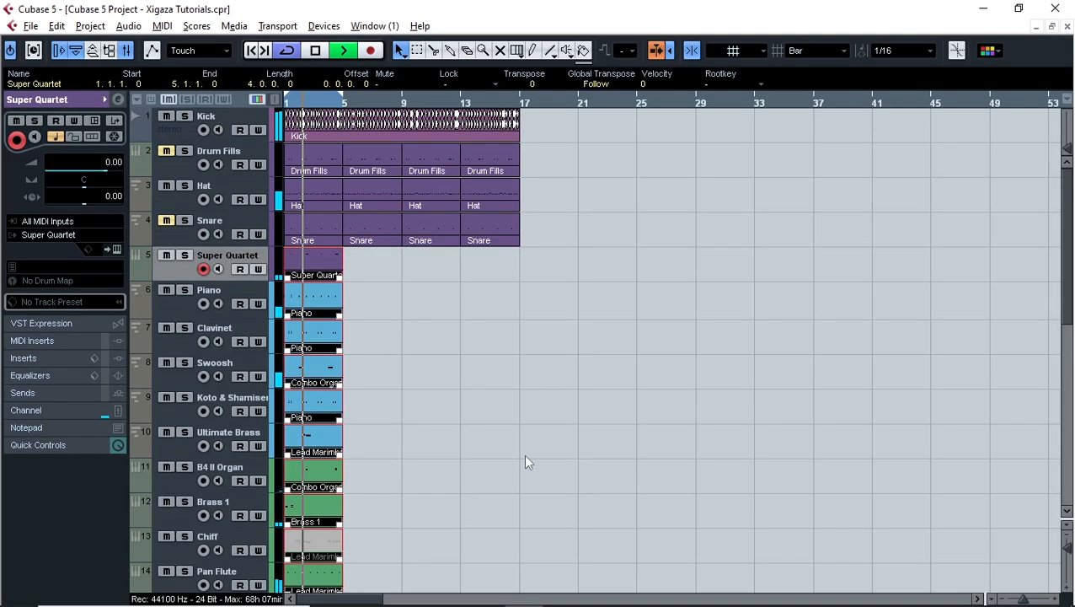
key(ctrl+d)
key(ctrl+d)
key(ctrl+d)
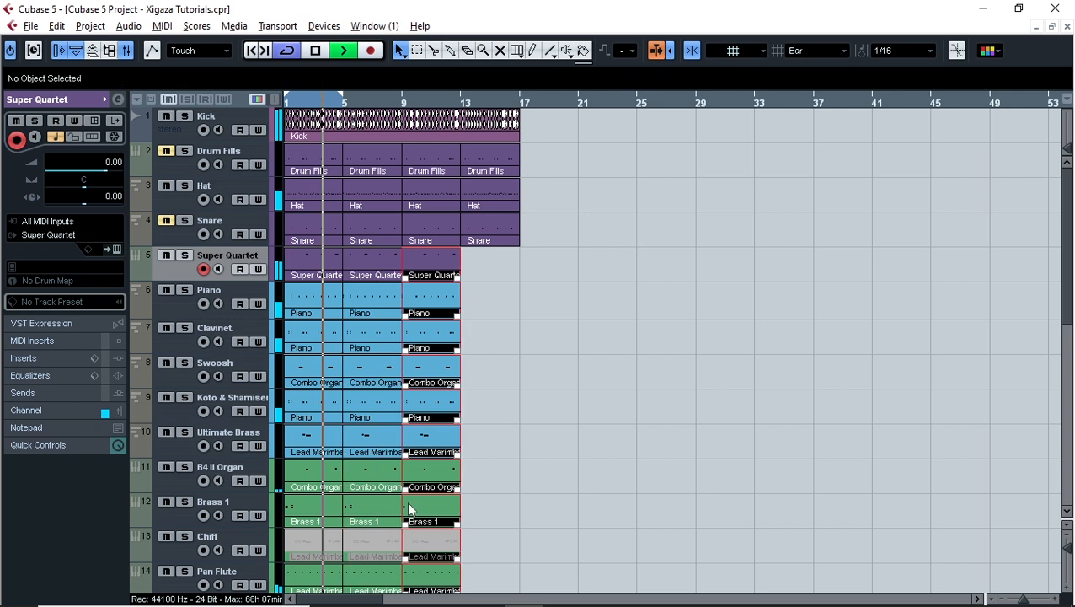
key(ctrl+a)
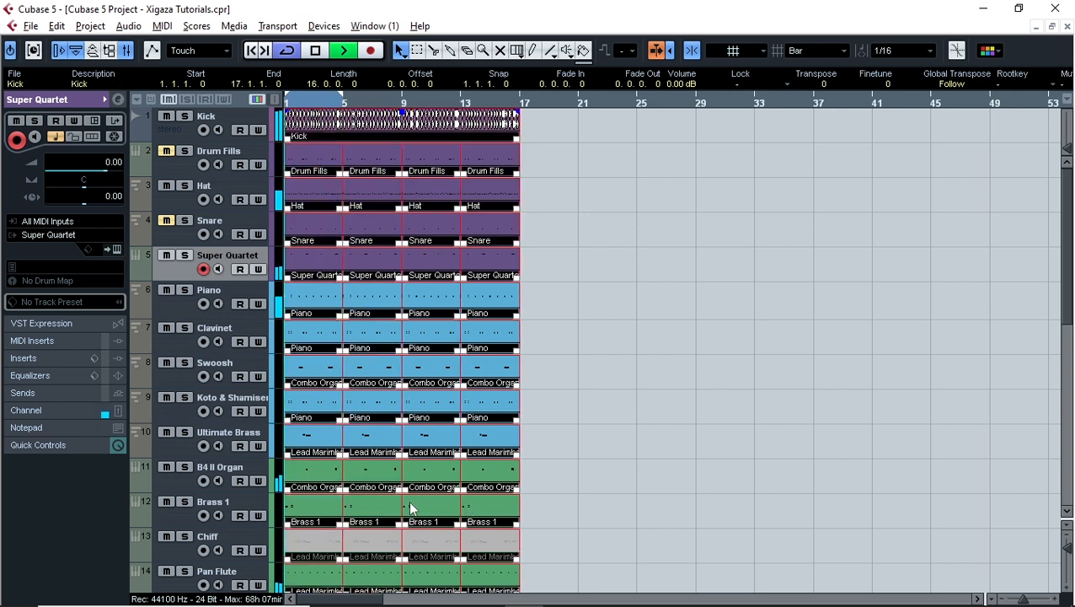
click(610, 391)
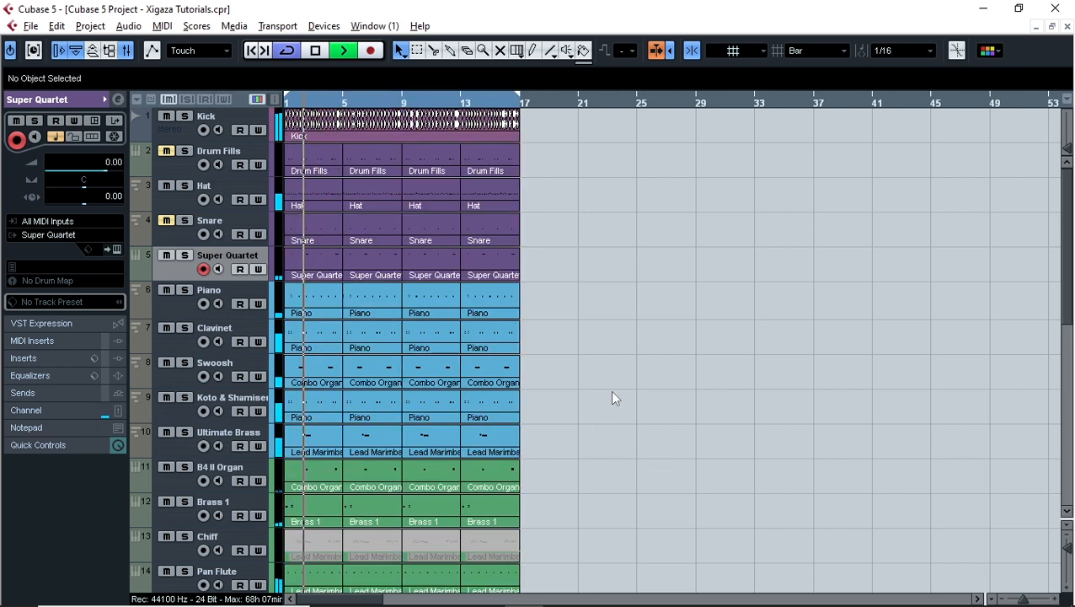
Review the notes in the first Drum Fills part, and unmute and select the Drum Fills track.
scroll(612, 316, down, 4)
scroll(612, 316, down, 4)
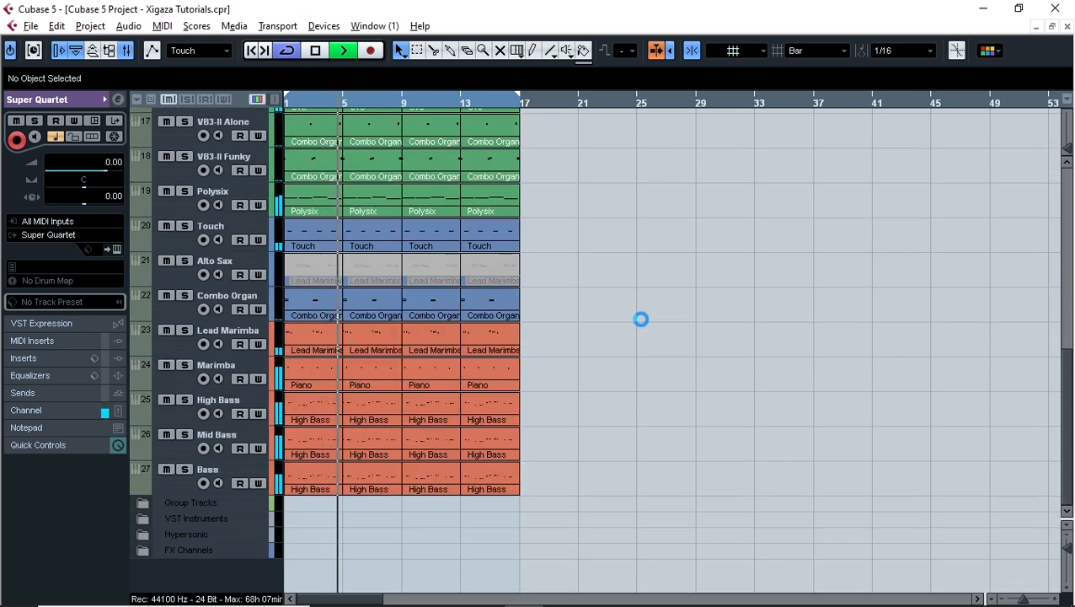
scroll(615, 317, up, 4)
scroll(405, 270, up, 2)
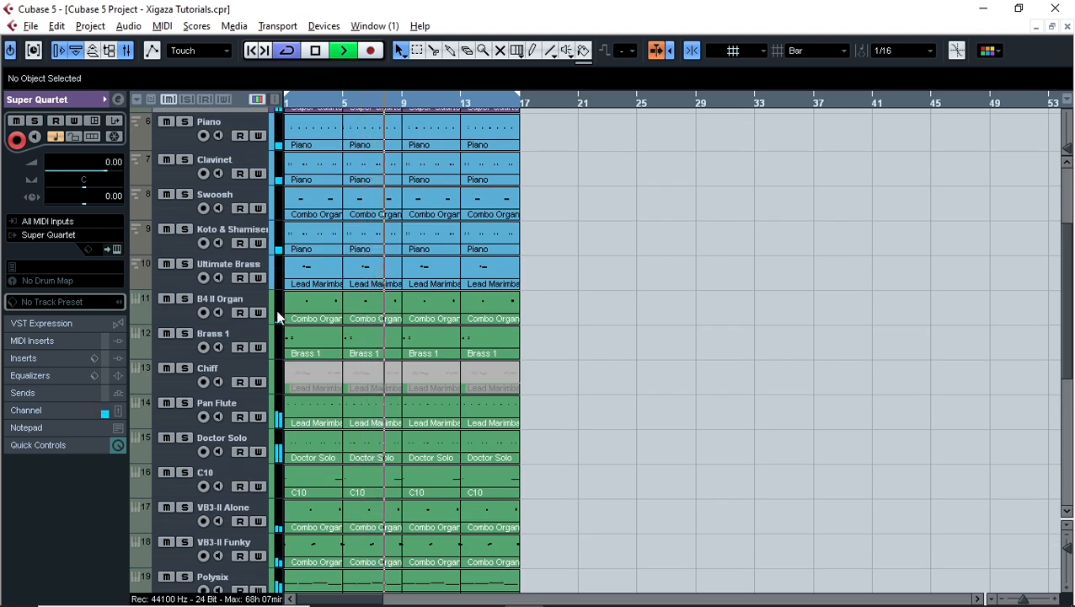
scroll(343, 232, up, 3)
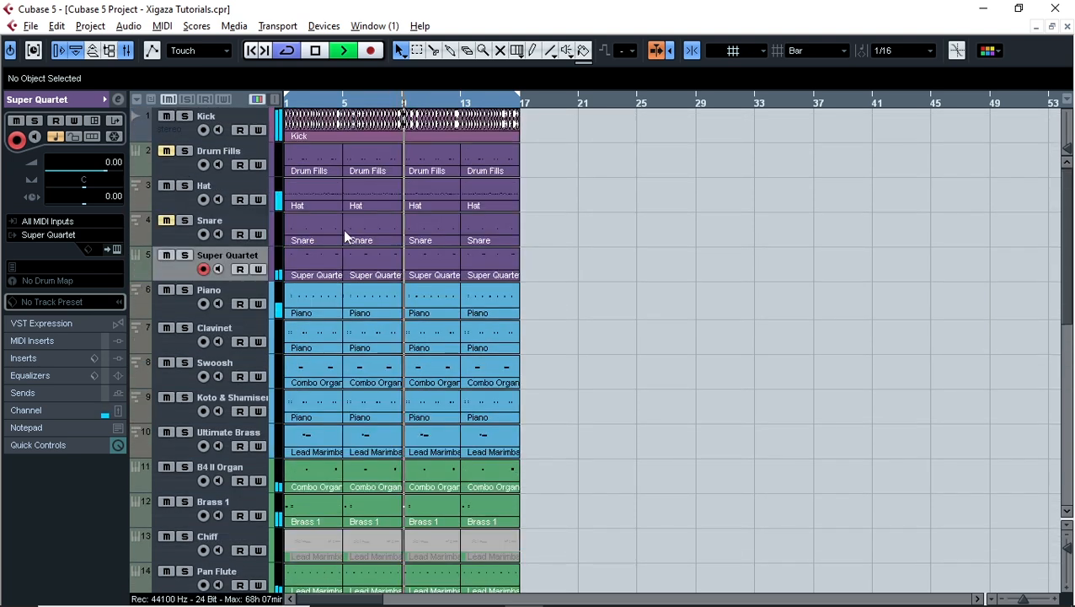
double_click(305, 166)
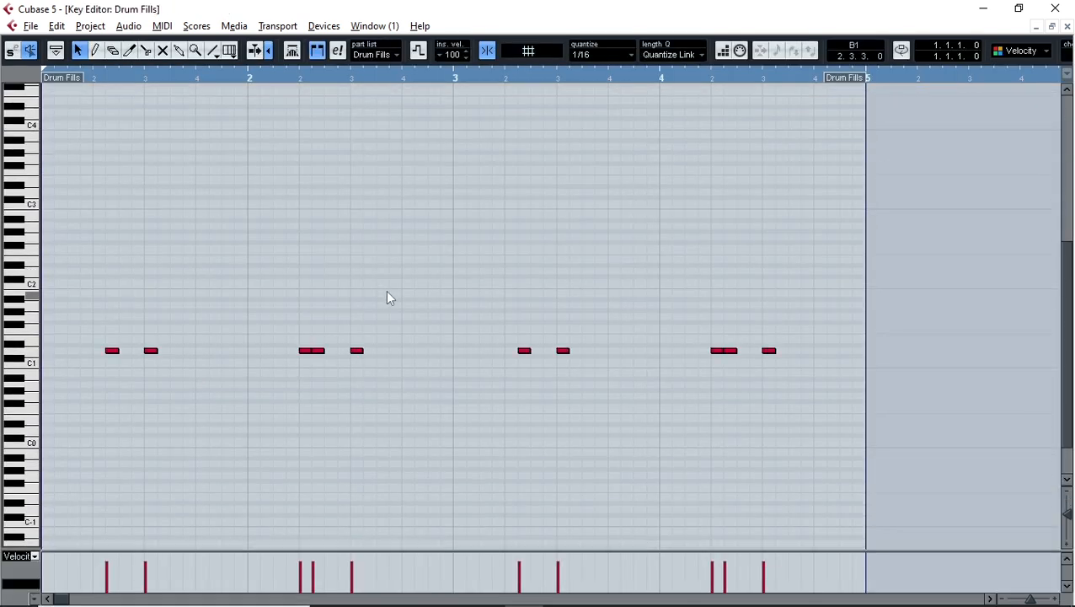
click(1067, 26)
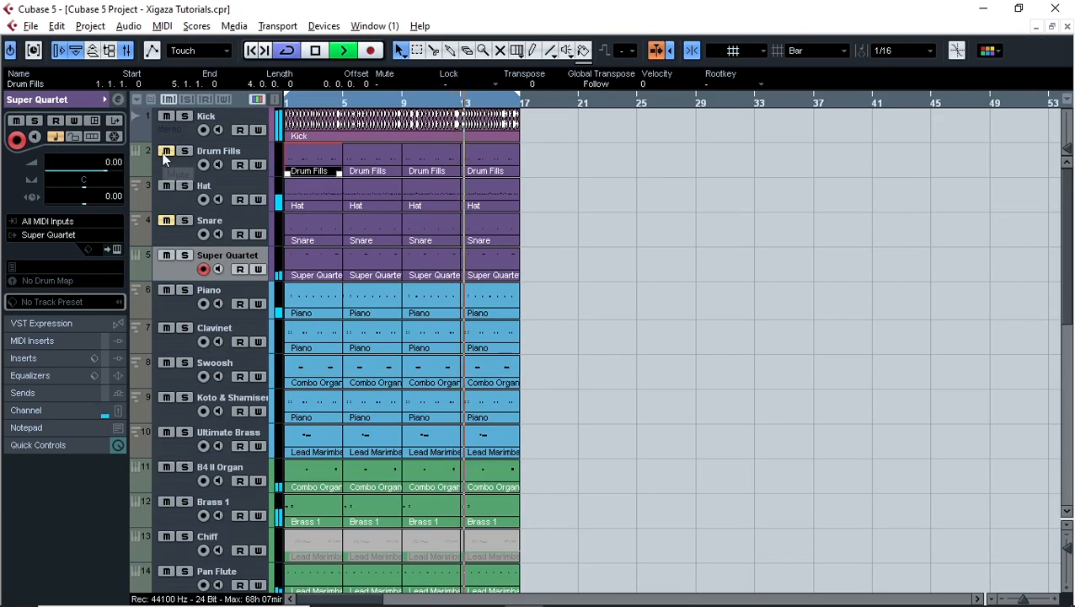
click(244, 149)
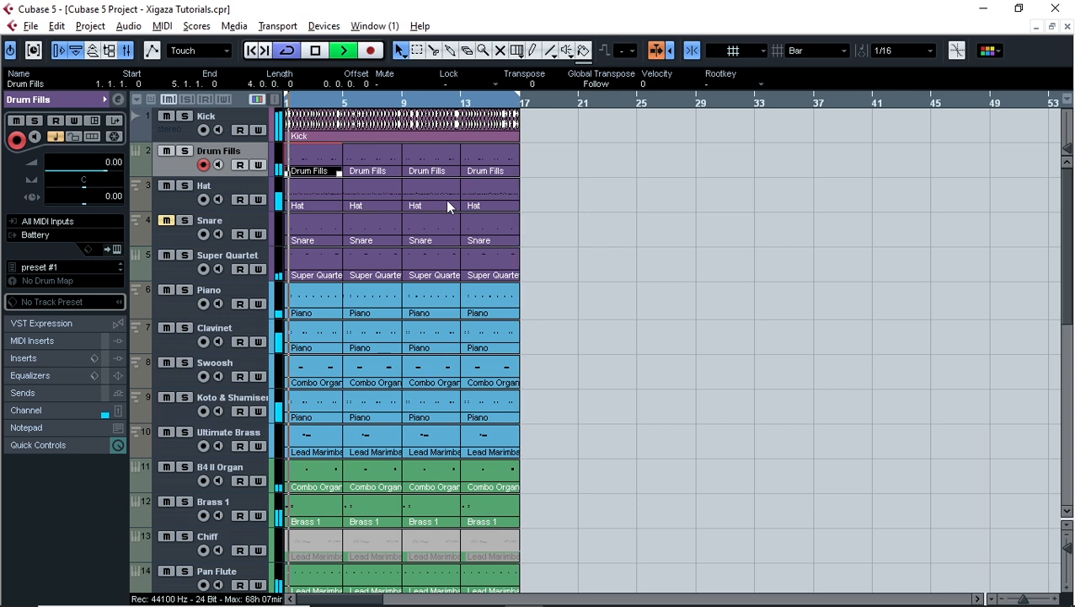
Examine the drum cells in the Drum Fills track's Battery instrument with playback stopped, and close the instrument.
click(115, 250)
key(space)
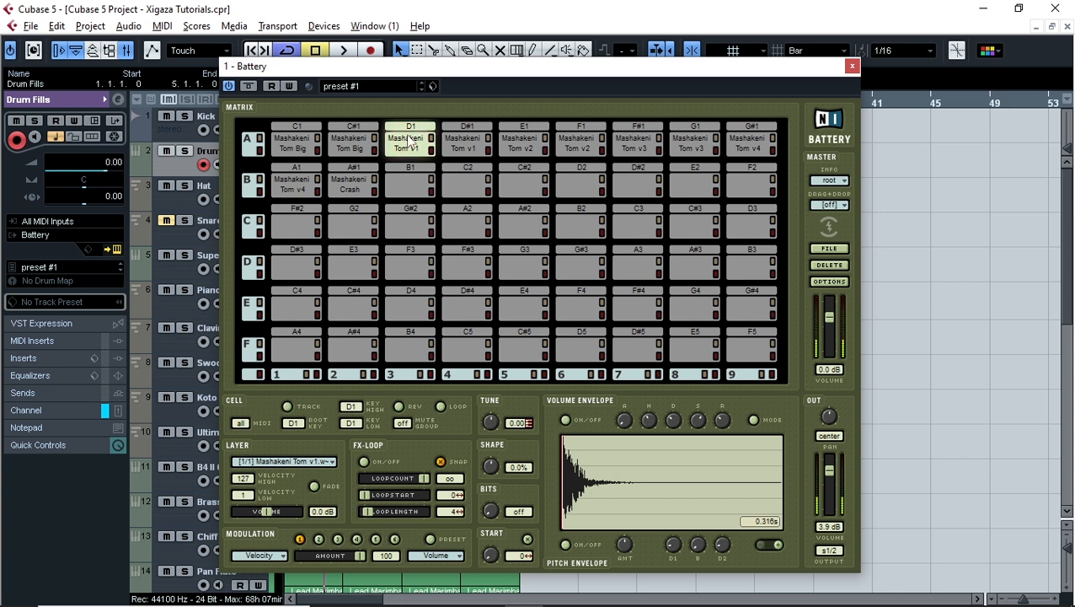
click(852, 68)
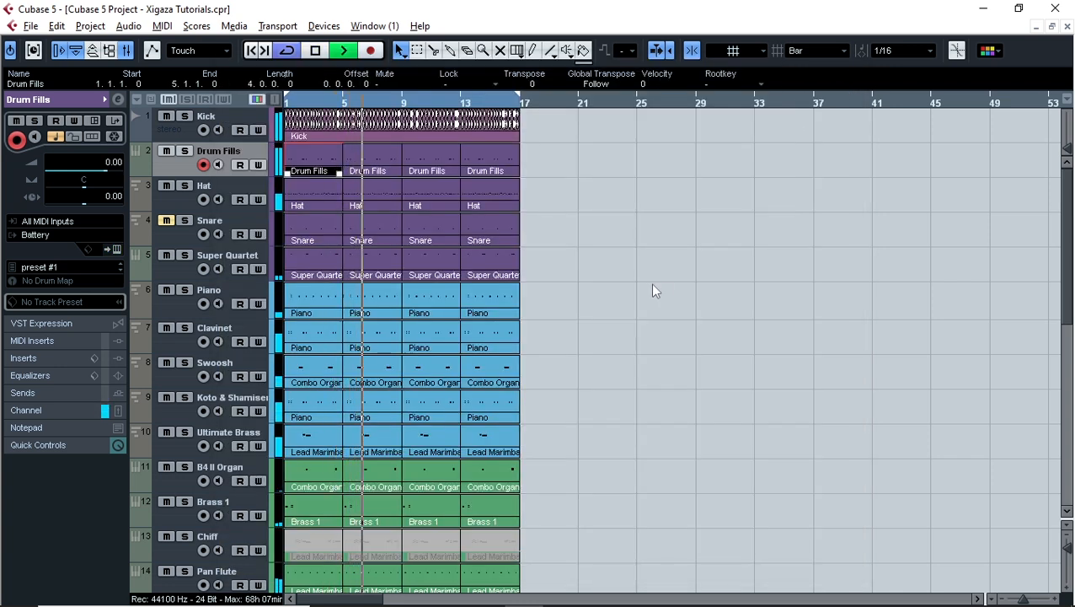
Unmute the Snare track and copy the bar 16 snare note to beat 2 of that bar in the last Snare part.
click(227, 225)
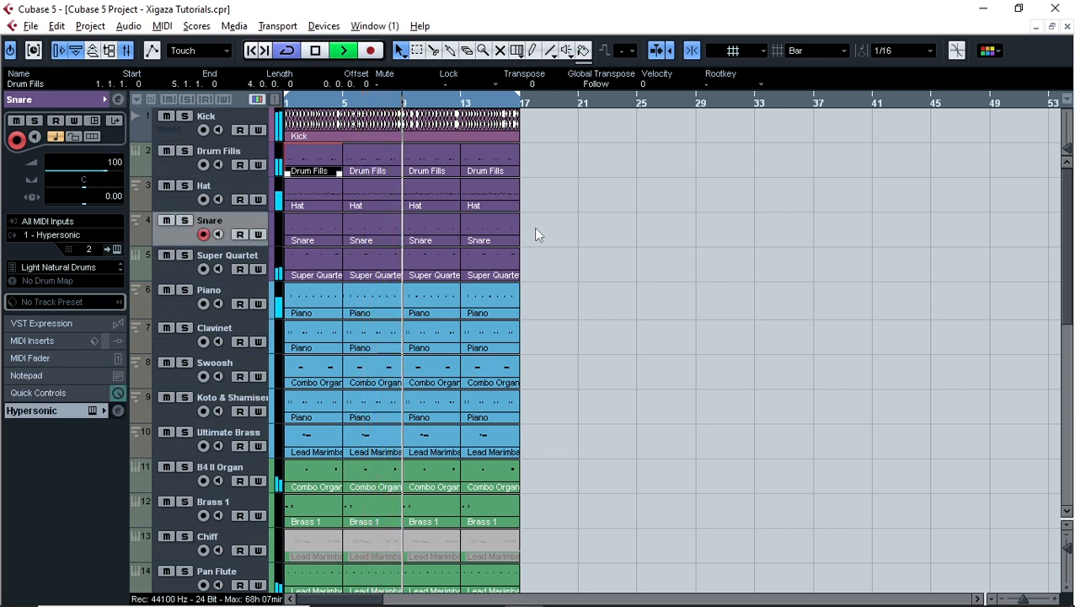
double_click(503, 236)
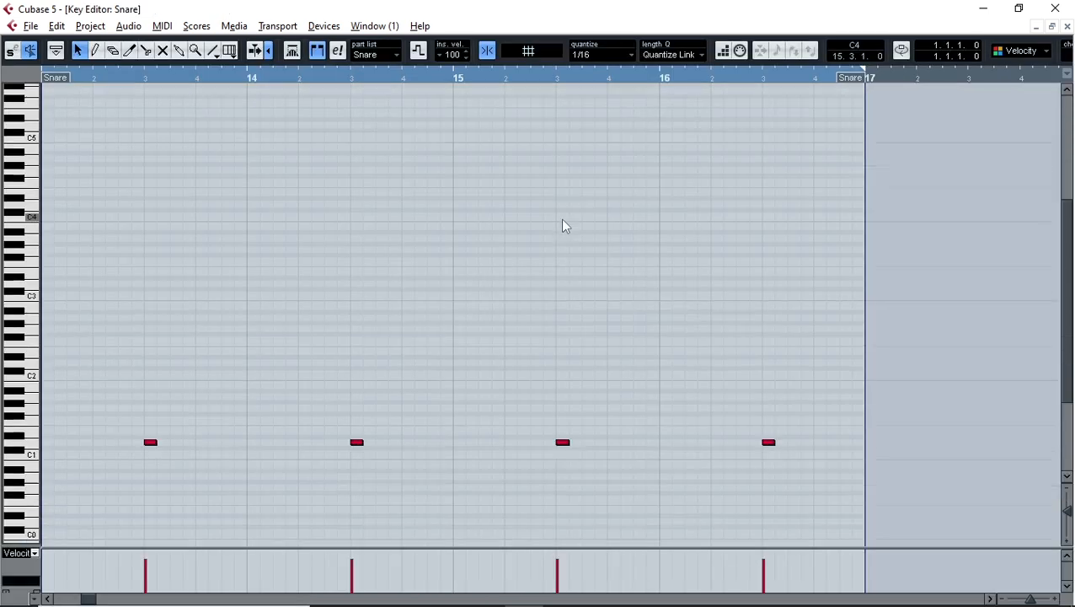
scroll(564, 223, down, 5)
drag(788, 270, 746, 327)
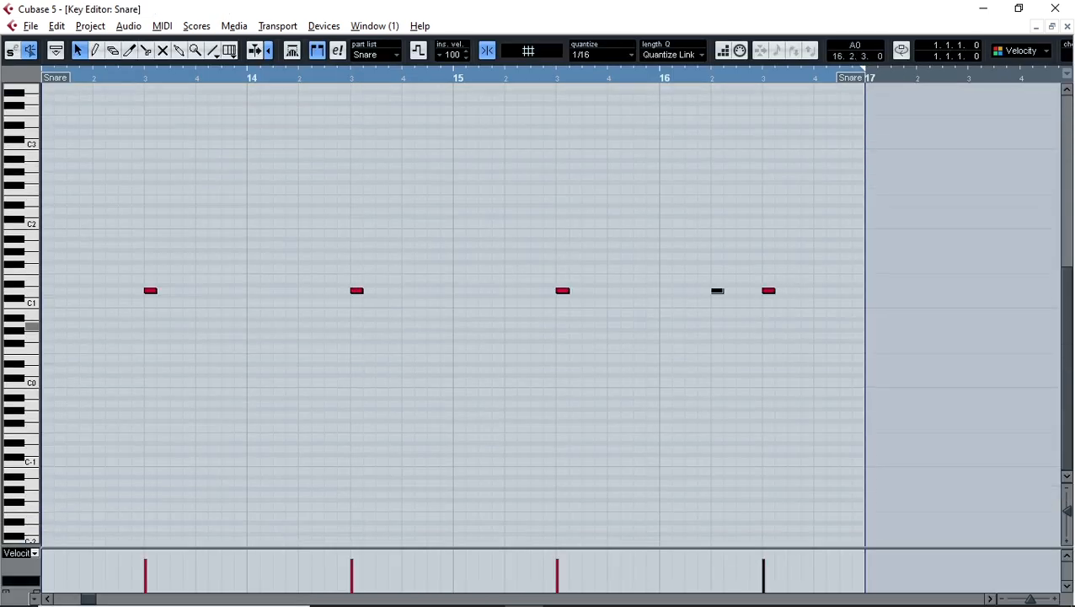
click(1066, 26)
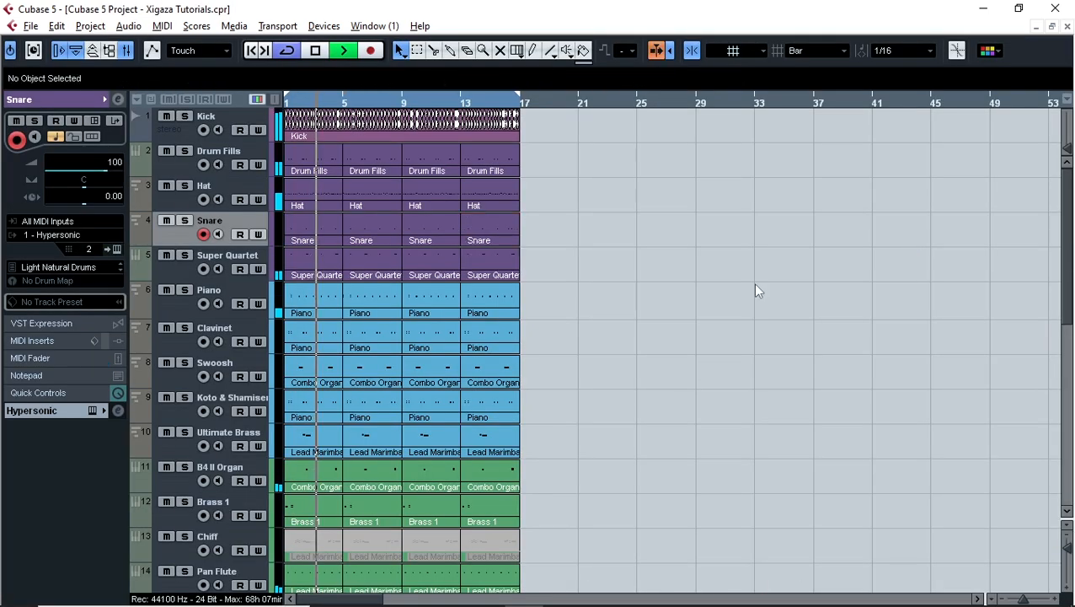
scroll(752, 285, down, 10)
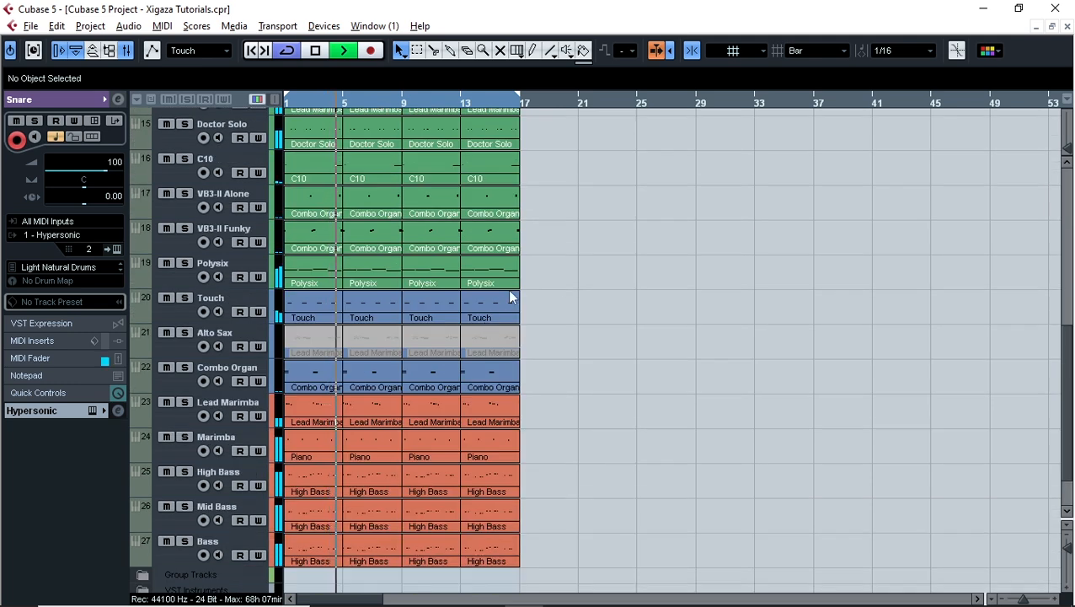
scroll(591, 269, down, 2)
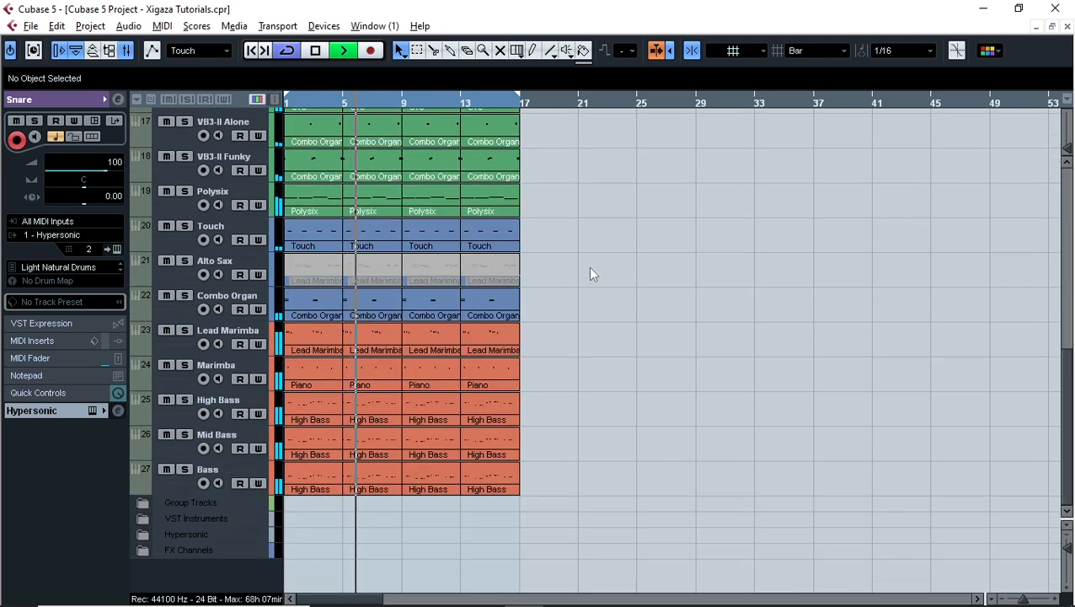
scroll(605, 246, up, 15)
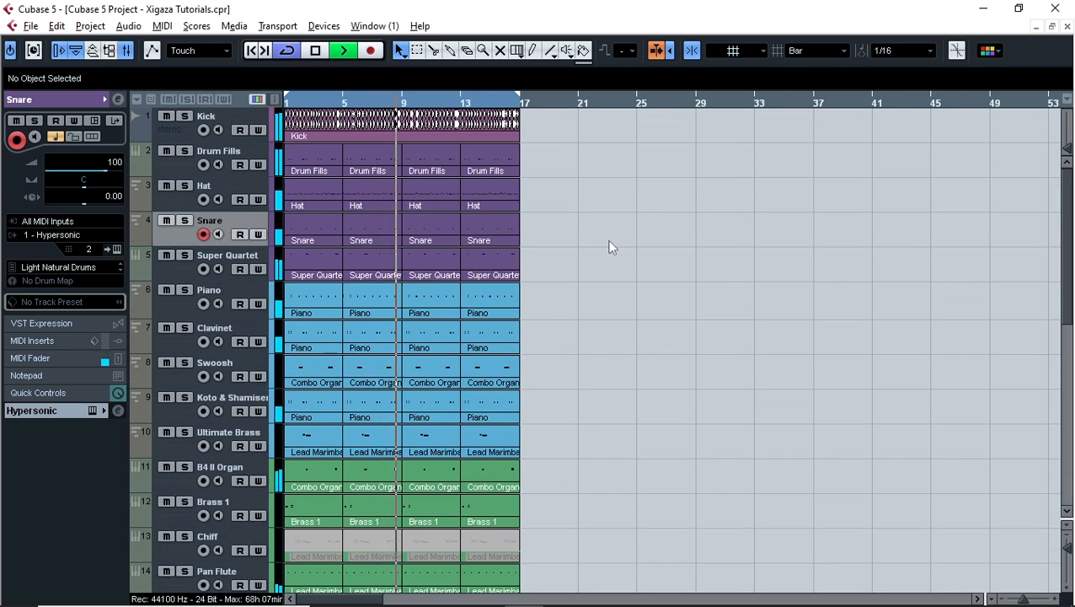
scroll(647, 244, down, 8)
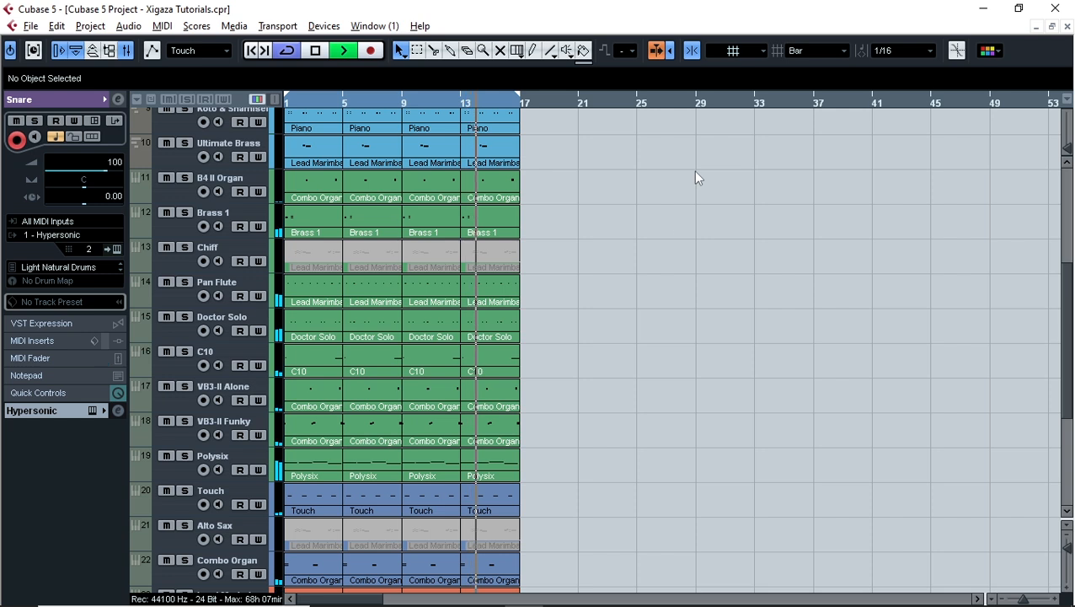
scroll(689, 196, up, 5)
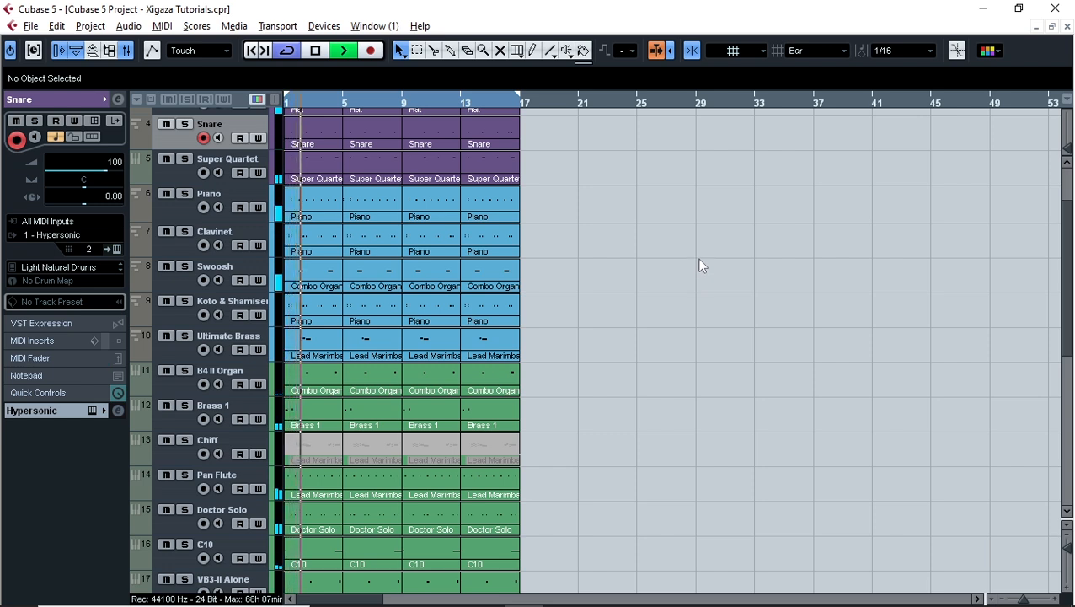
scroll(665, 244, up, 3)
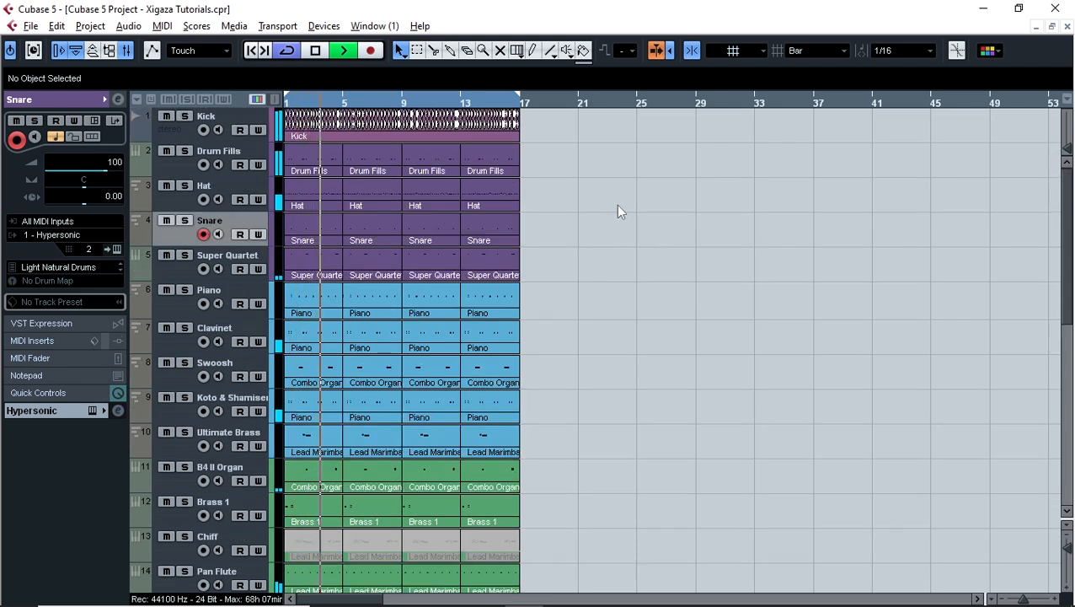
Duplicate the whole 16-bar arrangement on all tracks starting at bar 17, and set the loop range to bars 1 to 33.
scroll(617, 207, down, 5)
key(space)
key(ctrl+a)
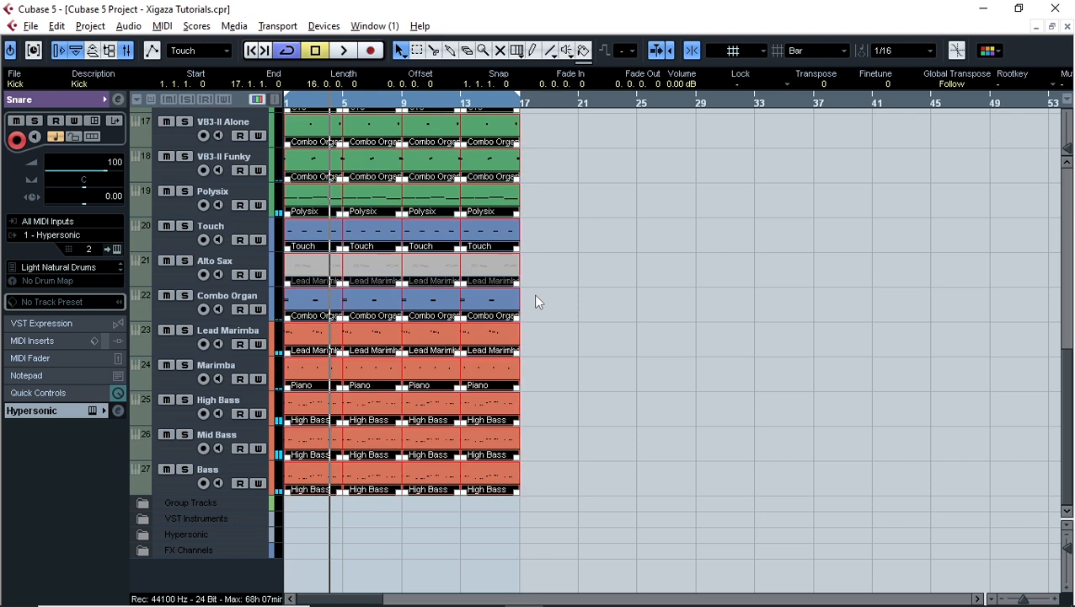
key(ctrl+d)
key(space)
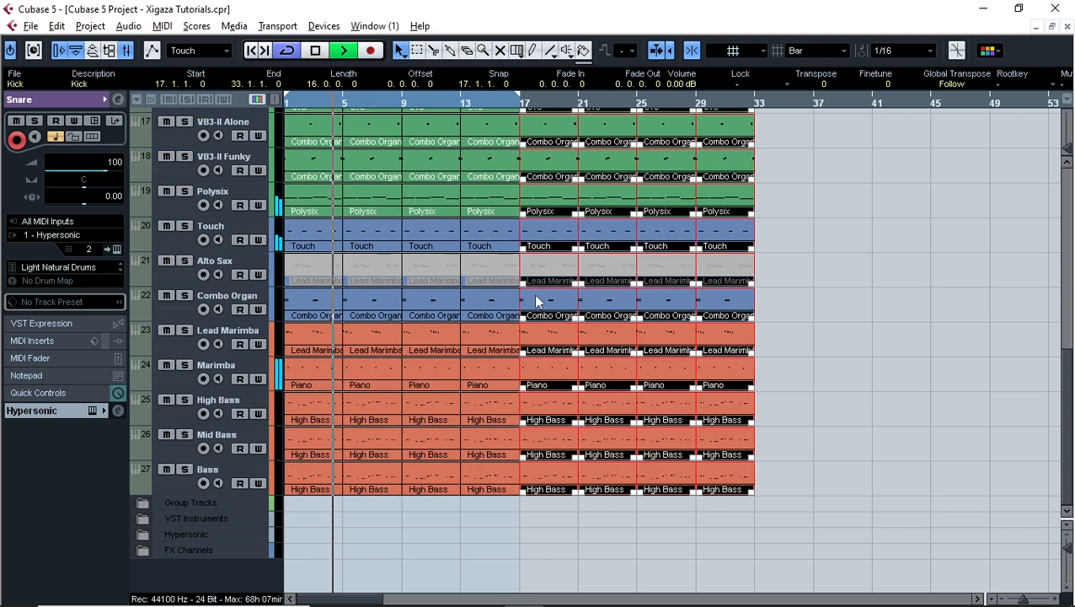
key(ctrl+a)
key(p)
click(907, 313)
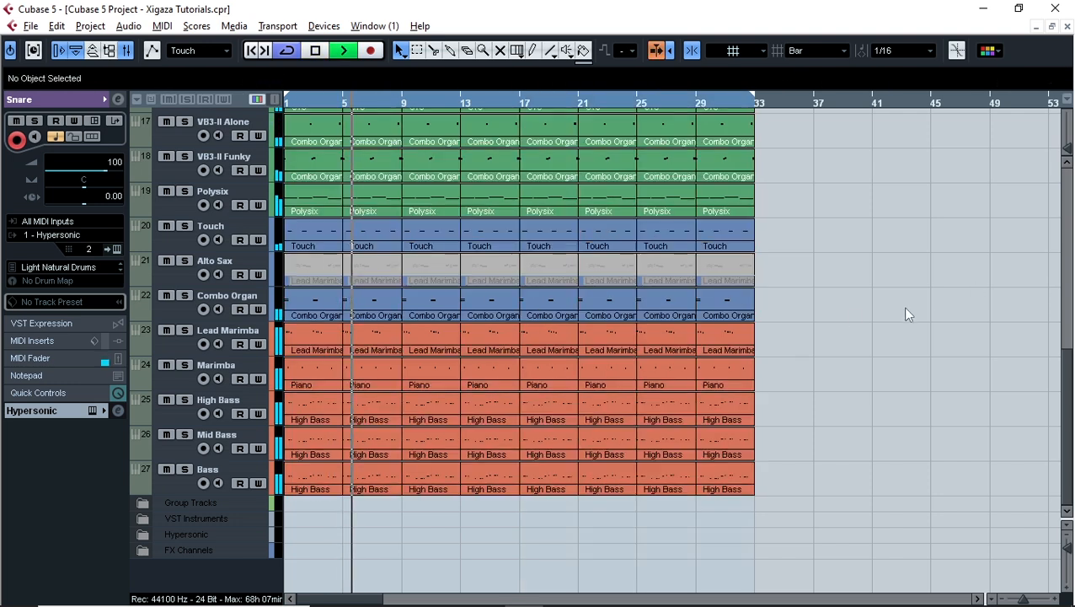
scroll(852, 320, up, 5)
scroll(852, 320, down, 5)
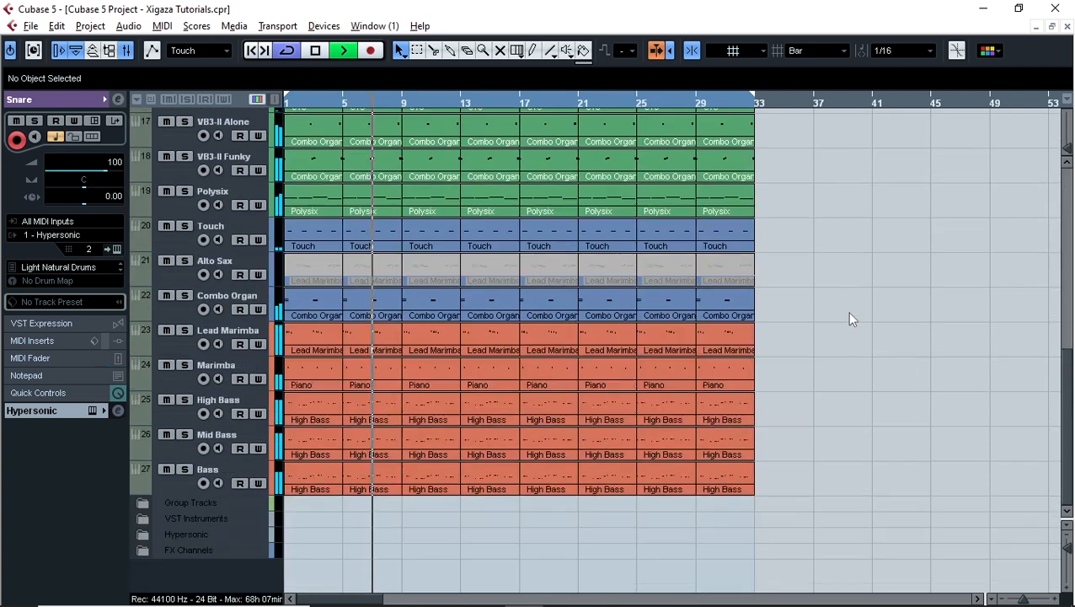
scroll(850, 318, up, 5)
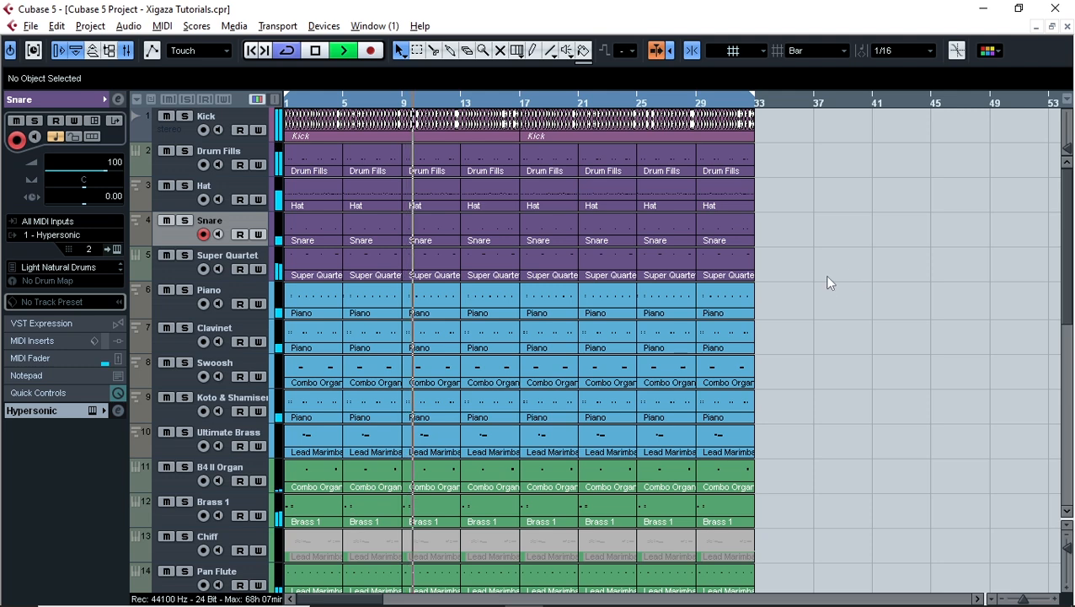
Shorten the first part on the C10 track to two bars, spanning bars 1 to 3.
scroll(824, 273, down, 4)
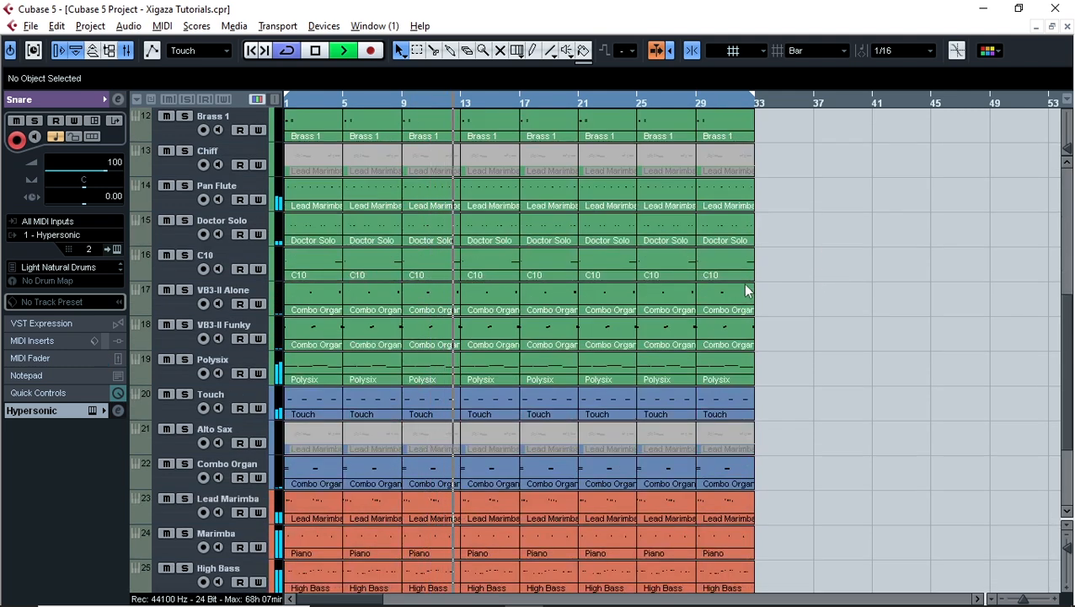
scroll(745, 287, up, 5)
scroll(462, 278, down, 2)
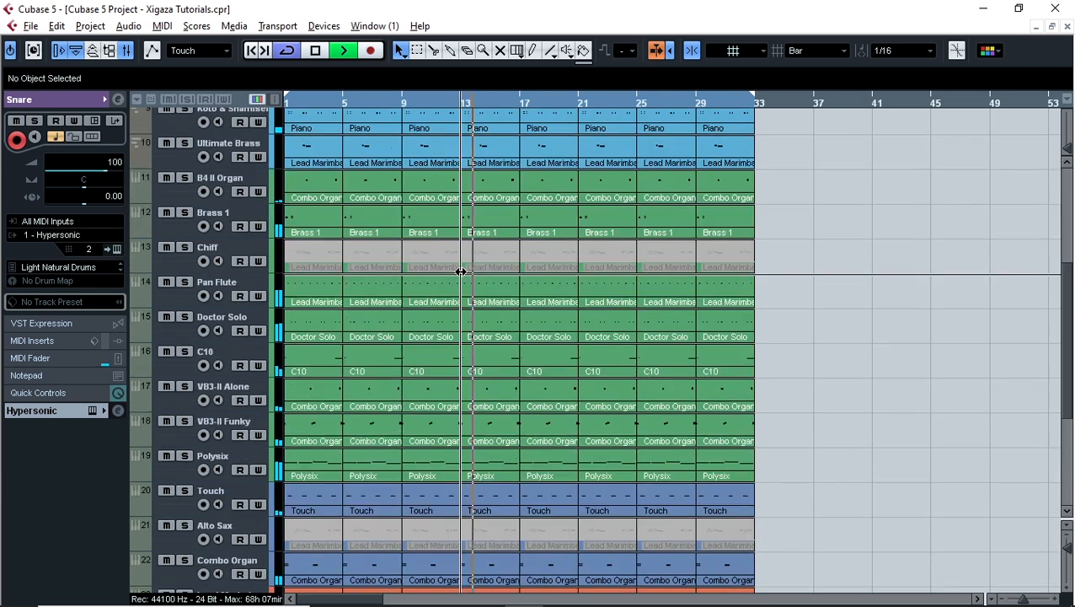
scroll(461, 271, down, 3)
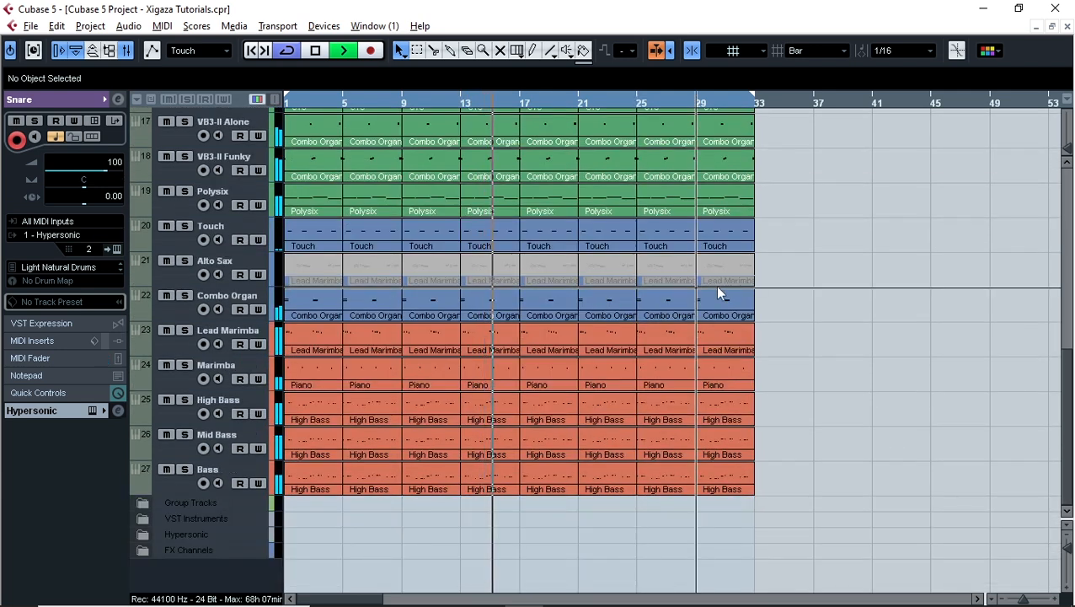
scroll(400, 247, up, 5)
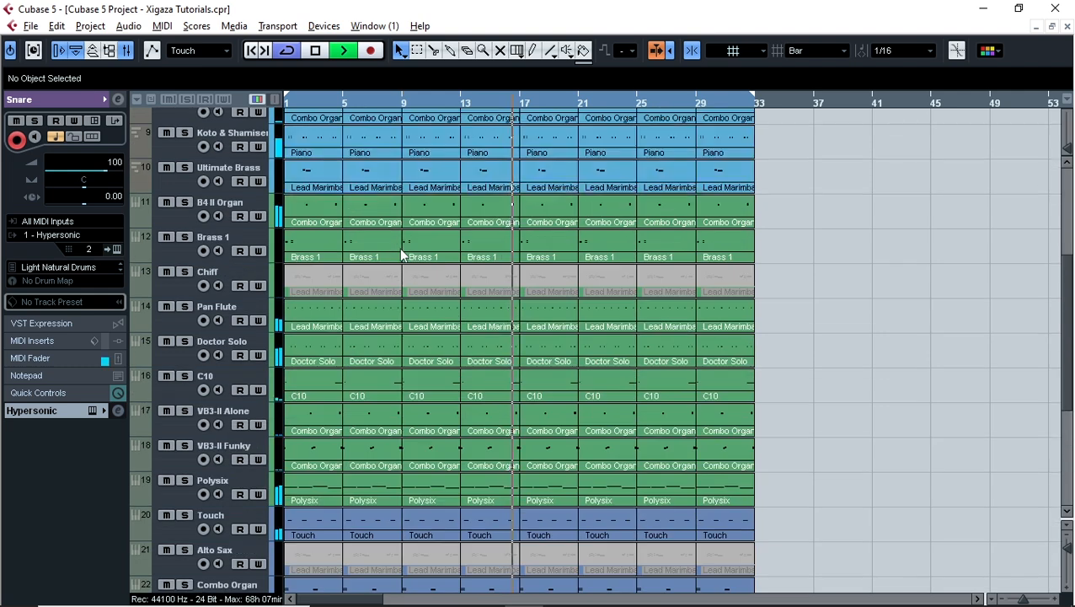
scroll(399, 247, down, 5)
scroll(399, 246, up, 2)
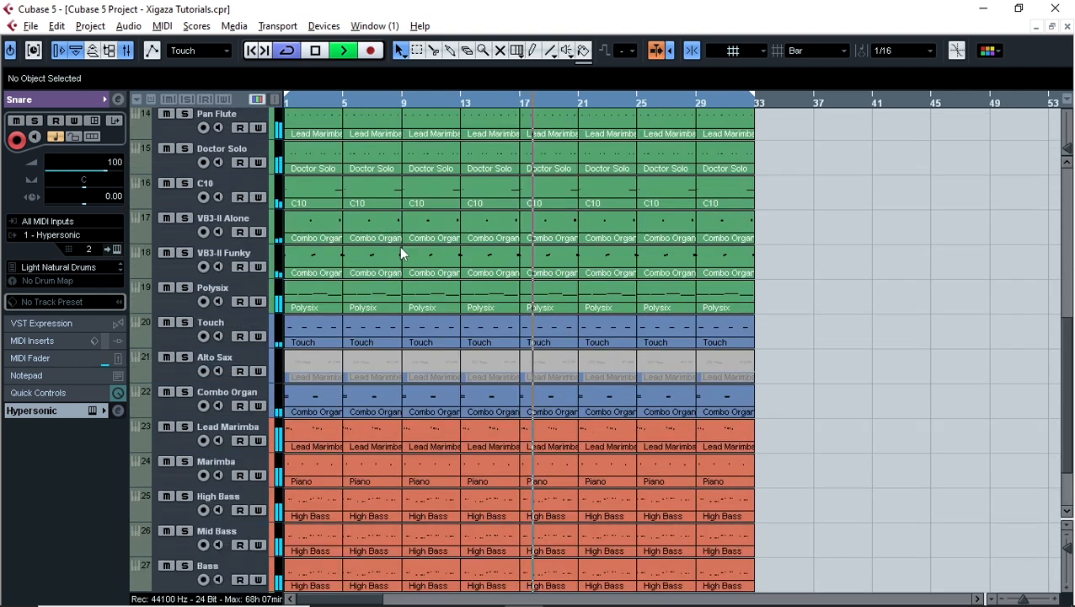
click(354, 202)
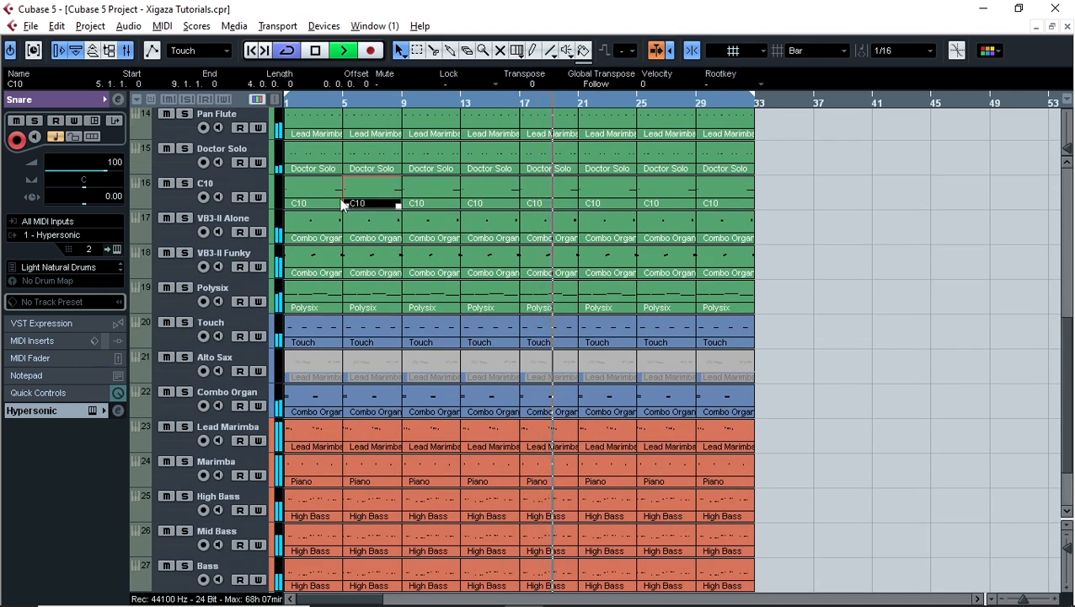
drag(341, 206, 314, 207)
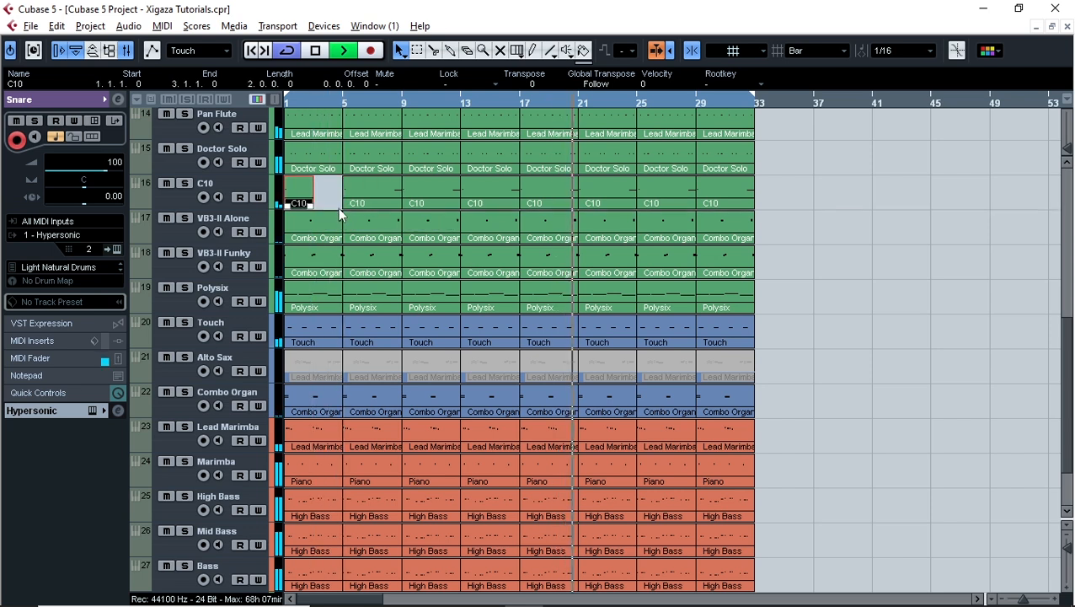
Trim the last C10 part to the final two bars and delete the C10 parts between it and the first one.
click(335, 201)
drag(665, 193, 726, 206)
key(Delete)
click(822, 198)
Review the parts on all tracks of the 32-bar arrangement during playback.
scroll(821, 199, up, 6)
scroll(783, 257, down, 3)
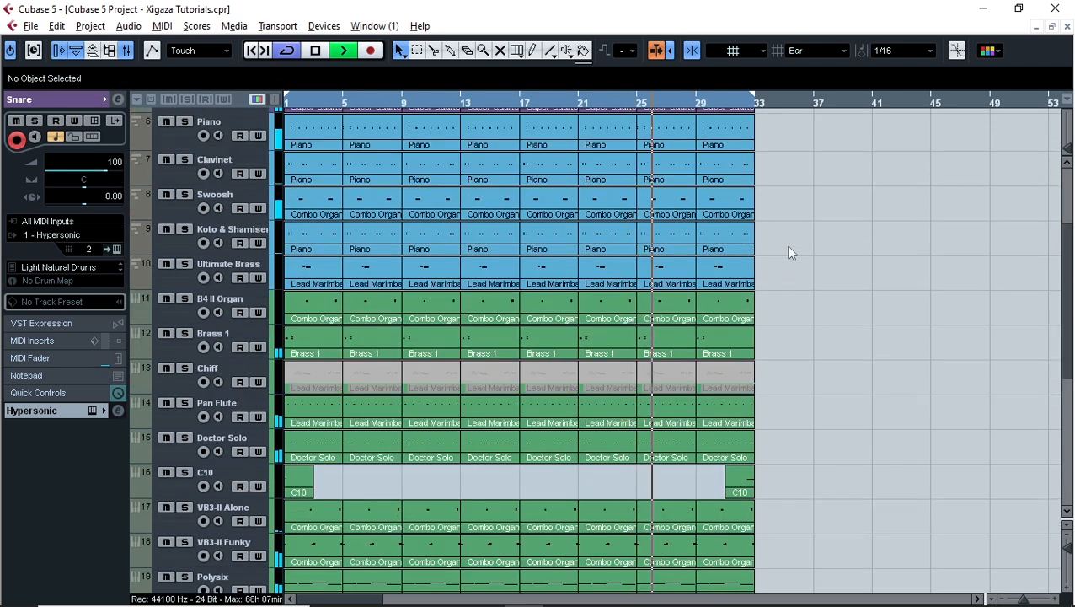
scroll(796, 245, down, 8)
scroll(801, 240, down, 3)
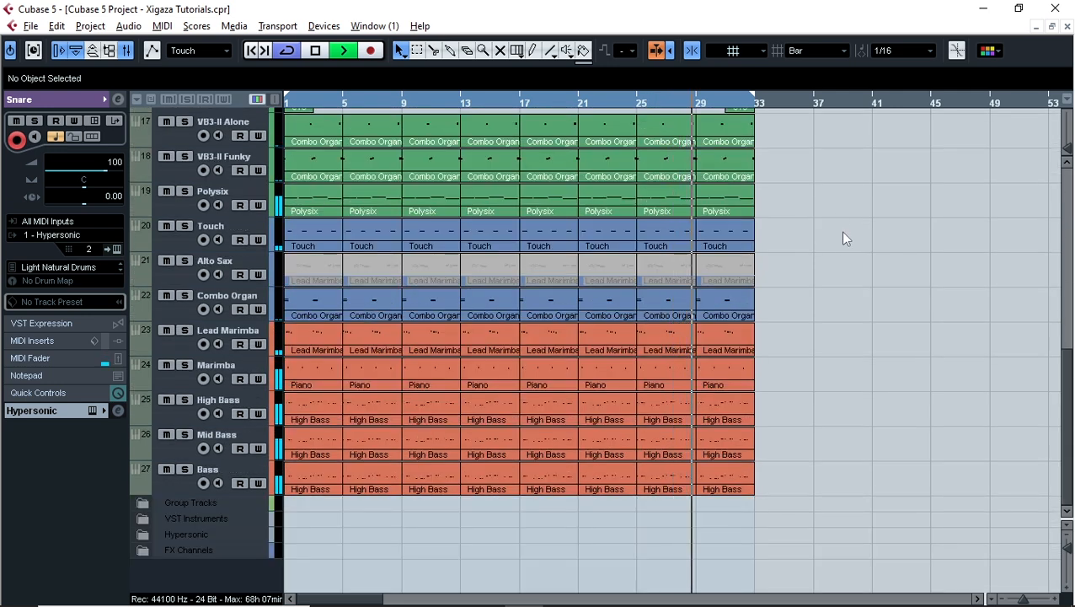
scroll(843, 234, up, 8)
scroll(841, 231, up, 6)
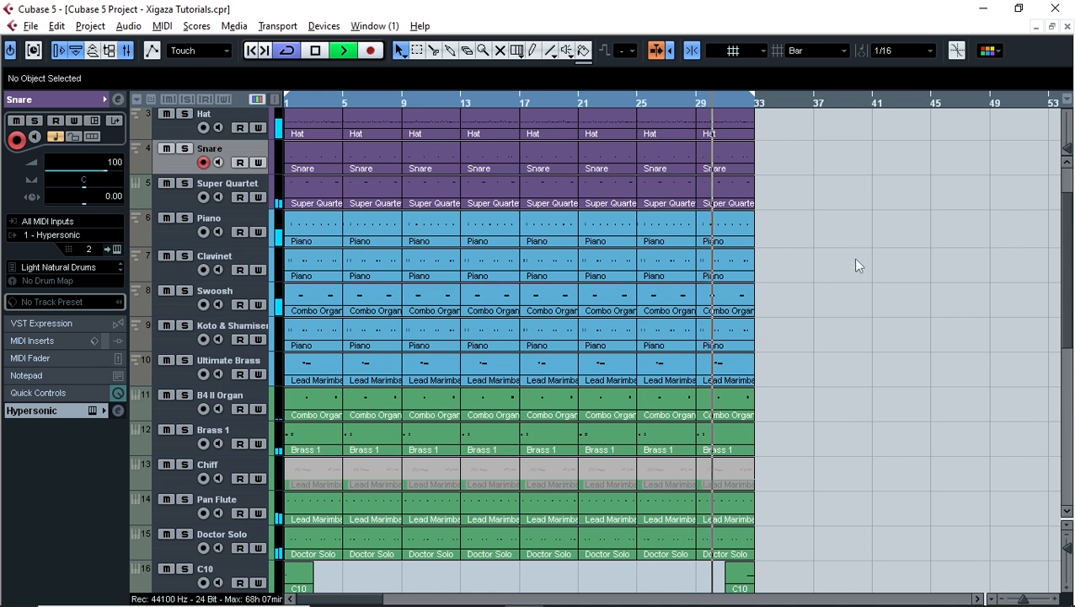
scroll(853, 257, up, 2)
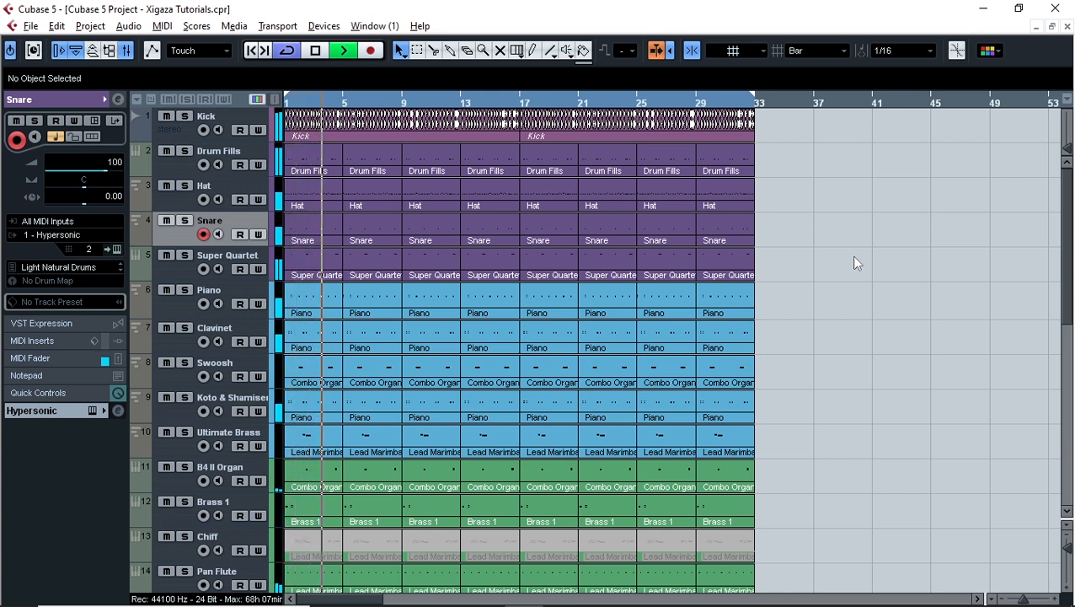
scroll(853, 263, down, 6)
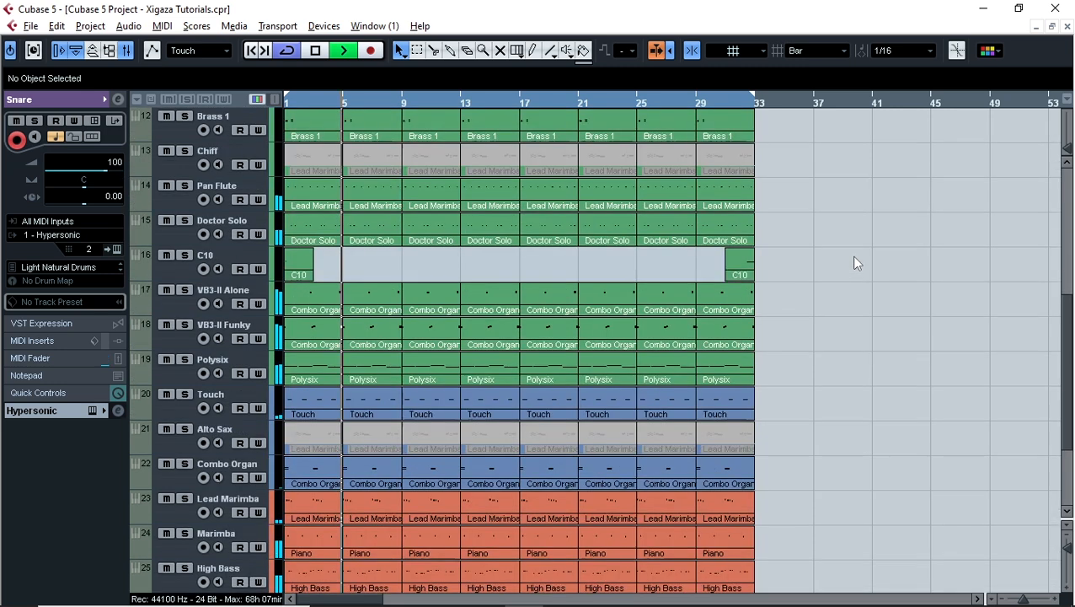
scroll(852, 263, up, 5)
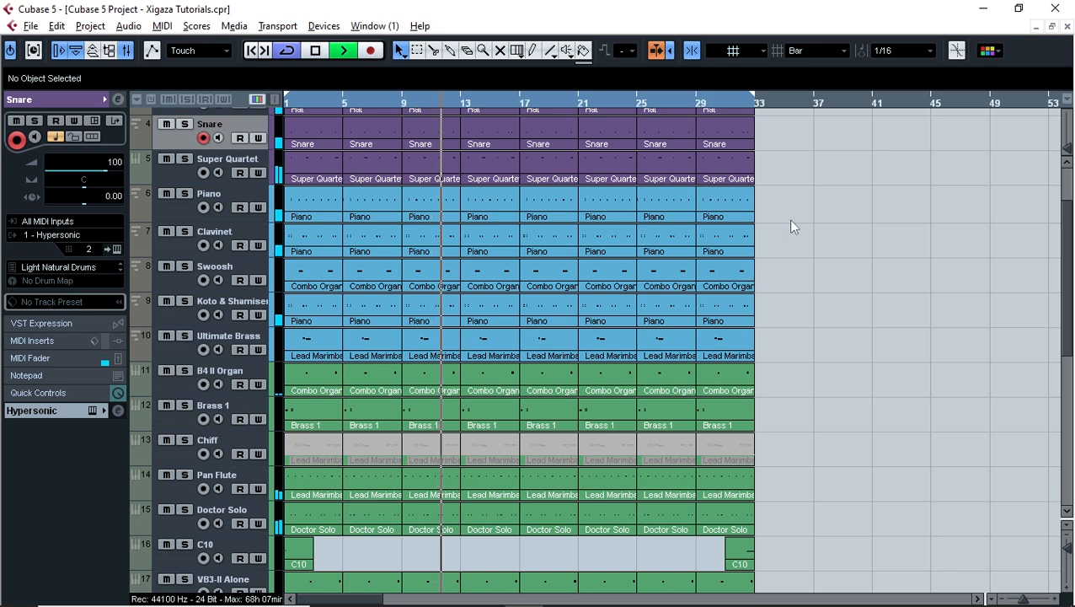
scroll(791, 226, up, 2)
scroll(792, 225, down, 2)
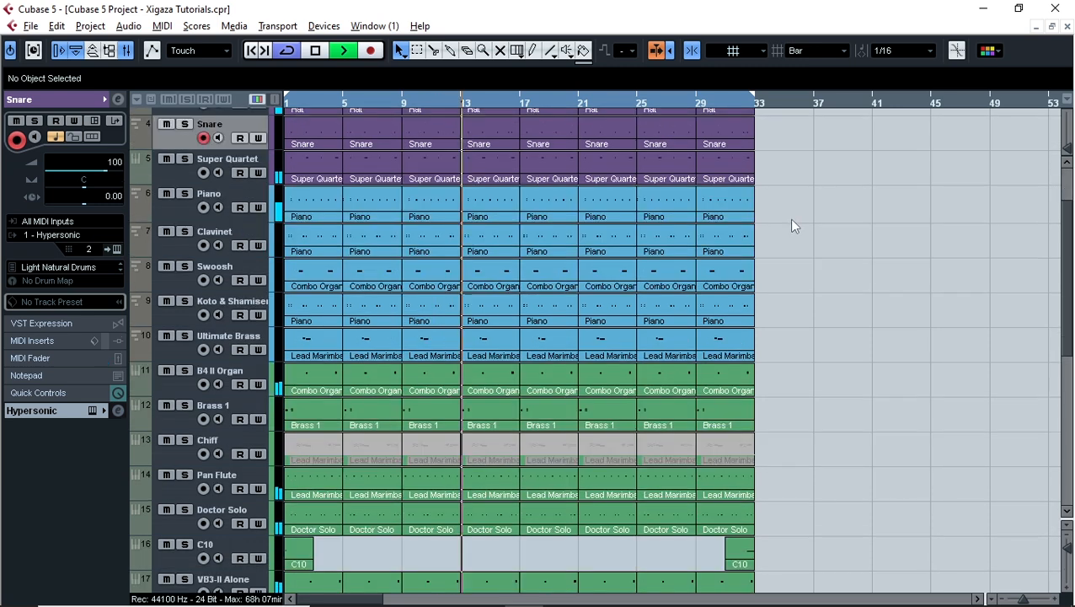
scroll(469, 255, up, 2)
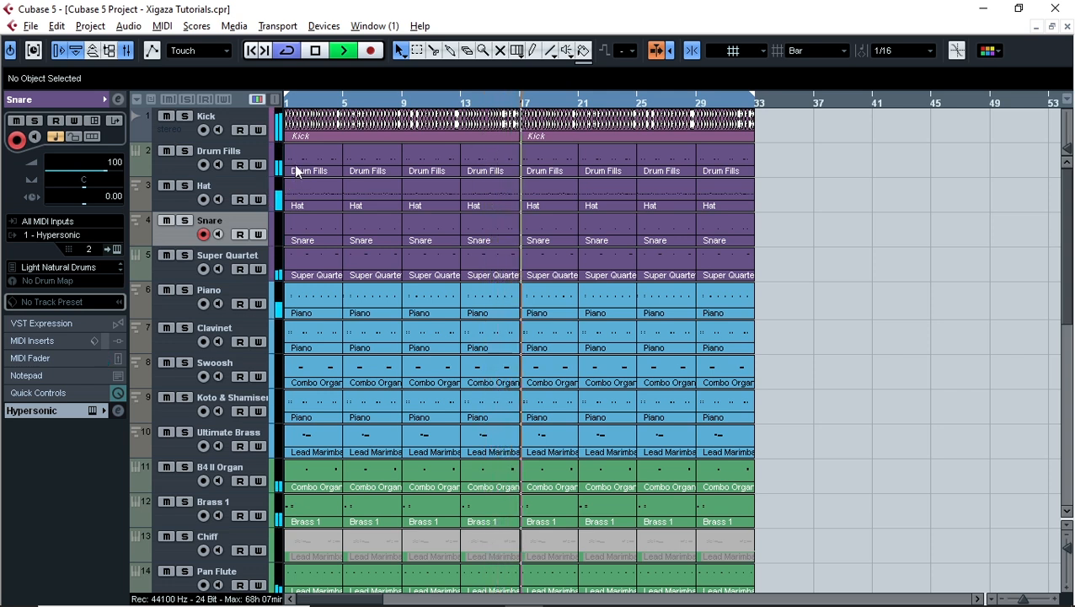
Add a single hit near the start of the first Drum Fills part, and mark that part with Color 5.
double_click(296, 163)
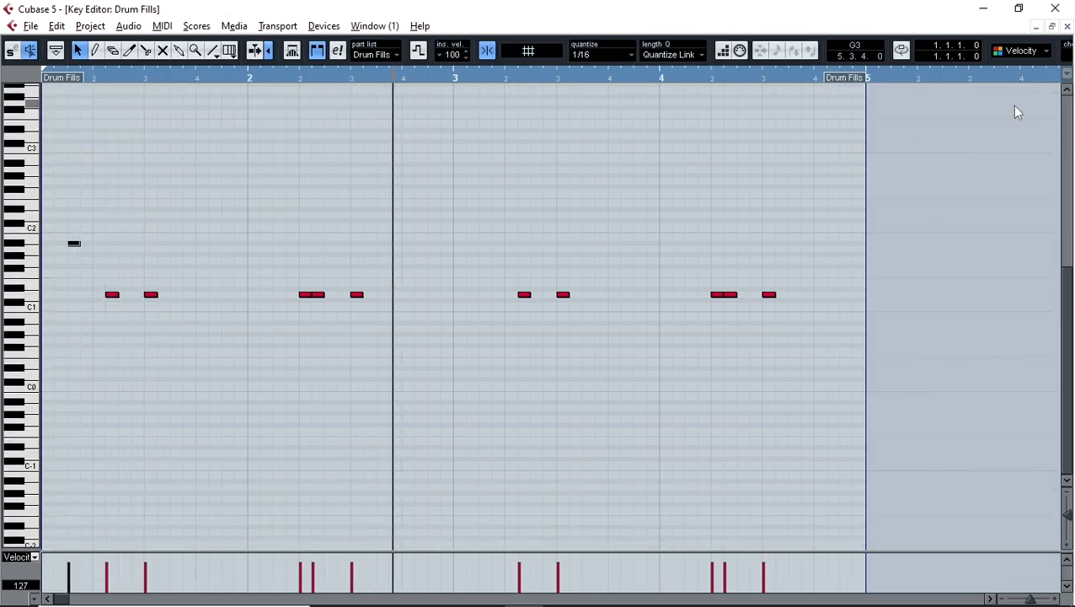
key(Escape)
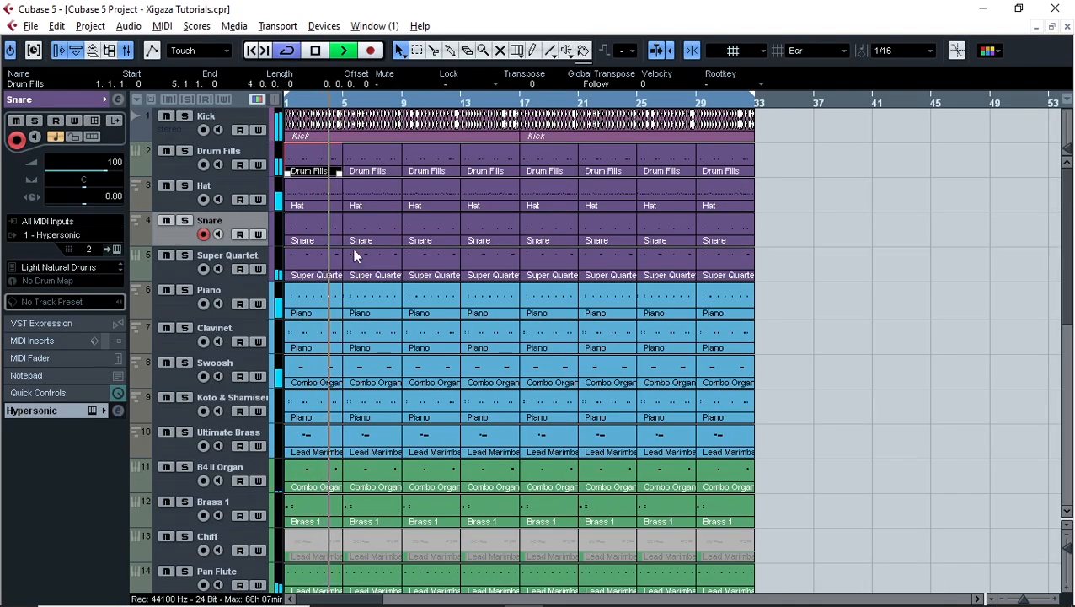
click(991, 54)
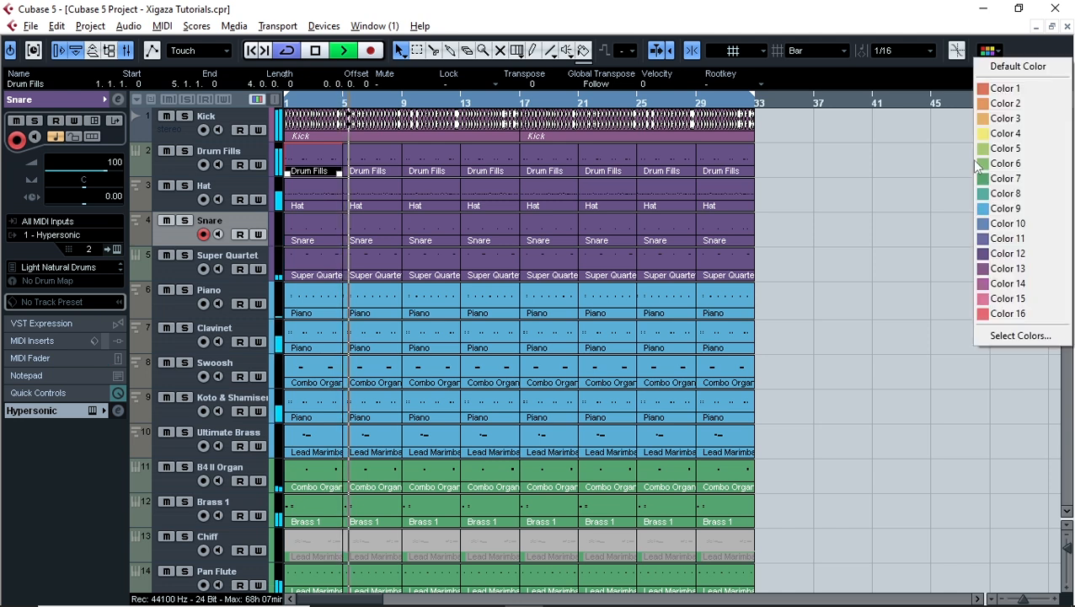
click(990, 149)
In the last Drum Fills part, replace the final hit with two-note hits at 32.3.1, 32.3.4 and 32.4.3.
click(724, 166)
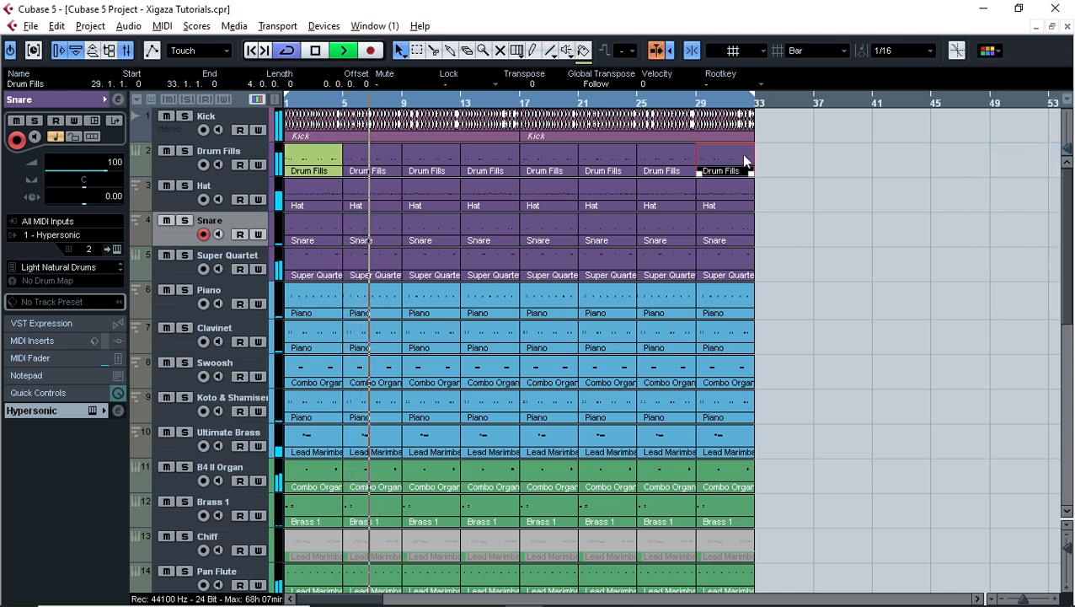
double_click(741, 164)
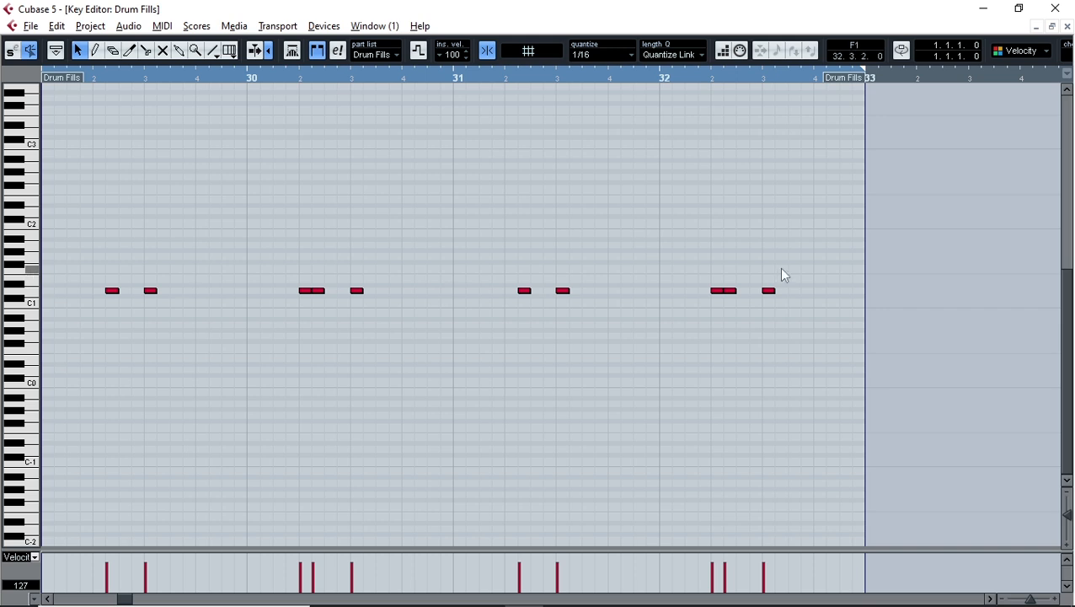
drag(765, 283, 765, 281)
key(alt+d)
drag(781, 281, 767, 260)
key(alt+d)
click(786, 282)
drag(780, 281, 806, 263)
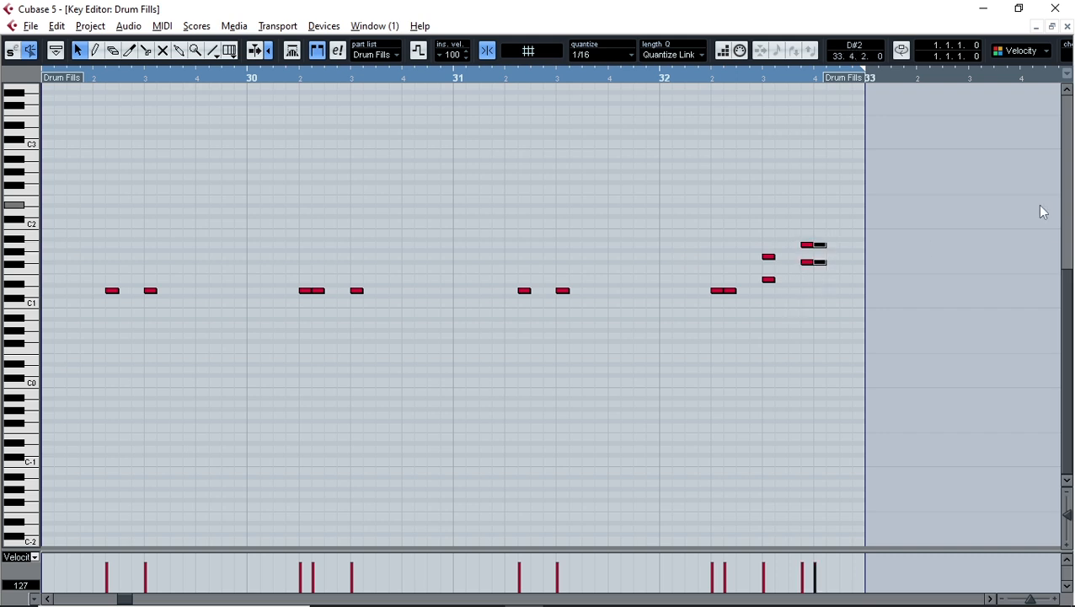
click(587, 102)
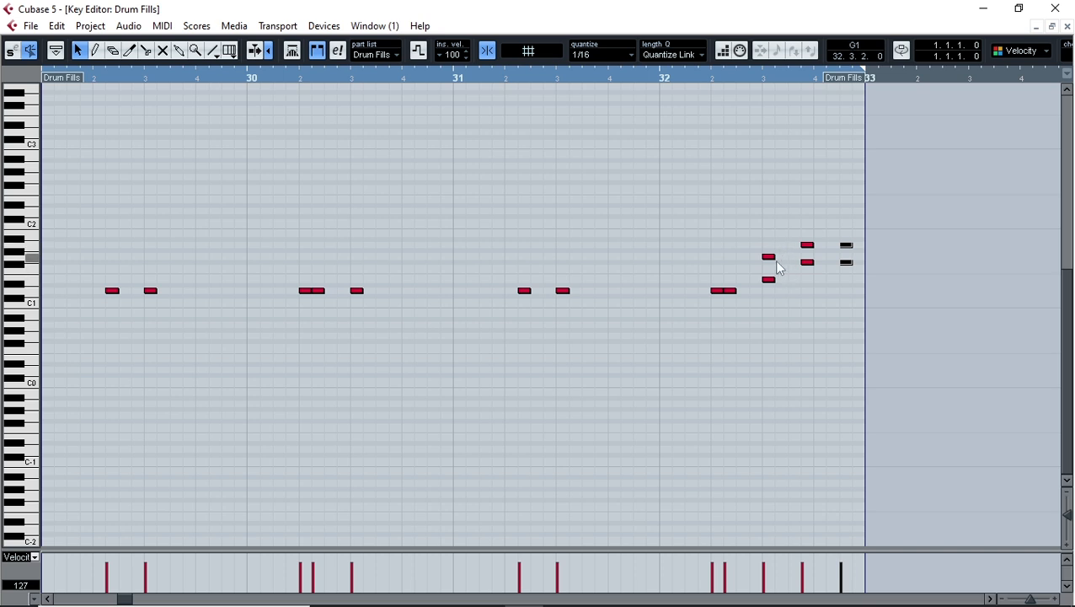
Delete the second hit on beat 2 of bar 32 and shorten the remaining one to a 1/32 note.
key(Delete)
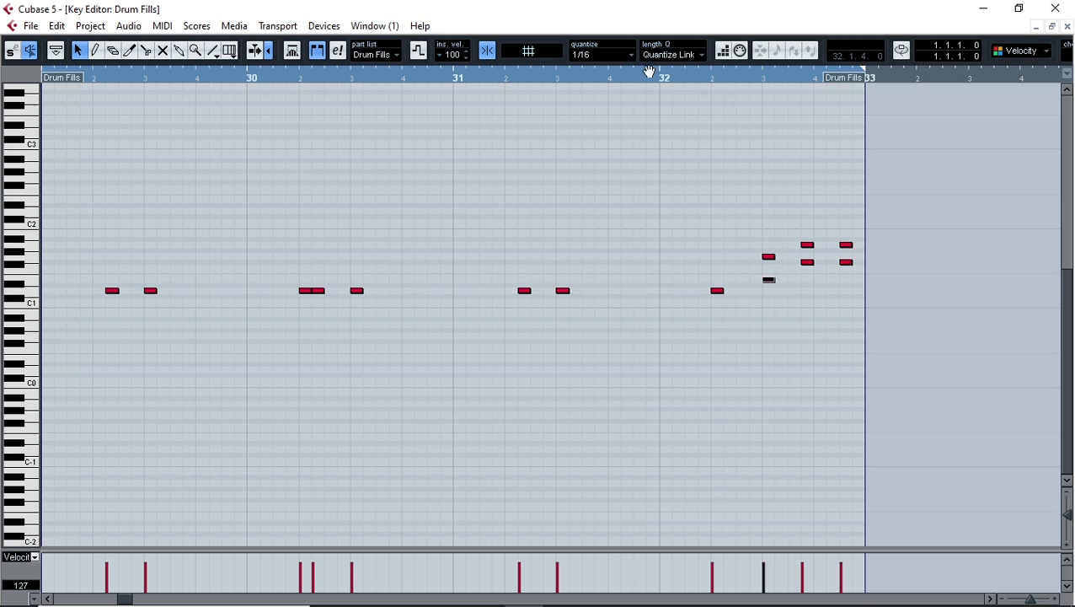
click(584, 55)
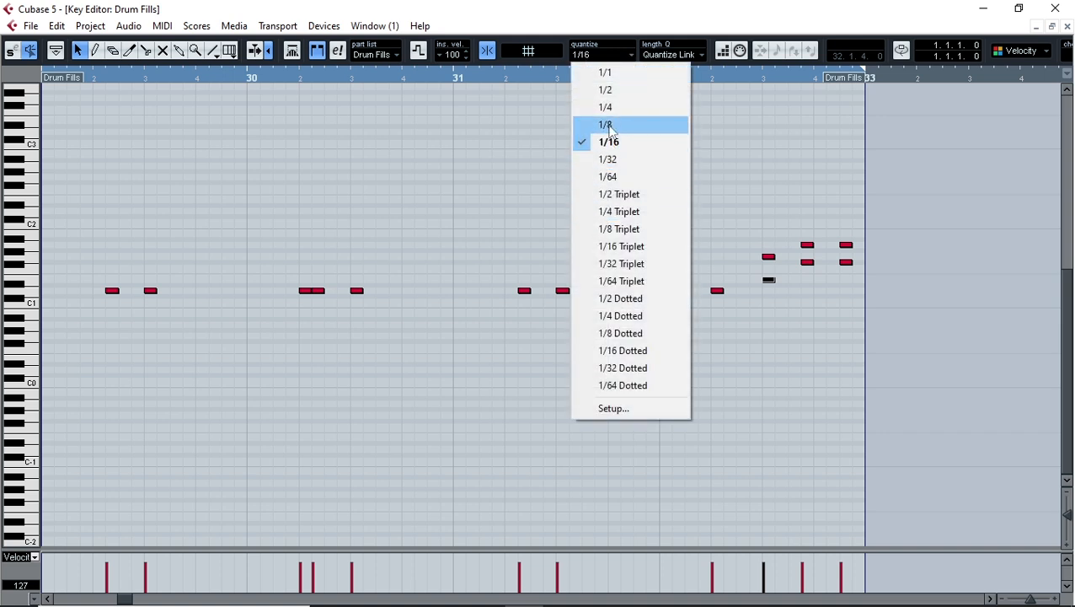
click(608, 159)
drag(723, 295, 712, 291)
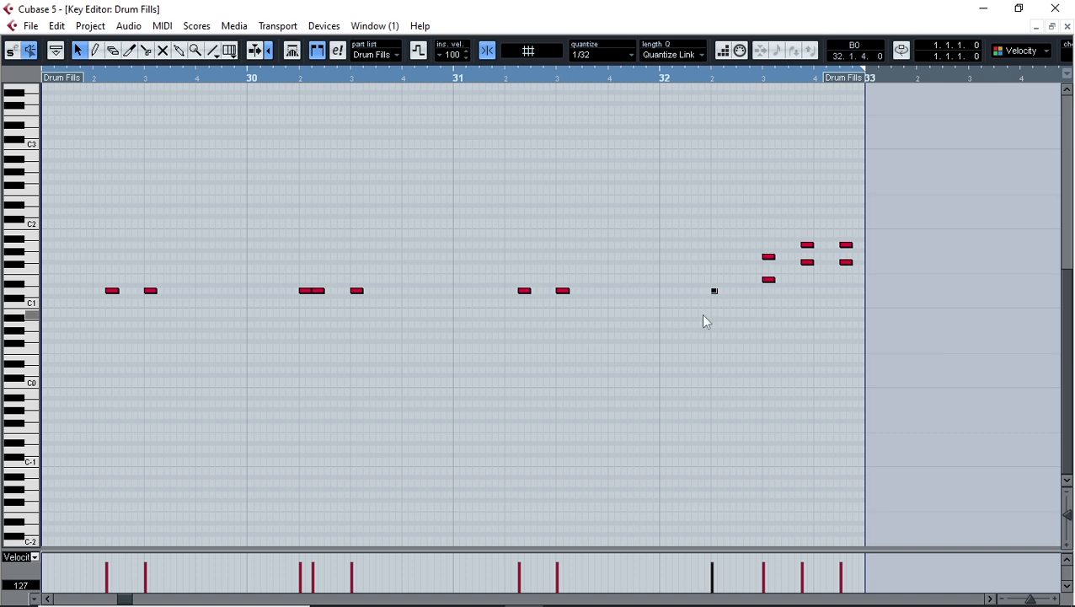
Repeat the 1/32 hit from beat 2 of bar 32 into a drum roll, adding 1/64 hits at its end.
key(alt+d)
key(alt+d)
key(alt+d)
key(alt+d)
click(623, 79)
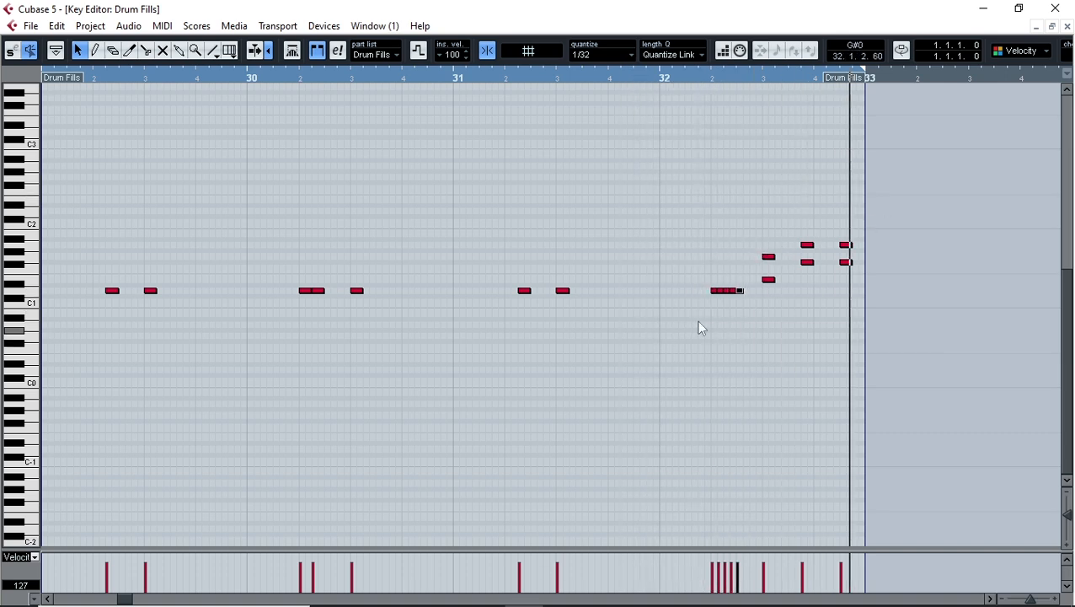
key(alt+7)
alt+click(746, 292)
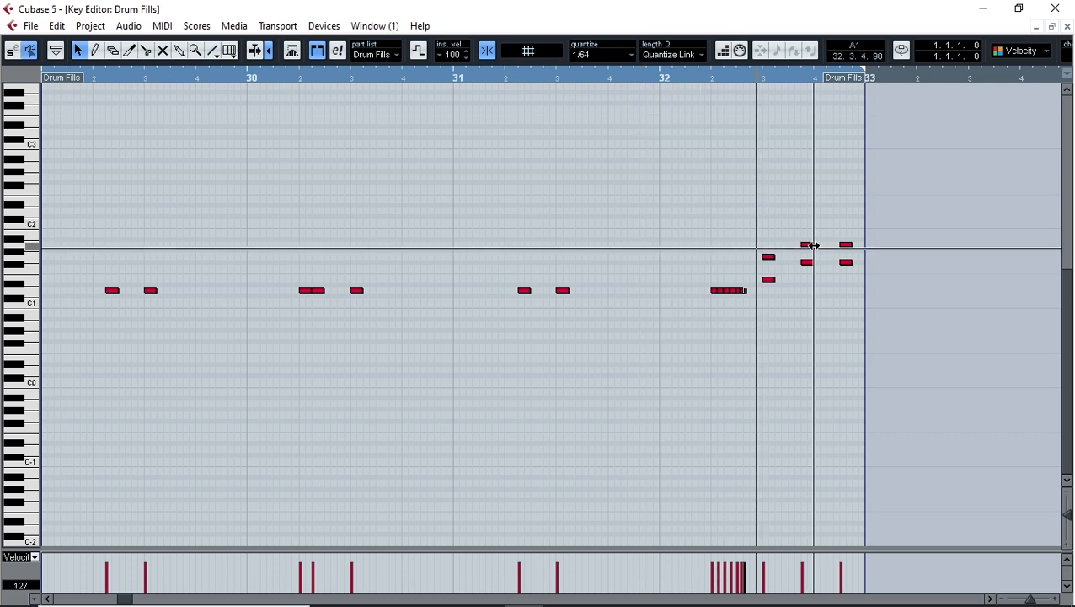
Raise the velocity of the three closing two-note hits, set the quantize back to 1/16, and close the editor.
key(Right)
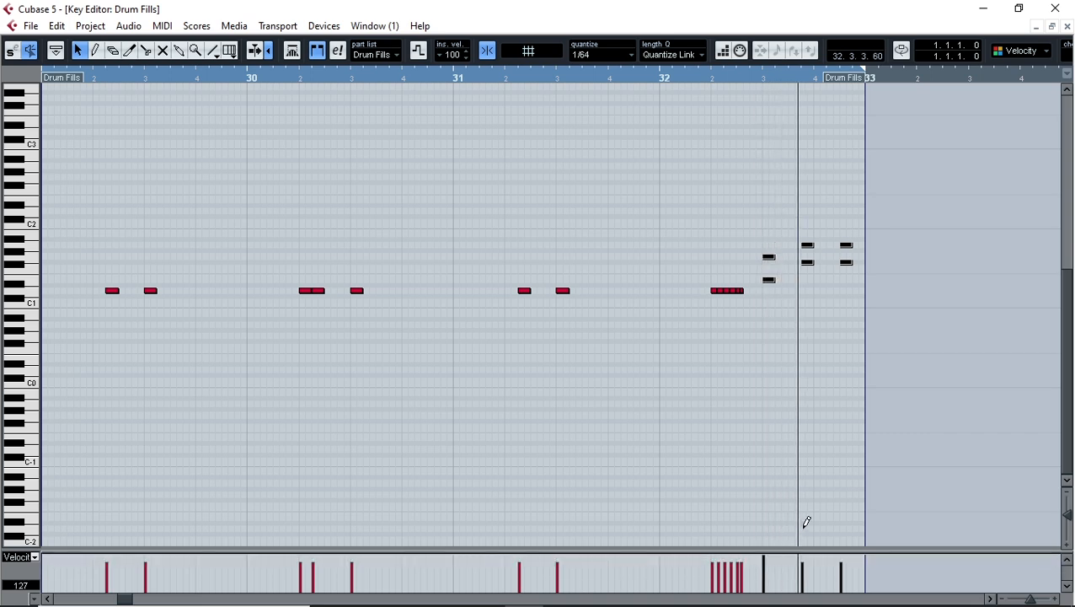
click(598, 78)
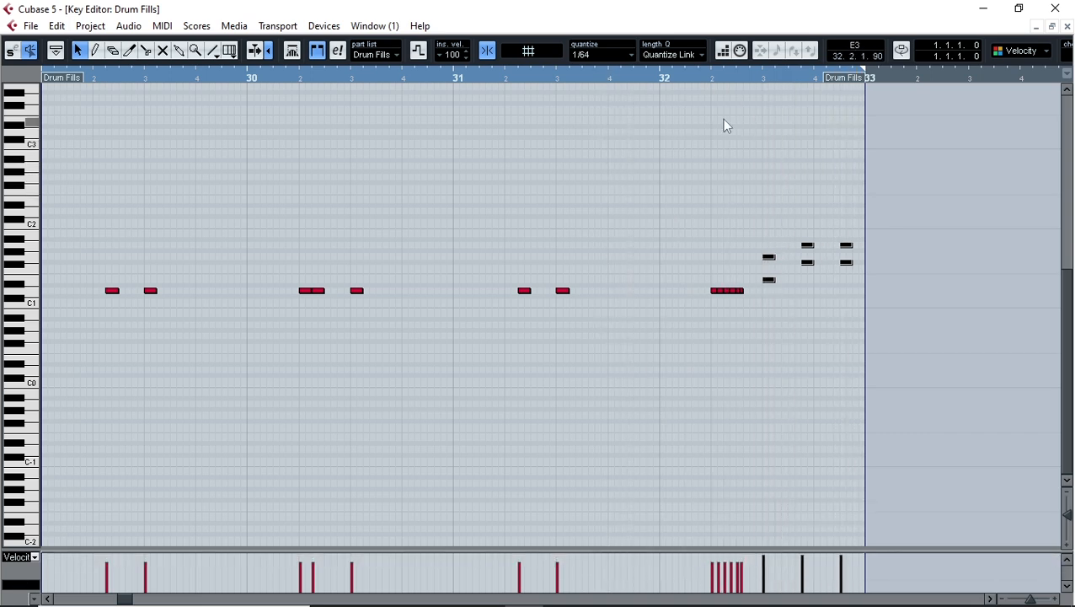
click(590, 54)
click(610, 143)
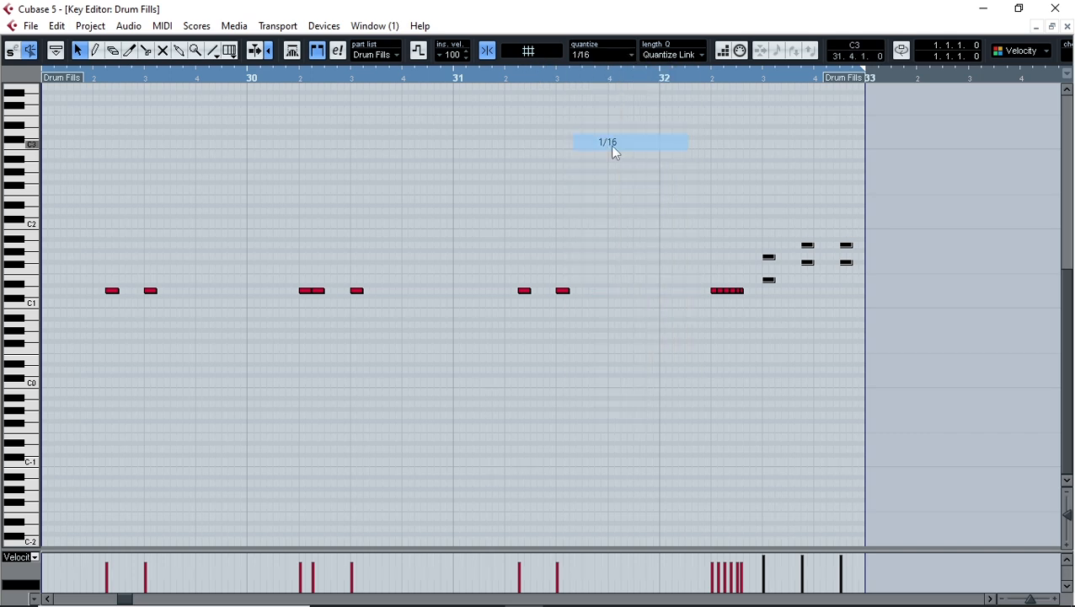
click(1066, 27)
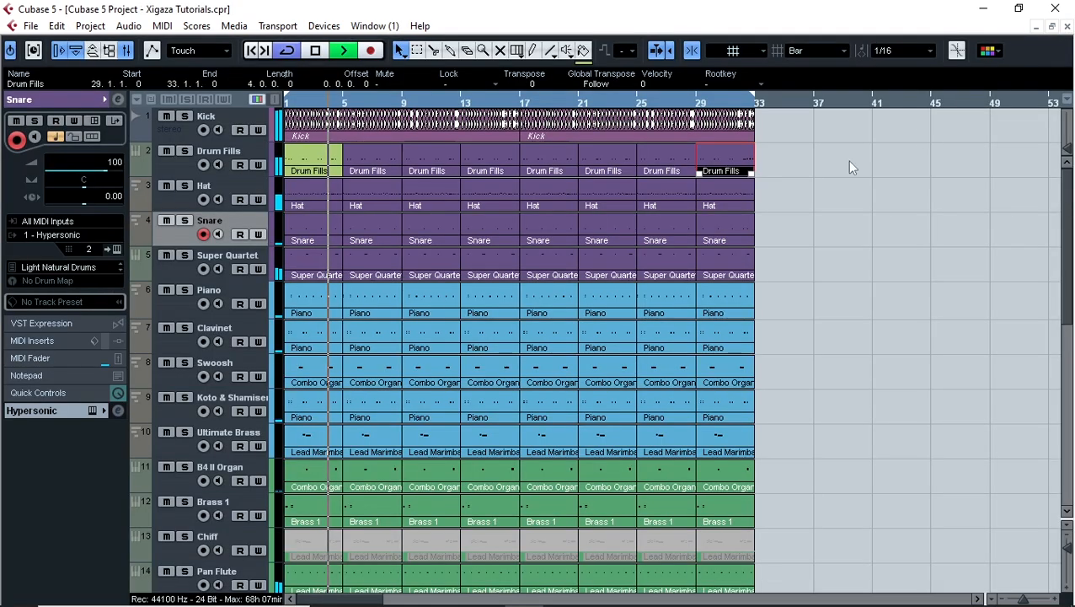
Mark the last Drum Fills part with Color 5.
click(988, 51)
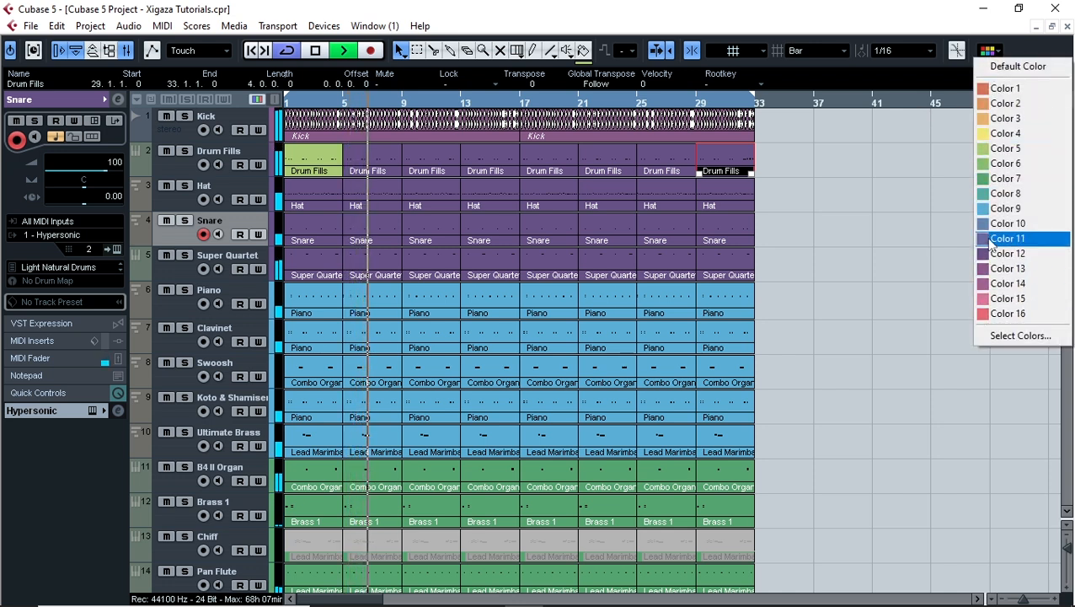
click(991, 153)
scroll(784, 247, down, 5)
scroll(792, 252, up, 5)
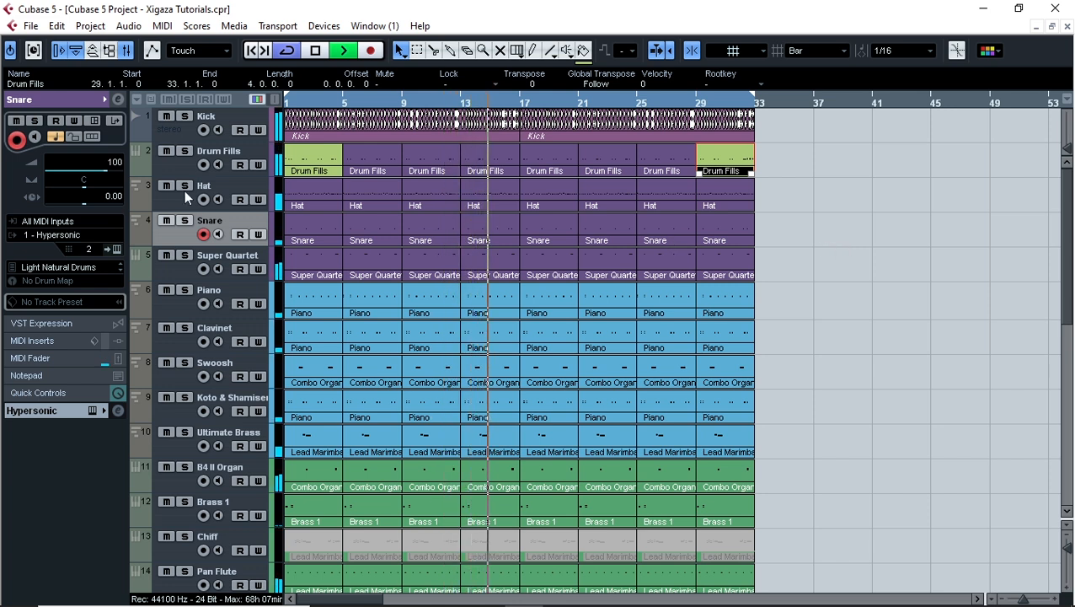
Show the Time Display in seconds and move its window clear of the arrangement's parts.
click(325, 26)
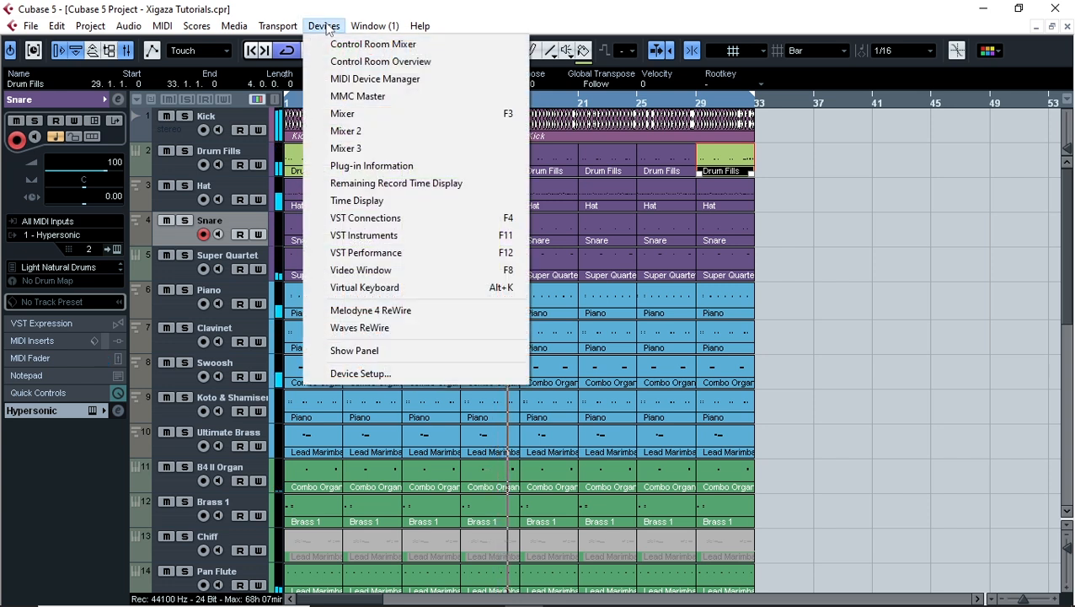
click(357, 200)
drag(392, 250, 945, 130)
right_click(882, 165)
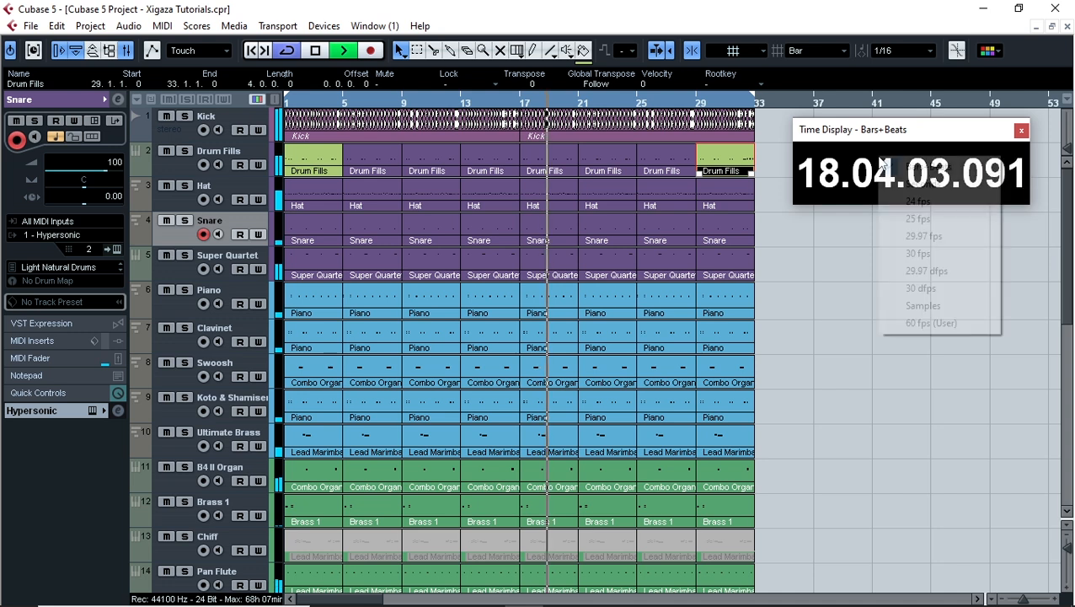
click(918, 183)
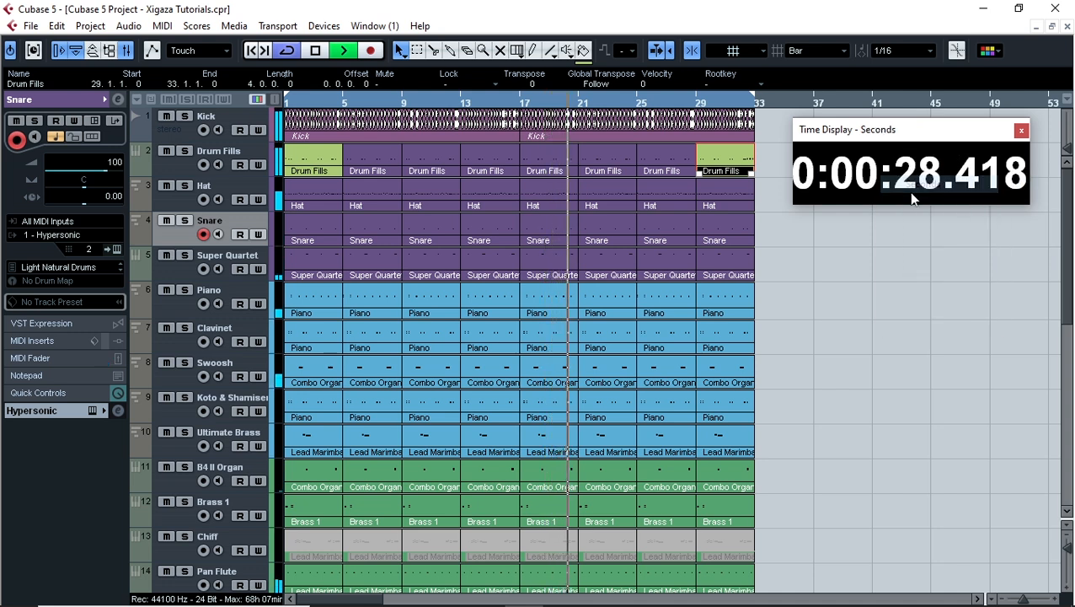
drag(943, 131, 969, 373)
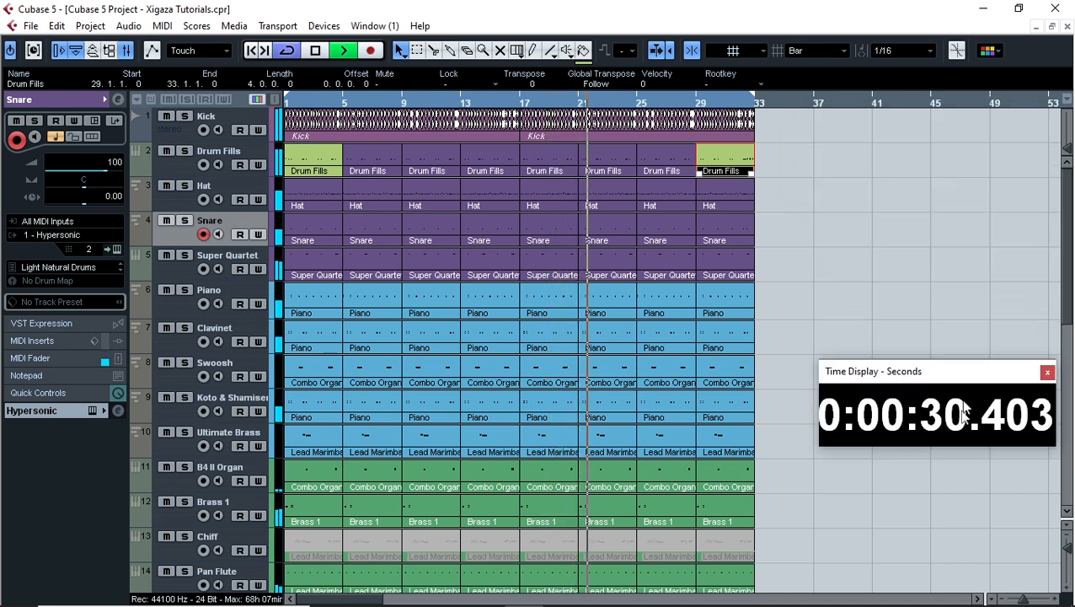
drag(964, 411, 964, 511)
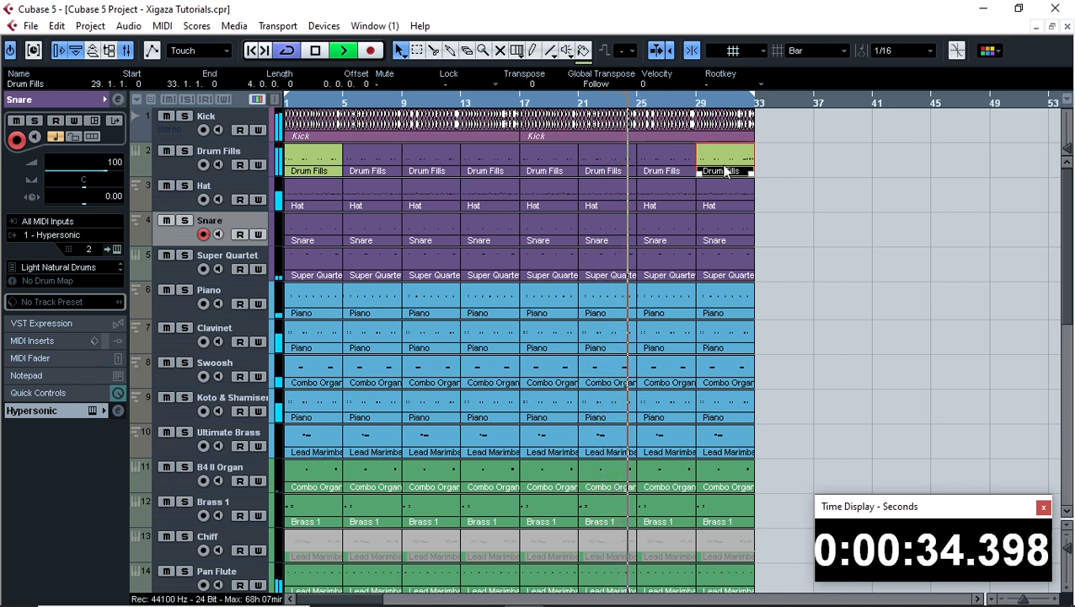
Duplicate every part of the 32-bar arrangement so it repeats from bar 33 to bar 65, and resume playback.
click(792, 190)
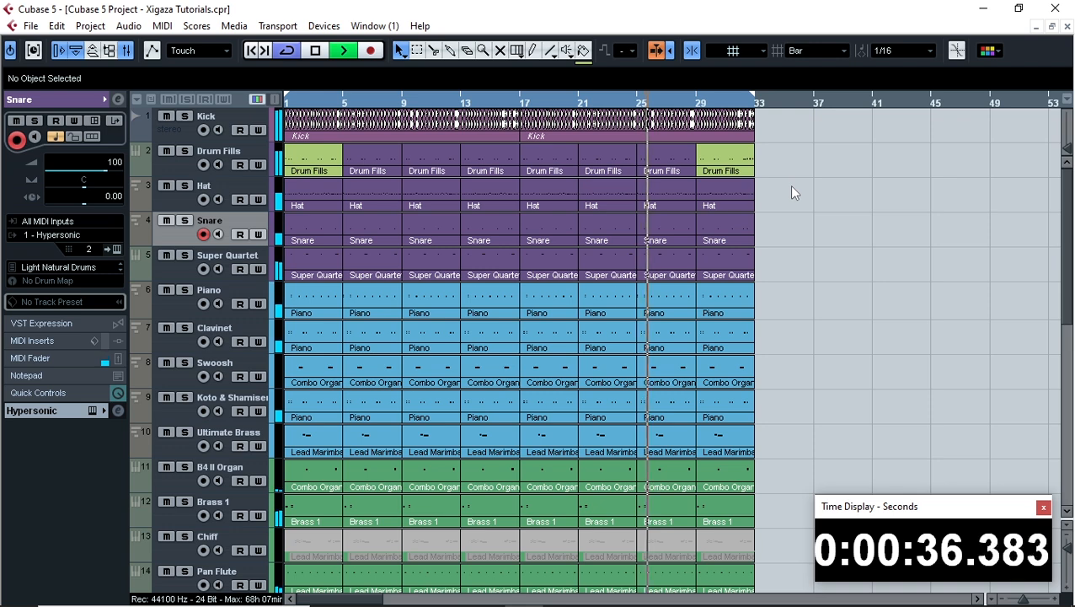
scroll(748, 234, down, 5)
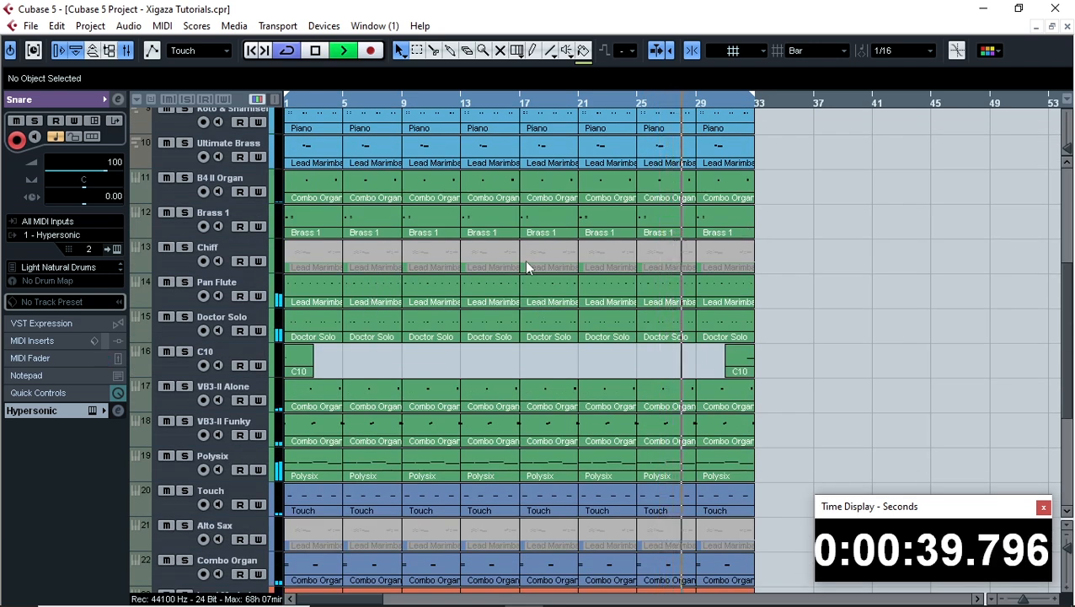
scroll(526, 267, up, 5)
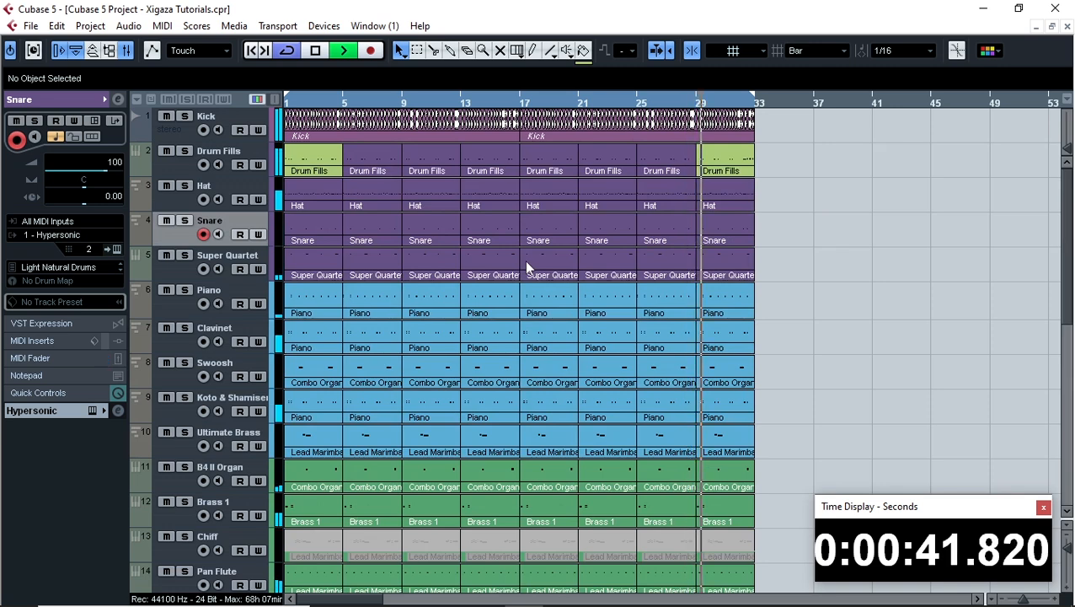
scroll(529, 267, down, 3)
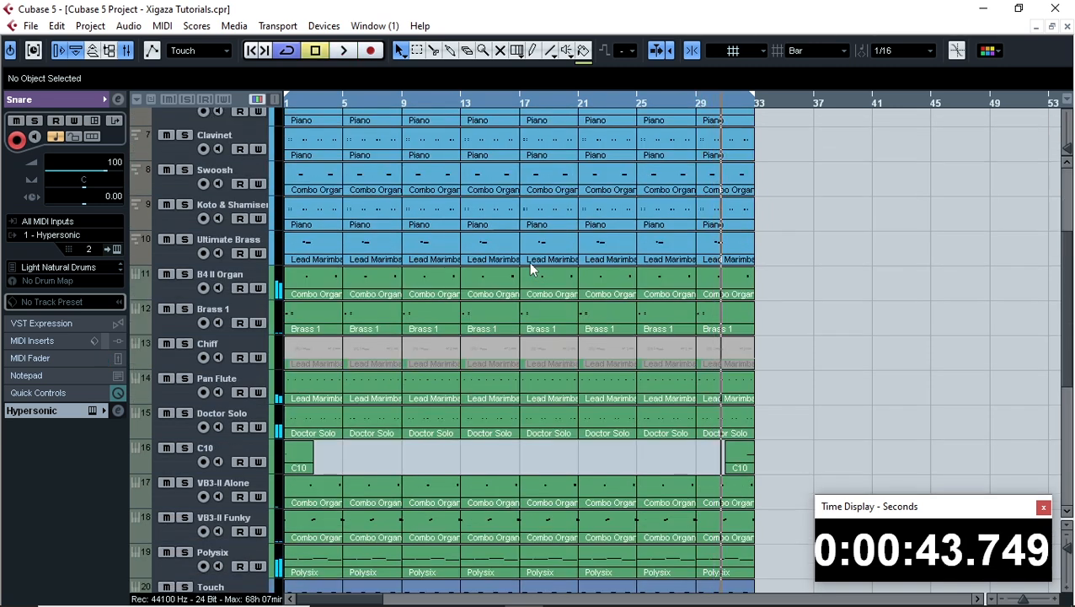
key(ctrl+a)
key(ctrl+d)
scroll(531, 268, right, 3)
key(space)
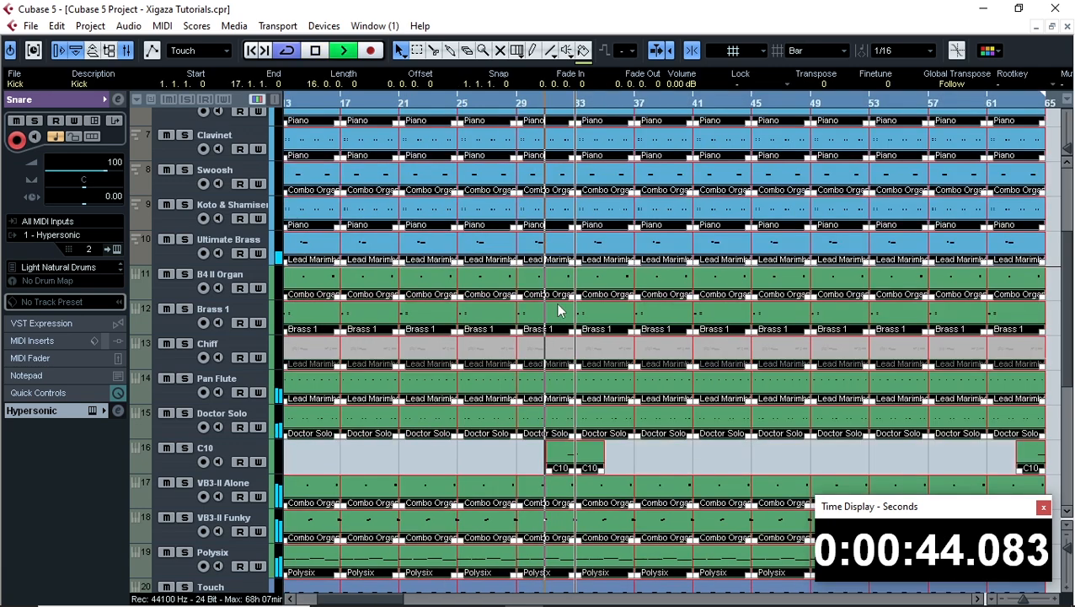
click(439, 445)
Delete the Chiff parts at bars 5, 13, 21 and 29 and all Chiff parts from bar 33 on.
scroll(473, 377, down, 5)
scroll(555, 365, up, 5)
scroll(647, 346, down, 3)
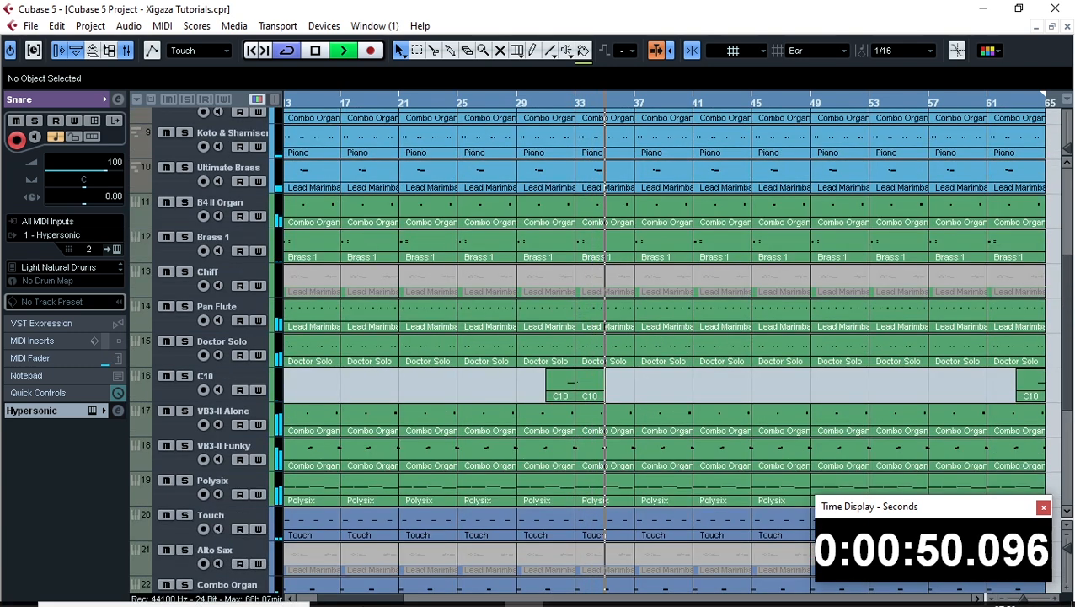
drag(362, 599, 319, 602)
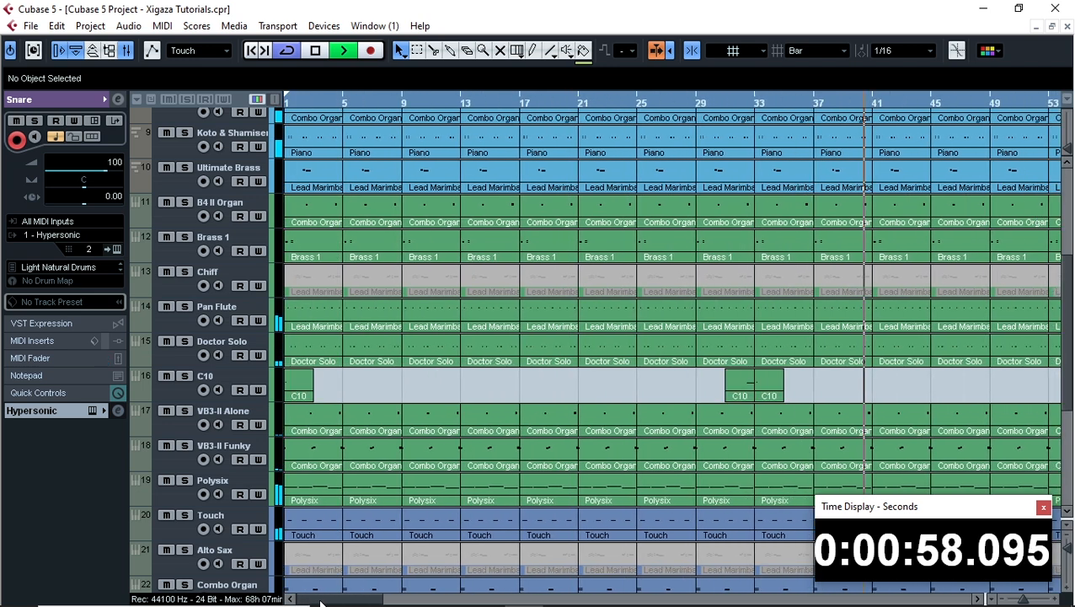
click(306, 291)
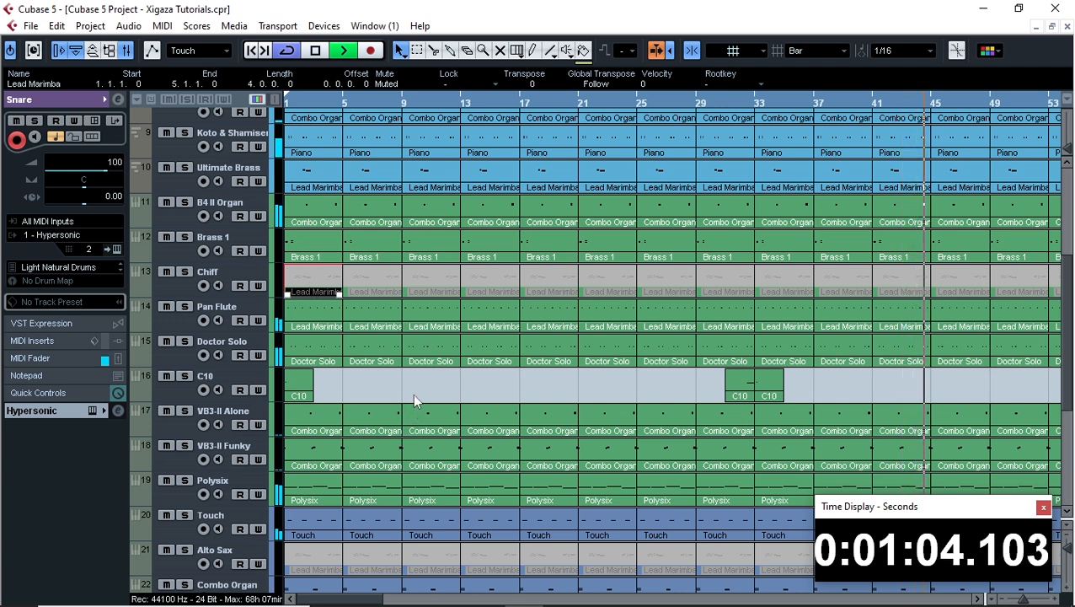
click(430, 292)
drag(430, 292, 1001, 287)
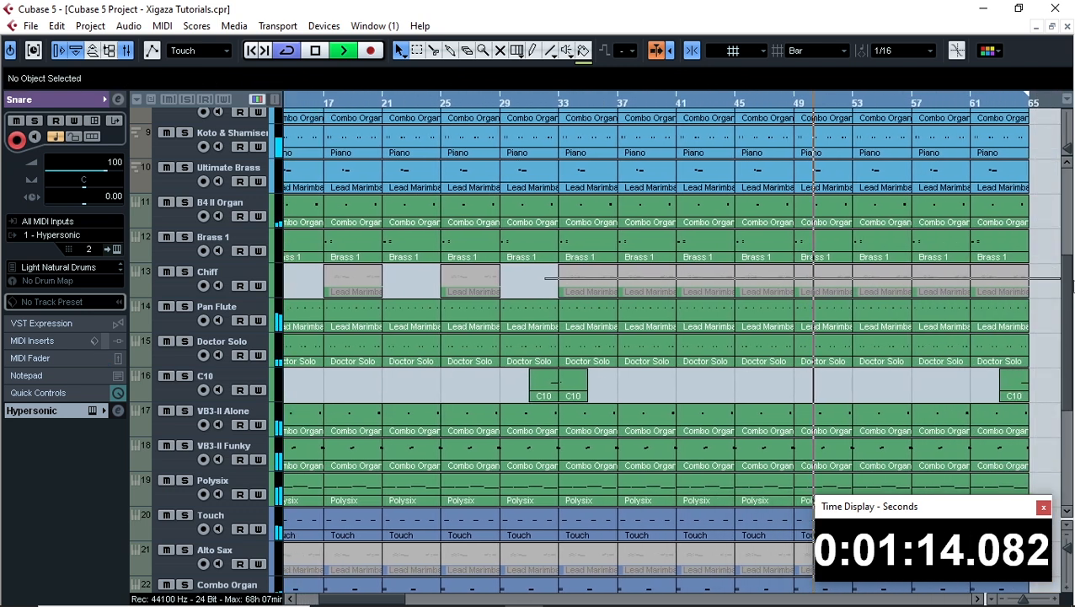
click(1001, 286)
Delete the Alto Sax part at bar 29.
scroll(600, 367, down, 5)
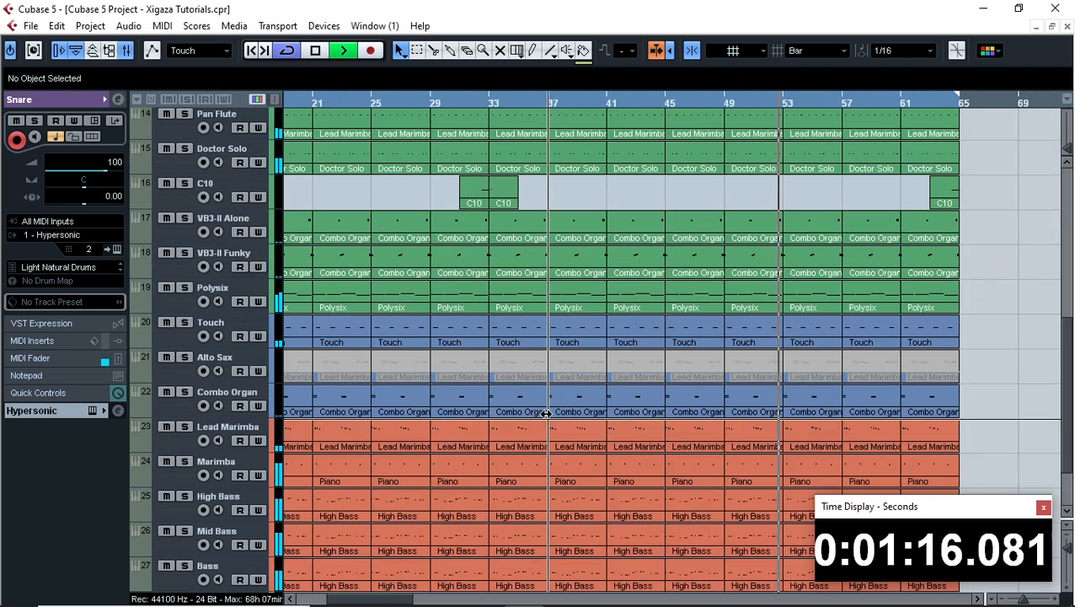
click(447, 373)
key(Delete)
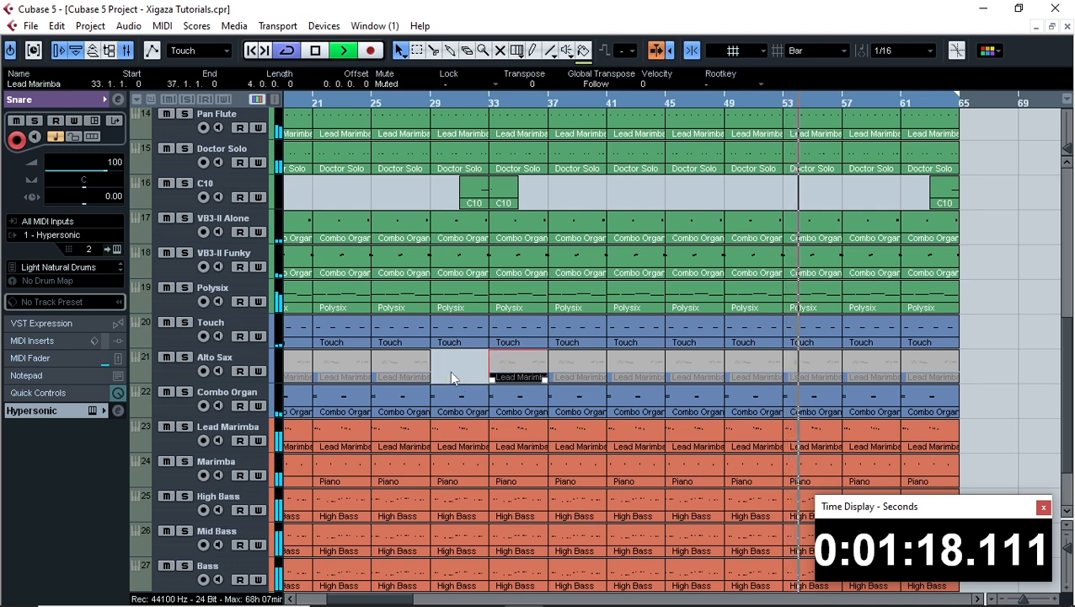
drag(1, 390, 7, 388)
key(Delete)
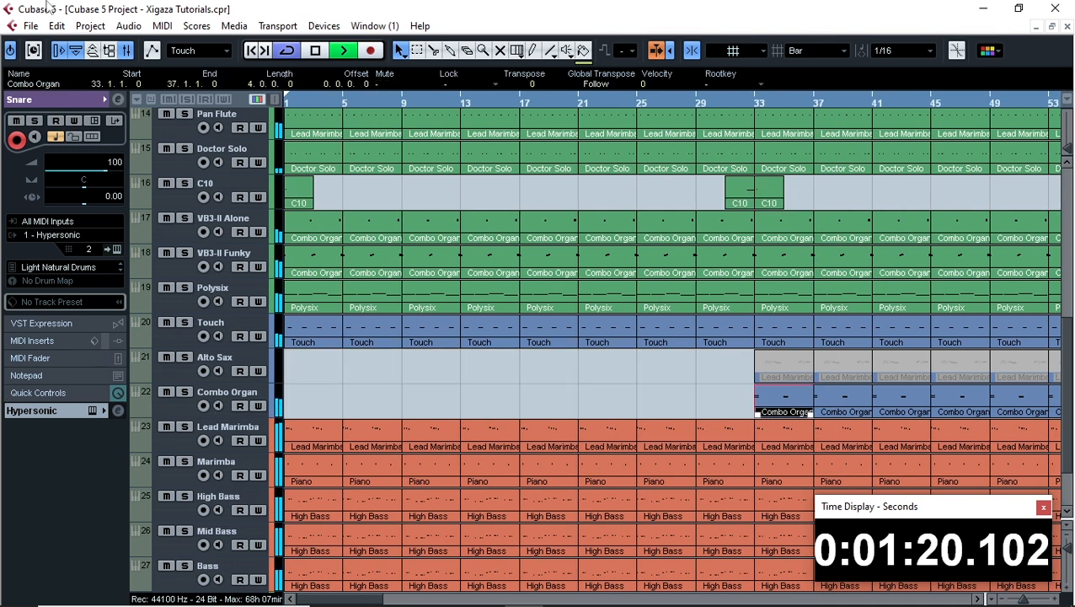
click(59, 28)
click(85, 40)
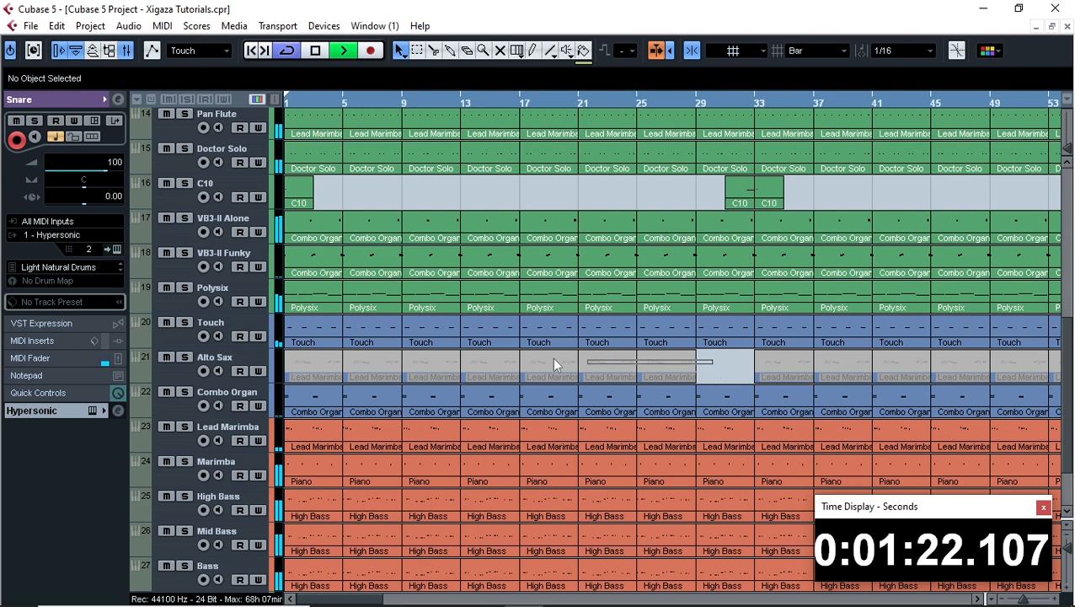
Delete the remaining Alto Sax parts from bar 1 to bar 29.
drag(266, 355, 266, 358)
key(Delete)
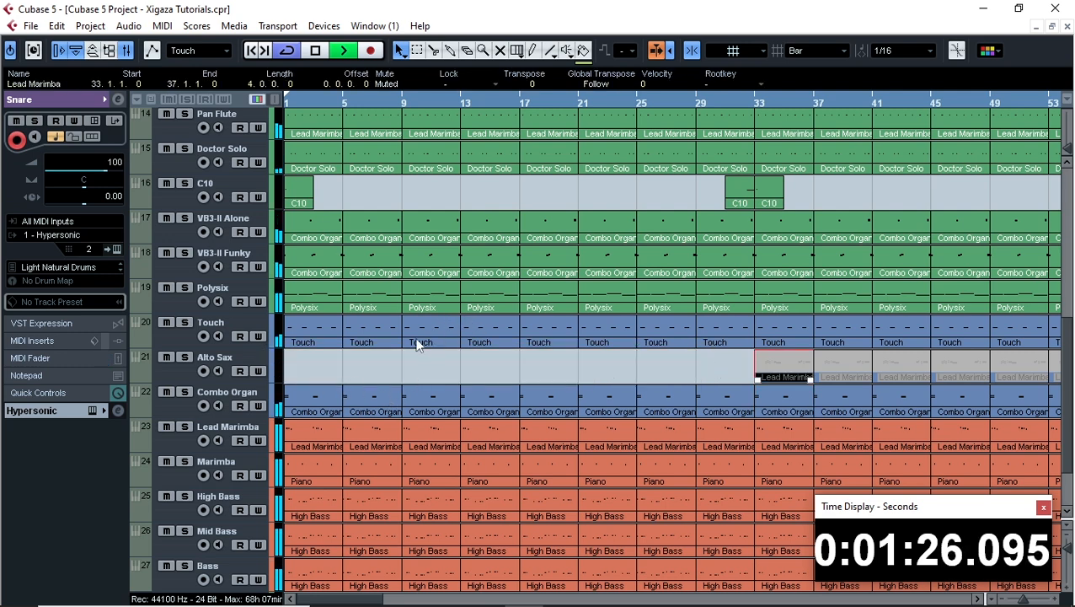
Delete the Ultimate Brass parts at bars 1, 9, 17 and 25 and all of its parts from bar 33 on.
scroll(417, 345, up, 3)
scroll(417, 345, up, 3)
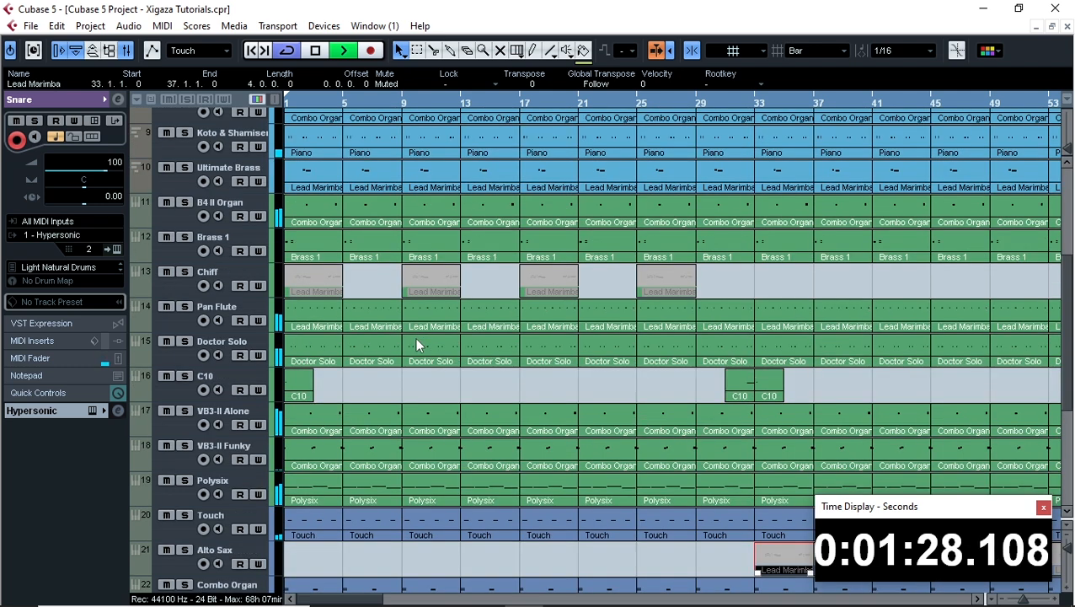
click(331, 184)
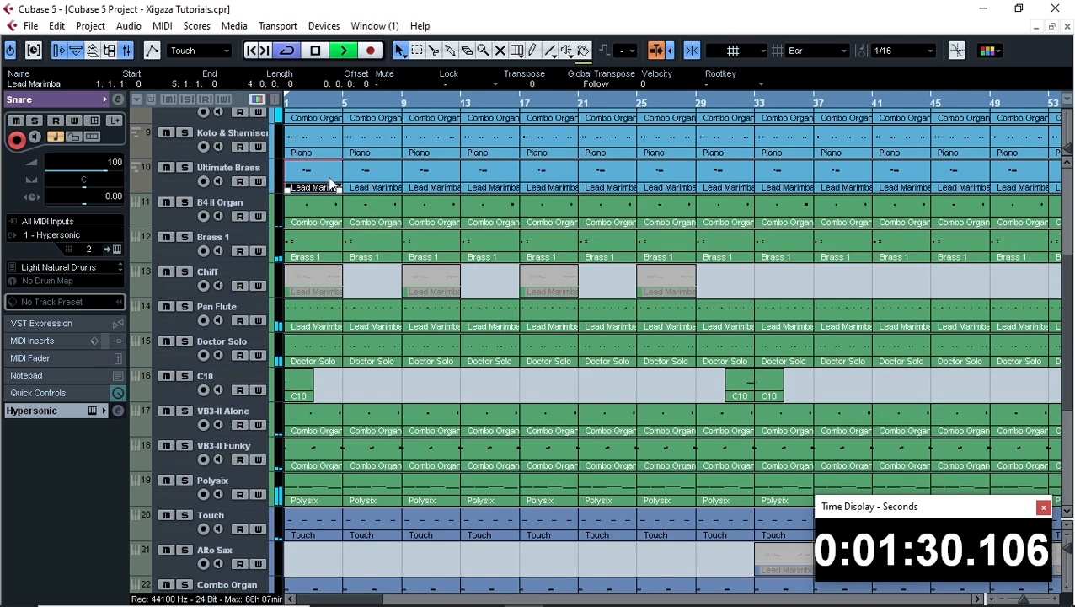
drag(346, 183, 716, 173)
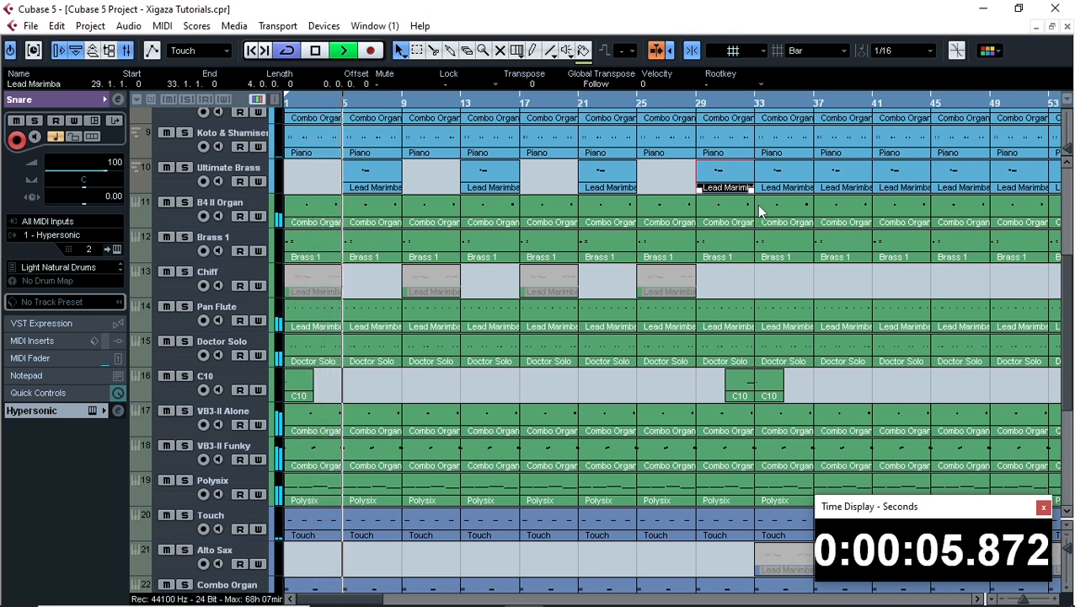
click(779, 181)
key(Delete)
drag(776, 175, 986, 175)
key(Delete)
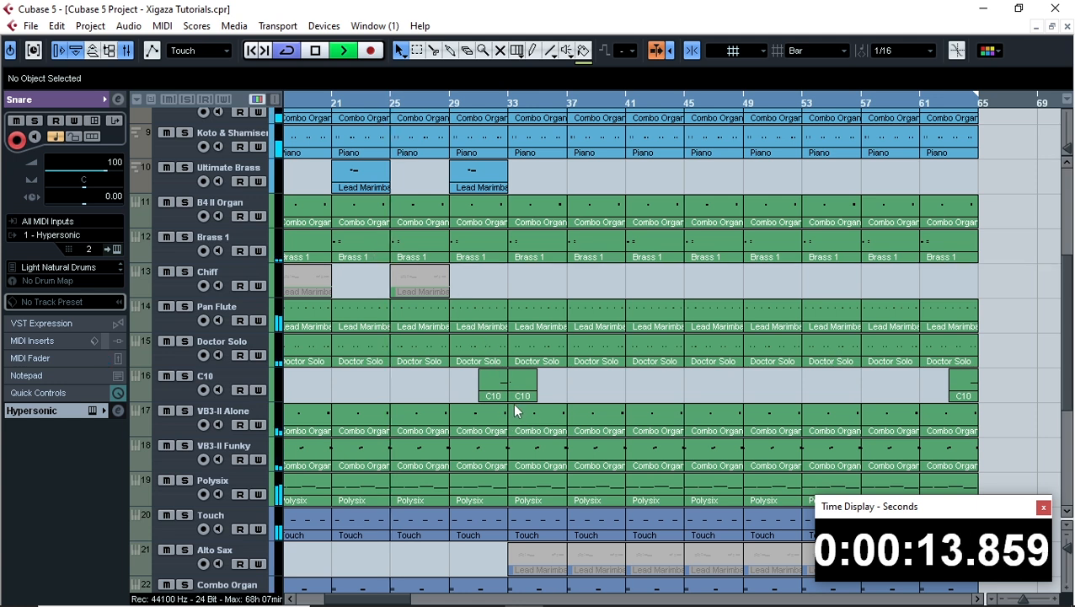
key(super)
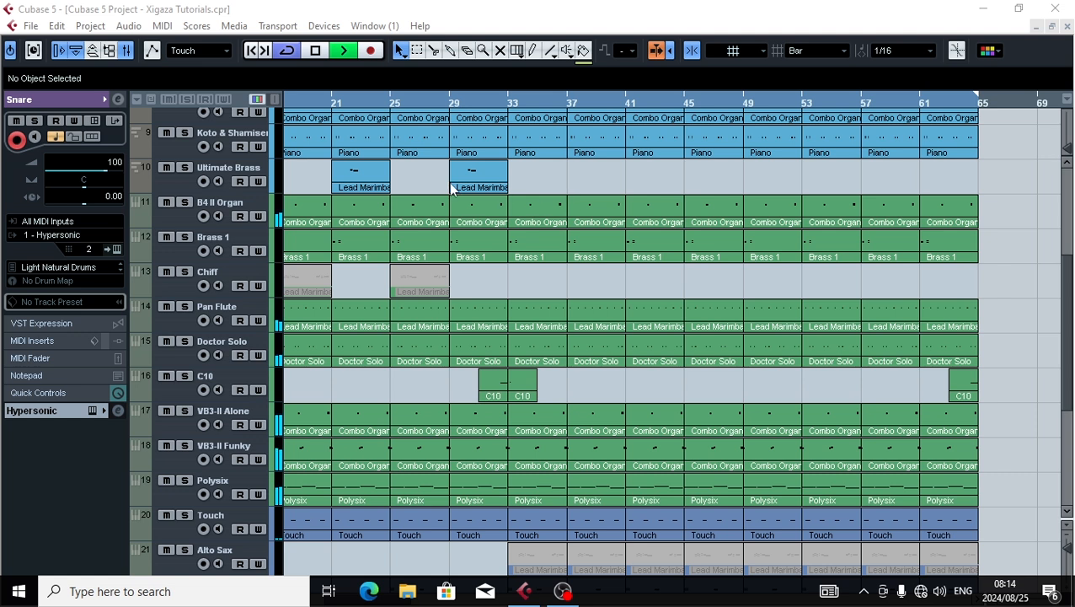
click(716, 26)
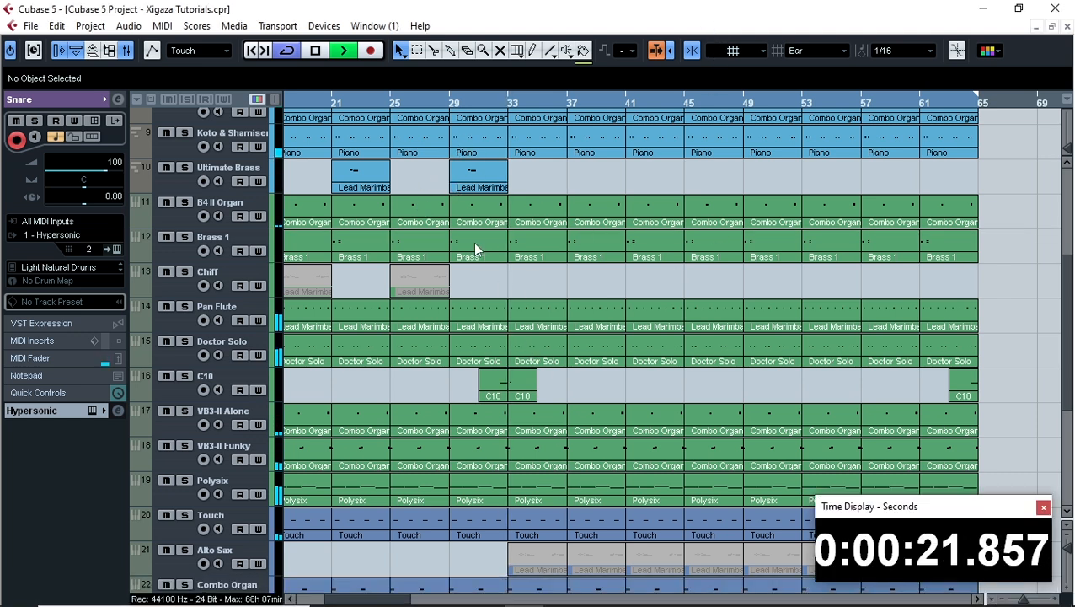
Unmute the four Chiff parts at bars 1, 9, 17 and 25 with the Mute tool.
drag(373, 599, 329, 601)
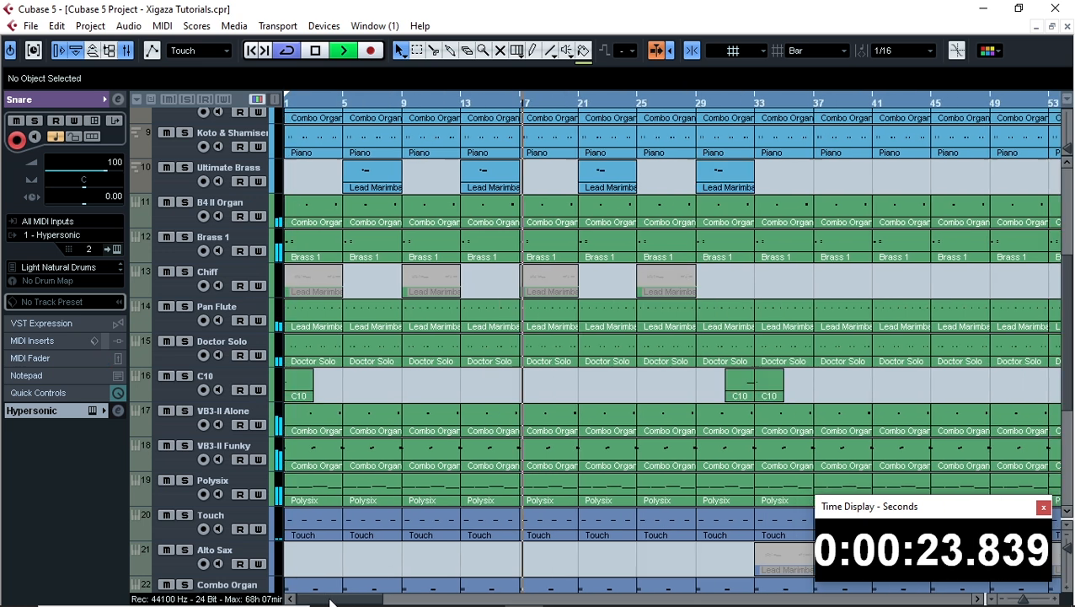
drag(342, 289, 340, 290)
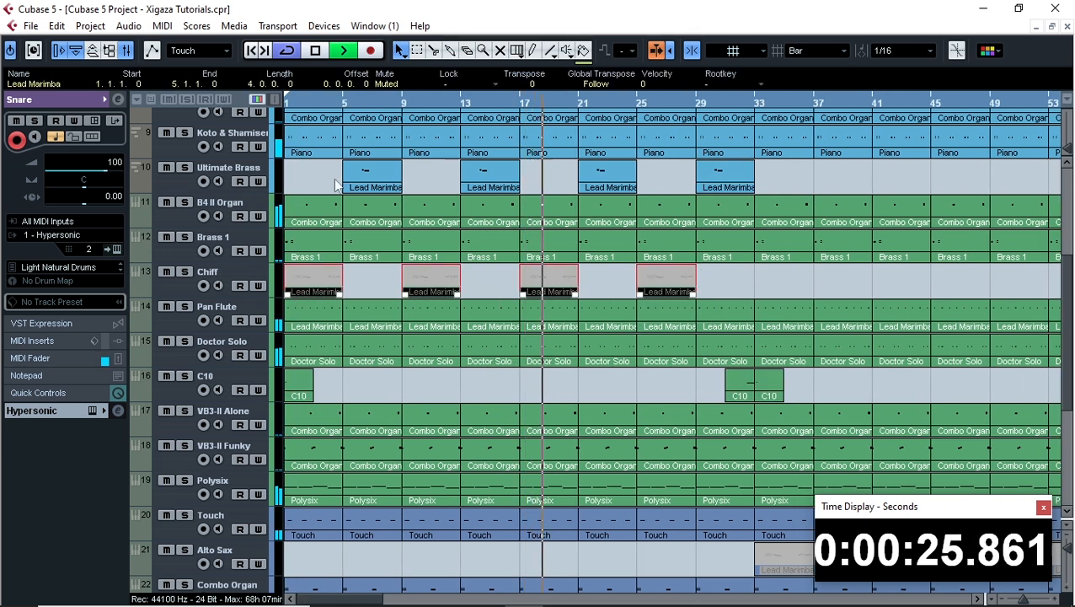
key(7)
click(674, 278)
drag(590, 280, 329, 312)
Unmute all Alto Sax parts from bar 33 to bar 65.
scroll(714, 279, down, 5)
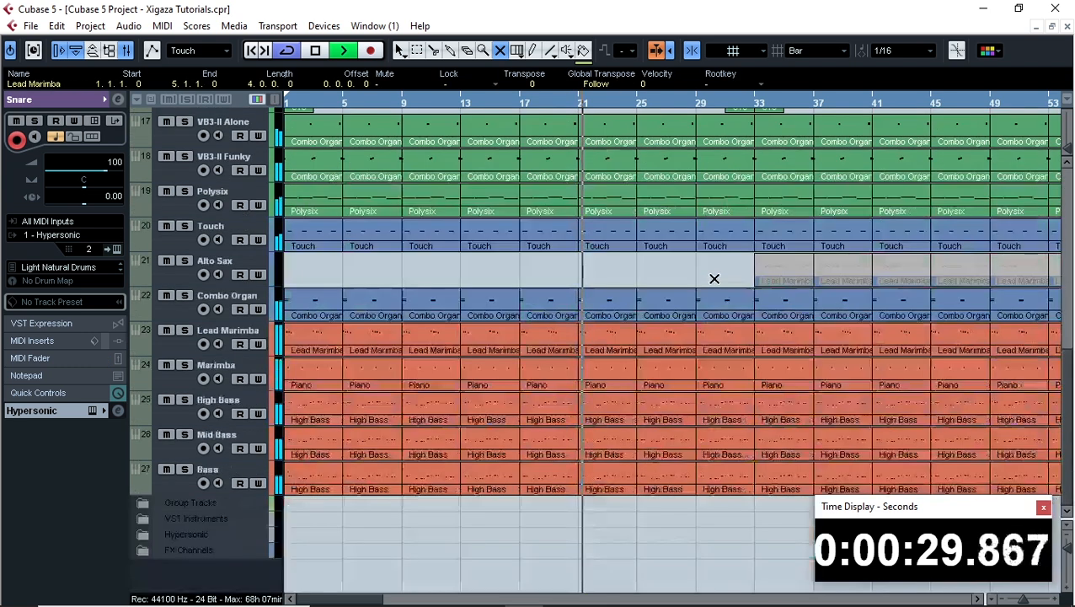
drag(746, 270, 1020, 269)
Return from the Mute tool to the Object Selection tool.
scroll(1019, 269, up, 5)
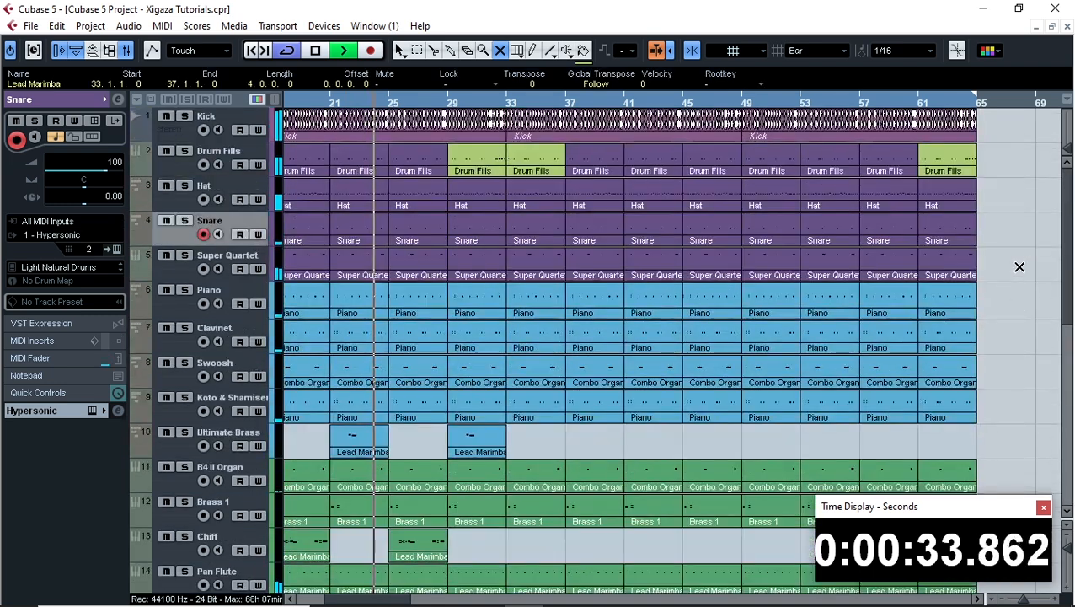
scroll(1020, 269, down, 5)
key(3)
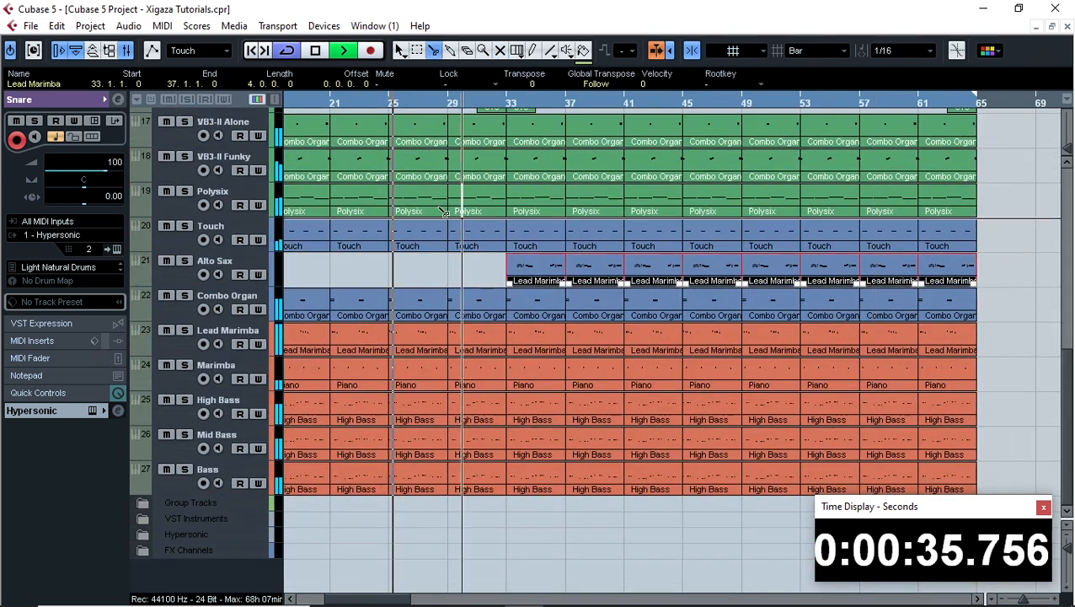
click(401, 51)
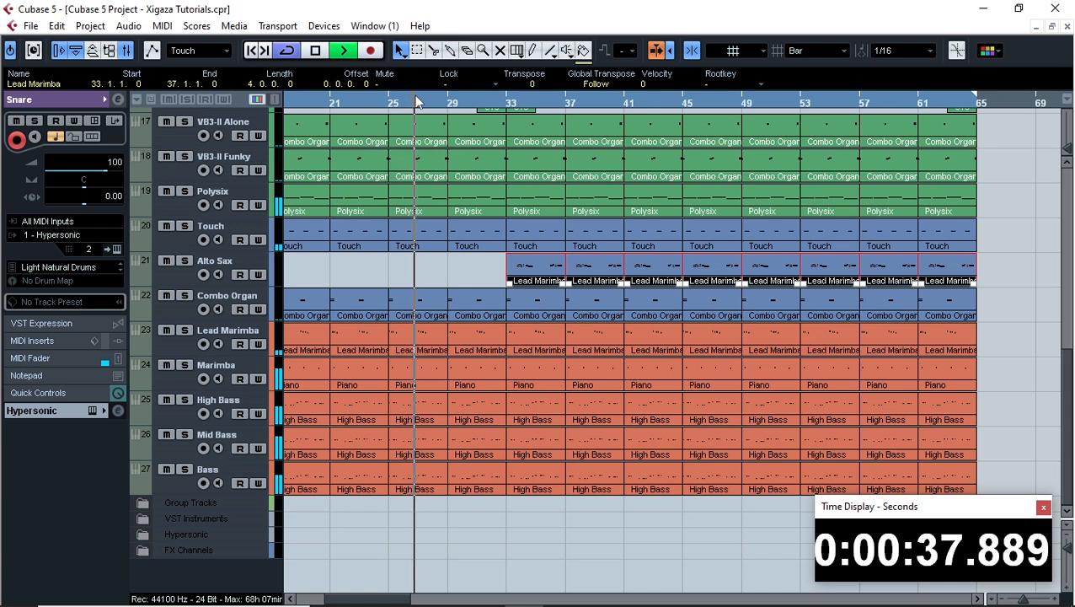
click(401, 51)
click(408, 71)
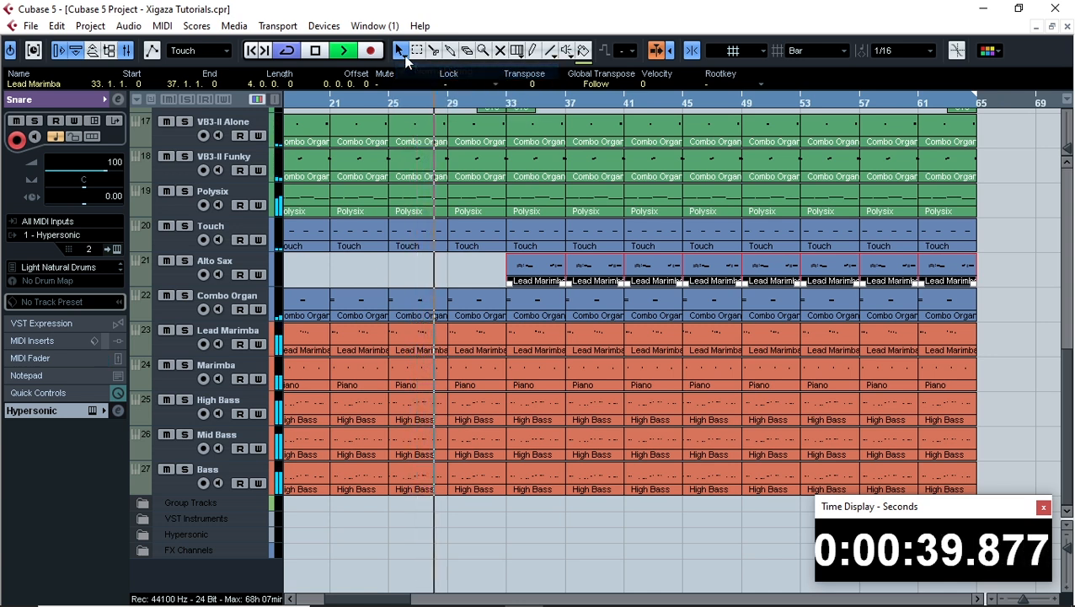
click(405, 55)
click(406, 58)
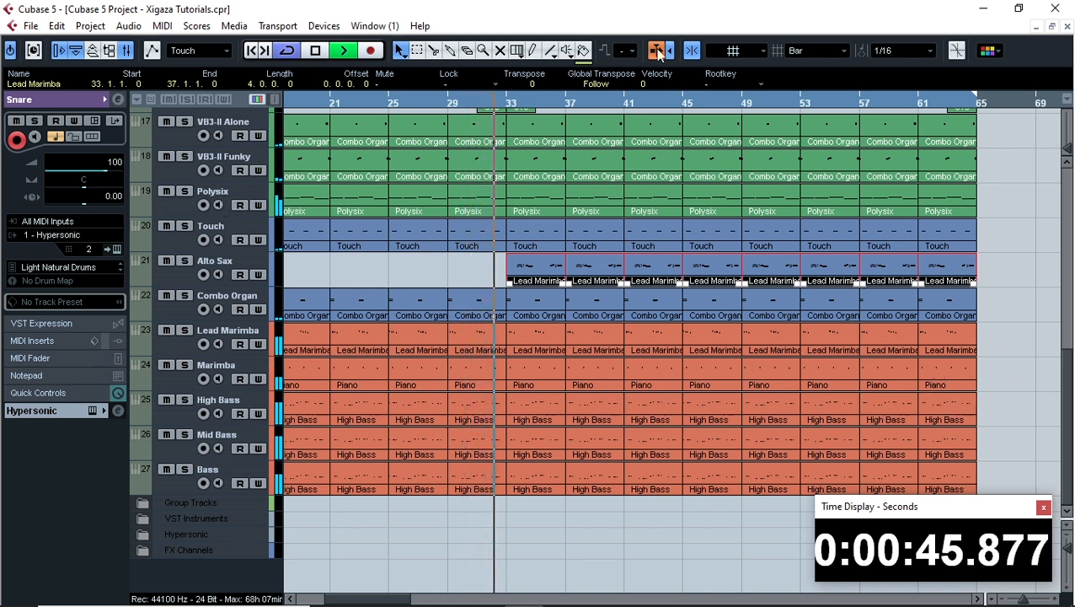
click(127, 52)
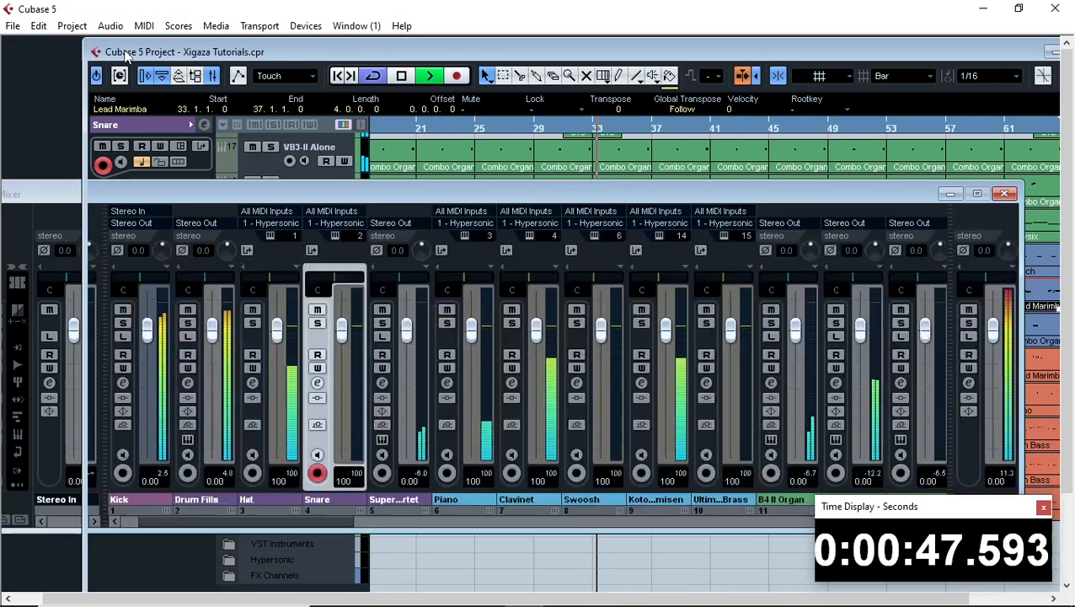
click(134, 52)
double_click(137, 53)
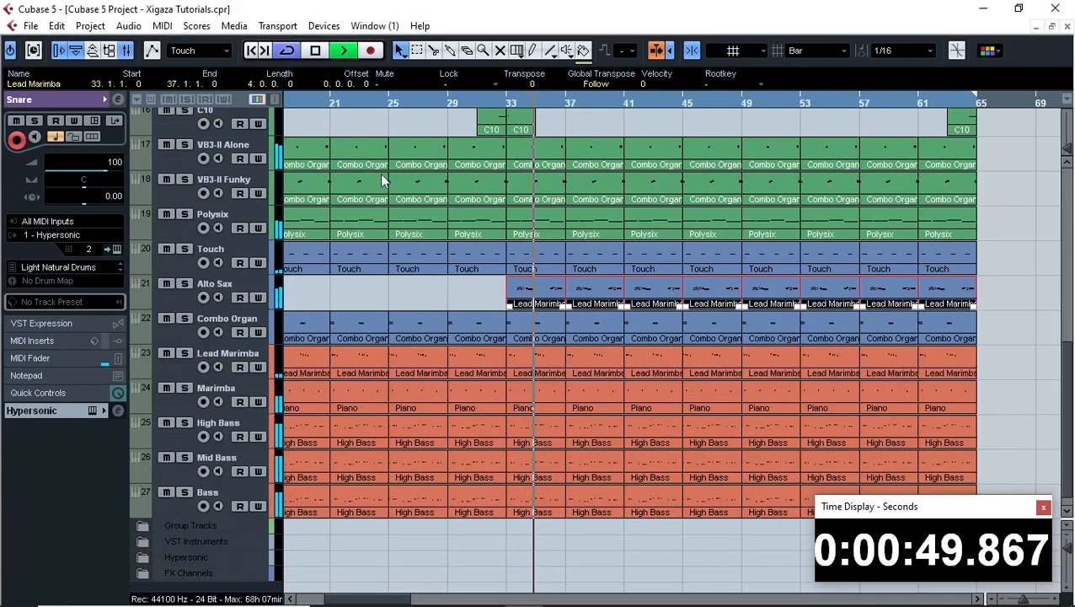
Set the Ultimate Brass channel's volume to 80 in the Mixer.
click(127, 52)
click(425, 196)
drag(425, 195, 431, 115)
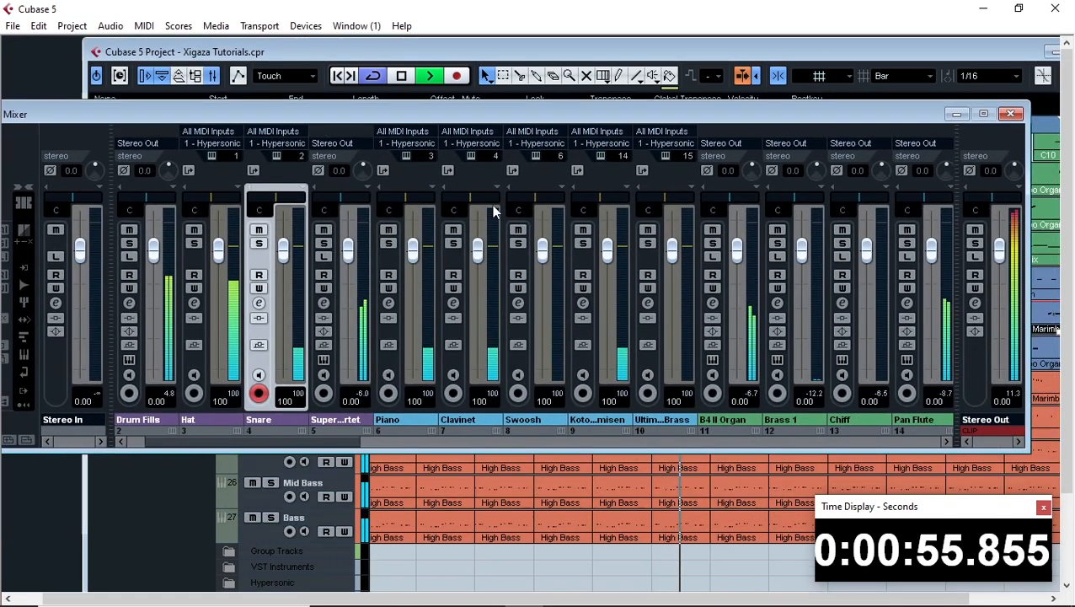
click(283, 155)
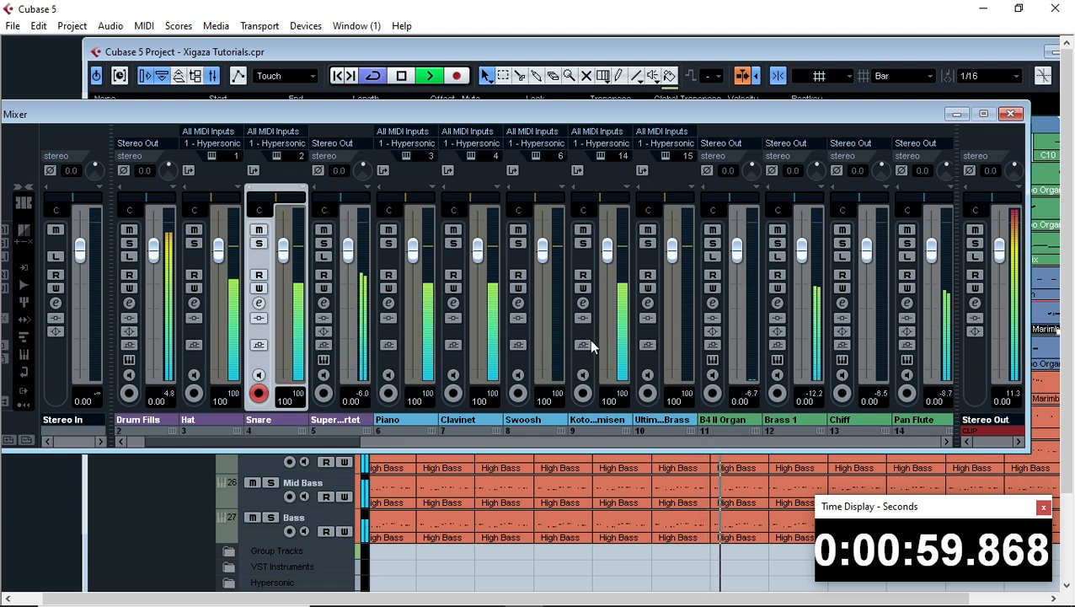
drag(293, 442, 384, 440)
drag(315, 251, 320, 279)
click(316, 402)
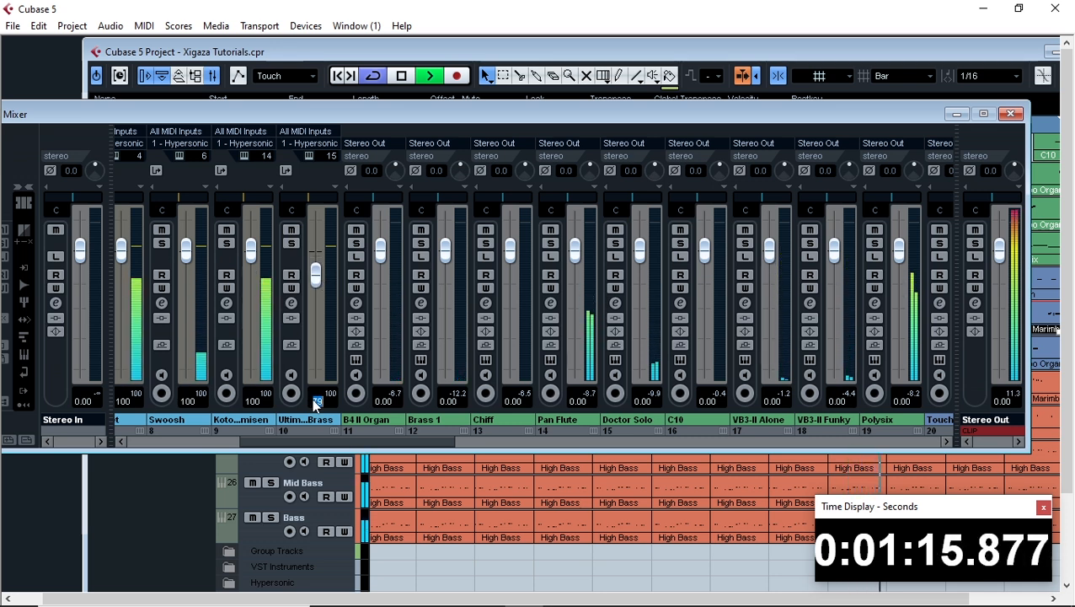
text(80)
key(Return)
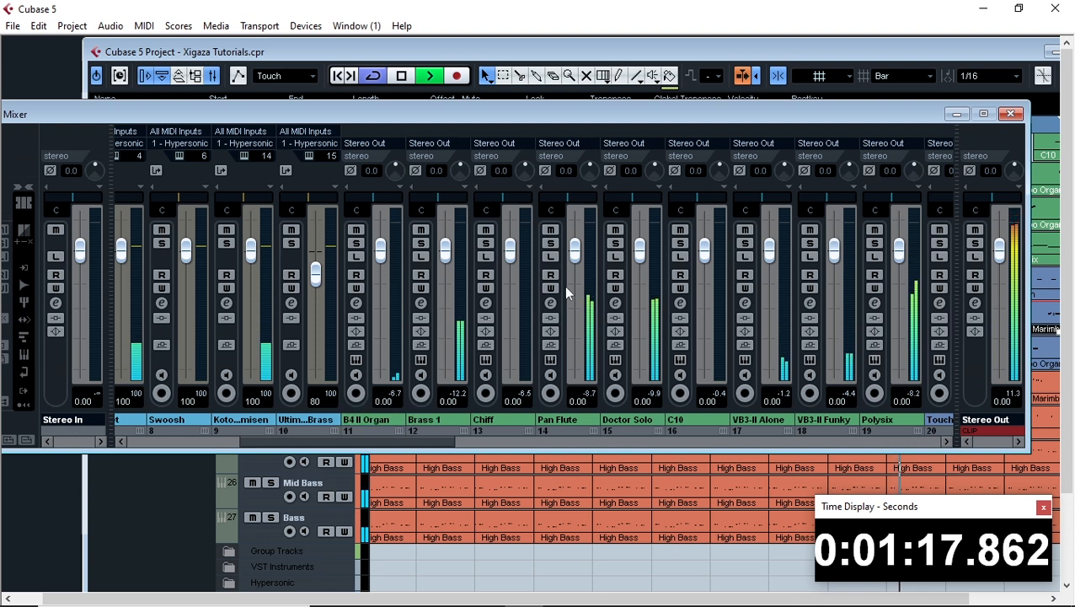
Close the Mixer and maximise the project window.
click(1009, 115)
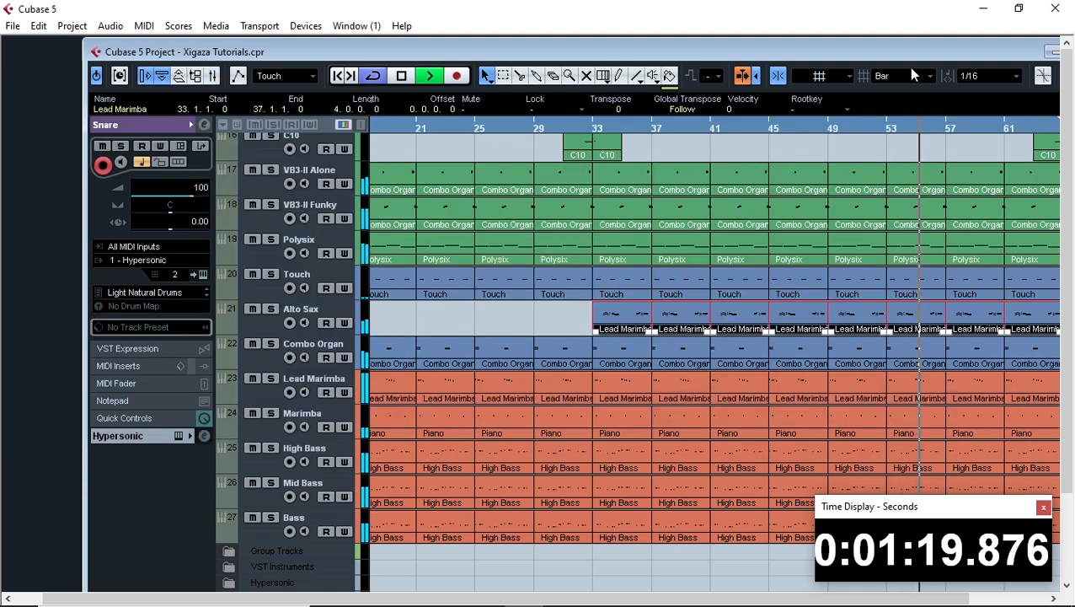
double_click(905, 55)
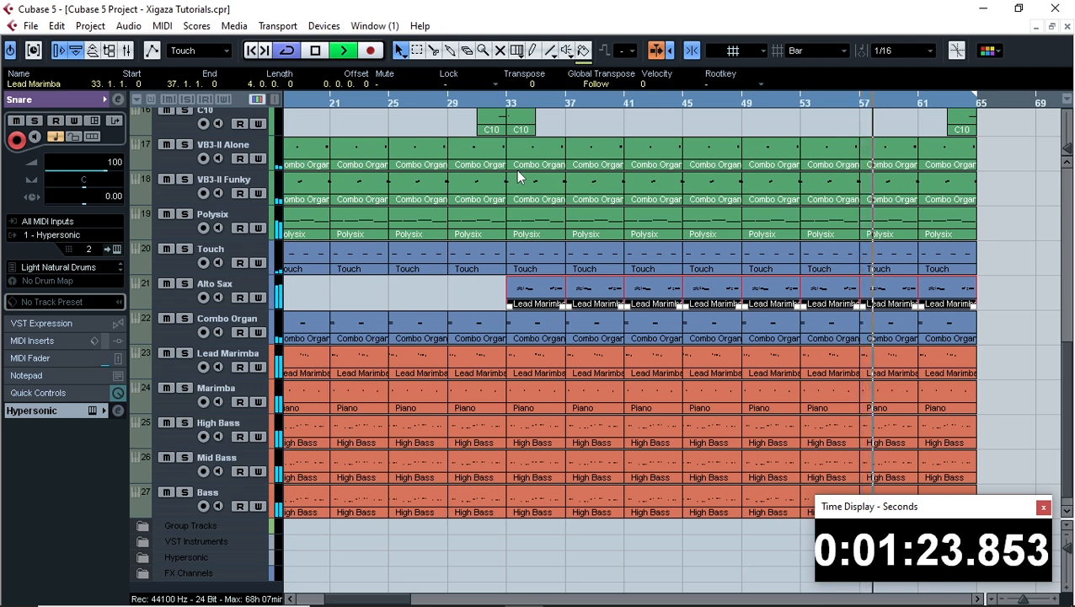
key(F3)
key(F3)
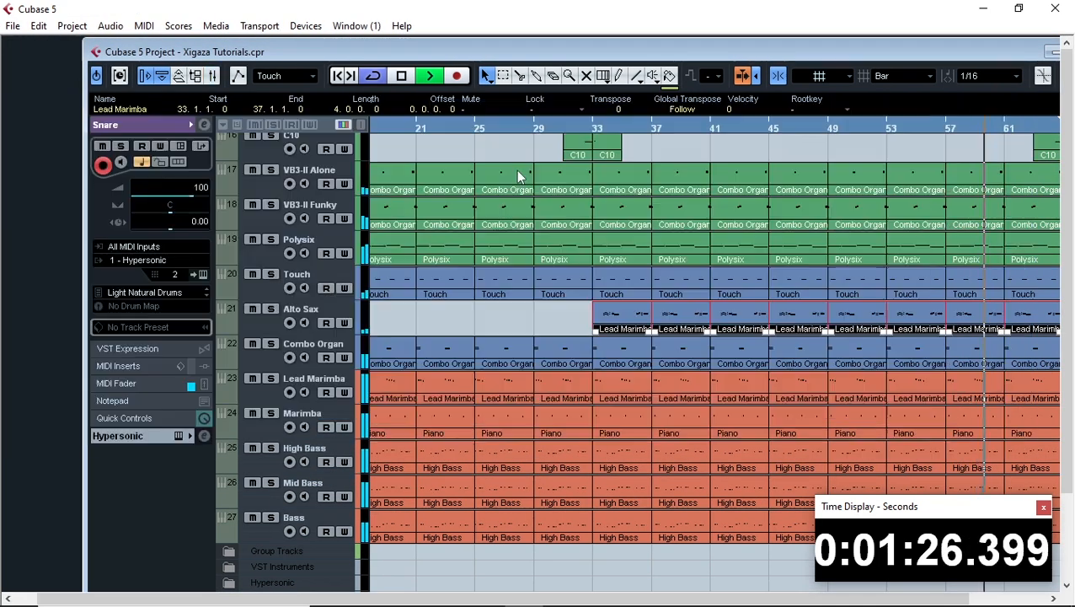
double_click(626, 55)
Play the arrangement from about bar 26 and examine all the tracks from Kick down to Bass.
scroll(579, 209, up, 10)
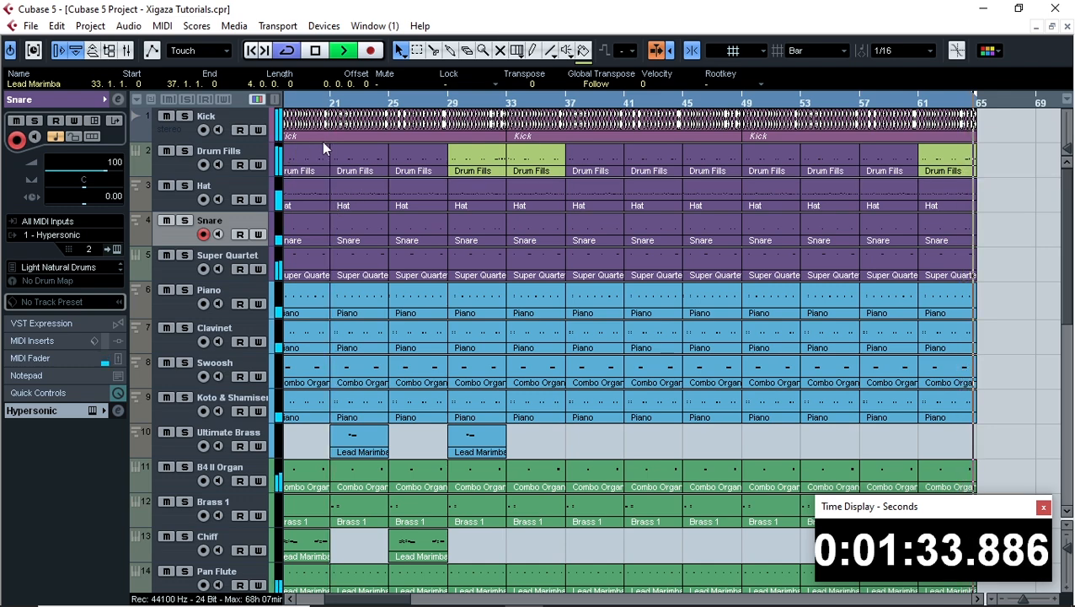
scroll(400, 183, down, 10)
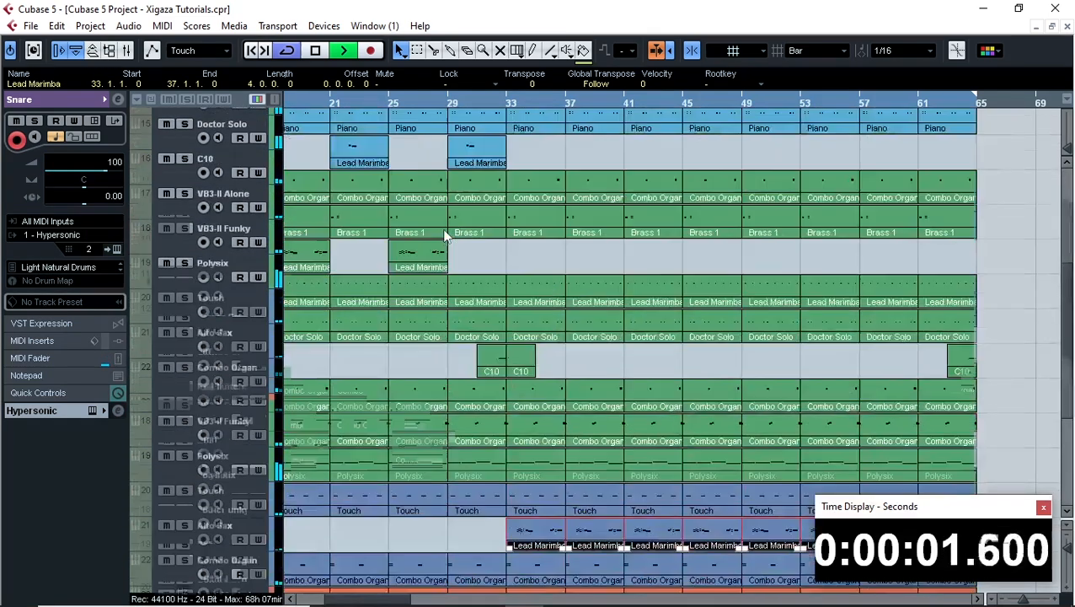
scroll(446, 236, down, 3)
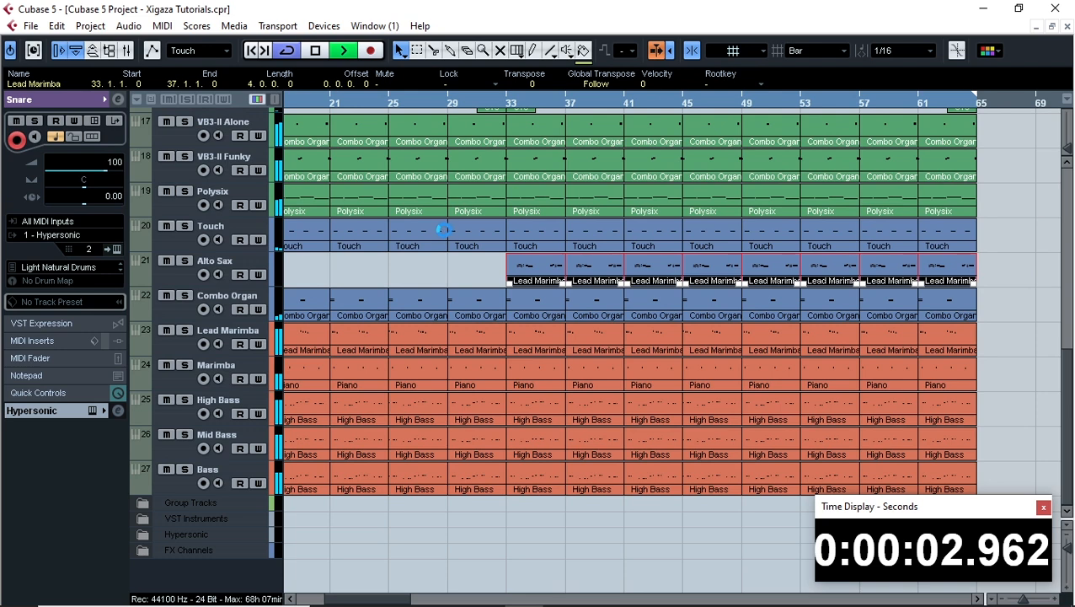
scroll(450, 236, up, 12)
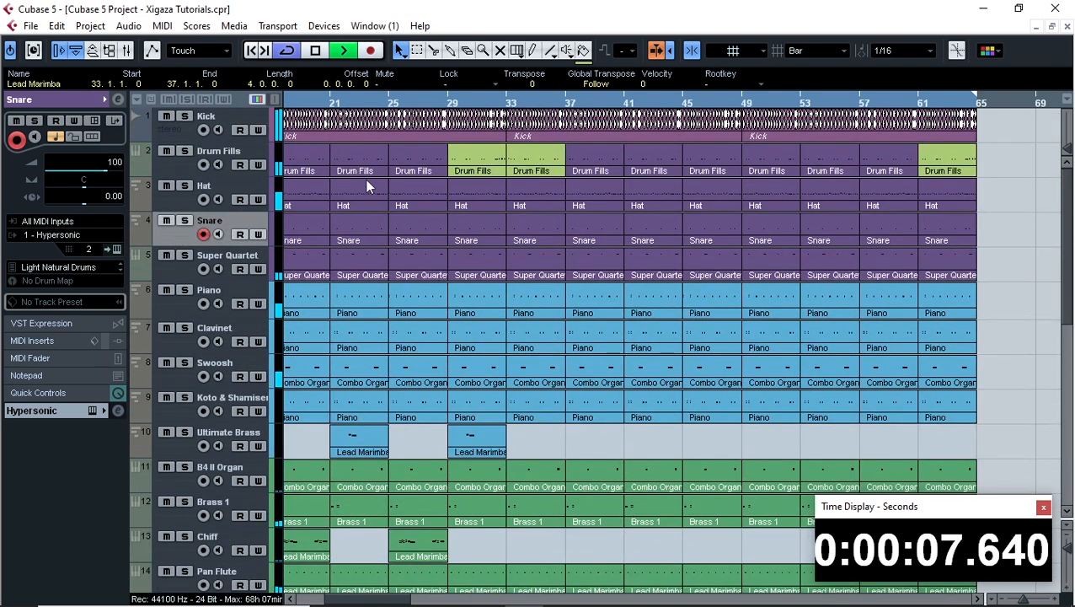
click(403, 102)
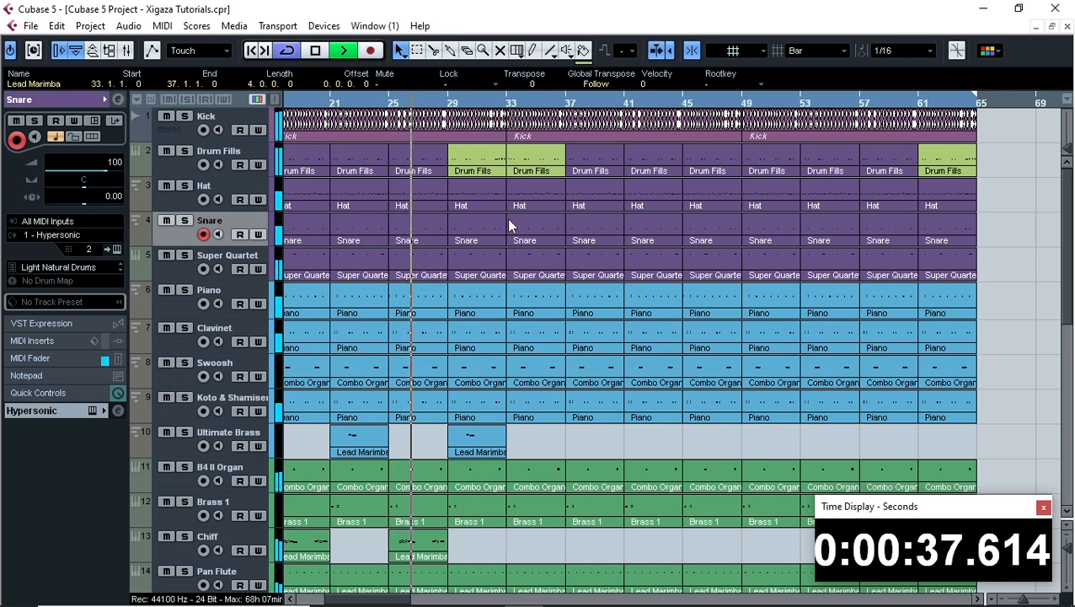
scroll(508, 224, down, 9)
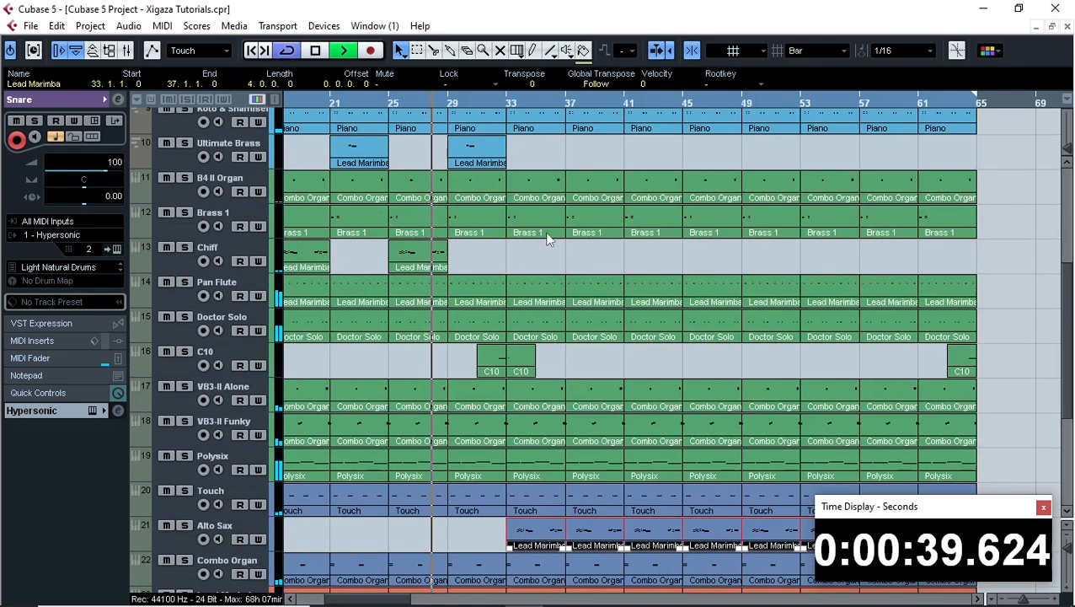
scroll(556, 240, down, 5)
scroll(578, 248, up, 14)
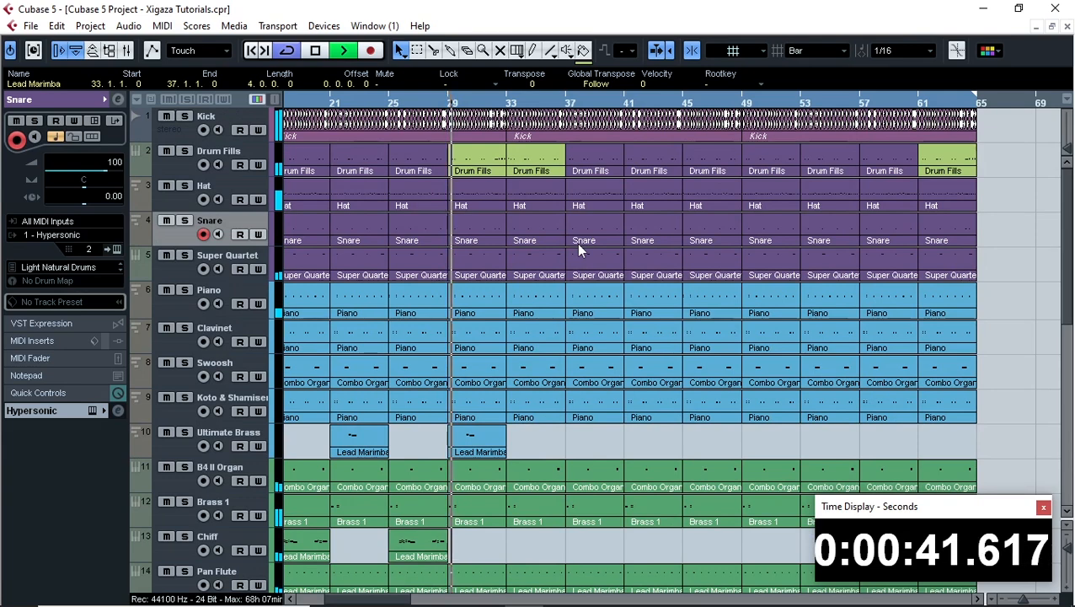
scroll(578, 244, down, 14)
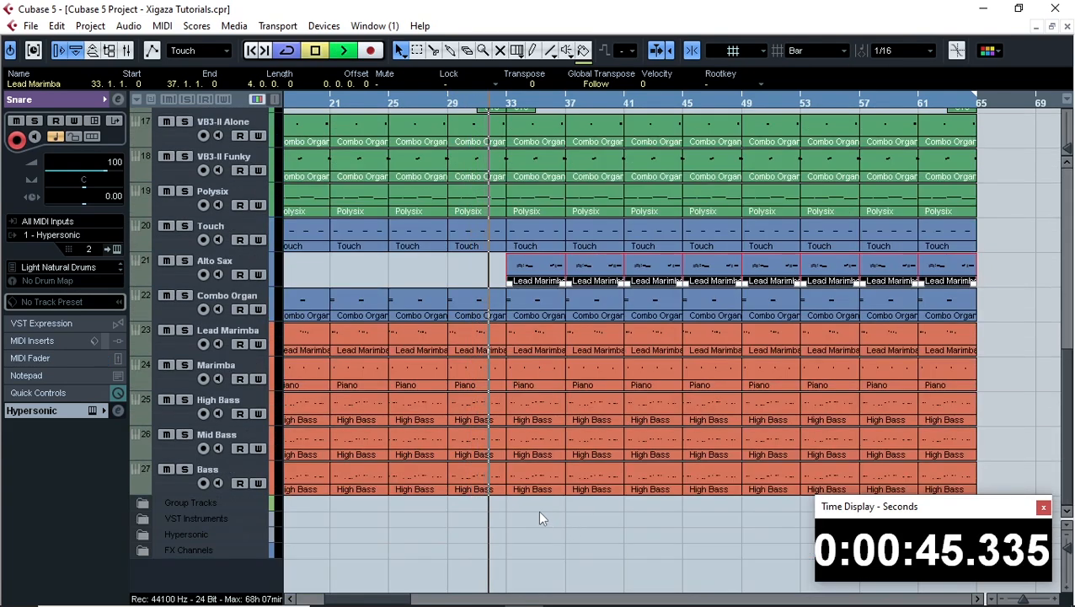
Delete the High Bass, Mid Bass and Bass parts between bars 33 and 41.
drag(533, 503, 607, 478)
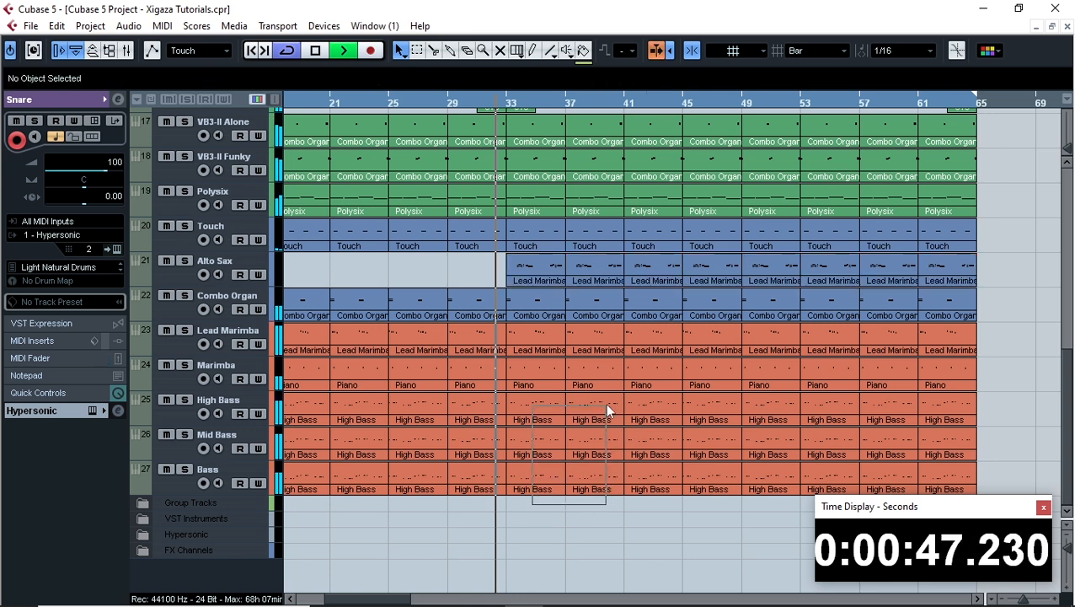
drag(608, 409, 605, 403)
key(Delete)
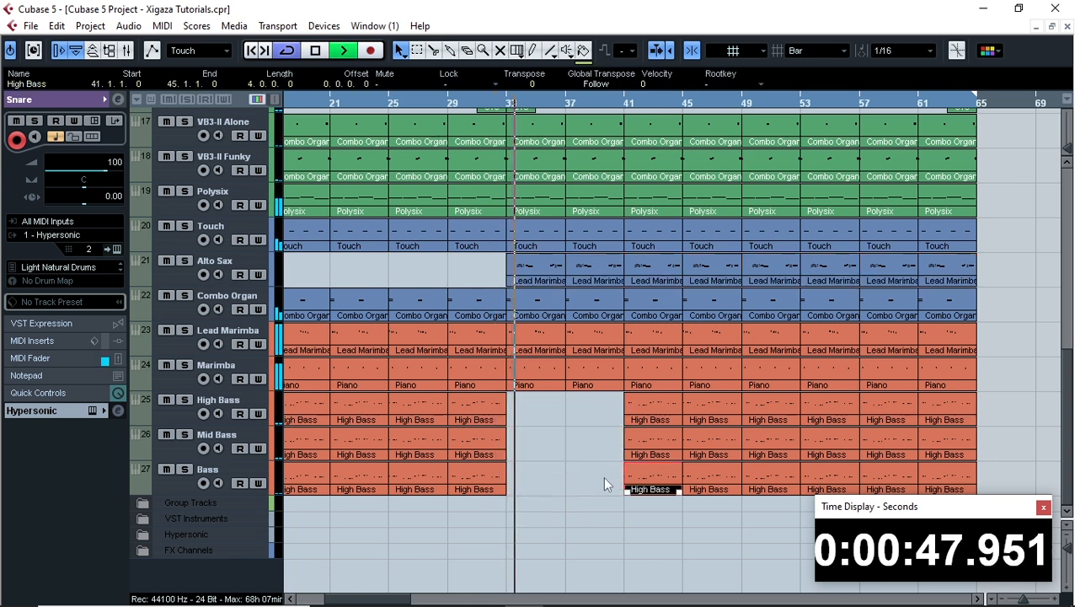
Shorten the bass parts at bar 41 so Mid Bass covers bars 41 to 43 and High Bass and Bass cover bars 43 to 45.
click(662, 448)
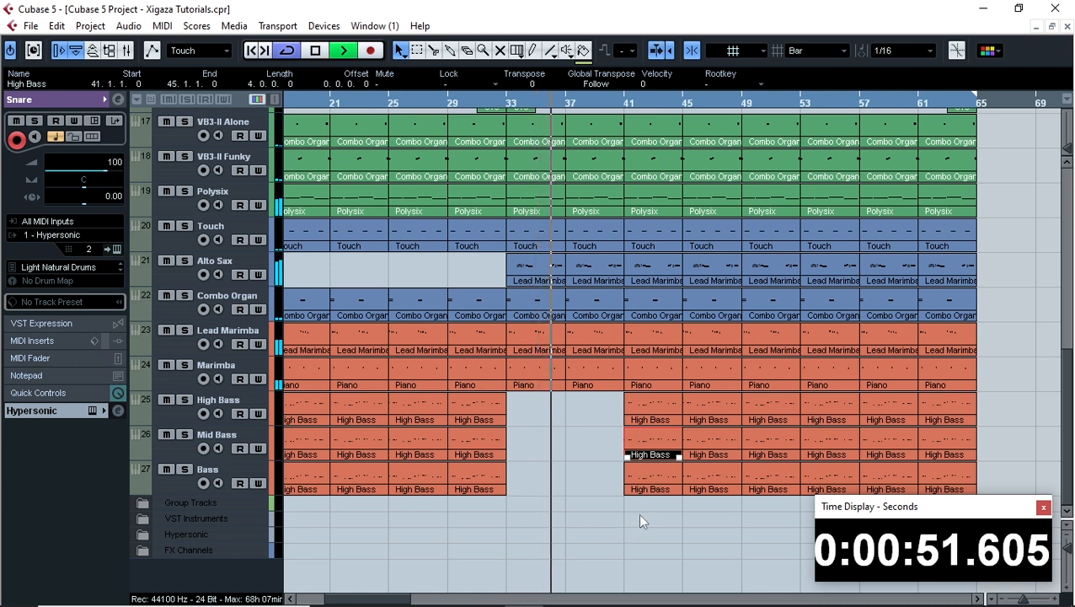
drag(671, 456, 644, 456)
key(space)
click(668, 511)
drag(667, 498, 650, 437)
key(space)
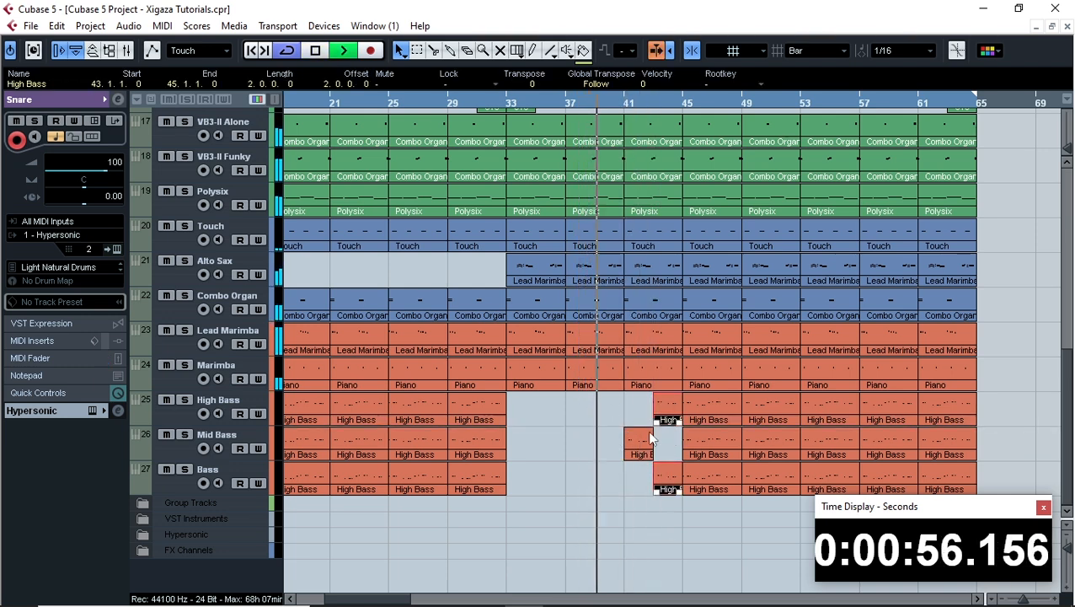
Delete all Brass 1 parts except those at bars 33, 37 and 41.
scroll(539, 472, up, 5)
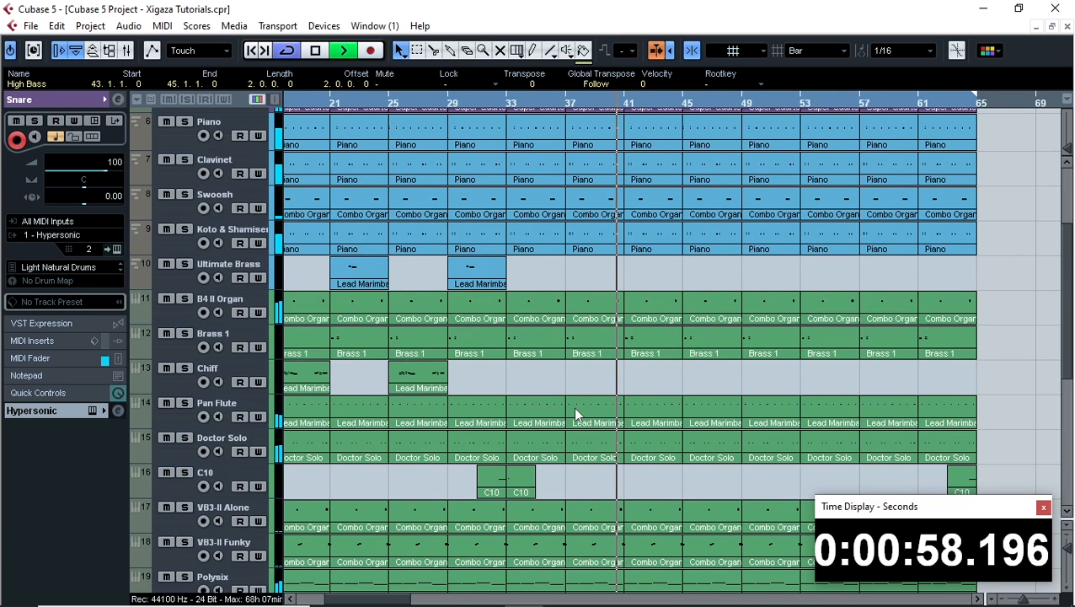
scroll(611, 389, down, 5)
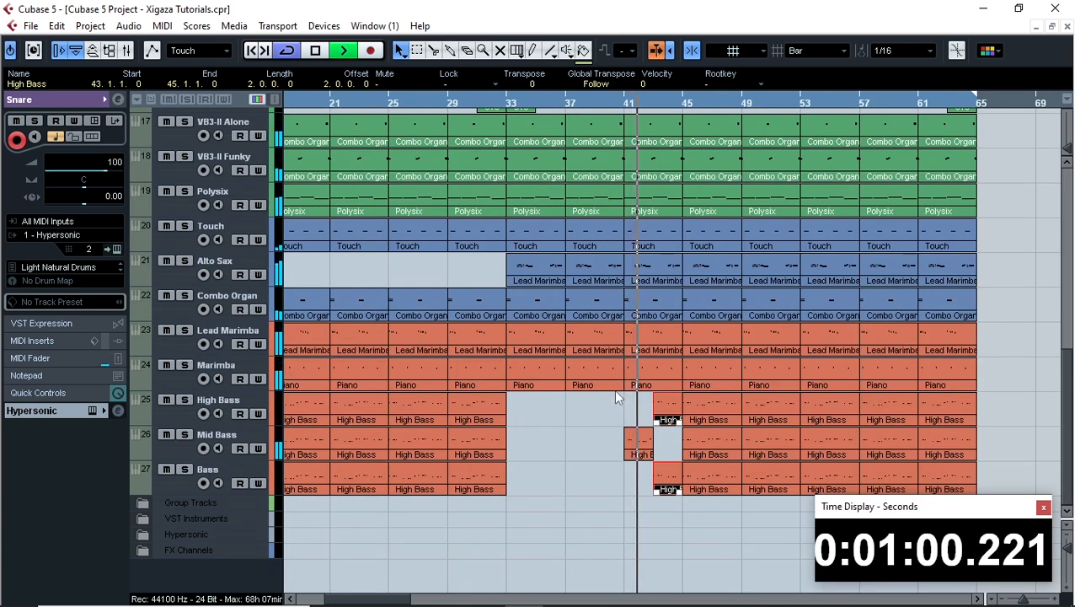
scroll(567, 402, up, 2)
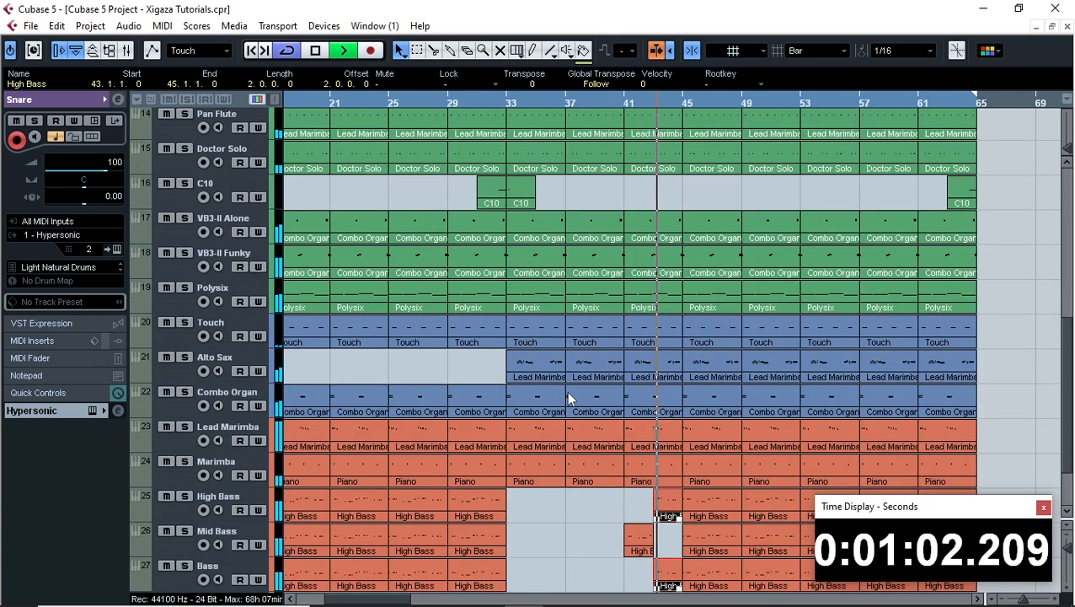
scroll(567, 398, up, 4)
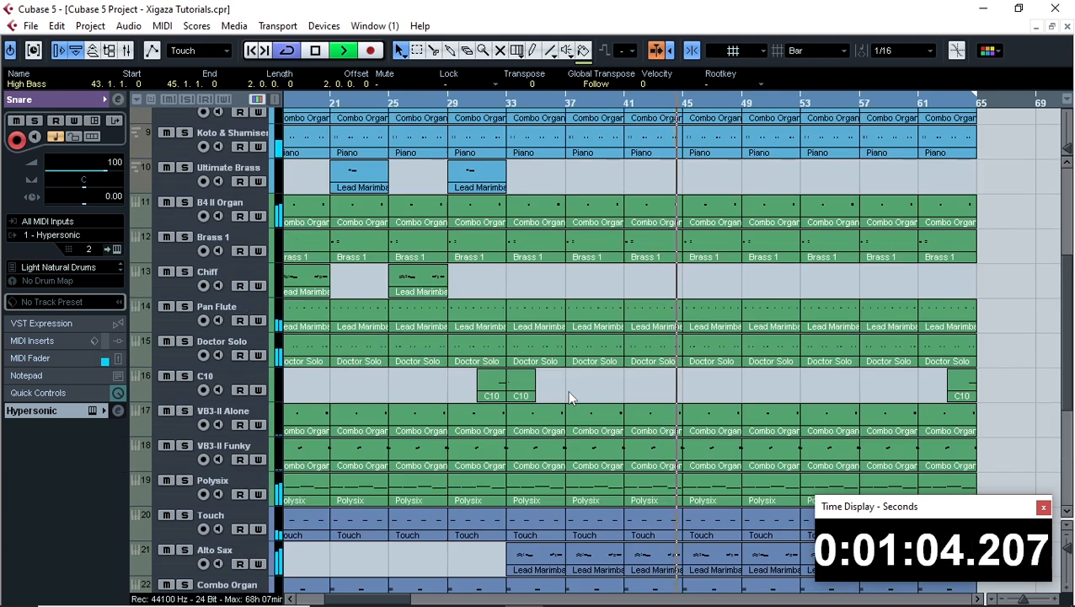
scroll(567, 390, up, 5)
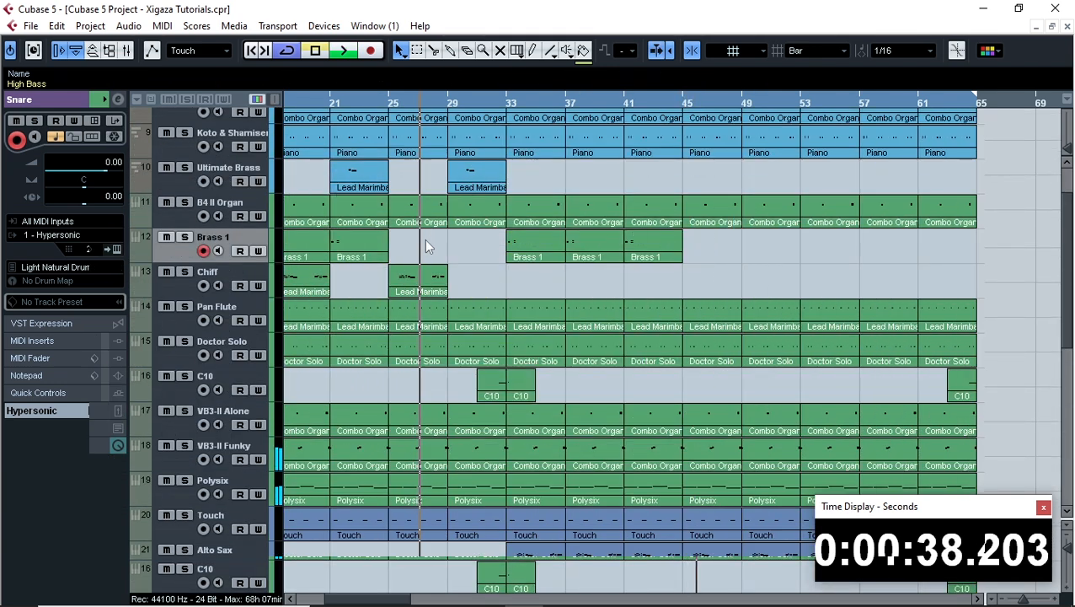
drag(213, 231, 212, 231)
key(Delete)
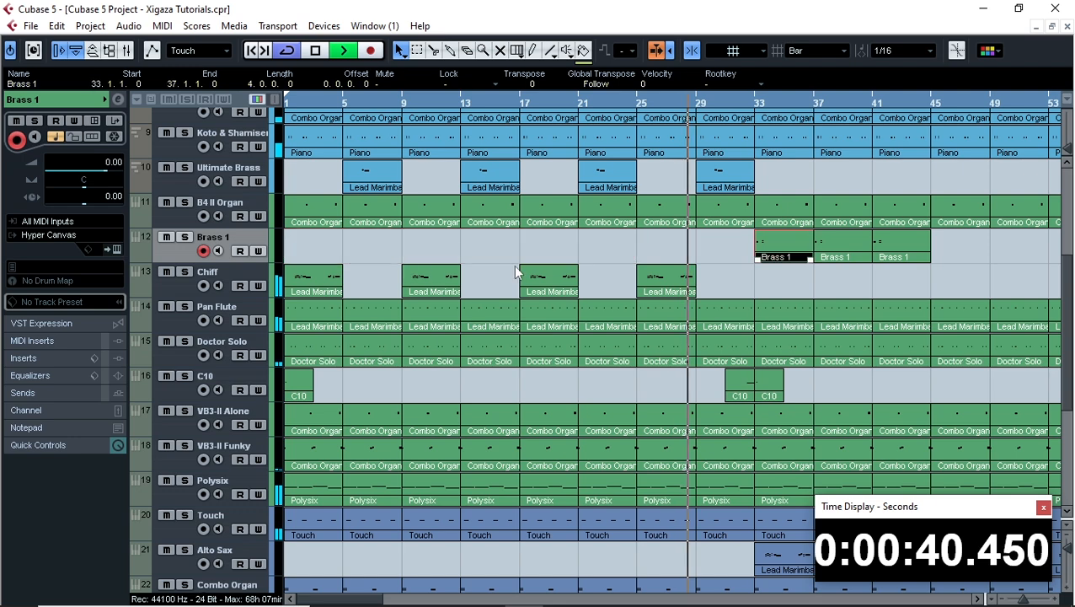
Delete the Alto Sax parts at bars 41 and 45.
scroll(649, 265, down, 6)
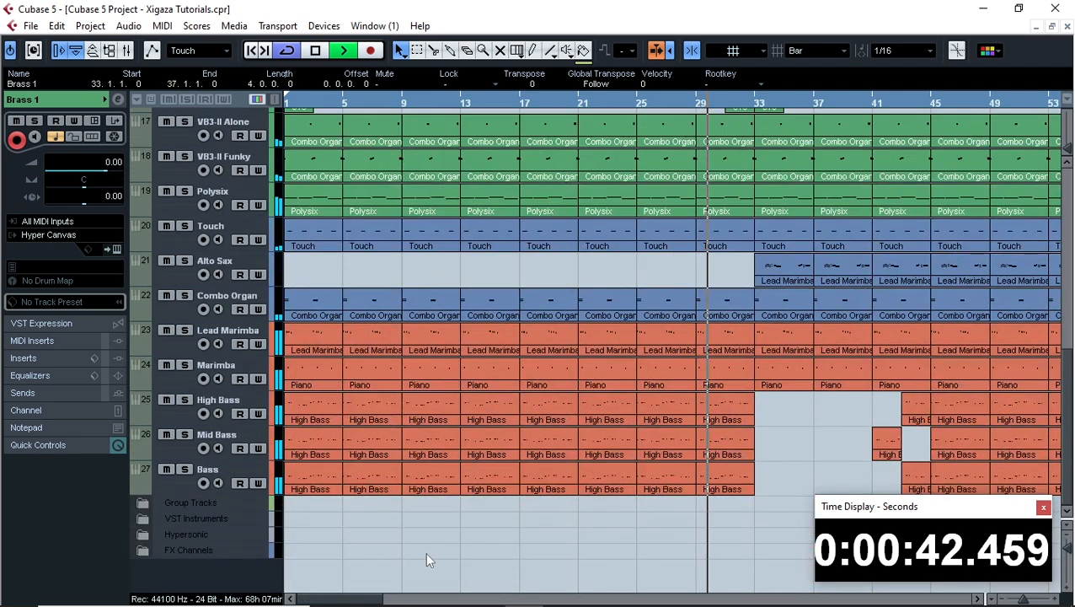
scroll(563, 386, up, 3)
scroll(785, 388, up, 4)
scroll(804, 361, down, 7)
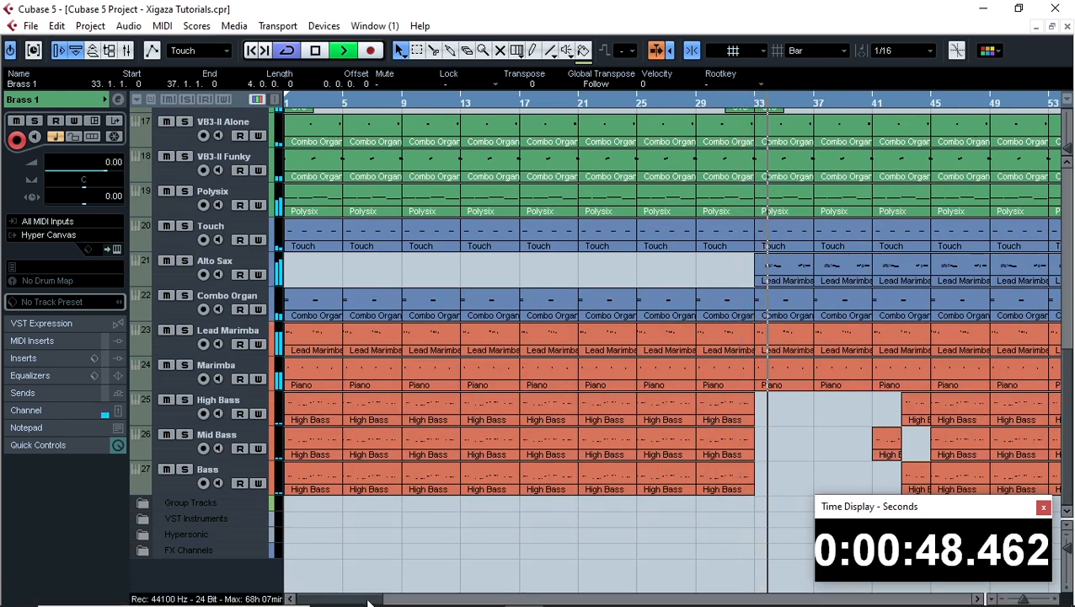
drag(367, 599, 396, 596)
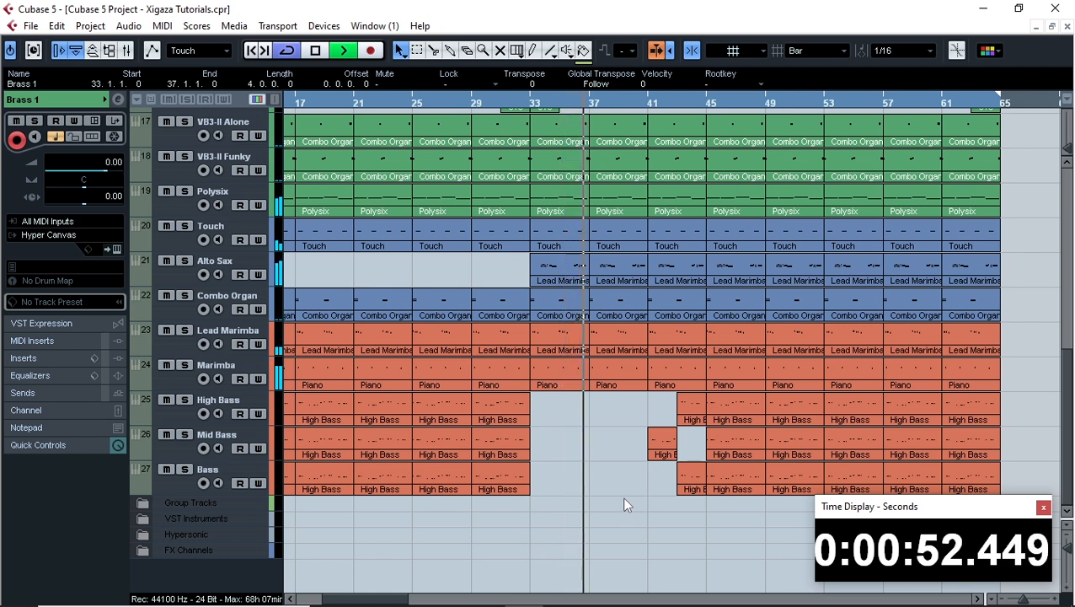
click(674, 279)
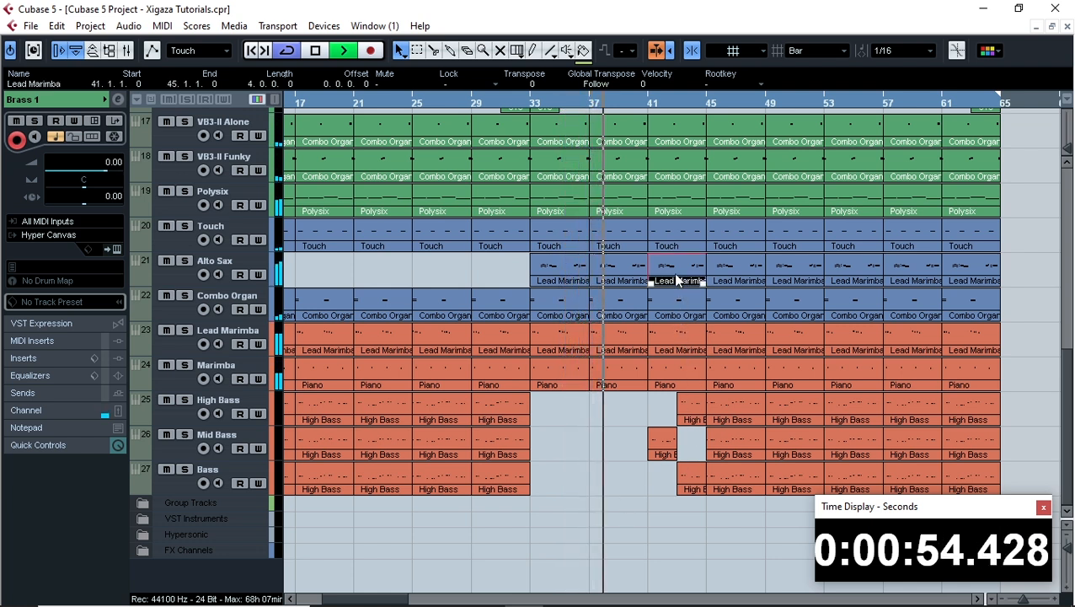
drag(691, 281, 783, 286)
Replace the Drum Fills parts at bars 45 and 49 with copies of the green fill parts.
scroll(809, 321, up, 3)
scroll(810, 321, up, 3)
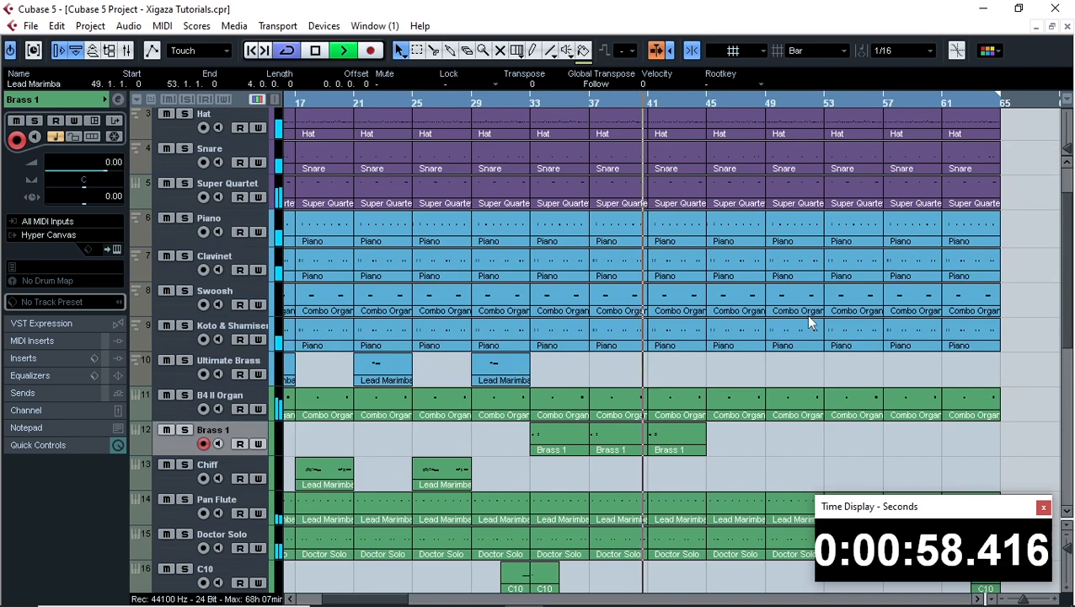
scroll(809, 314, down, 10)
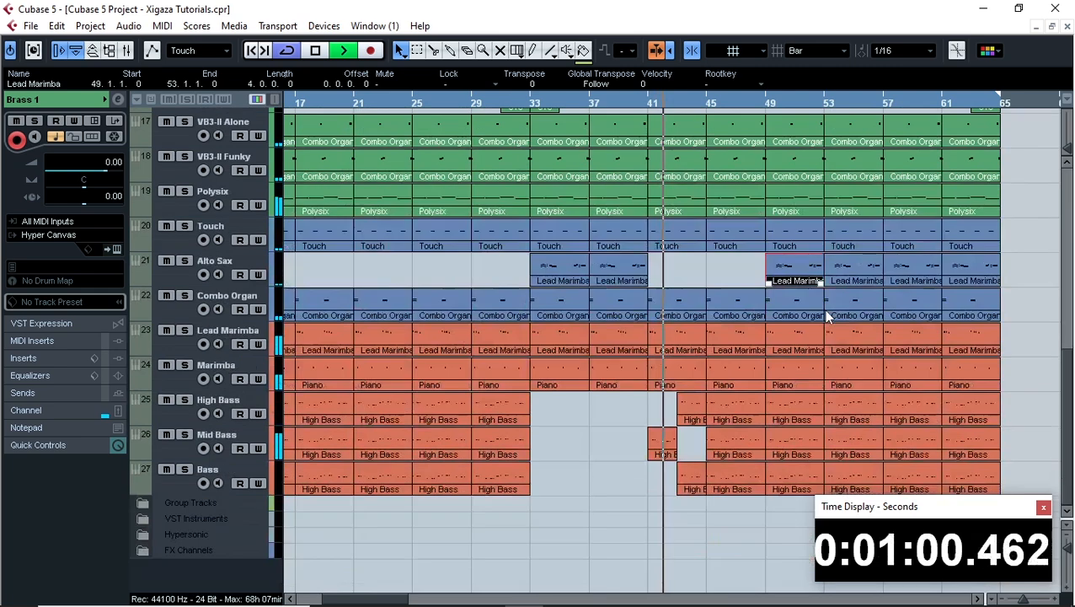
scroll(818, 312, up, 9)
scroll(826, 313, up, 2)
scroll(827, 317, up, 3)
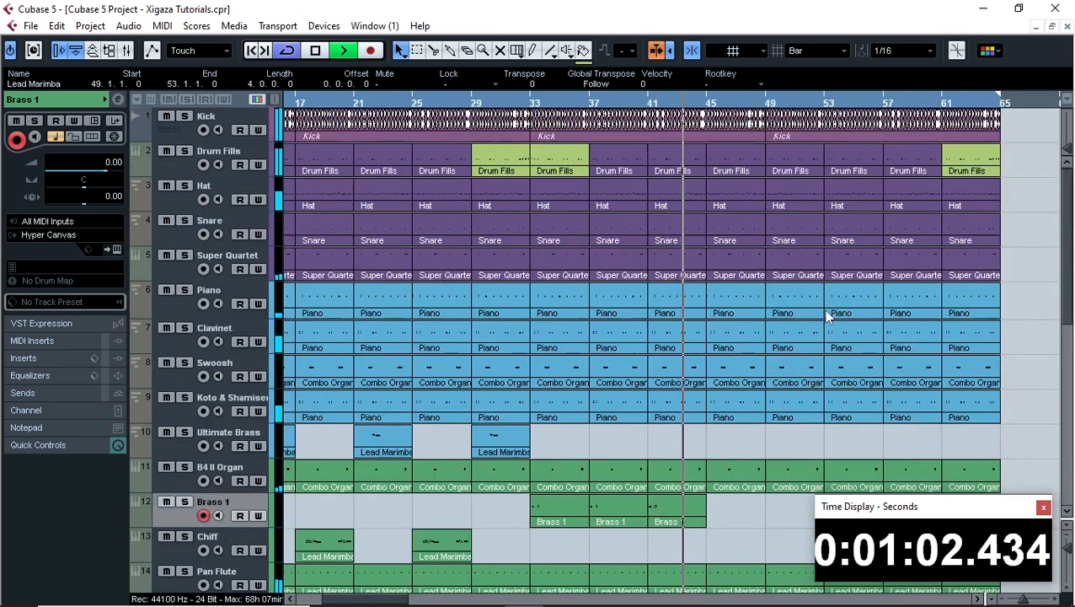
click(724, 165)
scroll(934, 240, down, 15)
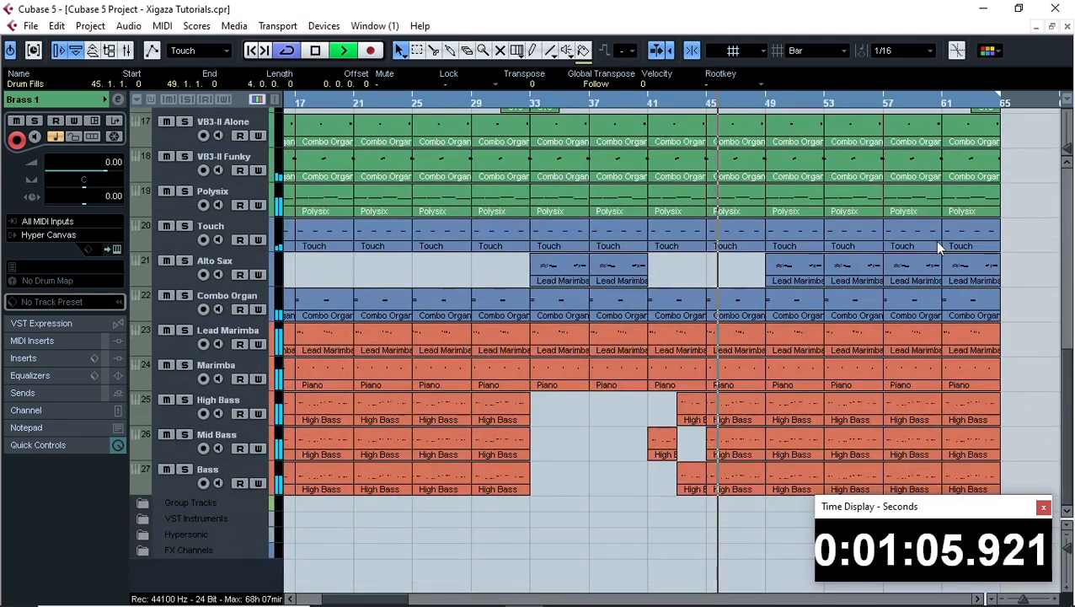
scroll(934, 240, up, 15)
scroll(819, 252, down, 13)
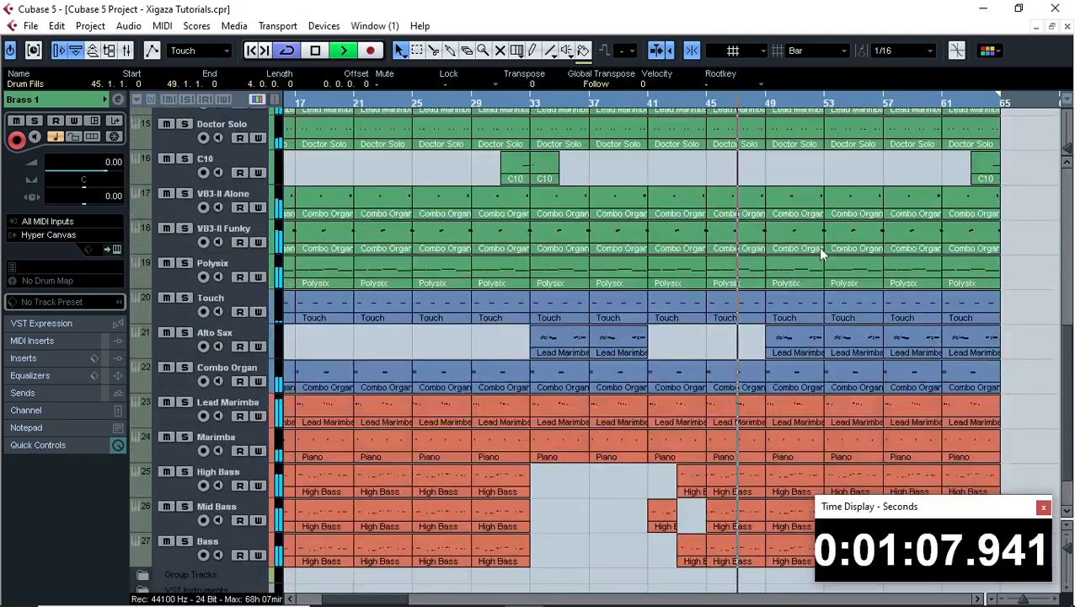
scroll(821, 253, up, 13)
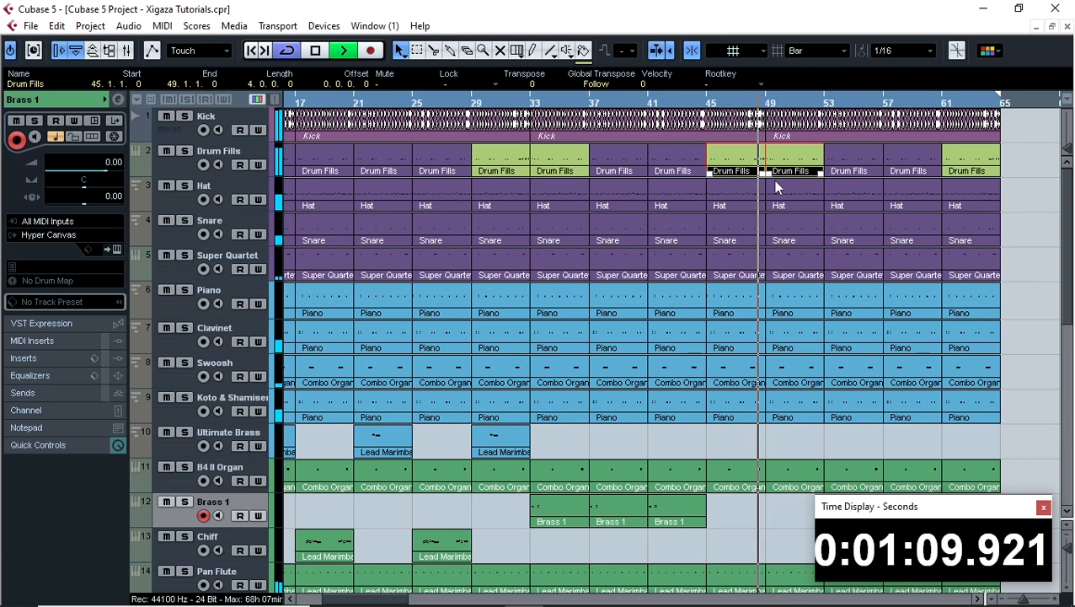
Replace the Drum Fills part at bar 41 with a copy of the green fill part.
key(space)
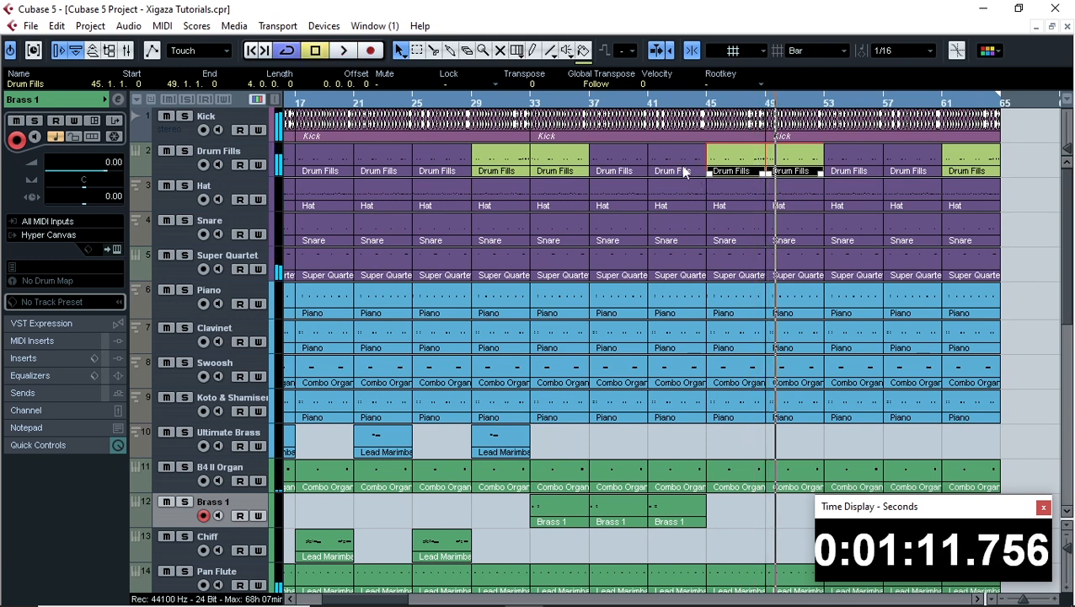
click(684, 172)
key(space)
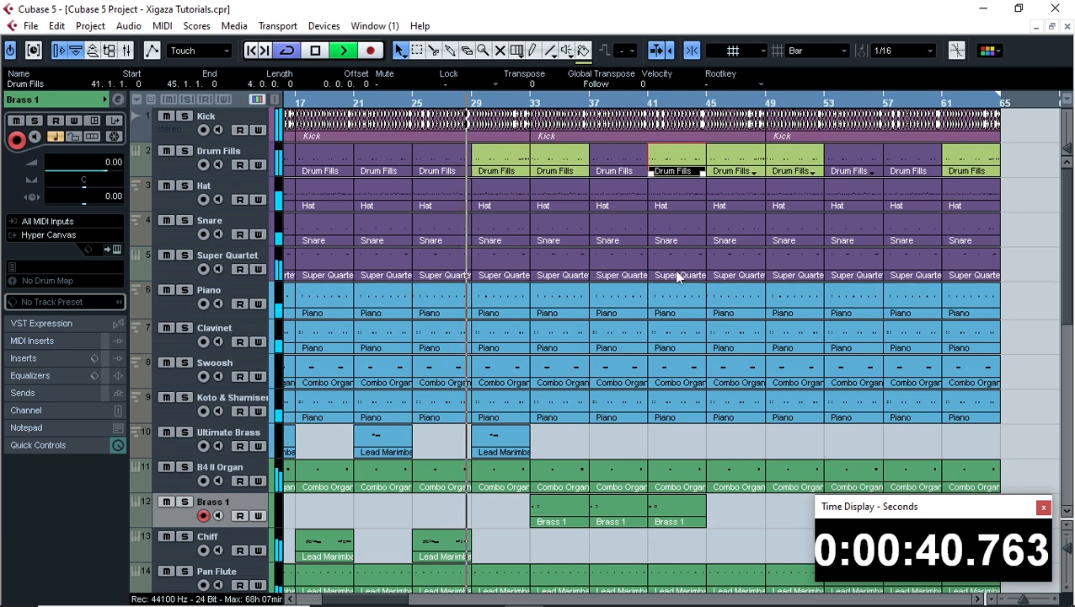
Mute the Piano and Clavinet parts at bars 37 and 41.
scroll(722, 298, down, 5)
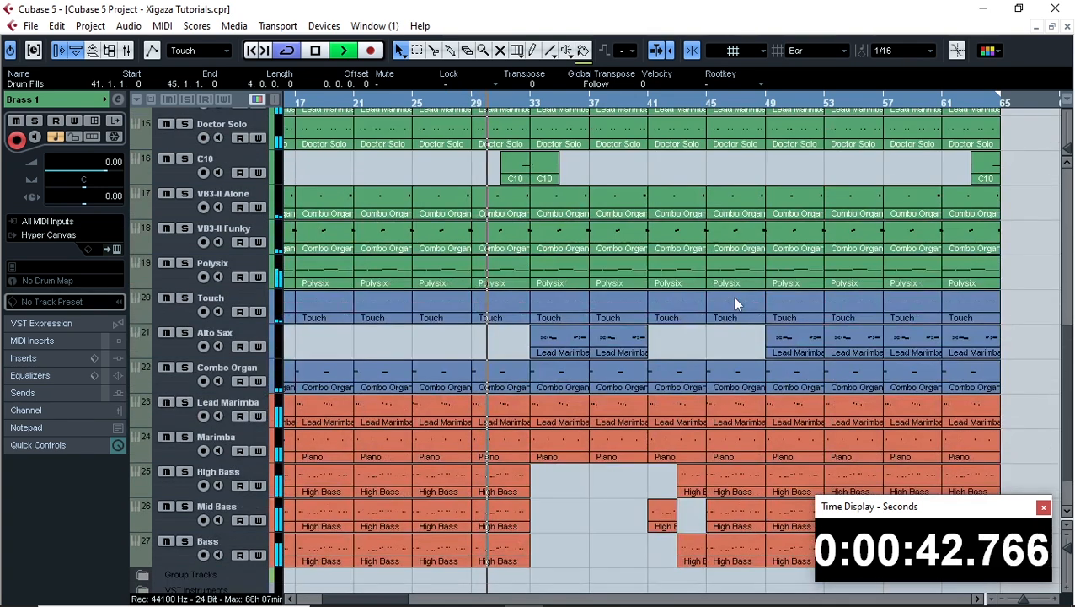
scroll(734, 294, up, 5)
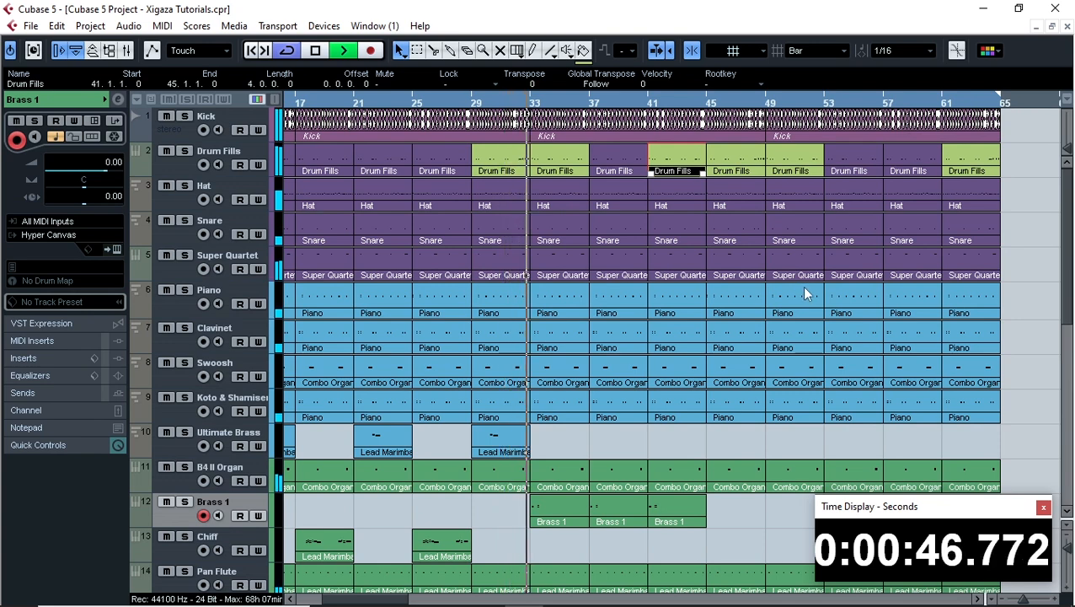
scroll(802, 286, down, 8)
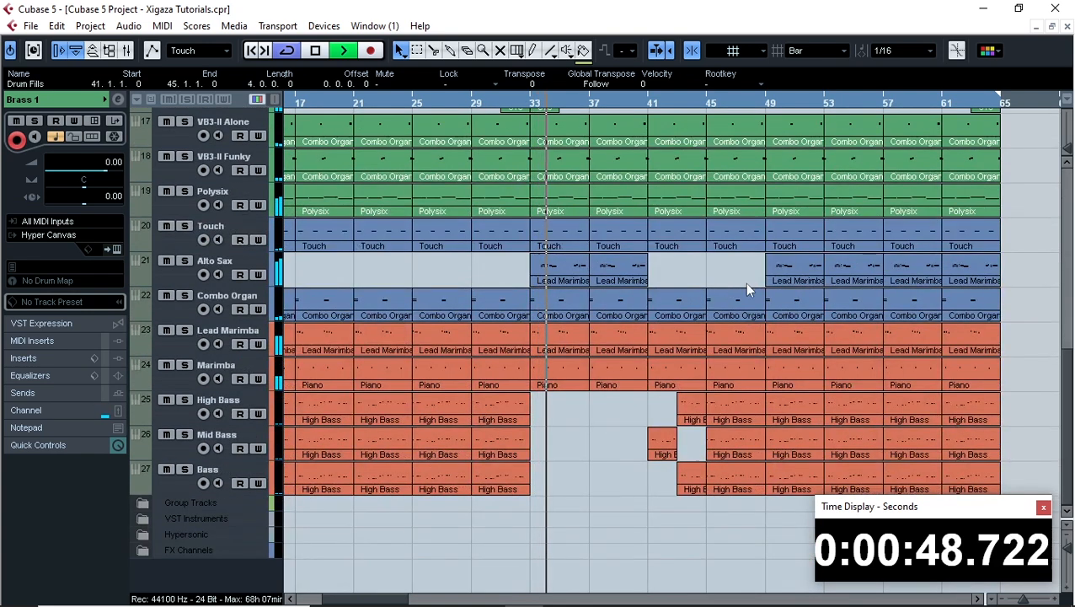
scroll(747, 278, up, 2)
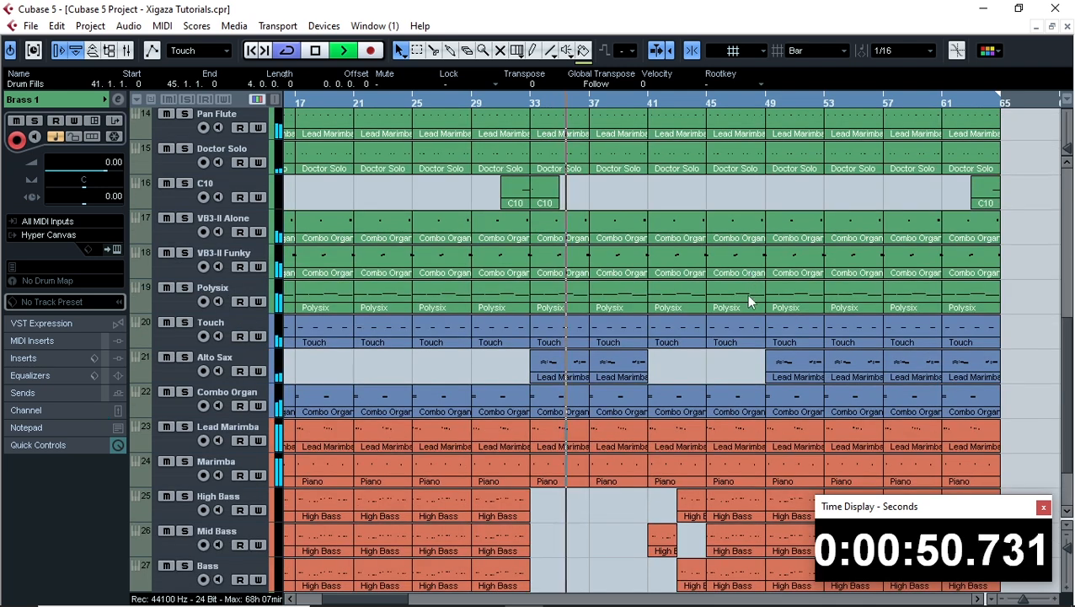
scroll(737, 312, up, 2)
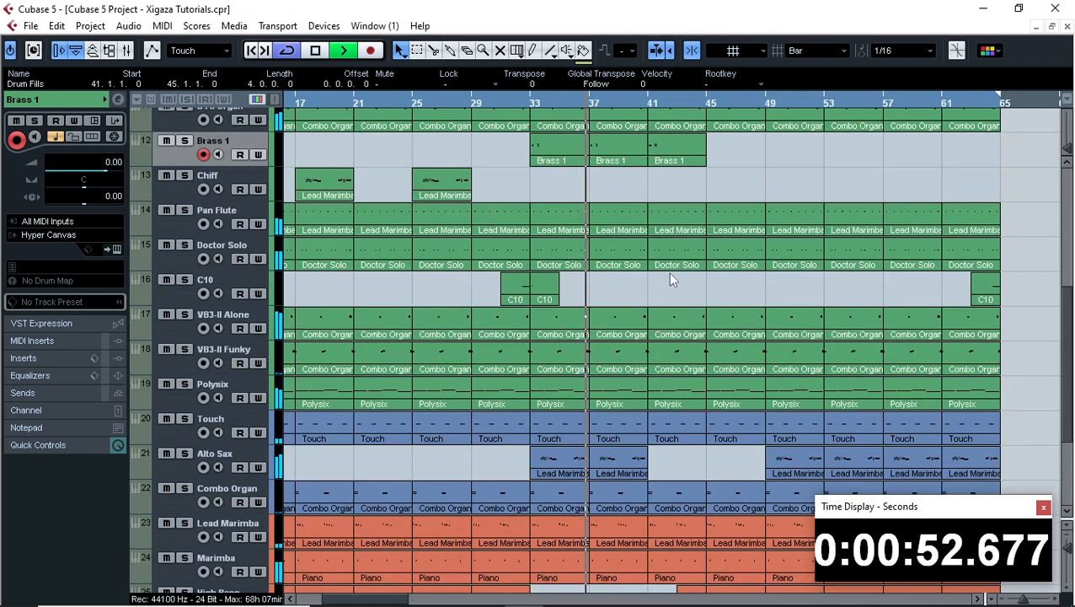
scroll(668, 262, up, 2)
scroll(590, 244, up, 4)
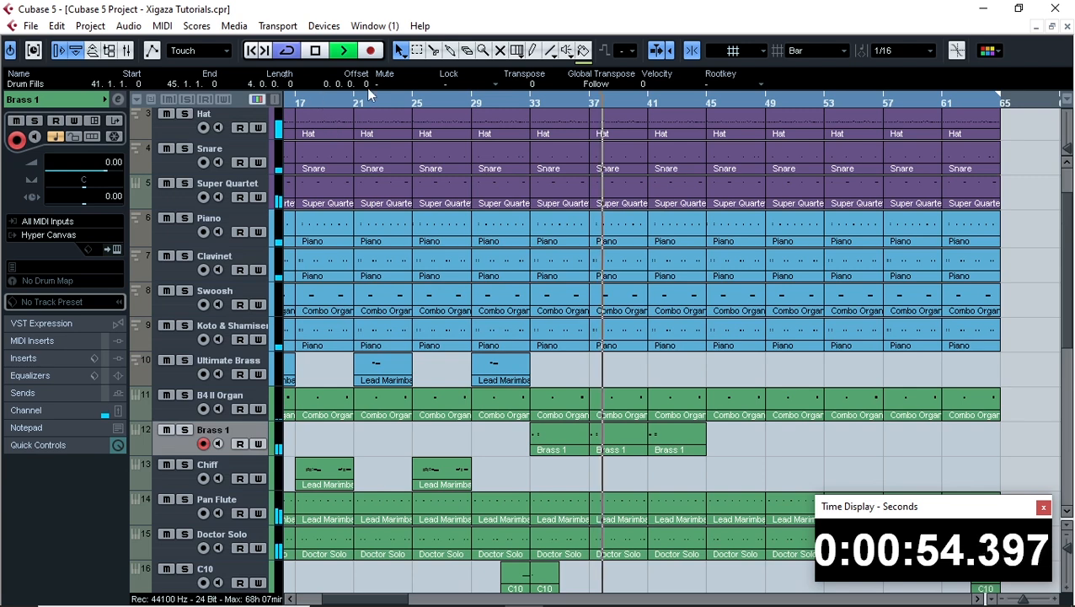
click(499, 50)
scroll(624, 337, down, 5)
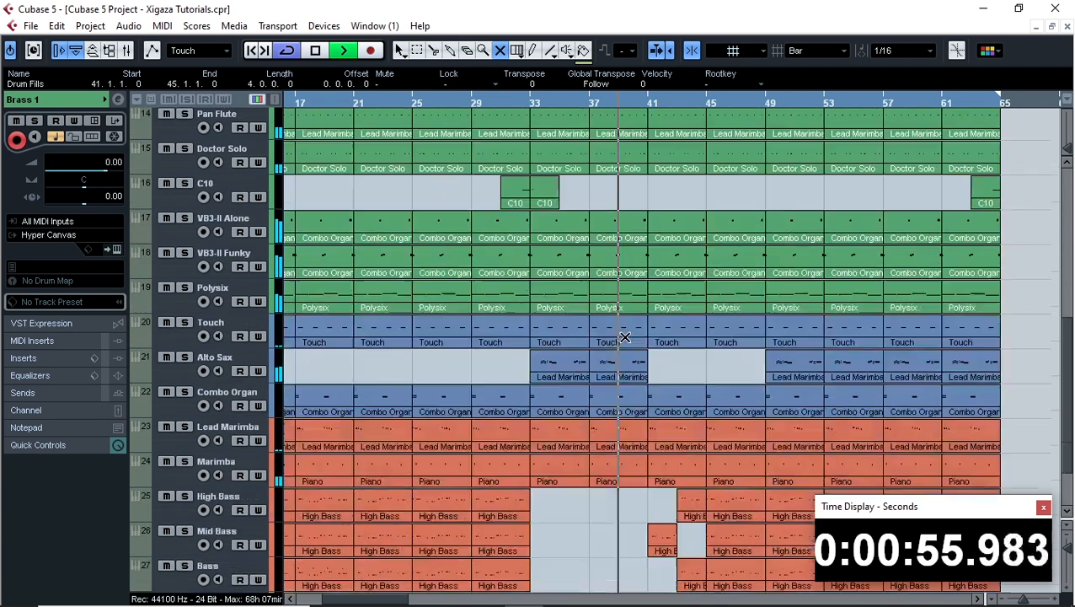
scroll(625, 337, up, 6)
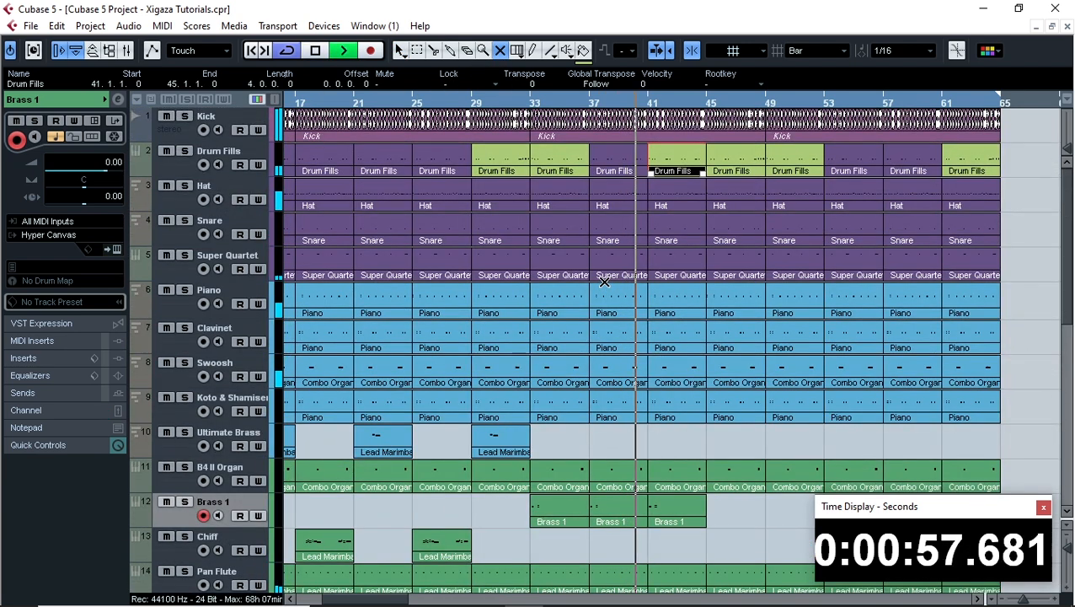
drag(609, 303, 679, 343)
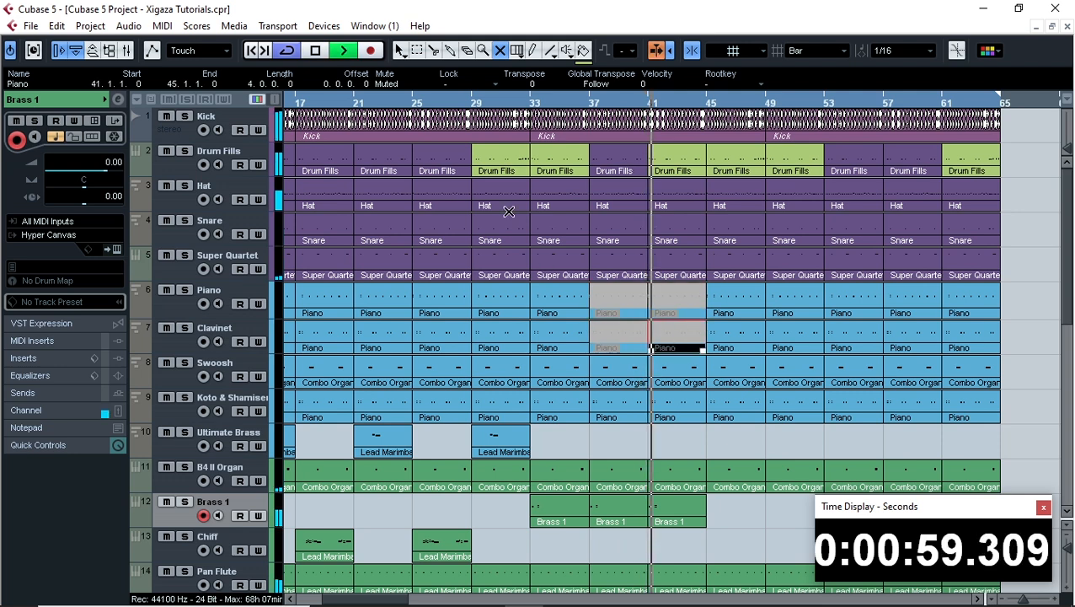
Play back the passage leading into bar 33 and check all tracks across the full arrangement.
key(space)
key(space)
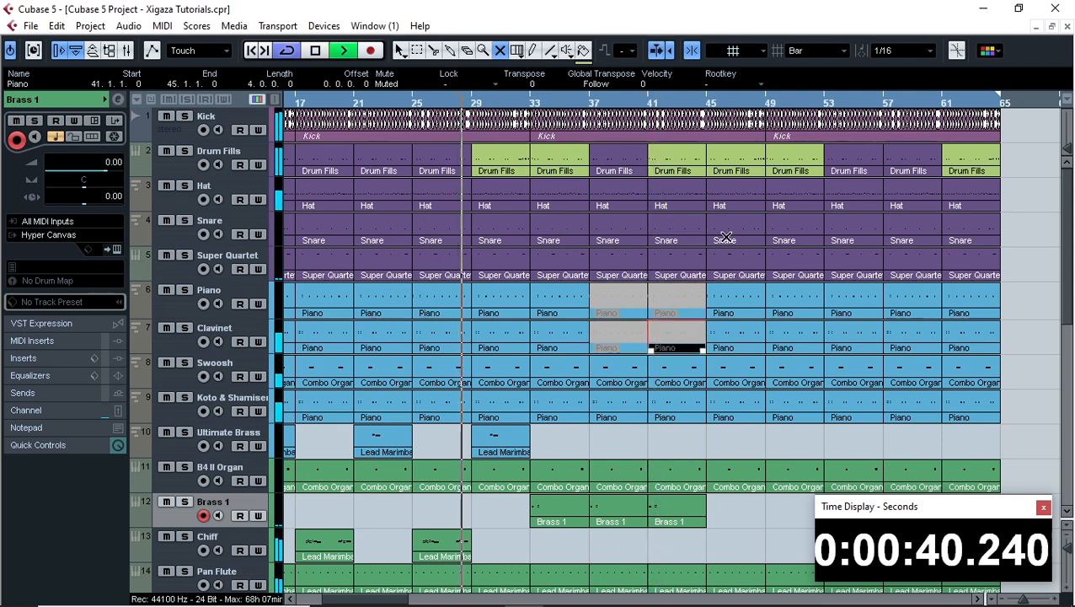
scroll(725, 238, down, 10)
scroll(728, 237, up, 8)
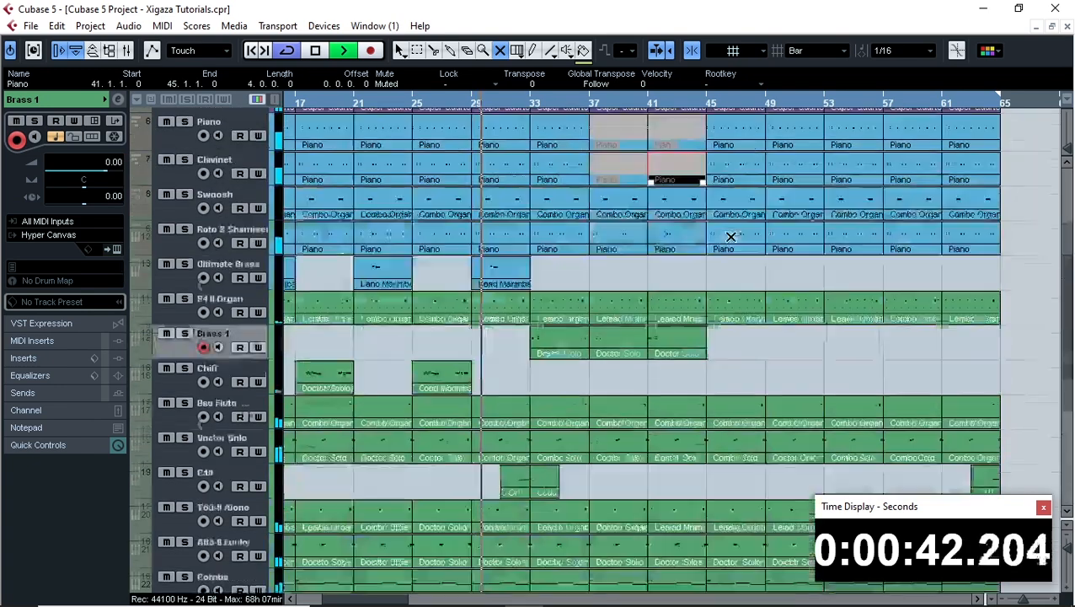
scroll(731, 237, up, 5)
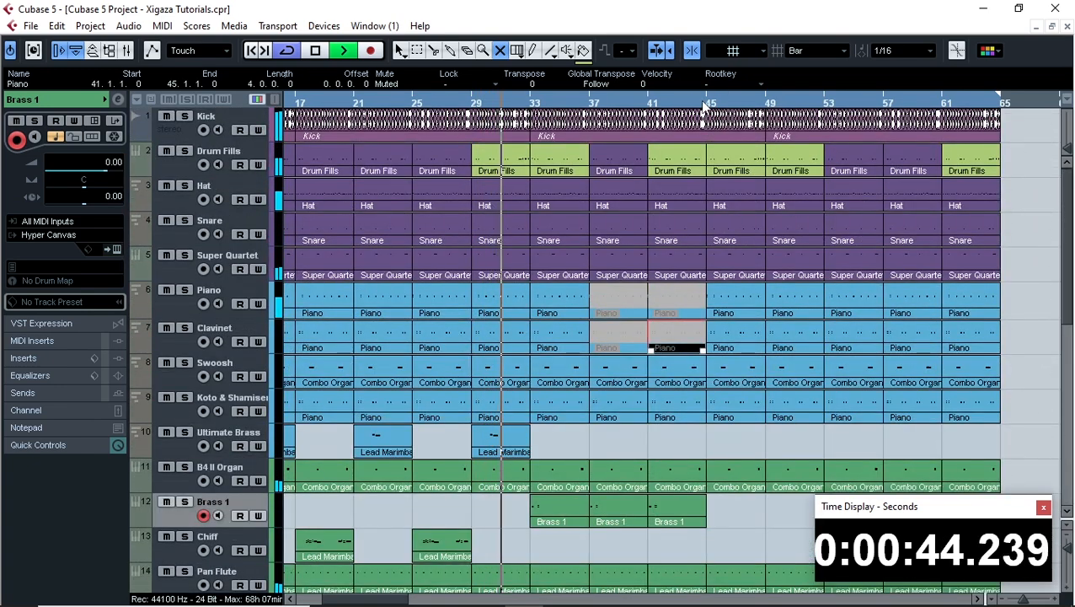
drag(706, 105, 716, 215)
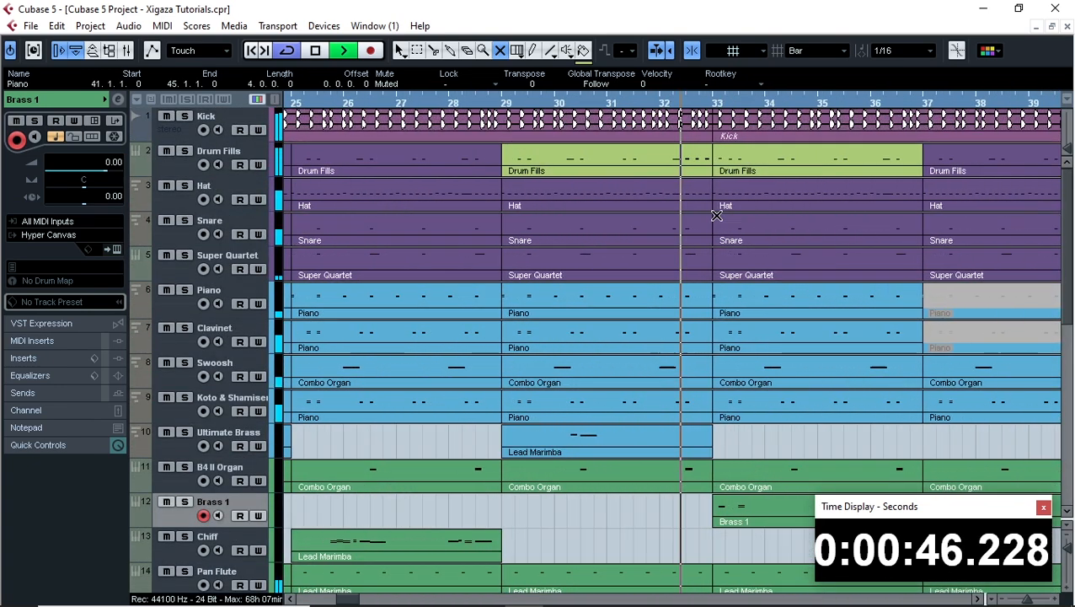
key(h)
key(h)
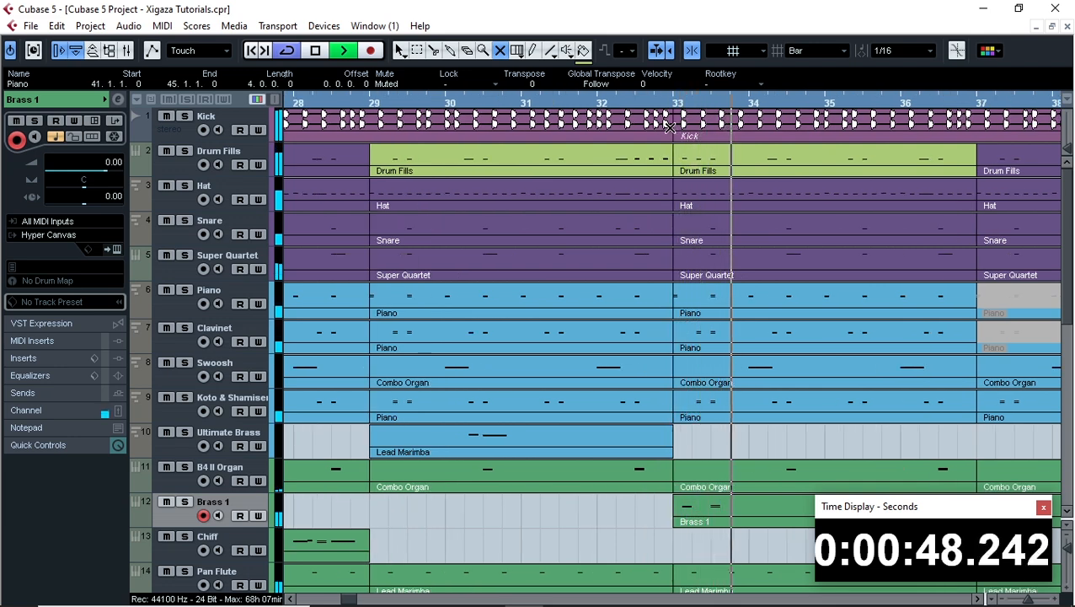
key(g)
key(g)
key(g)
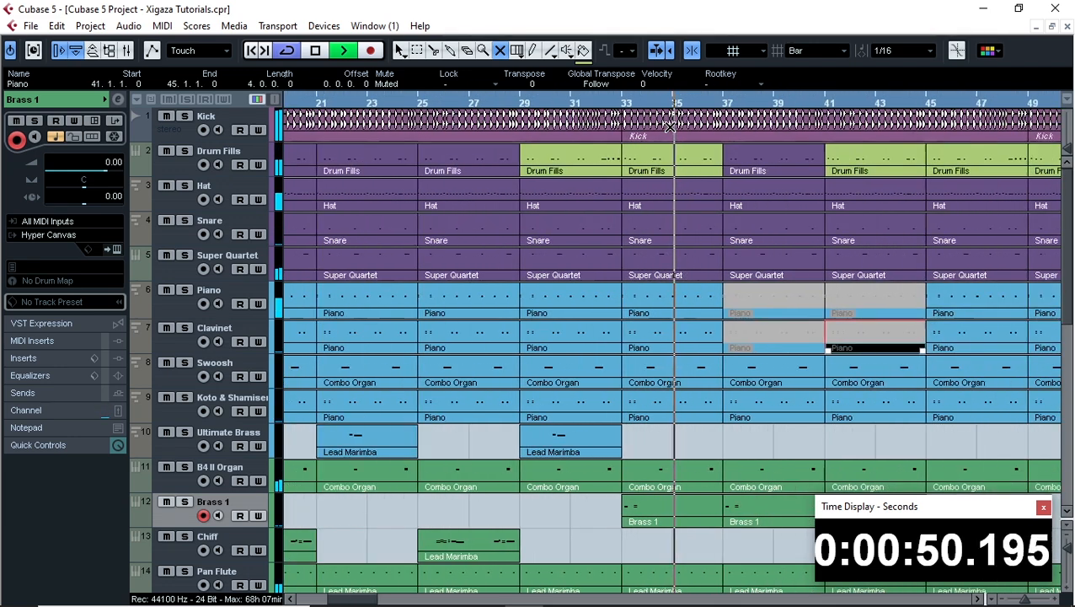
key(g)
key(g)
key(g)
key(g)
scroll(707, 221, down, 5)
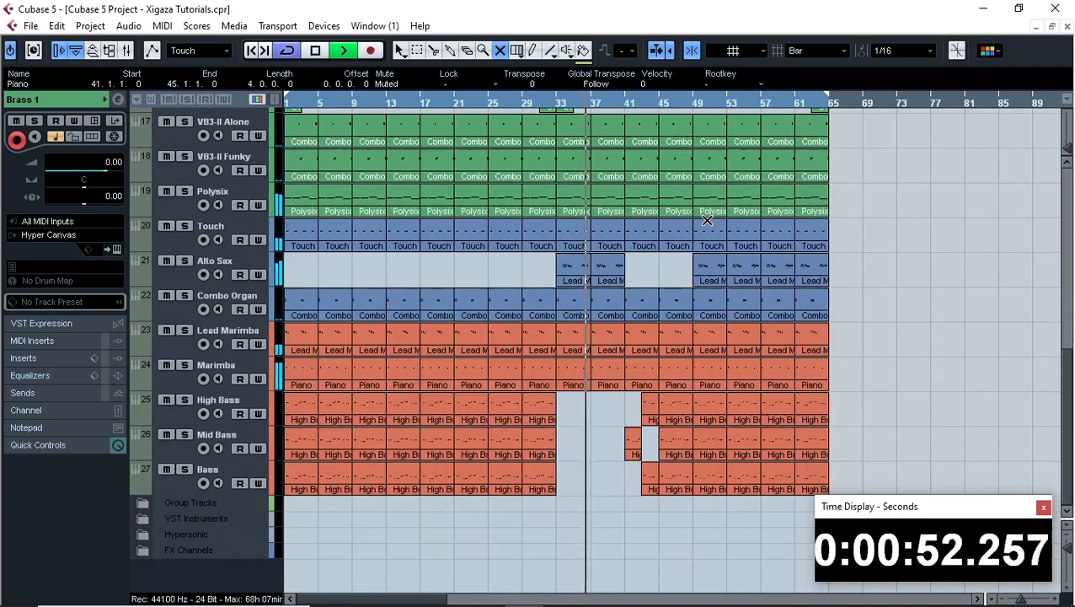
Delete the Brass 1 part at bar 41.
key(1)
scroll(857, 219, up, 5)
scroll(857, 220, down, 4)
scroll(857, 219, down, 2)
scroll(848, 224, up, 3)
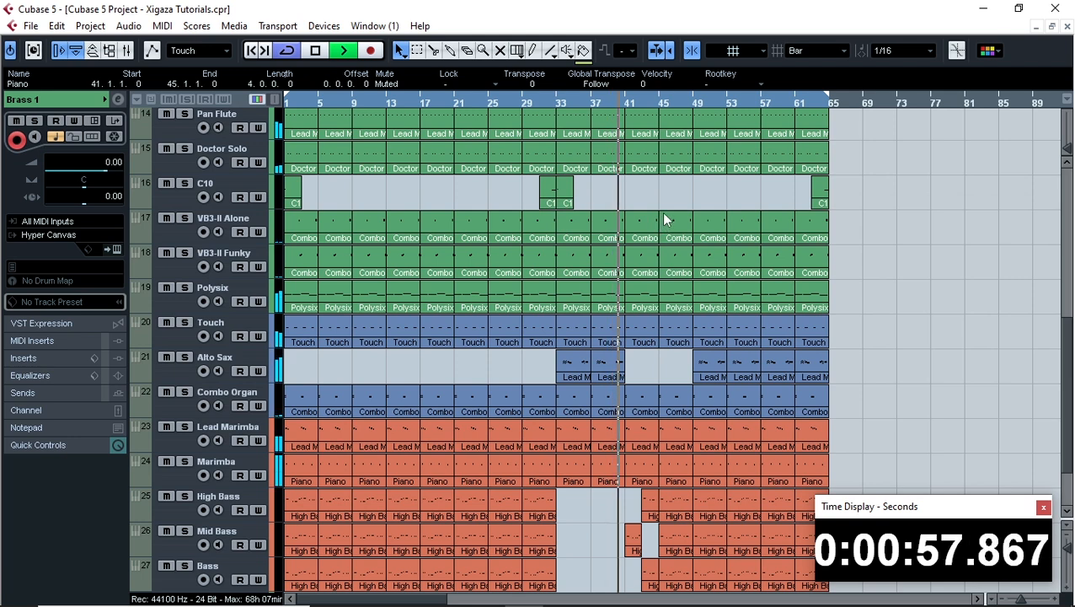
scroll(661, 211, down, 3)
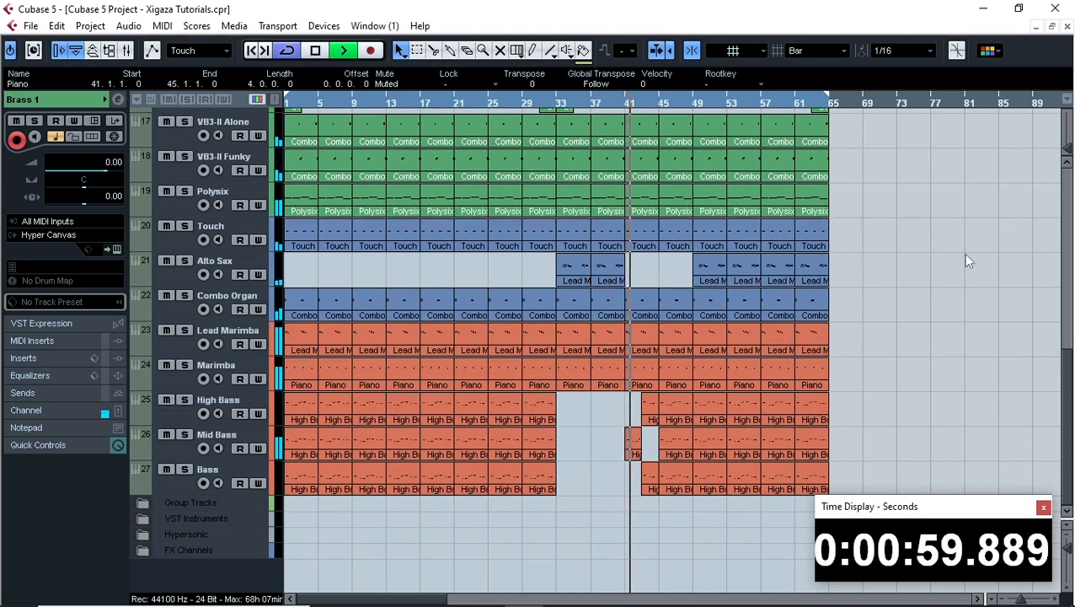
scroll(961, 253, up, 5)
scroll(876, 250, down, 5)
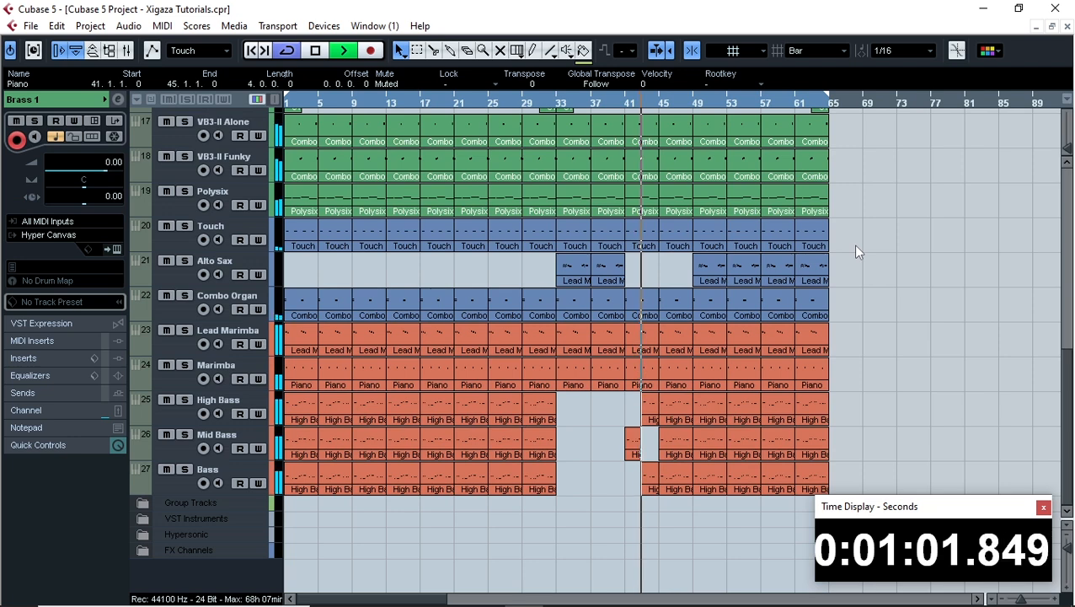
scroll(609, 295, up, 8)
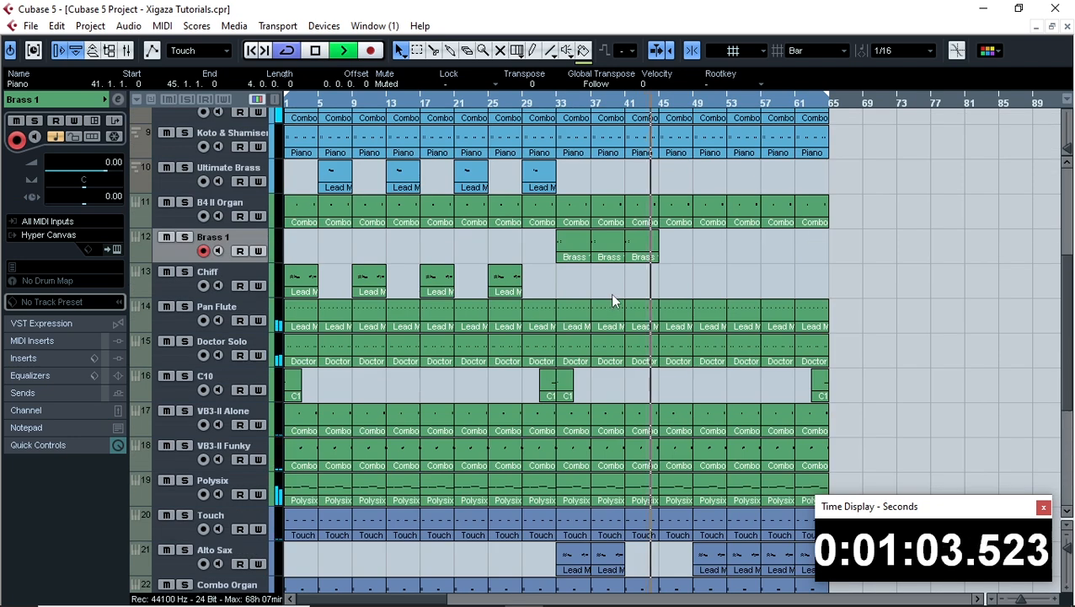
click(640, 251)
key(Delete)
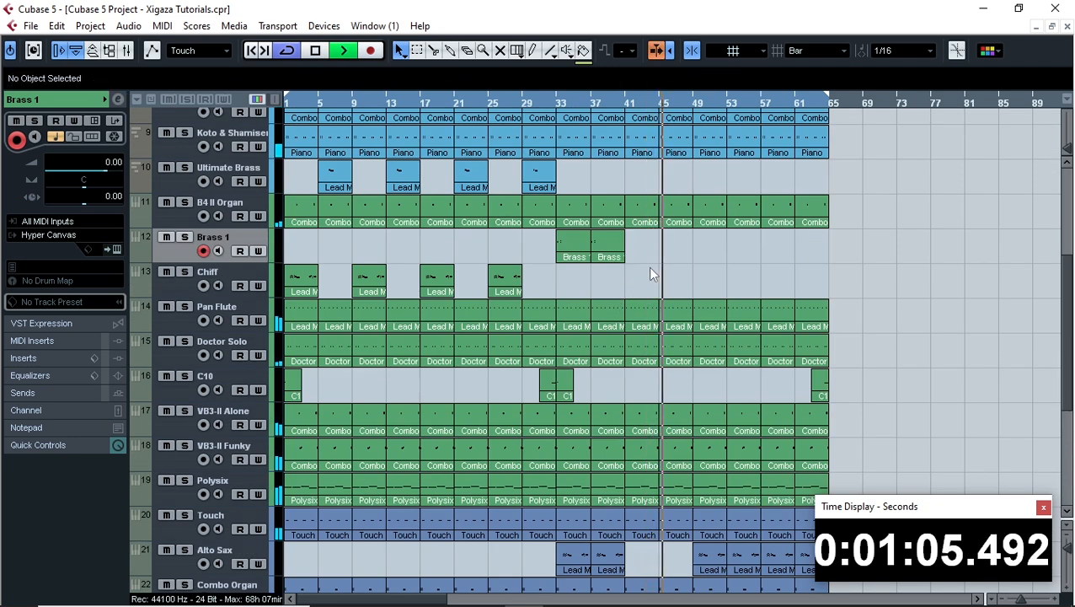
Replay the section from bar 33 to bar 43 and review how the thinned parts work together across the tracks.
key(KP_Subtract)
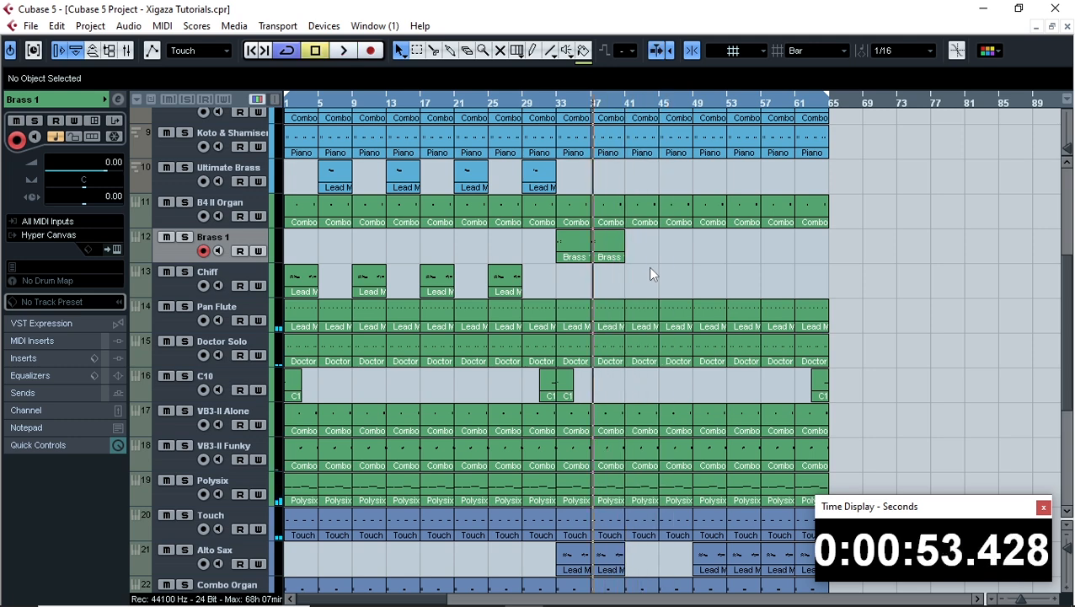
key(space)
scroll(648, 267, down, 8)
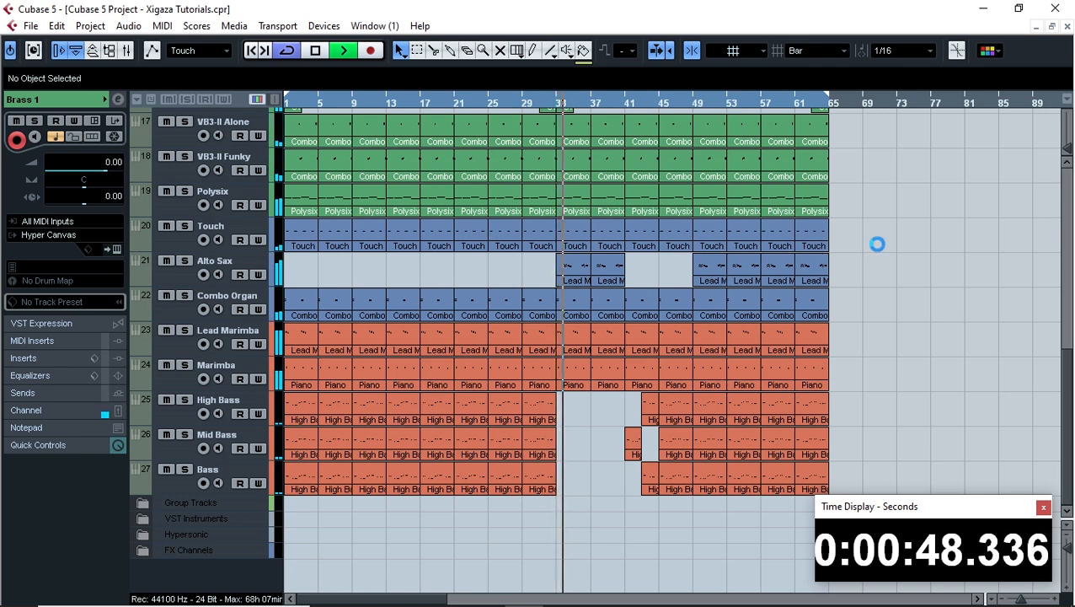
scroll(879, 238, up, 8)
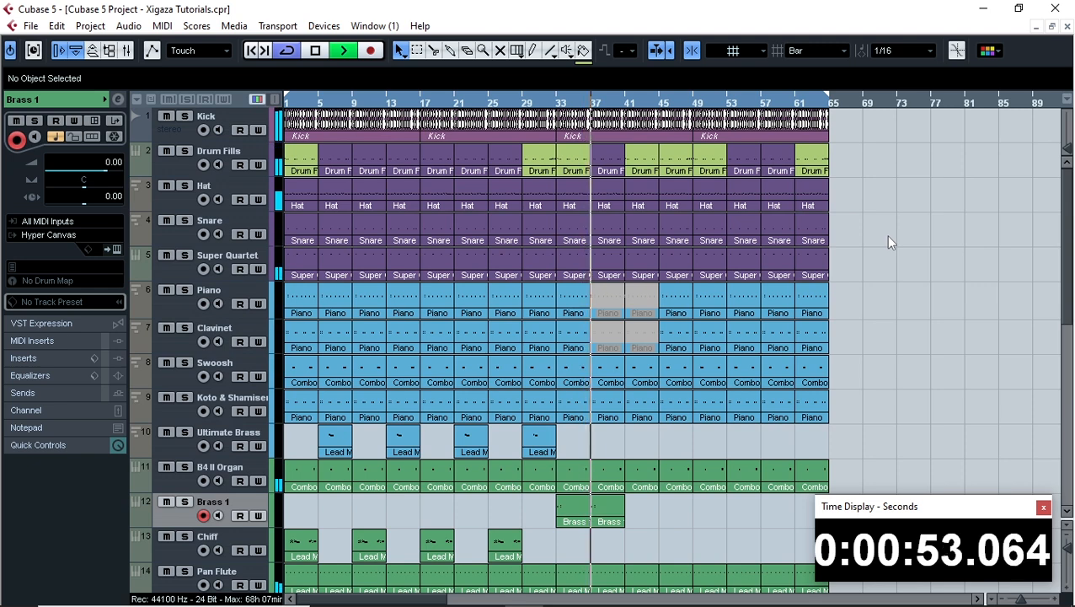
scroll(887, 235, down, 8)
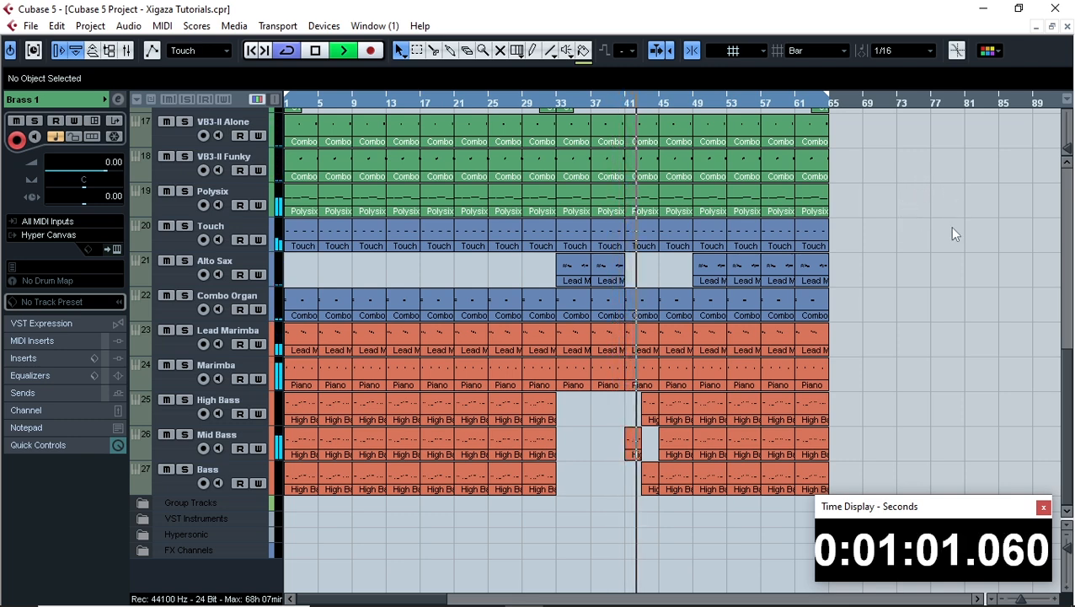
scroll(955, 233, up, 8)
scroll(955, 233, down, 8)
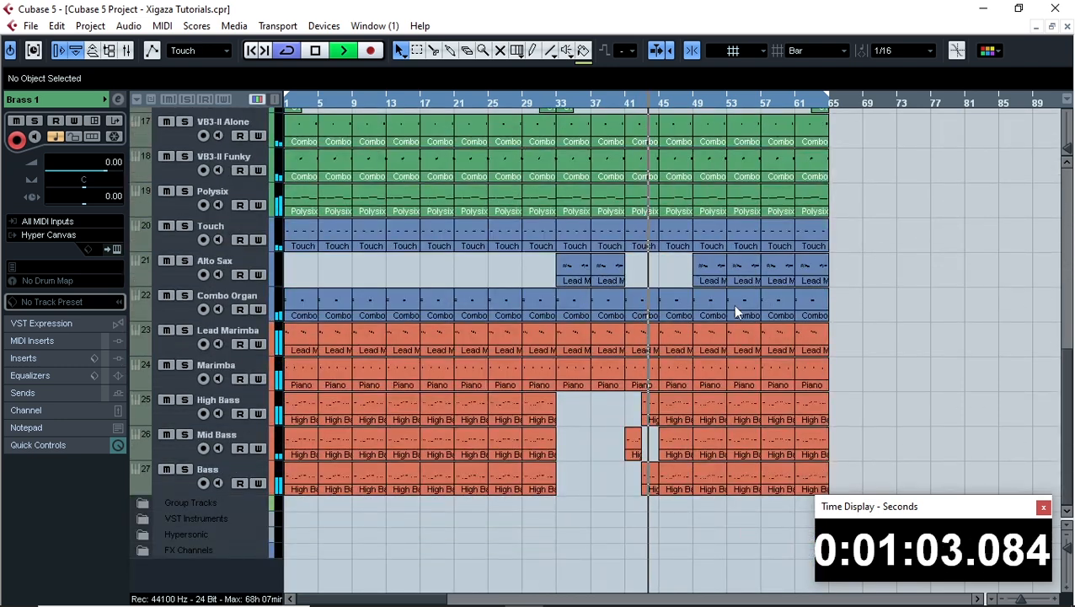
click(502, 101)
key(space)
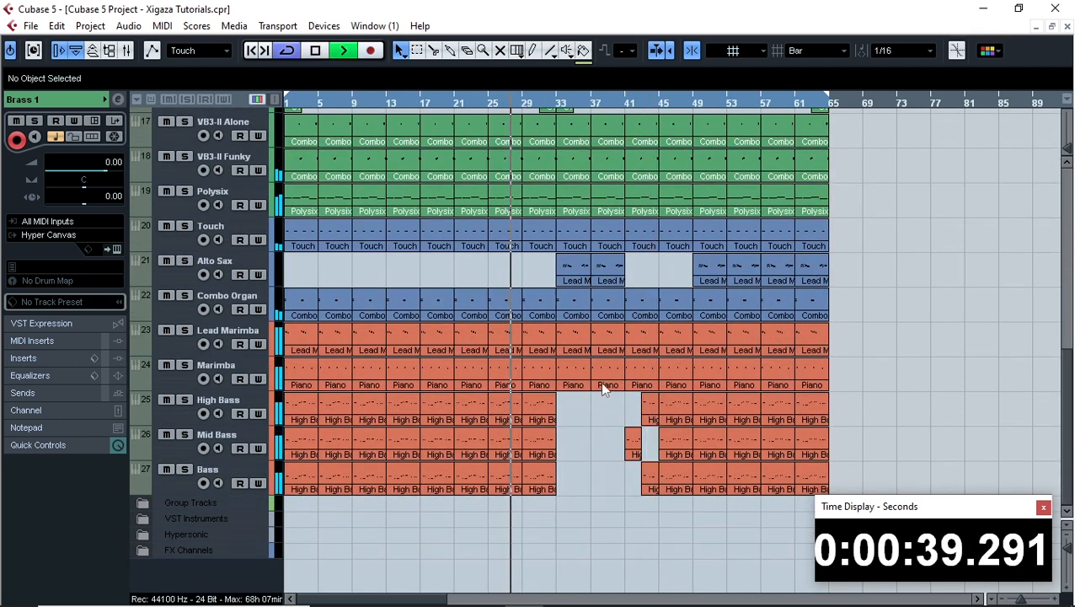
Mute the Combo Organ parts at bars 33, 37, 41 and 45.
click(566, 308)
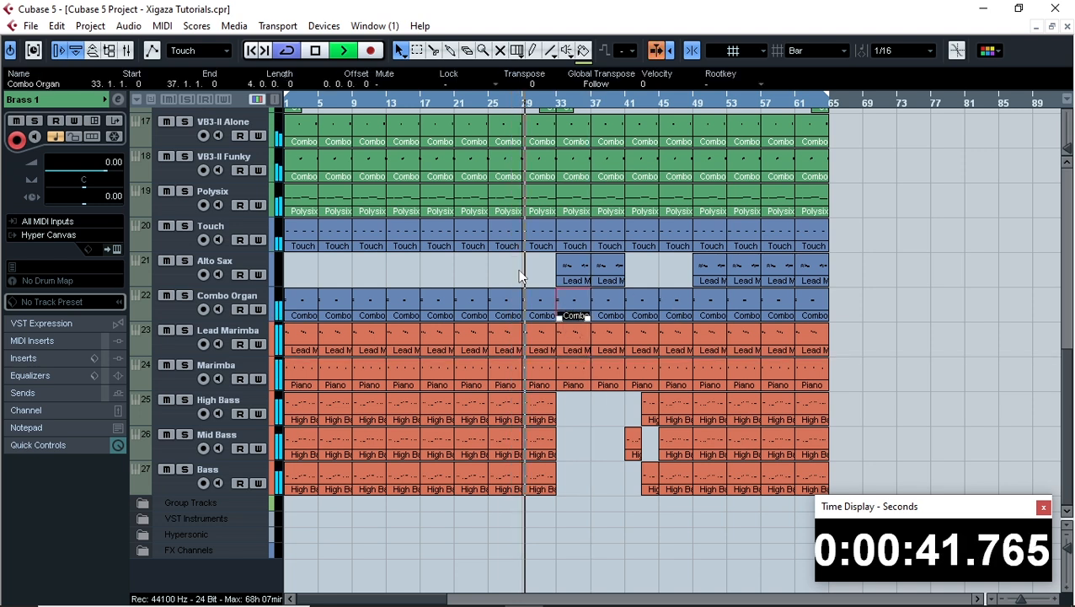
click(500, 50)
drag(565, 302, 687, 301)
key(5)
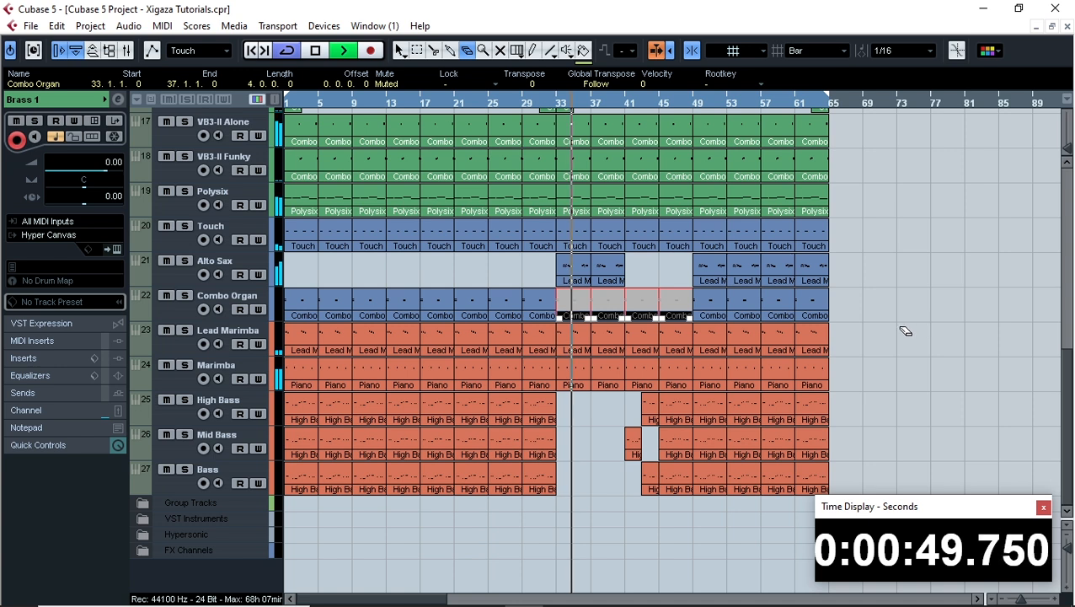
right_click(907, 255)
click(906, 253)
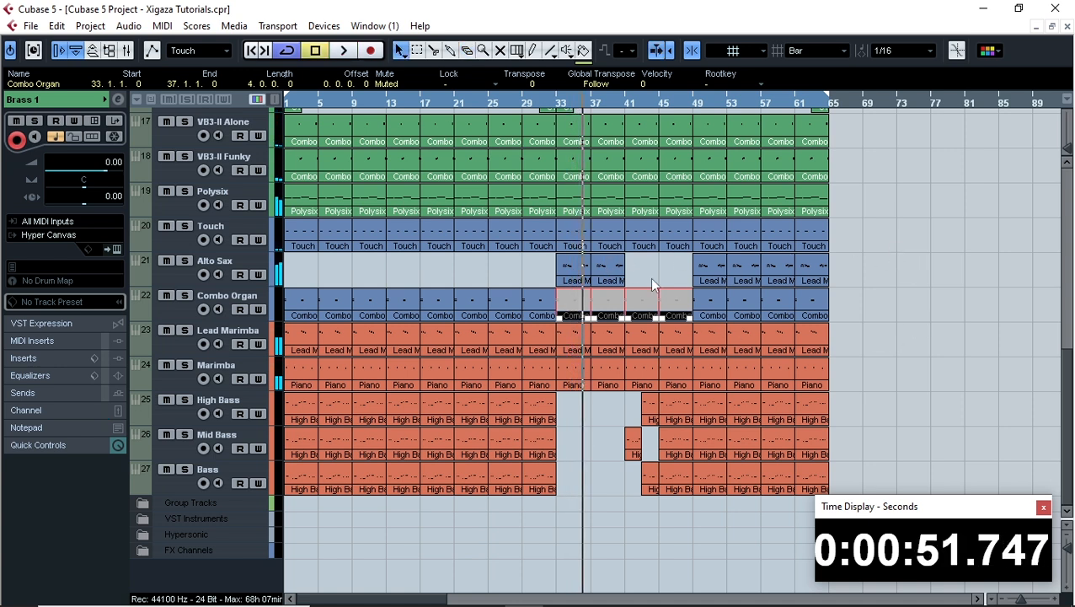
Transpose all notes of the Alto Sax part at bar 37 up one octave and replay the section.
double_click(576, 278)
key(ctrl+a)
key(shift+Up)
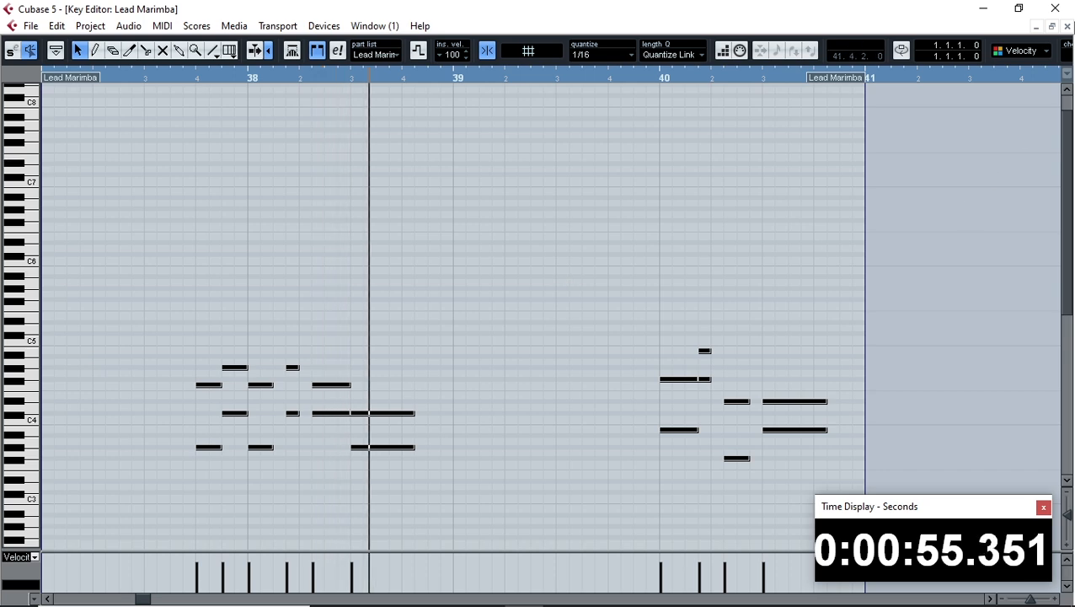
click(1067, 27)
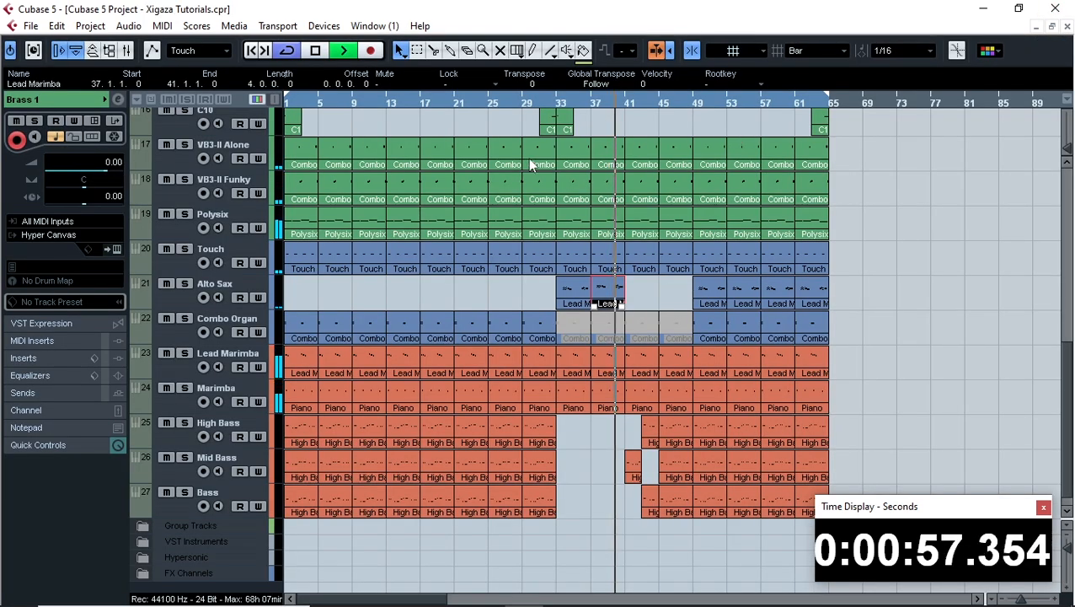
click(522, 102)
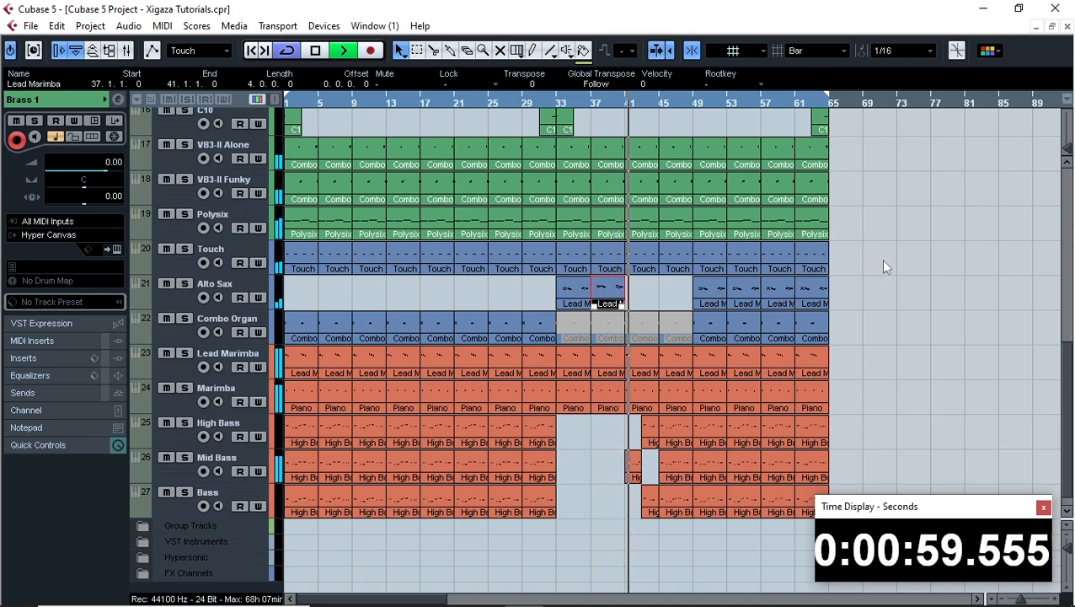
Mute the Koto & Shamisen parts at bars 37 and 41 and replay the section from bar 33.
scroll(881, 258, up, 5)
scroll(882, 259, down, 5)
scroll(901, 260, up, 6)
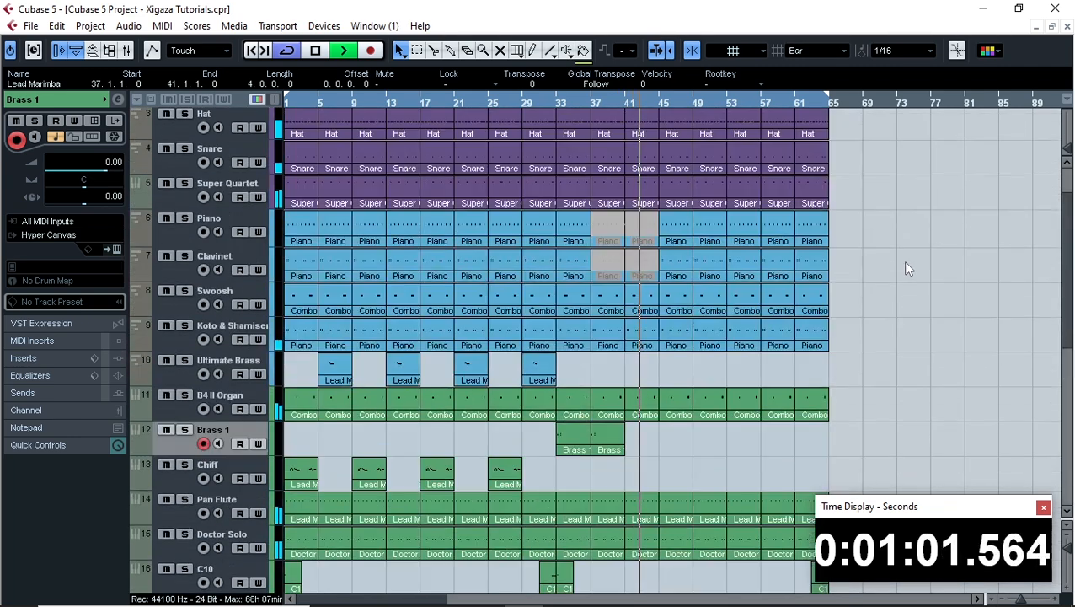
scroll(674, 358, down, 5)
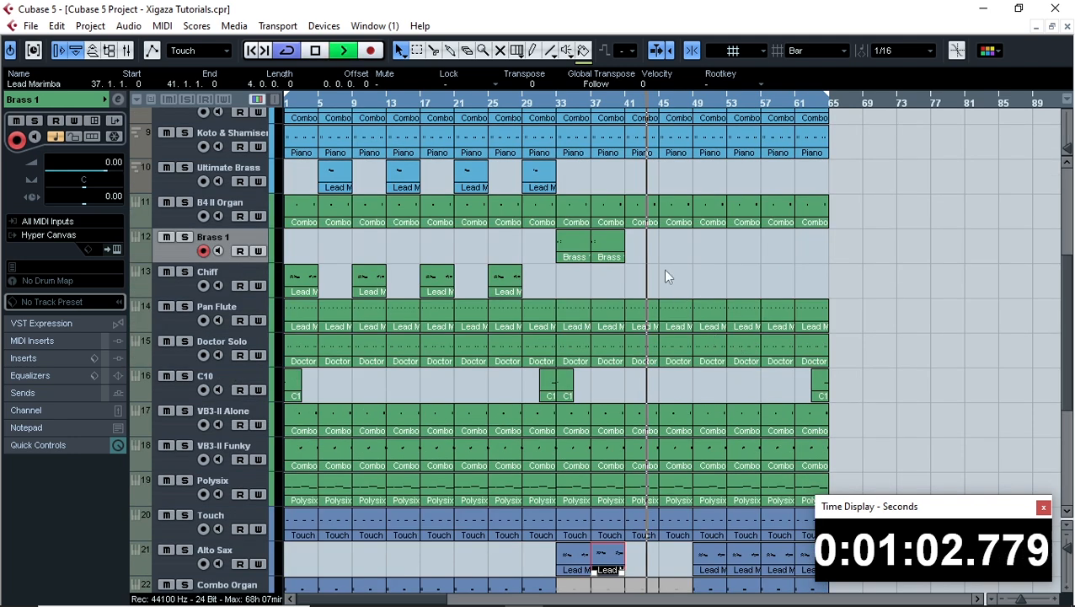
scroll(660, 257, up, 5)
scroll(672, 332, down, 5)
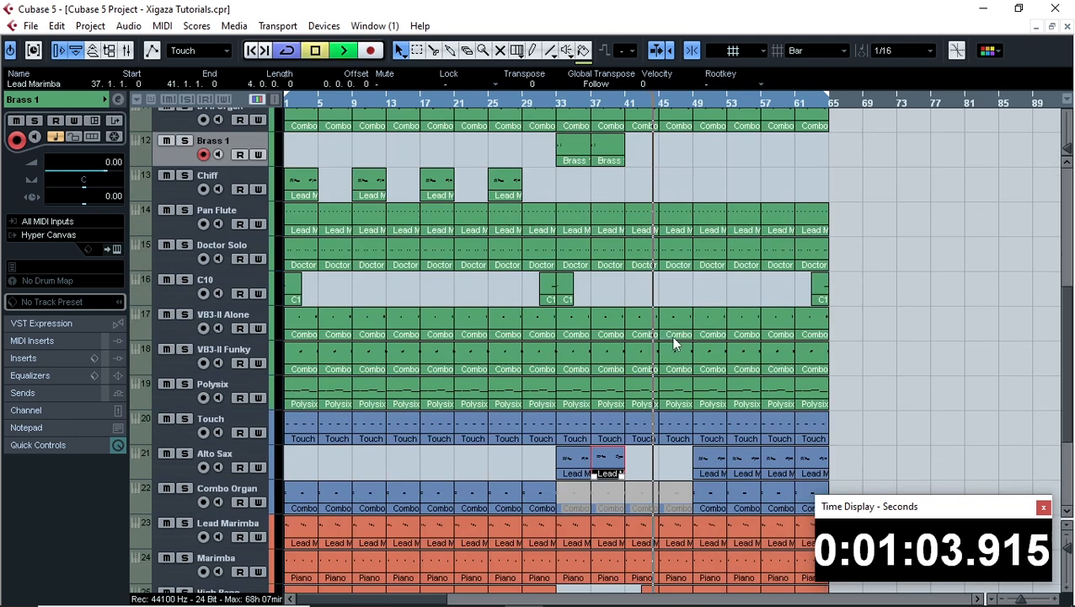
scroll(679, 328, up, 4)
key(7)
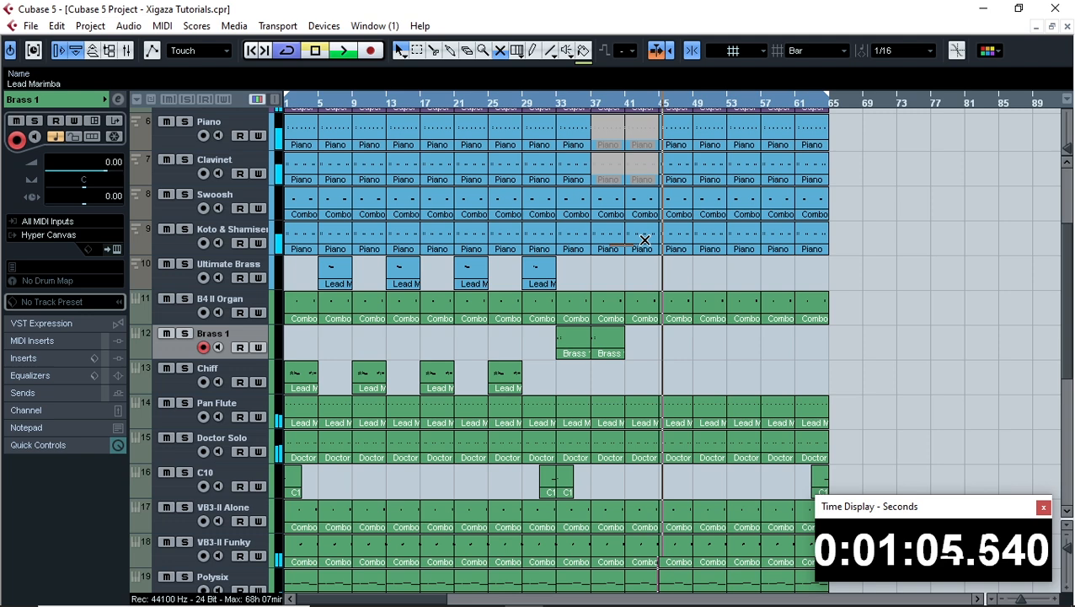
drag(644, 240, 645, 241)
key(1)
scroll(899, 257, up, 4)
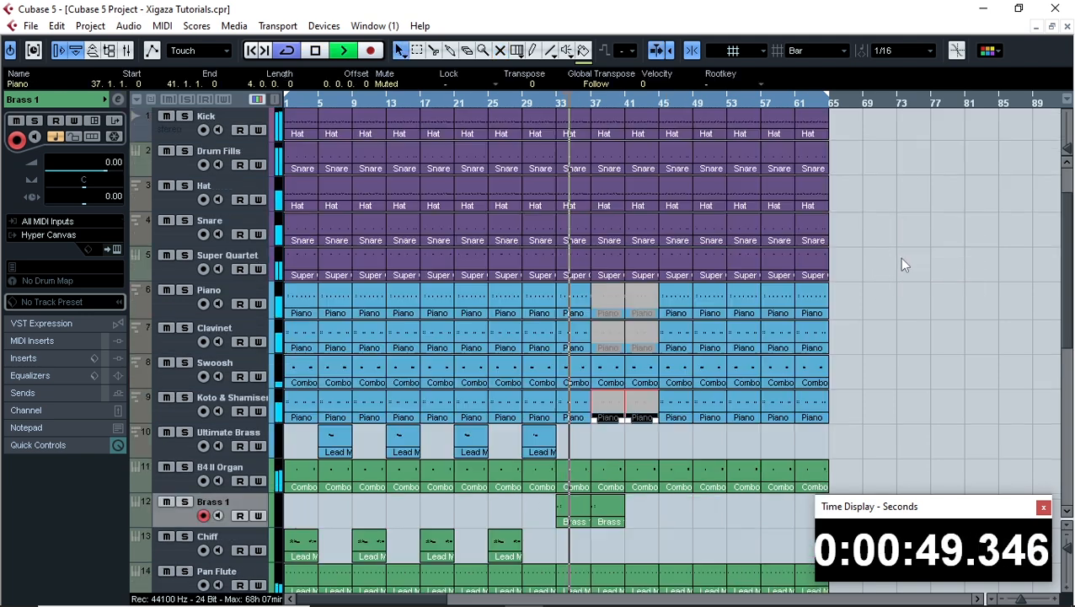
Mute the Koto & Shamisen part at bar 45 as well.
scroll(899, 257, down, 10)
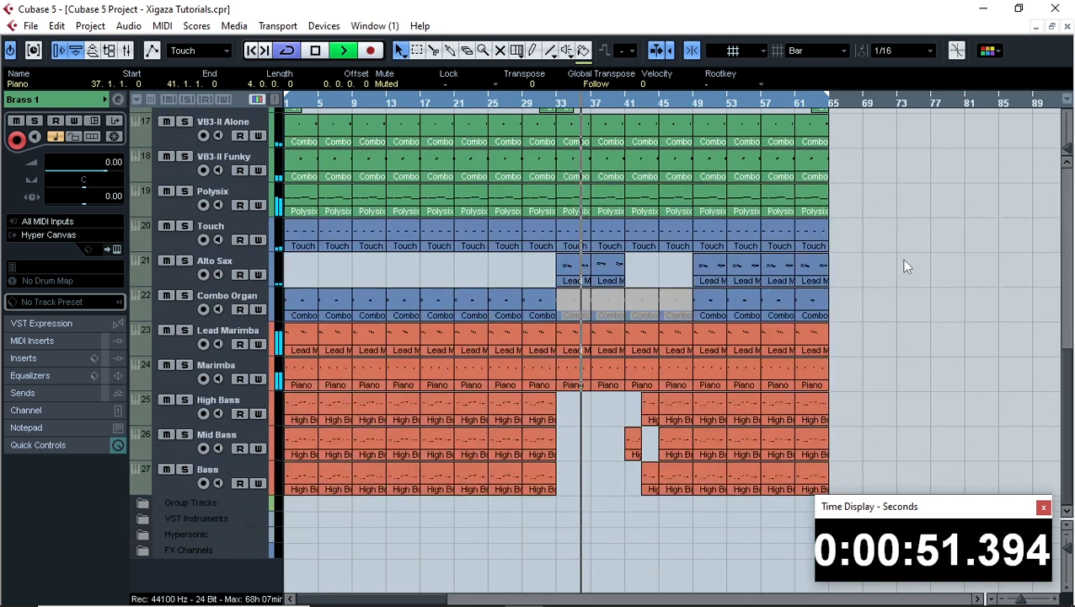
scroll(906, 267, up, 8)
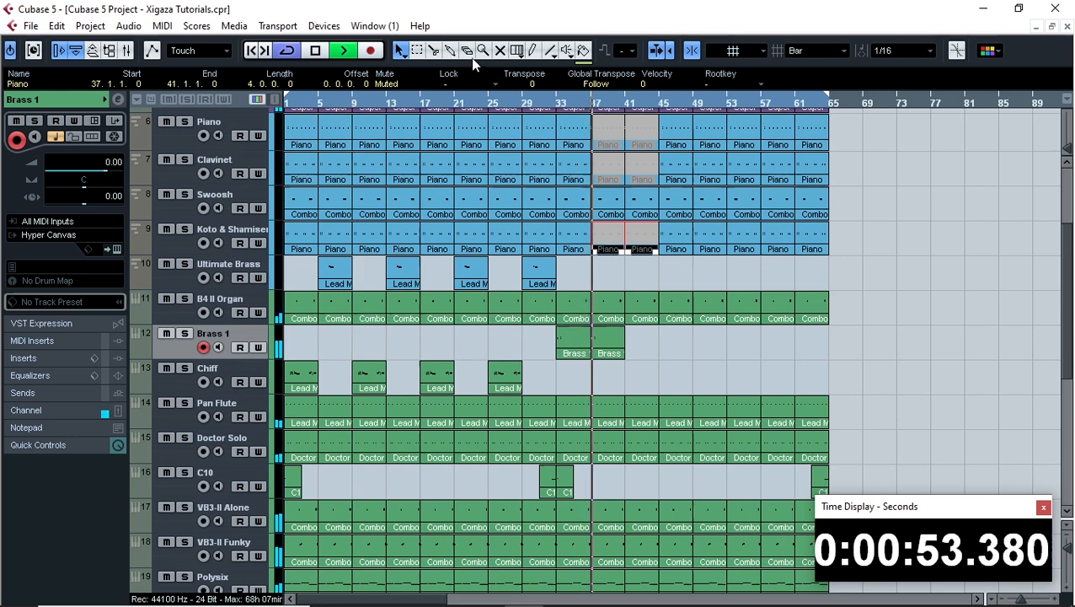
click(499, 50)
click(675, 238)
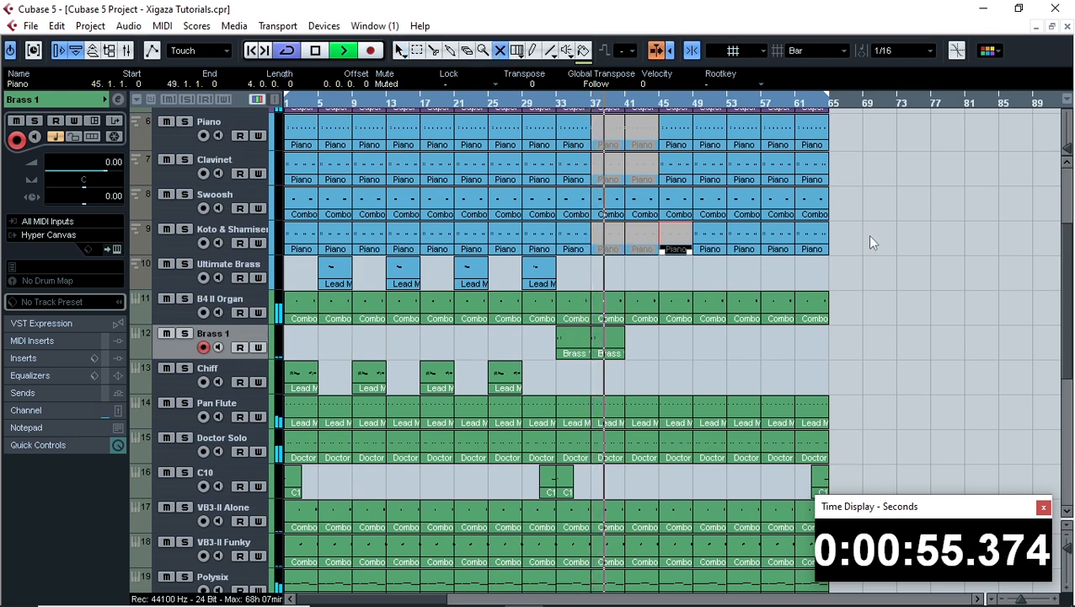
key(1)
scroll(972, 238, down, 4)
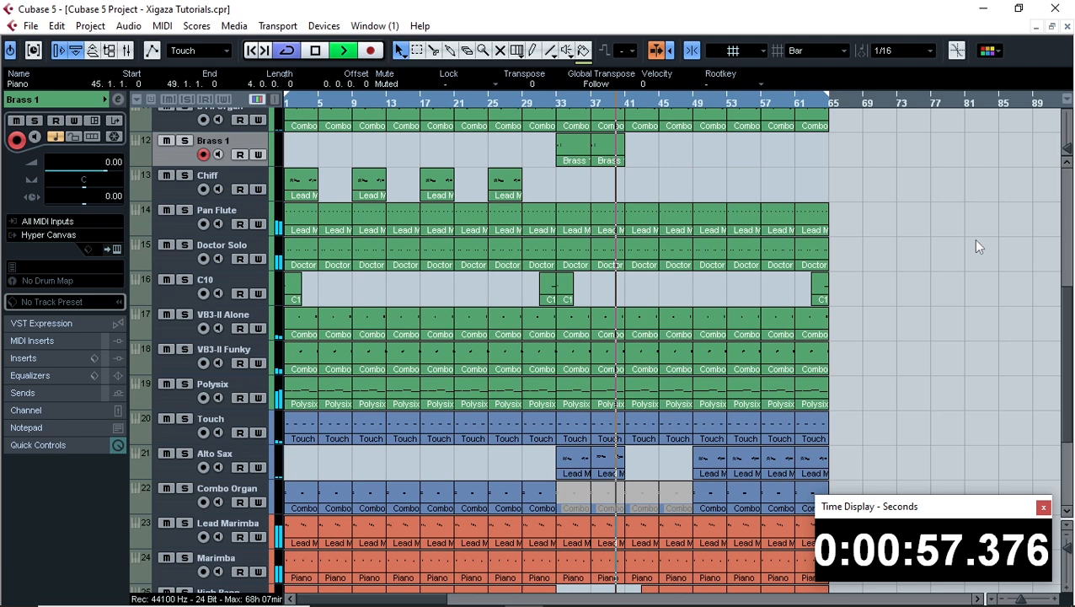
Stop playback, mute all Polysix parts from bar 45 to the end of the arrangement, and resume playing.
scroll(976, 242, down, 4)
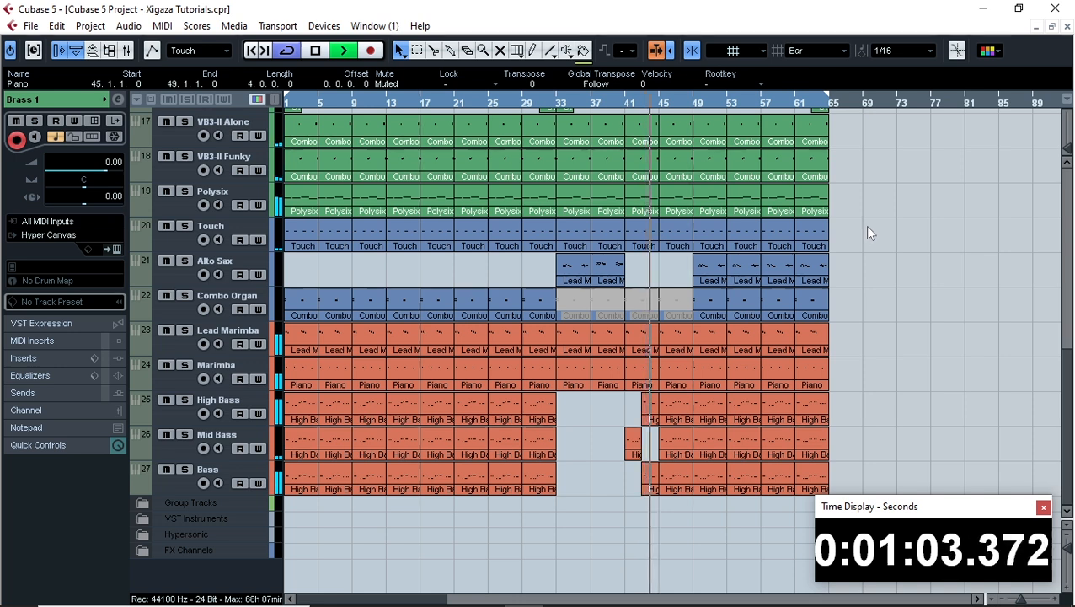
click(498, 50)
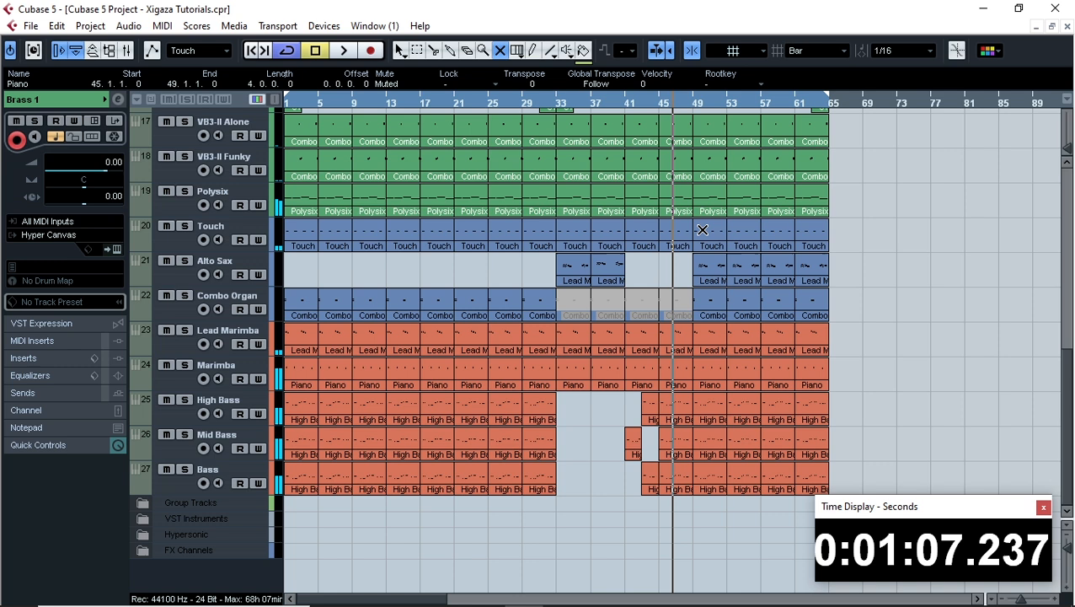
key(space)
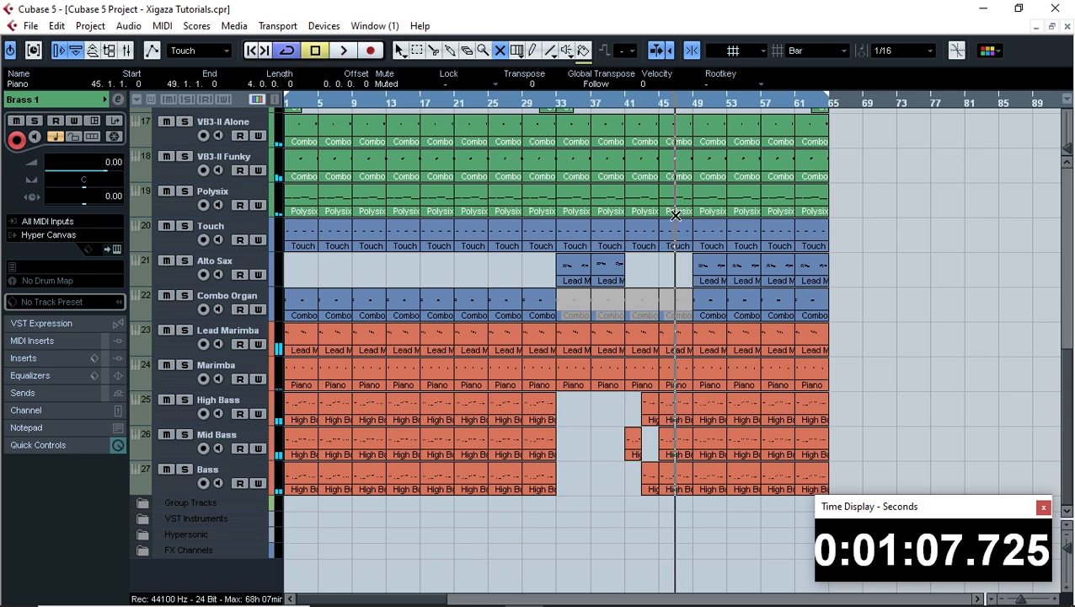
drag(685, 201, 937, 210)
key(1)
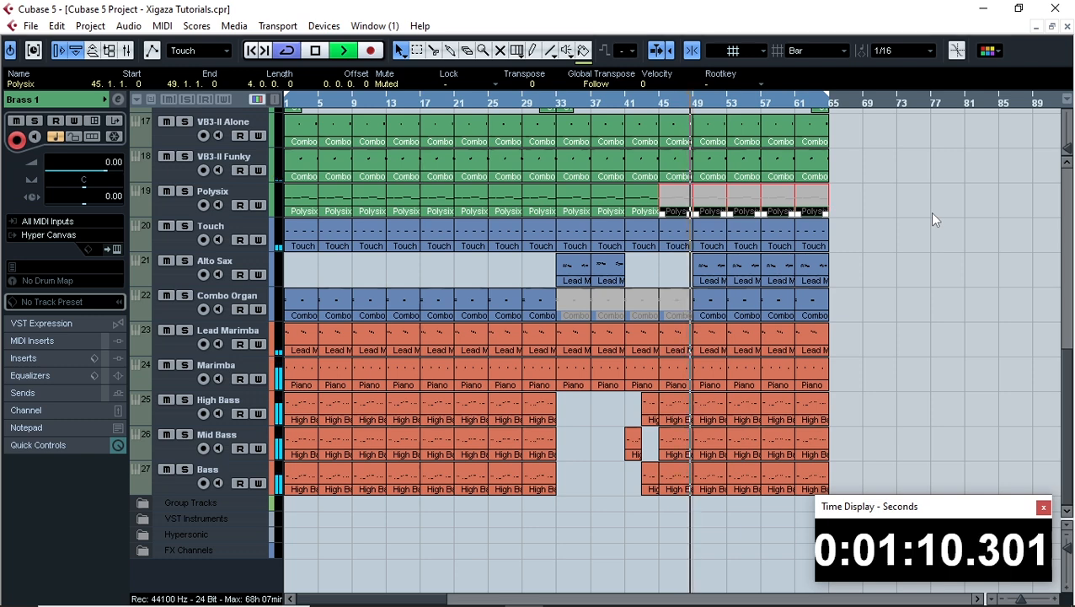
Listen through the rest of the 64-bar arrangement and its loop back to bar 1, examining the parts on all tracks.
scroll(929, 211, up, 5)
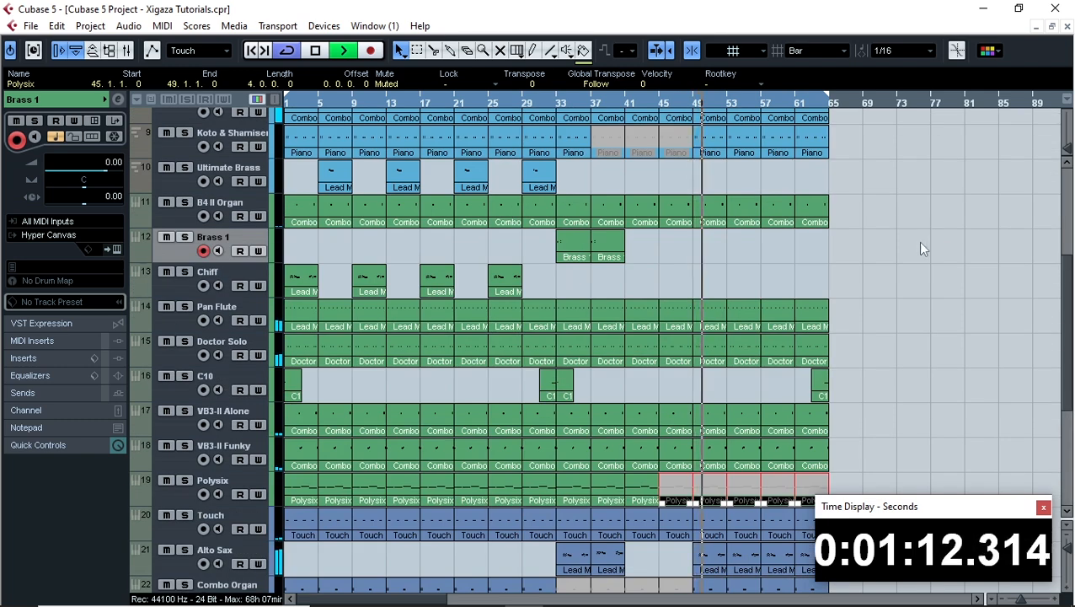
scroll(918, 240, up, 3)
scroll(917, 240, down, 6)
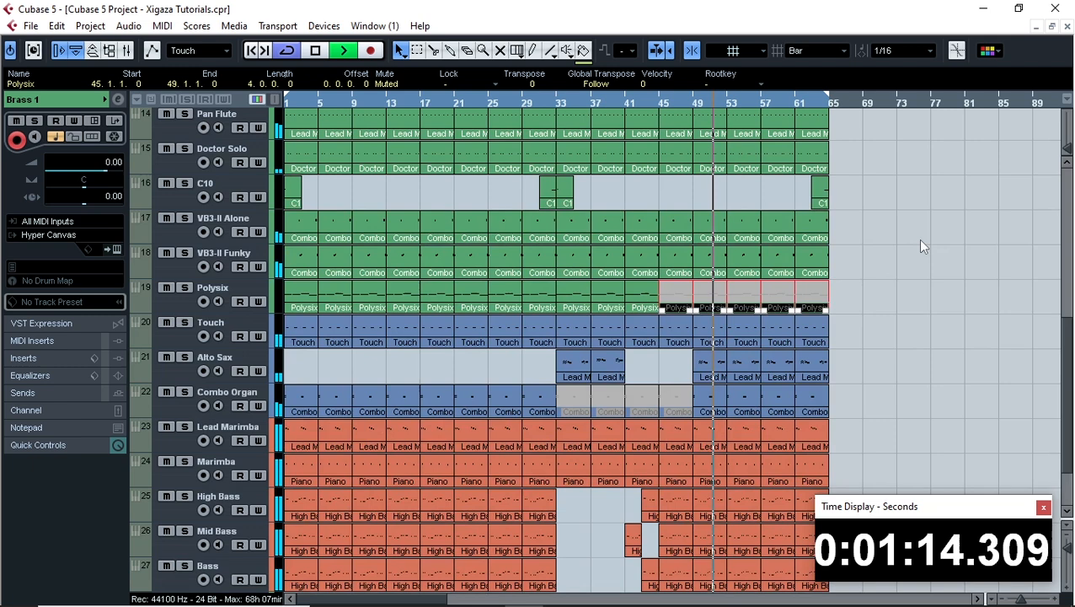
scroll(921, 245, down, 2)
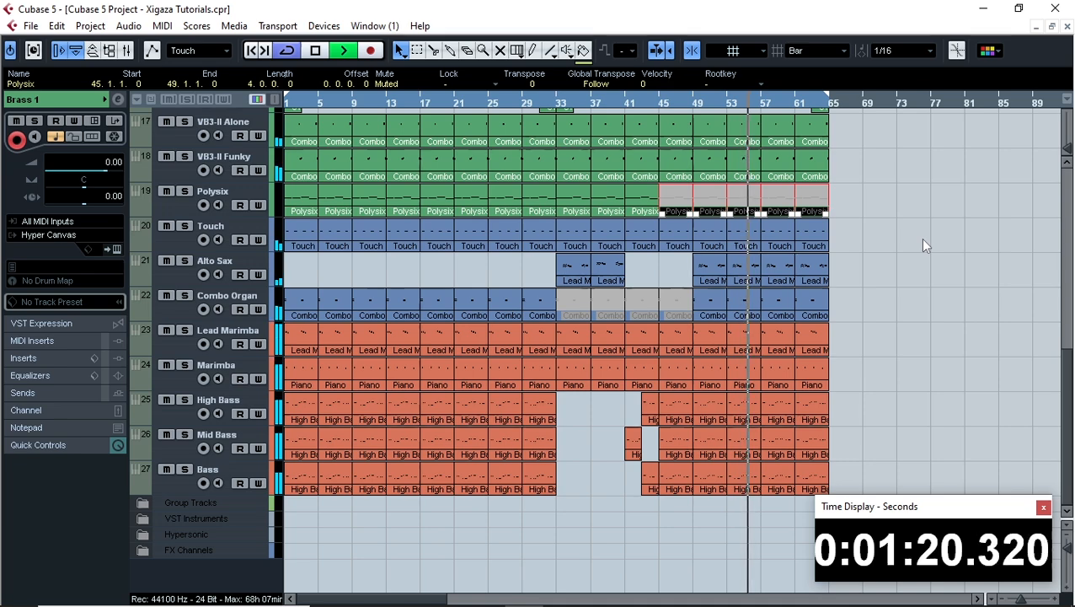
scroll(923, 244, up, 3)
scroll(903, 230, down, 3)
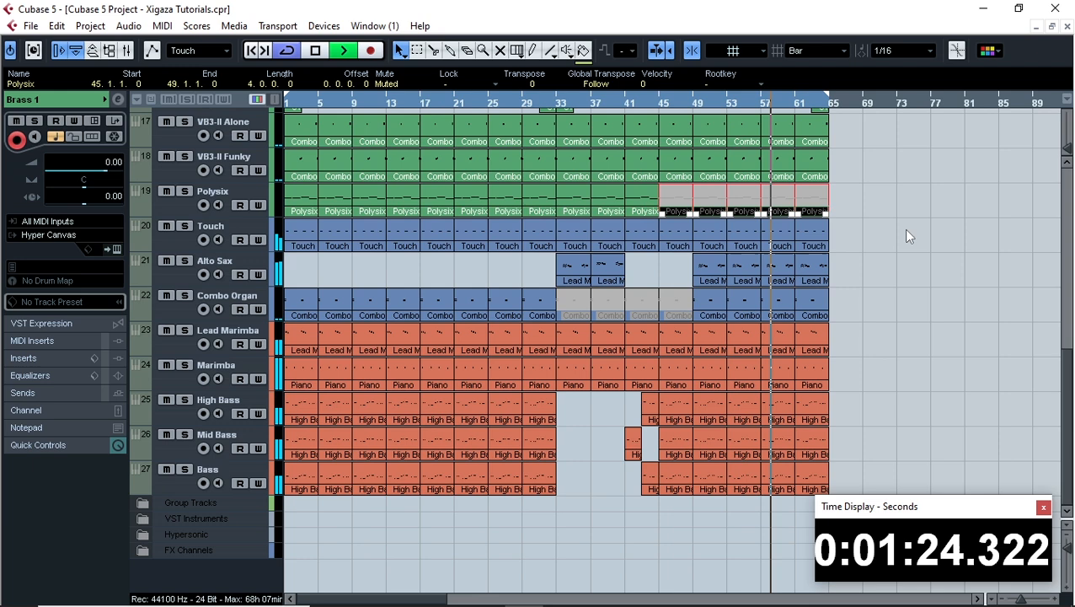
scroll(907, 227, up, 8)
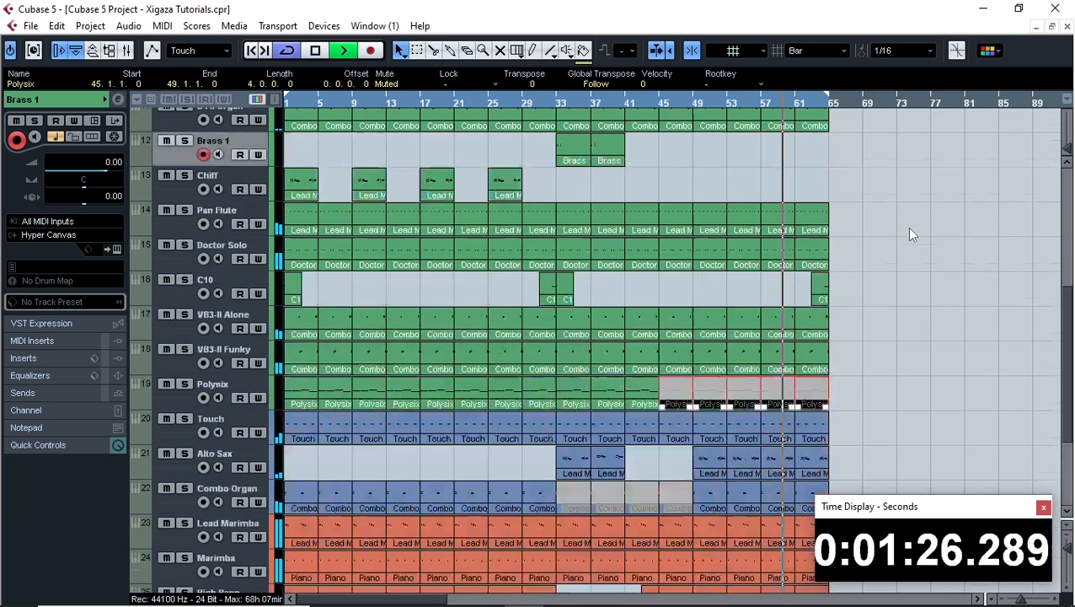
scroll(908, 227, down, 8)
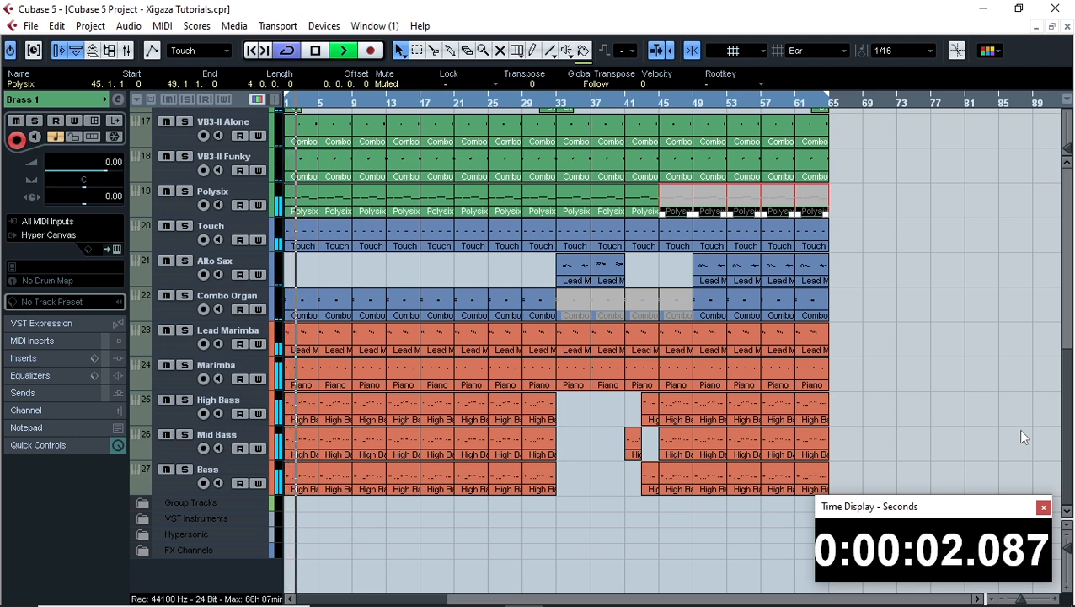
scroll(850, 258, up, 5)
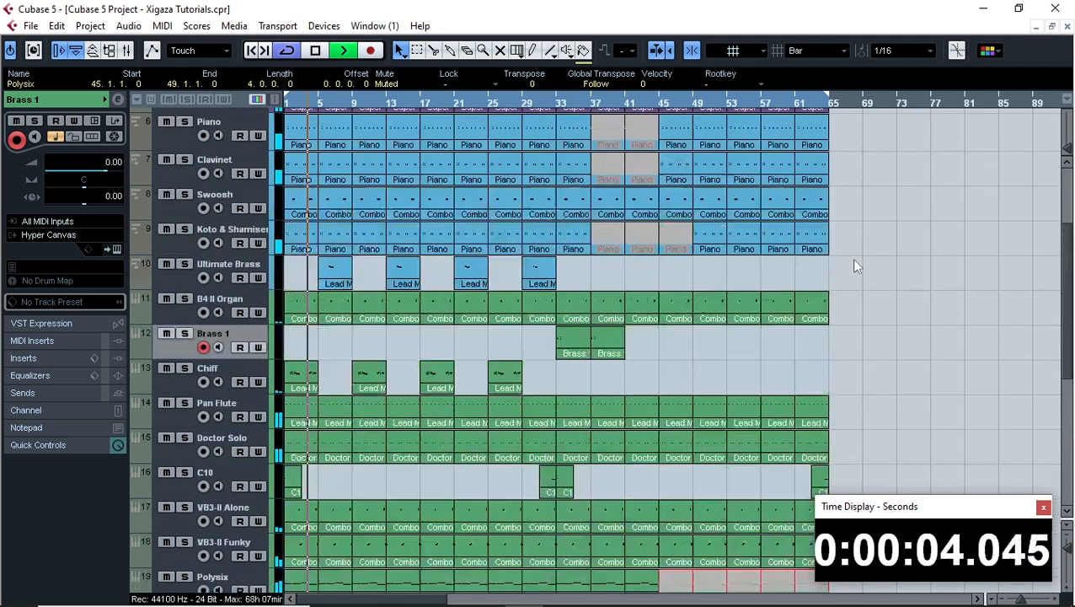
scroll(830, 195, down, 3)
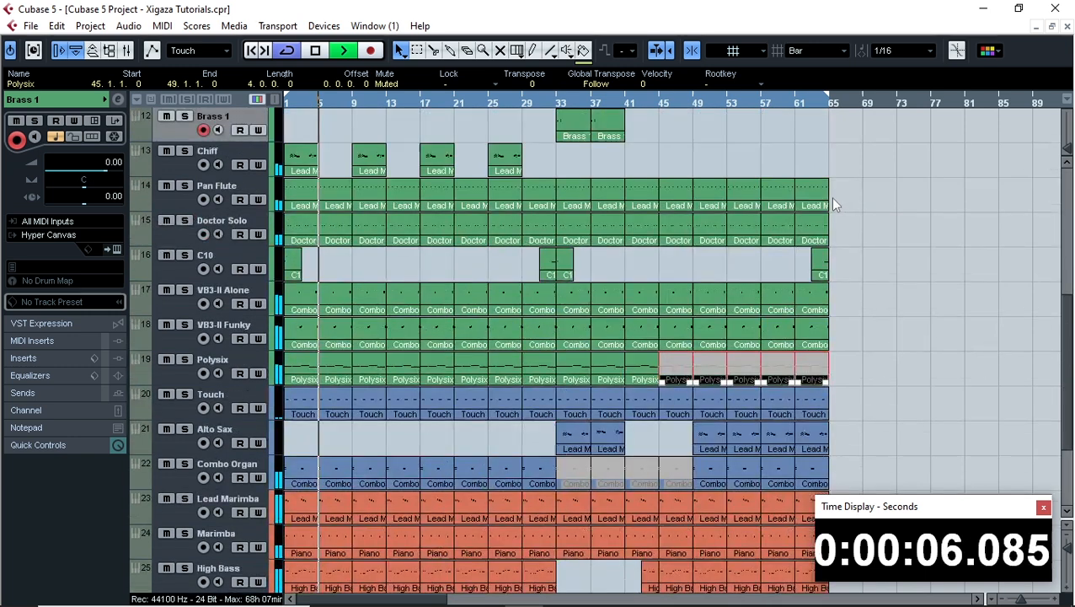
Duplicate all parts of the 64-bar arrangement twice in succession, extending every track to bar 193.
key(ctrl+a)
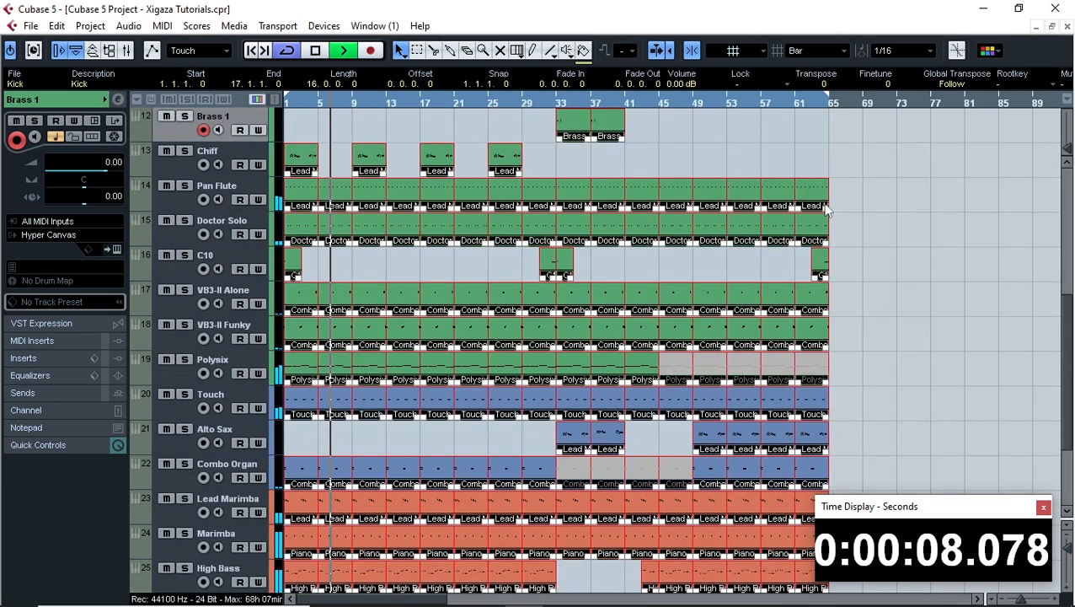
key(ctrl+d)
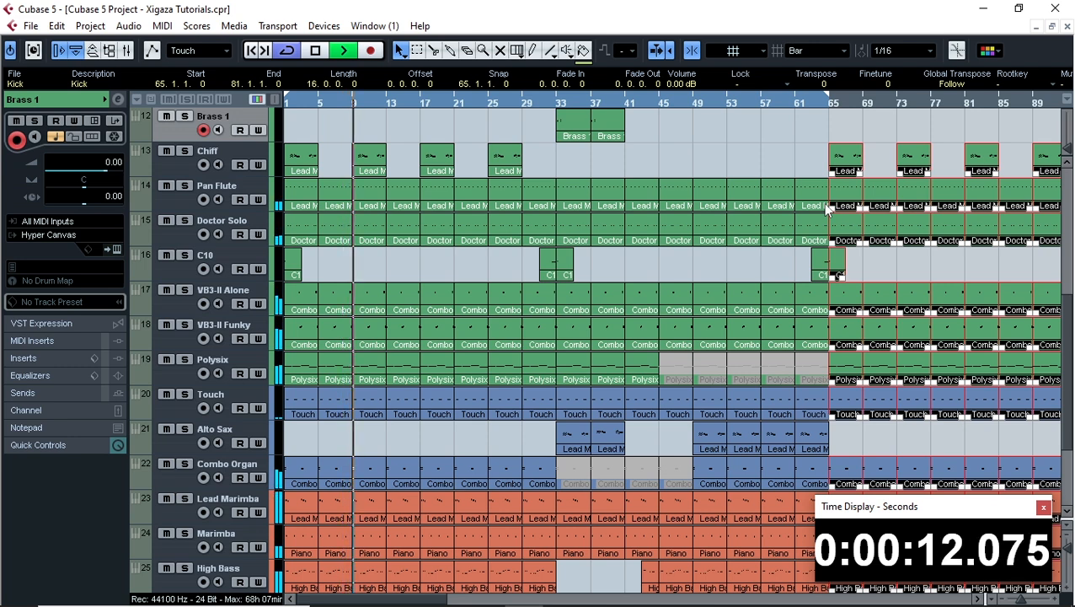
key(ctrl+d)
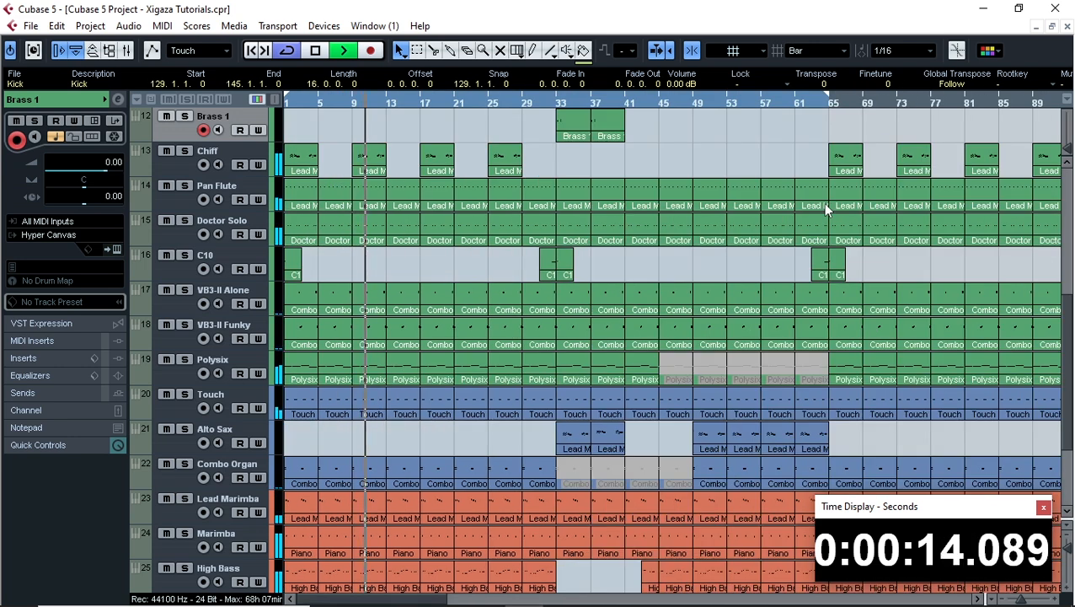
key(ctrl+a)
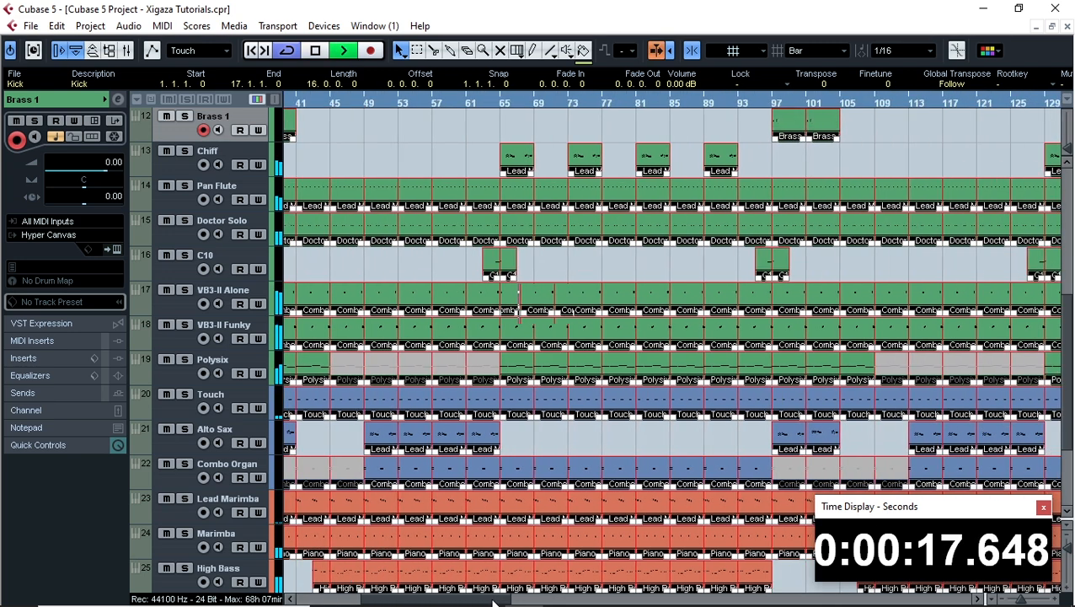
drag(435, 602, 627, 601)
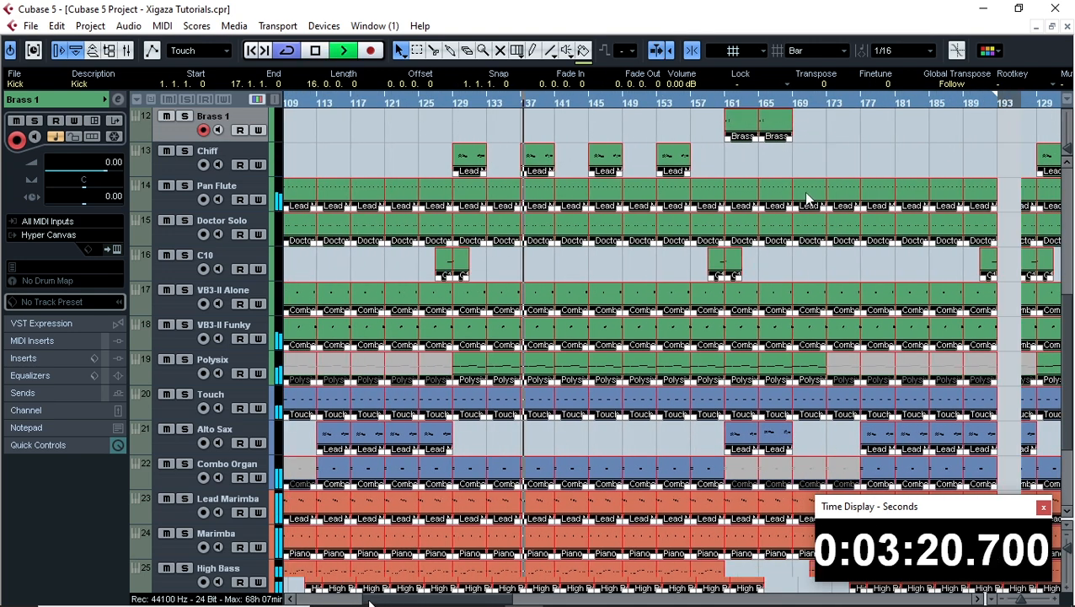
Delete all parts on every track from bar 161 to the end of the arrangement.
scroll(847, 209, down, 5)
scroll(847, 209, up, 8)
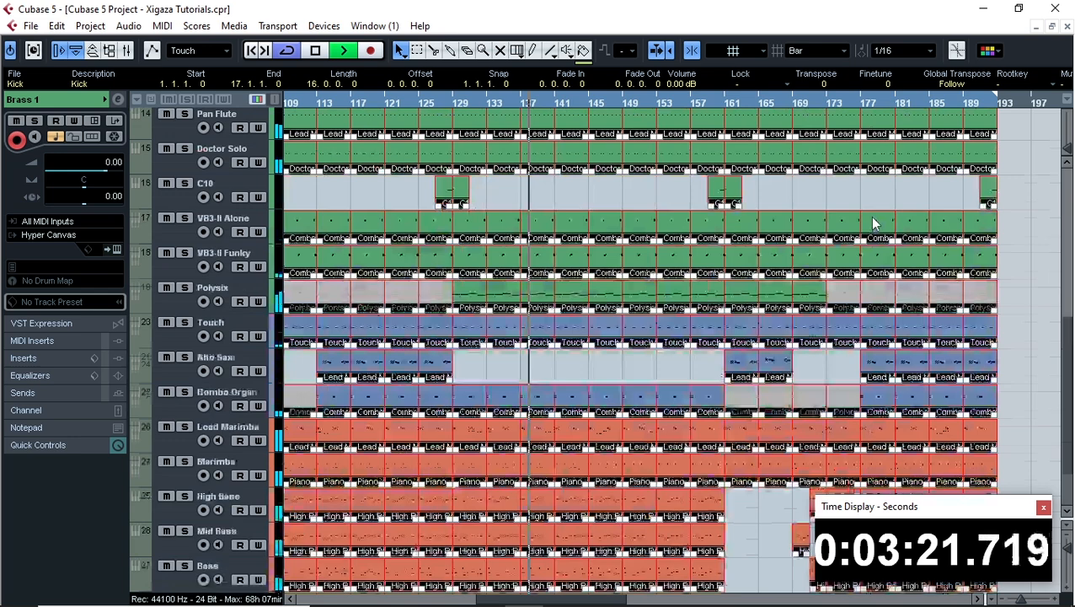
scroll(999, 147, down, 8)
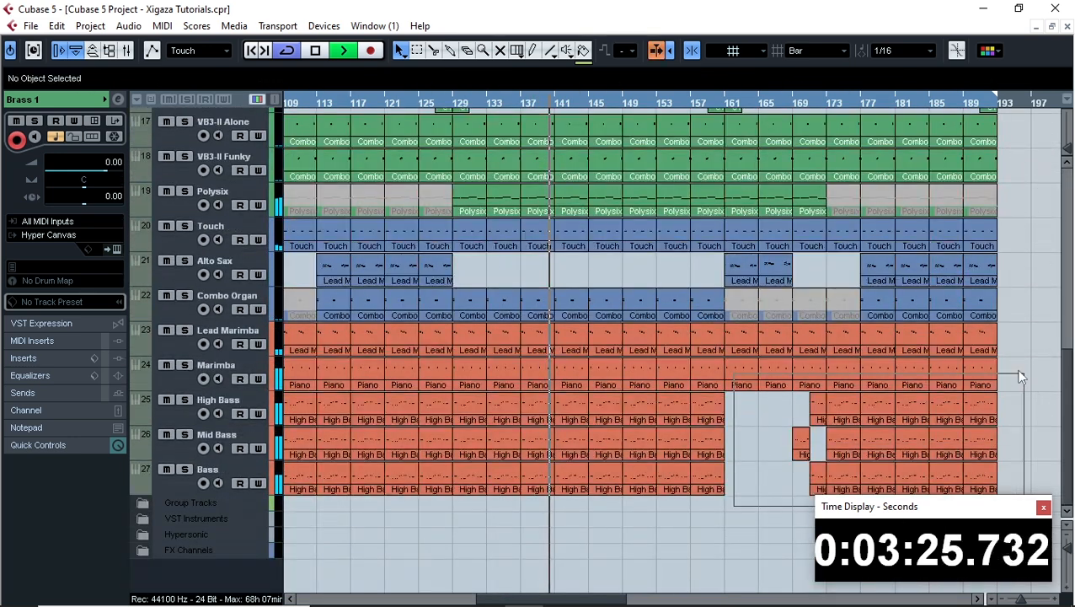
scroll(1019, 372, up, 8)
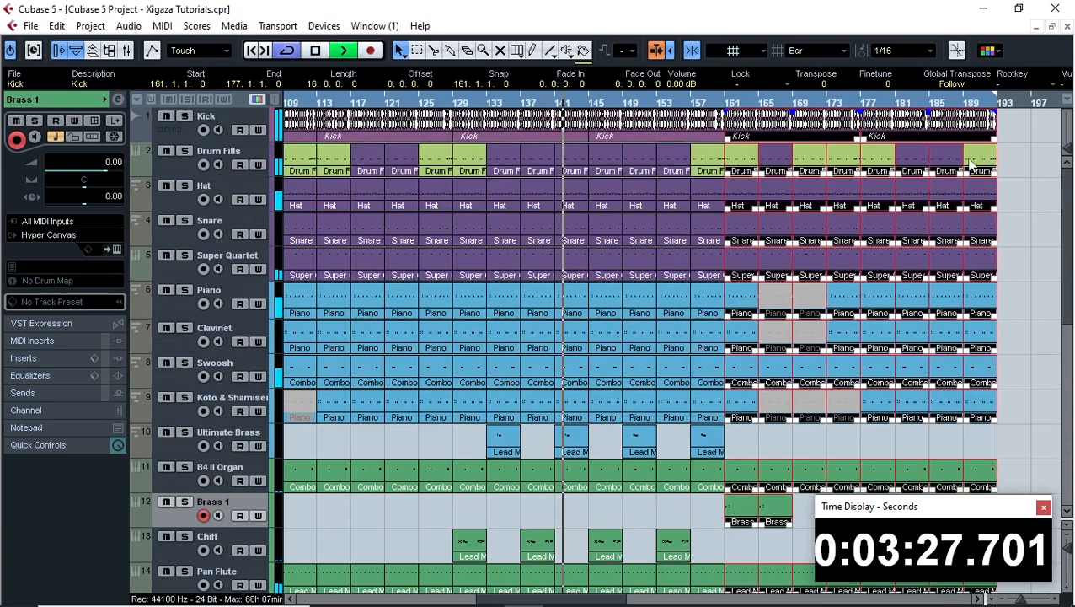
key(Delete)
scroll(733, 185, down, 3)
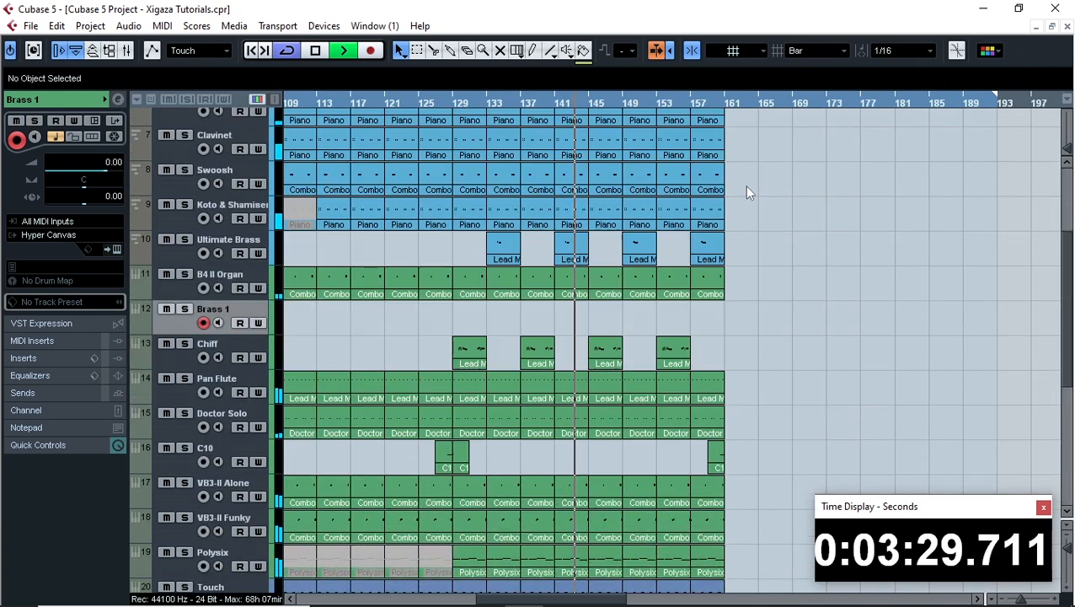
Select all parts, set the loop range to end at bar 161, and clear the selection.
key(ctrl+a)
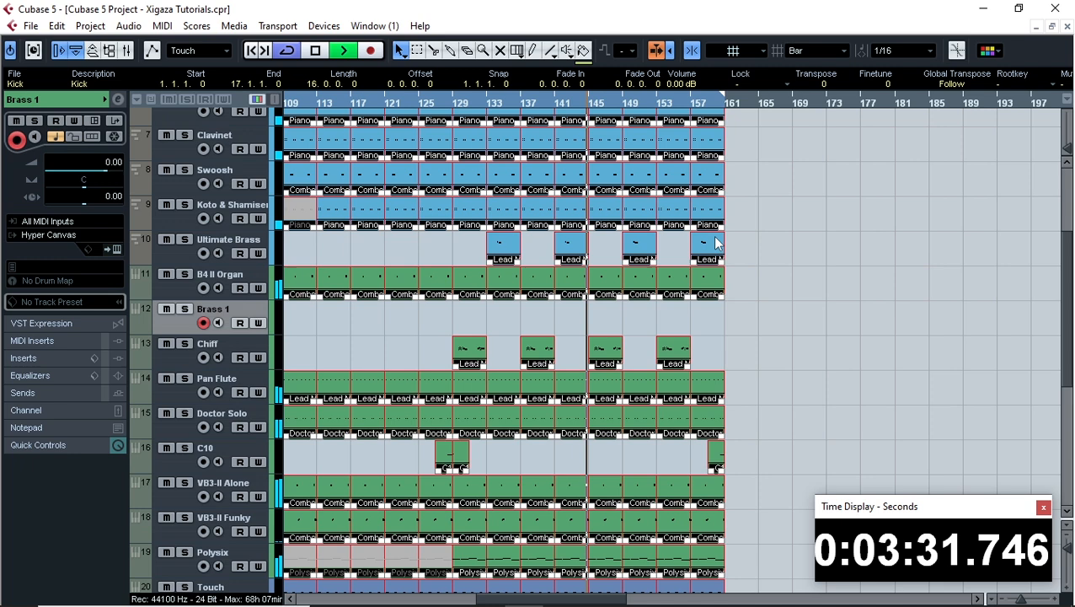
scroll(809, 240, down, 5)
click(833, 253)
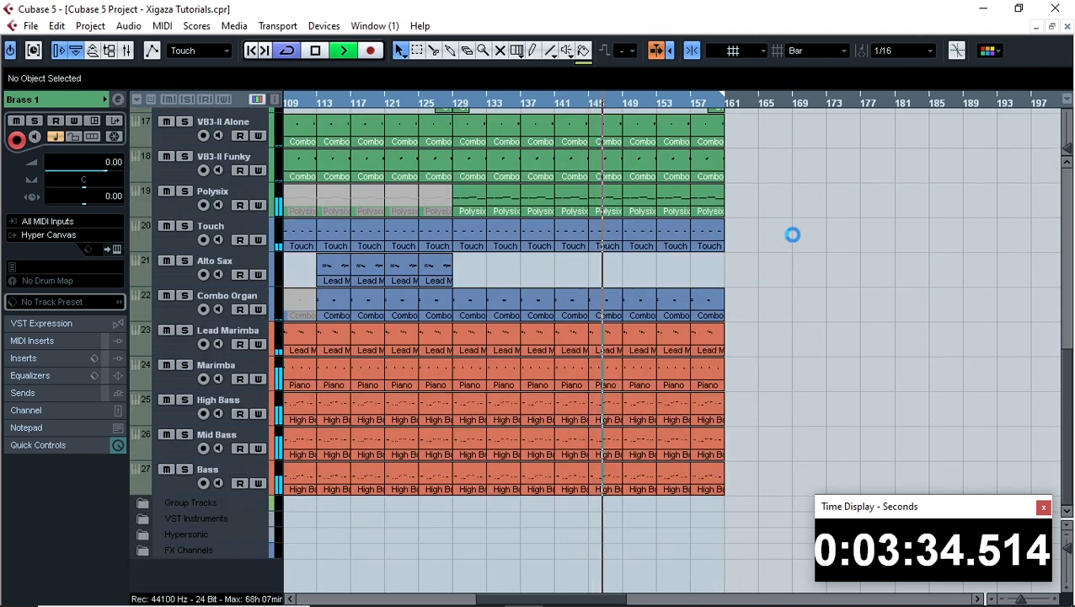
Examine the extended arrangement from bar 1 at a wider horizontal scale.
scroll(793, 233, up, 5)
scroll(792, 234, down, 5)
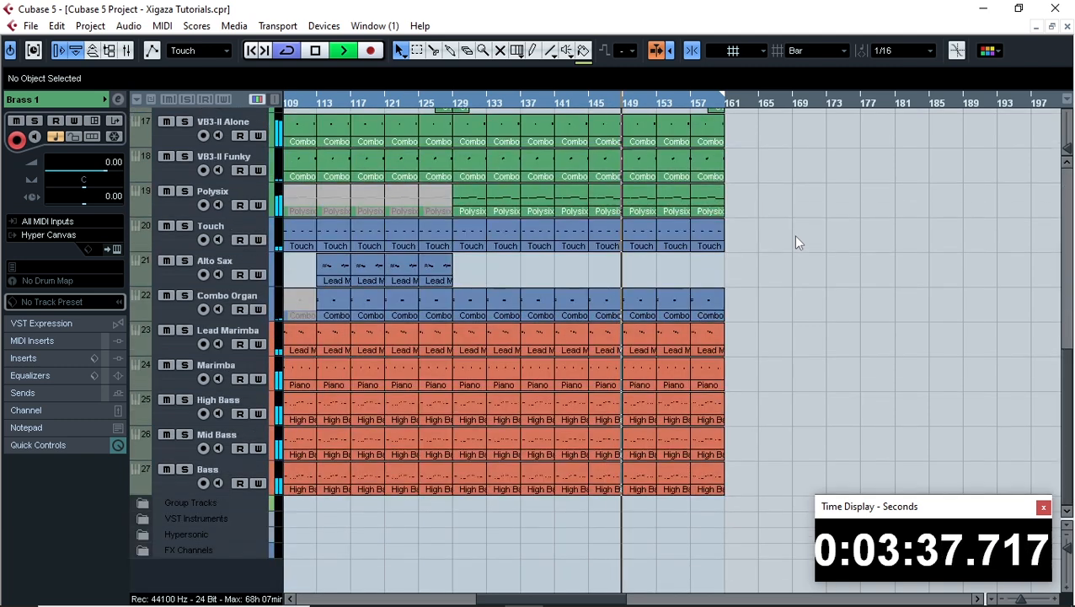
drag(549, 601, 351, 575)
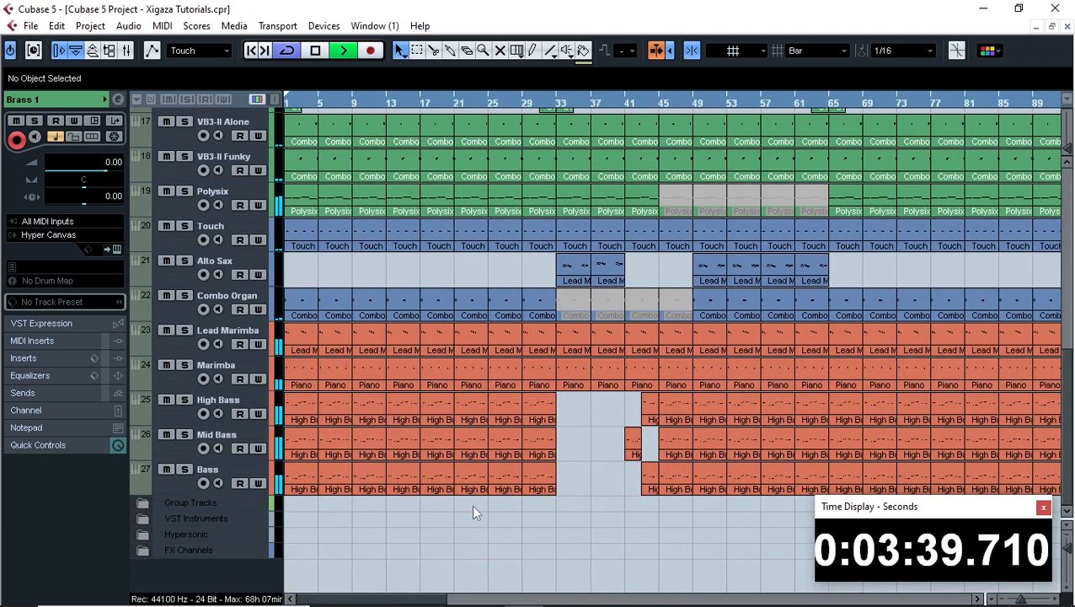
key(g)
key(g)
key(g)
key(g)
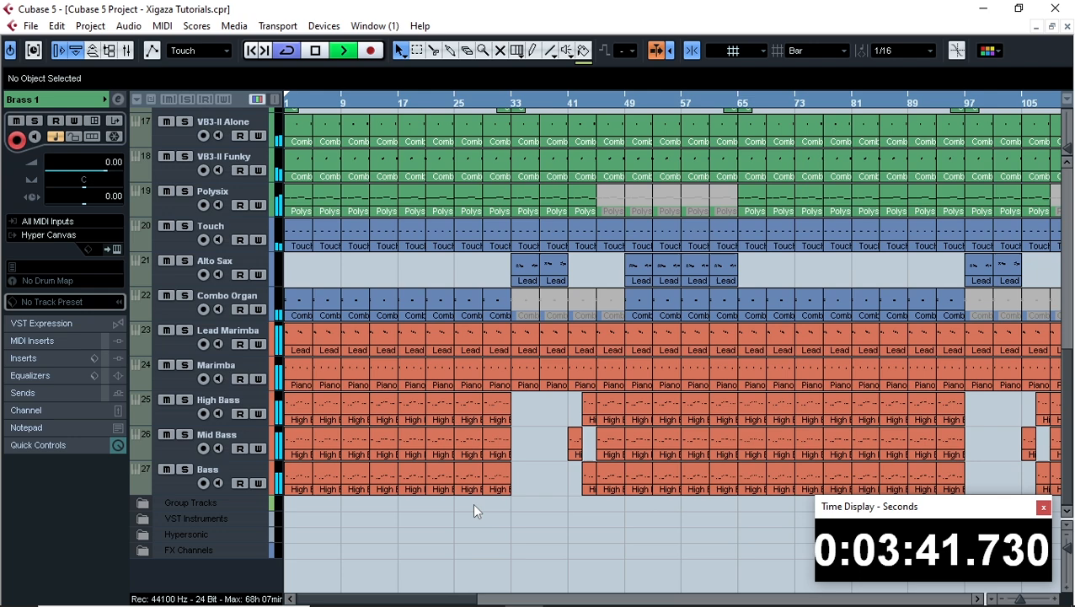
Delete the High Bass, Mid Bass and Bass parts in bars 1–4, plus the Mid Bass part in bars 5–8.
key(g)
key(g)
key(g)
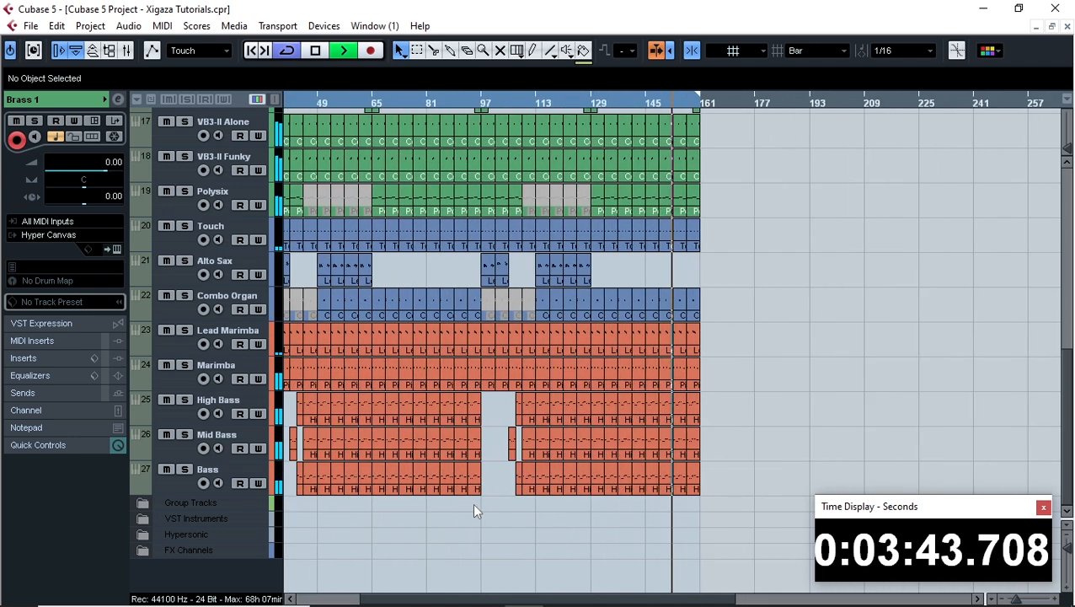
key(h)
key(h)
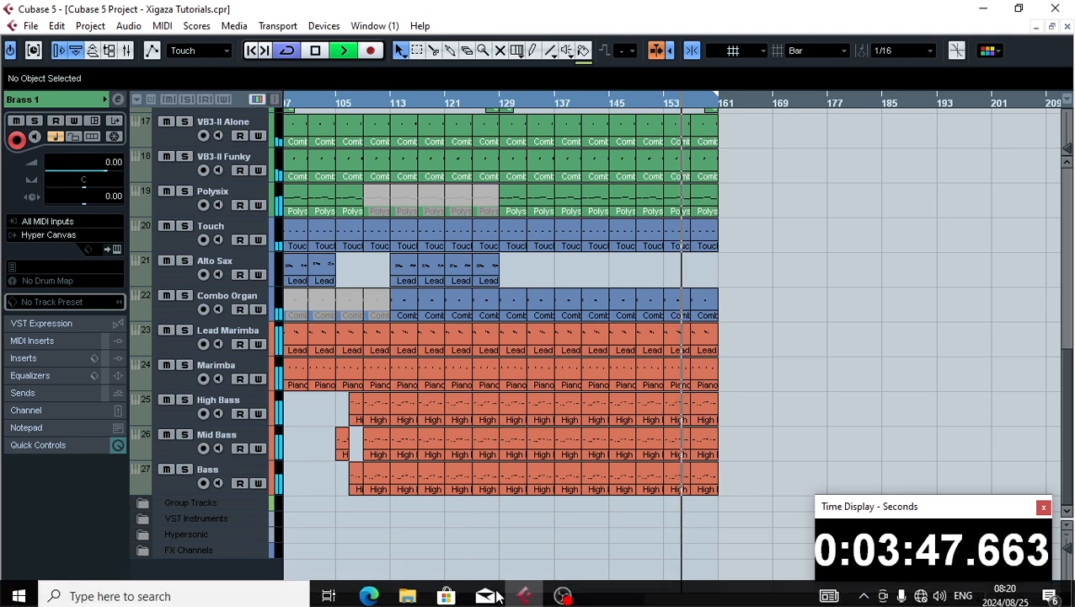
drag(596, 599, 436, 599)
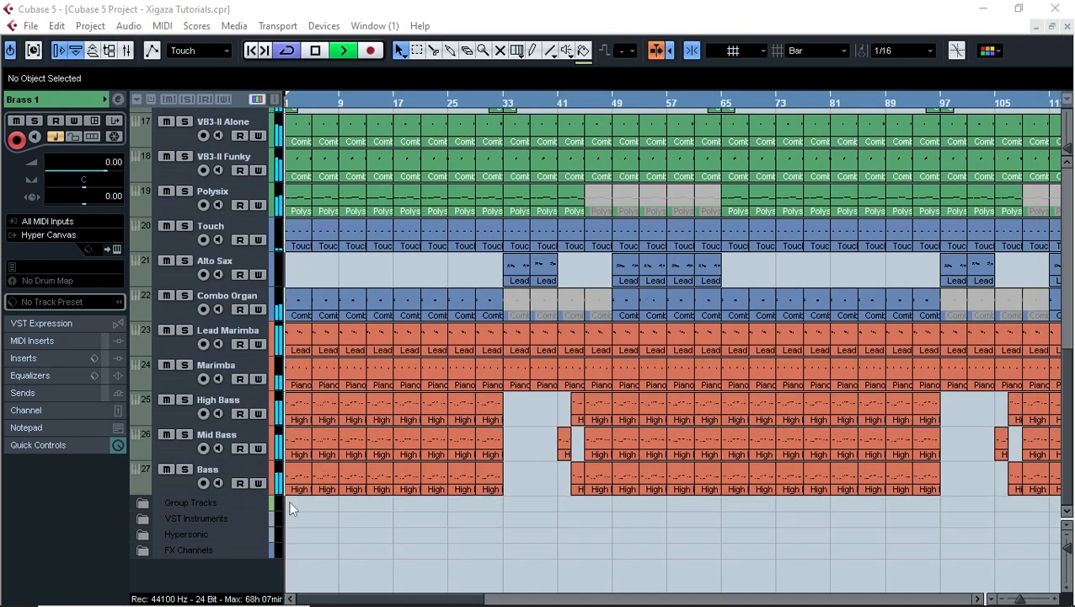
click(295, 509)
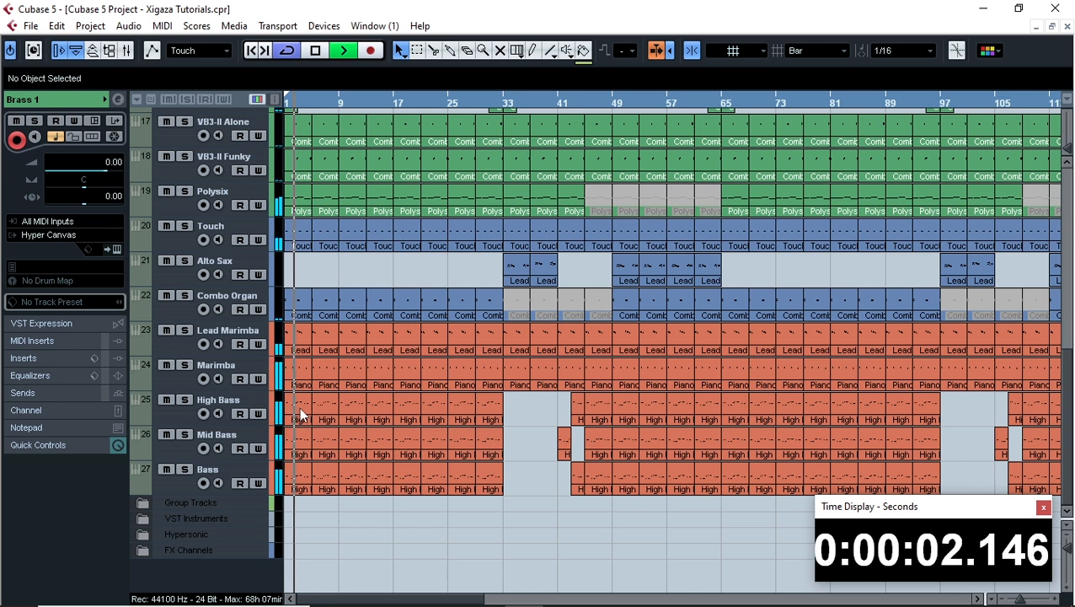
click(302, 410)
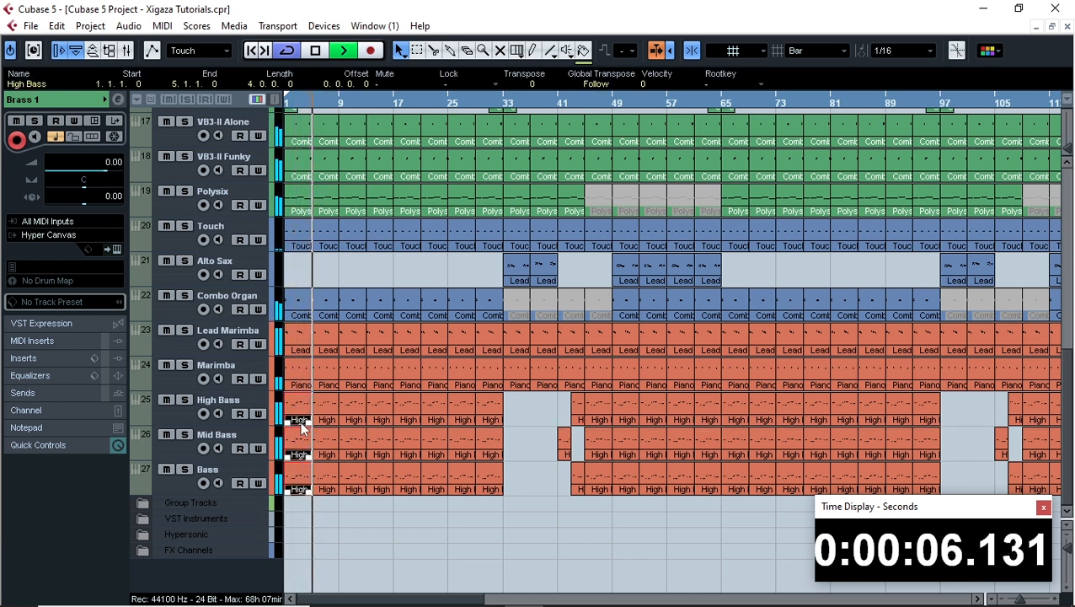
key(Delete)
click(327, 455)
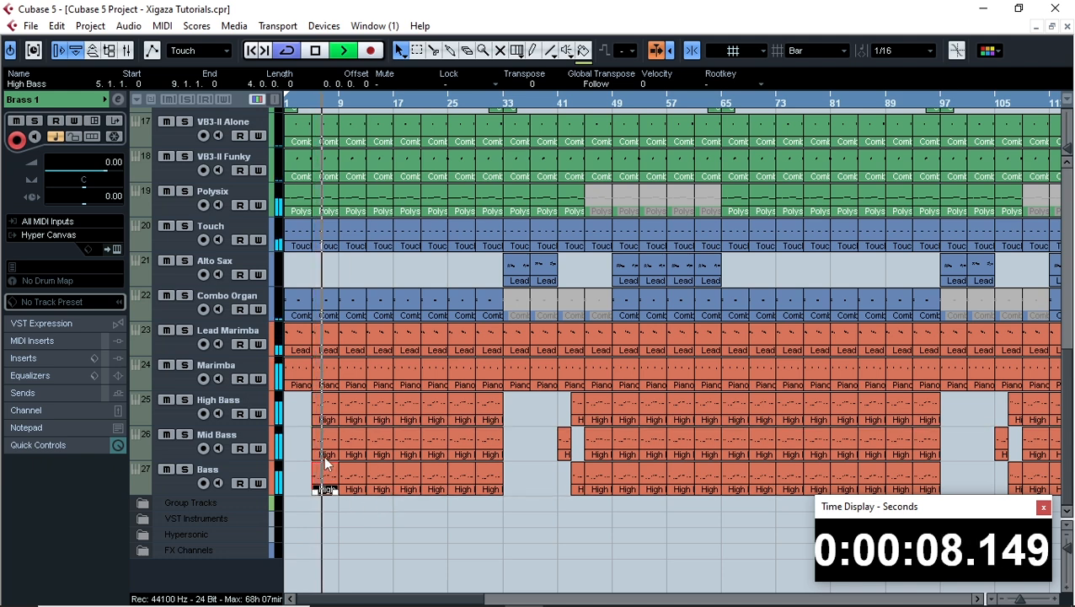
key(Delete)
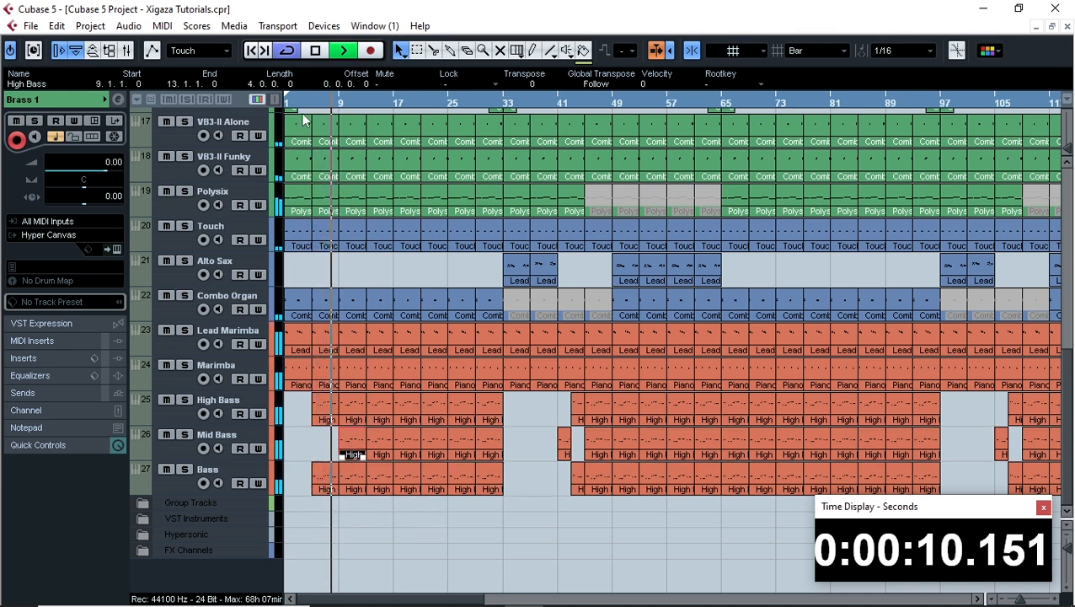
Trim the start of the first Bass part to bar 7 and play the intro from bar 1.
key(h)
key(h)
key(h)
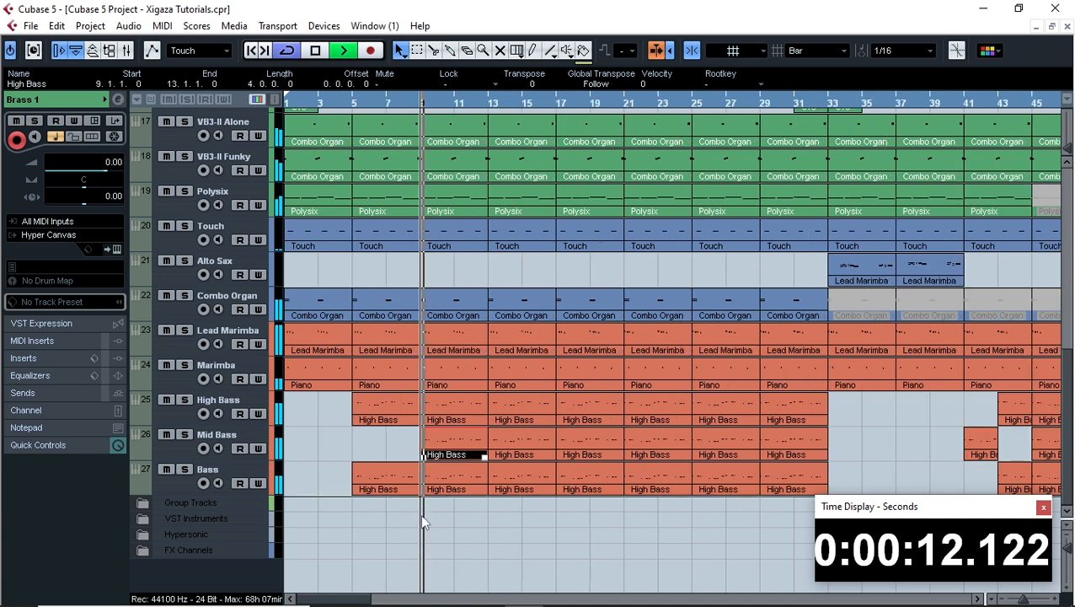
click(376, 528)
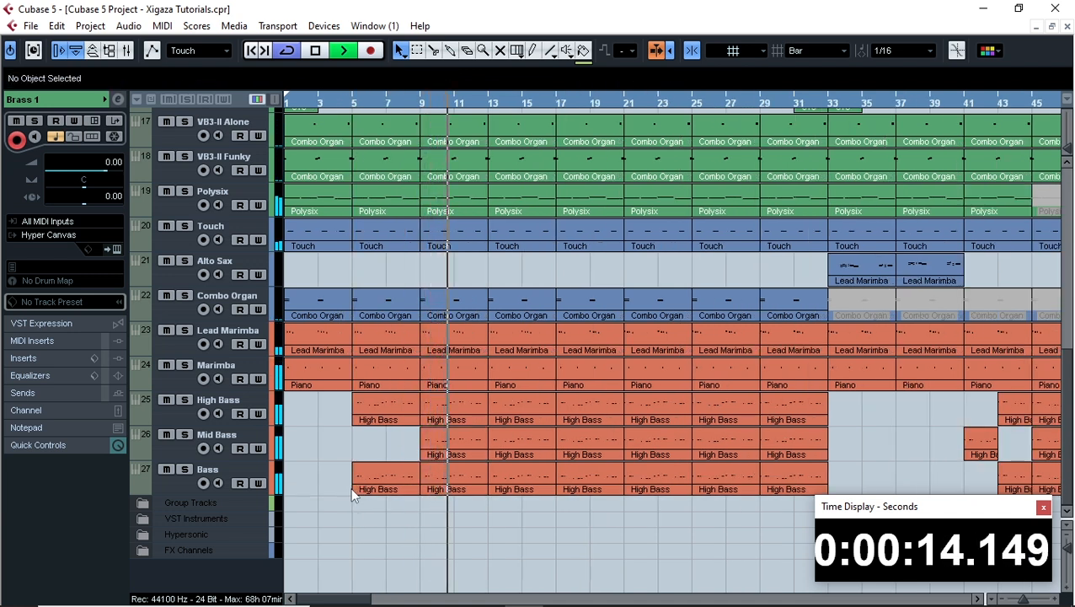
click(364, 494)
drag(364, 494, 395, 492)
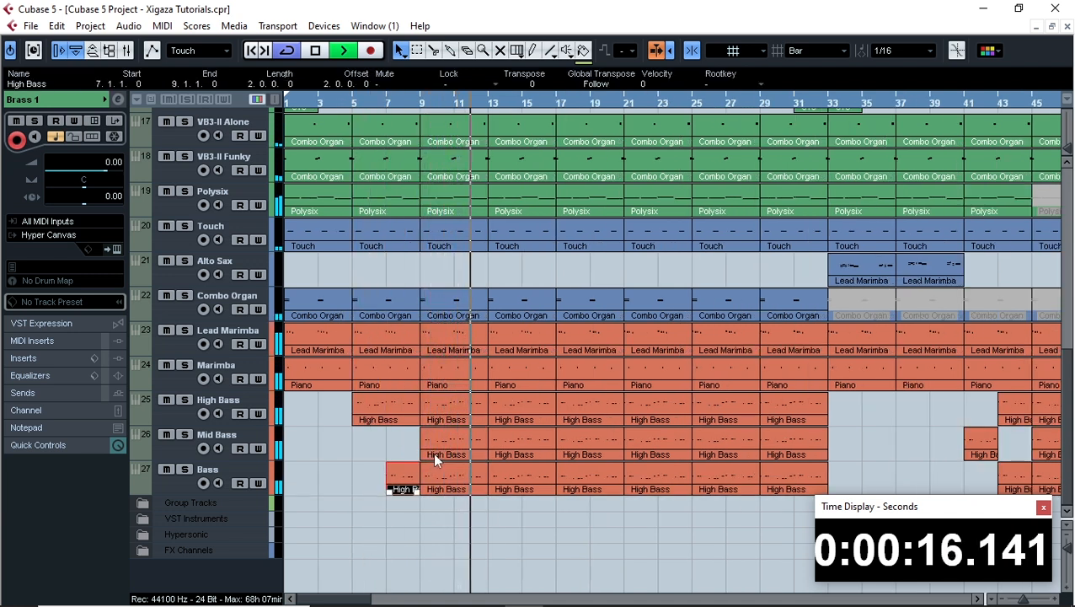
key(space)
scroll(422, 351, up, 3)
scroll(422, 351, down, 3)
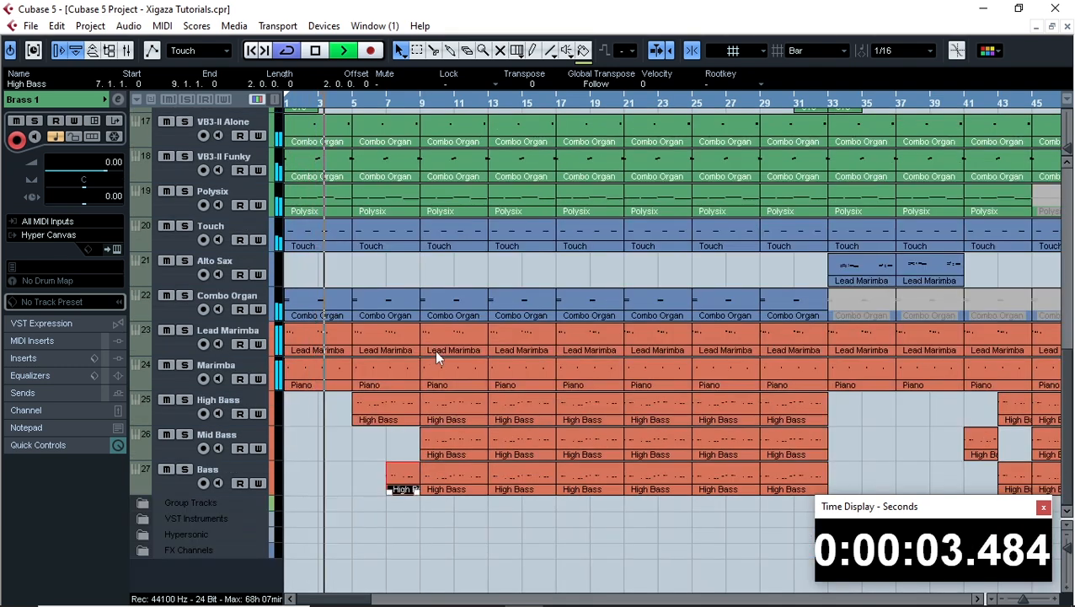
key(space)
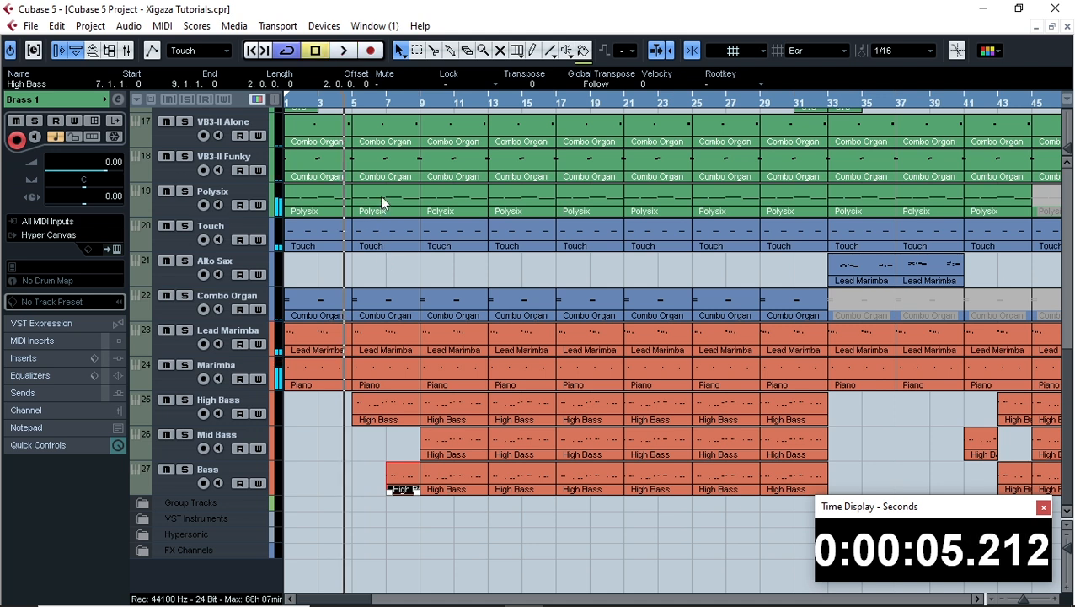
Mute the four-bar Polysix parts starting at bars 5, 13, 21, 29 and 37 during playback.
key(space)
click(499, 50)
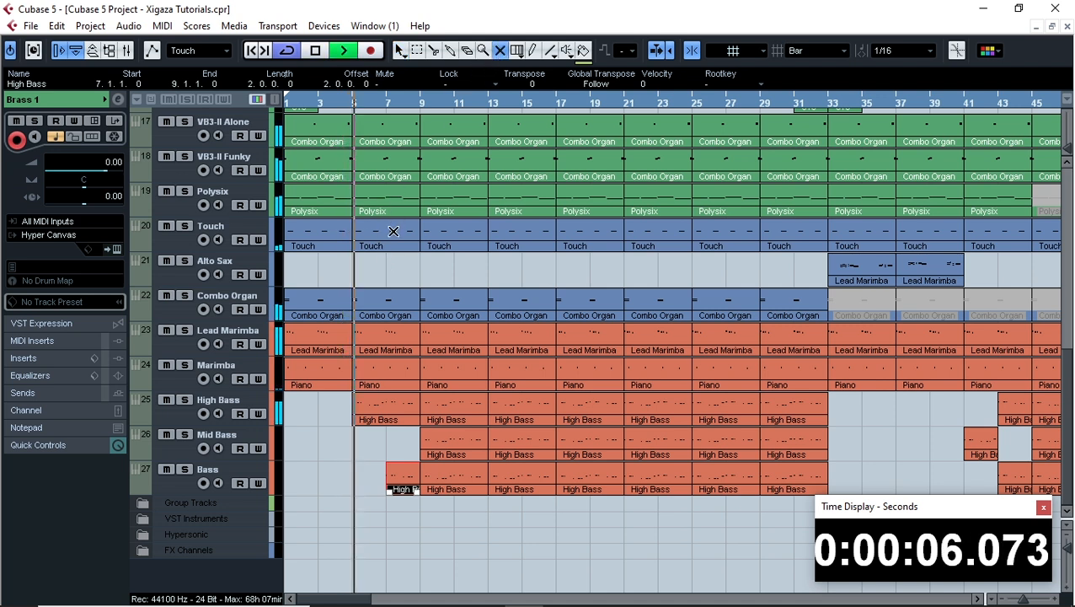
click(384, 202)
click(521, 202)
click(657, 203)
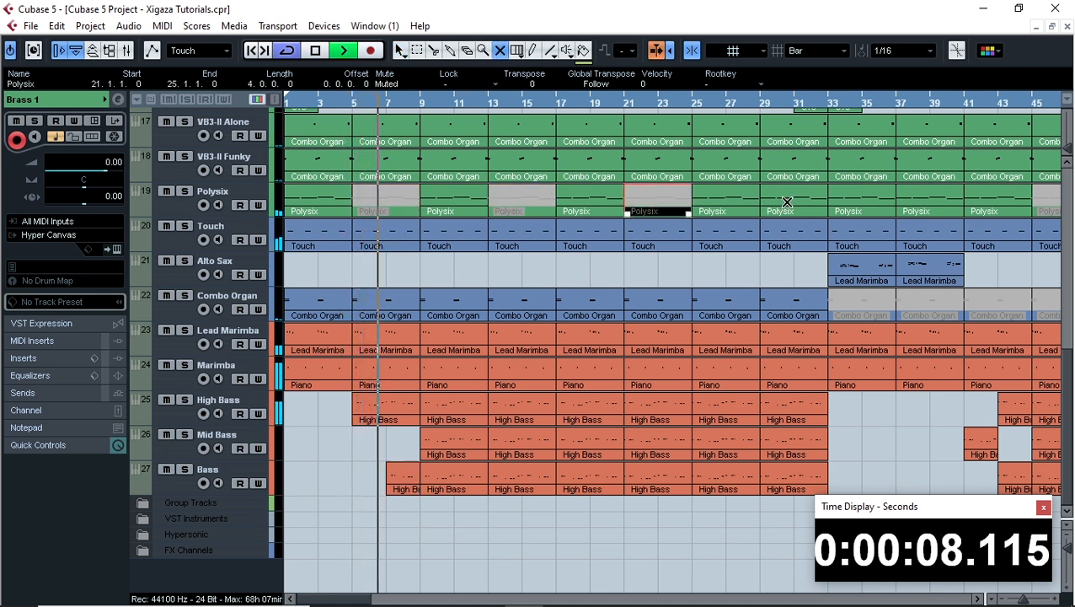
click(786, 202)
click(926, 203)
Mute the Piano and Clavinet parts in bars 1–8.
right_click(347, 447)
click(348, 449)
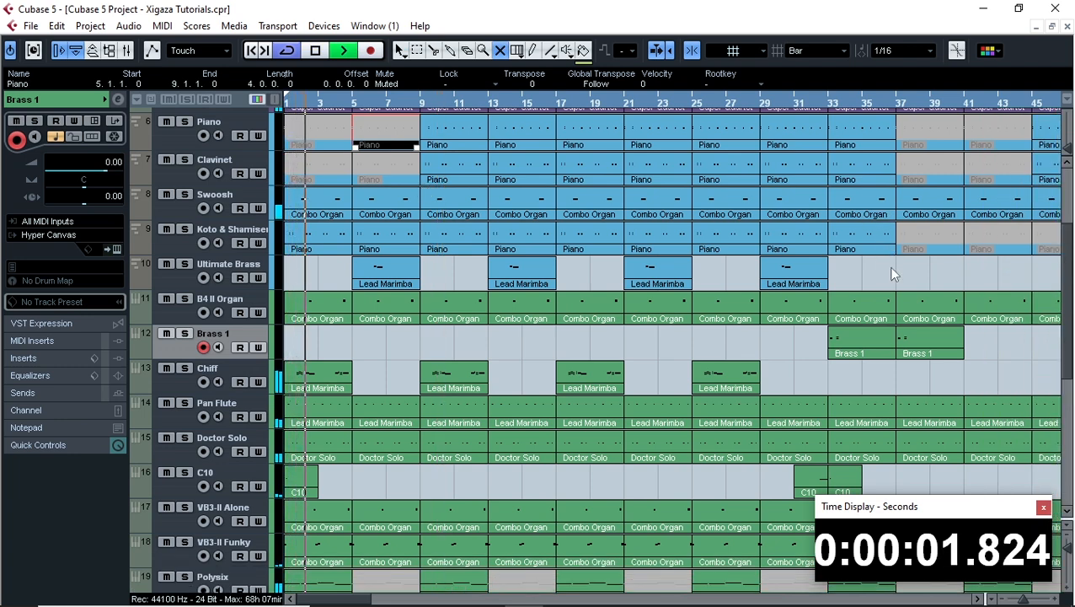
key(1)
scroll(891, 280, down, 5)
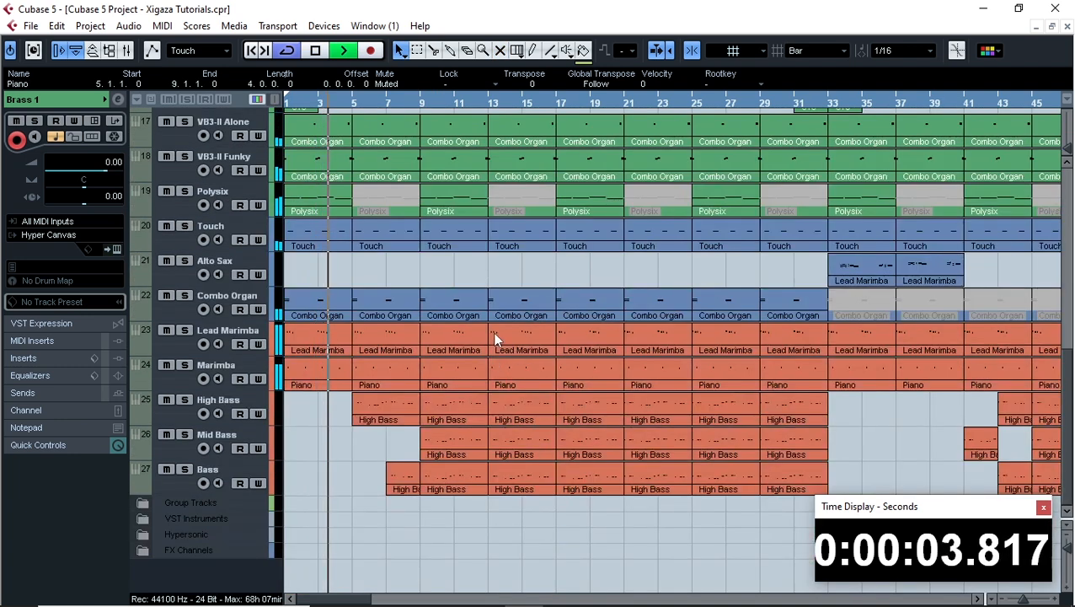
Mute the Chiff parts starting at bars 1 and 9.
scroll(489, 334, up, 3)
key(7)
click(340, 184)
key(space)
key(space)
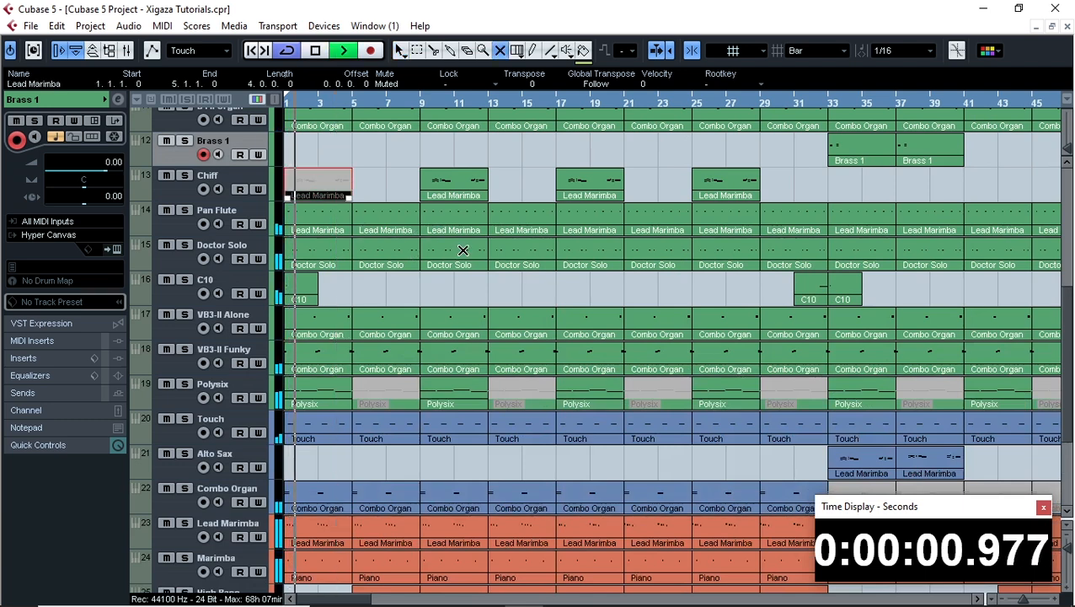
click(455, 187)
Mute the Lead Marimba parts in bars 1–8.
scroll(583, 287, down, 3)
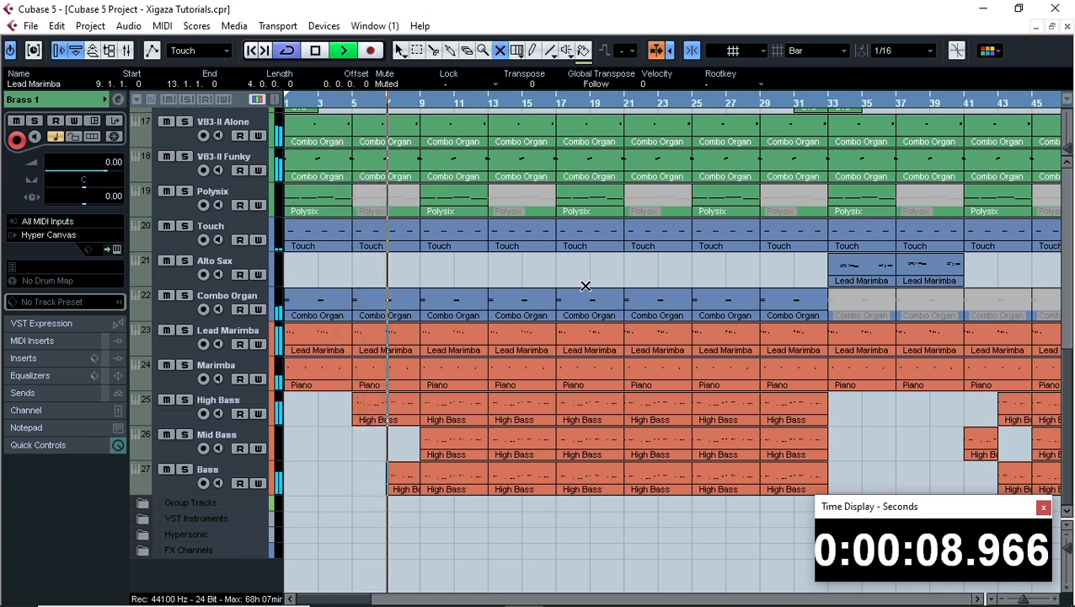
scroll(438, 320, up, 8)
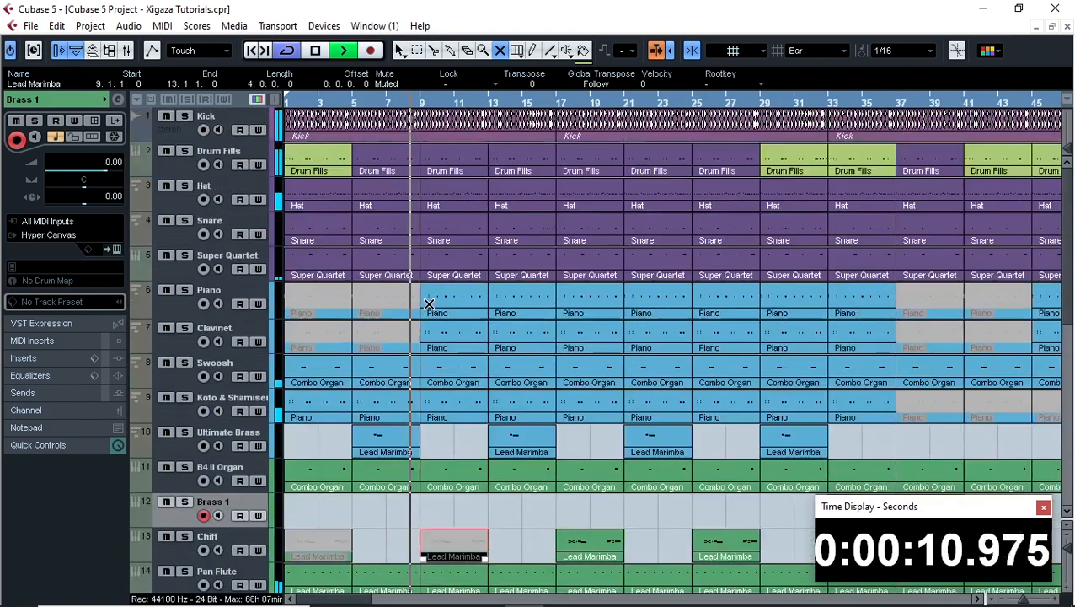
scroll(432, 301, down, 8)
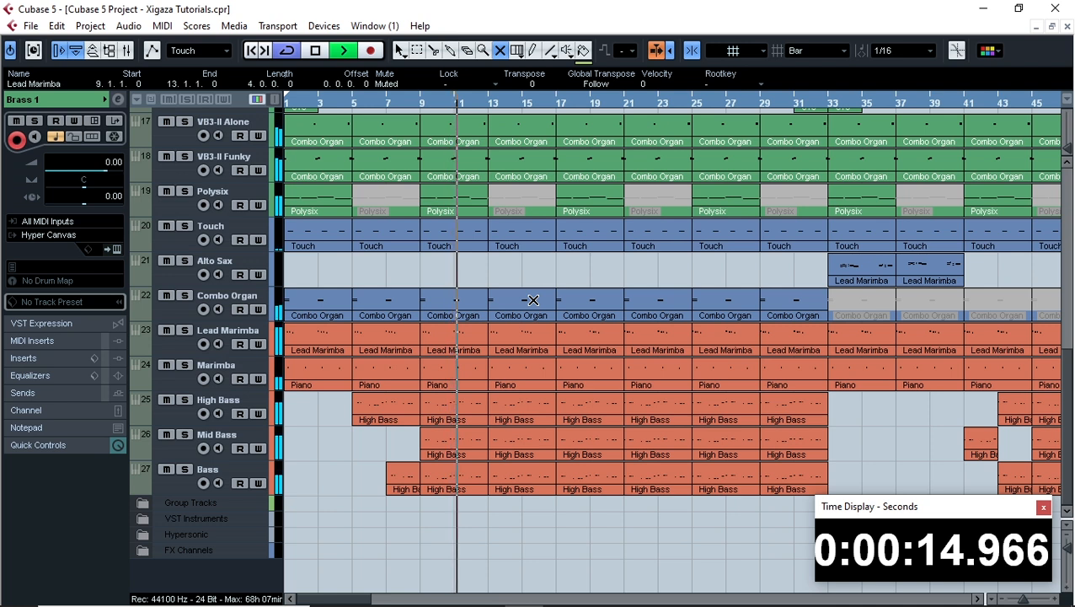
drag(396, 338, 300, 333)
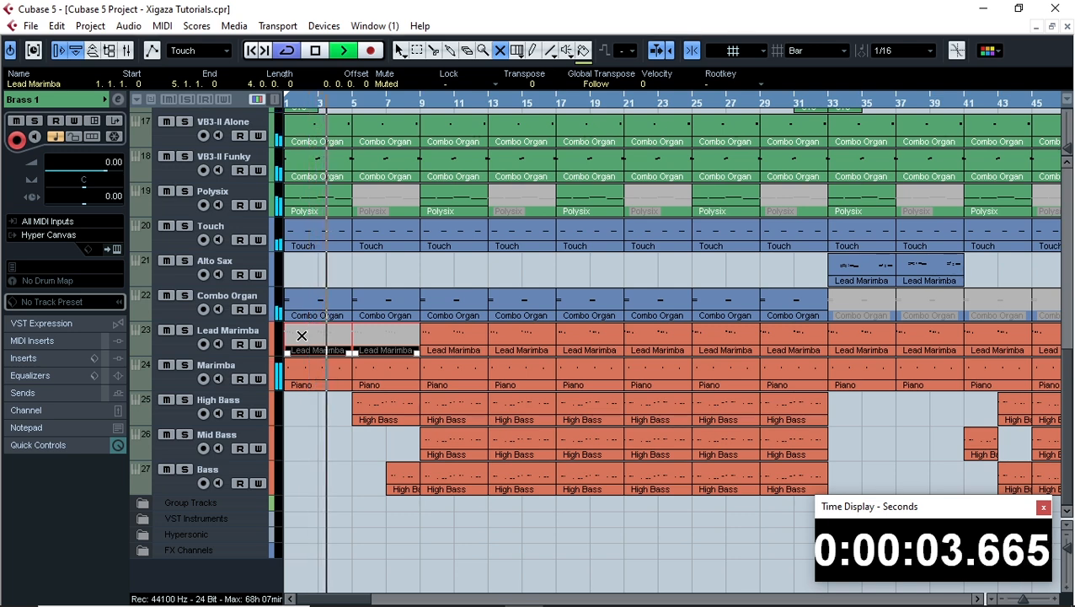
Examine the tracks at a wider horizontal scale while the intro plays to look for further parts to vary.
scroll(302, 335, up, 7)
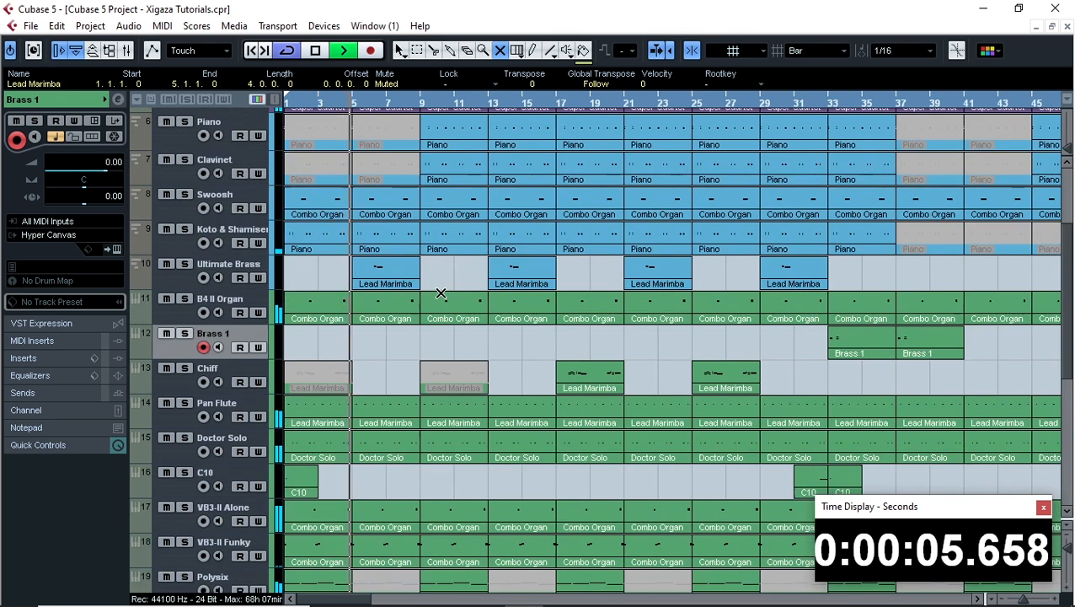
scroll(440, 293, up, 3)
scroll(441, 293, down, 8)
scroll(441, 293, up, 4)
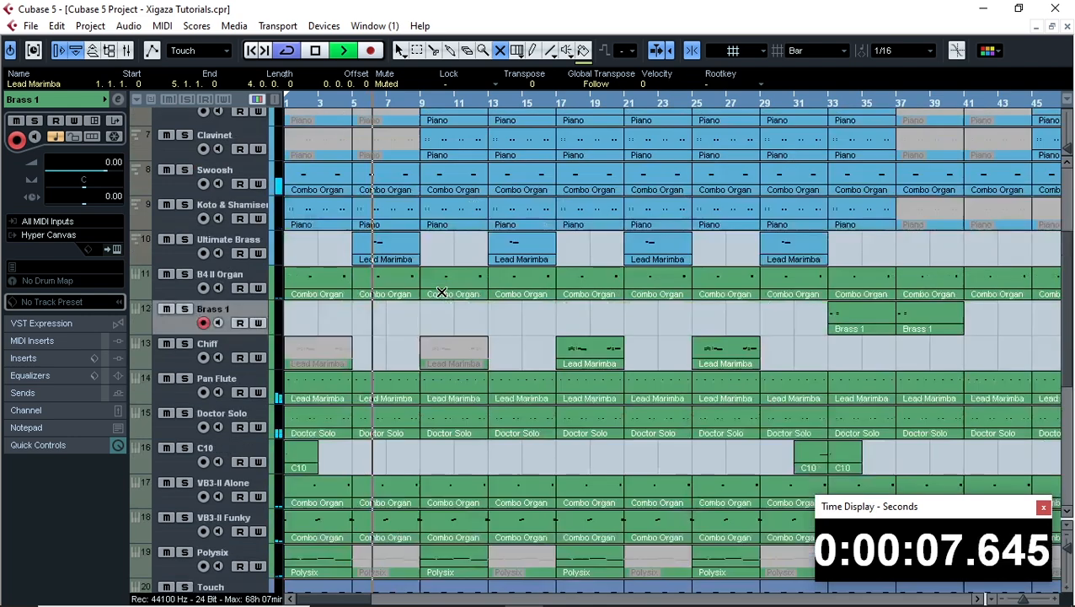
scroll(441, 292, up, 3)
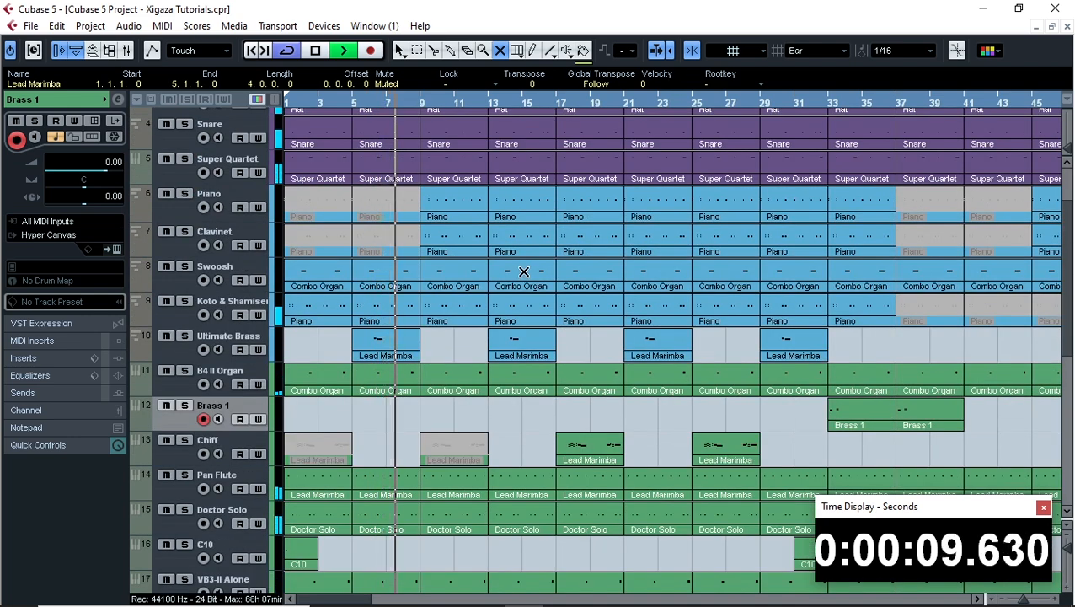
scroll(524, 272, down, 4)
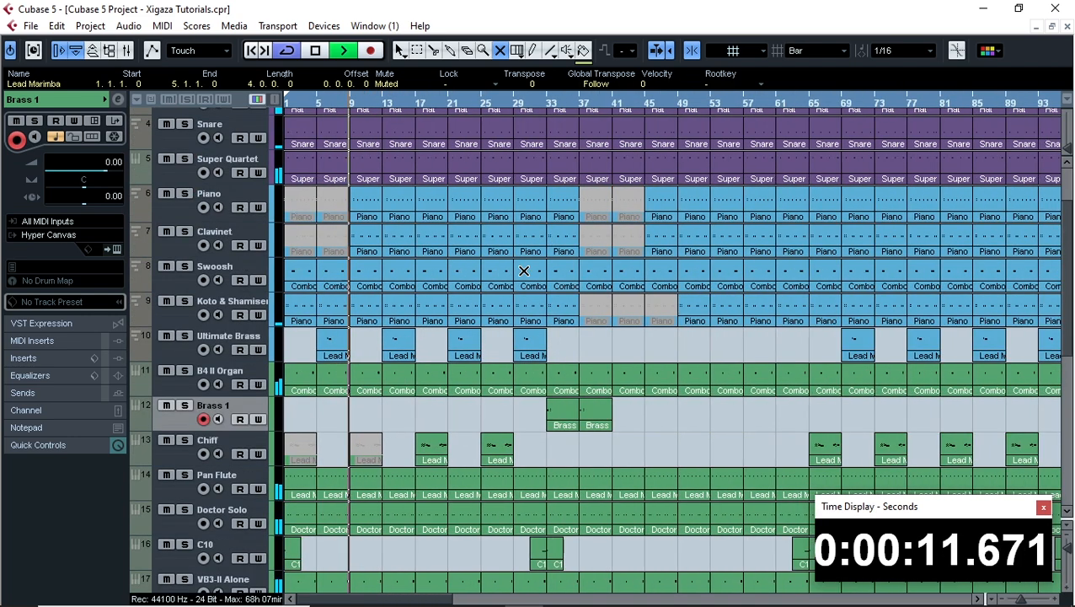
scroll(524, 271, down, 8)
scroll(652, 271, down, 1)
scroll(651, 274, up, 8)
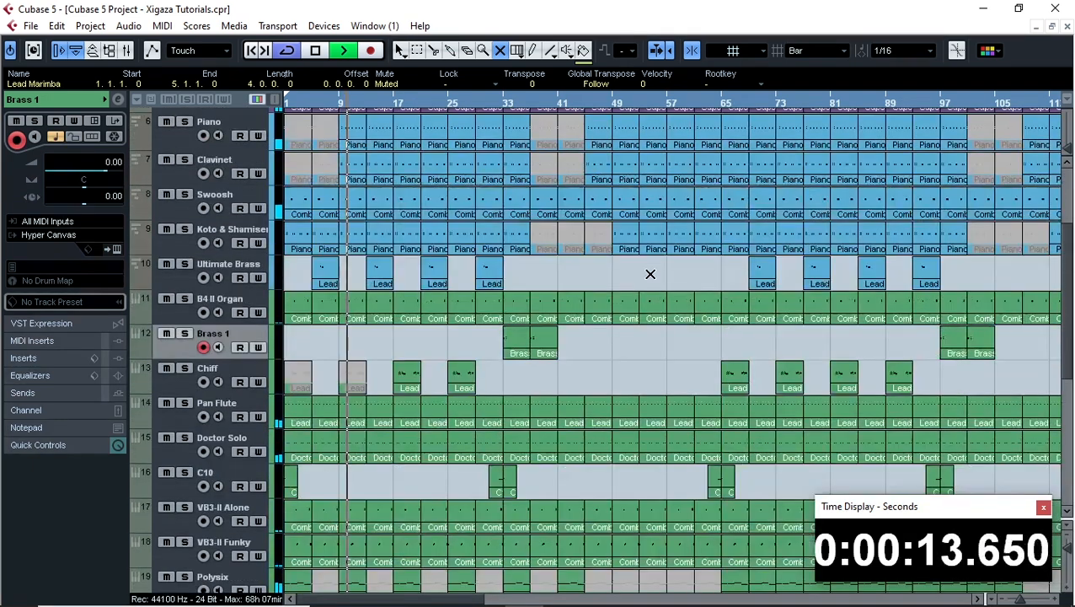
scroll(581, 303, down, 2)
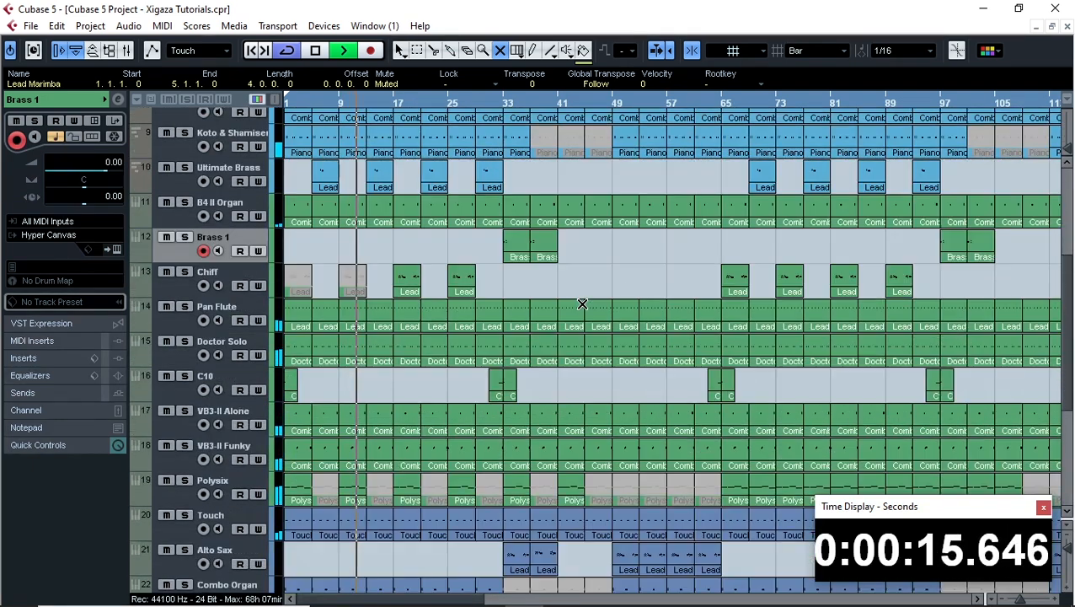
scroll(573, 313, down, 3)
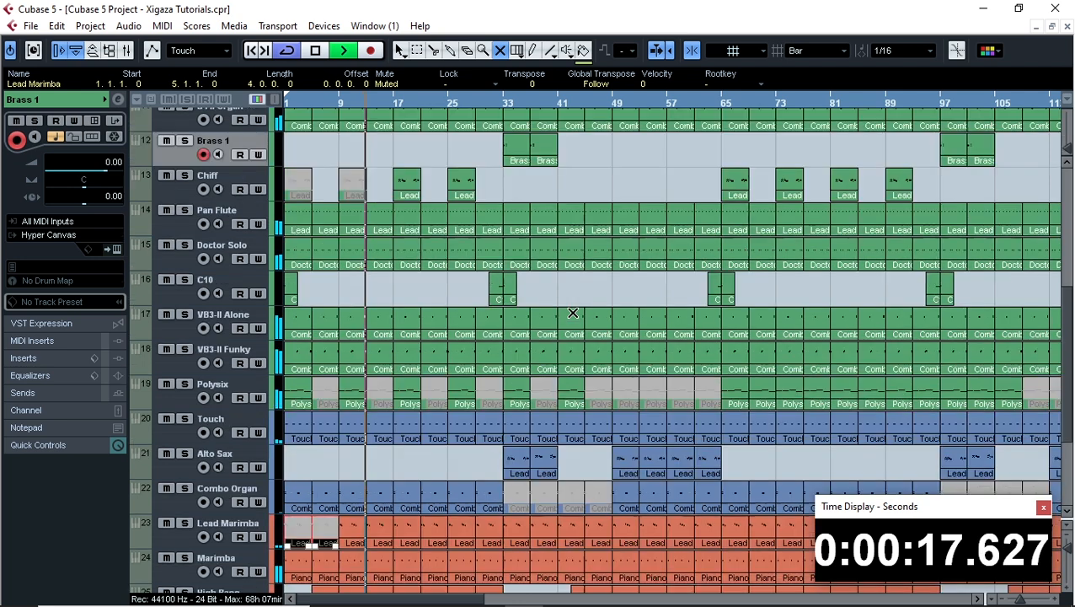
scroll(573, 312, down, 3)
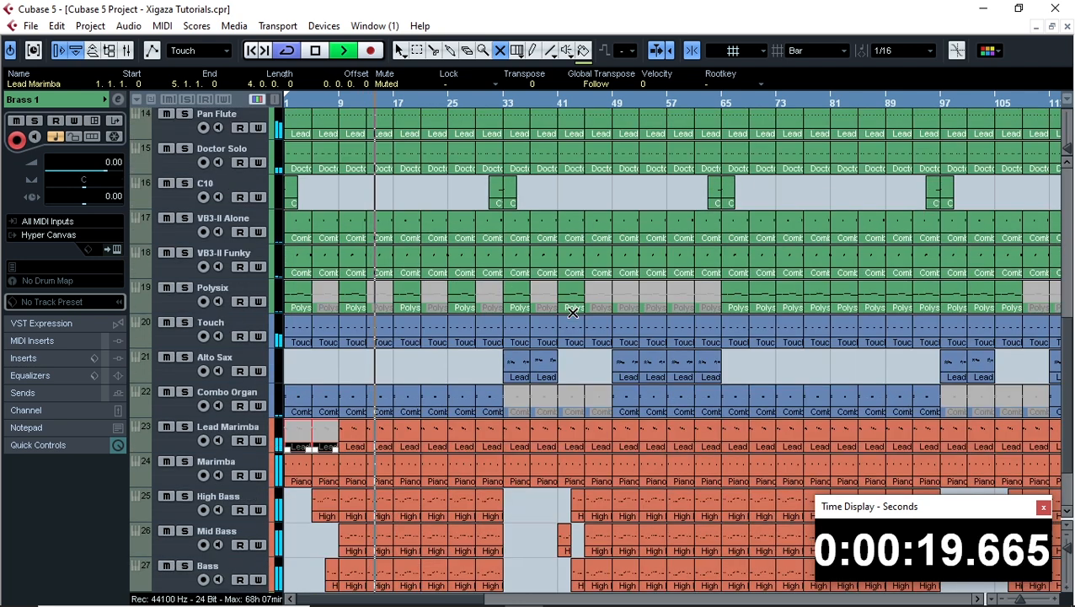
Mute the Super Quartet parts outside bars 33–44 and 97–108, then check the intro across the tracks.
scroll(573, 313, up, 13)
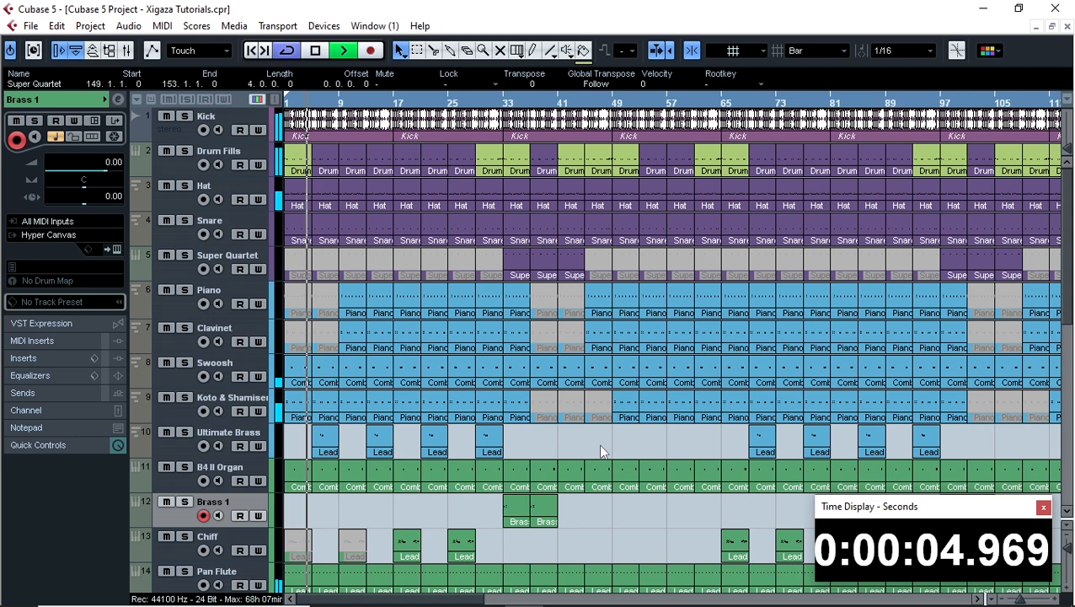
scroll(600, 428, down, 12)
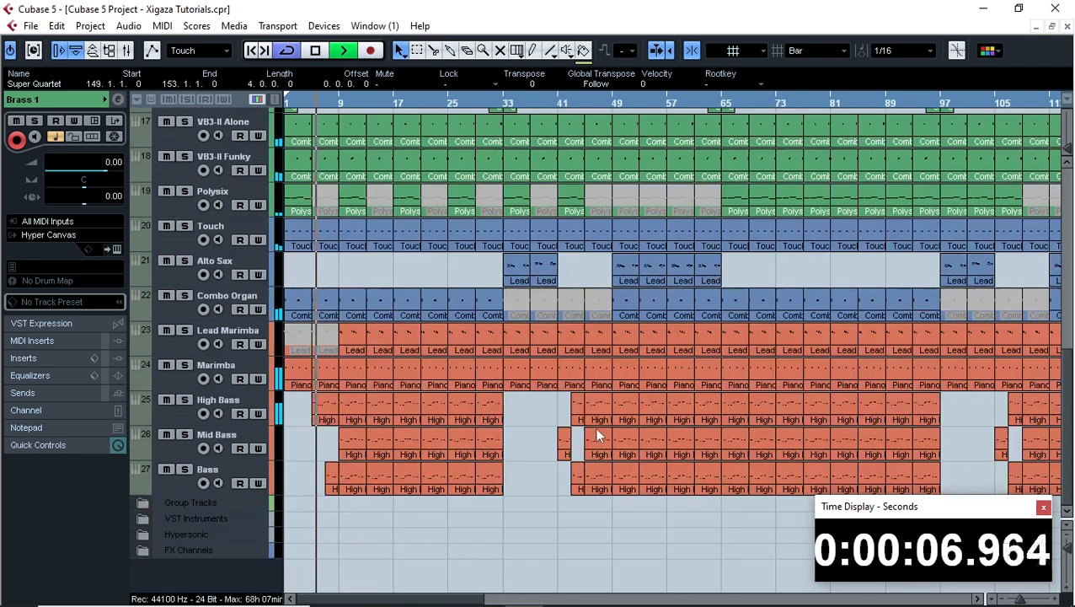
scroll(566, 274, up, 5)
scroll(566, 274, down, 5)
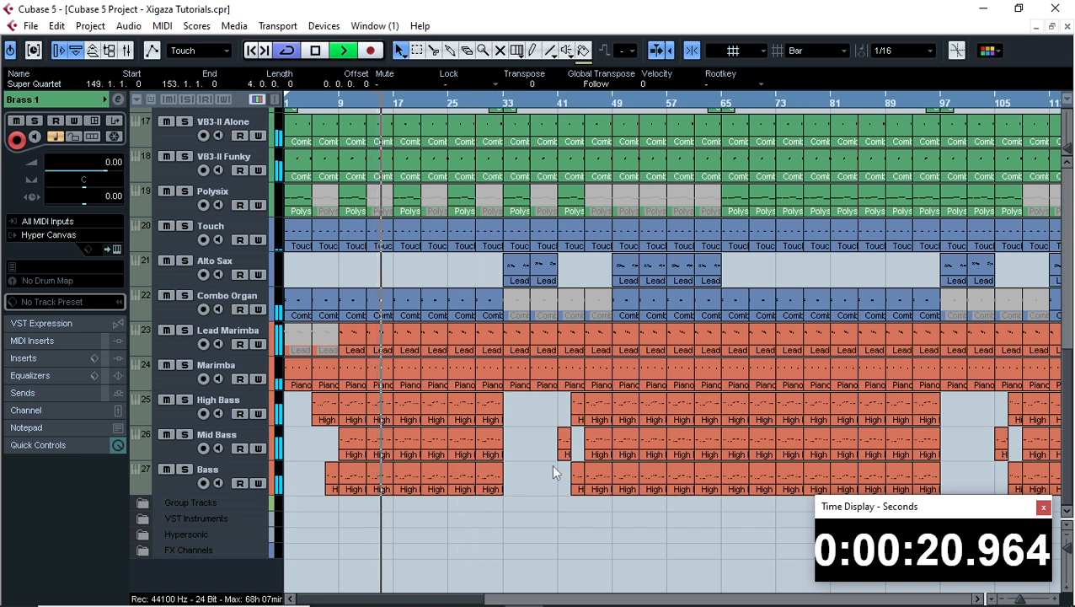
Deselect the Brass 1 track and review the edited parts across all tracks during playback.
key(alt+i)
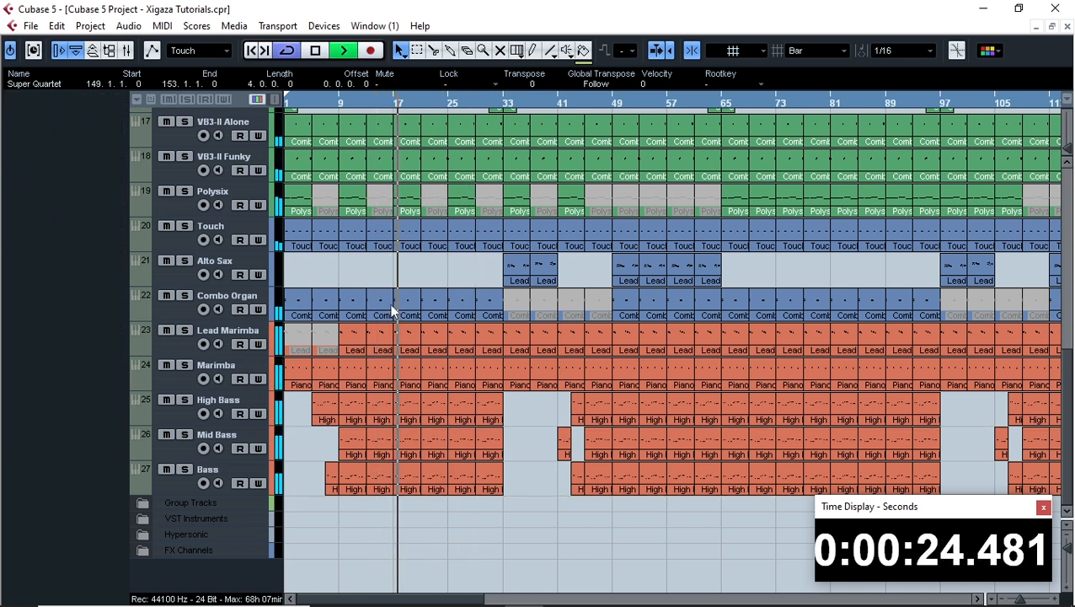
scroll(549, 276, up, 6)
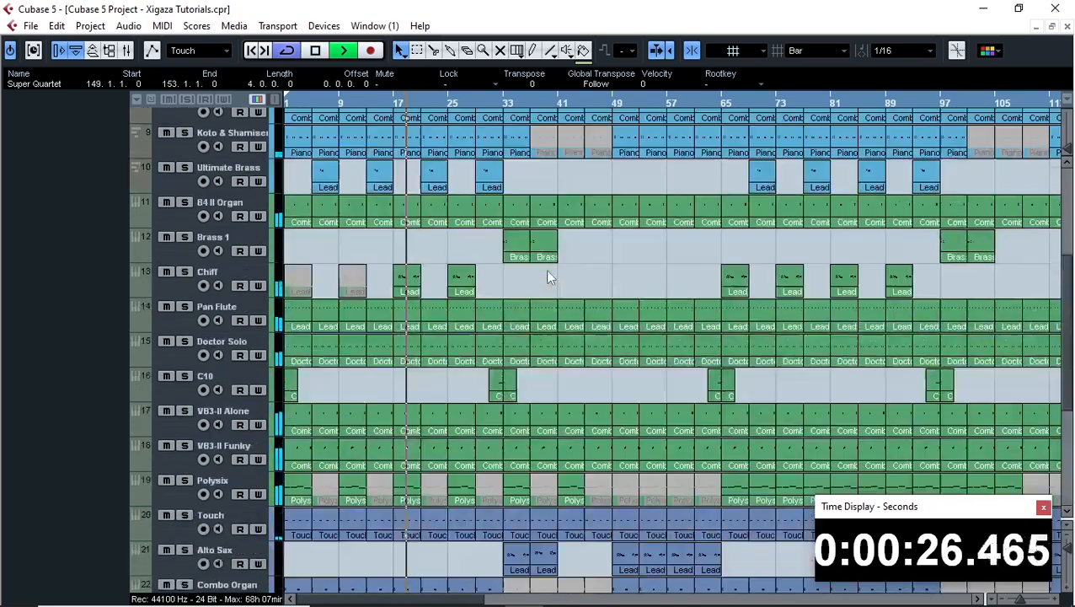
scroll(549, 275, up, 2)
scroll(549, 278, down, 3)
scroll(550, 278, up, 3)
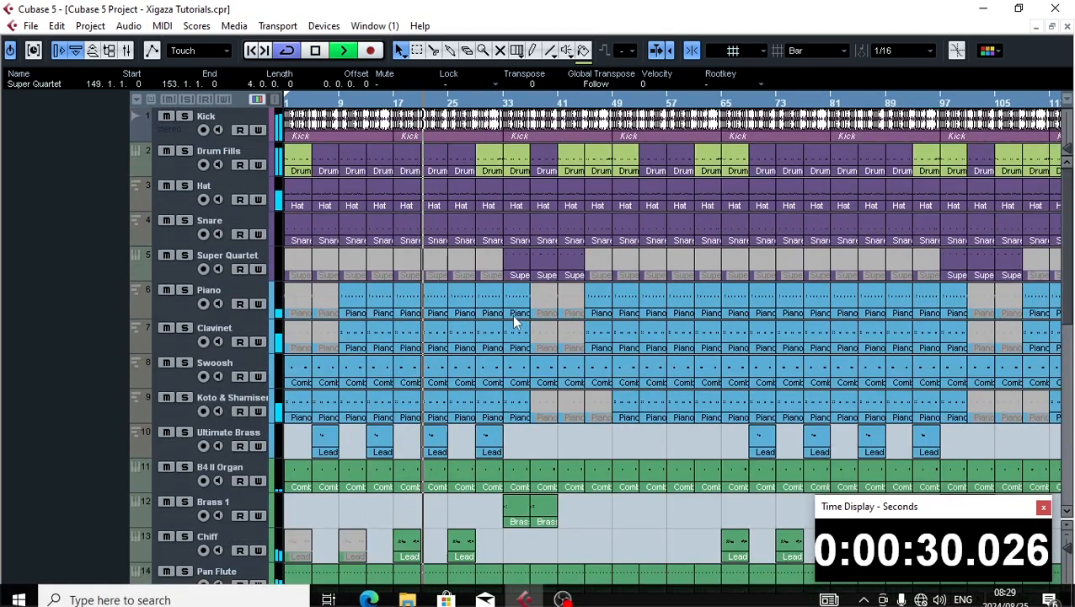
Check the closing bars of the arrangement, restart playback from bar 1 and clear the selection of all parts.
drag(408, 599, 596, 599)
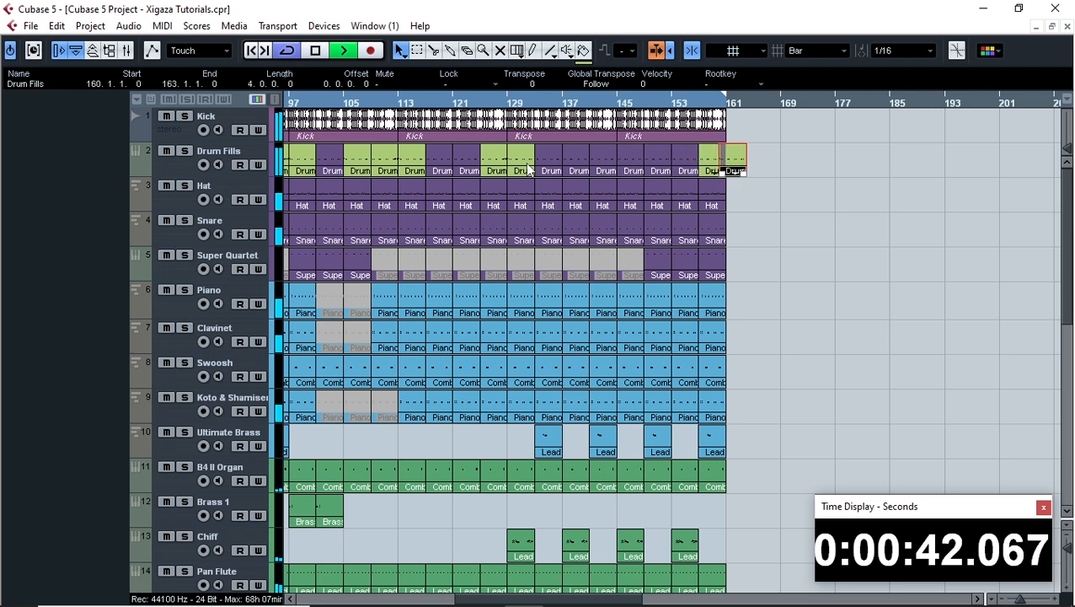
key(ctrl+a)
key(Home)
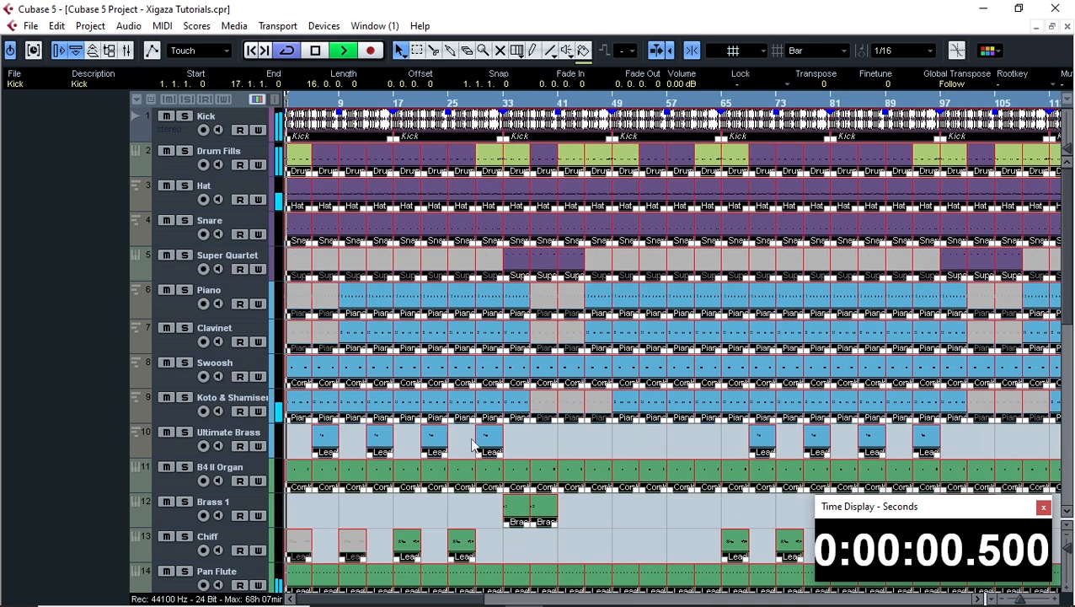
click(584, 521)
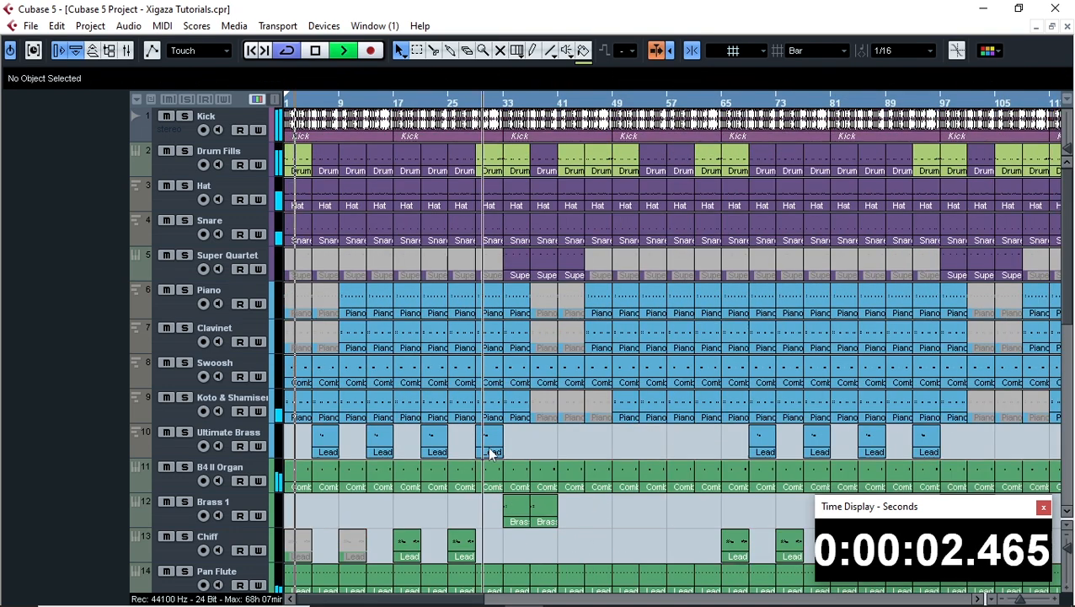
Shrink the height of all track rows and zoom out until the whole 160-bar arrangement fits in view.
scroll(492, 449, down, 10)
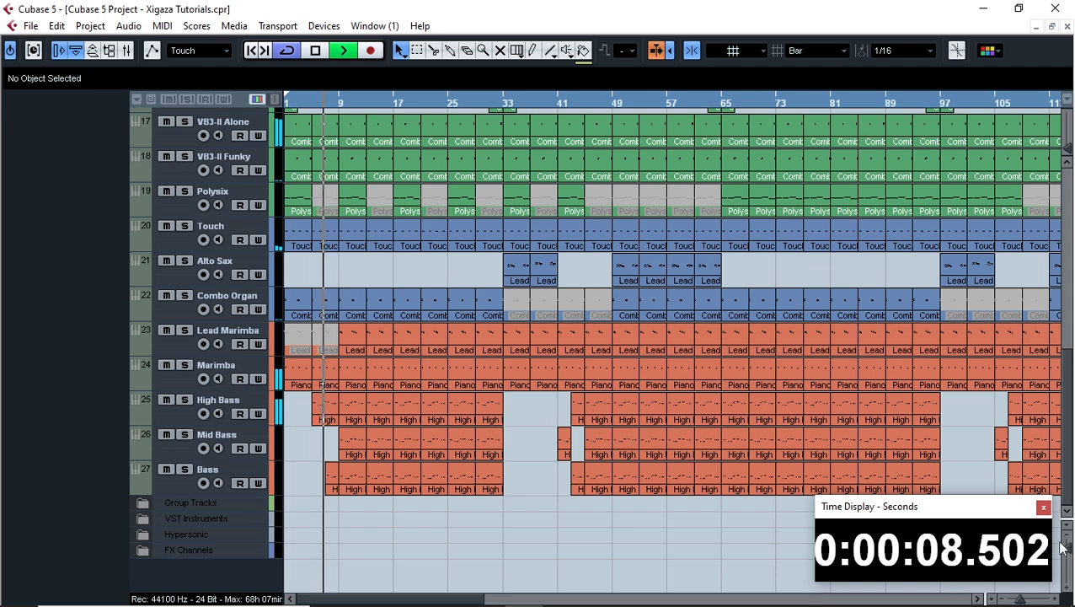
mouse_move(1067, 547)
mouse_down()
mouse_move(1070, 563)
mouse_move(1069, 533)
mouse_up()
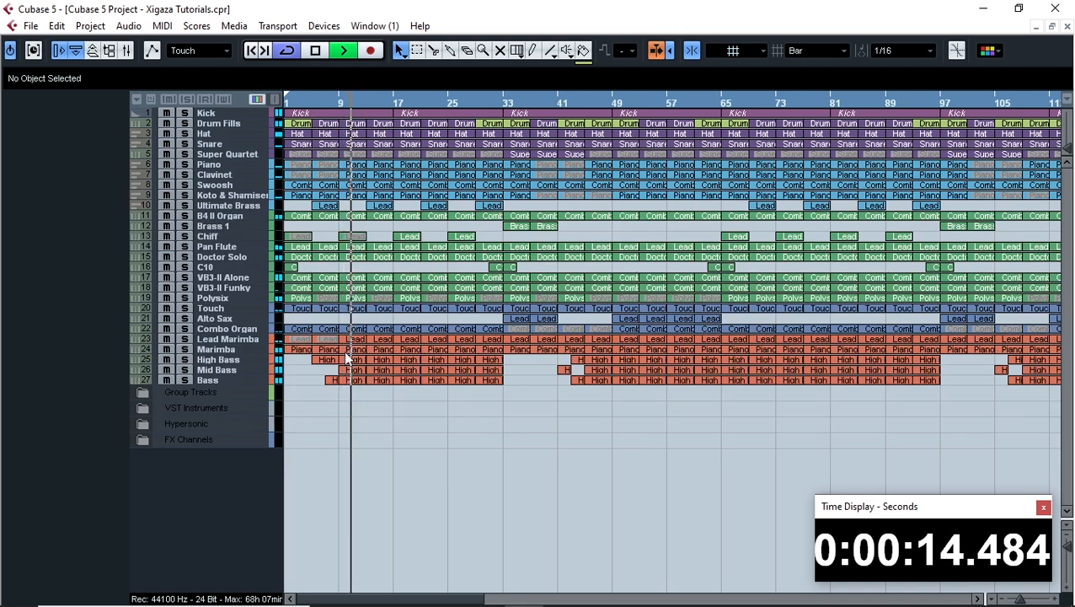
key(g)
key(g)
key(g)
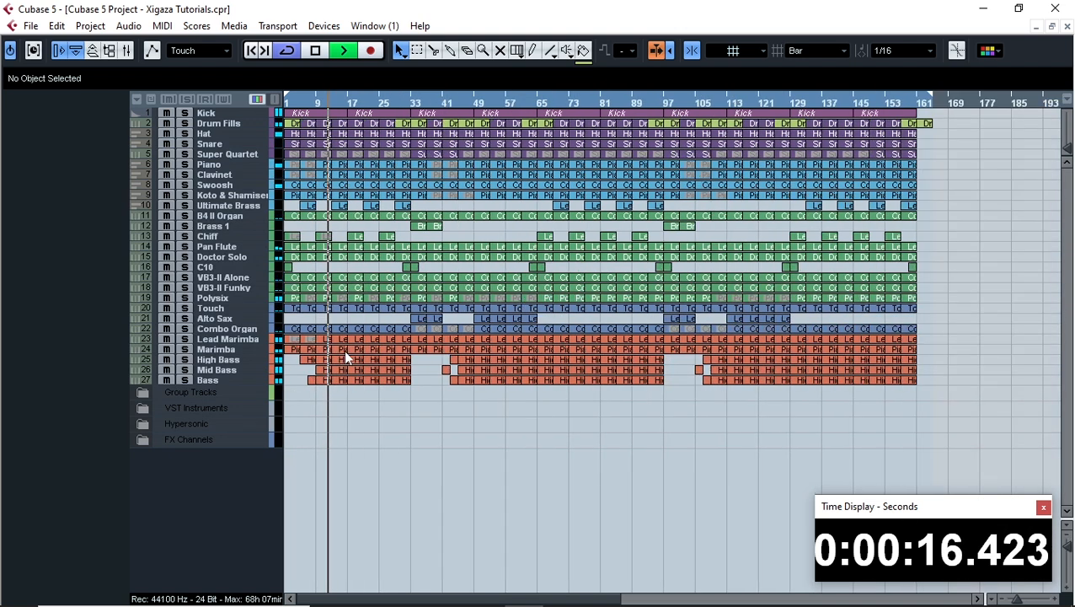
Examine the arrangement during playback, first close up on the opening bars and again at a wider horizontal scale.
key(h)
key(h)
key(h)
key(h)
key(h)
key(h)
key(h)
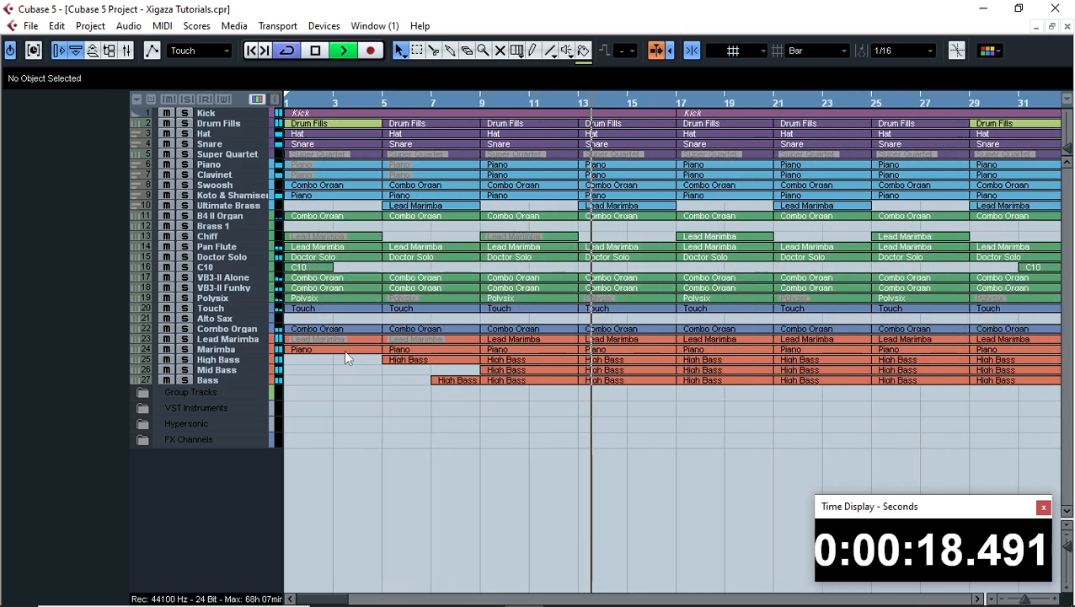
key(g)
key(g)
key(g)
key(g)
key(g)
key(g)
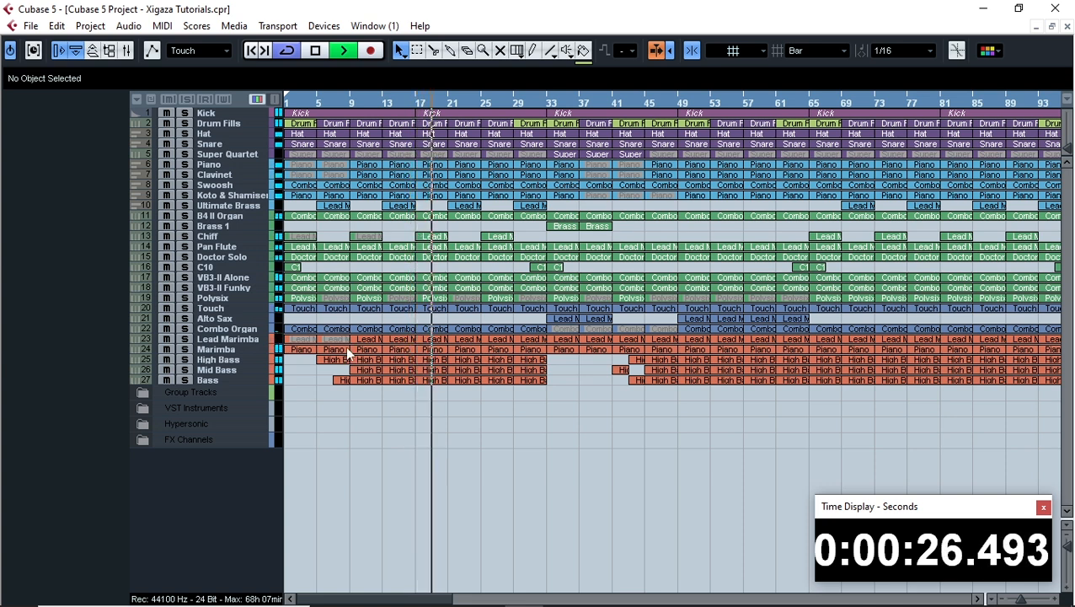
Open the mixer and turn on its extended view.
key(F3)
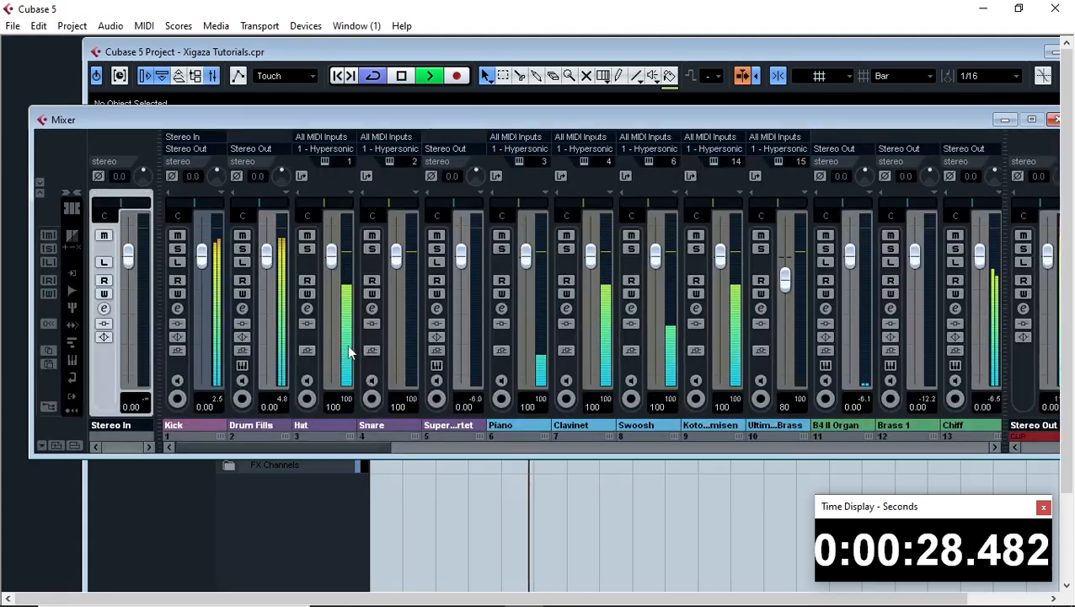
mouse_move(419, 123)
mouse_down()
mouse_move(400, 143)
mouse_move(403, 131)
mouse_up()
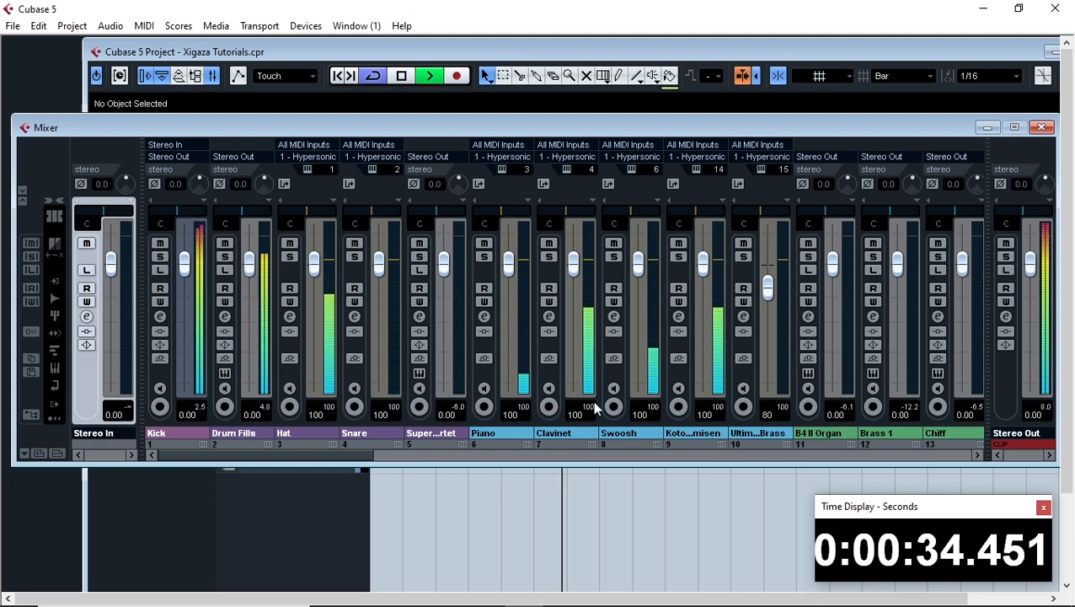
right_click(113, 160)
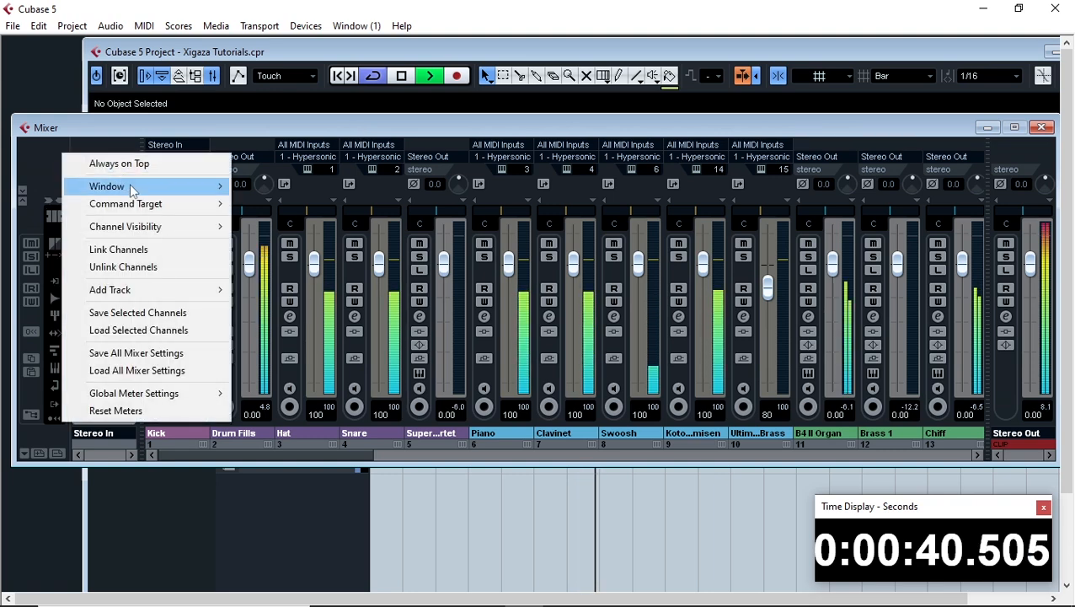
mouse_move(130, 183)
click(274, 205)
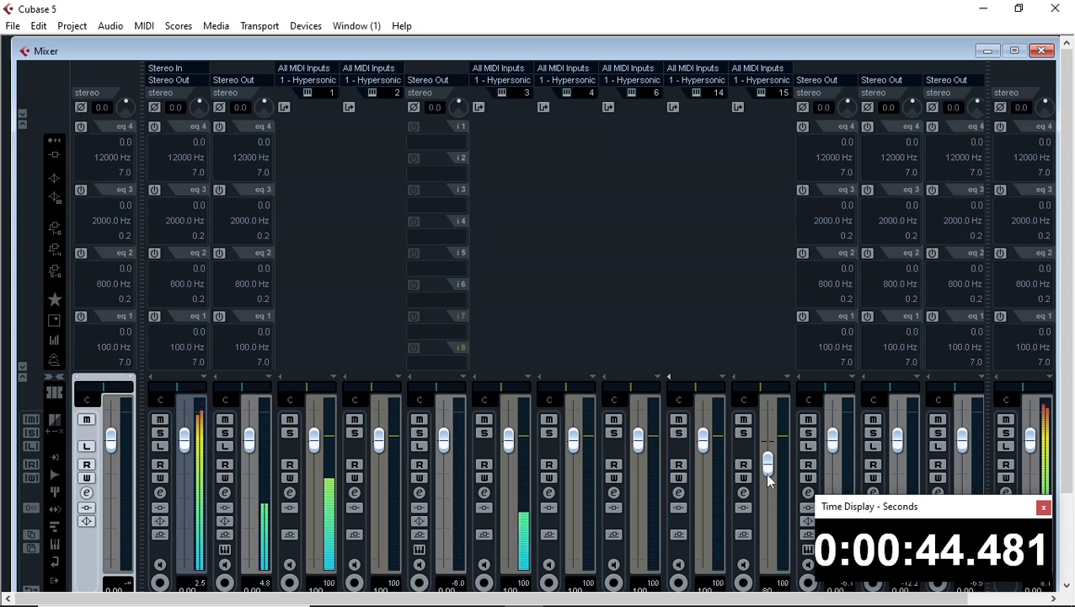
Close the floating Time Display and briefly hide, then restore, the instrument channels in the mixer.
click(1043, 507)
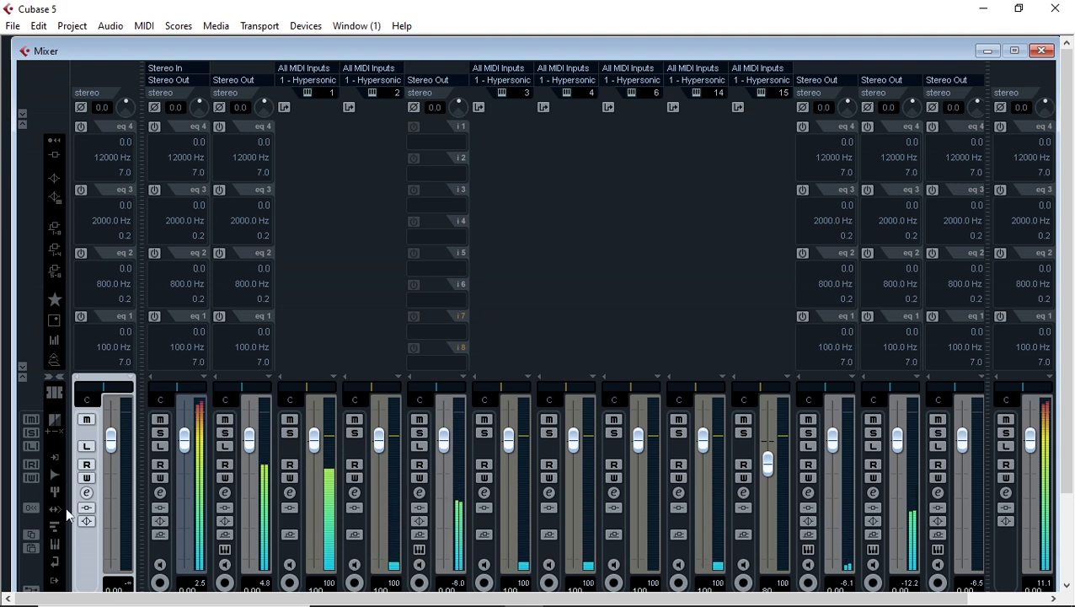
click(63, 543)
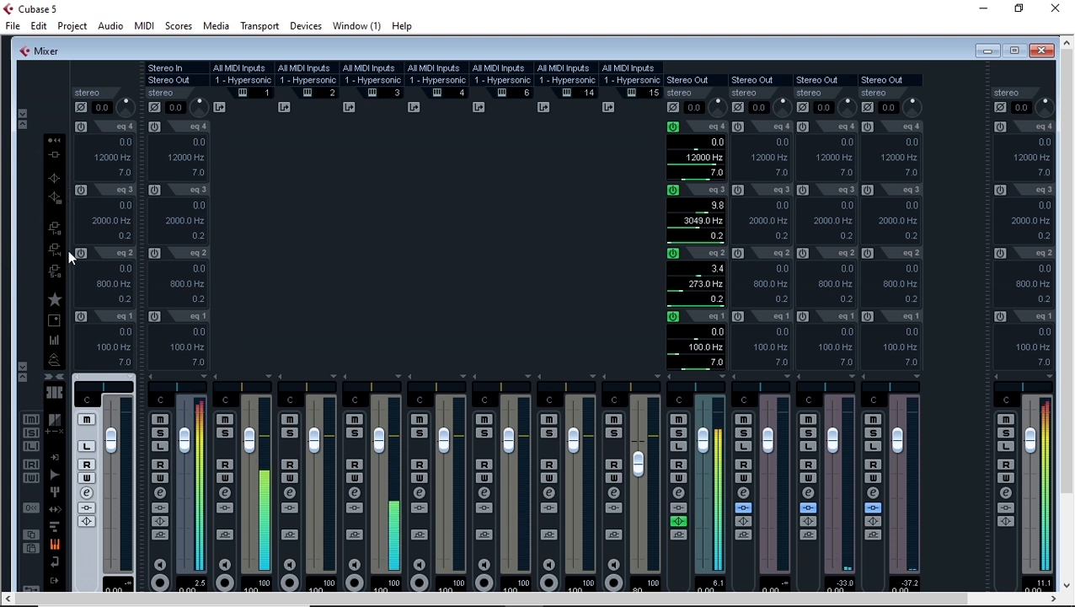
click(56, 547)
Turn off the mixer's extended view and reposition the mixer over the arrangement.
right_click(29, 166)
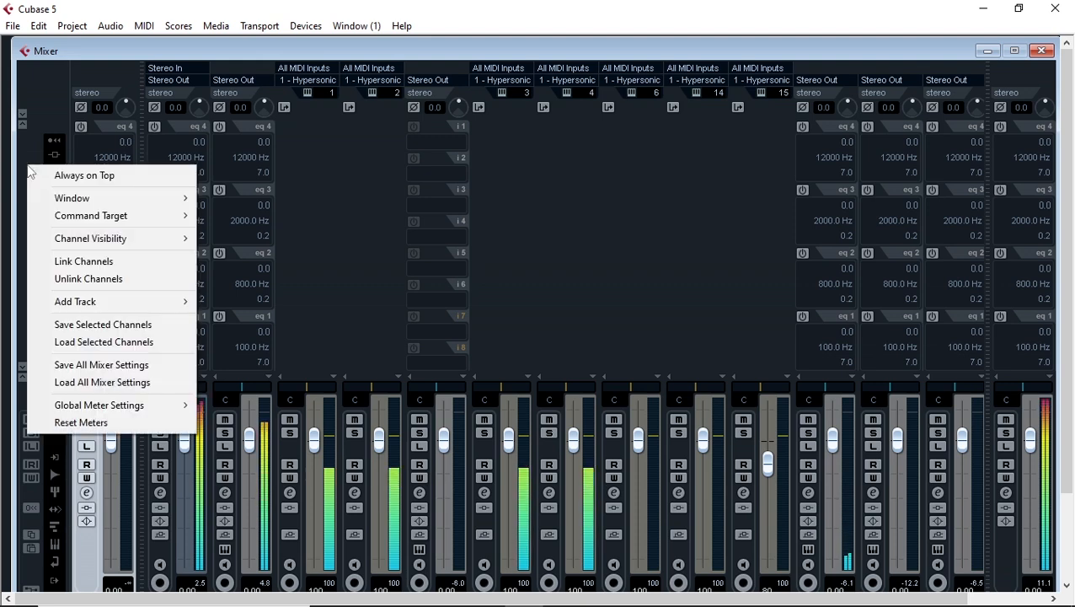
mouse_move(80, 197)
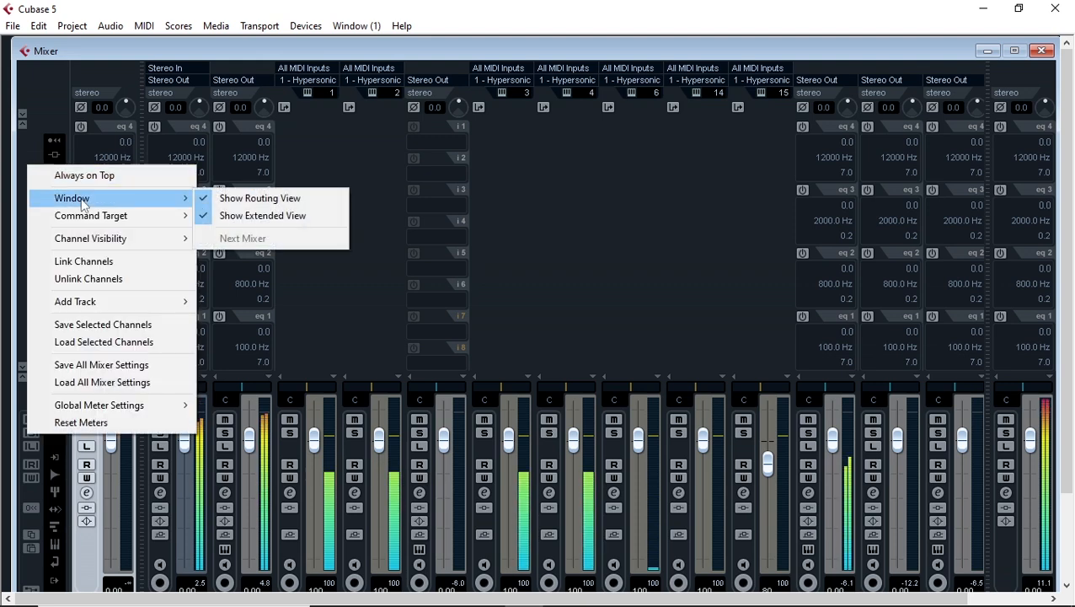
click(255, 217)
drag(343, 305, 342, 168)
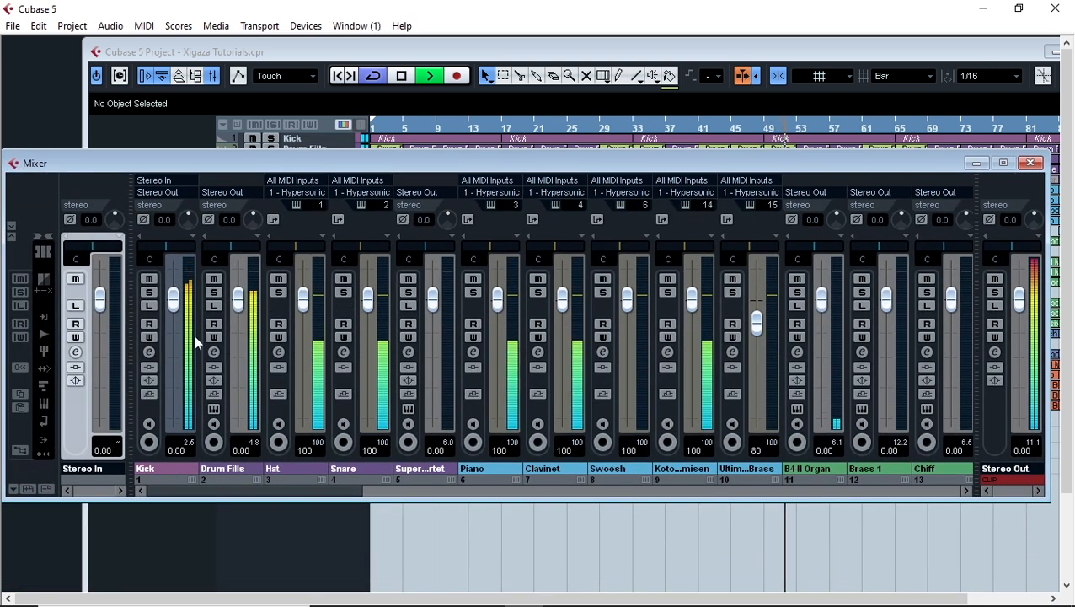
Narrow the mixer channel strips 1–10, from Kick through Ultimate Brass.
click(140, 233)
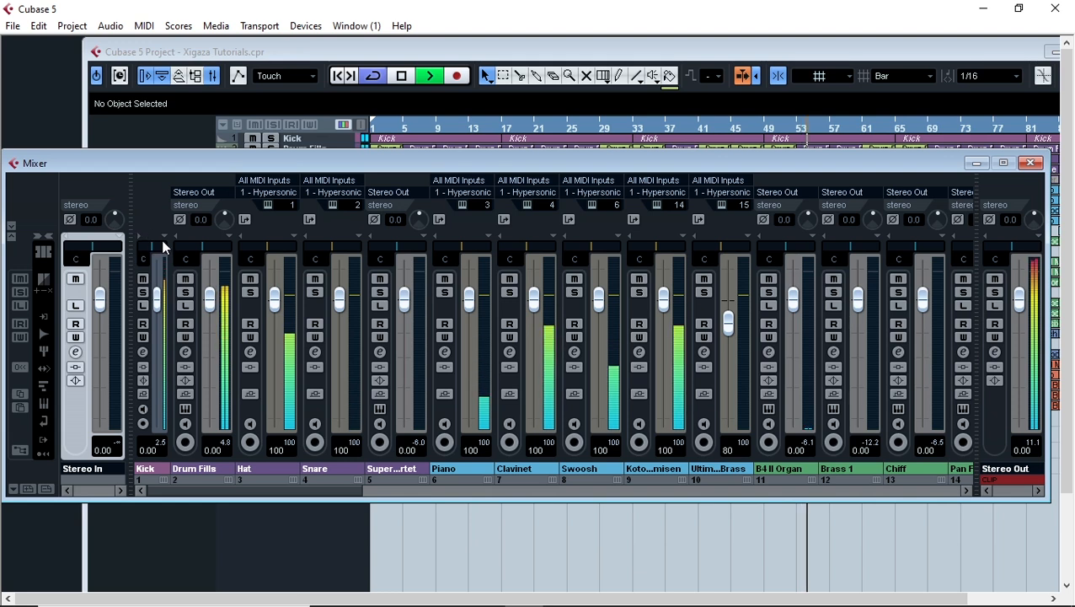
click(175, 235)
click(211, 235)
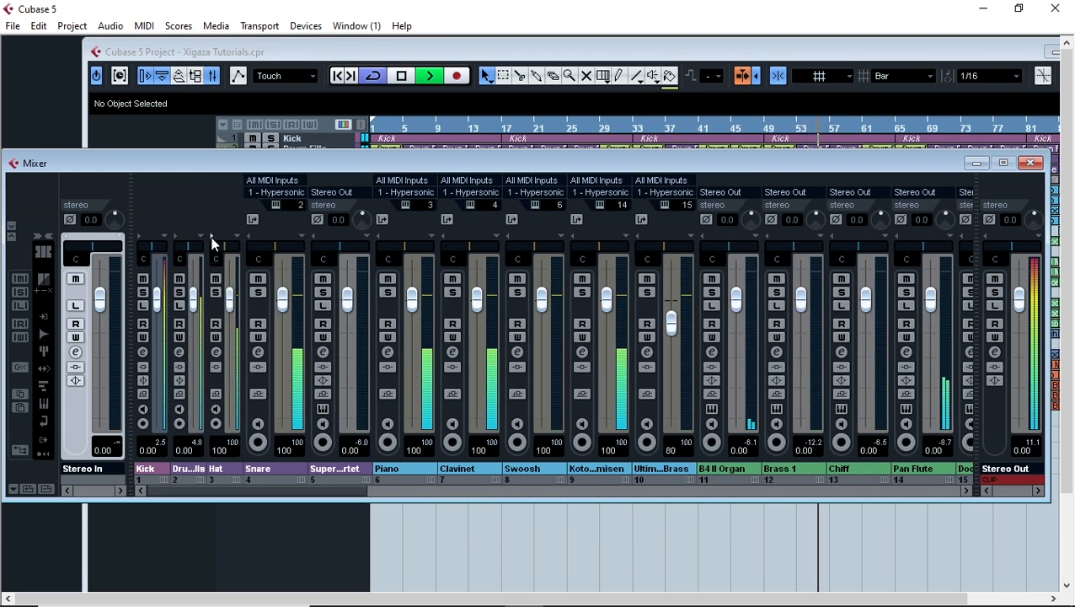
click(244, 235)
click(291, 237)
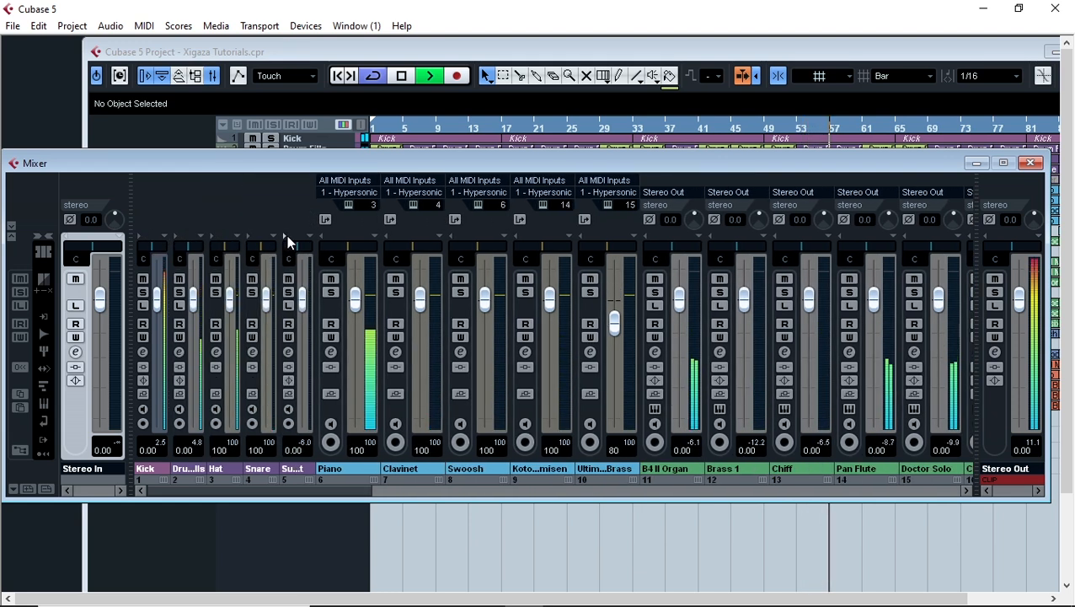
click(317, 236)
click(356, 234)
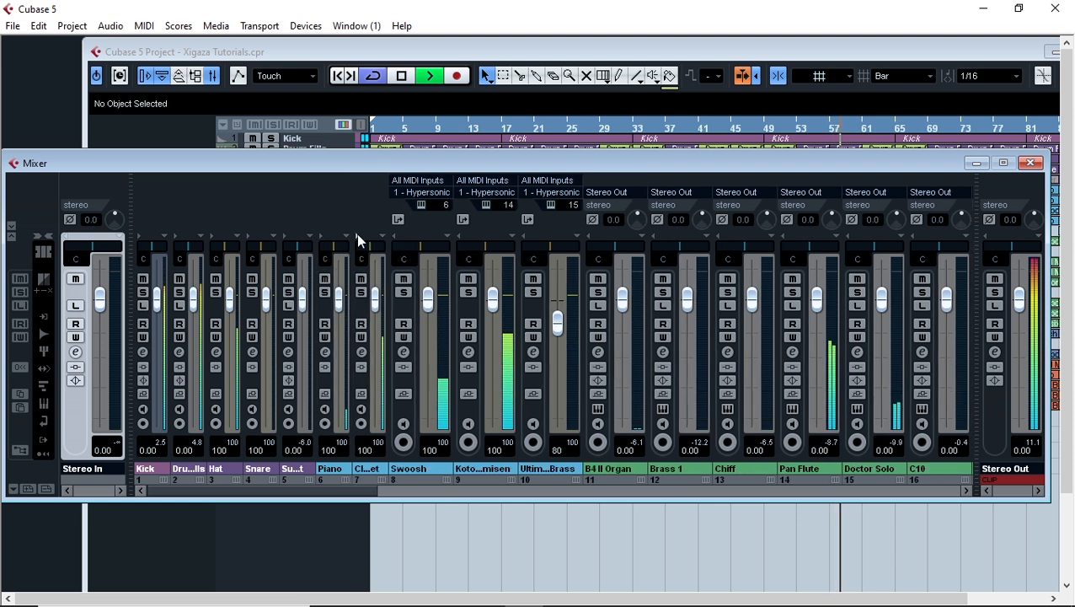
click(390, 237)
click(432, 234)
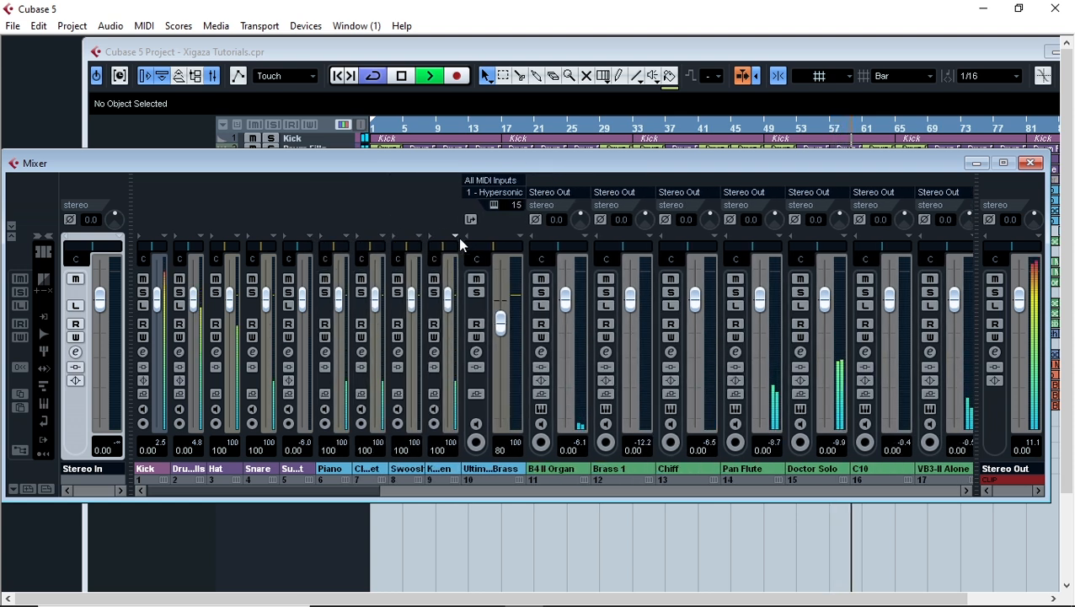
click(464, 236)
Narrow the mixer channel strips 11–22, from B4 II Organ through Combo Organ.
click(502, 236)
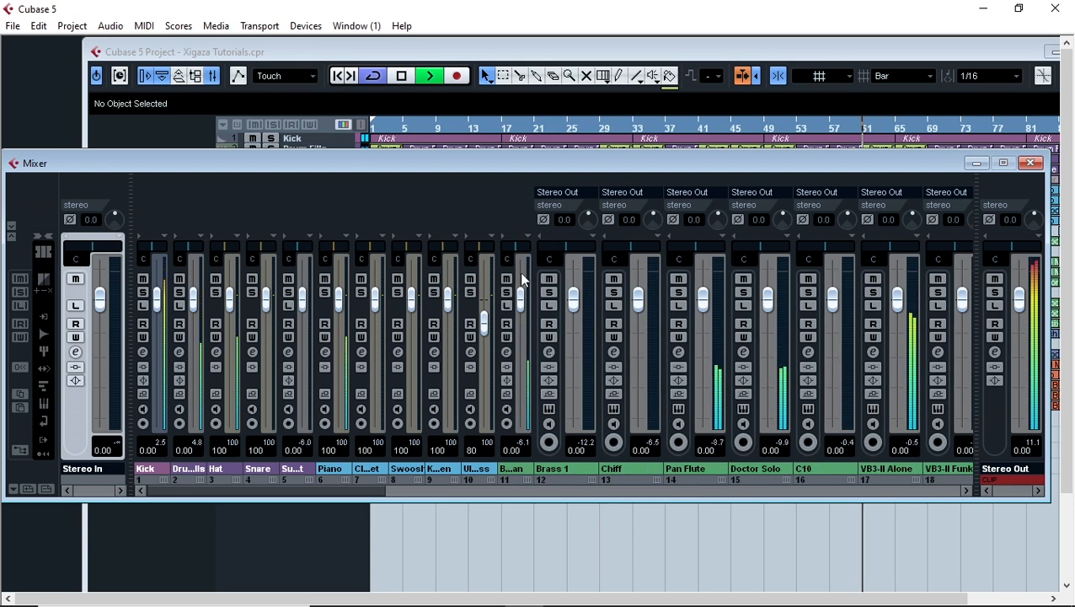
click(550, 236)
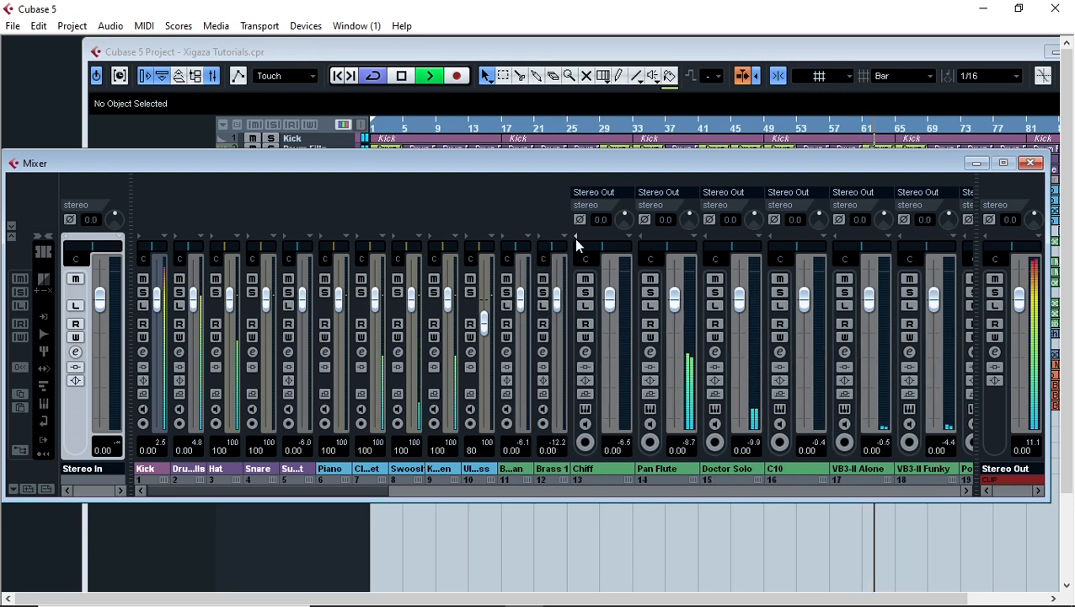
click(576, 238)
click(612, 235)
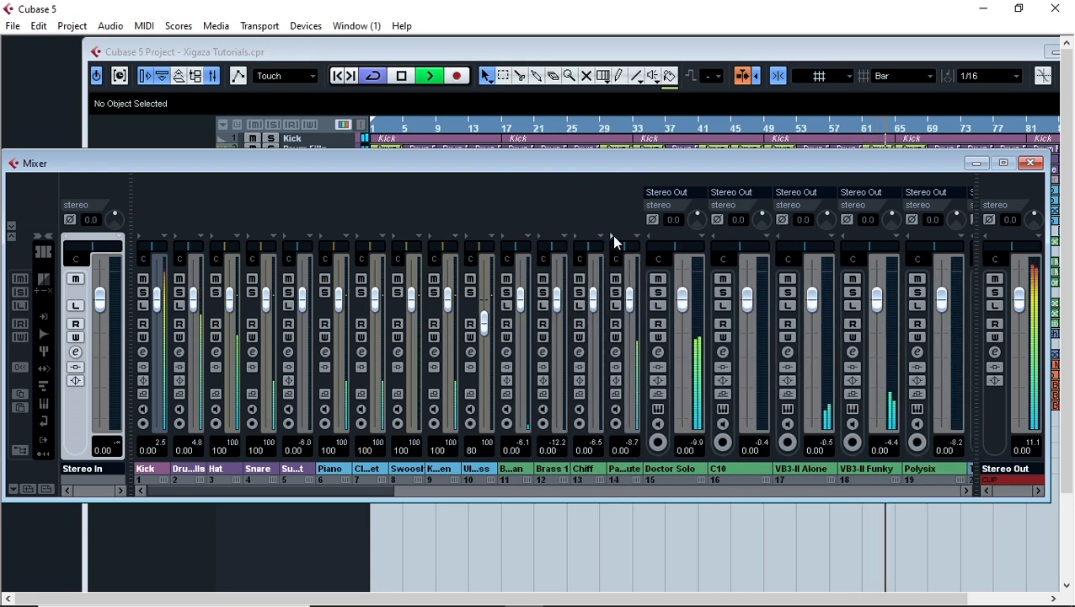
click(648, 238)
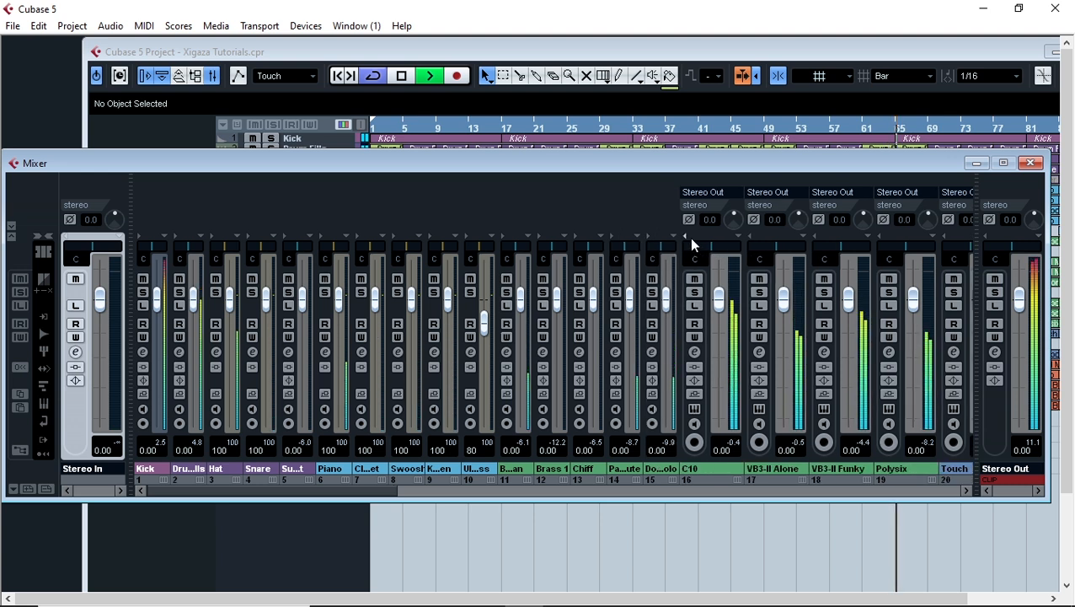
click(685, 237)
click(724, 243)
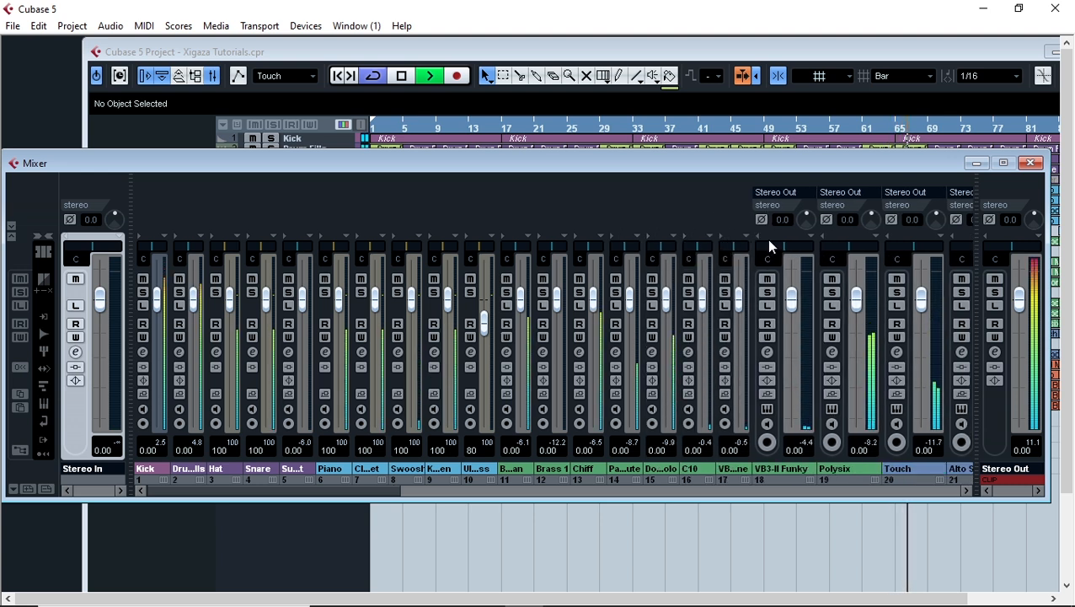
click(761, 238)
click(792, 233)
click(831, 238)
click(868, 238)
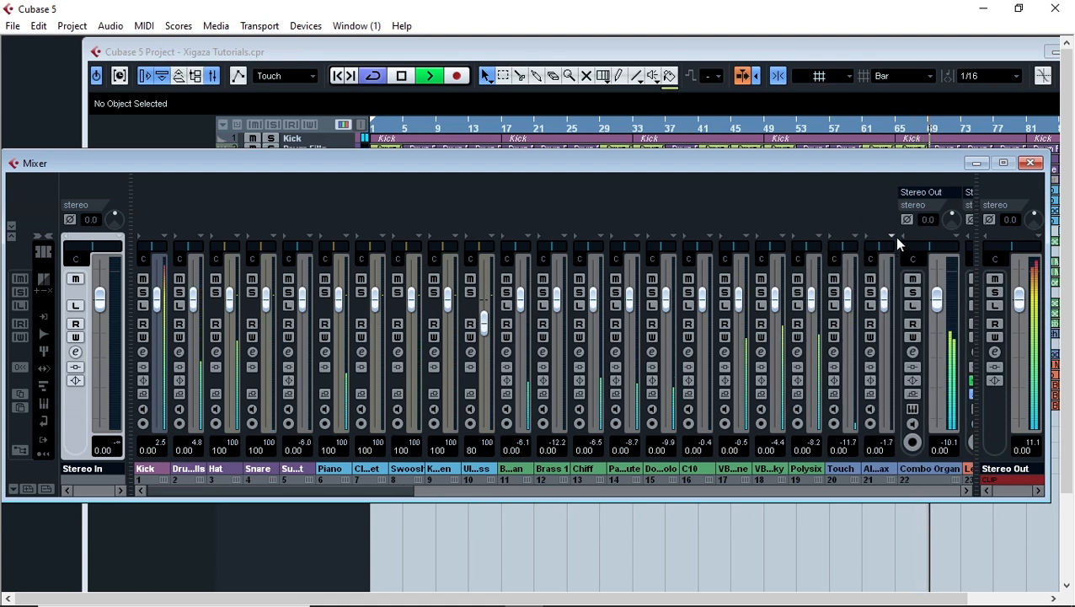
click(895, 237)
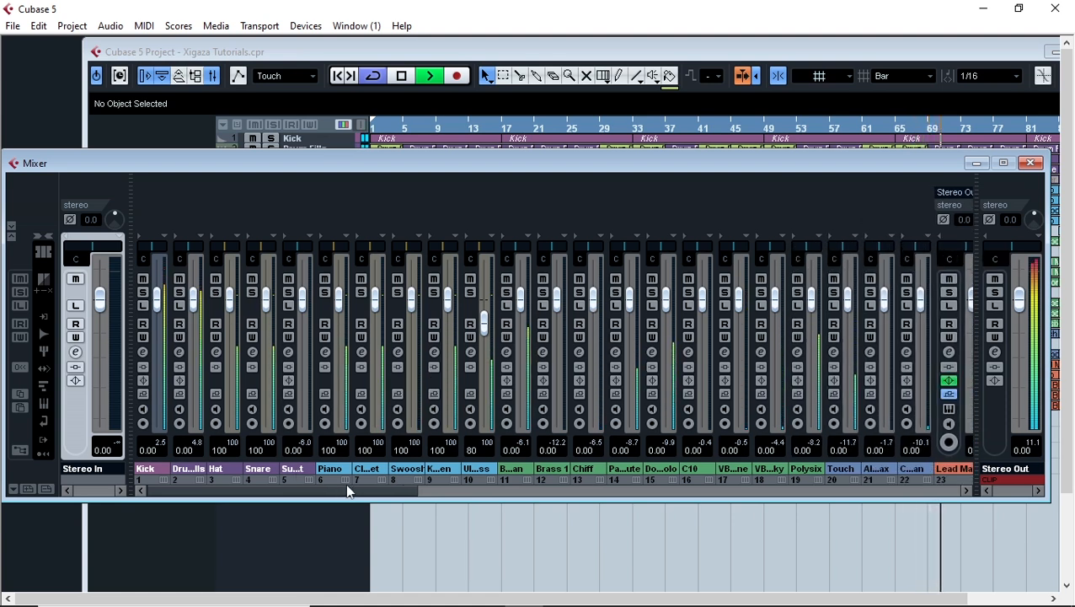
Narrow the mixer channel strips 23–28, from Lead Marimba through Bass Bus.
drag(352, 495, 560, 497)
click(329, 240)
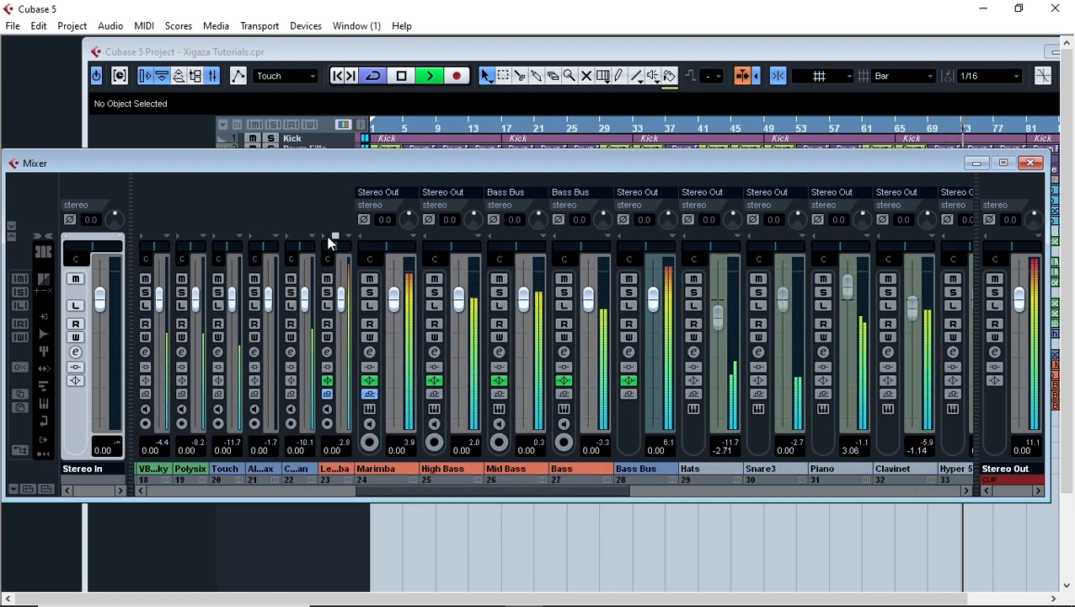
click(366, 241)
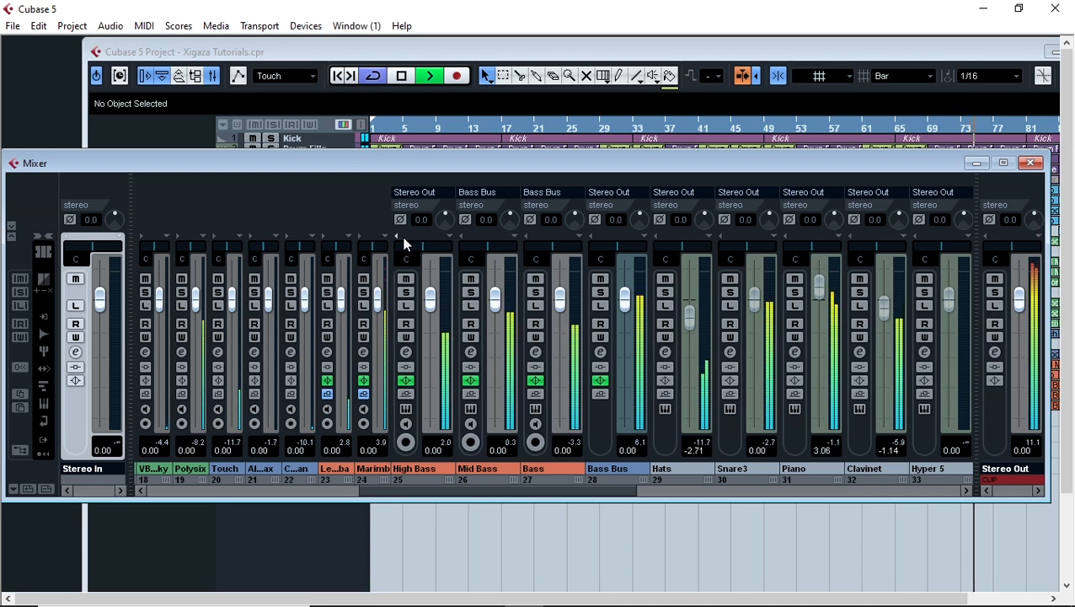
click(401, 240)
click(432, 237)
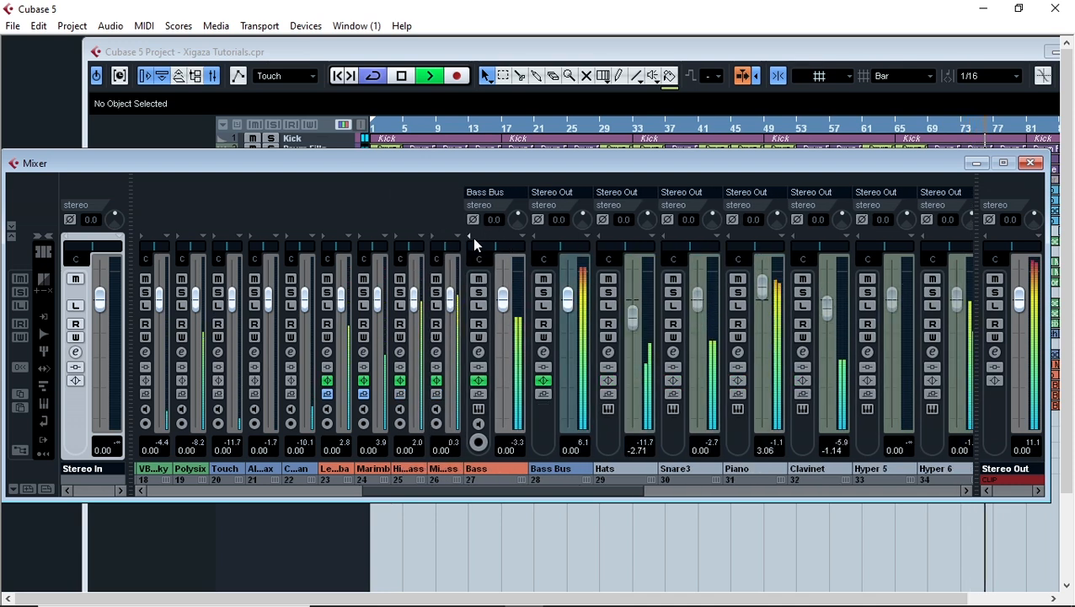
click(472, 238)
click(509, 238)
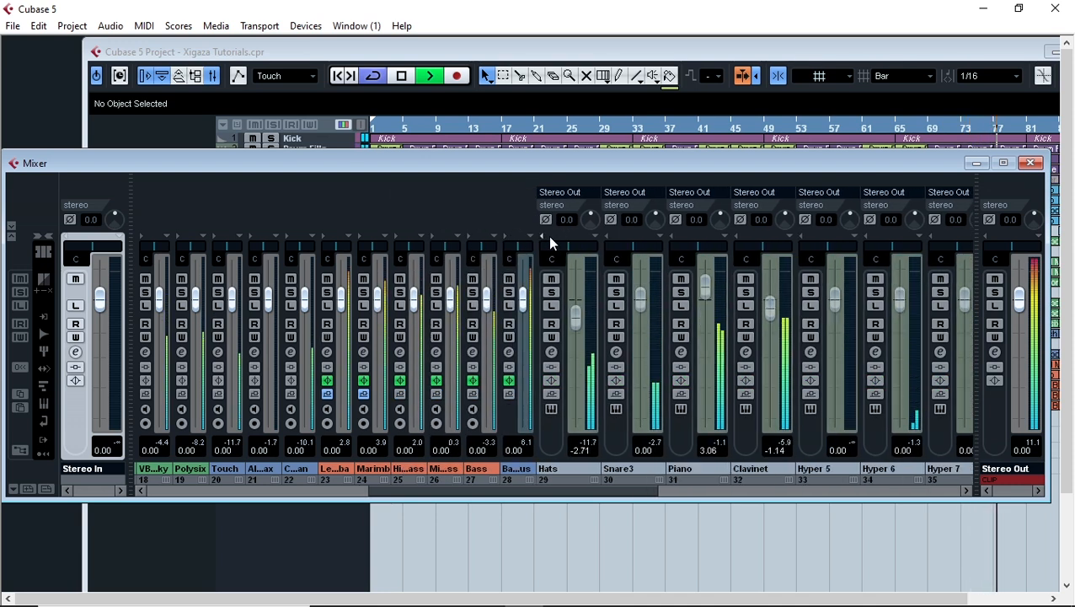
Narrow the mixer channel strips 29–32: Hats, Snare3, Piano and Clavinet.
click(546, 237)
click(585, 238)
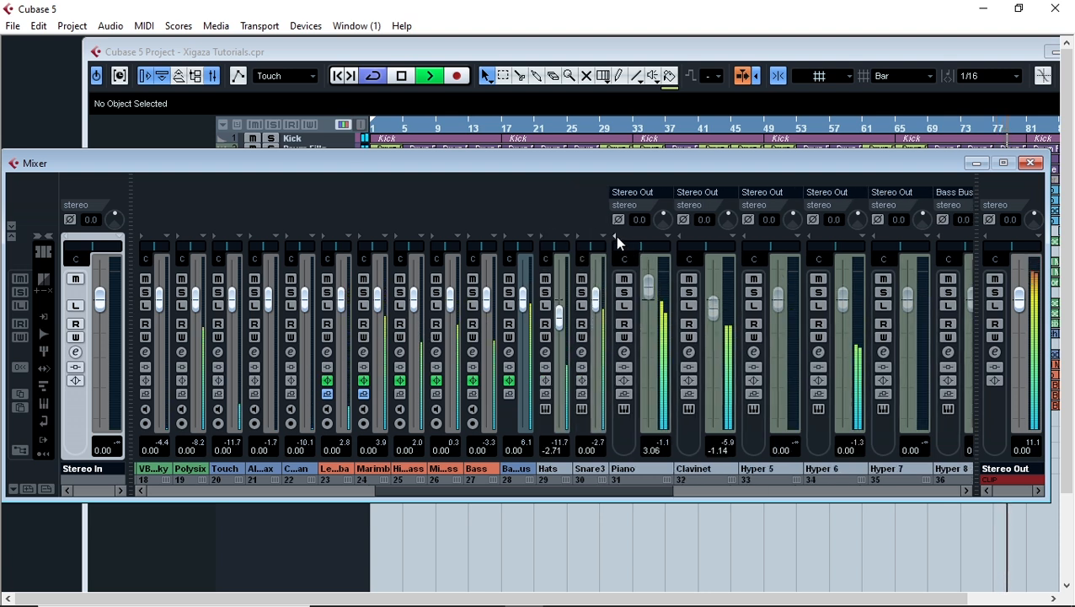
click(615, 235)
click(652, 235)
Narrow the mixer channel strips 33–39, from Hyper 5 through Hyper 11.
click(689, 234)
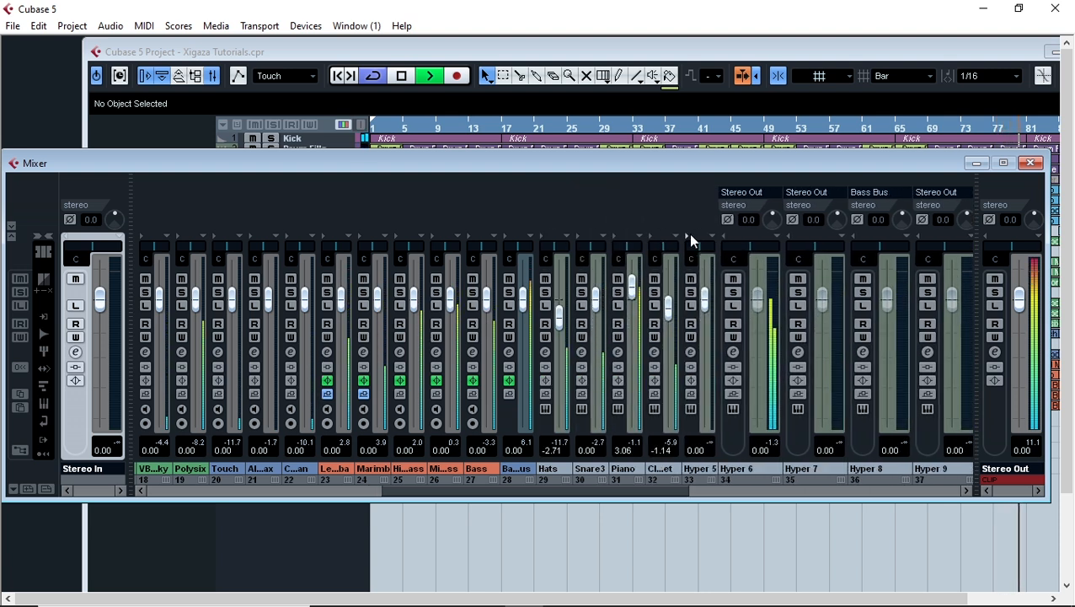
click(725, 237)
click(762, 237)
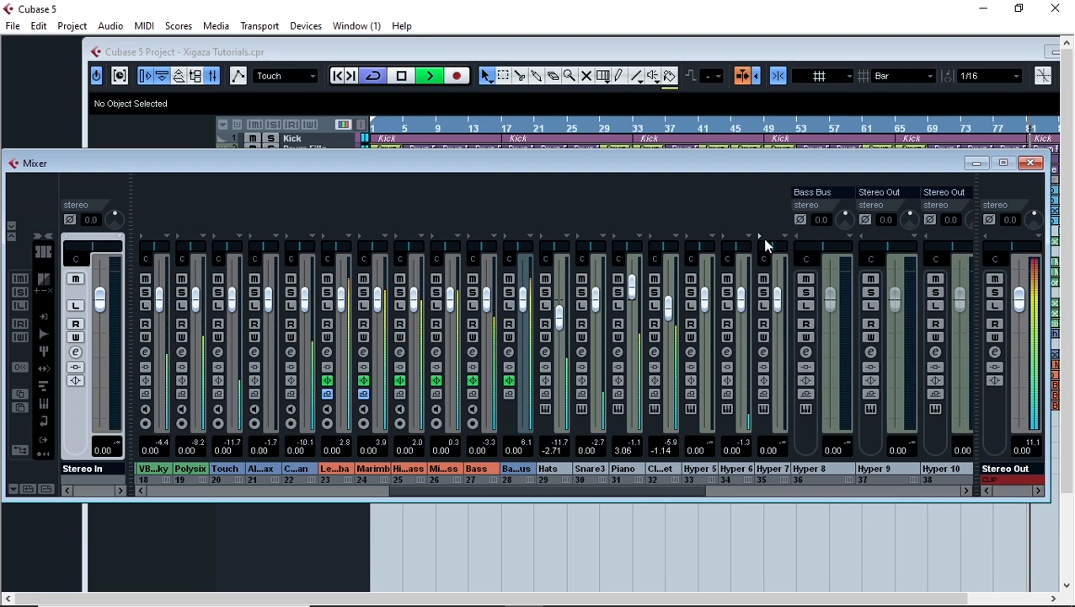
click(798, 238)
click(832, 238)
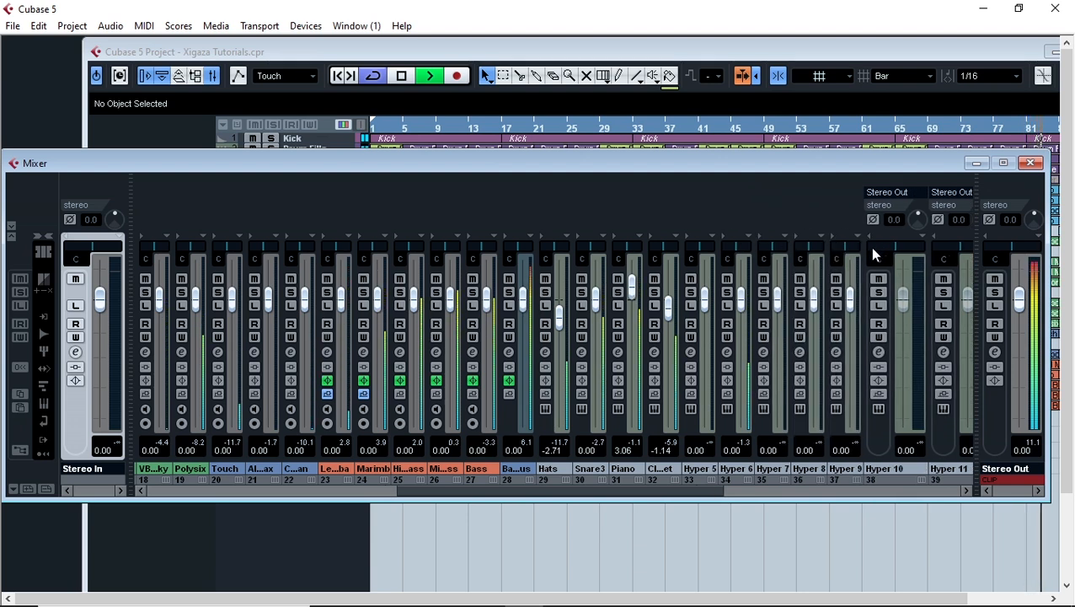
click(872, 244)
click(870, 237)
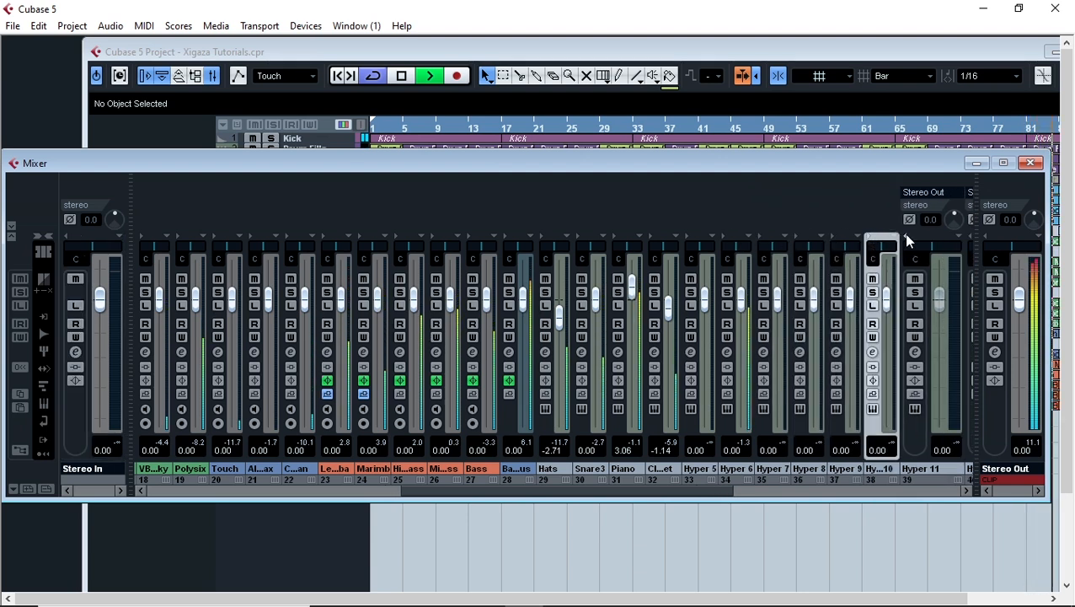
click(907, 239)
Narrow the mixer channel strips 40–44, from Hyper 12 through Hyper 16.
drag(696, 487, 910, 489)
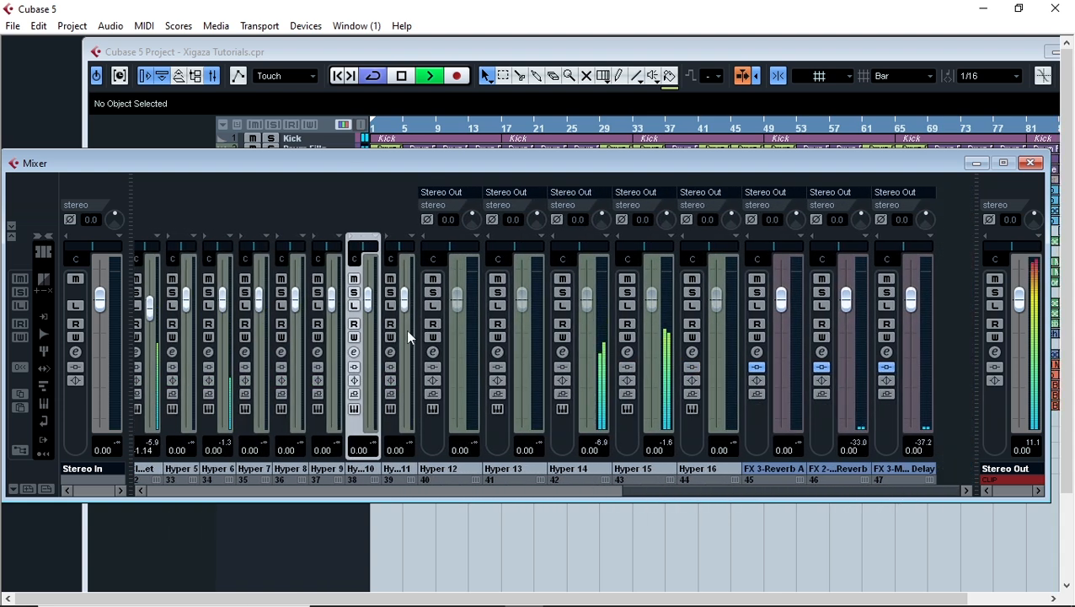
click(422, 237)
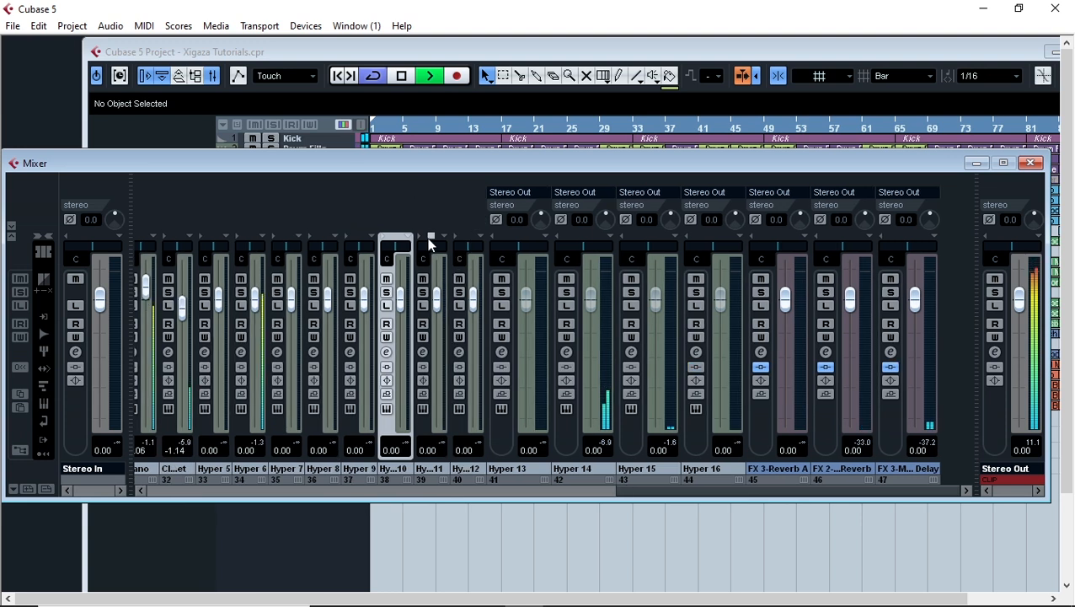
click(493, 236)
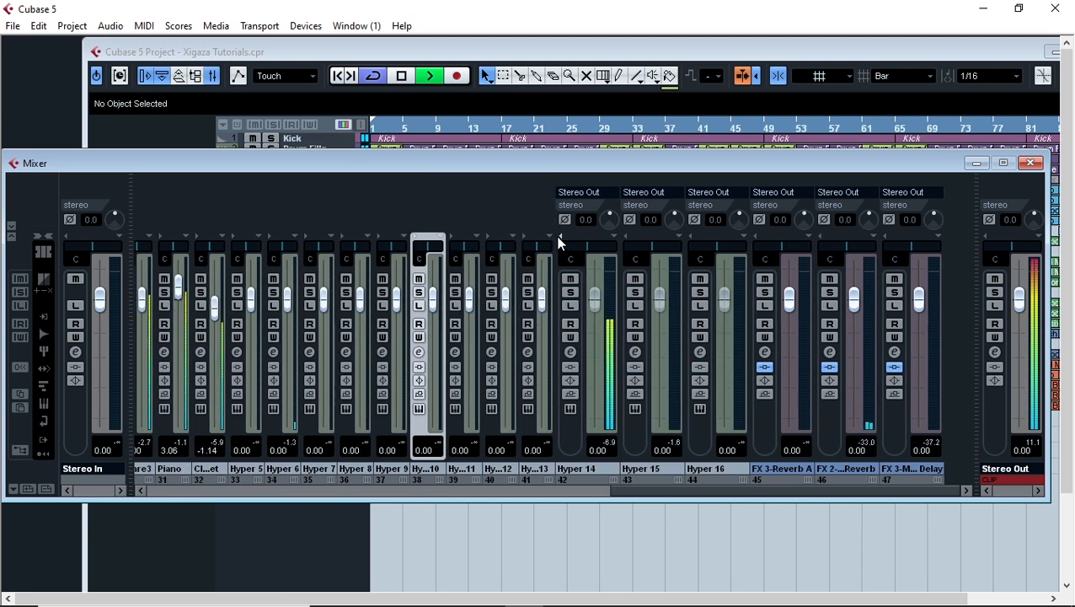
click(560, 239)
click(600, 234)
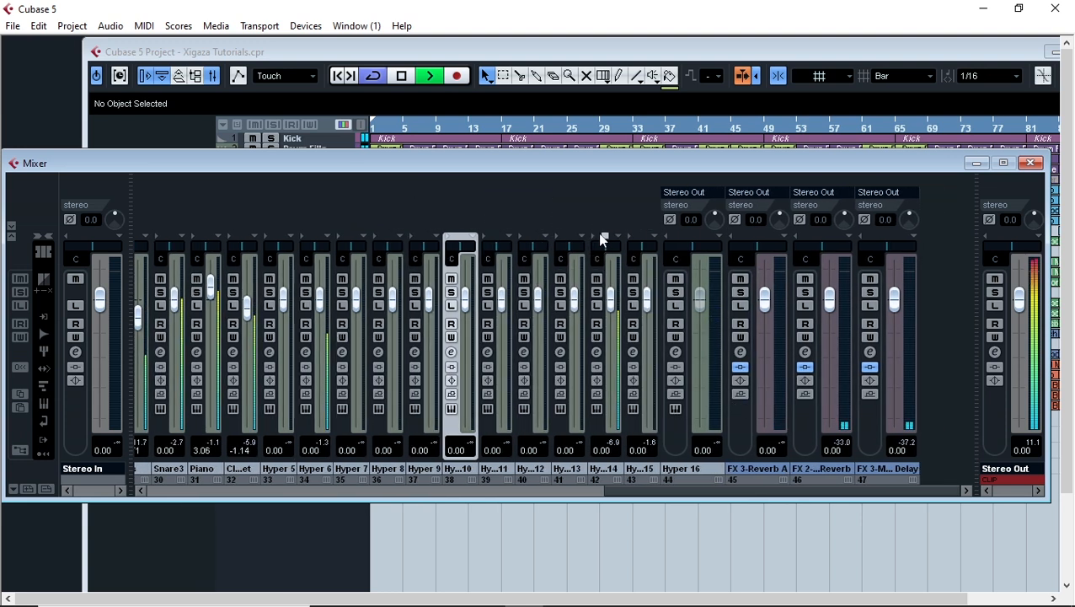
click(662, 236)
Narrow the three FX channel strips 45–47 and return the mixer view to the Kick channel.
click(767, 249)
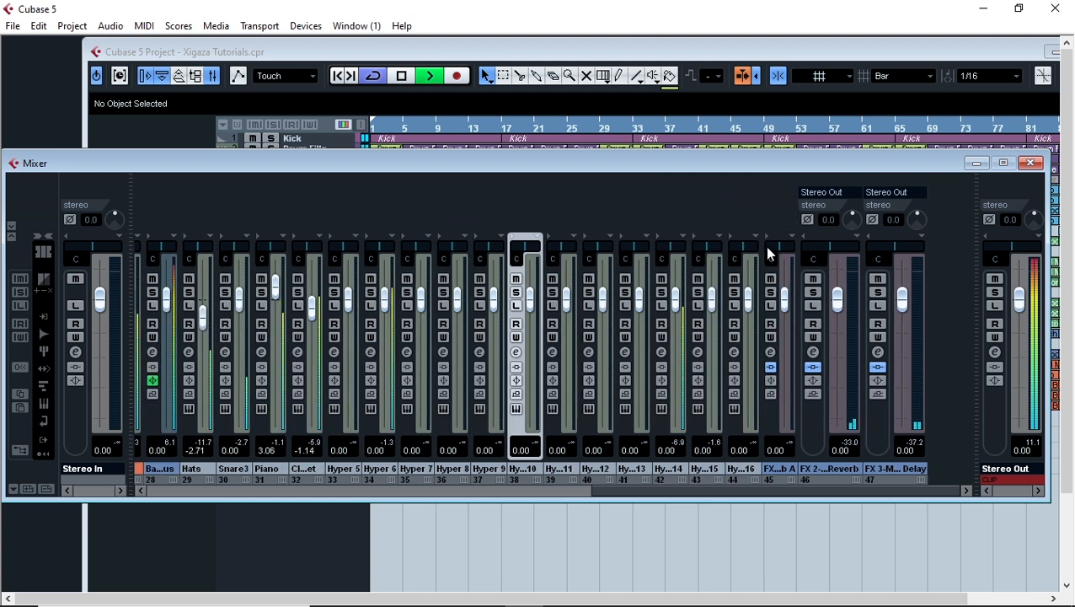
click(805, 241)
click(802, 237)
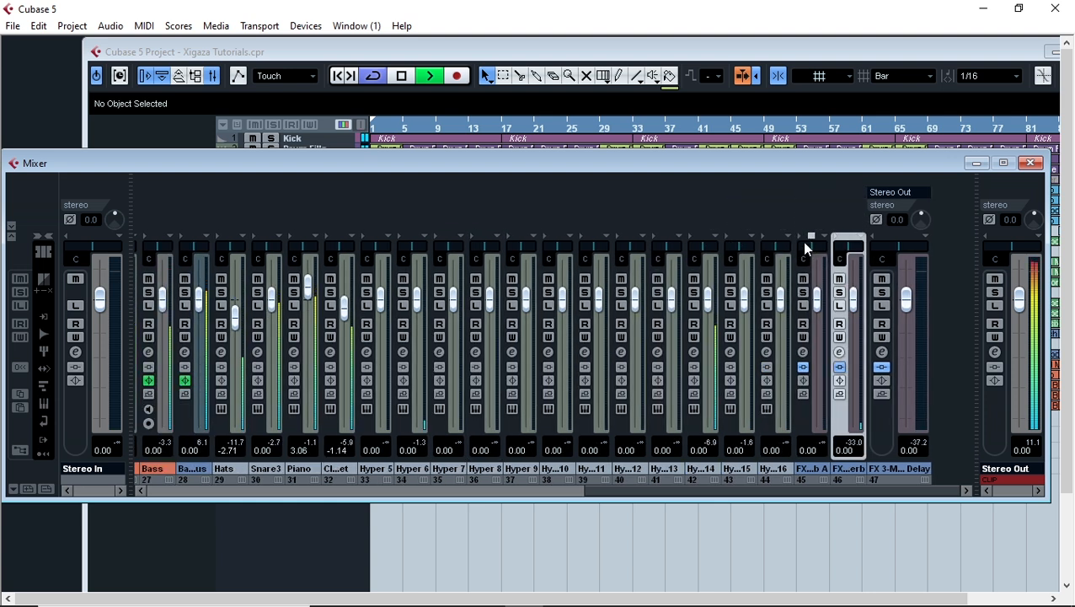
click(869, 248)
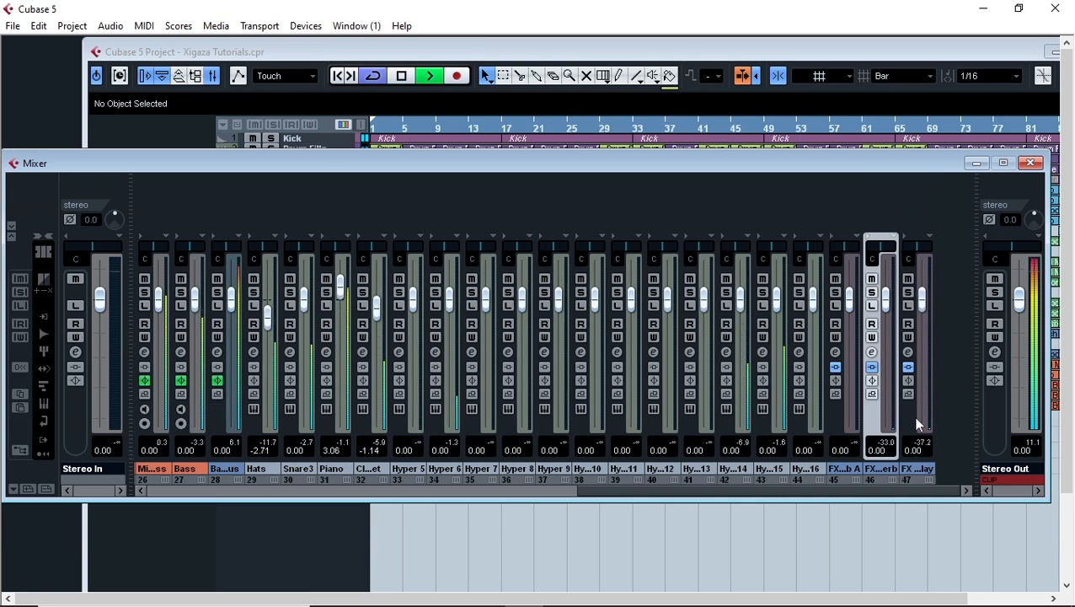
drag(674, 493, 5, 510)
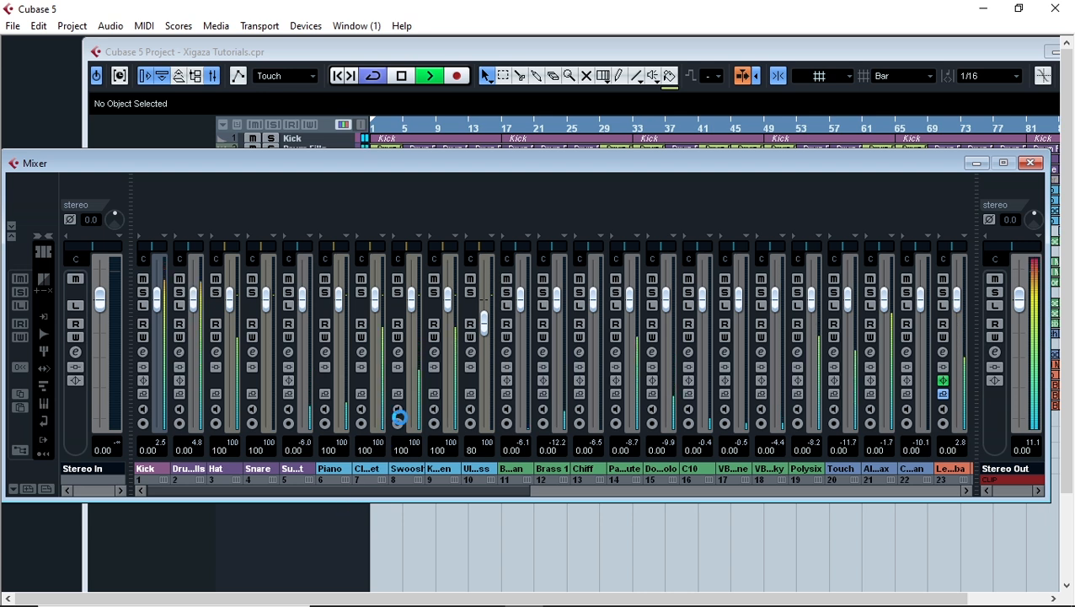
Show the mixer's extended section with large level meters for all channels and move the mixer up to fit.
right_click(225, 220)
mouse_move(278, 240)
click(423, 263)
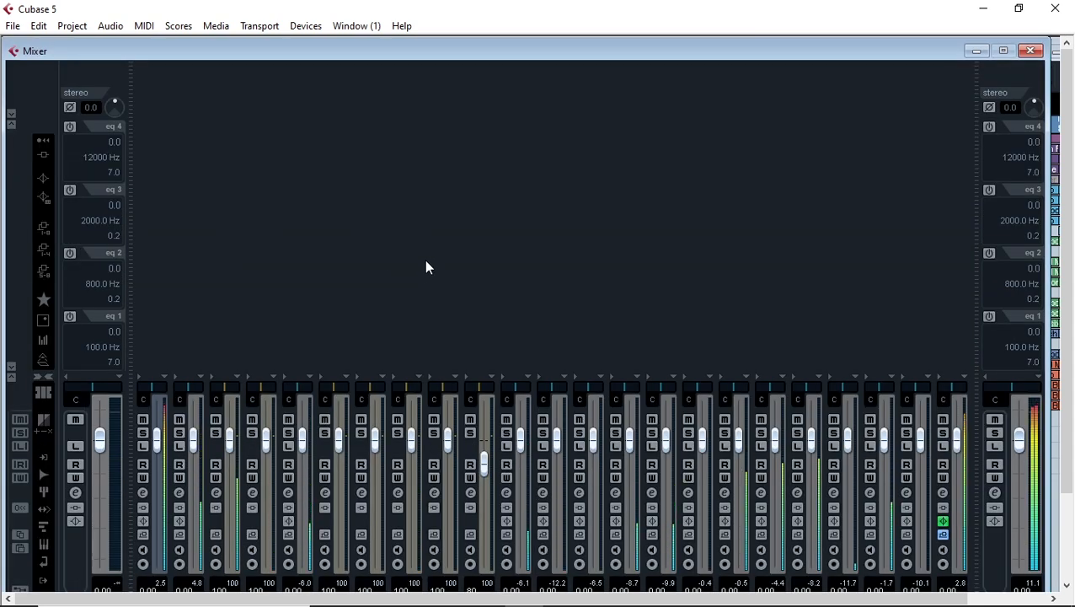
click(44, 546)
click(43, 546)
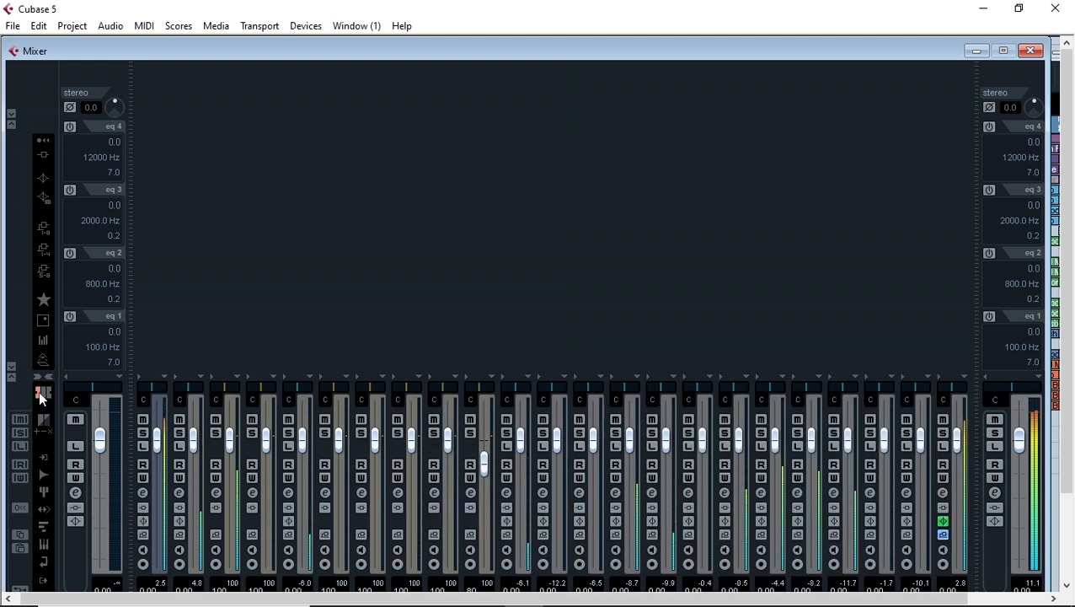
click(44, 342)
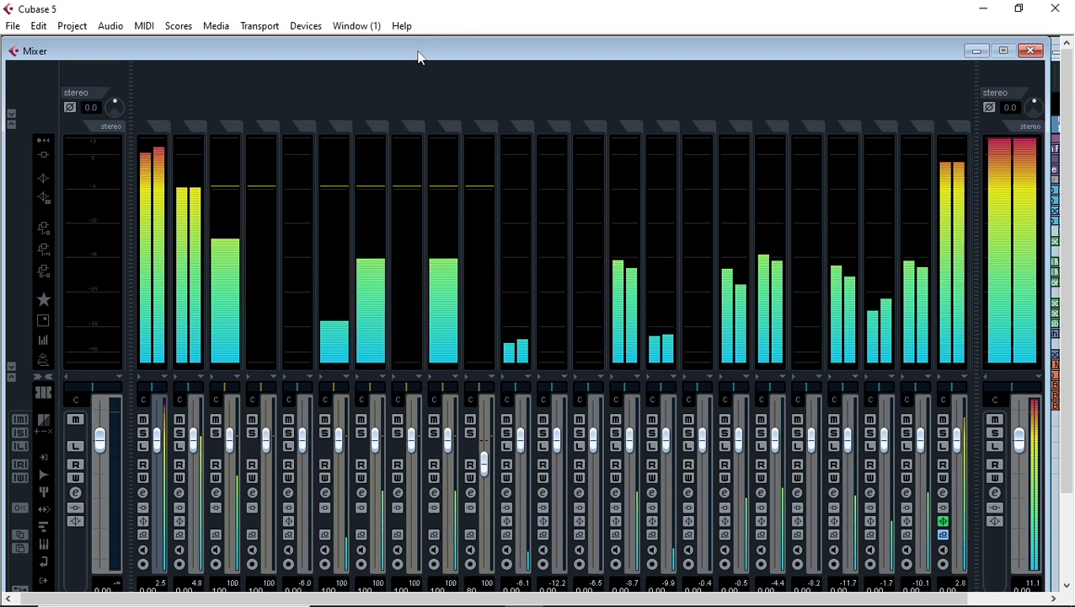
drag(420, 56, 416, 40)
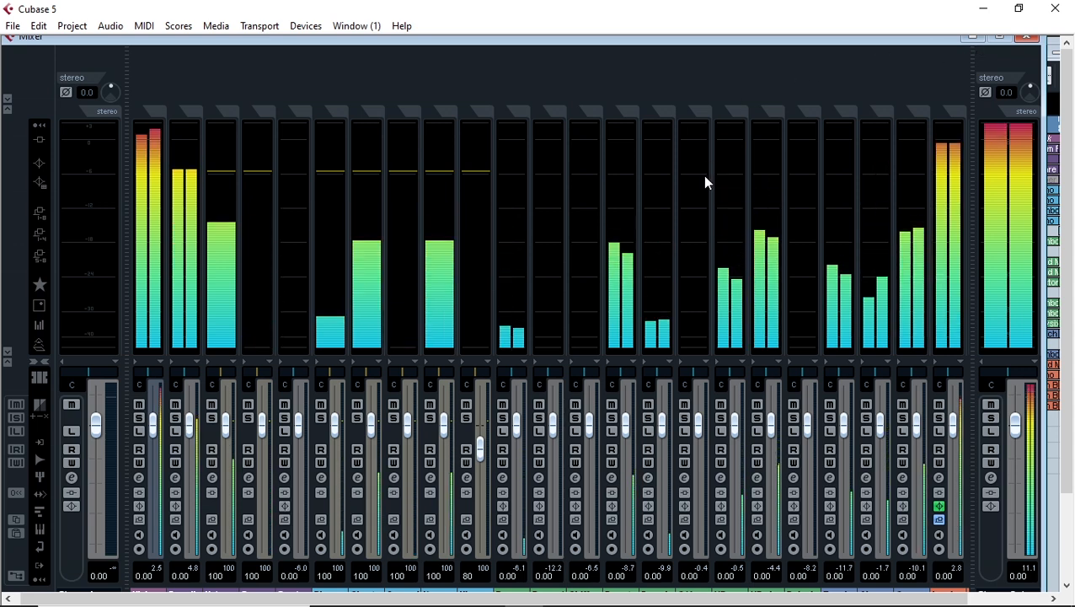
Turn on Autoscroll in the project window and briefly check the mixer's level meters during playback.
click(1027, 36)
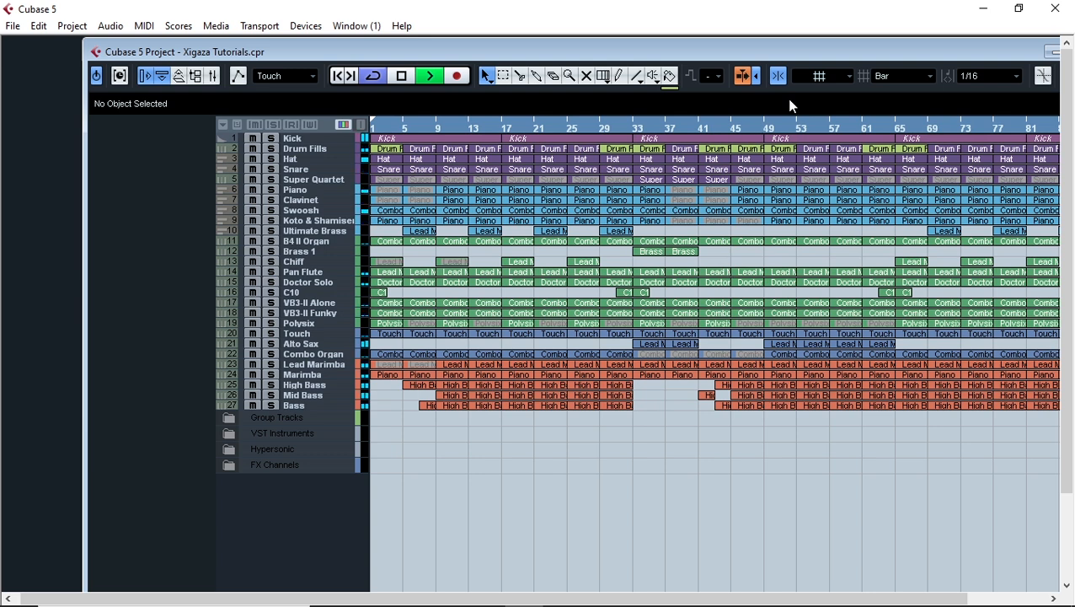
click(744, 77)
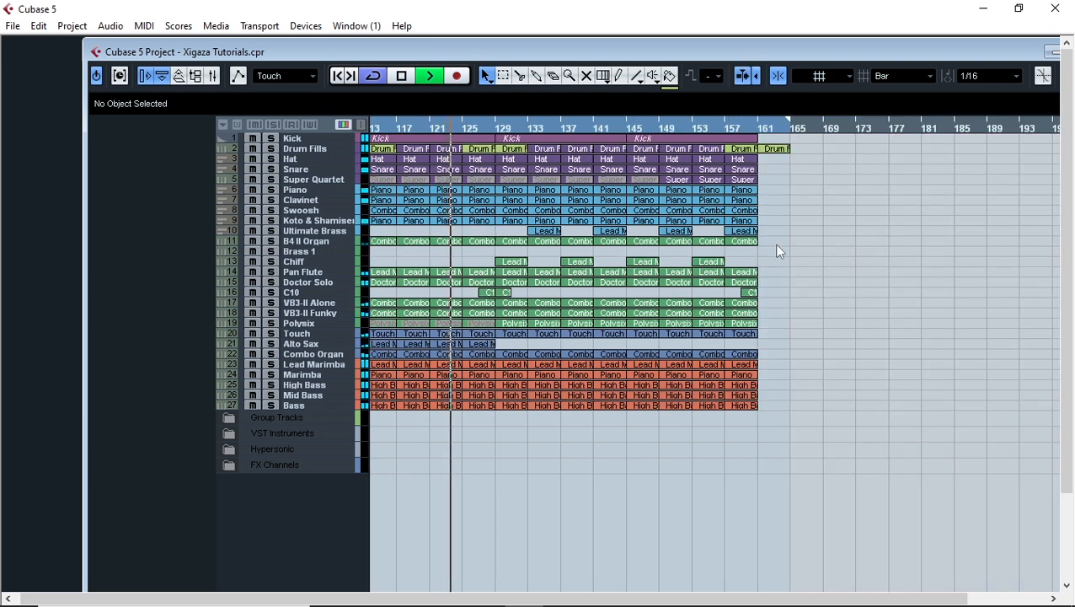
key(F3)
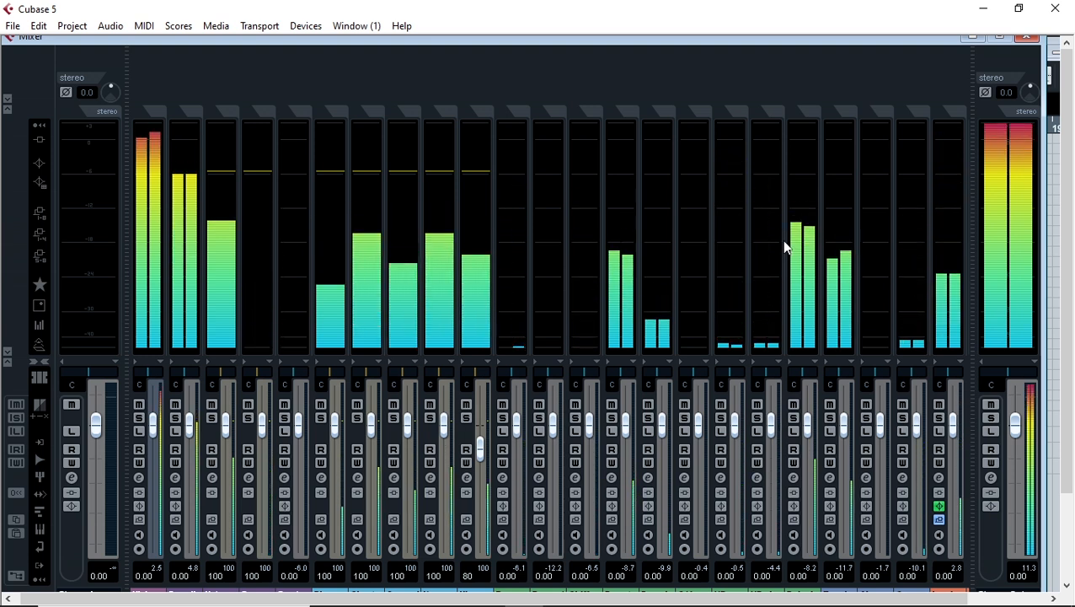
key(F3)
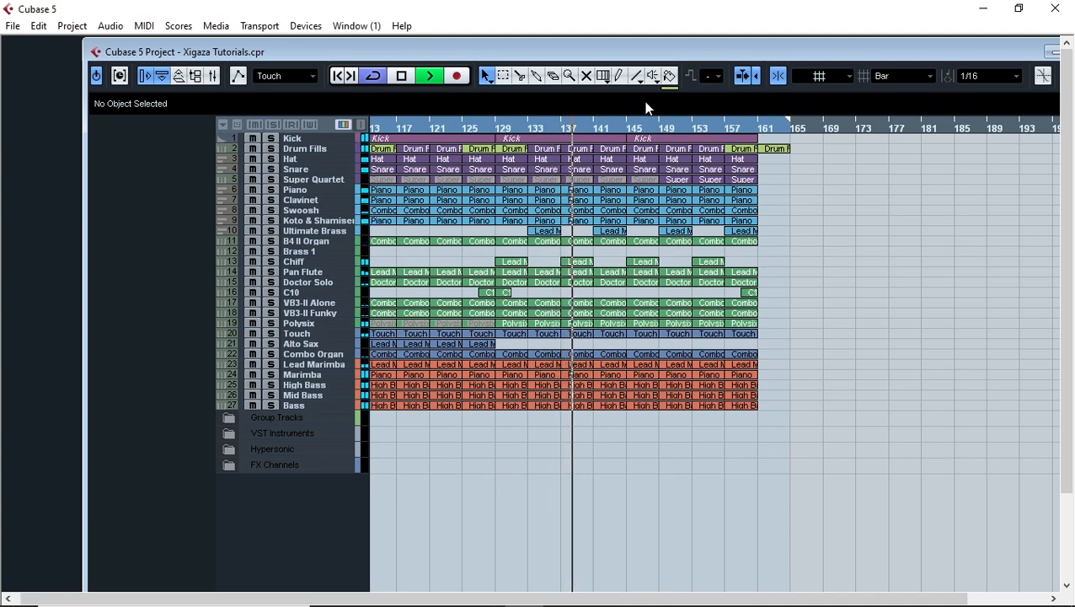
Maximize the project window and zoom the arrangement horizontally to show the last section, from about bar 105 to the end.
double_click(643, 52)
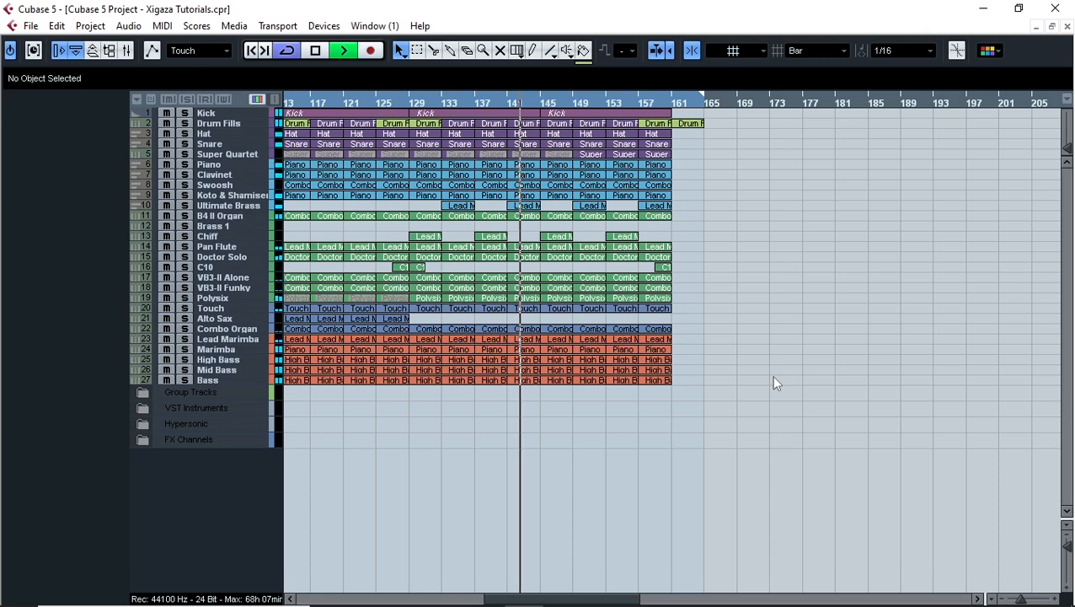
key(g)
key(g)
key(g)
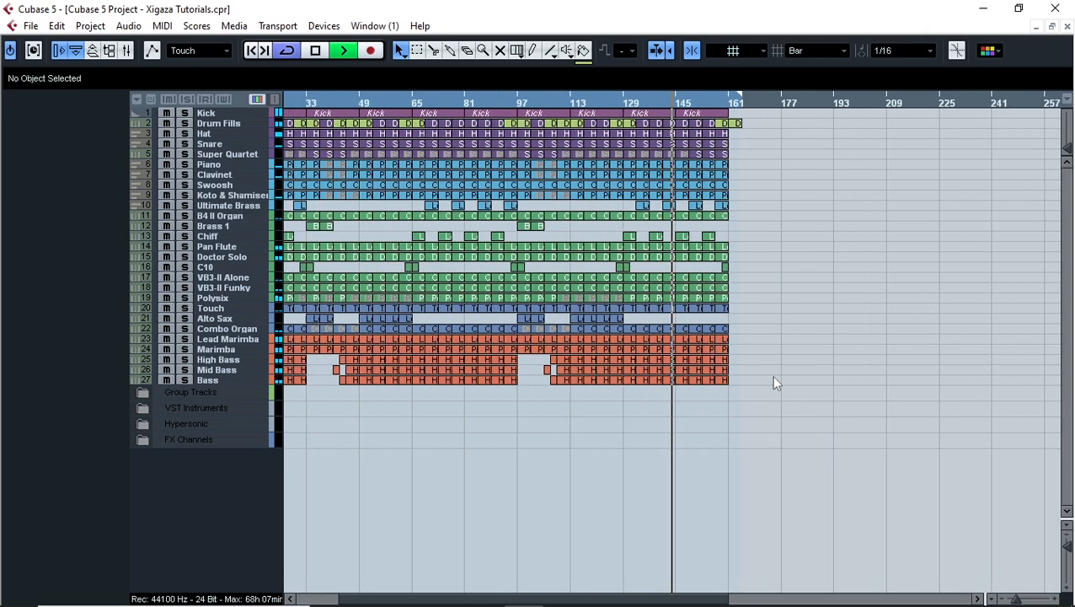
key(h)
key(h)
key(h)
key(h)
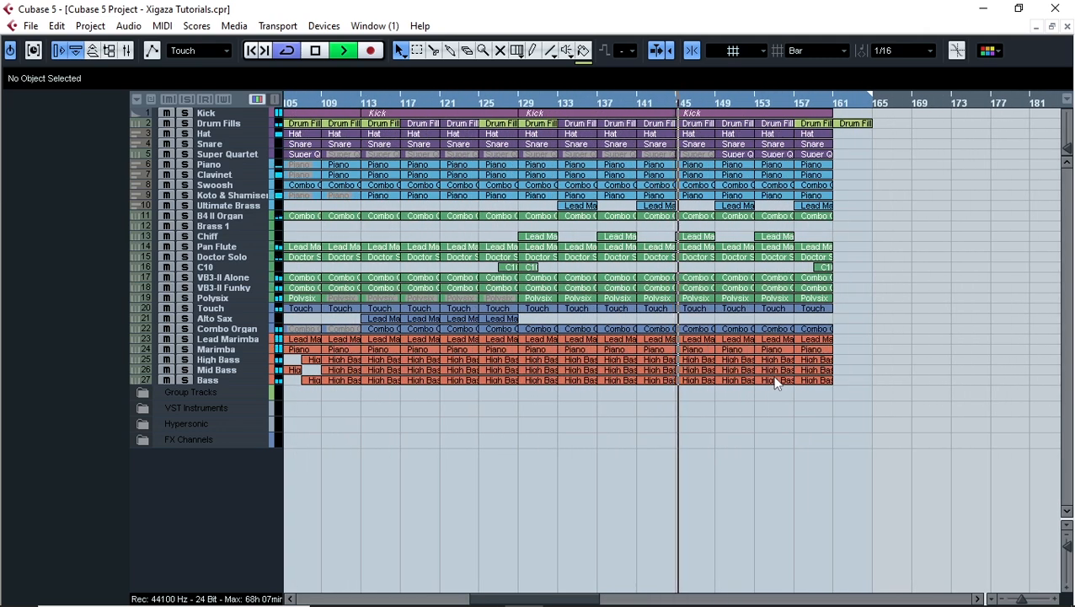